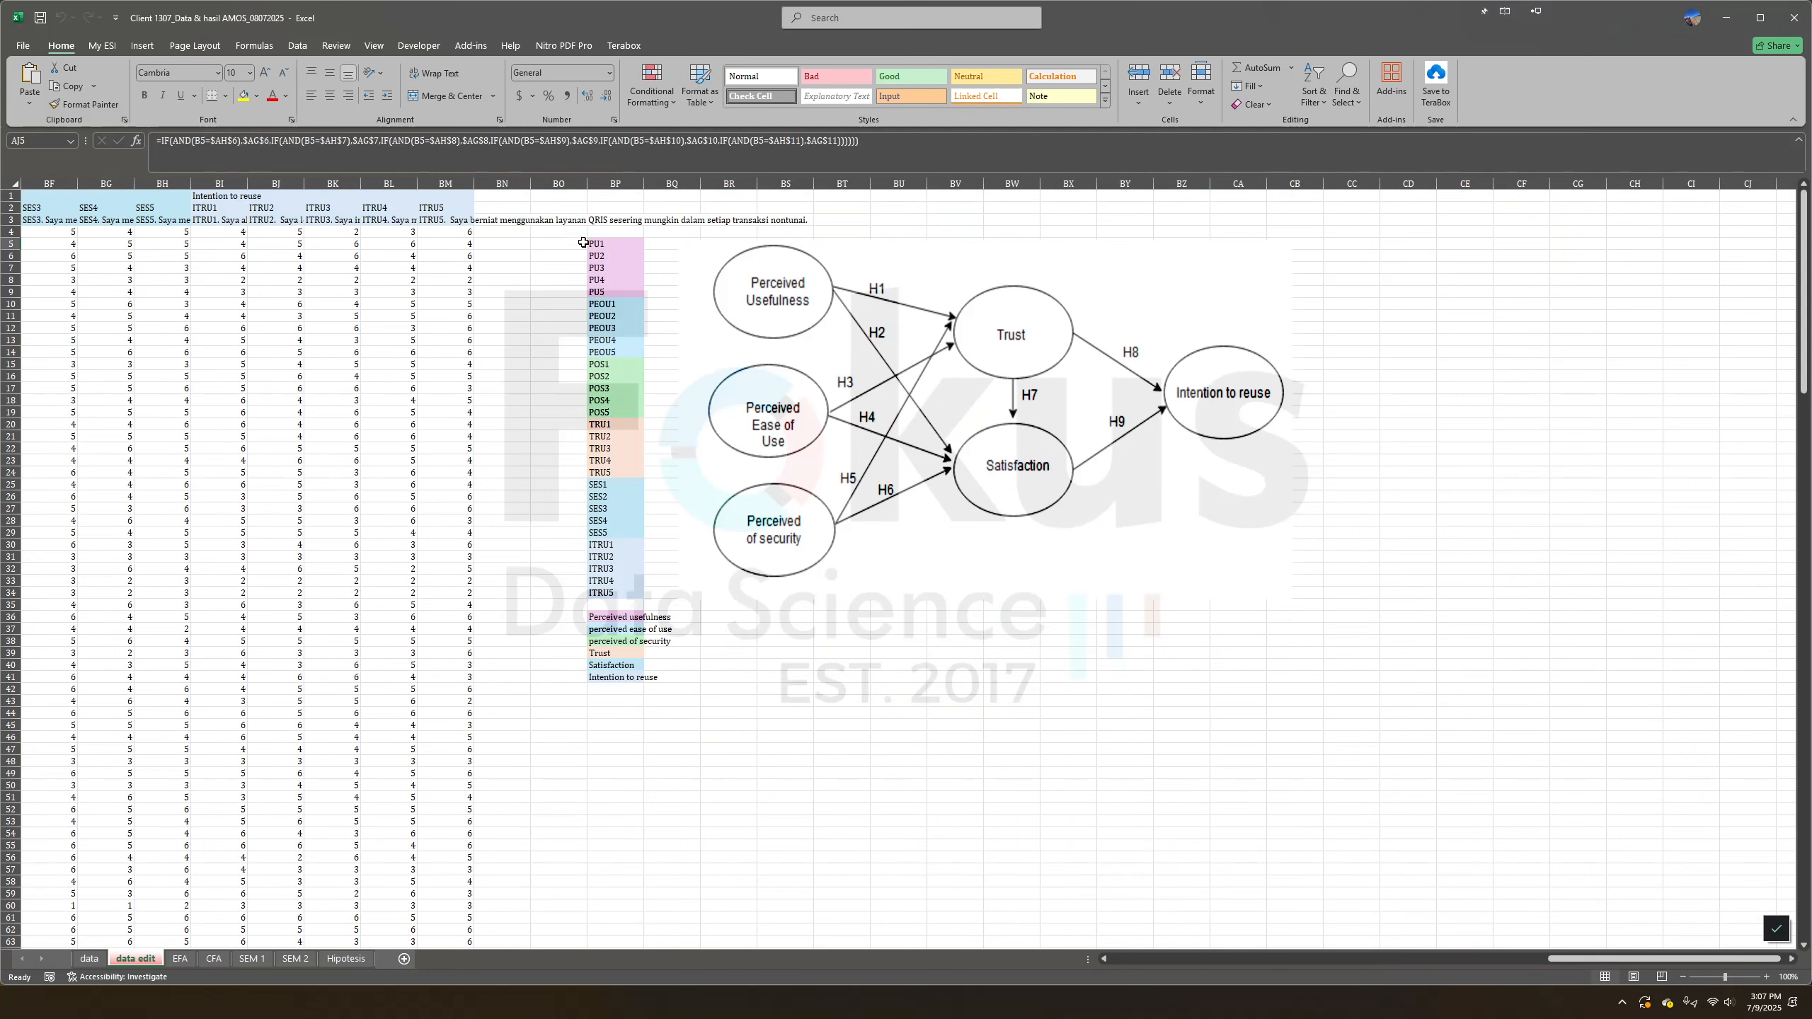
Copy the indicator names PU1 to ITRU5 from the data edit sheet and paste them as variable names into SPSS Statistics' Variable View
left_click_drag(601, 242, 614, 593)
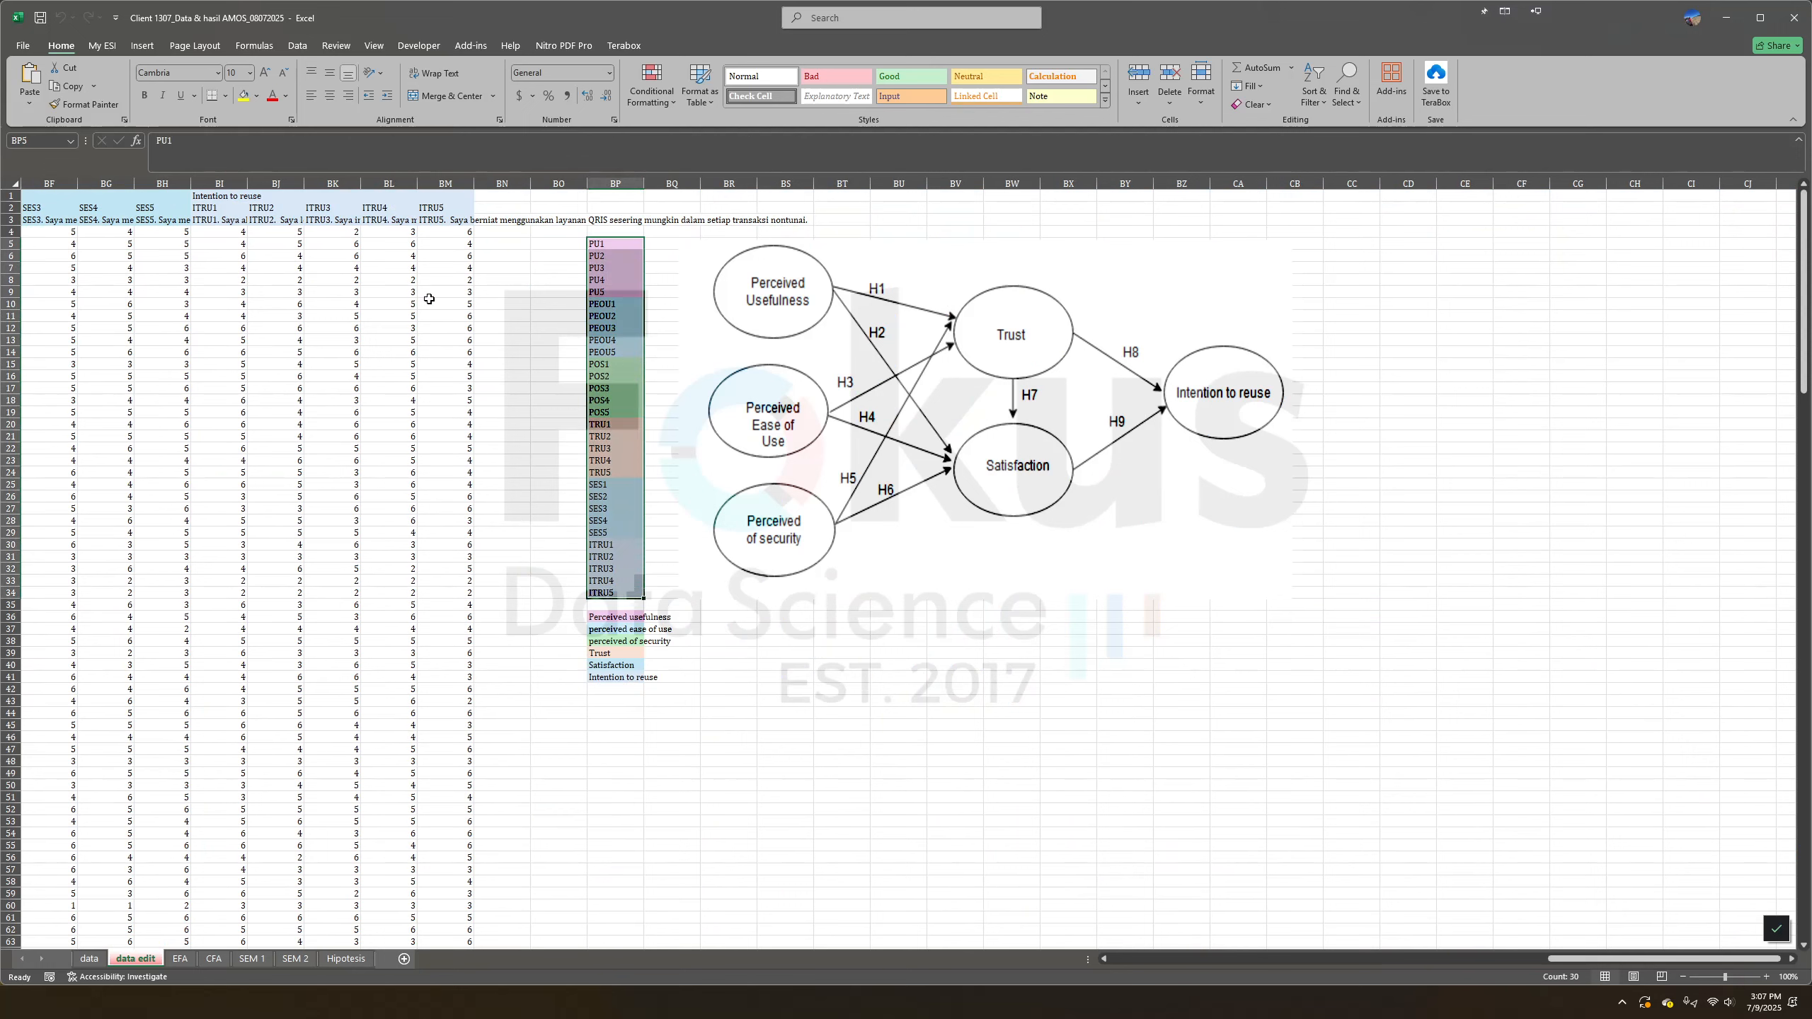
right_click(604, 364)
left_click(642, 413)
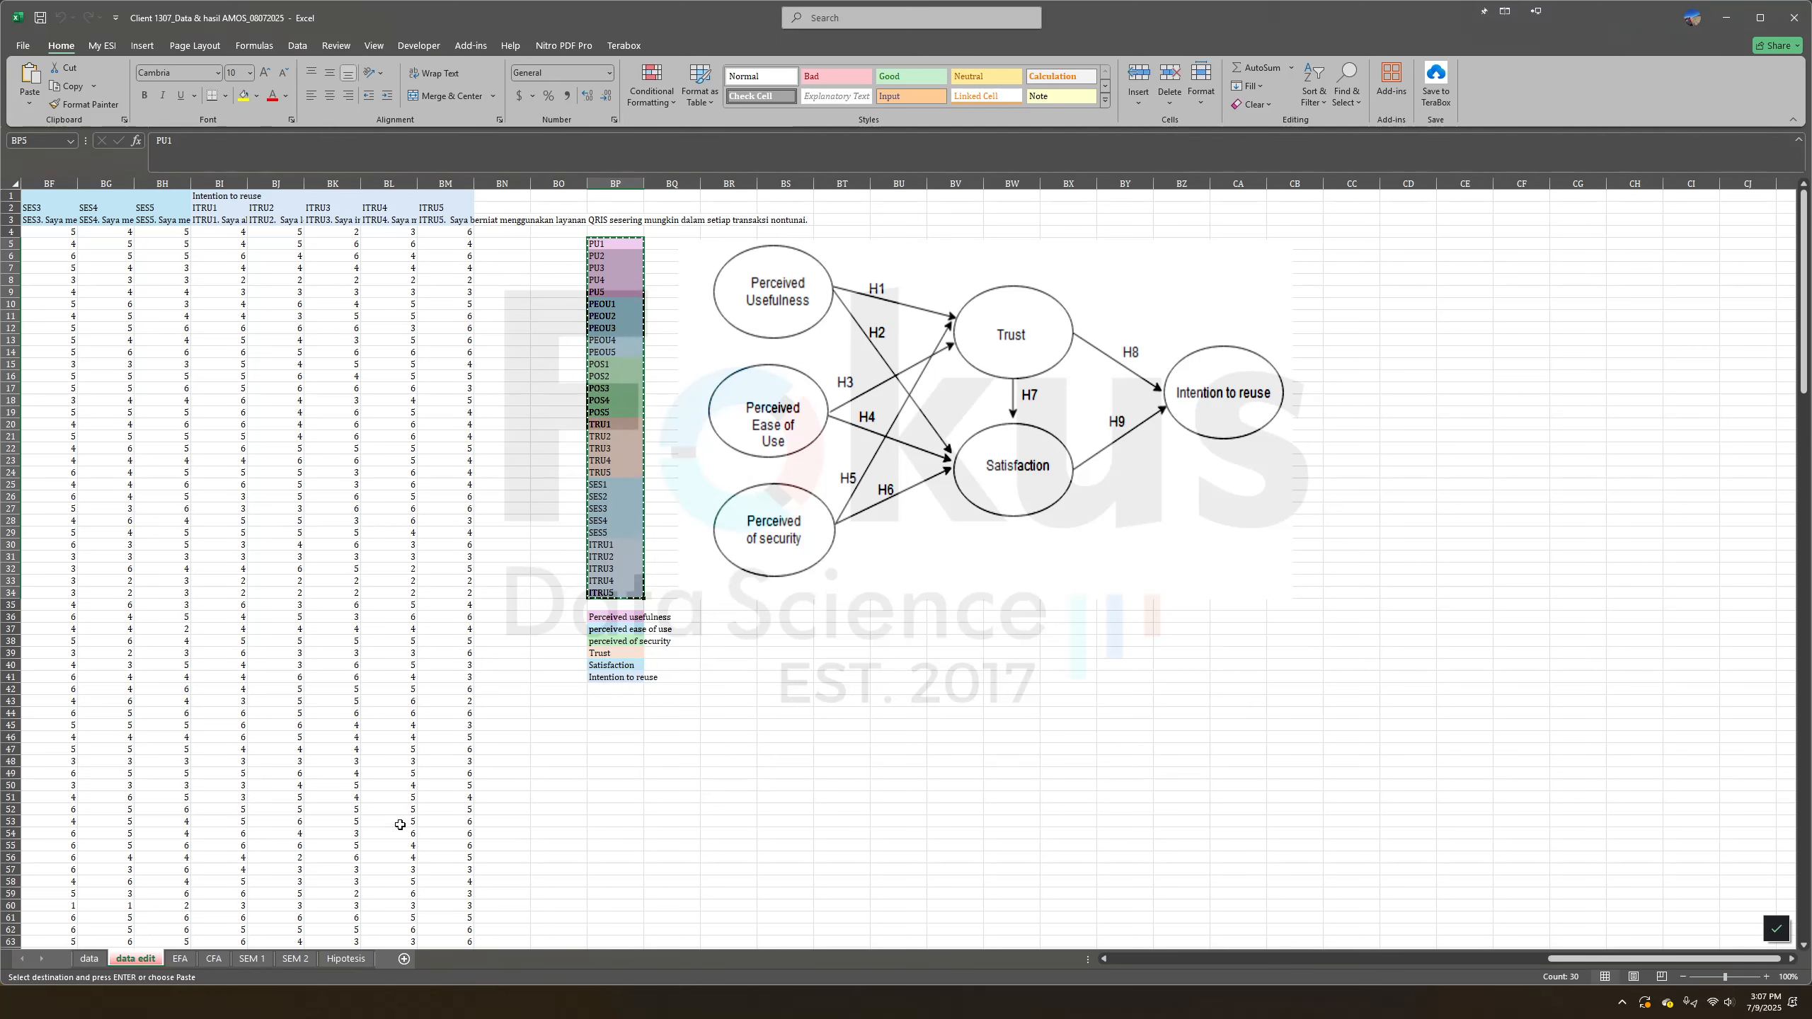
left_click(1113, 1004)
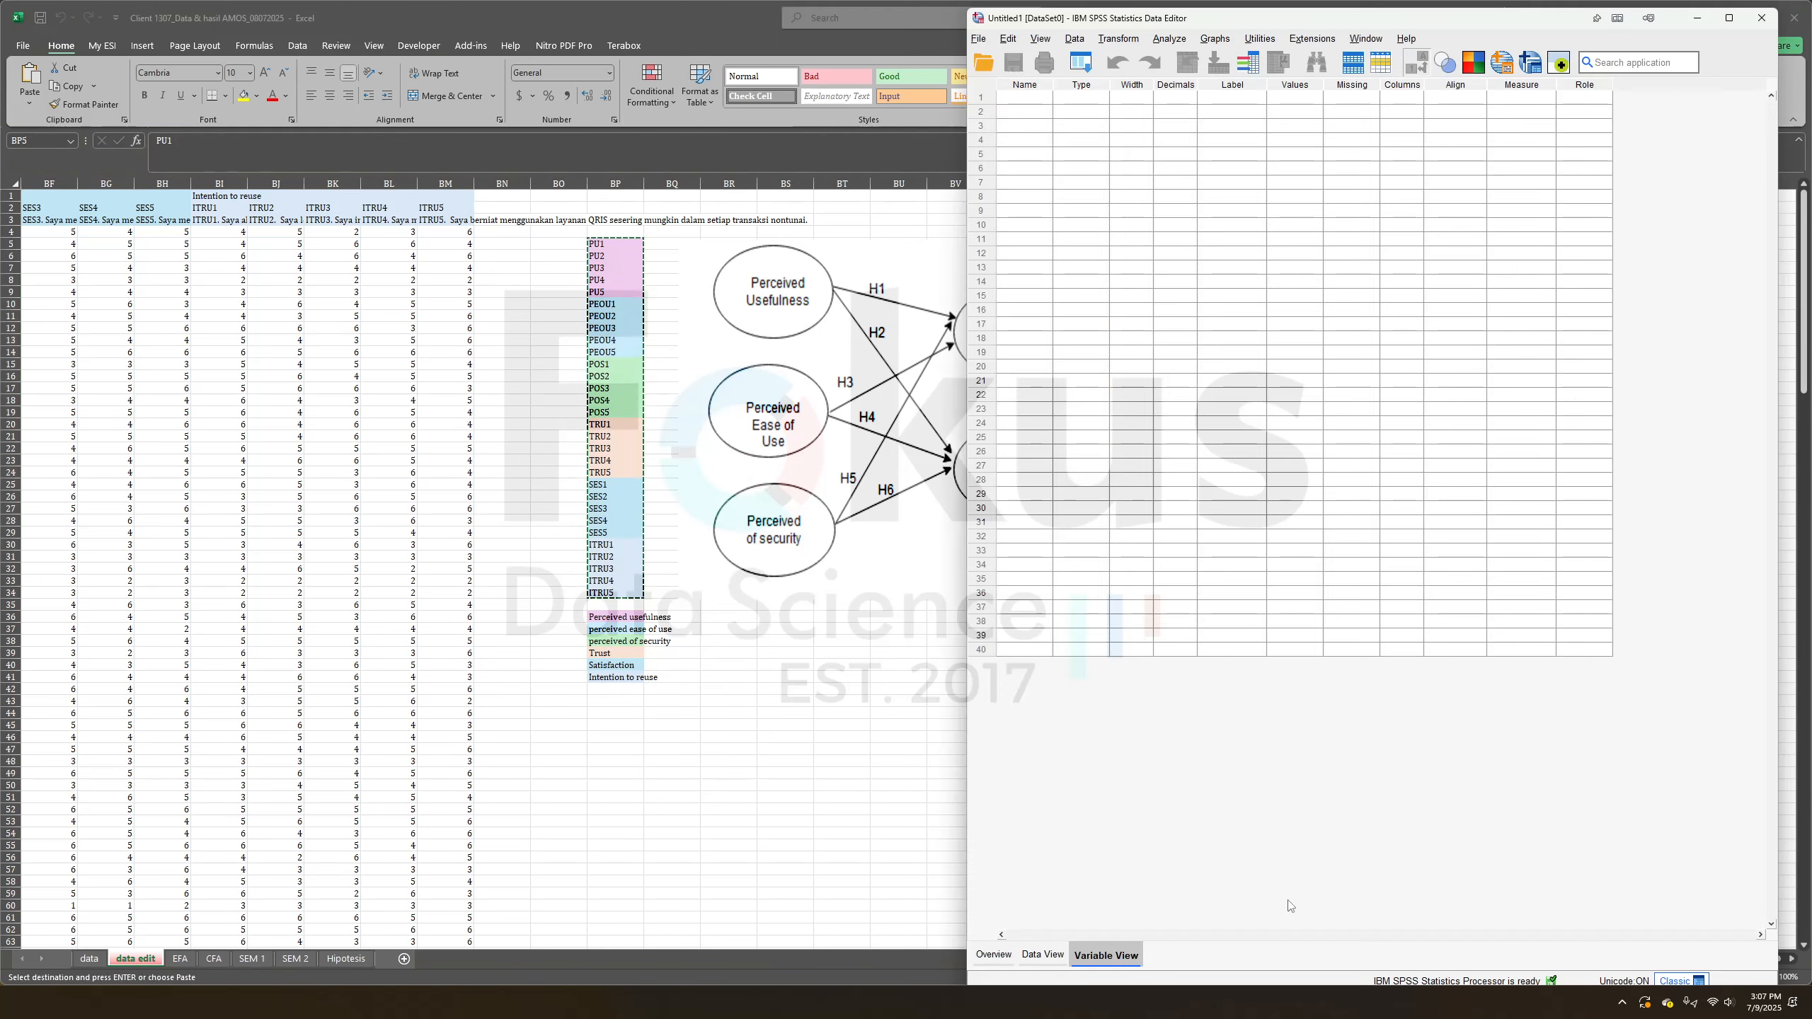
right_click(1024, 98)
left_click(1044, 129)
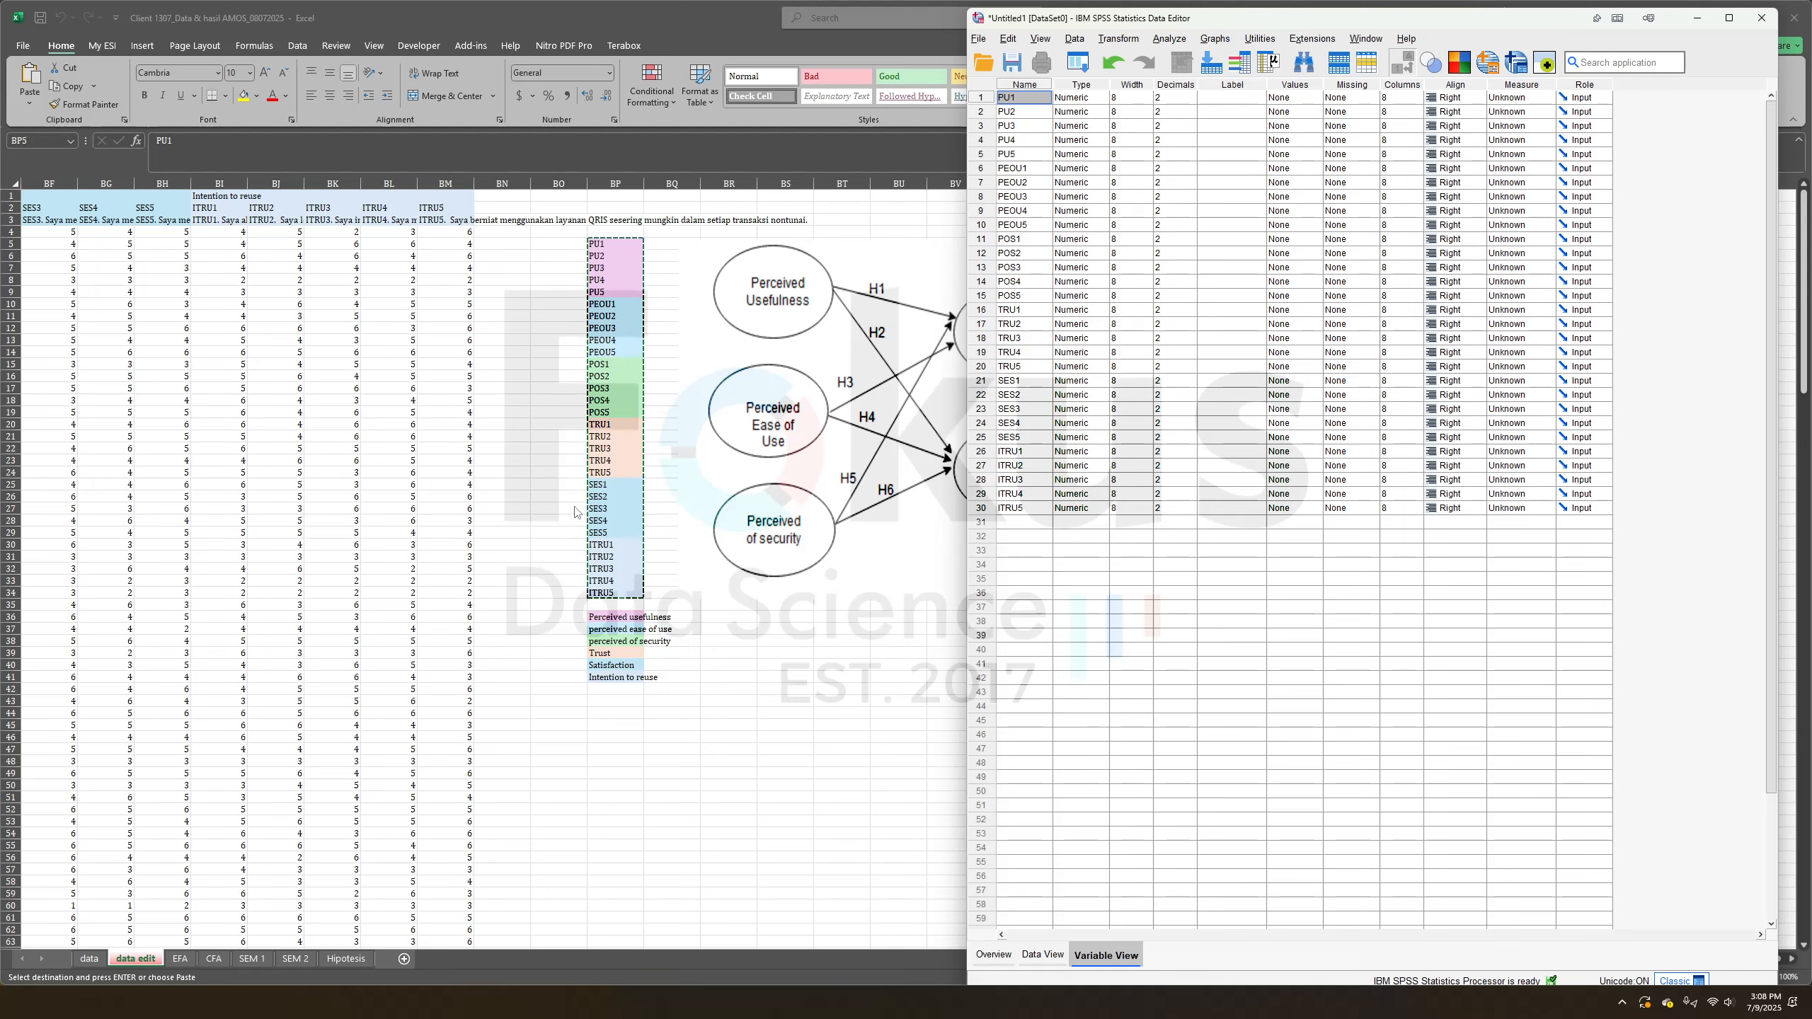
Show the SPSS data grid, switch back to Excel and review the coding formula behind the first PU1 response
left_click(1044, 956)
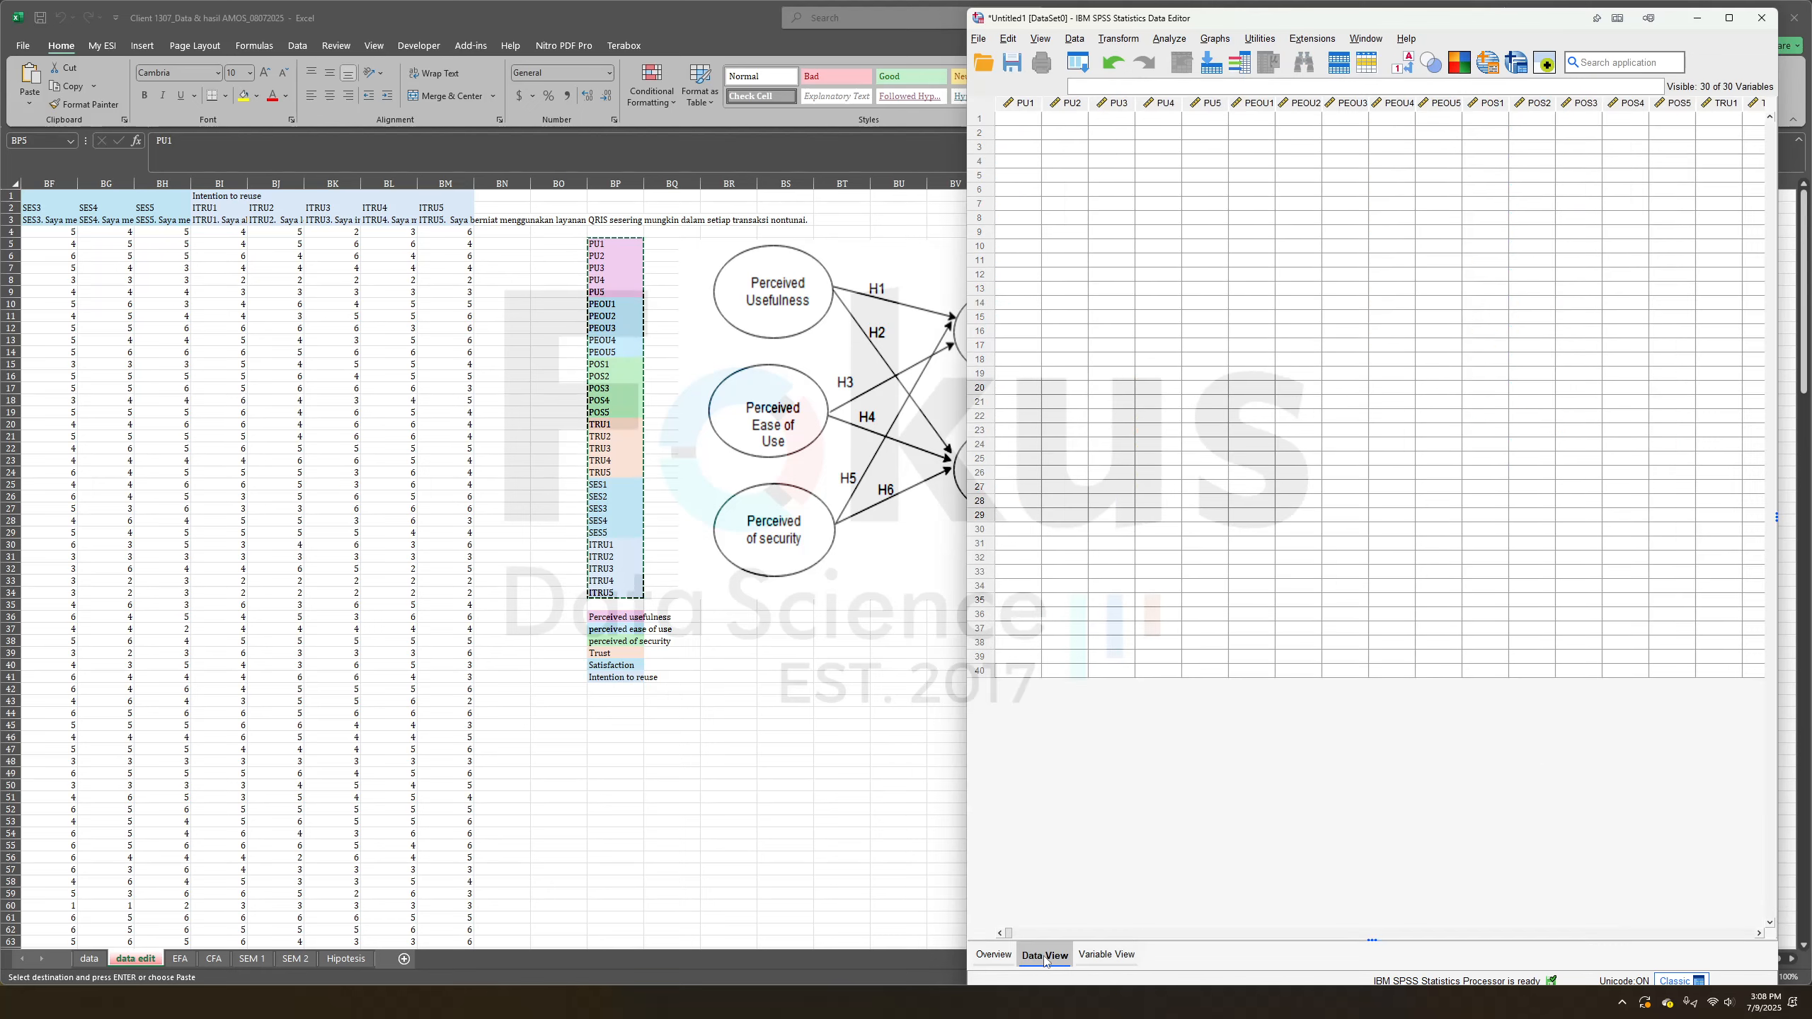
left_click(705, 402)
scroll(696, 397, "left", 10)
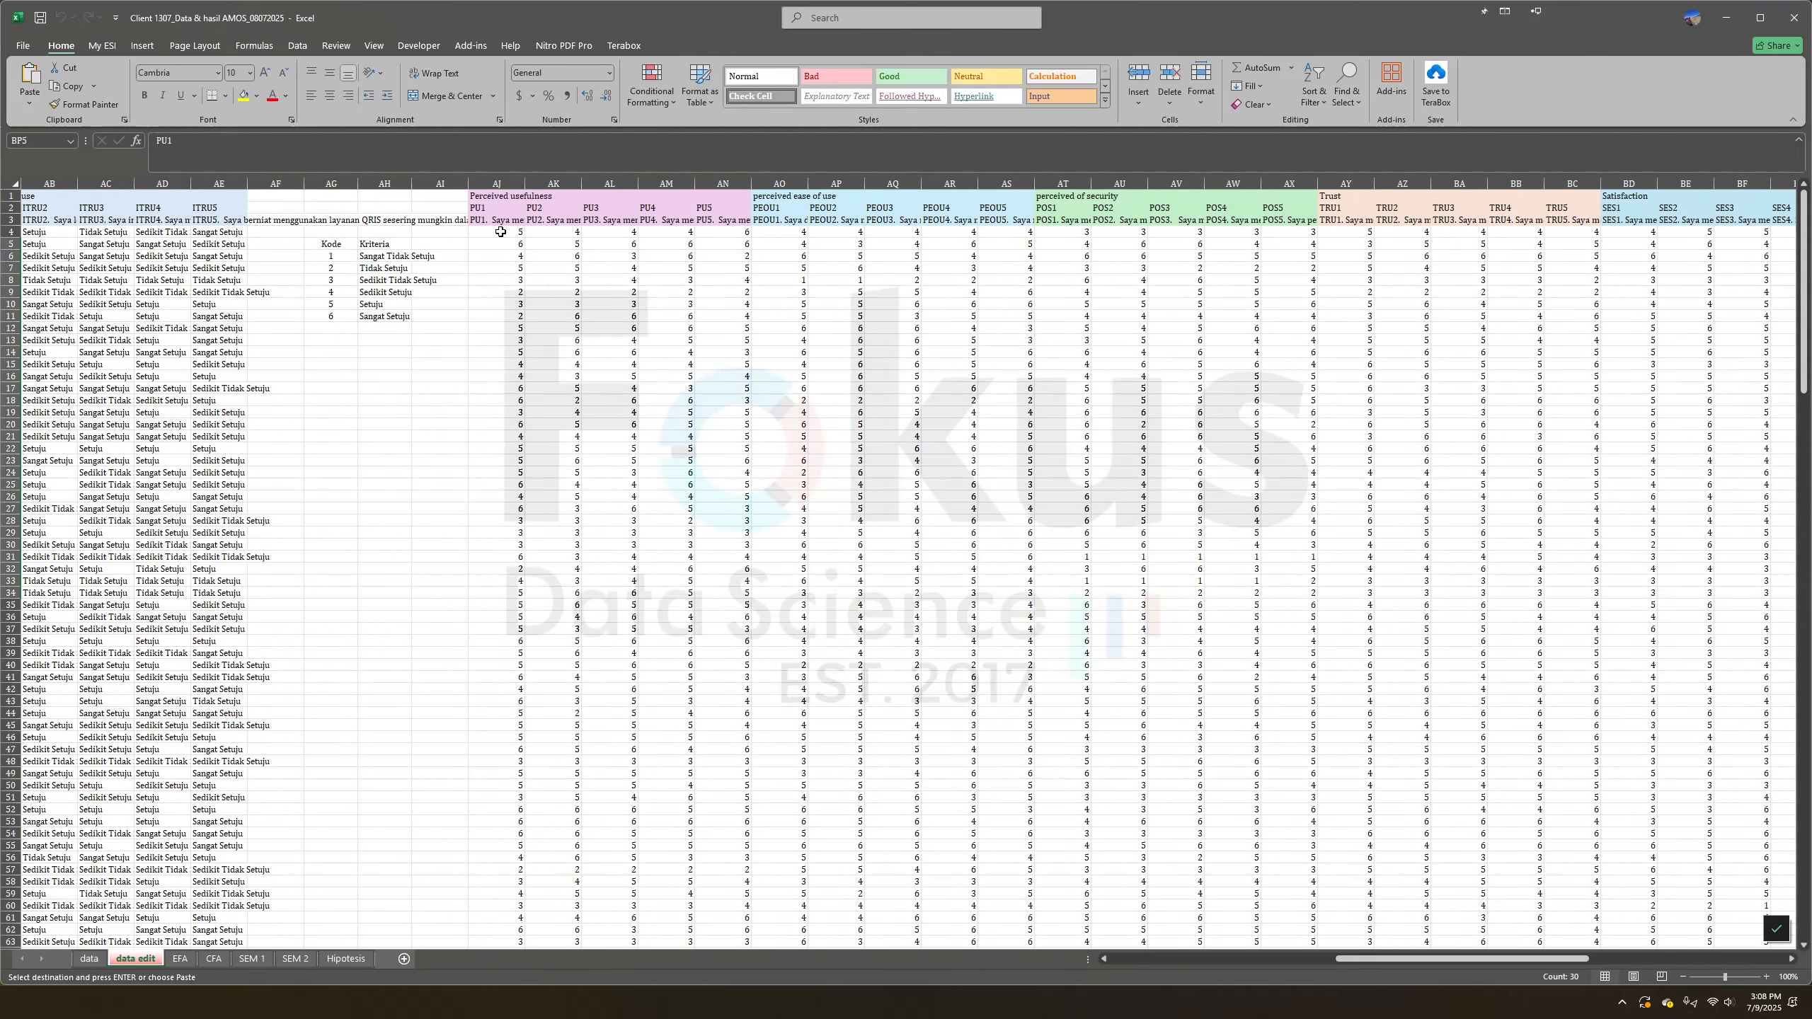
left_click(499, 232)
left_click(227, 147)
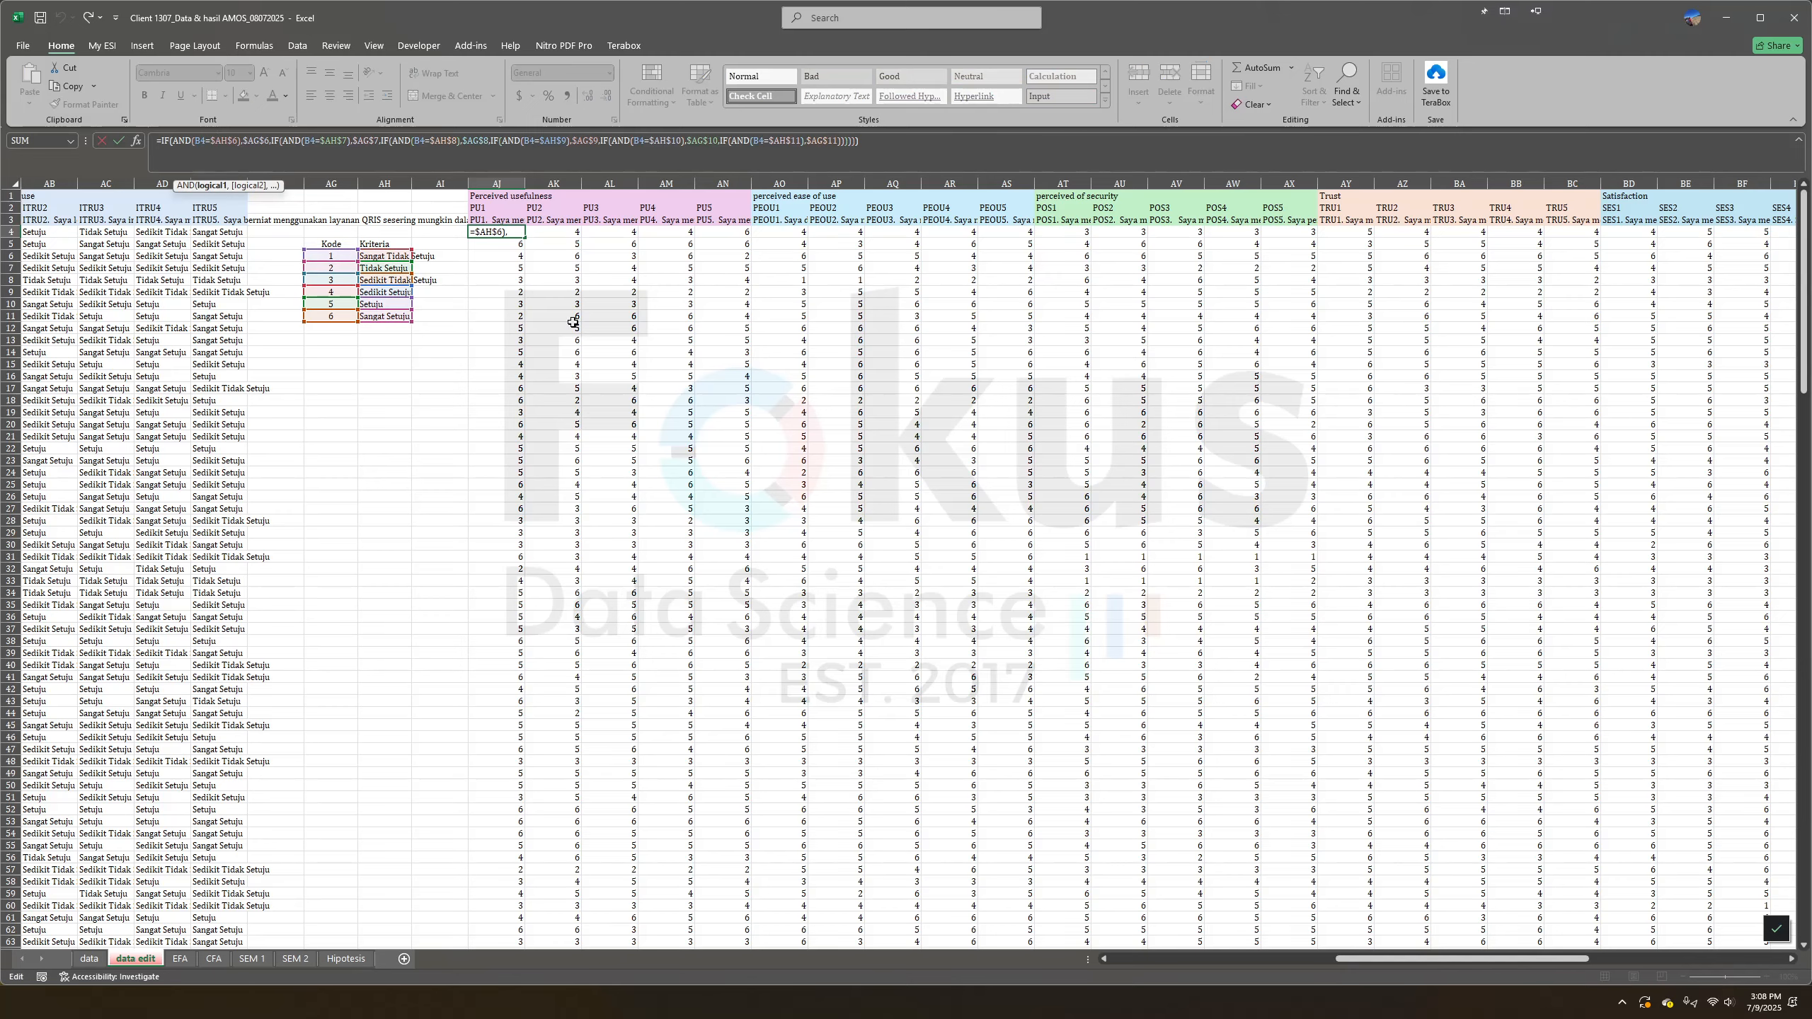
scroll(574, 322, "right", 10)
key("ctrl+Return")
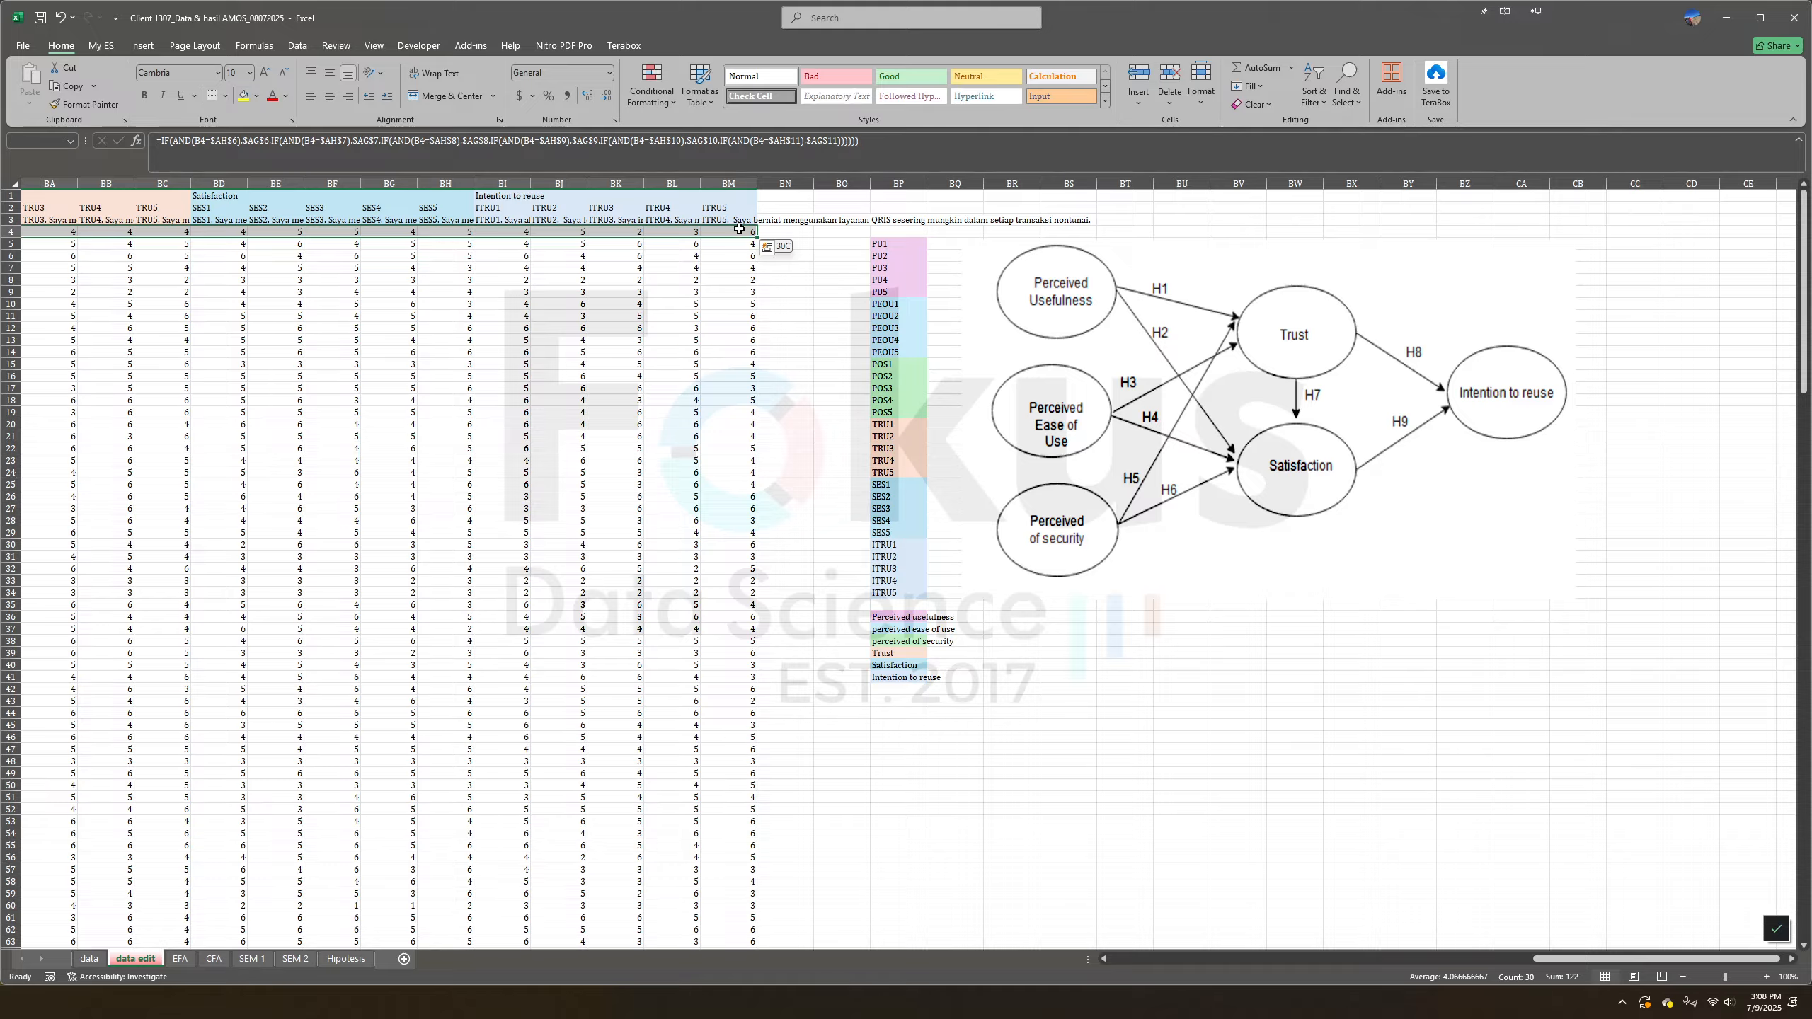
Copy the coded responses for PU1 to ITRU5, rows 4 to 228, on the data edit sheet
key("ctrl+shift+Right")
key("ctrl+shift+Down")
key("ctrl+c")
right_click(618, 416)
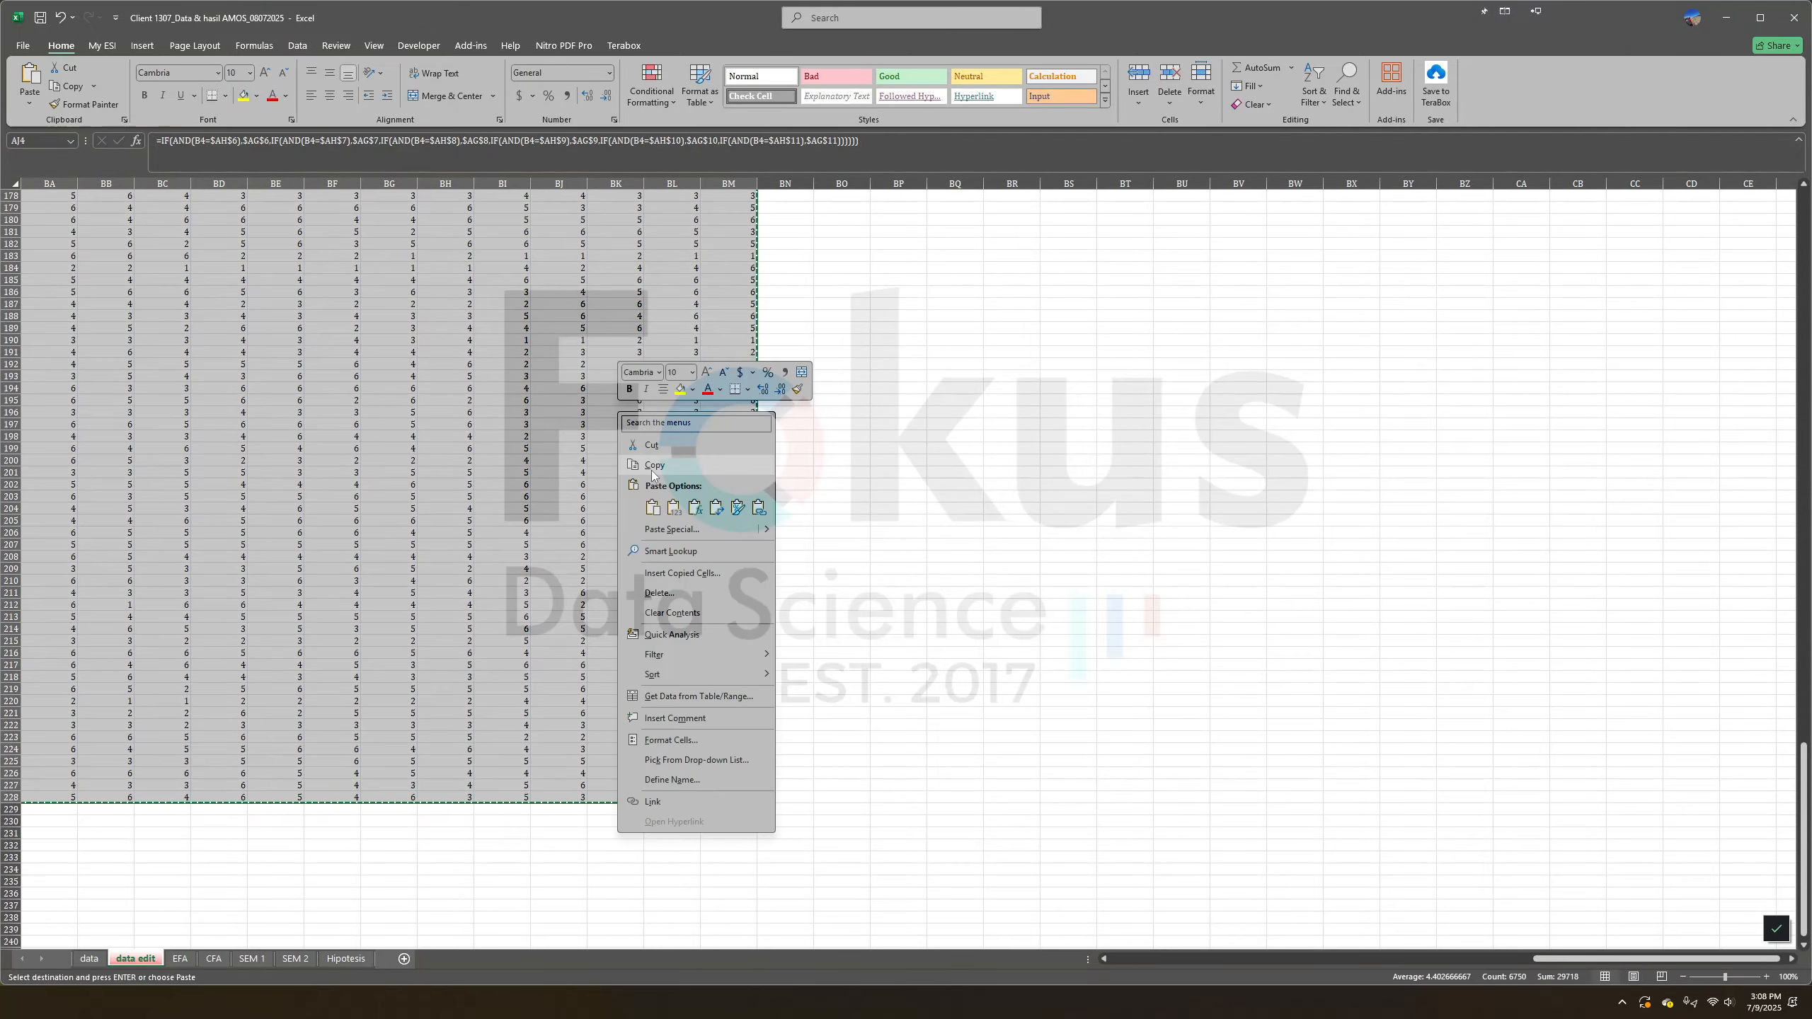
left_click(674, 507)
Switch to SPSS Statistics, paste the copied responses starting at row 1 of PU1, and check the filled rows
key("alt+Tab")
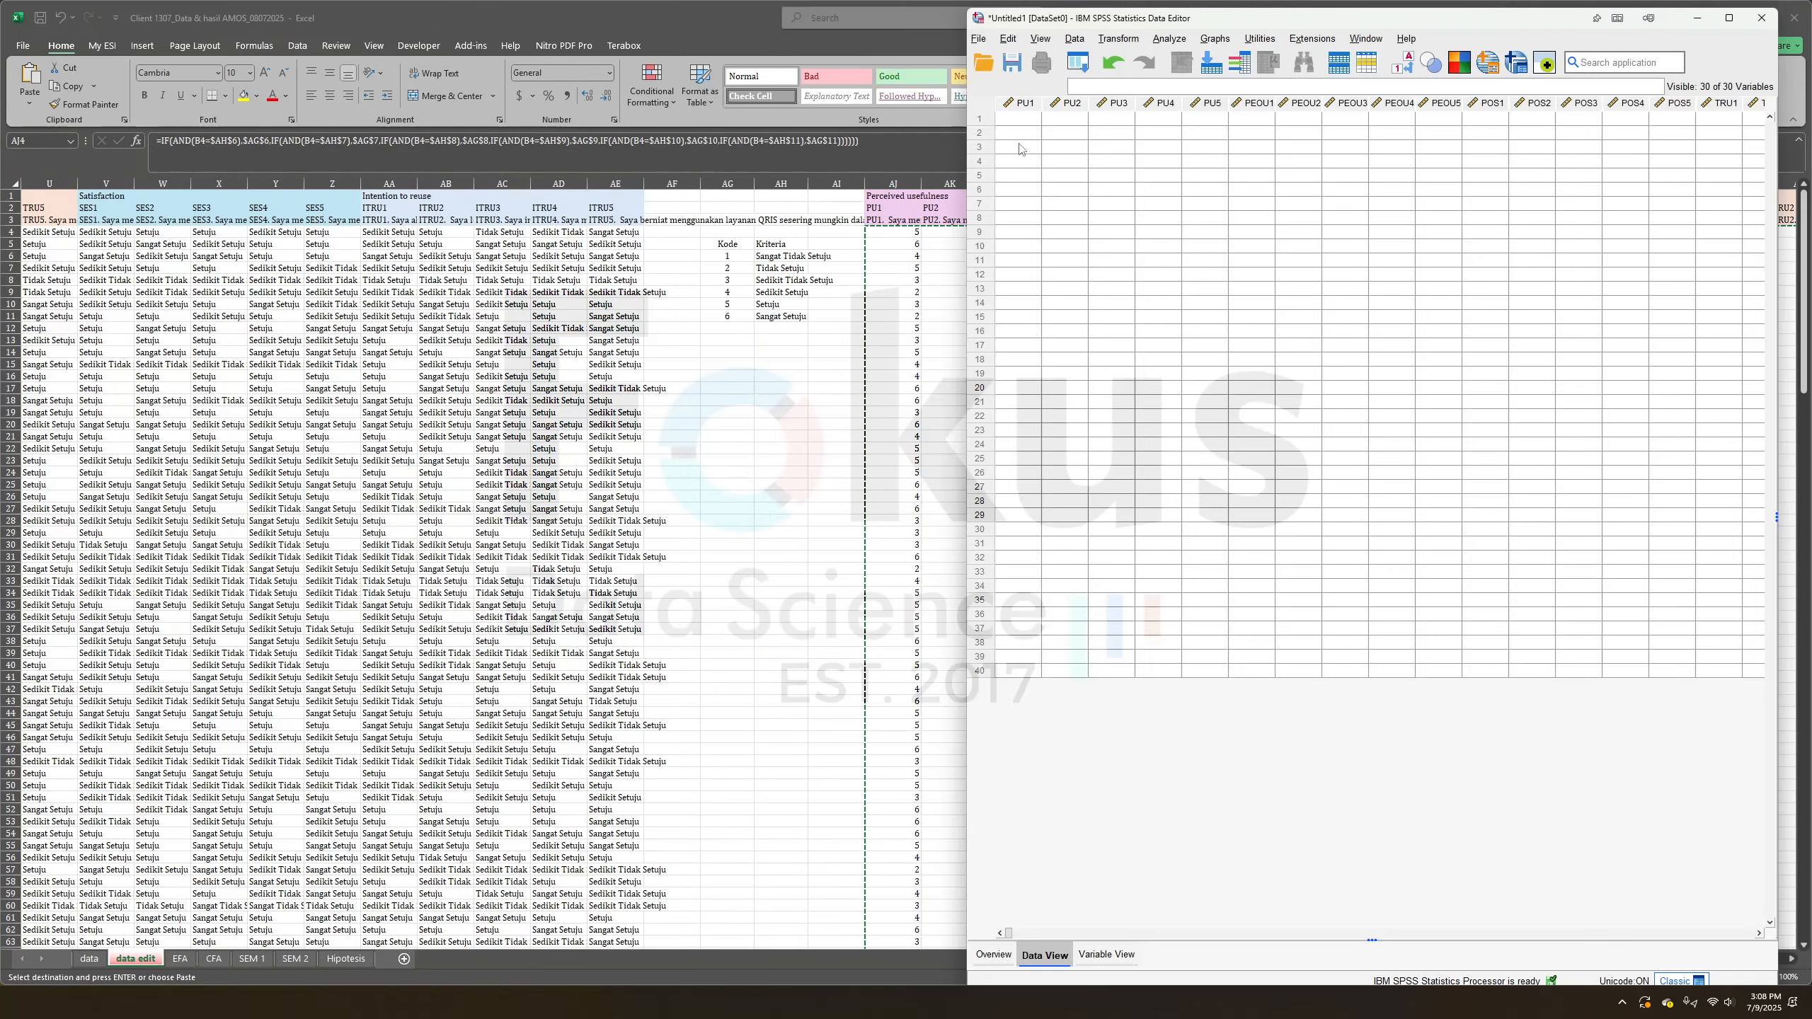
left_click(1018, 121)
right_click(1019, 122)
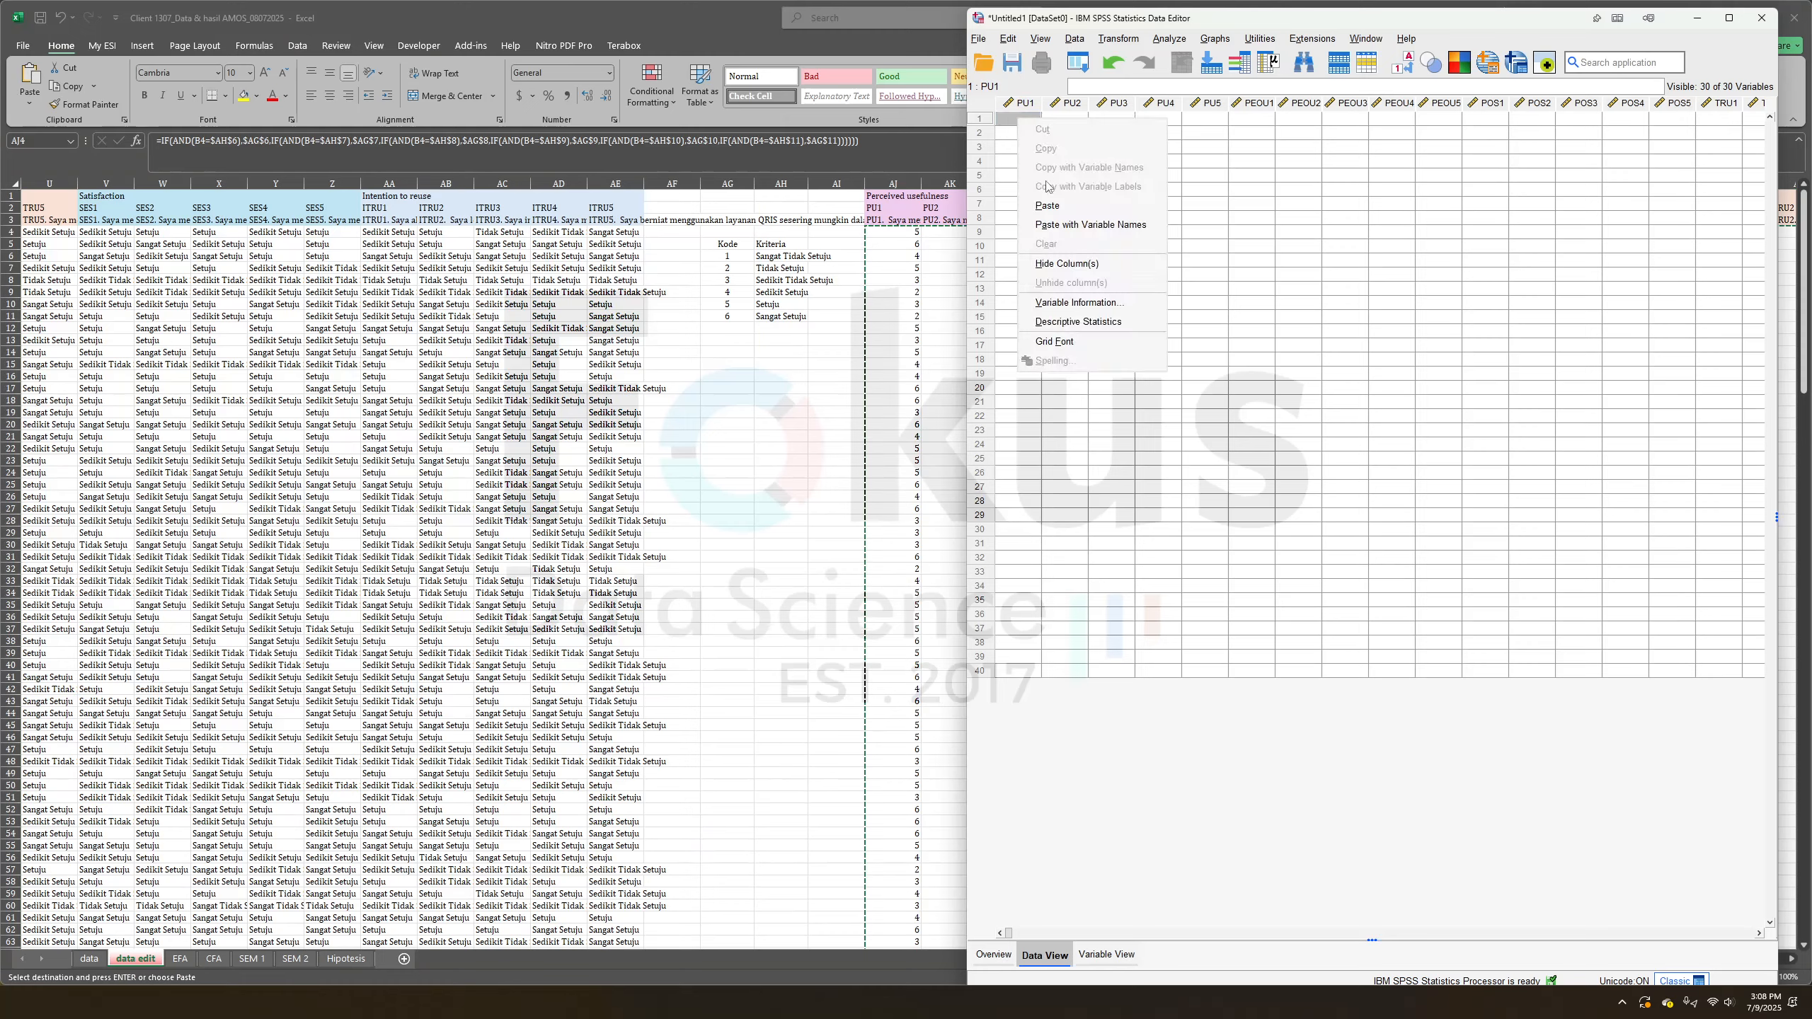
left_click(1047, 205)
scroll(1179, 355, "down", 20)
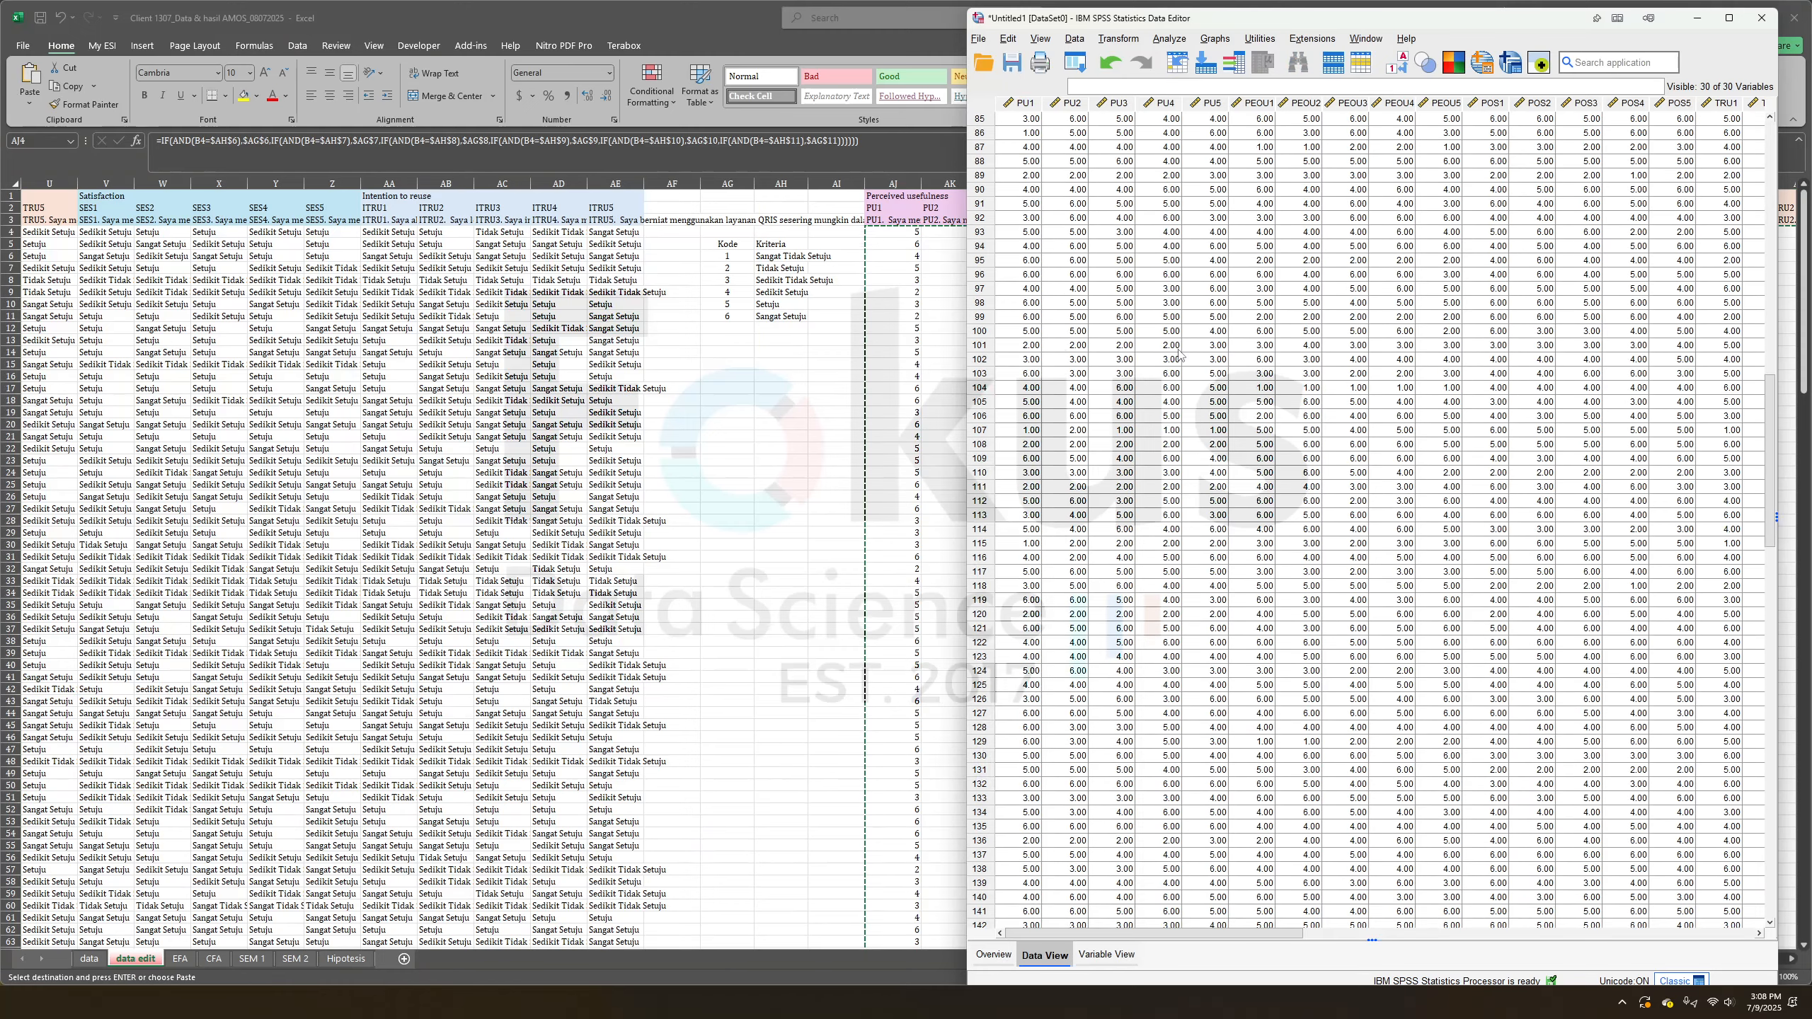
scroll(1178, 354, "down", 20)
scroll(1177, 336, "up", 20)
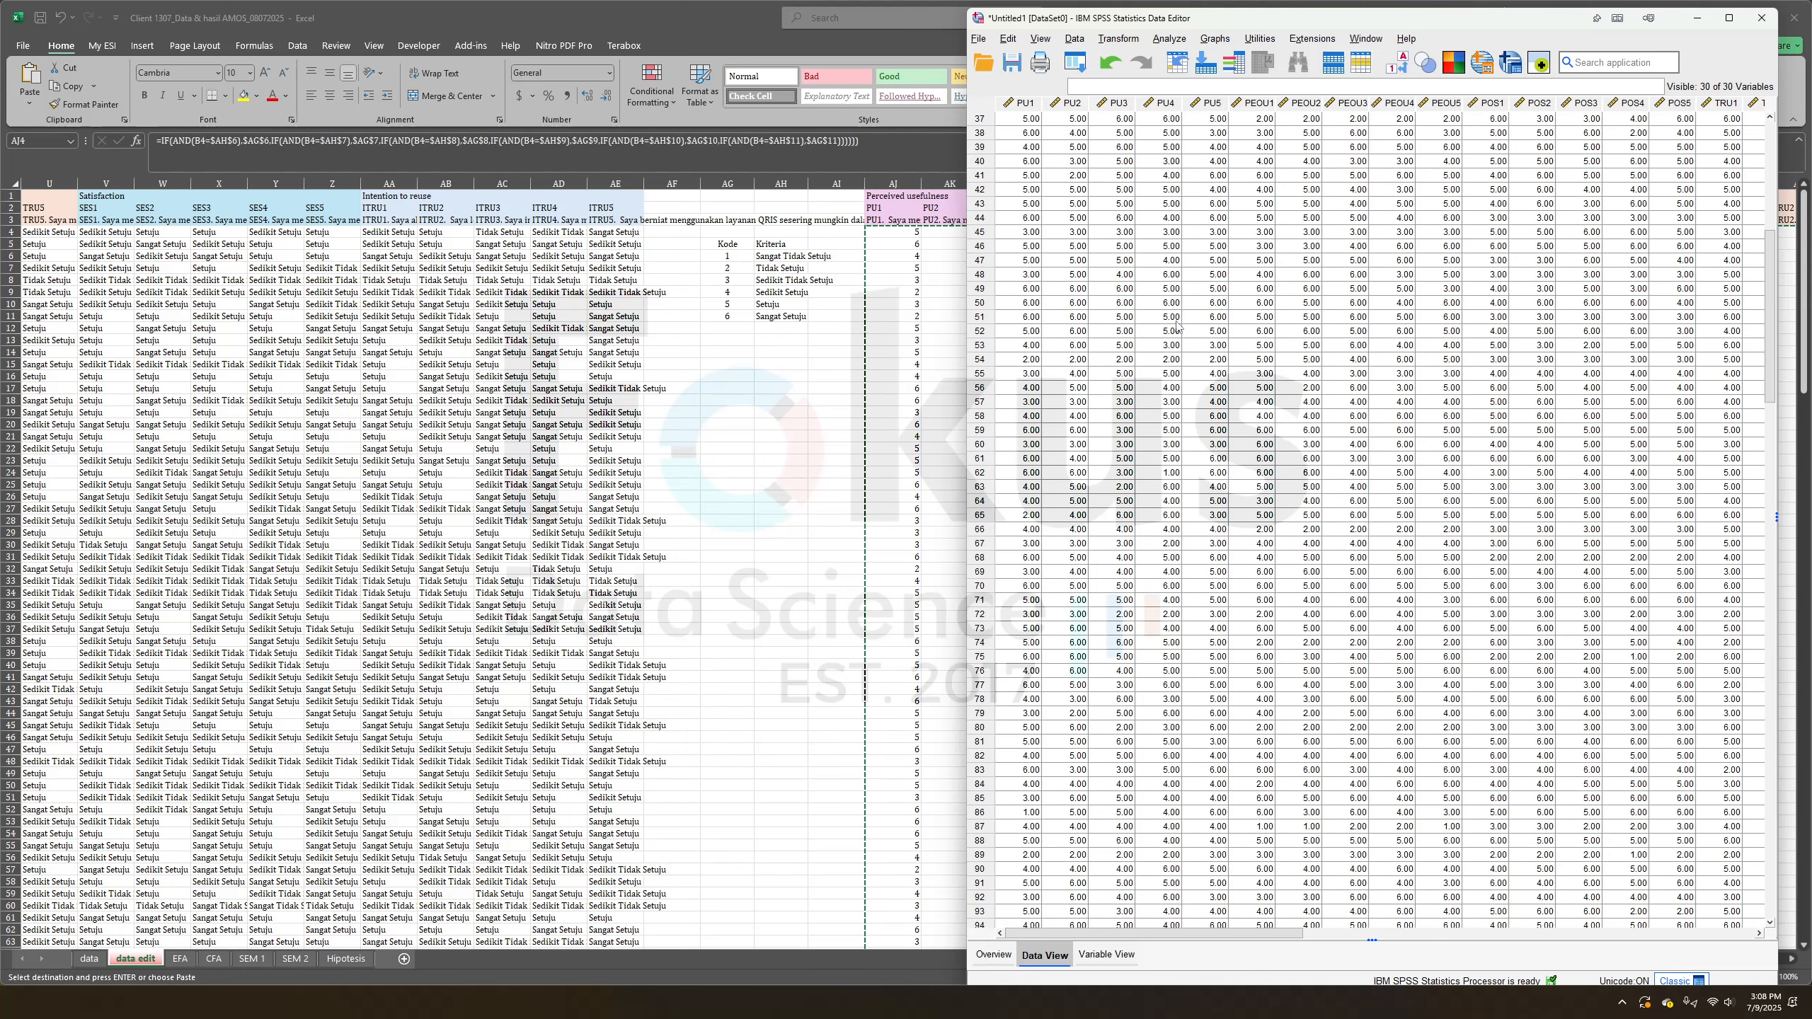
scroll(1177, 326, "up", 12)
left_click(979, 39)
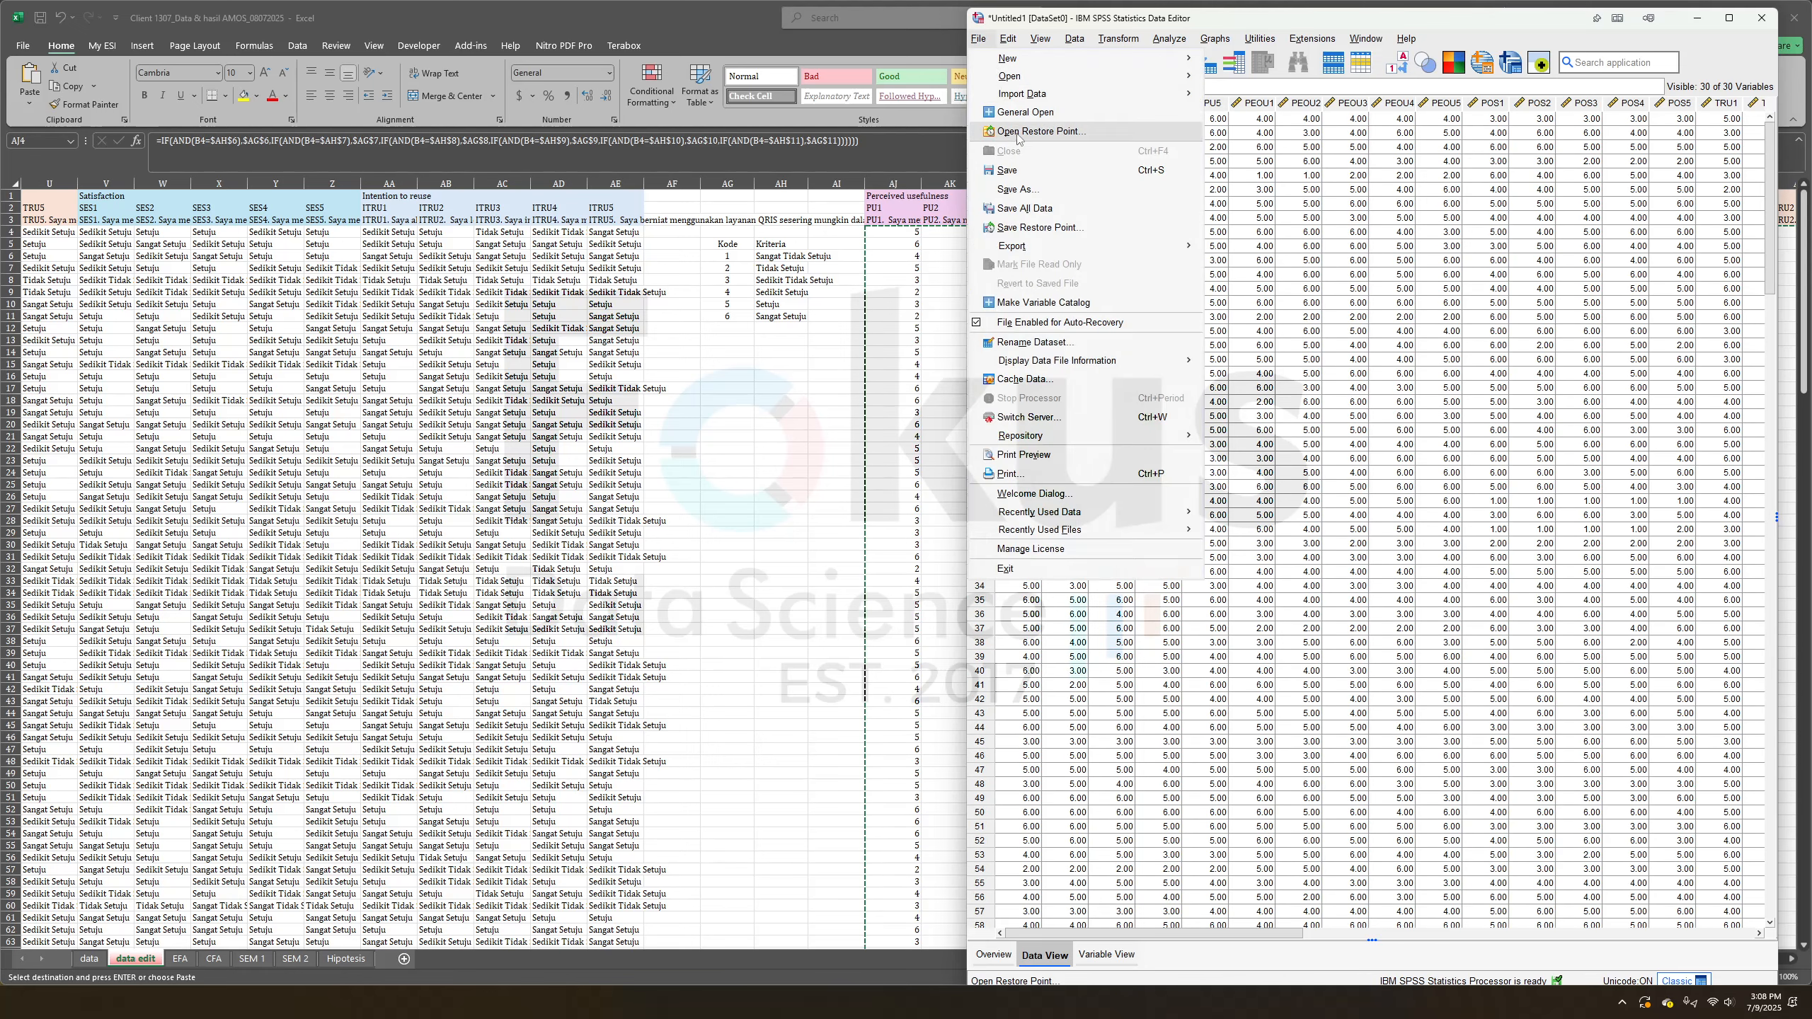
left_click(1020, 190)
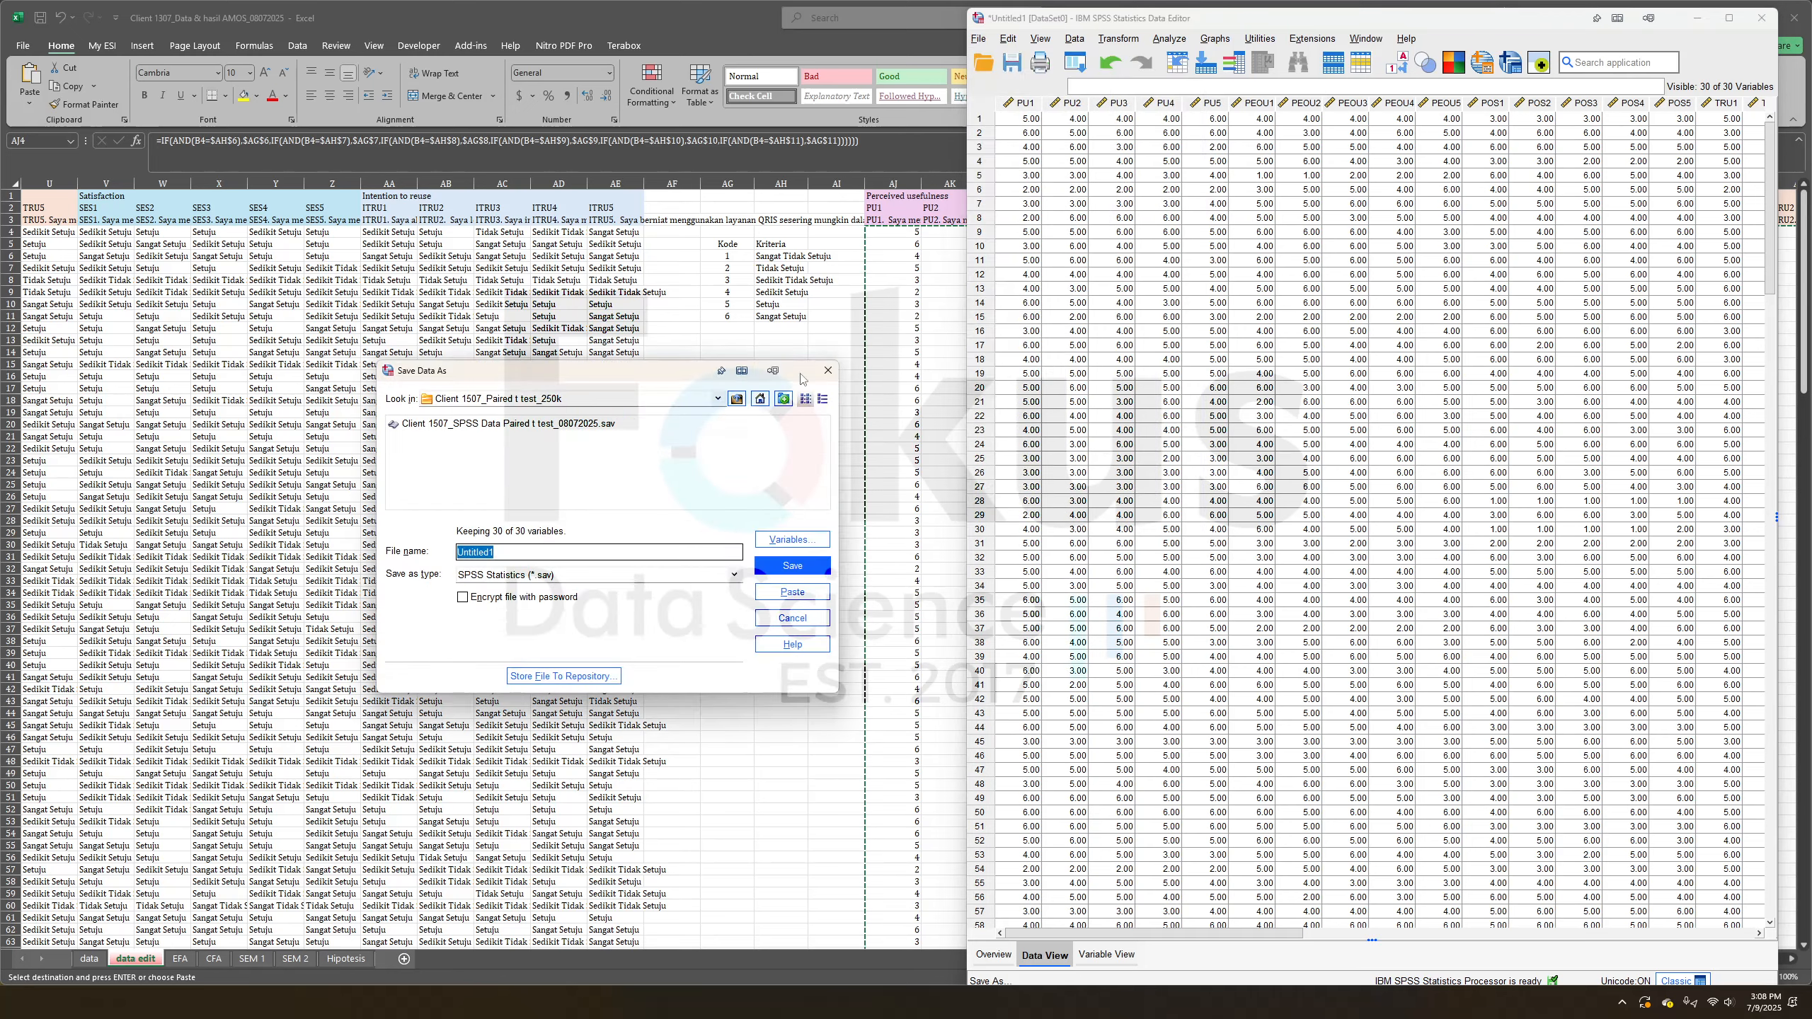
left_click(827, 371)
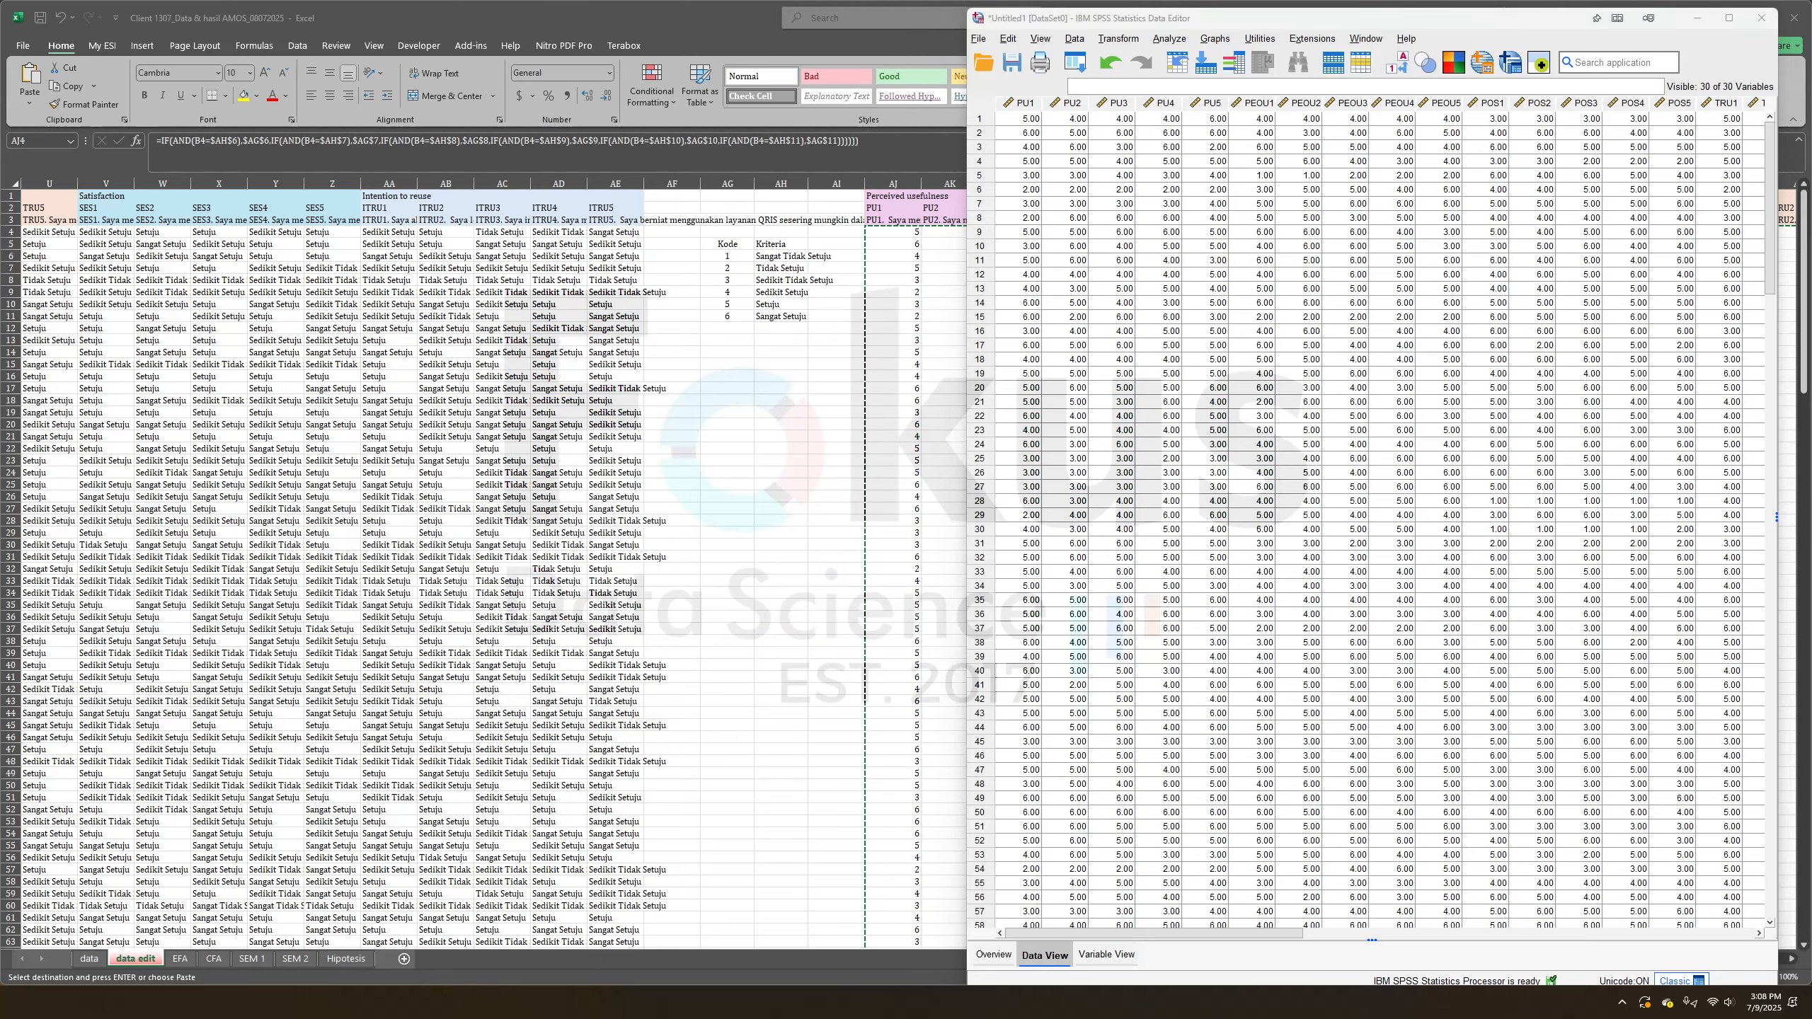
Switch to File Explorer and locate the saved SPSS data file in the project folder
key("alt+Tab")
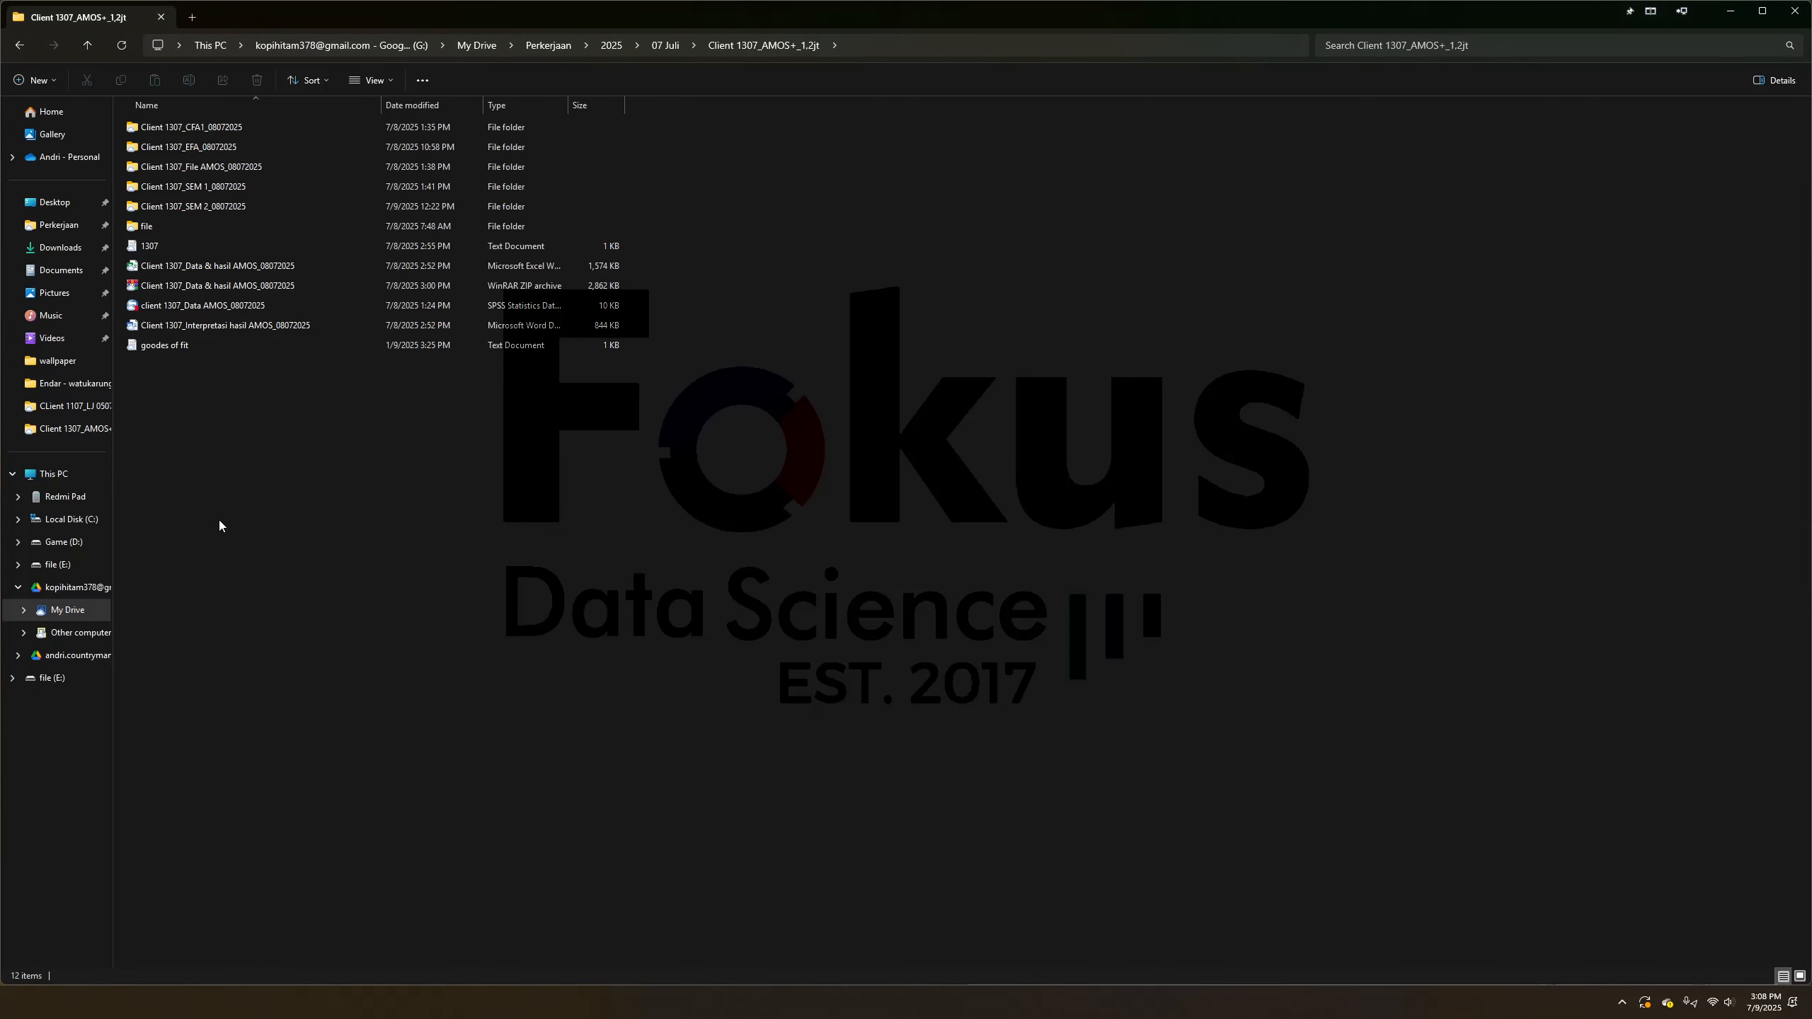
left_click(180, 309)
left_click(365, 414)
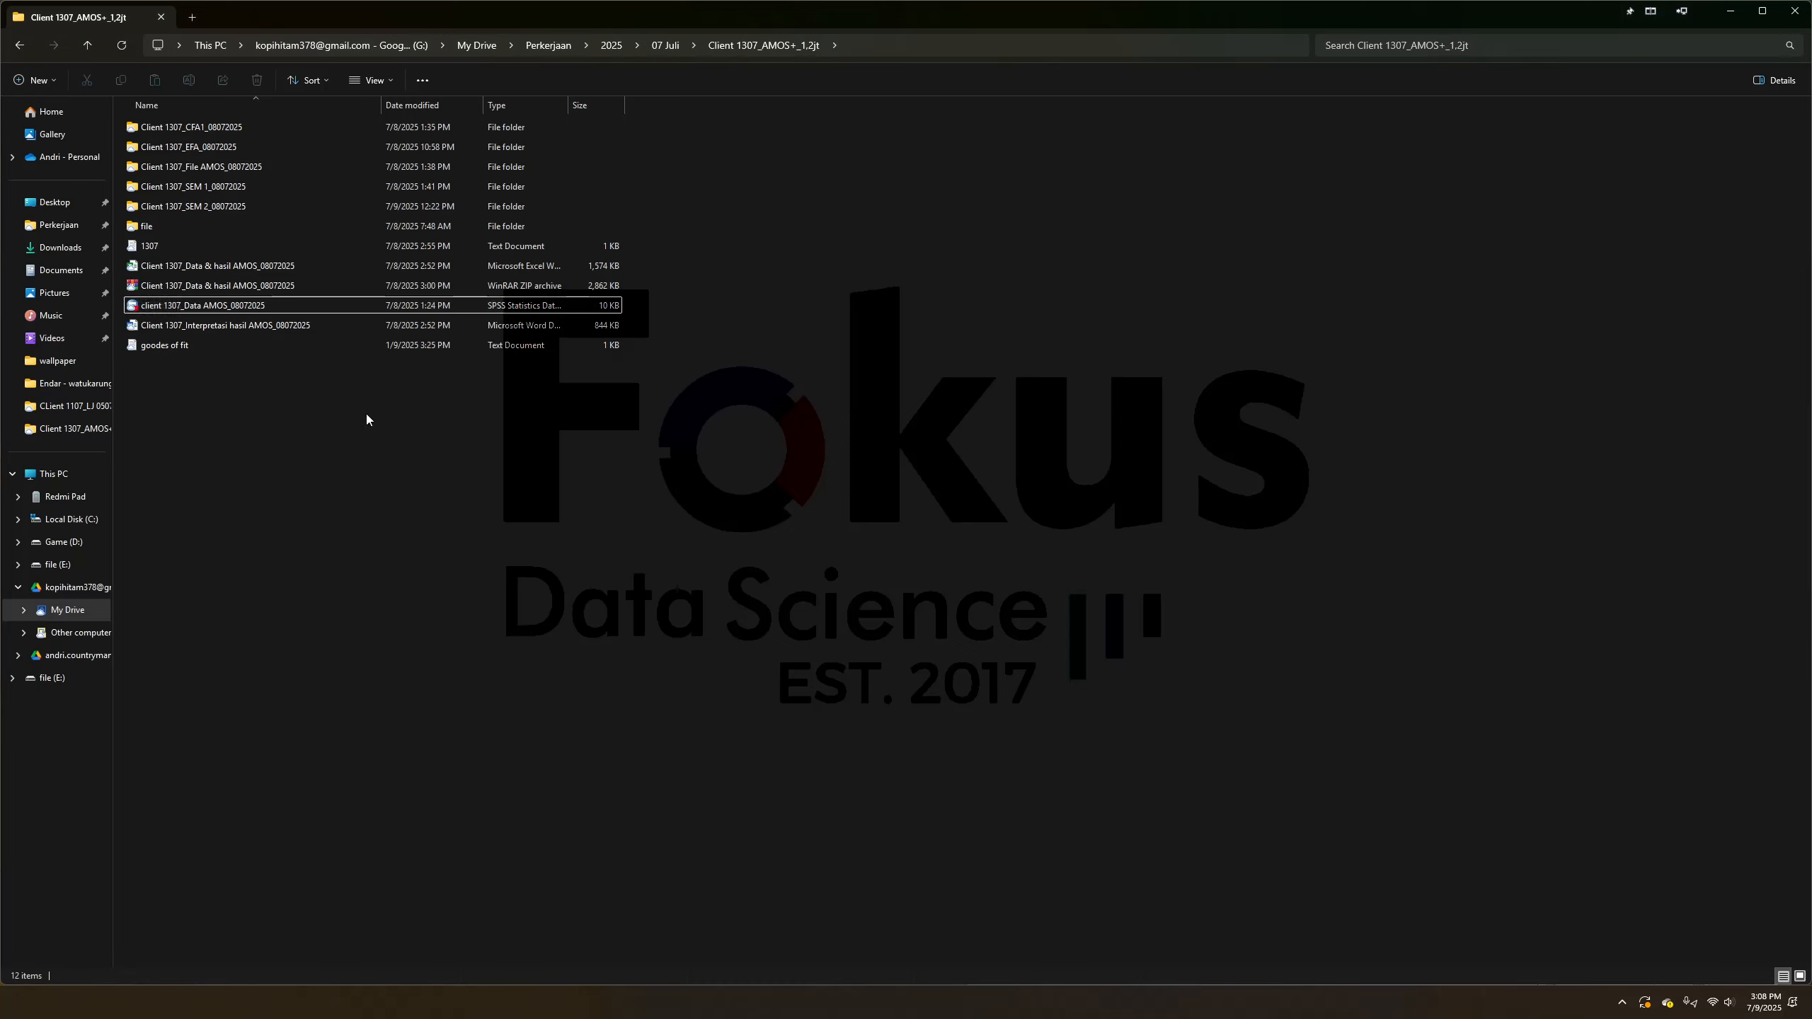
left_click(214, 312)
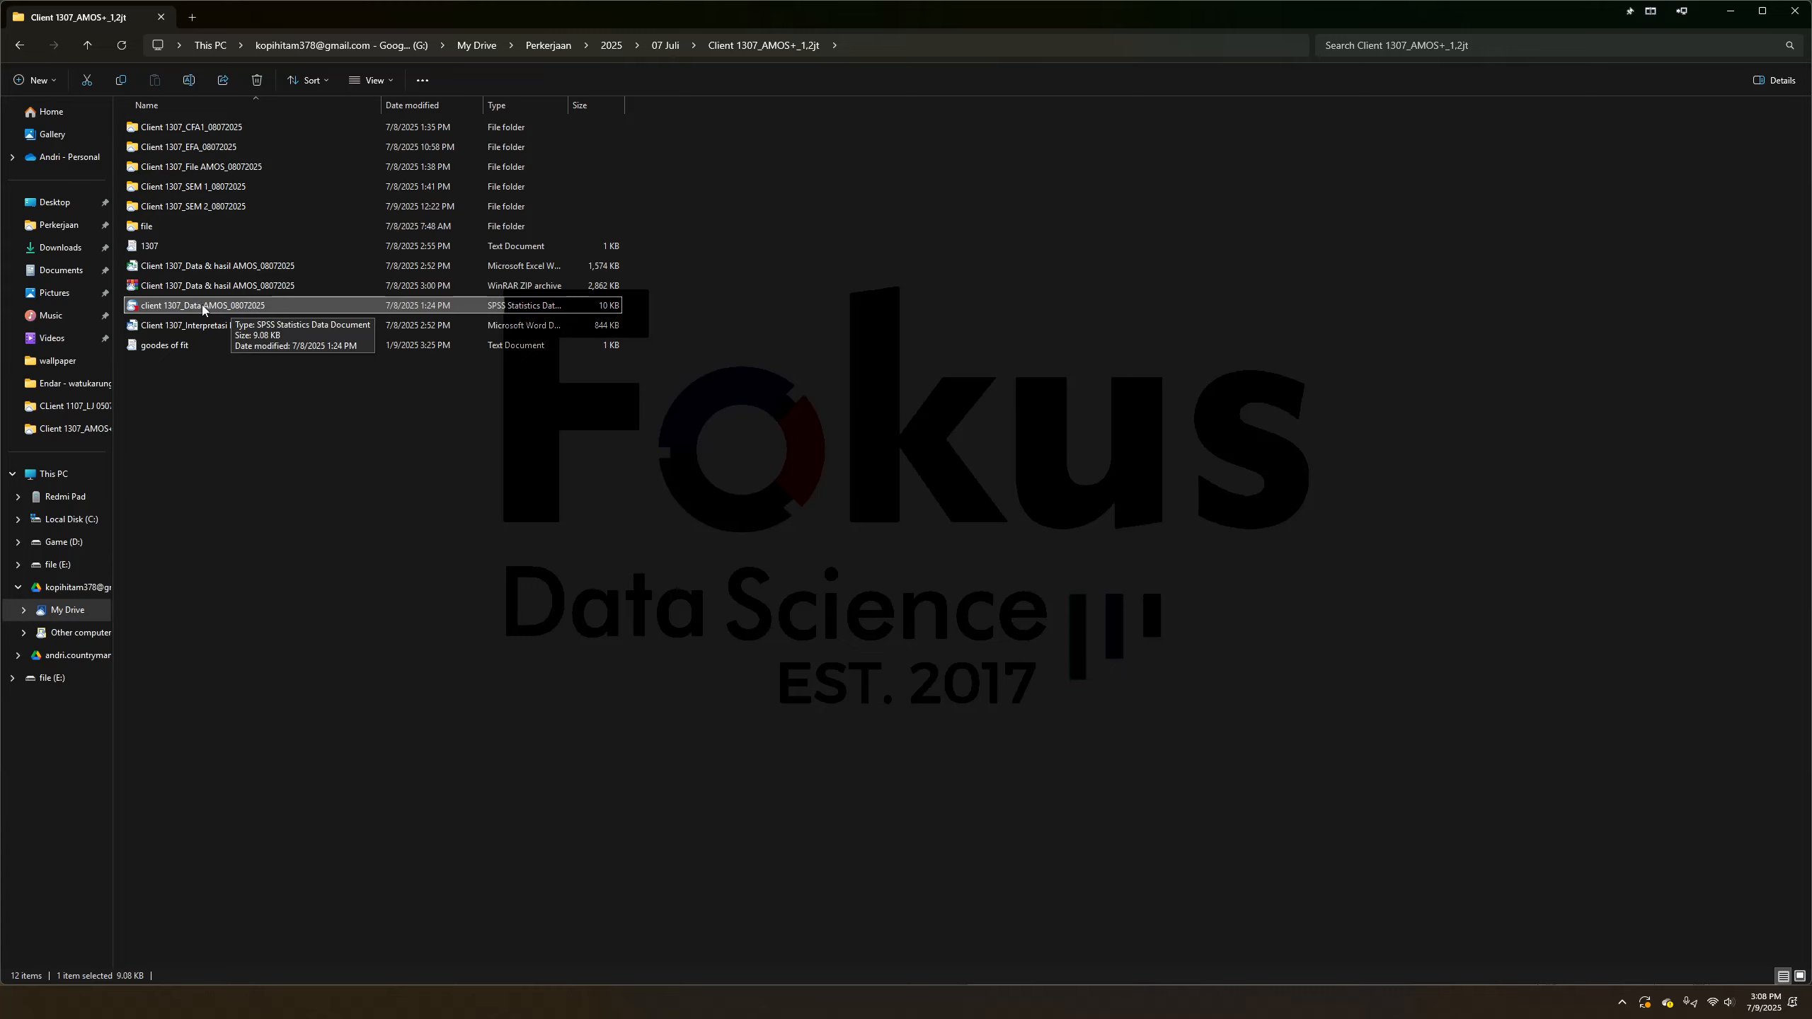
Examine the CFA1, EFA, File AMOS and SEM 2 folders for their copies of the SPSS data file
double_click(235, 129)
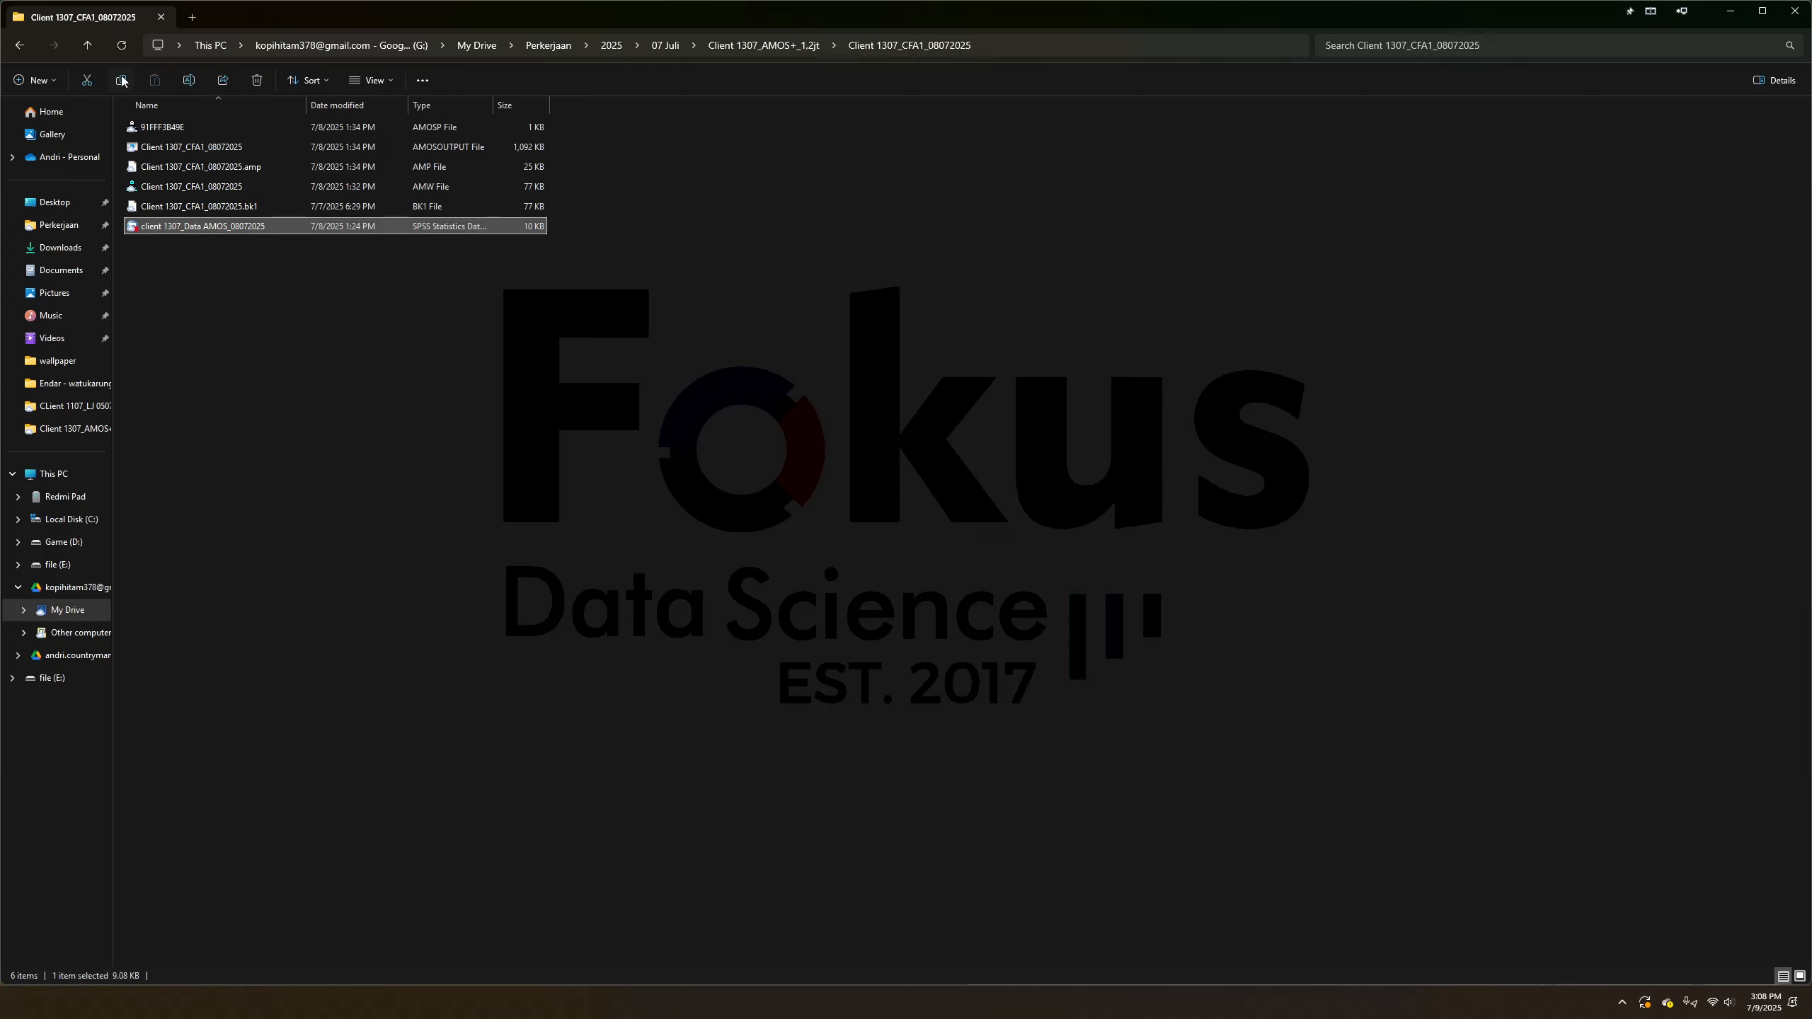
left_click(90, 46)
double_click(161, 145)
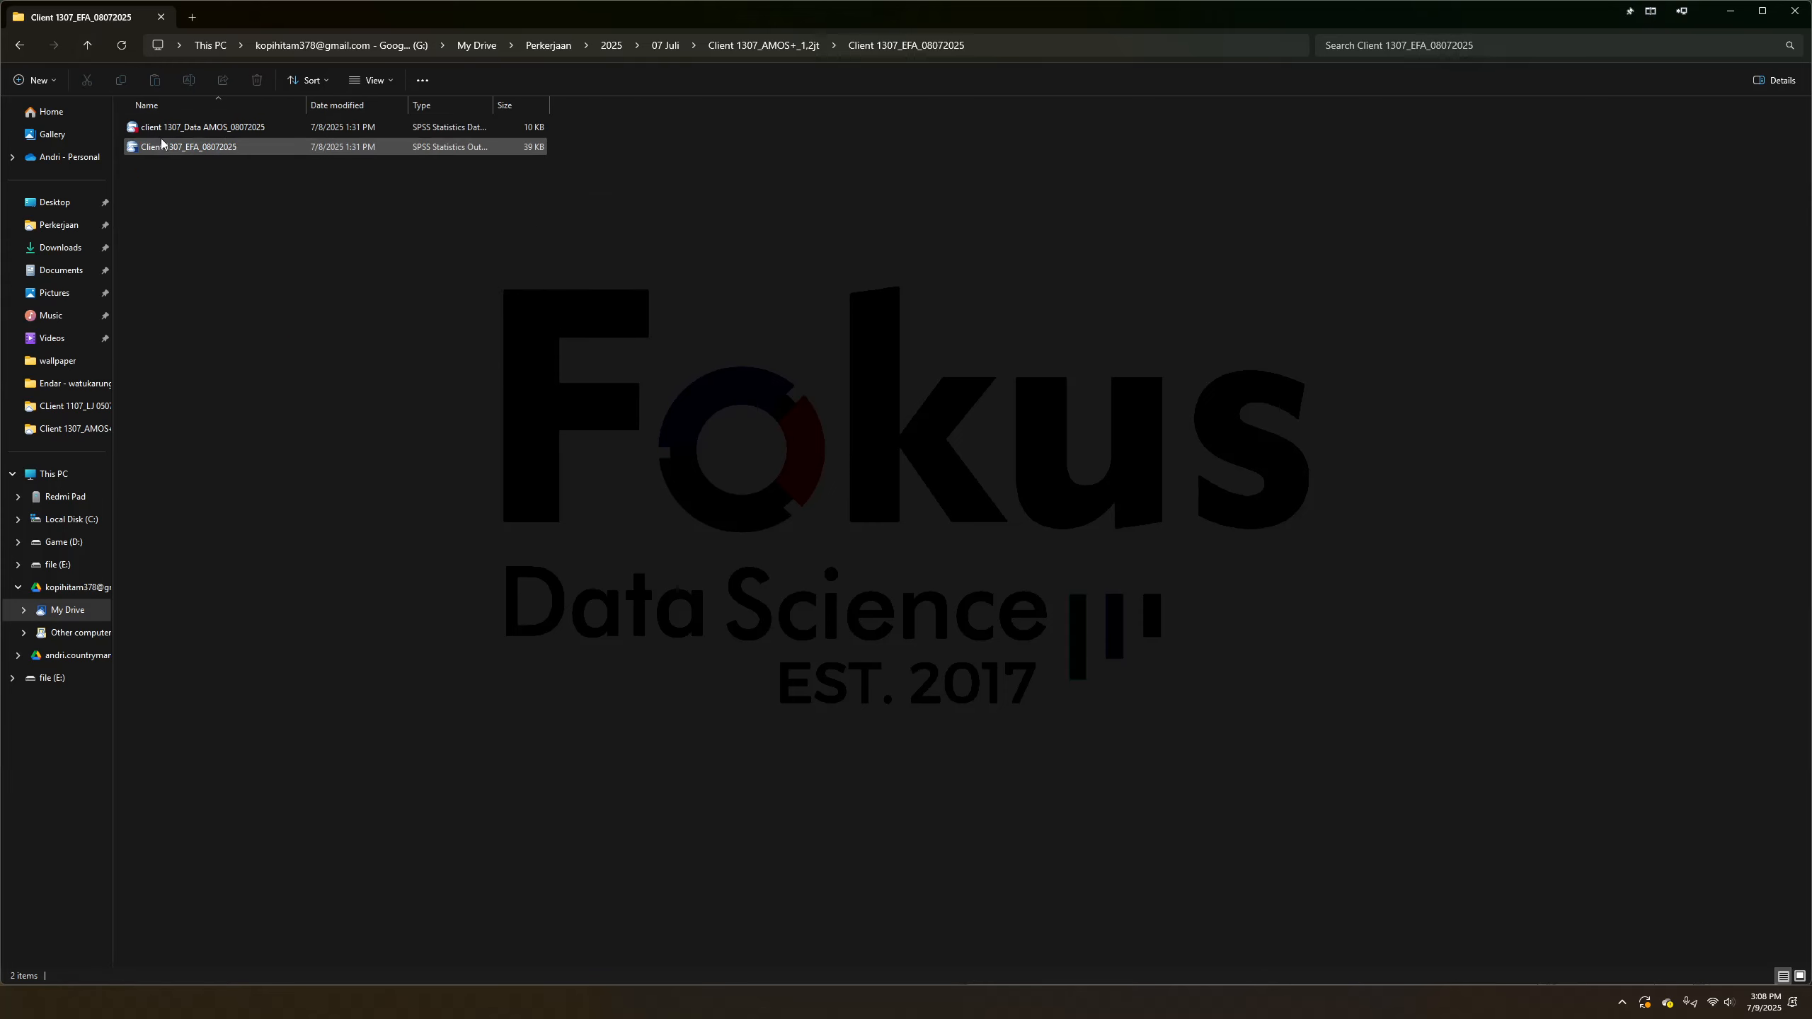
left_click(95, 46)
left_click(202, 170)
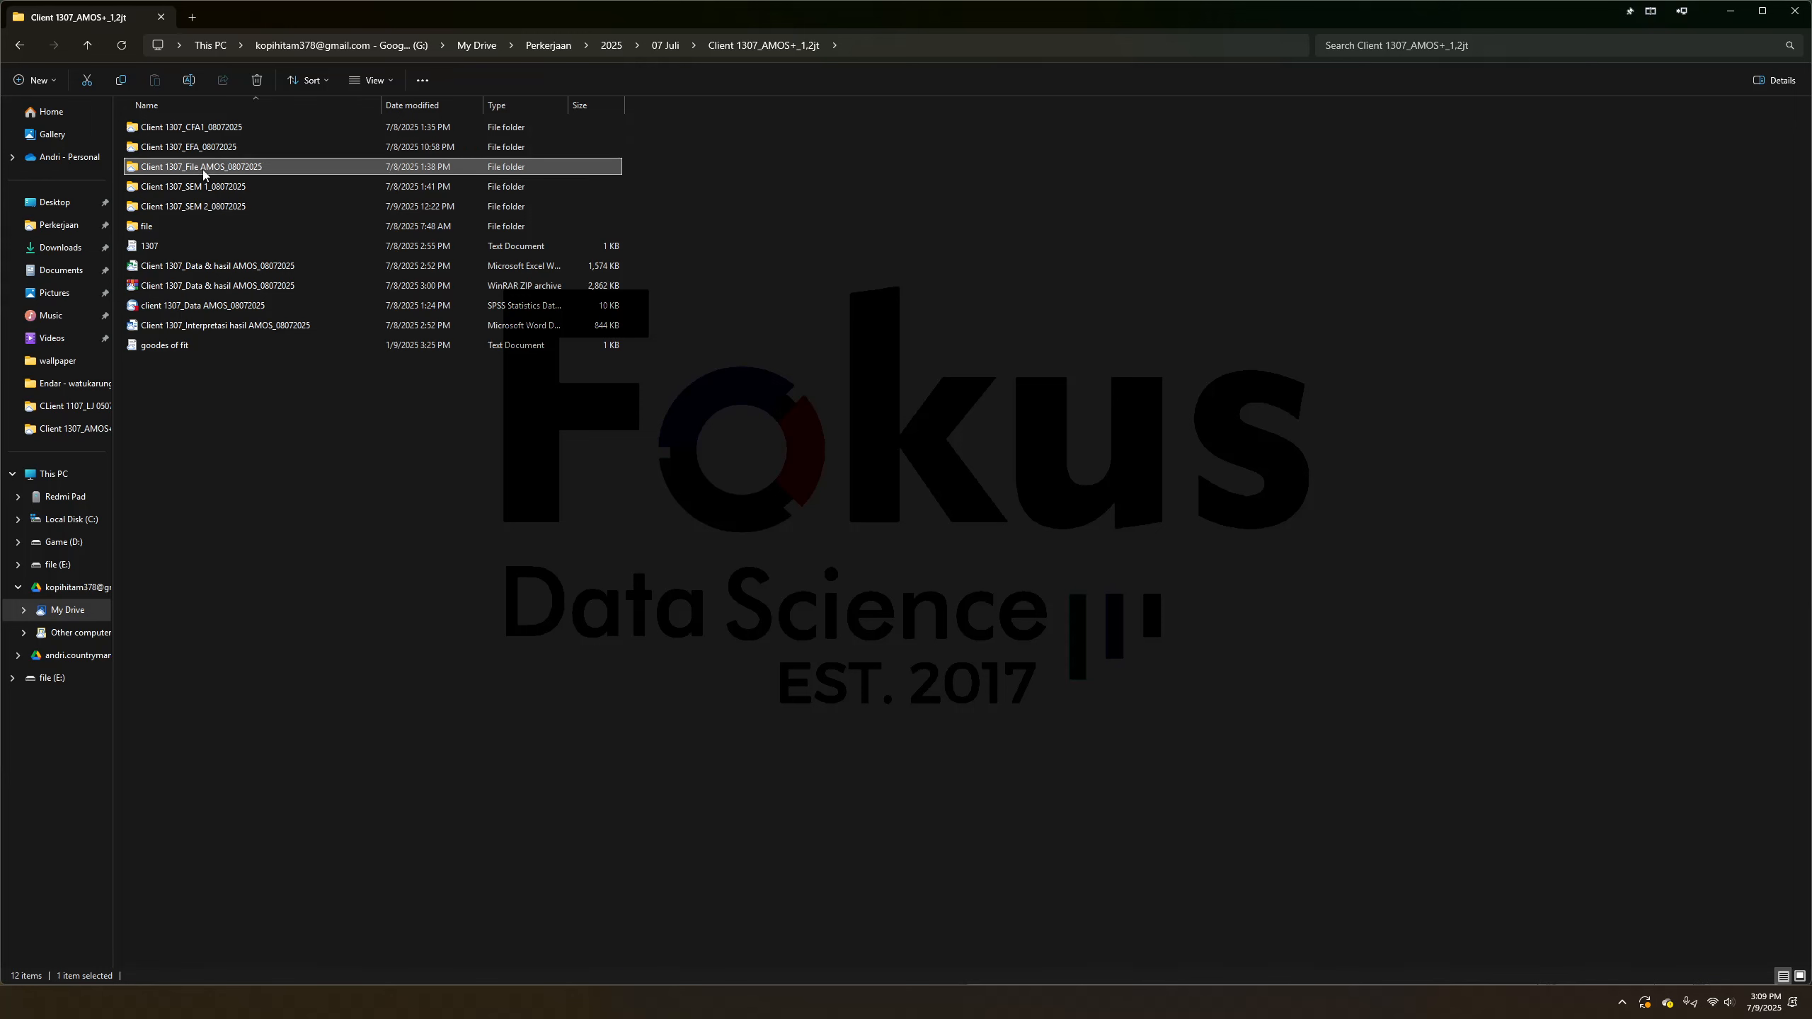
double_click(203, 170)
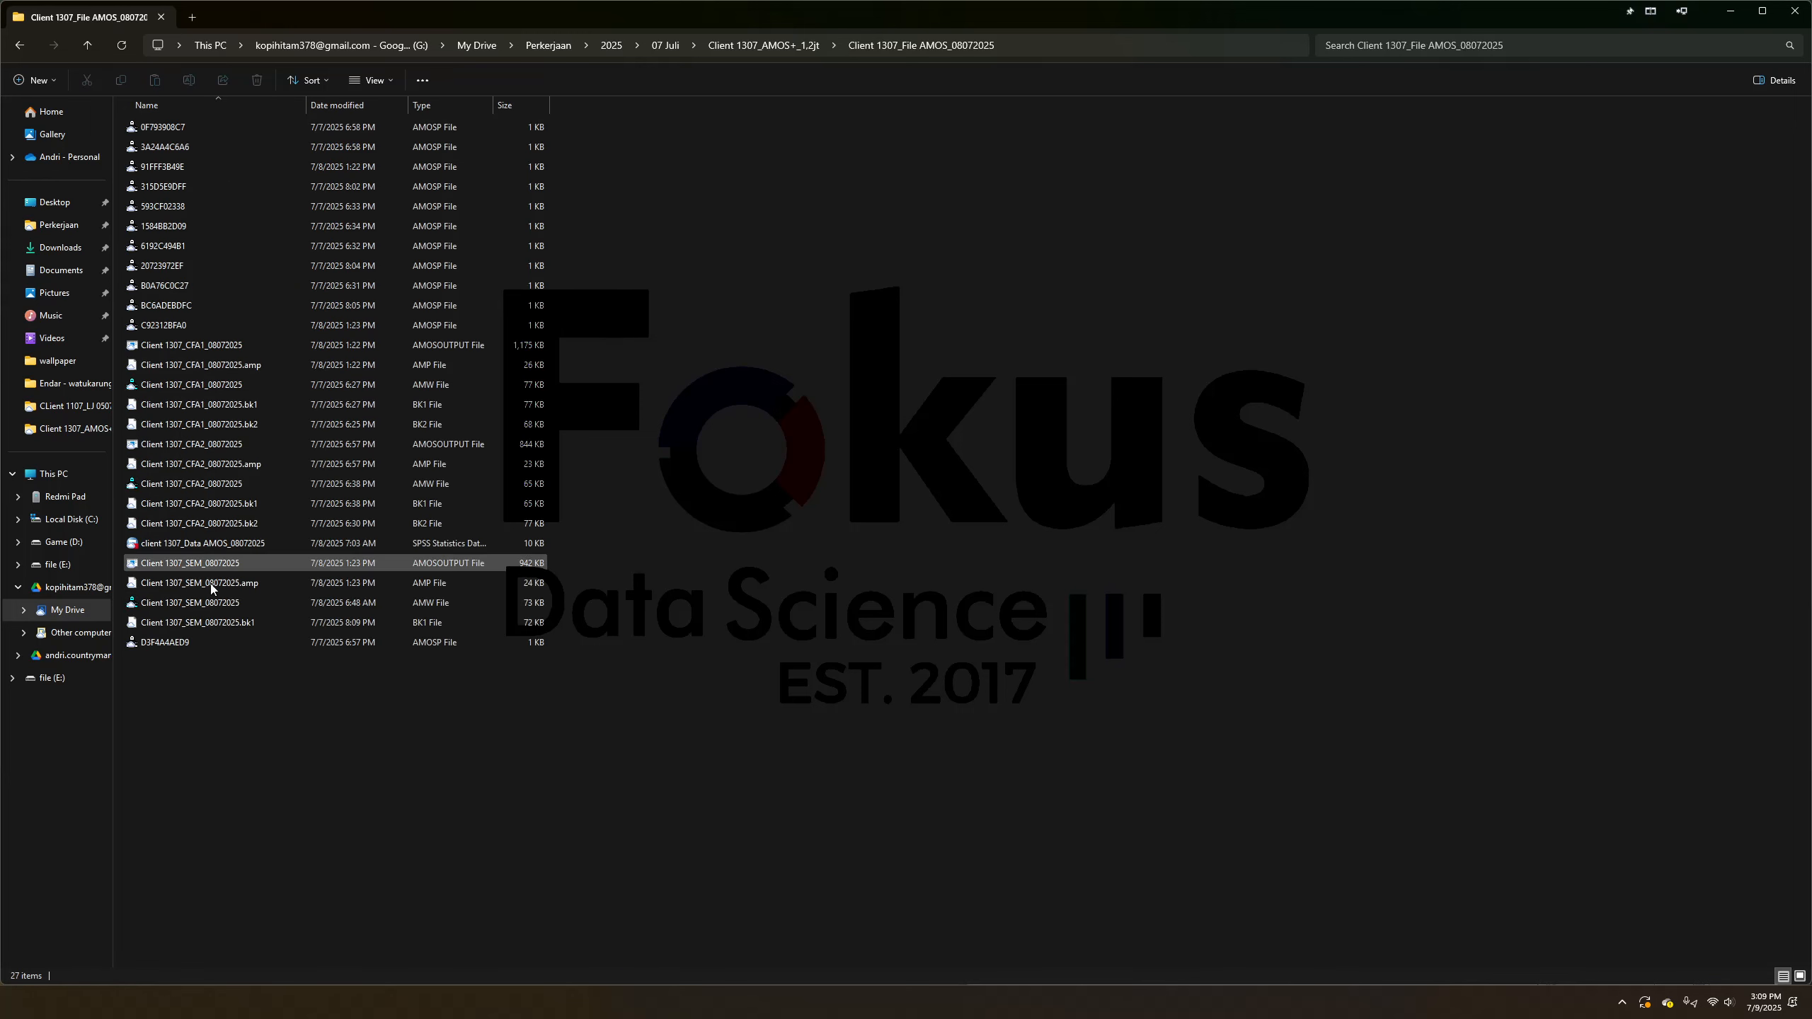
left_click(89, 46)
double_click(177, 207)
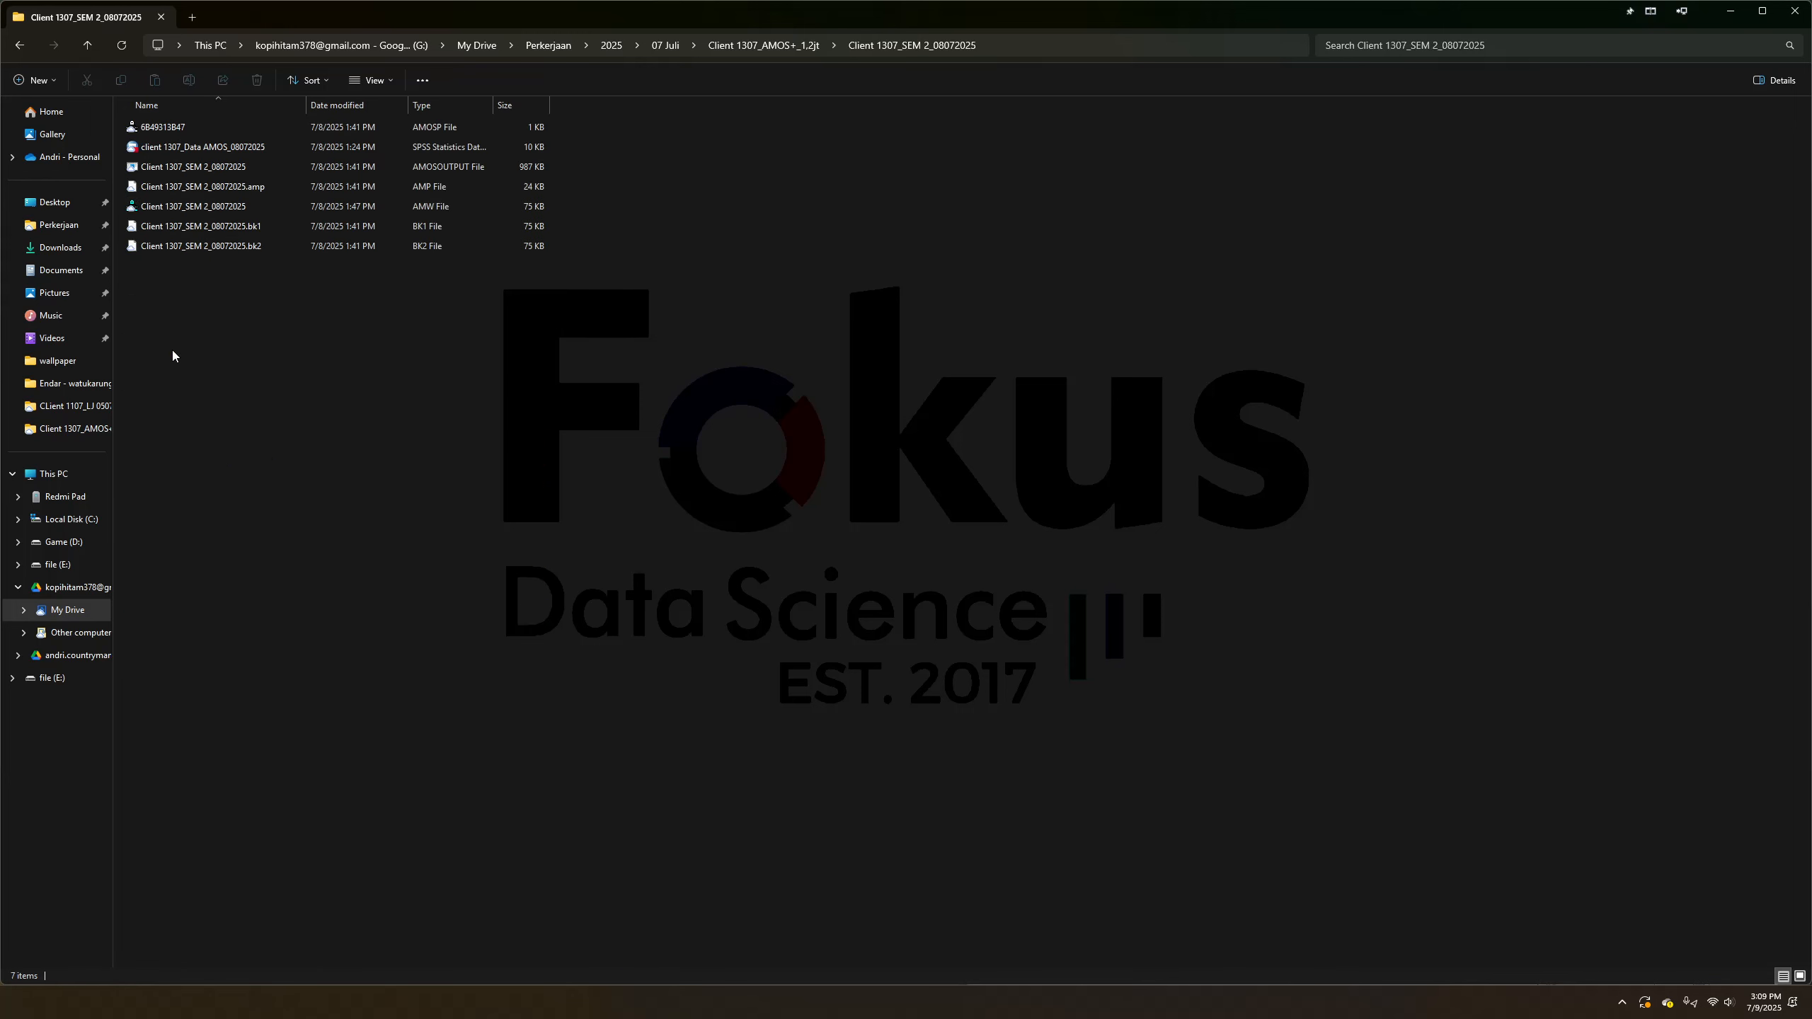
left_click(89, 46)
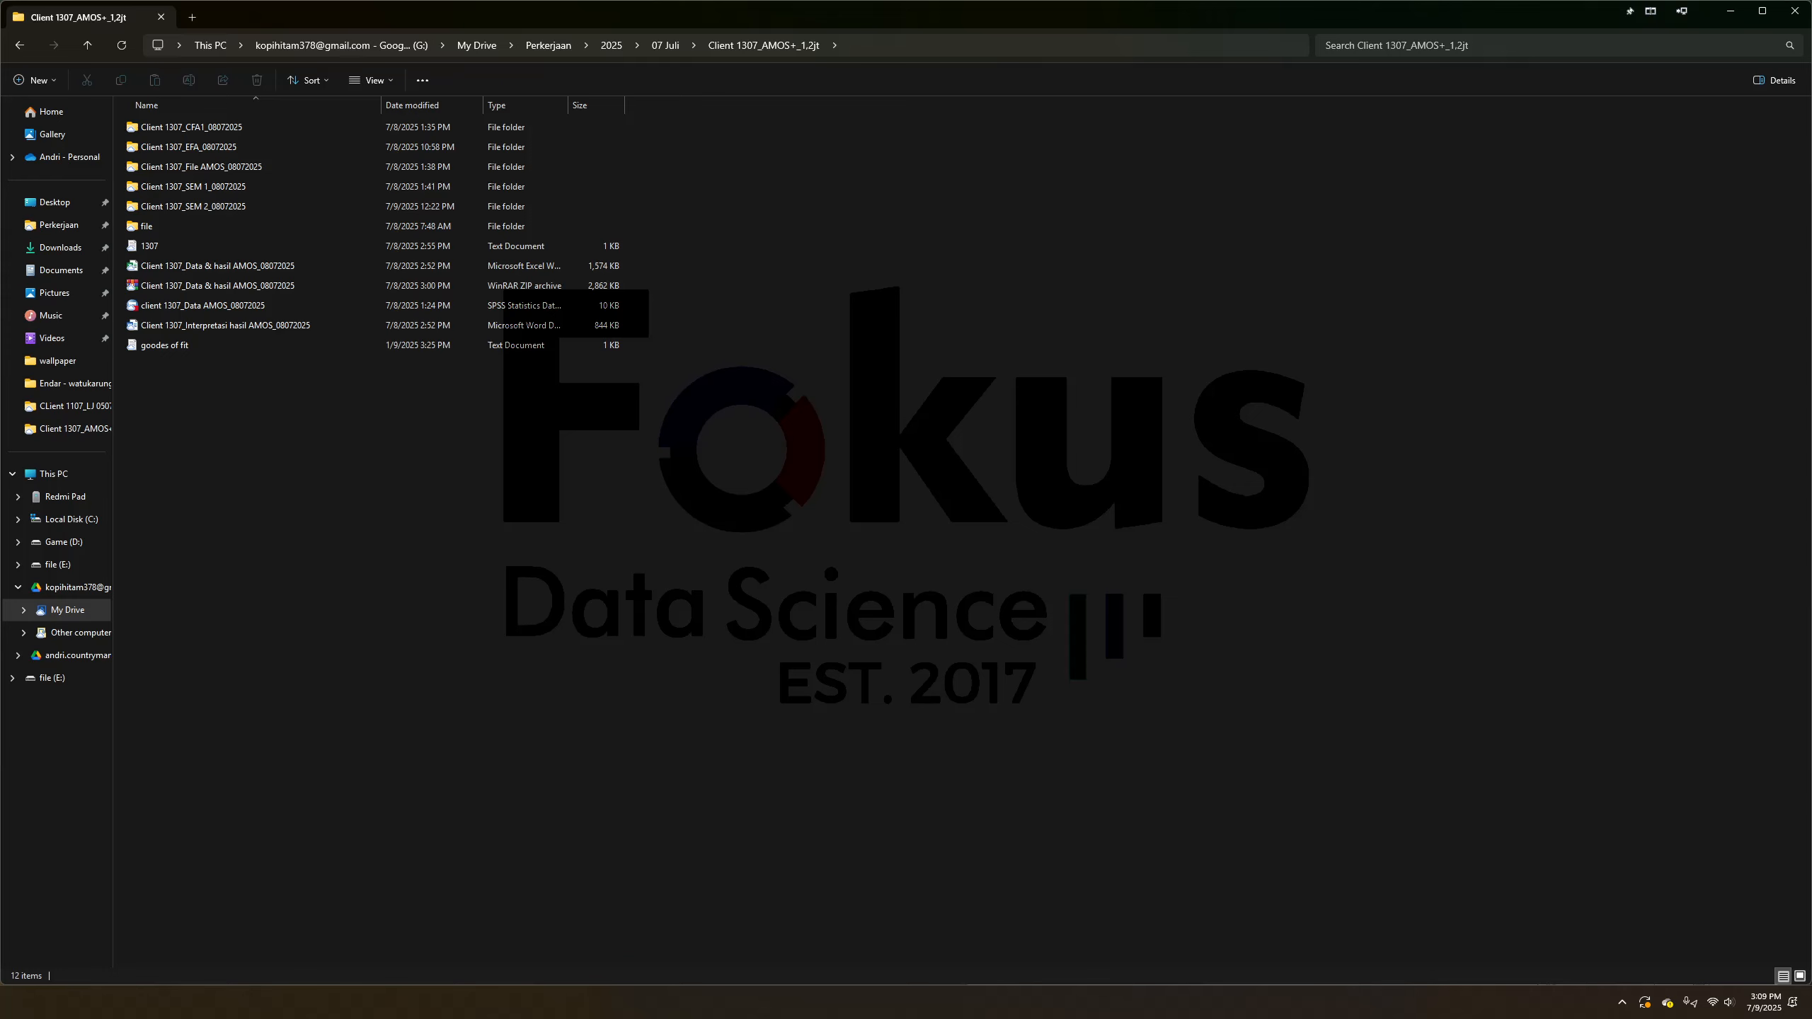
Return to SPSS Statistics and close the untitled dataset, exiting the program
key("alt+Tab")
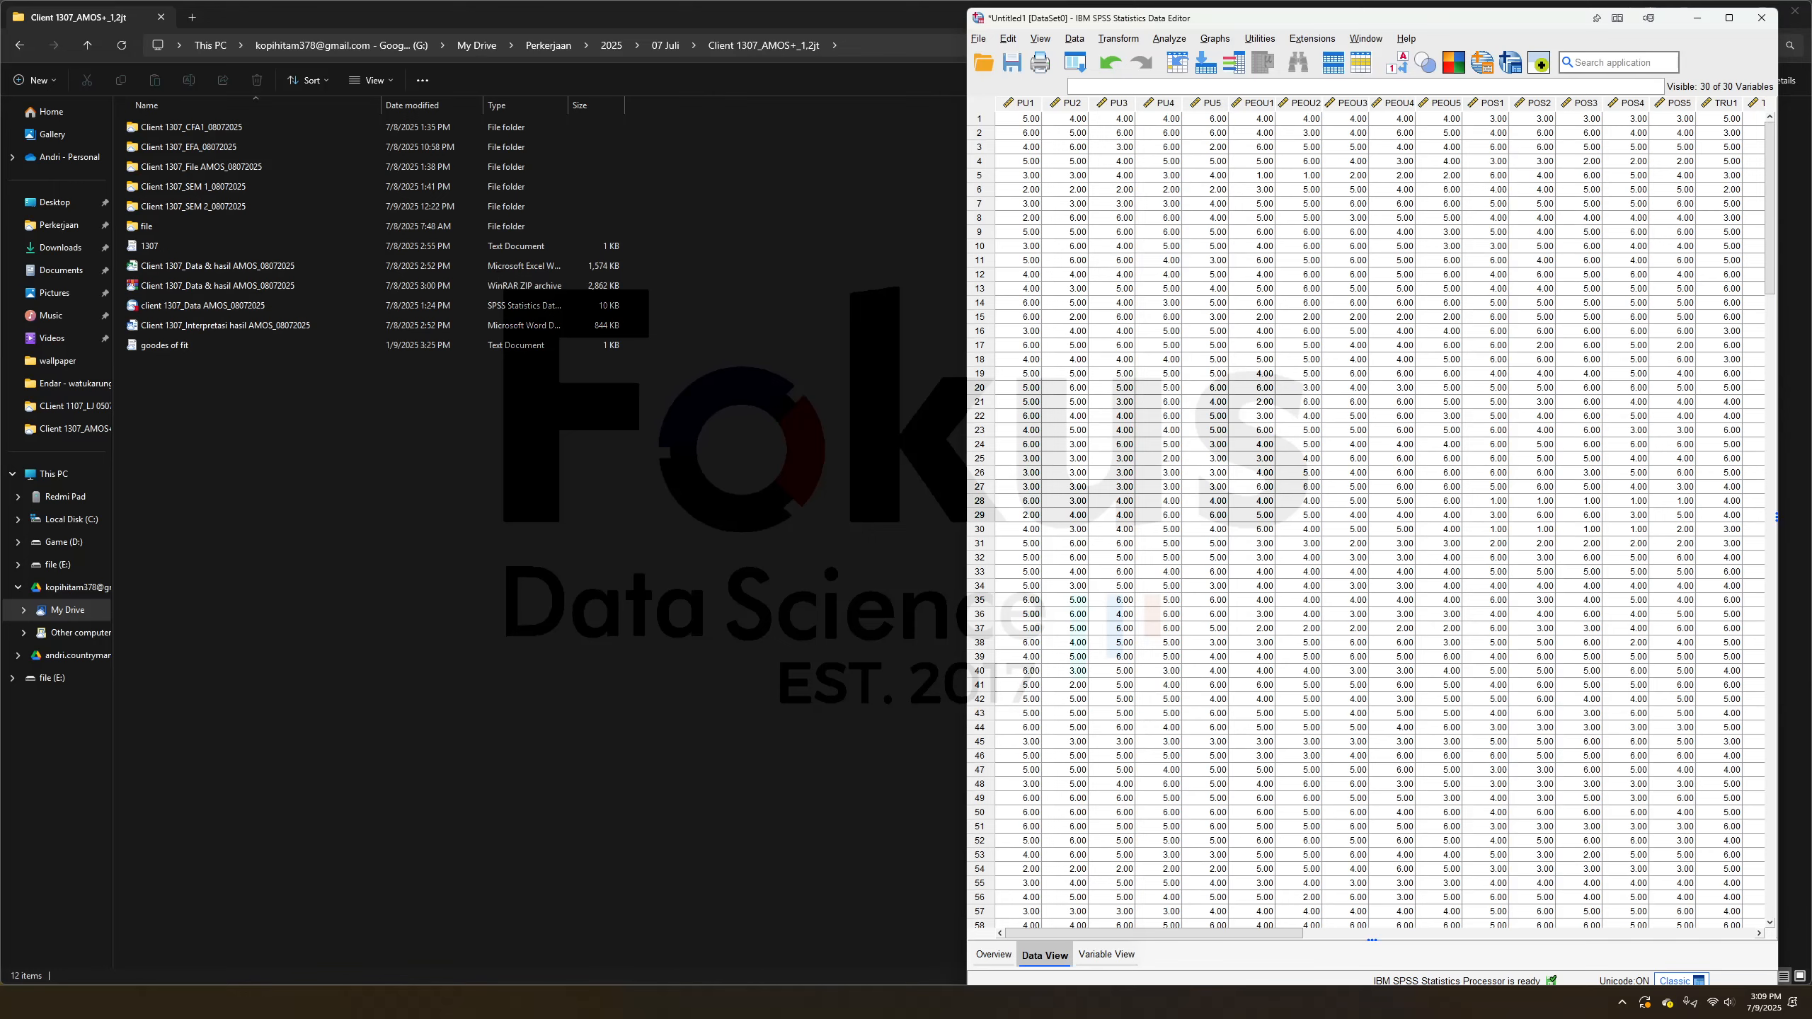
left_click(1761, 18)
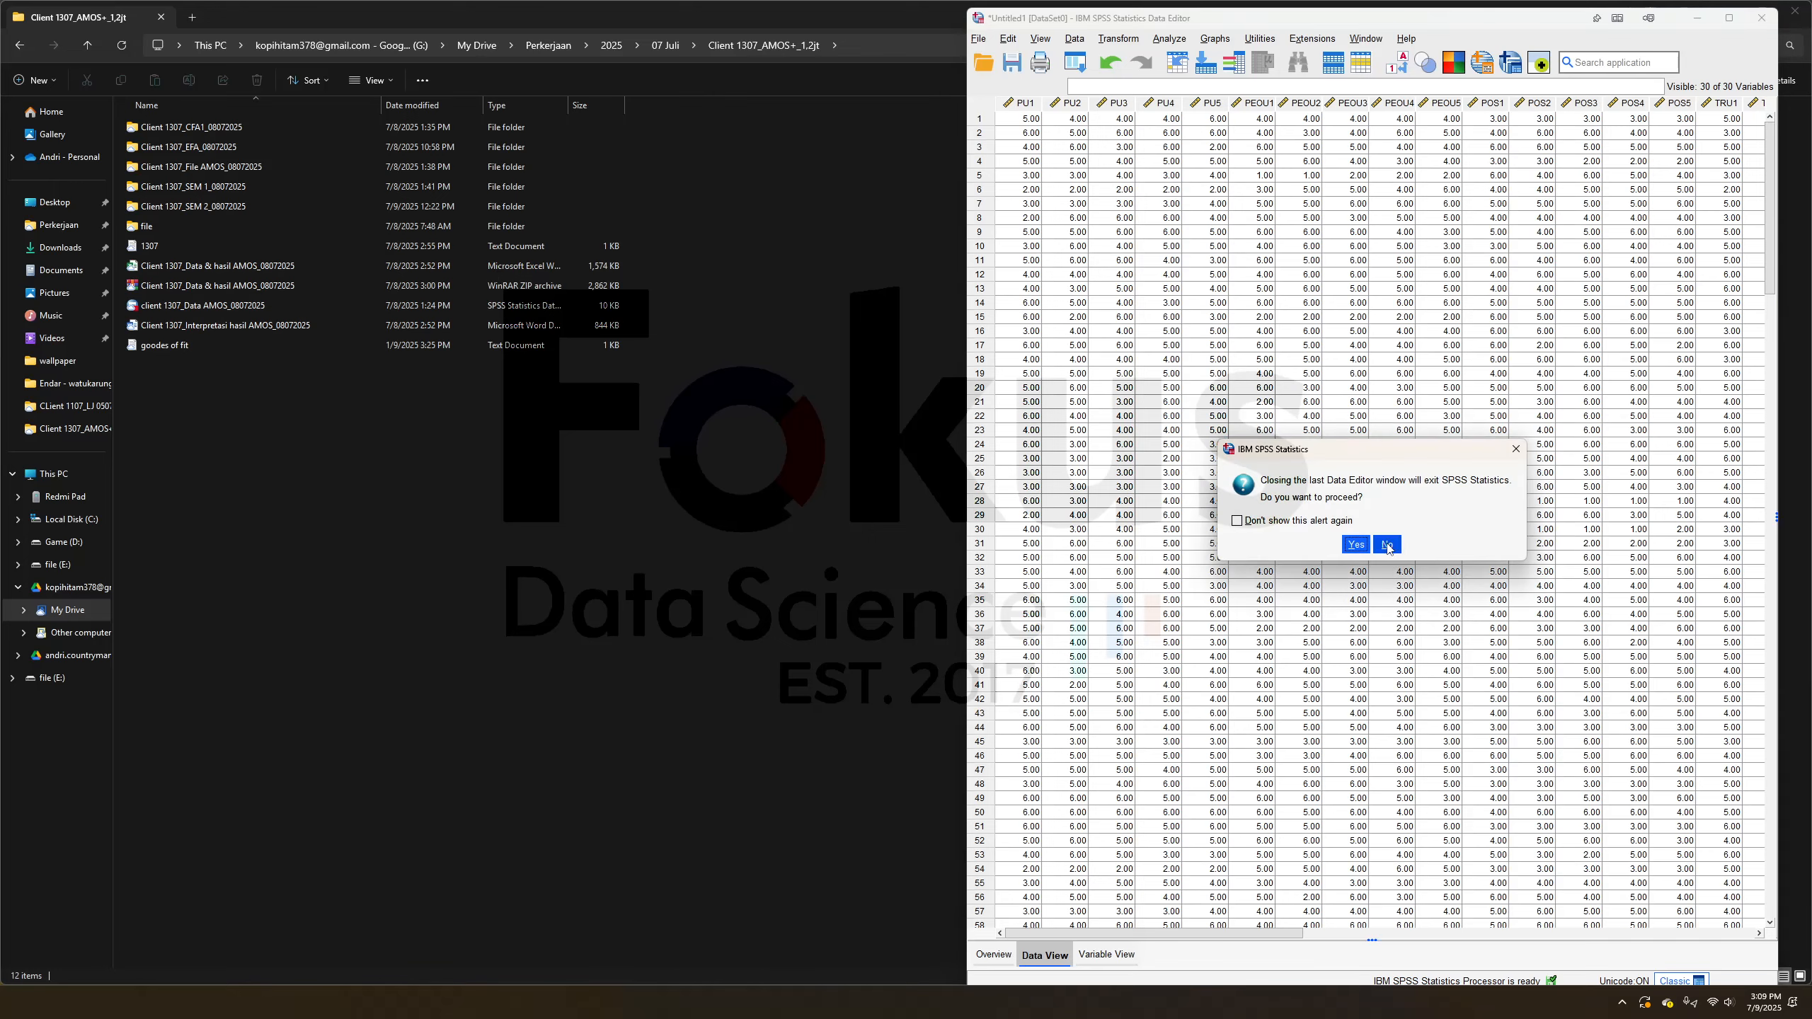
left_click(1359, 546)
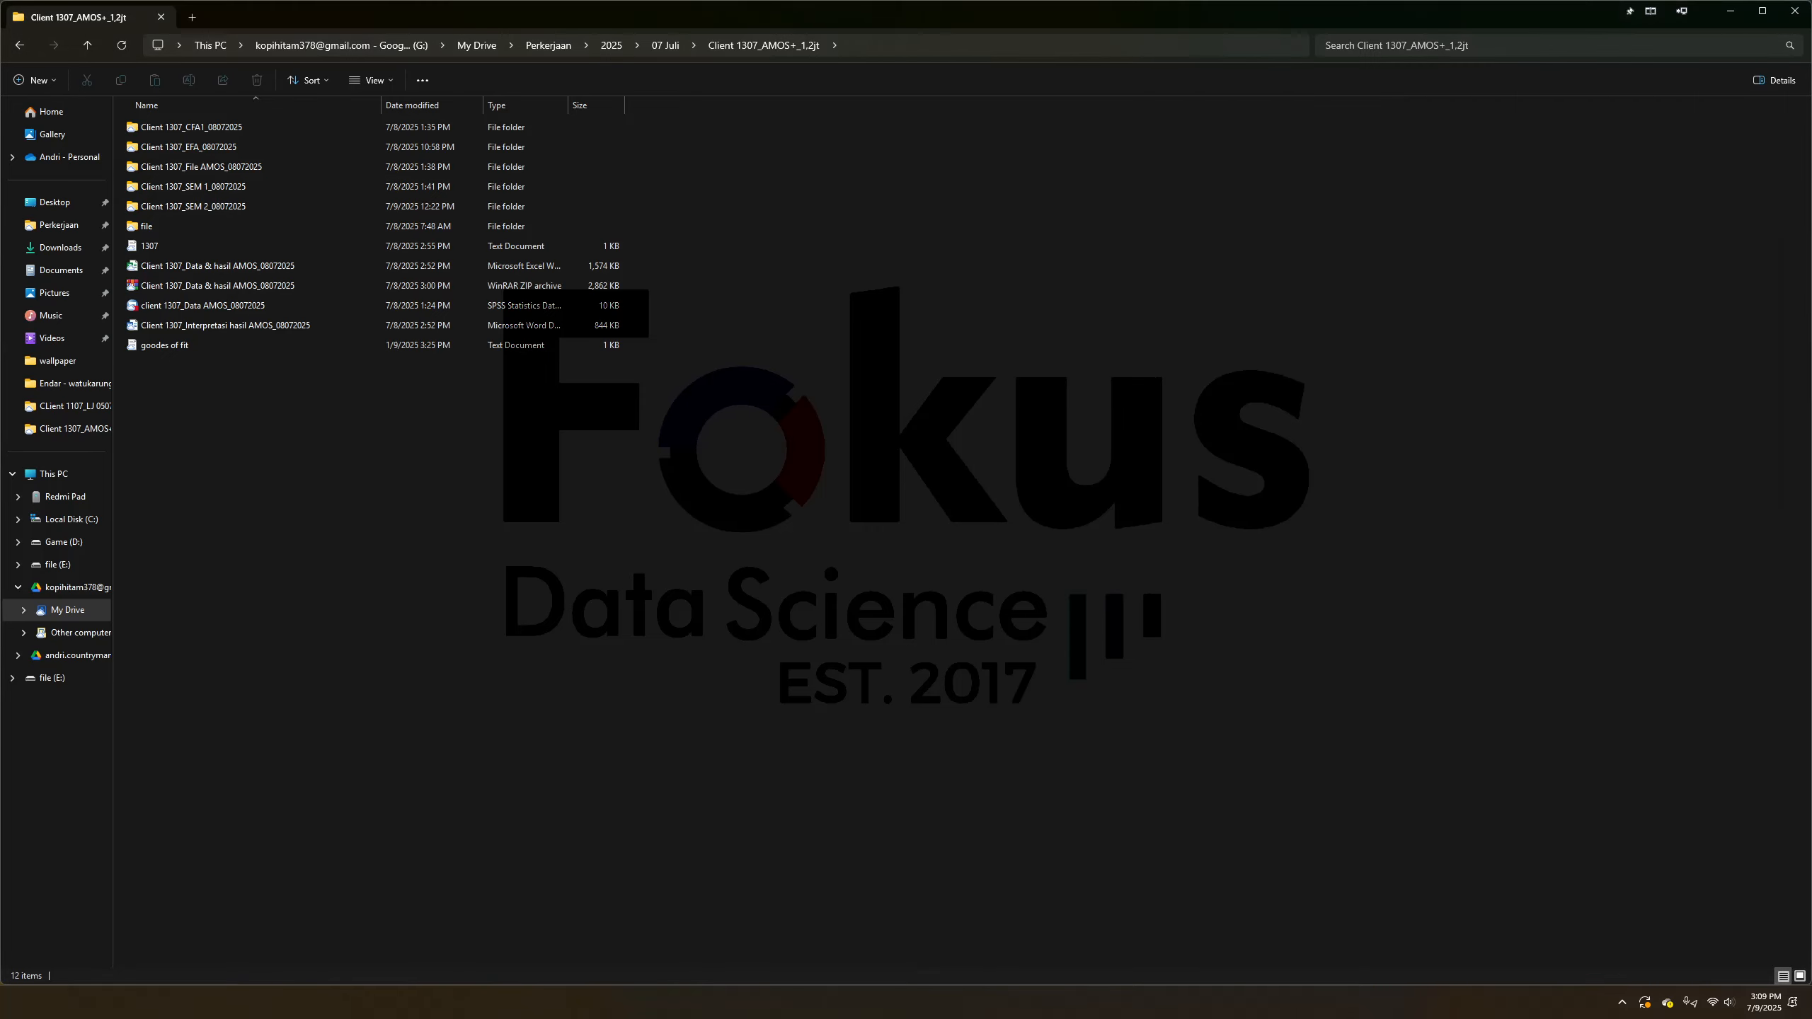
Switch to the Word interpretation document, review its EFA sections on KMO, Bartlett's Test and loading factors, and return to the project folder
key("alt+Tab")
scroll(1294, 591, "up", 20)
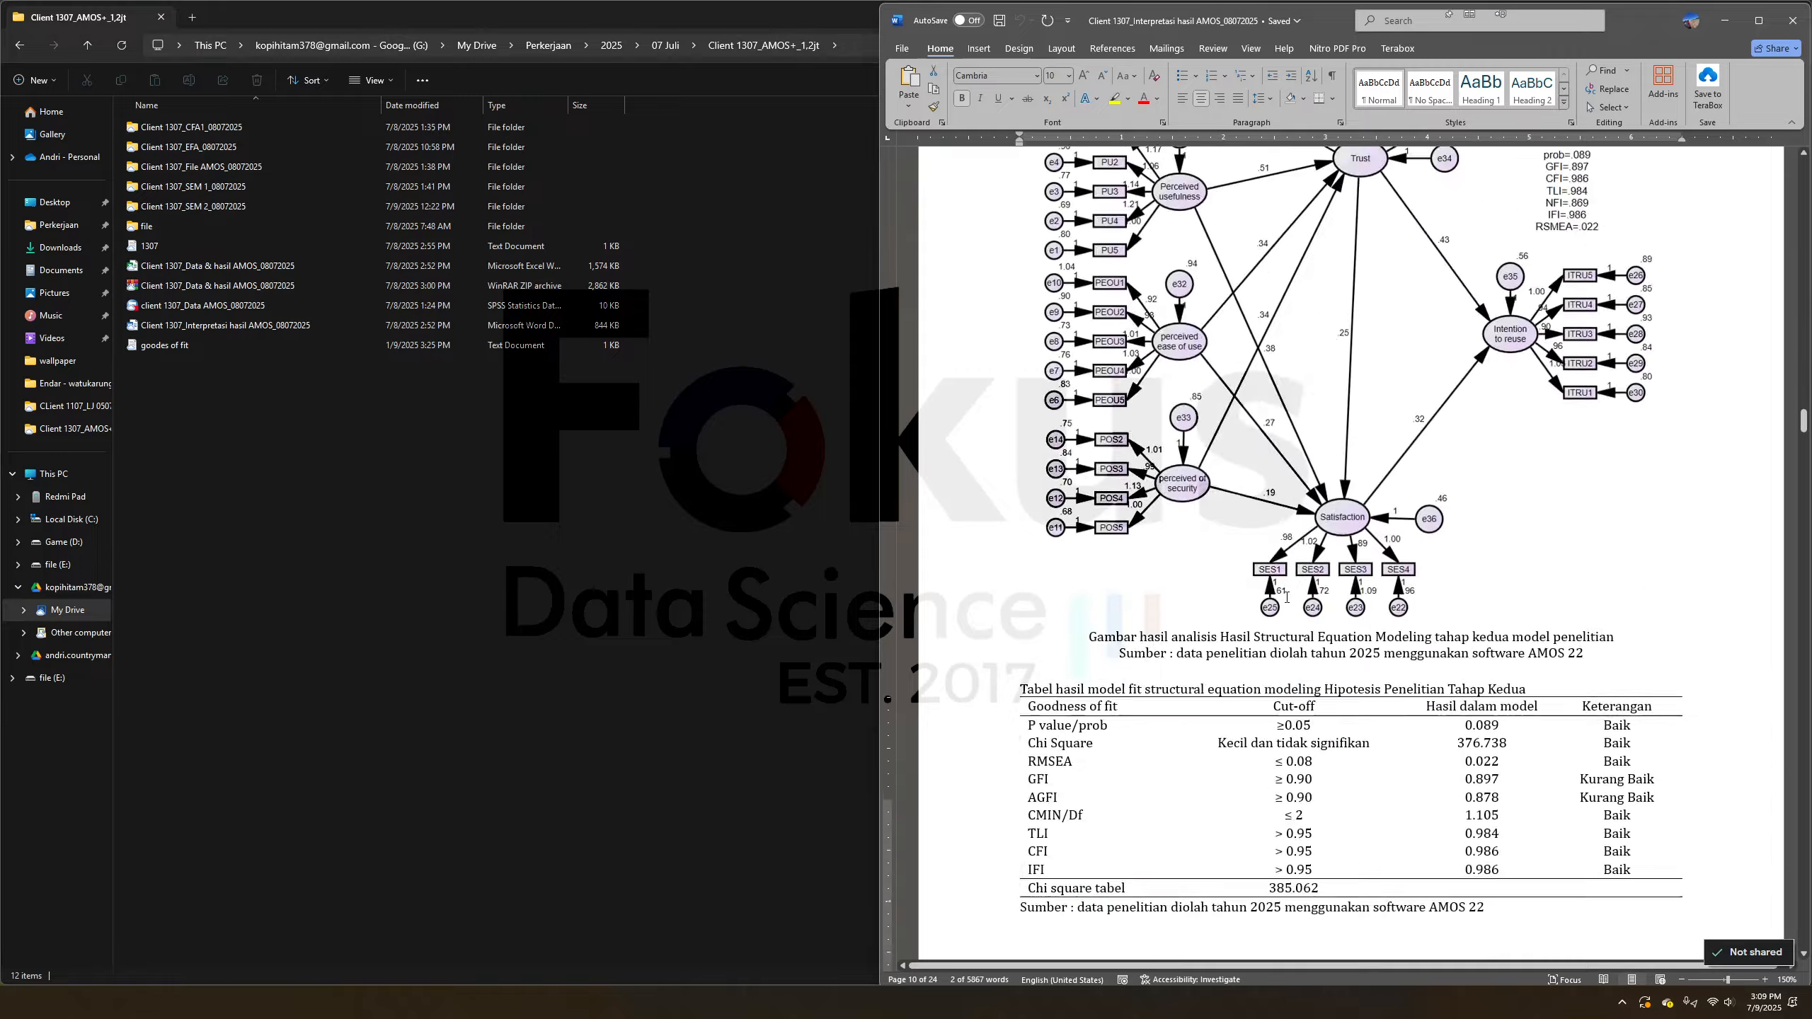
scroll(1288, 597, "up", 20)
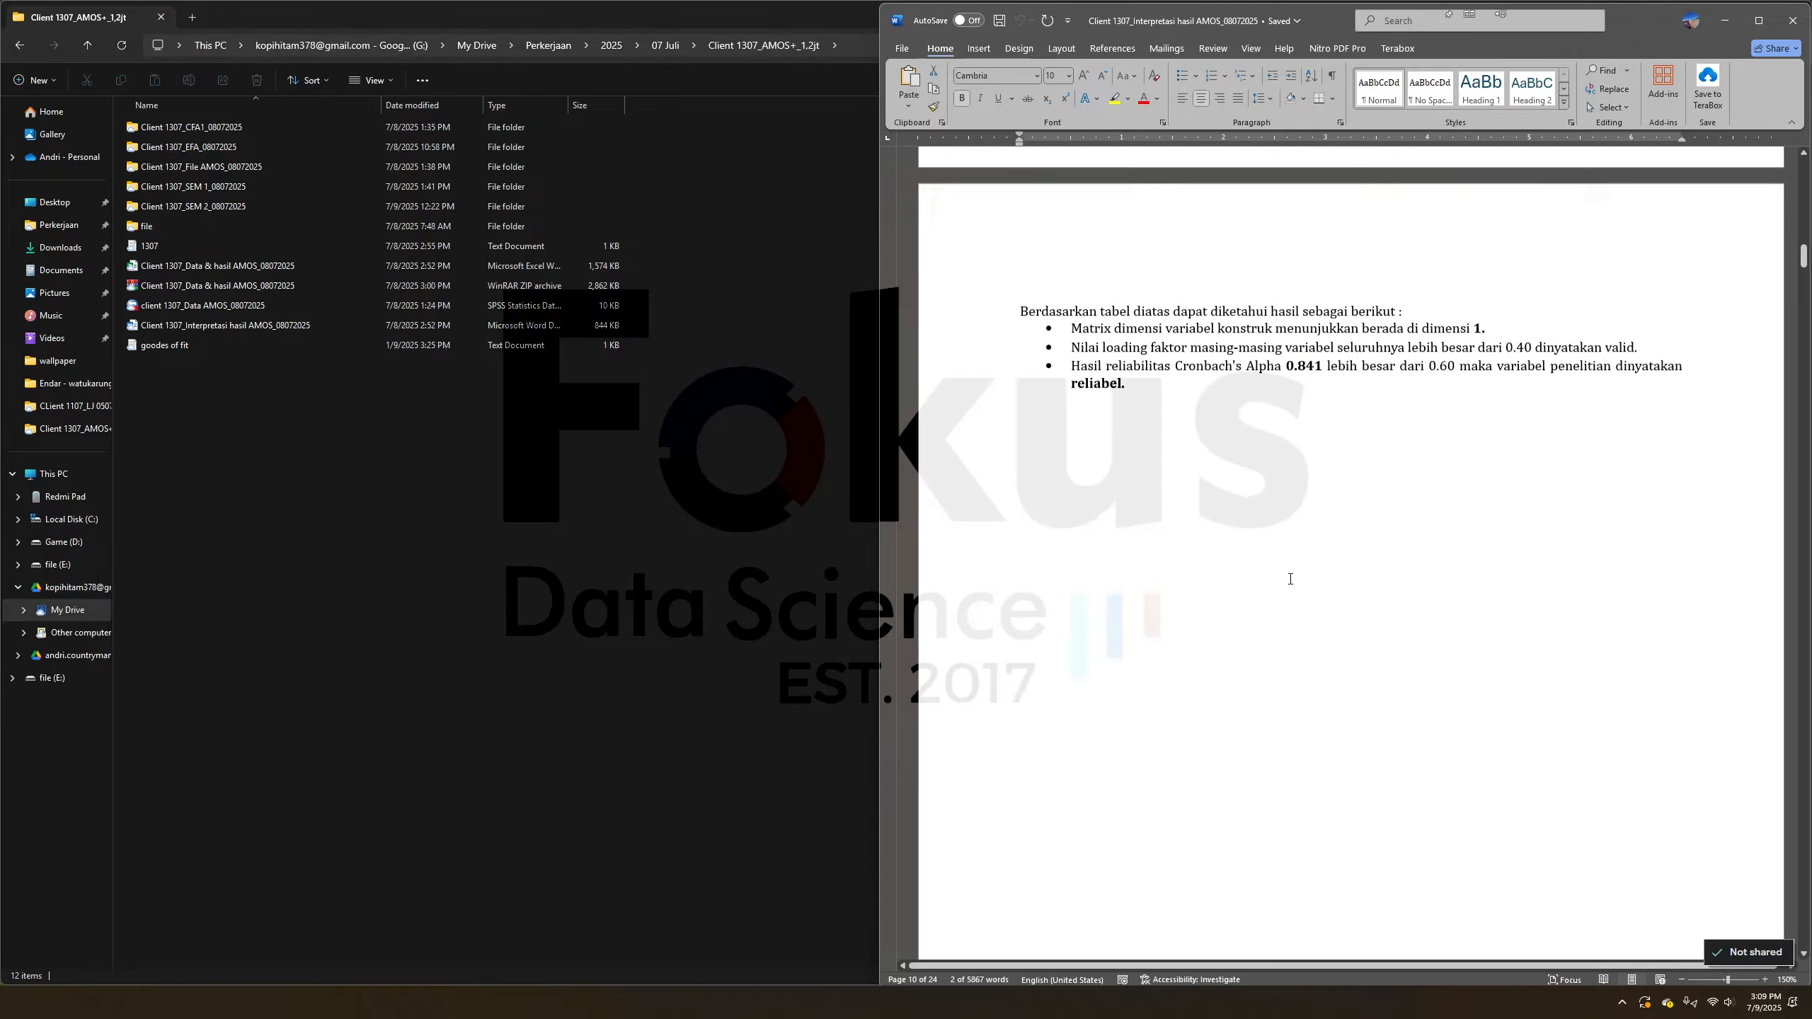
scroll(1289, 577, "up", 20)
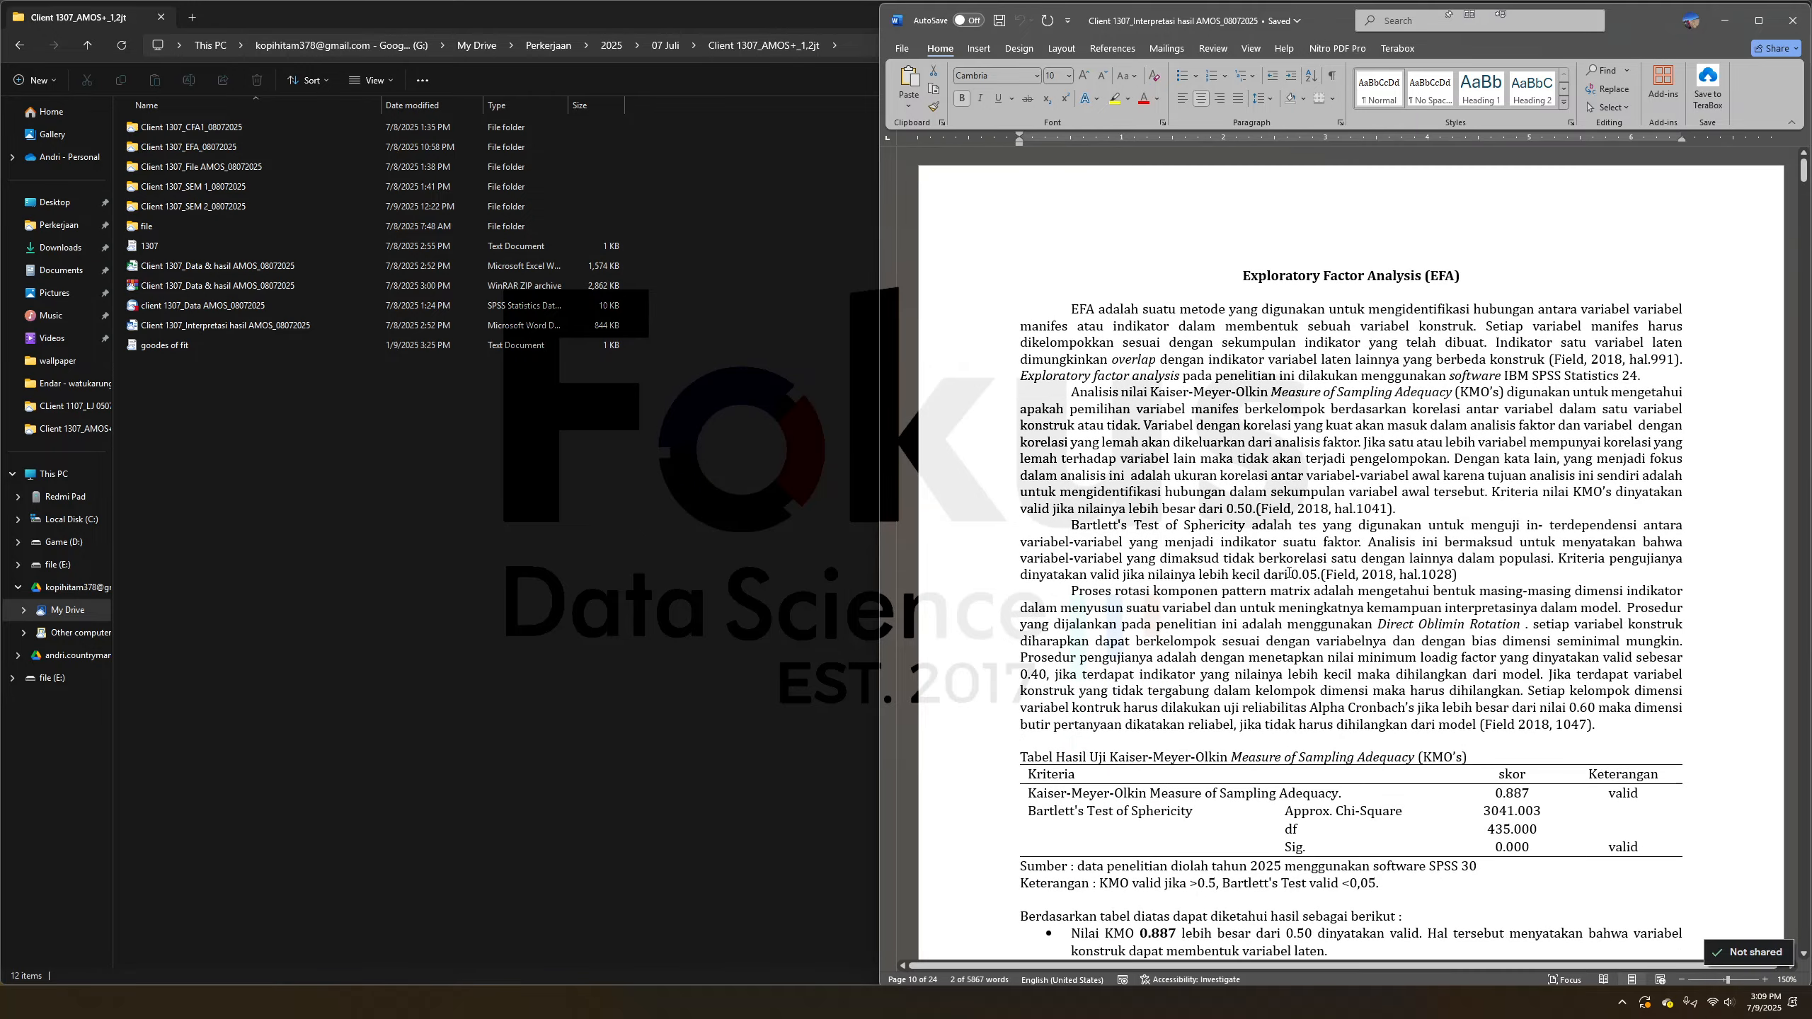
scroll(1416, 507, "down", 1)
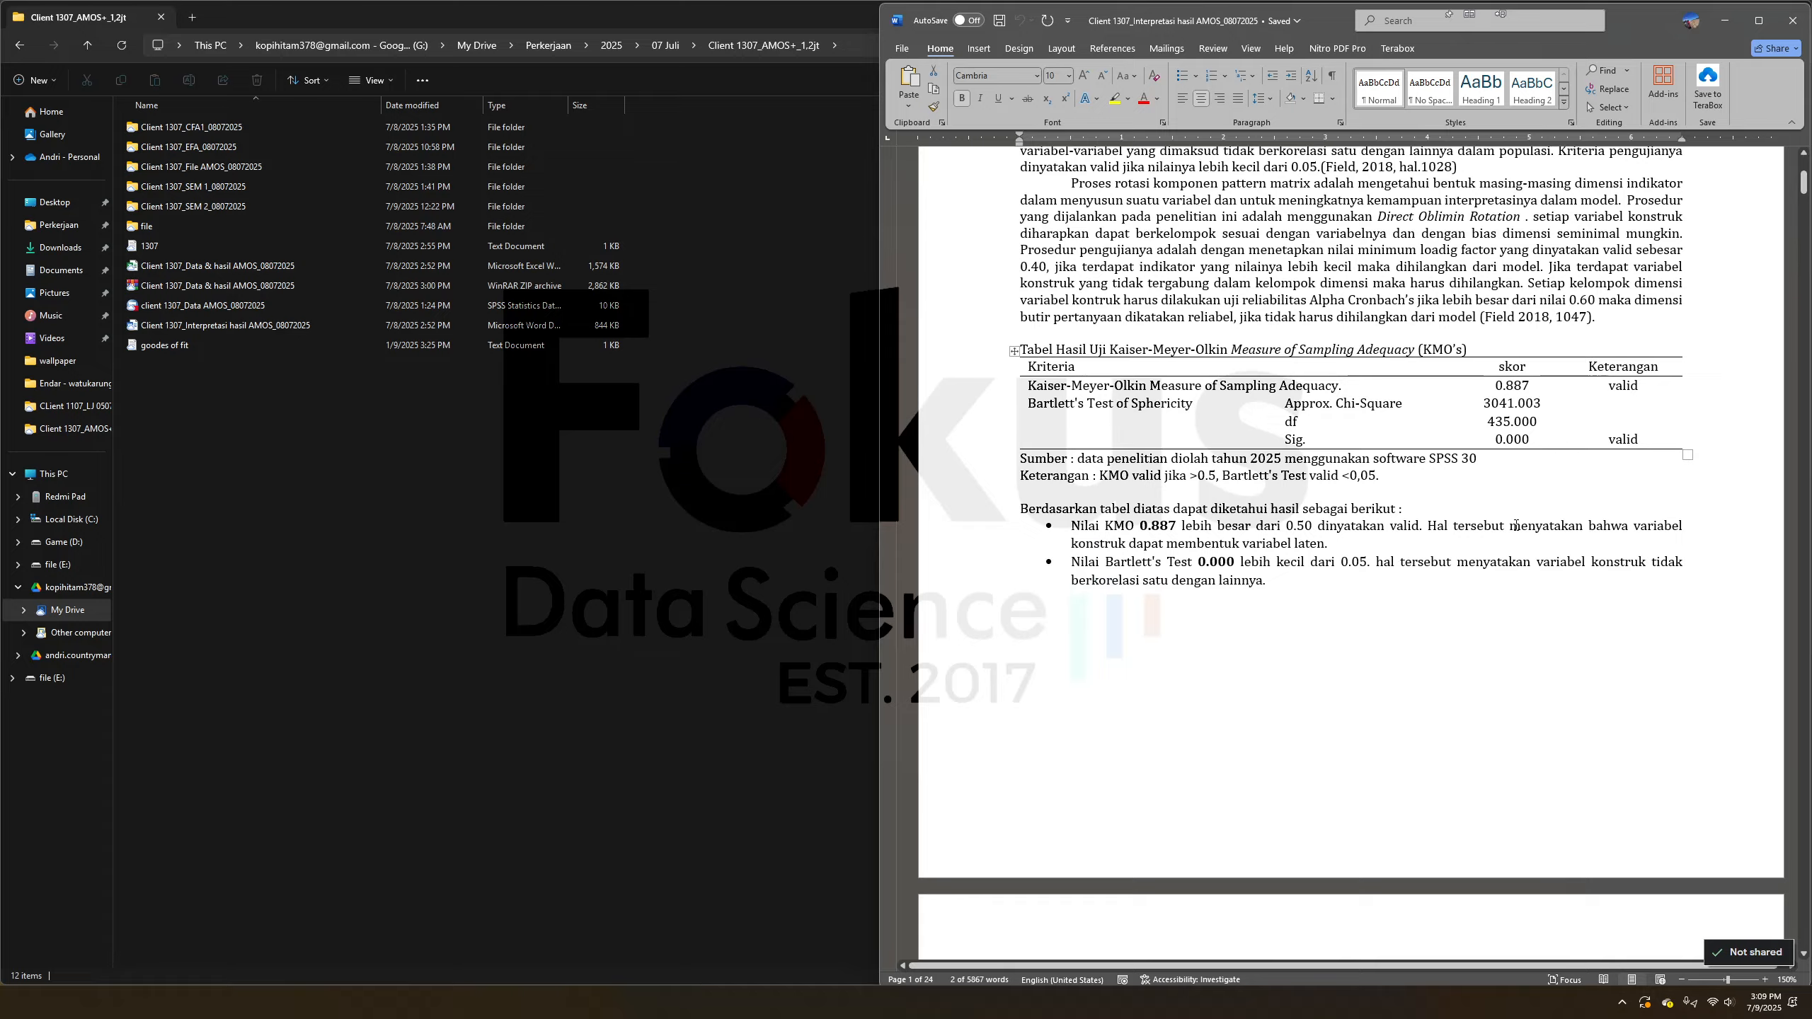
scroll(1516, 525, "down", 15)
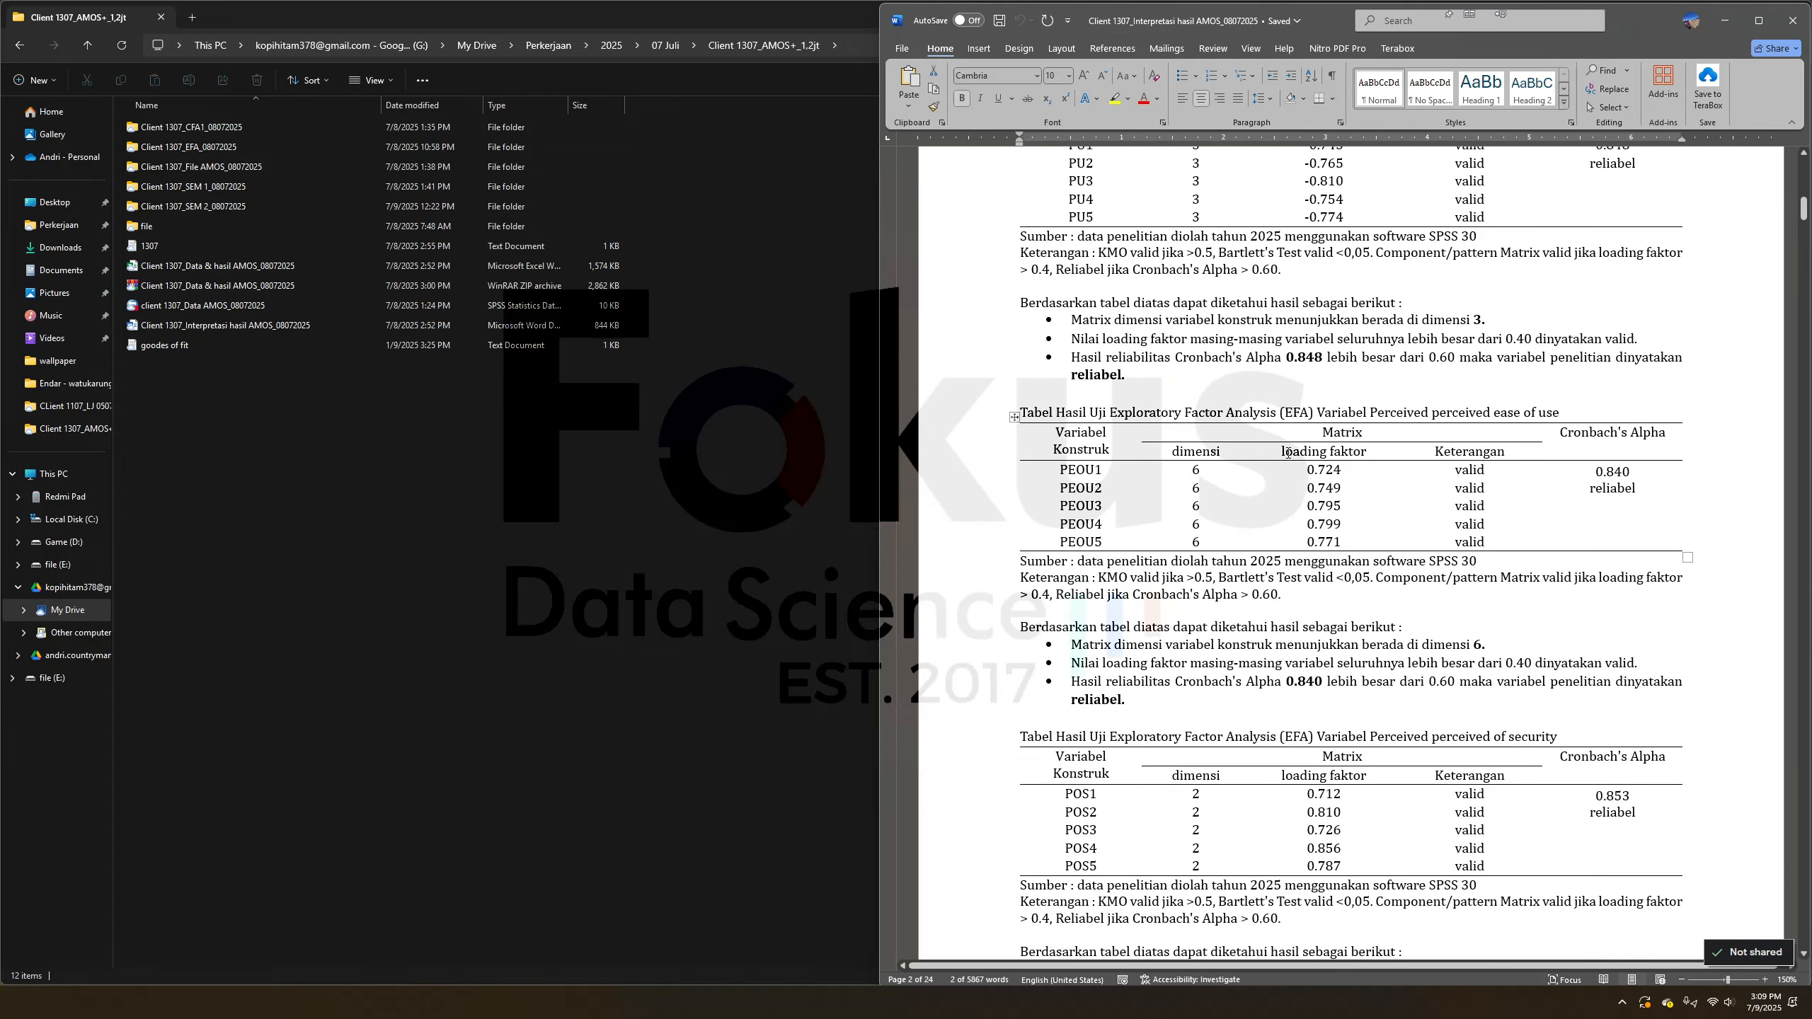
left_click_drag(1289, 453, 1324, 491)
left_click(1319, 524)
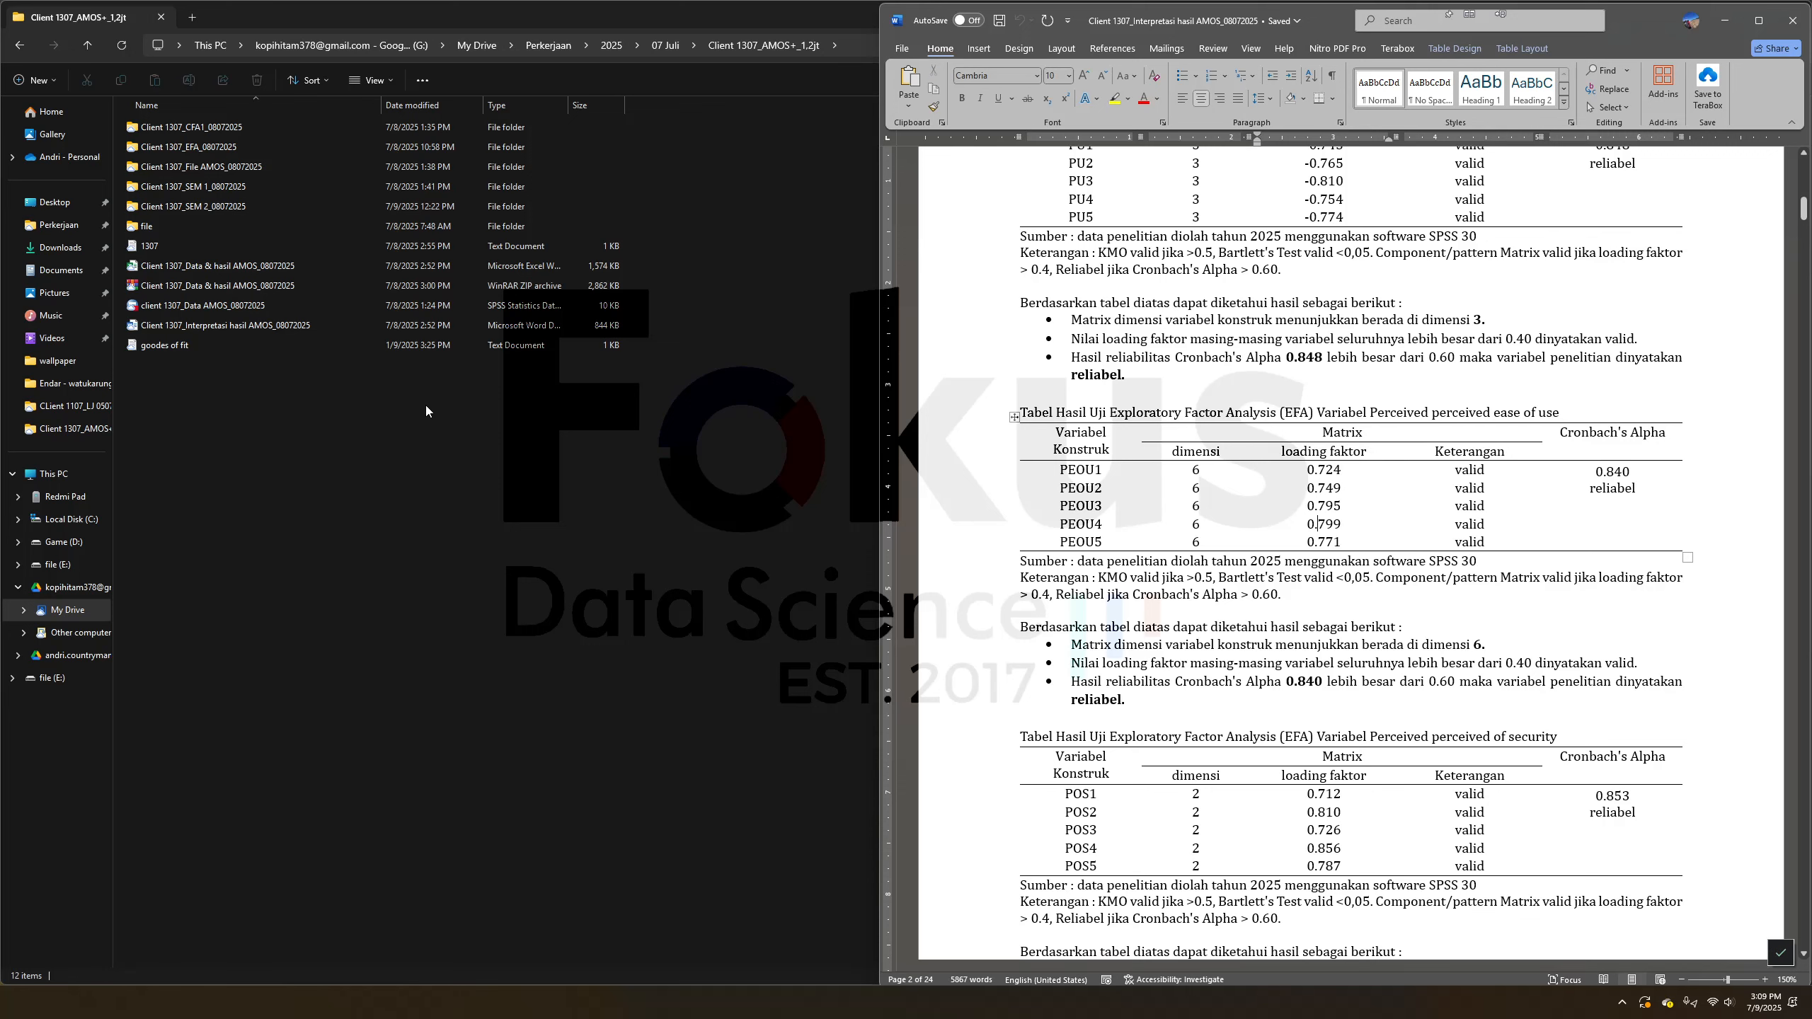
key("super+Up")
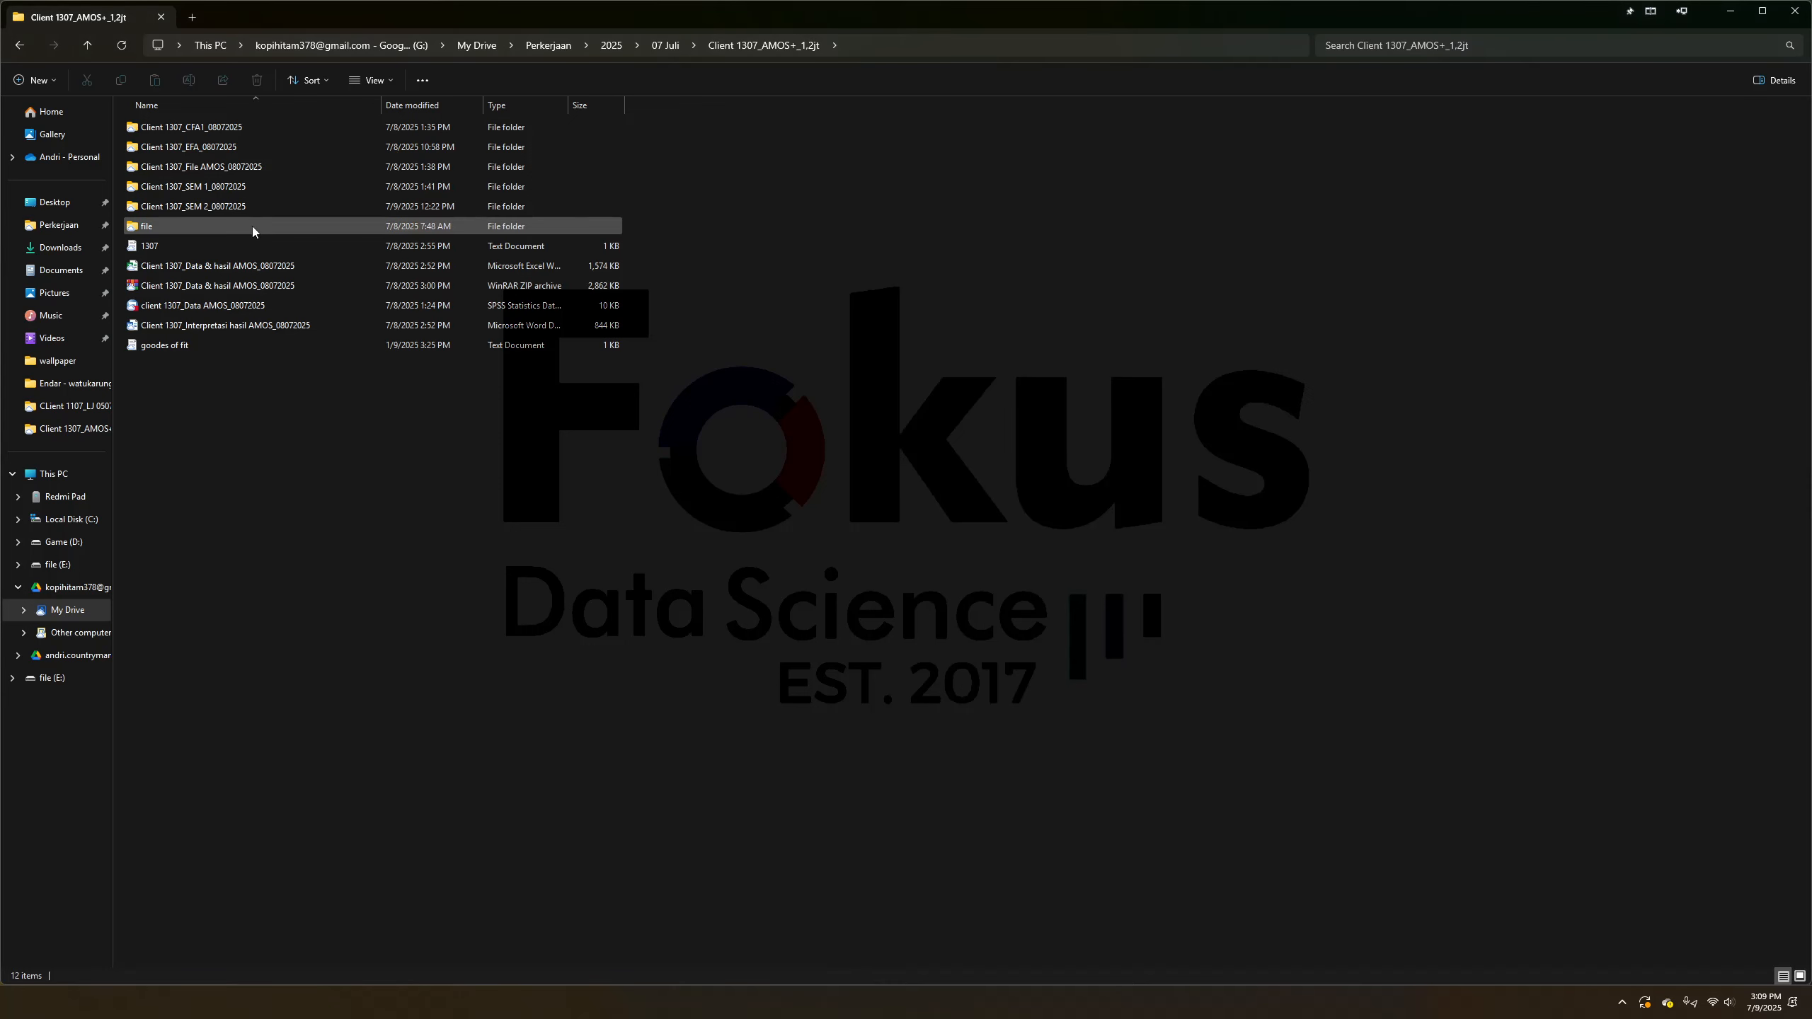
Open the SPSS data file client 1307_Data AMOS_08072025 from the EFA folder in SPSS Statistics
double_click(178, 148)
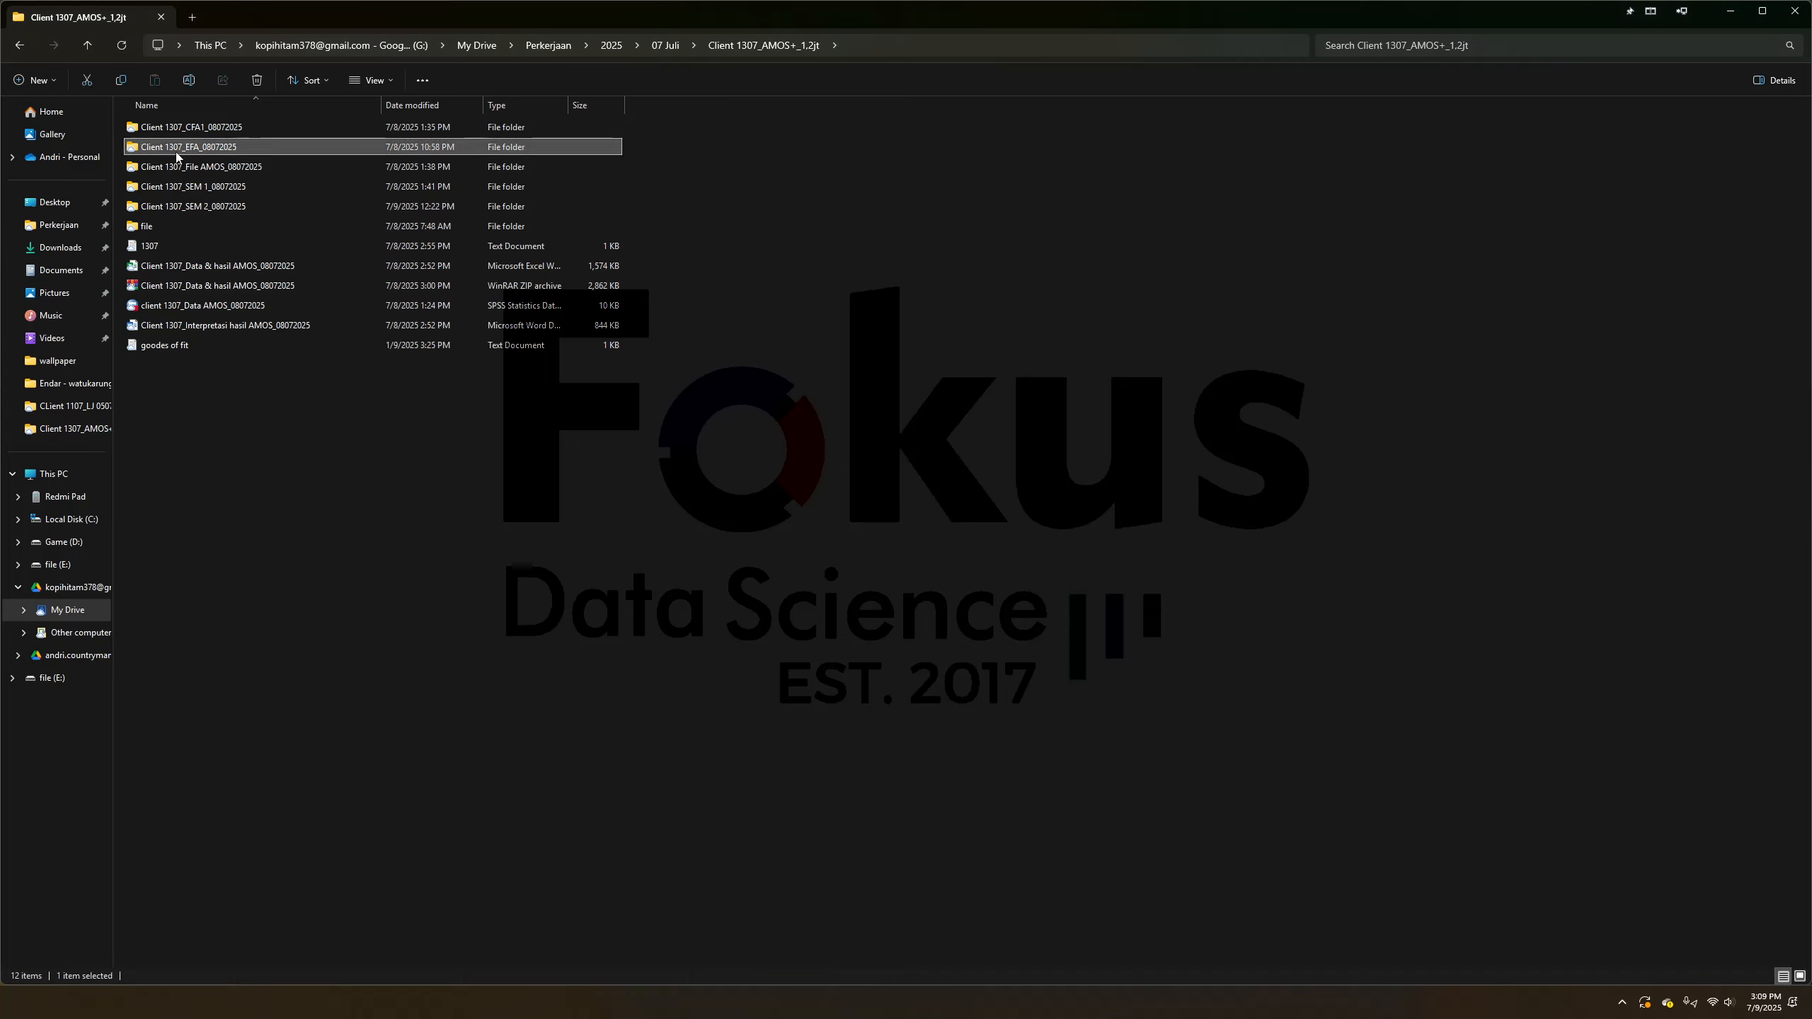
double_click(199, 126)
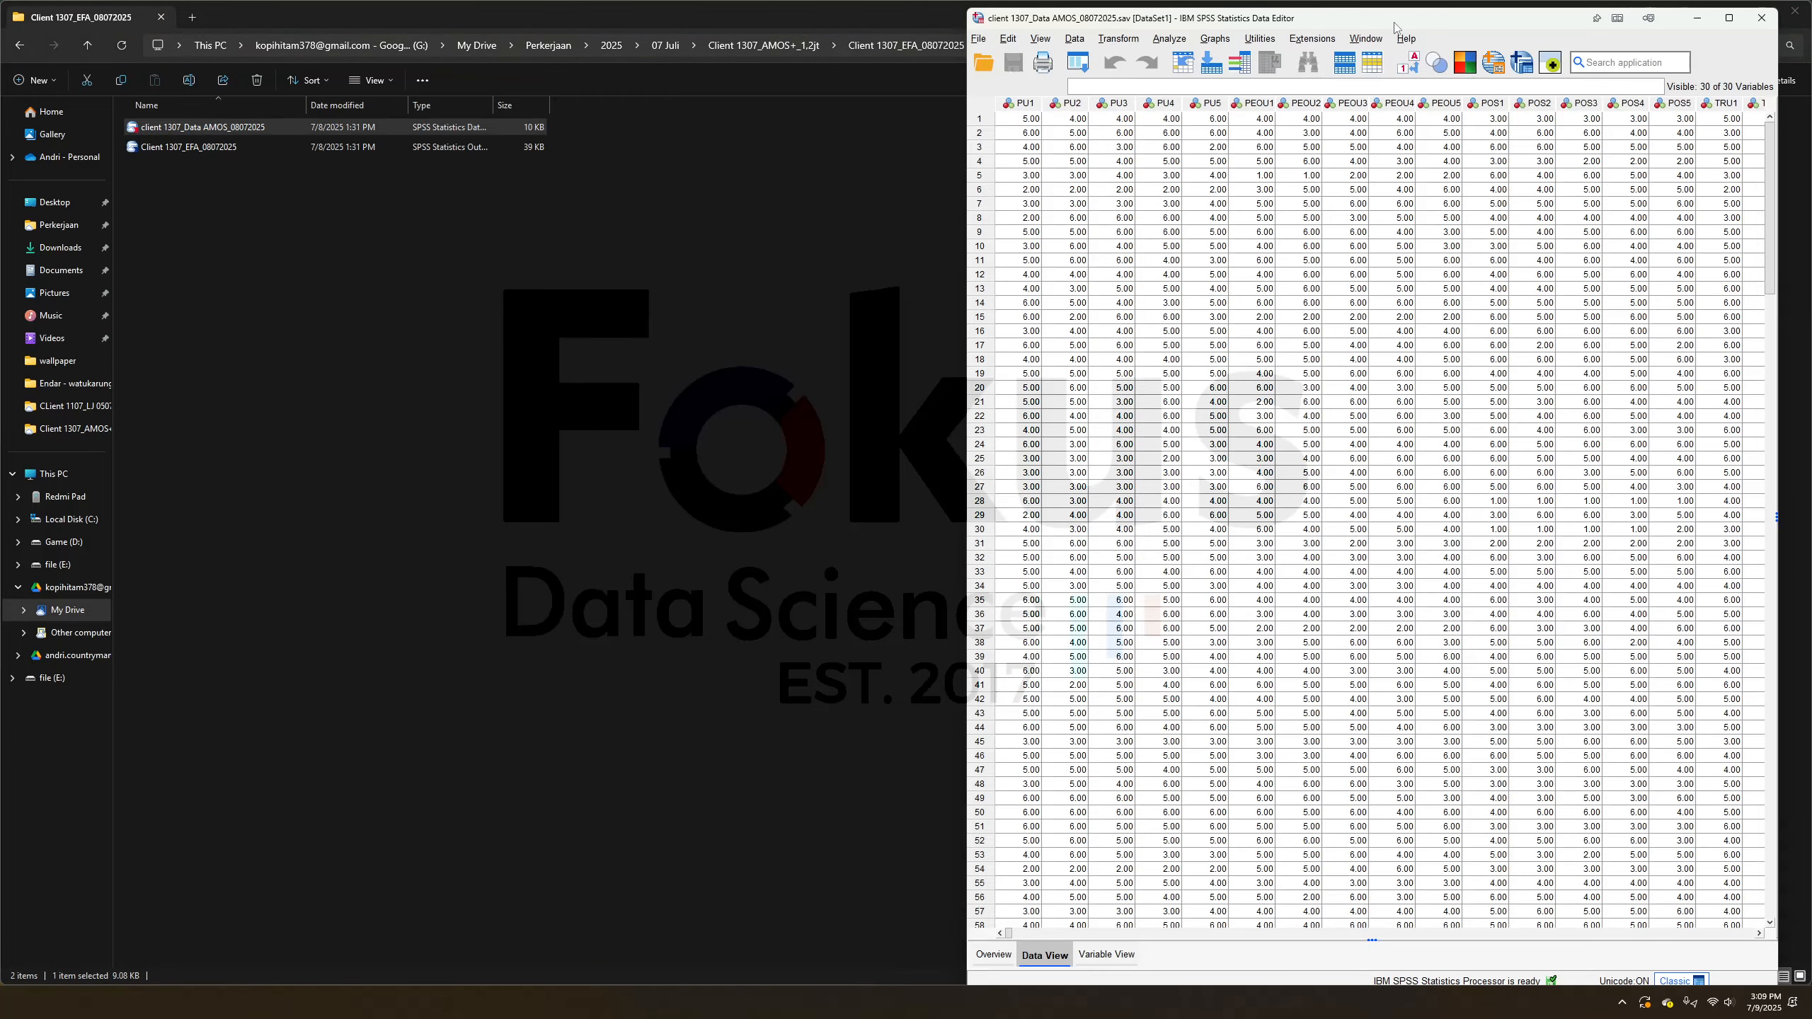
left_click_drag(1394, 26, 921, 33)
Start a Factor analysis under dimension reduction and add all 30 questionnaire items, from PU1 through ITRU5, as variables
left_click(689, 48)
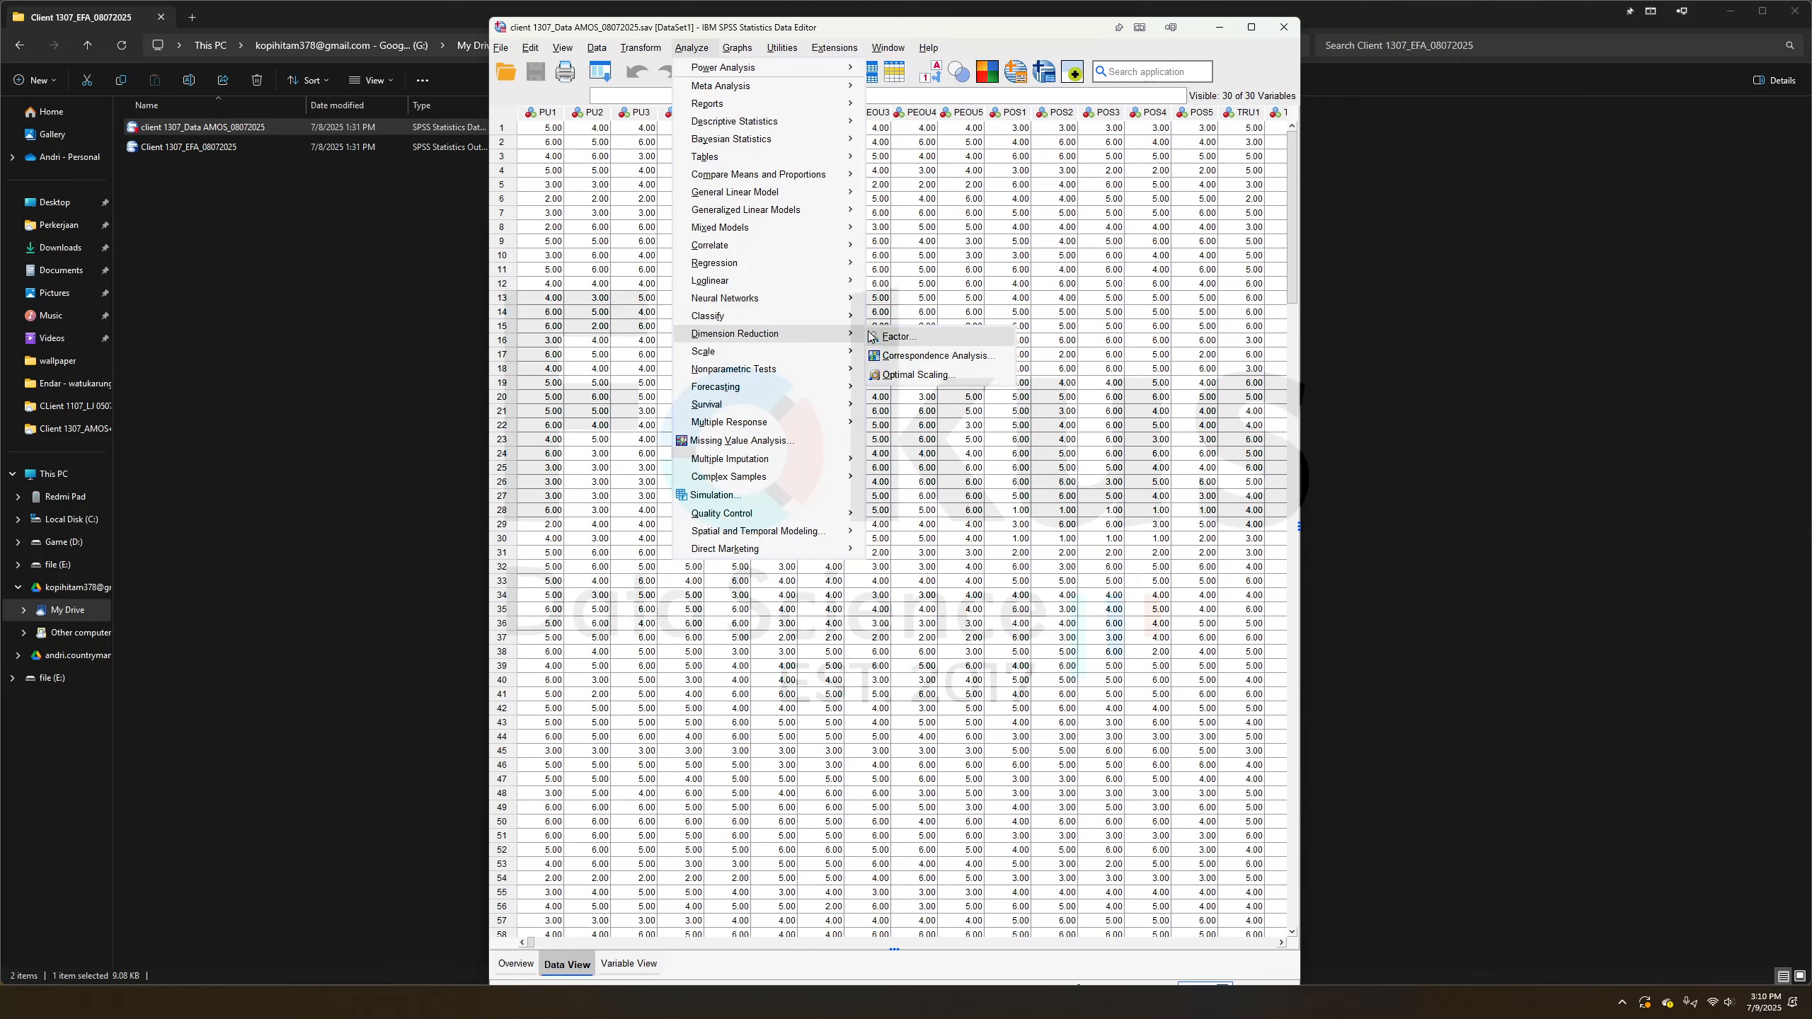
left_click(872, 336)
left_click(457, 329)
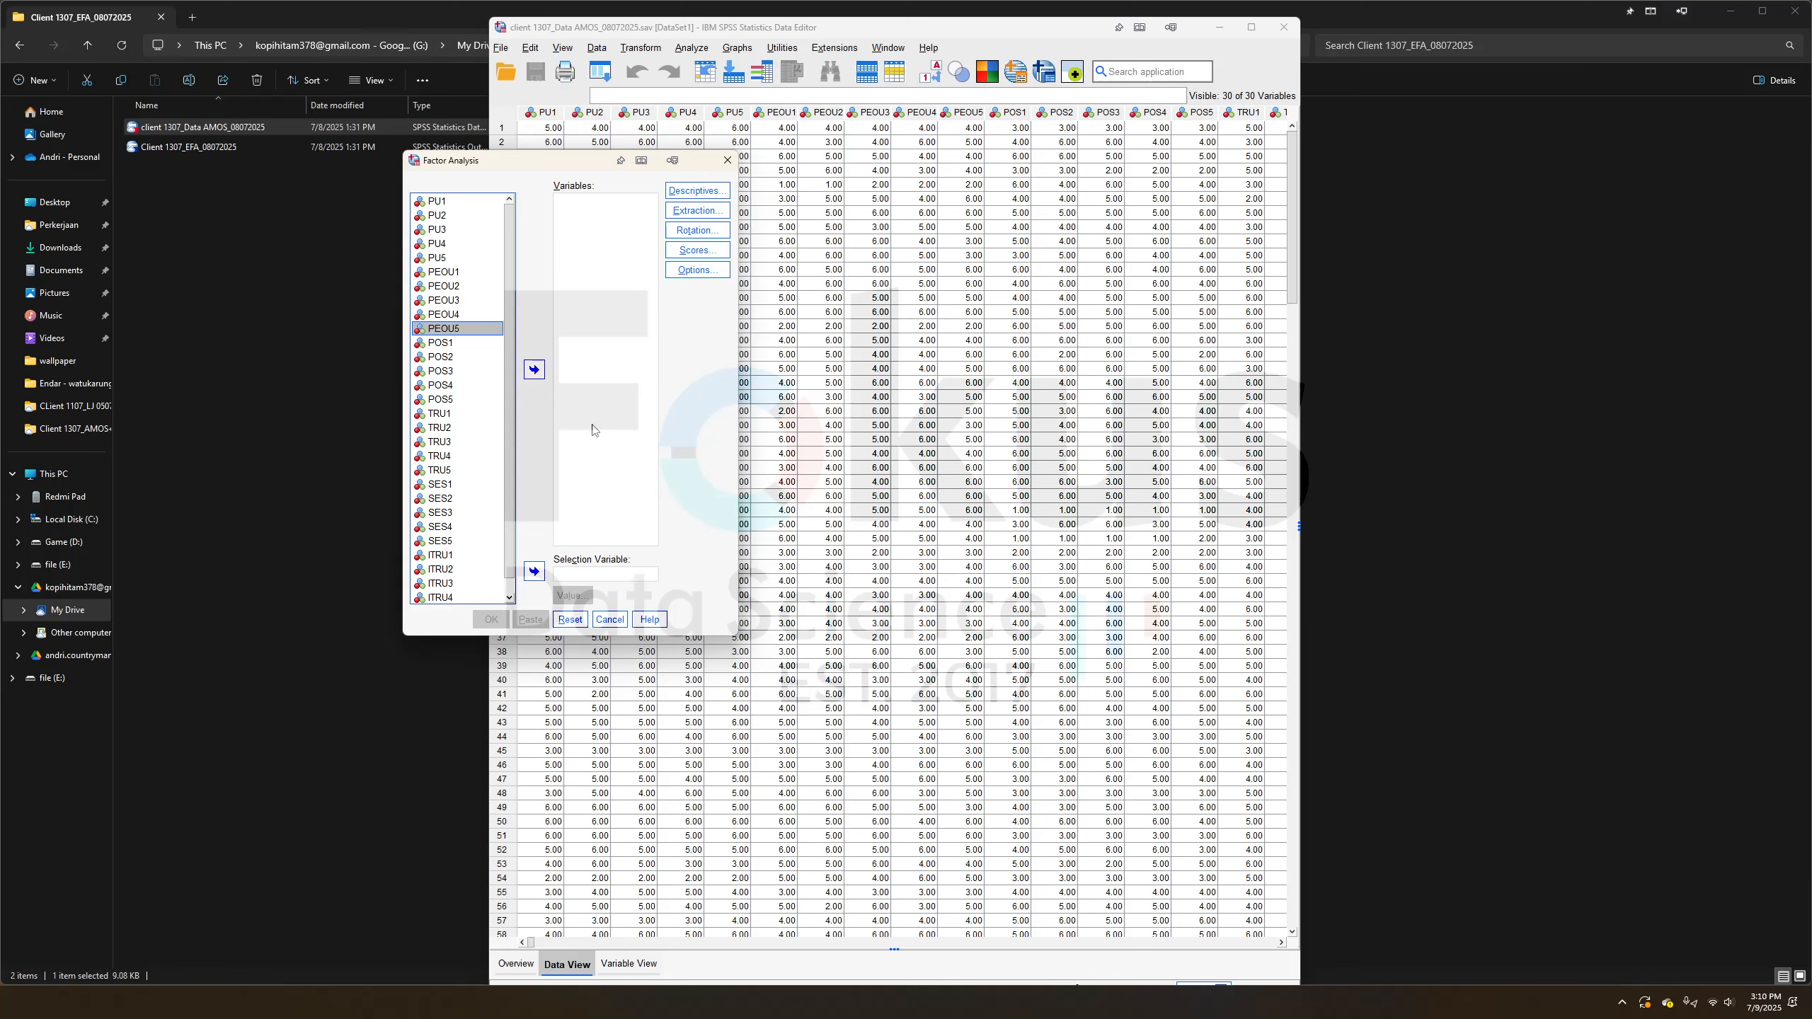
left_click(467, 387)
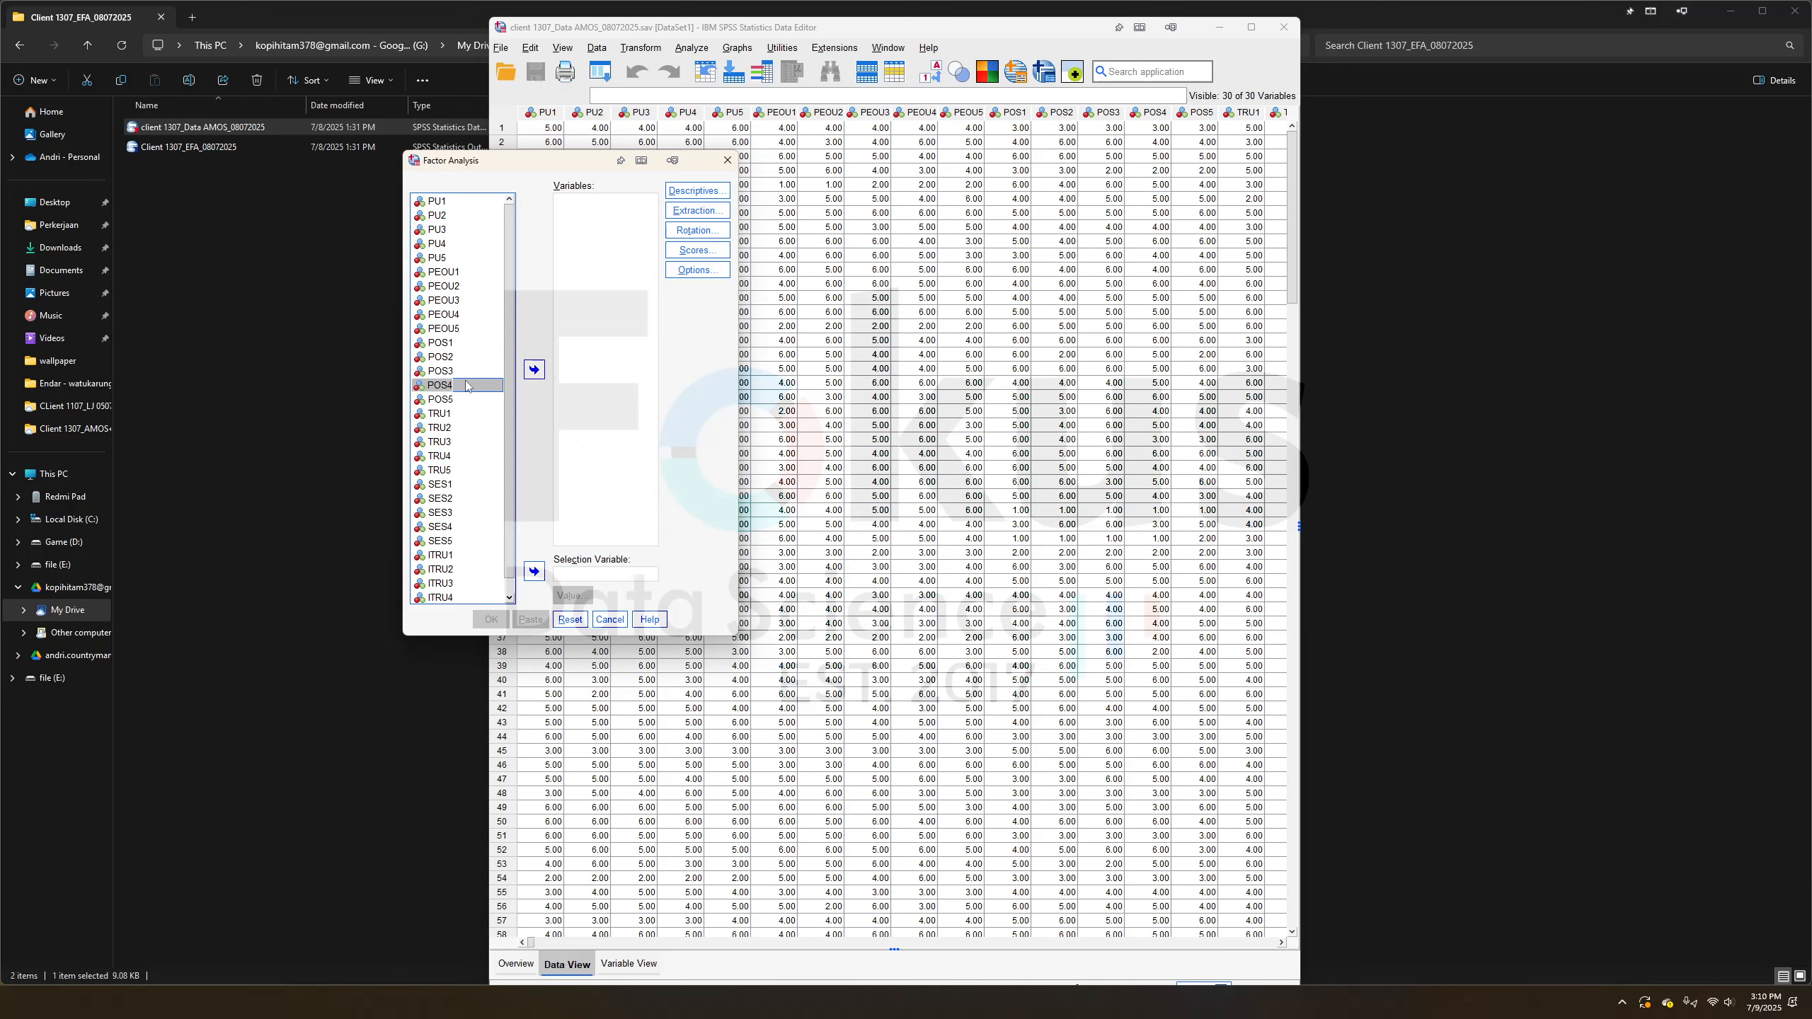
key("ctrl+a")
left_click(533, 369)
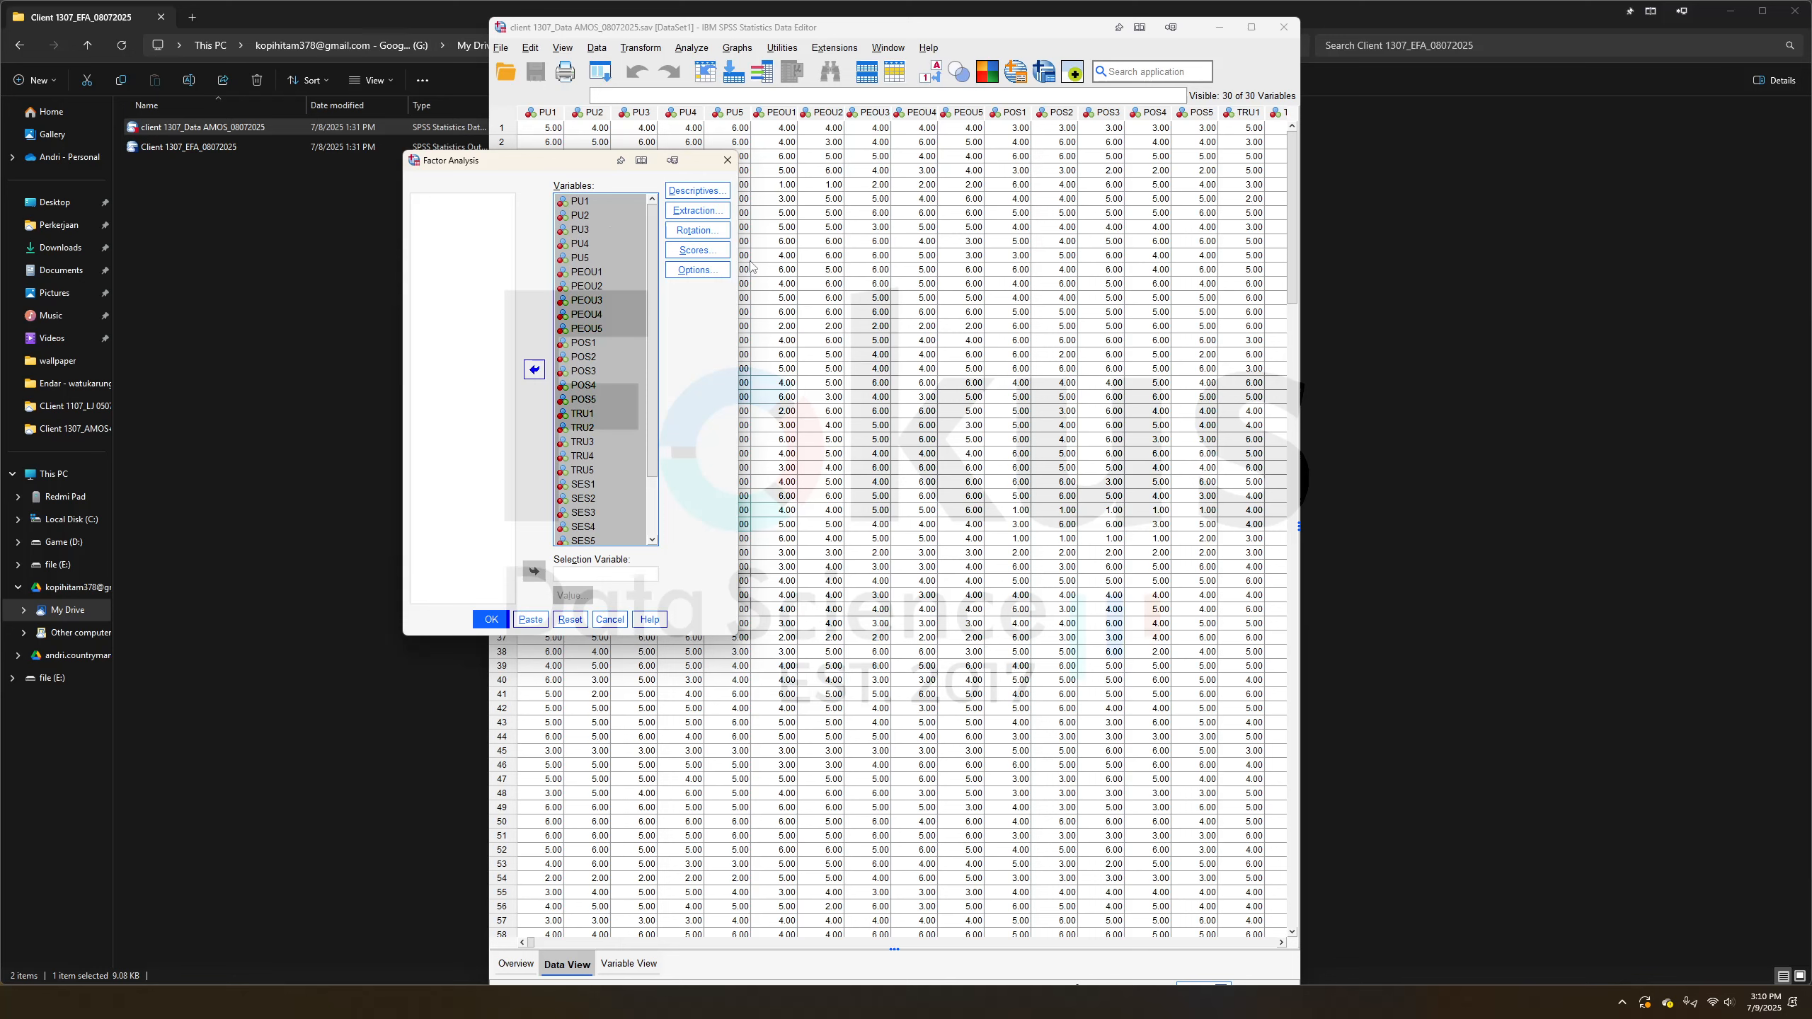
Set the factor analysis options to suppress small coefficients with an absolute value below .40
left_click(697, 270)
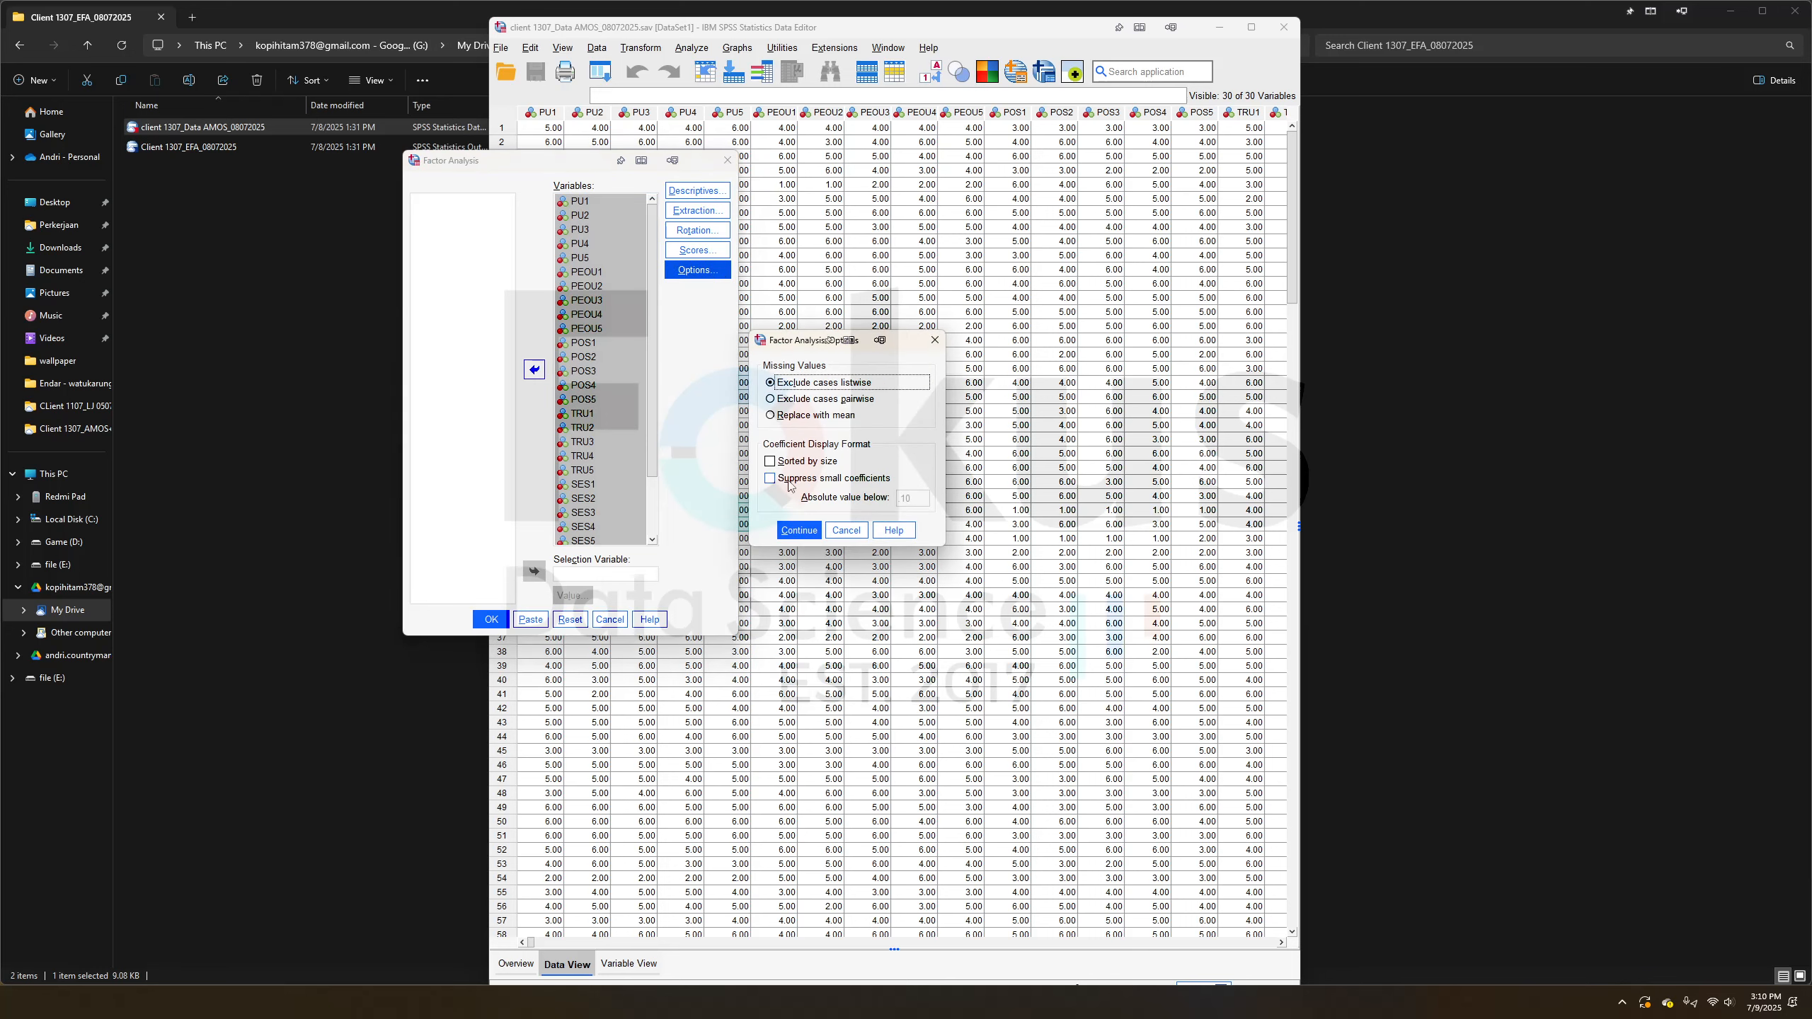
left_click(771, 479)
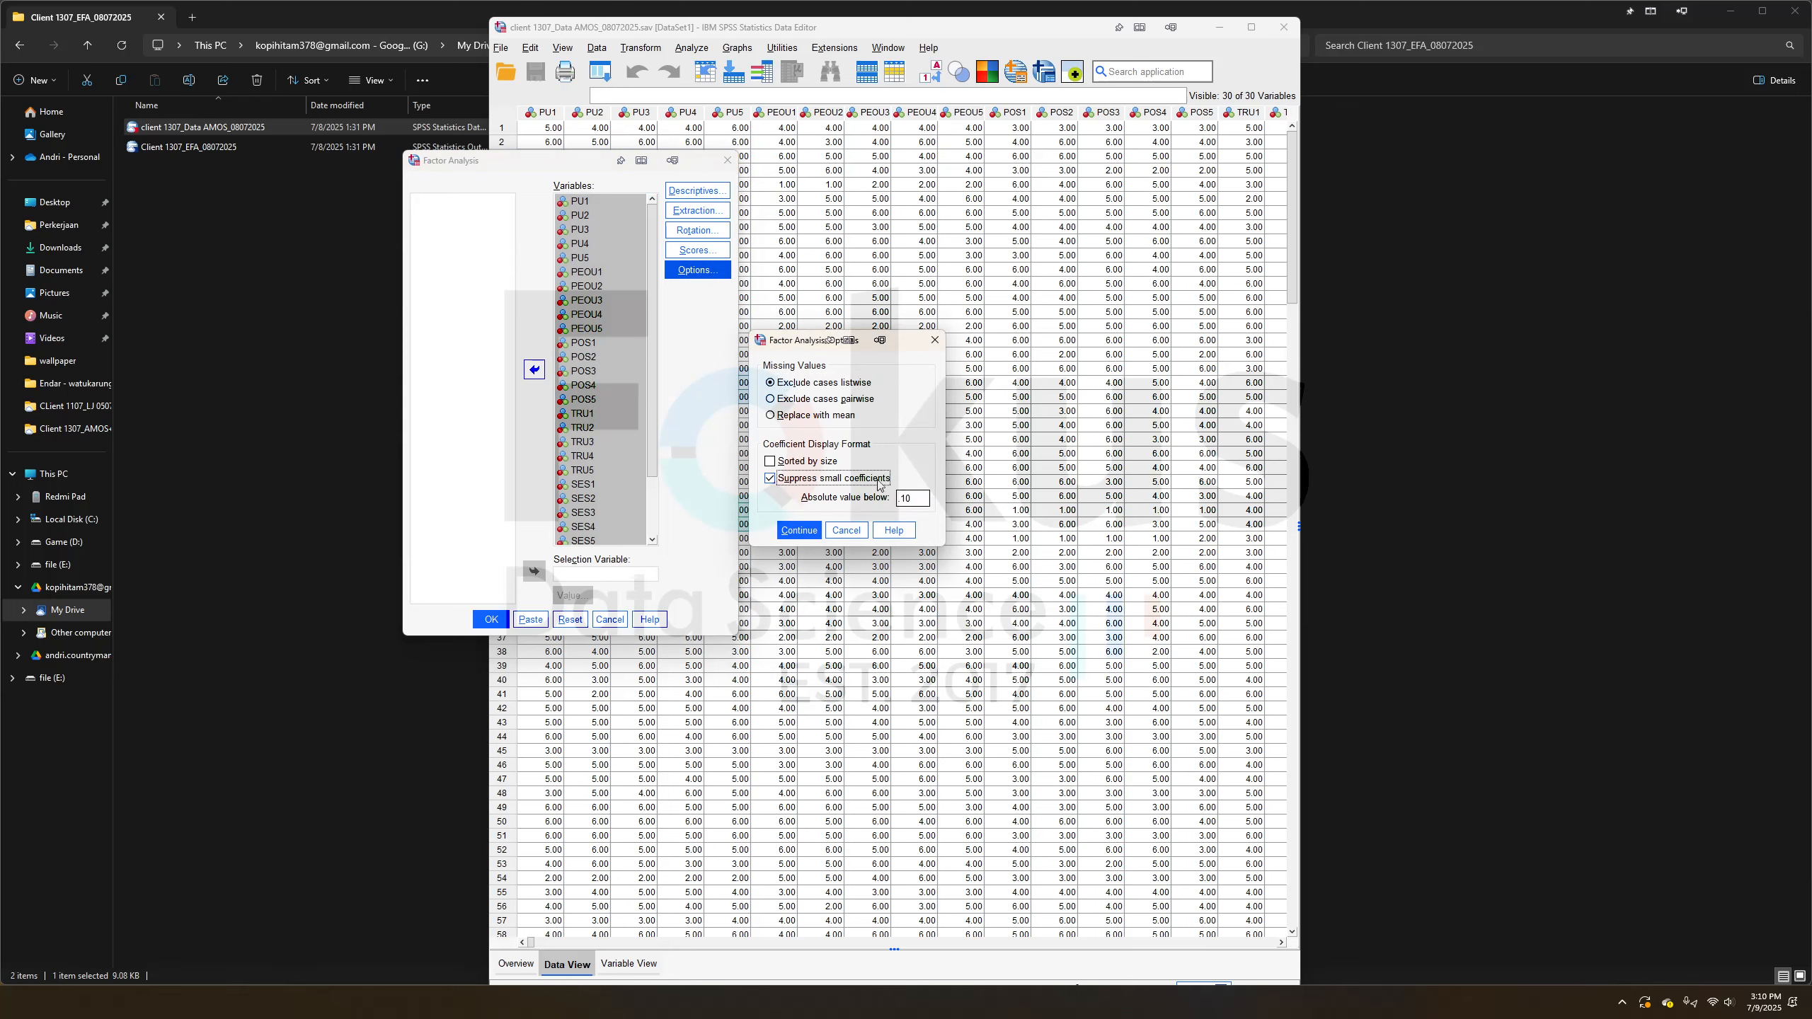
double_click(923, 497)
left_click(922, 500)
key("alt+Tab")
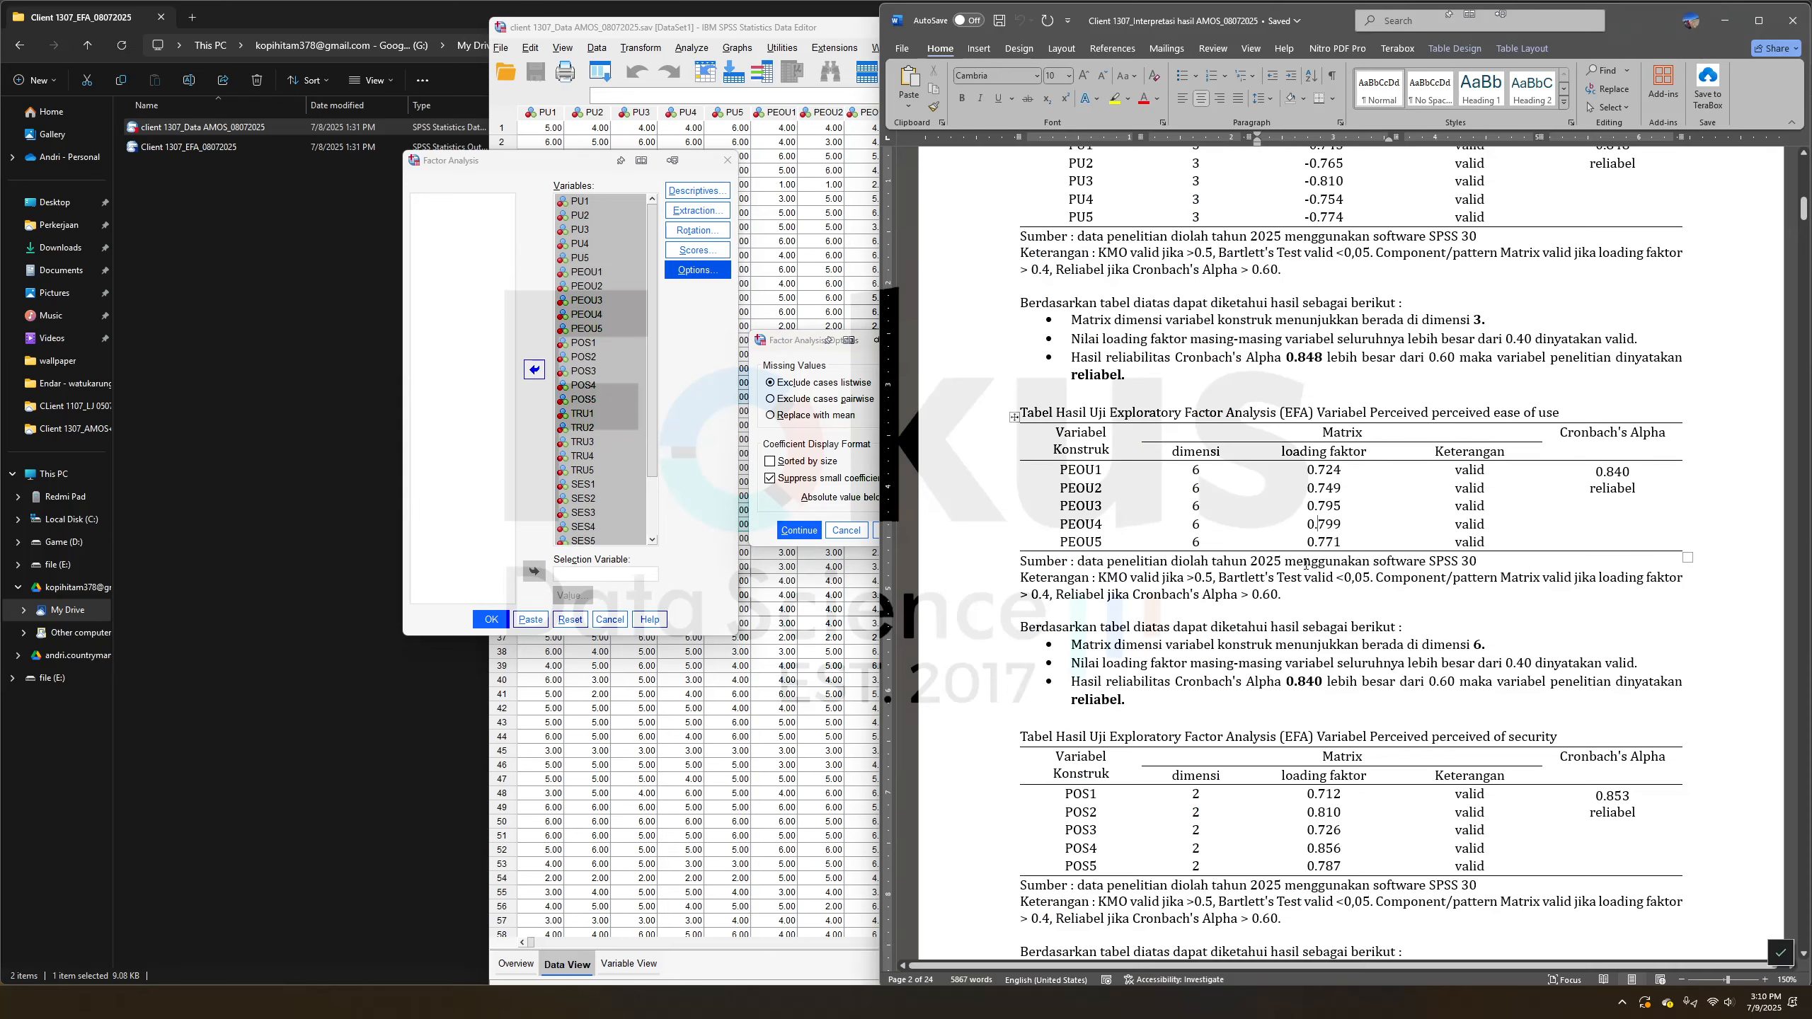
left_click(1725, 20)
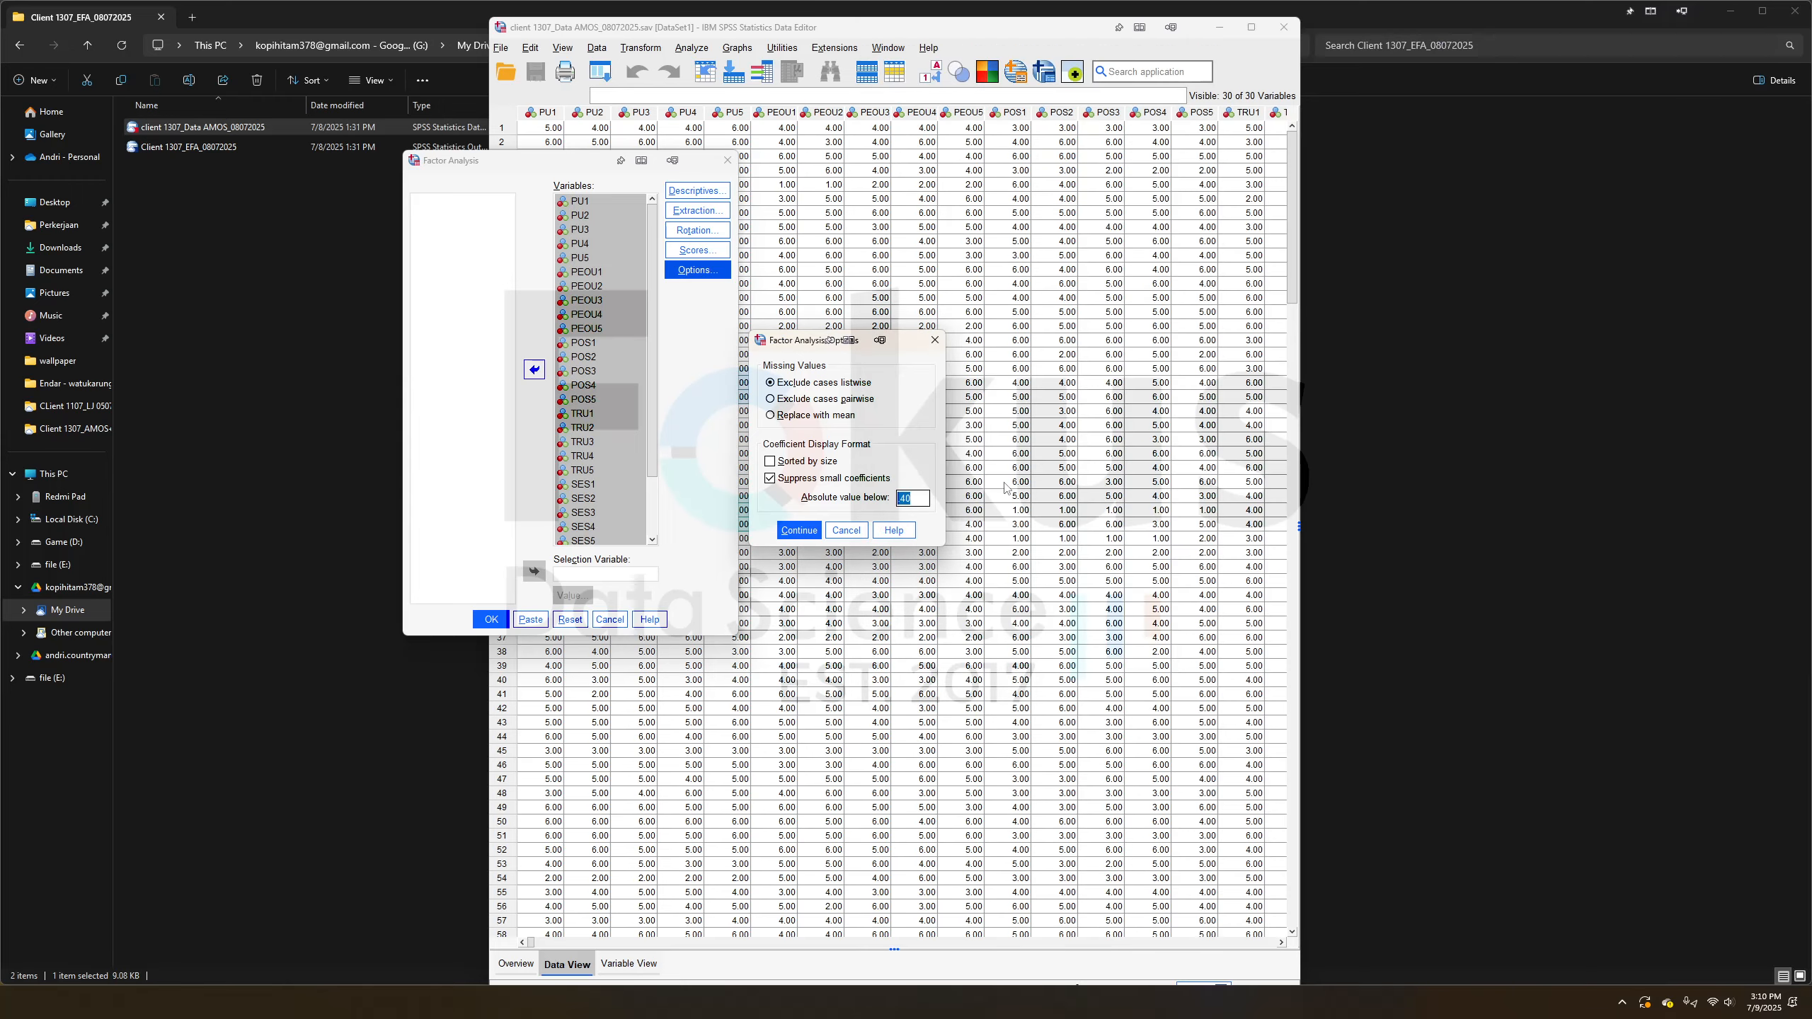
left_click(799, 530)
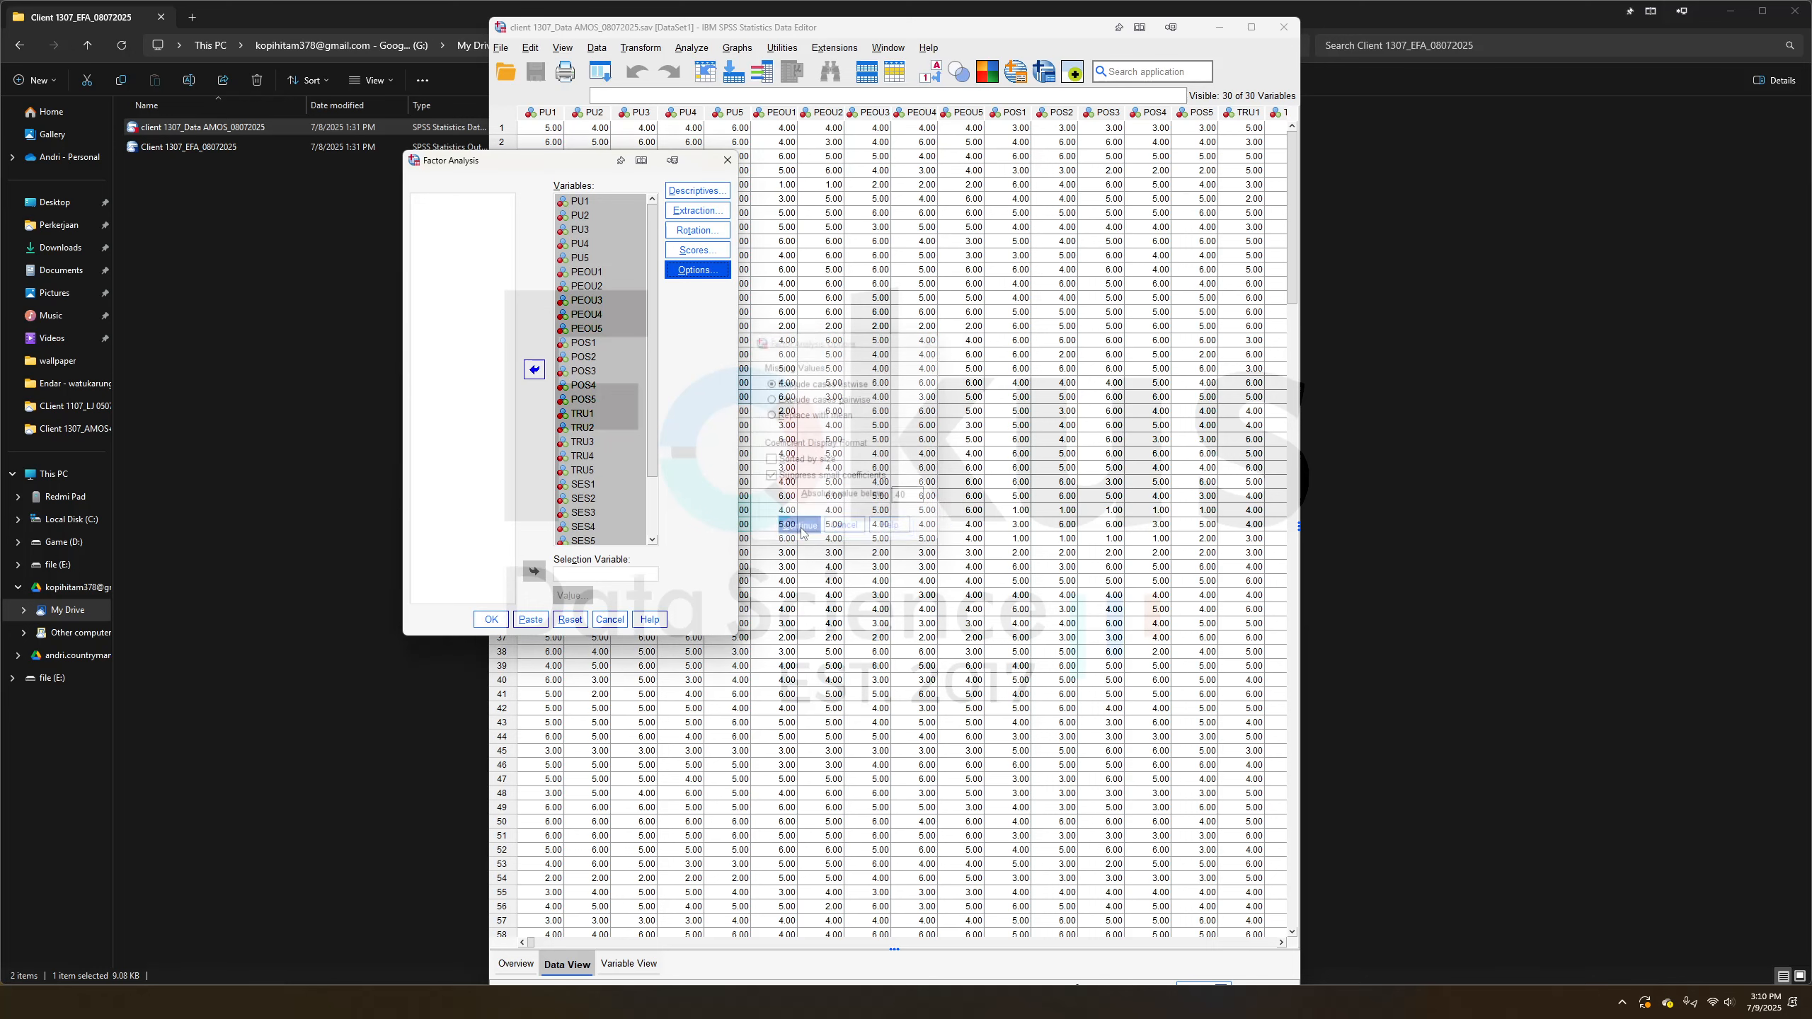
Set the factor rotation method to Direct Oblimin
left_click(716, 236)
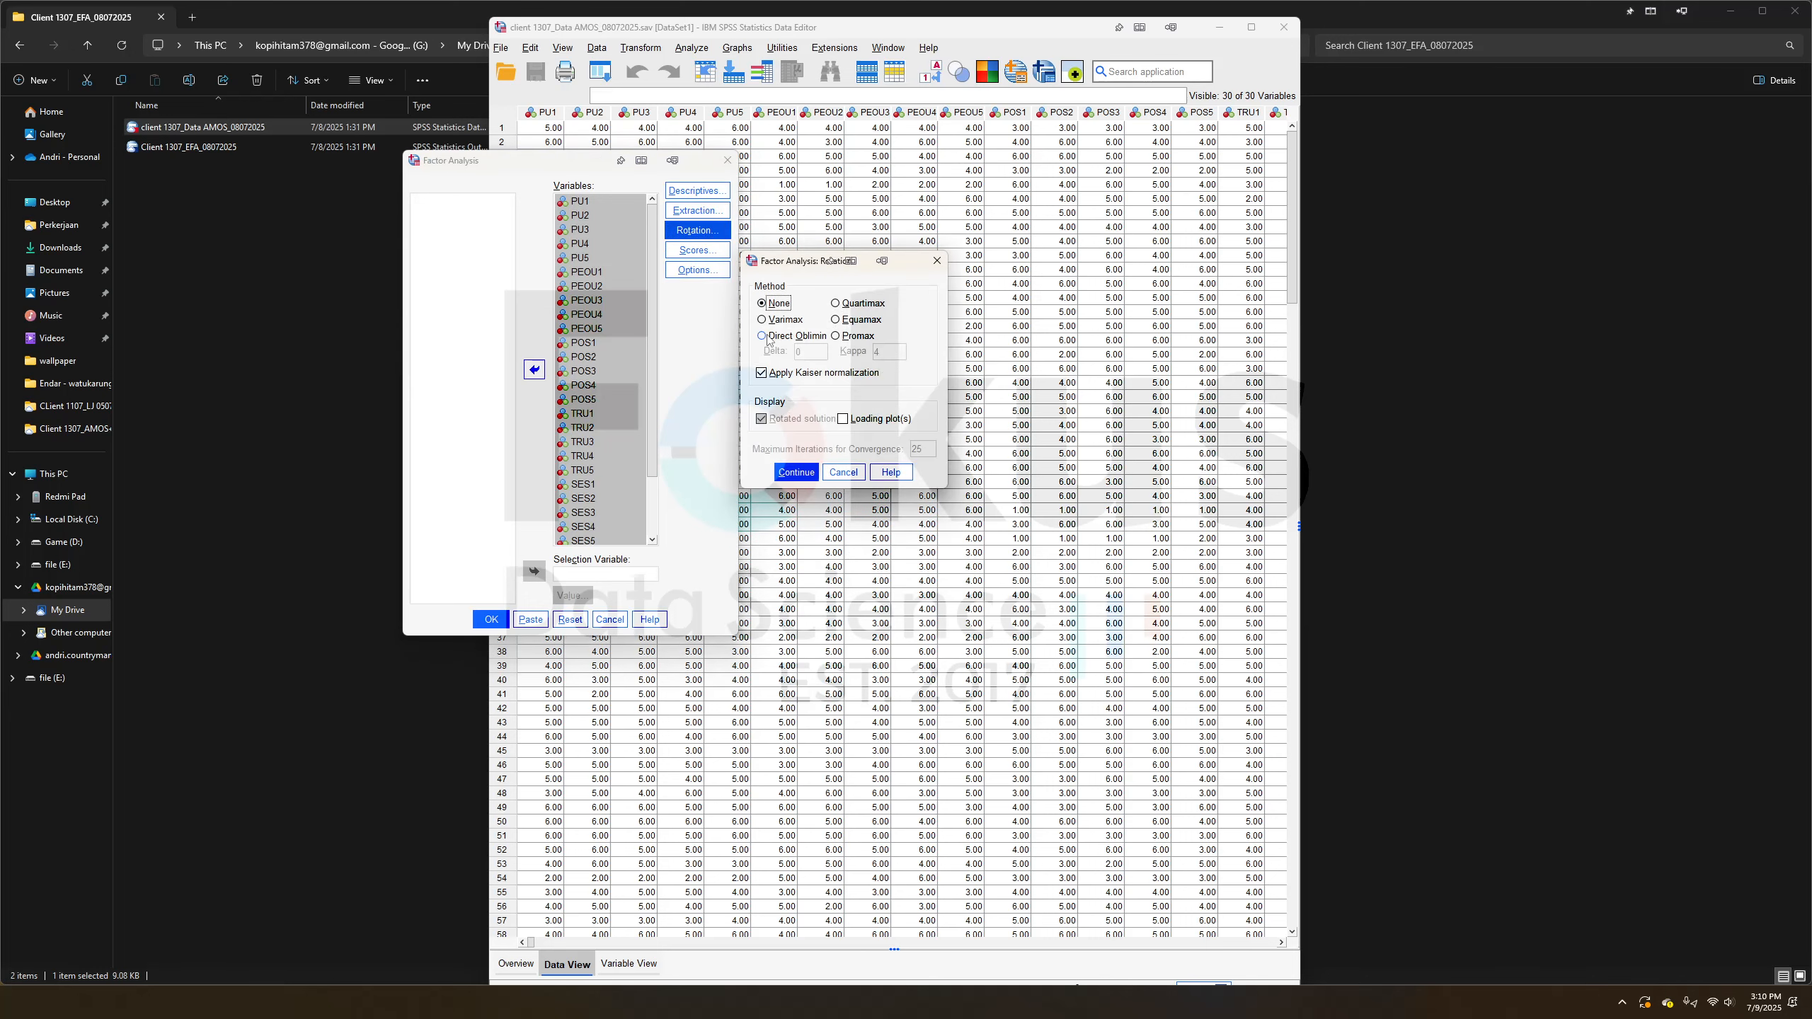
left_click(761, 337)
left_click(797, 472)
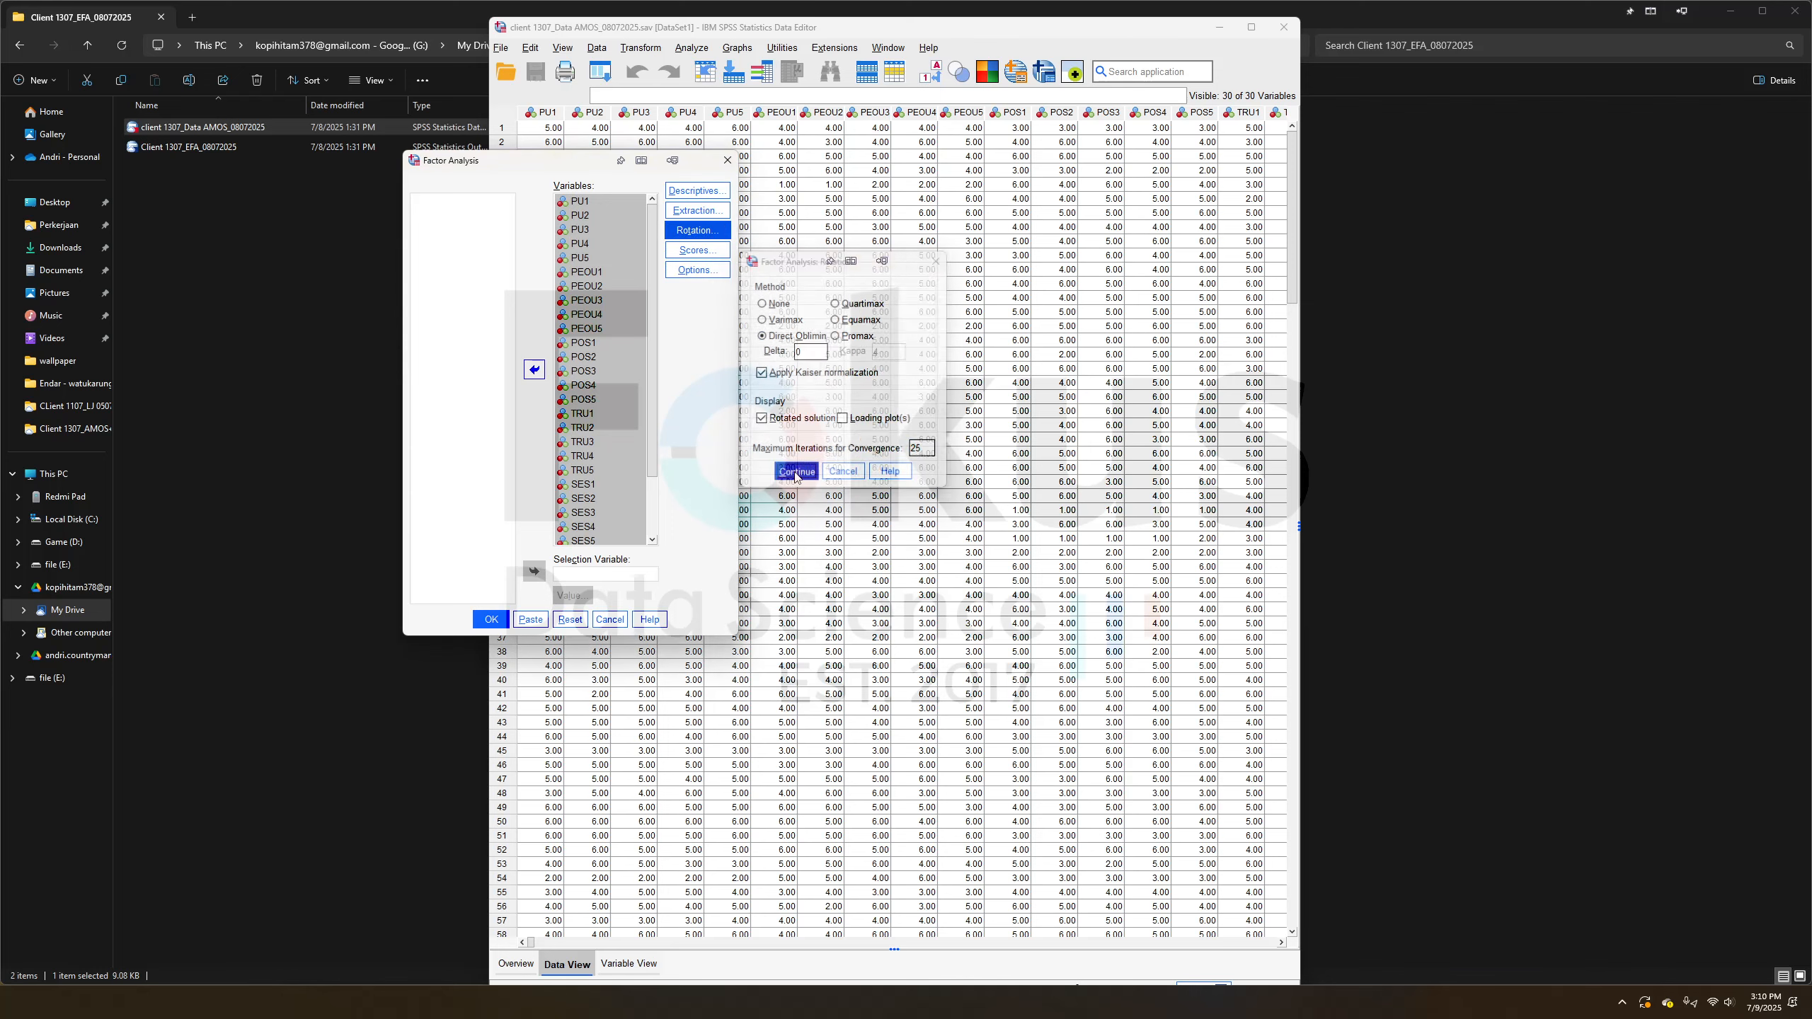
Include the KMO and Bartlett's test of sphericity, run the factor analysis and review its output tables
left_click(697, 190)
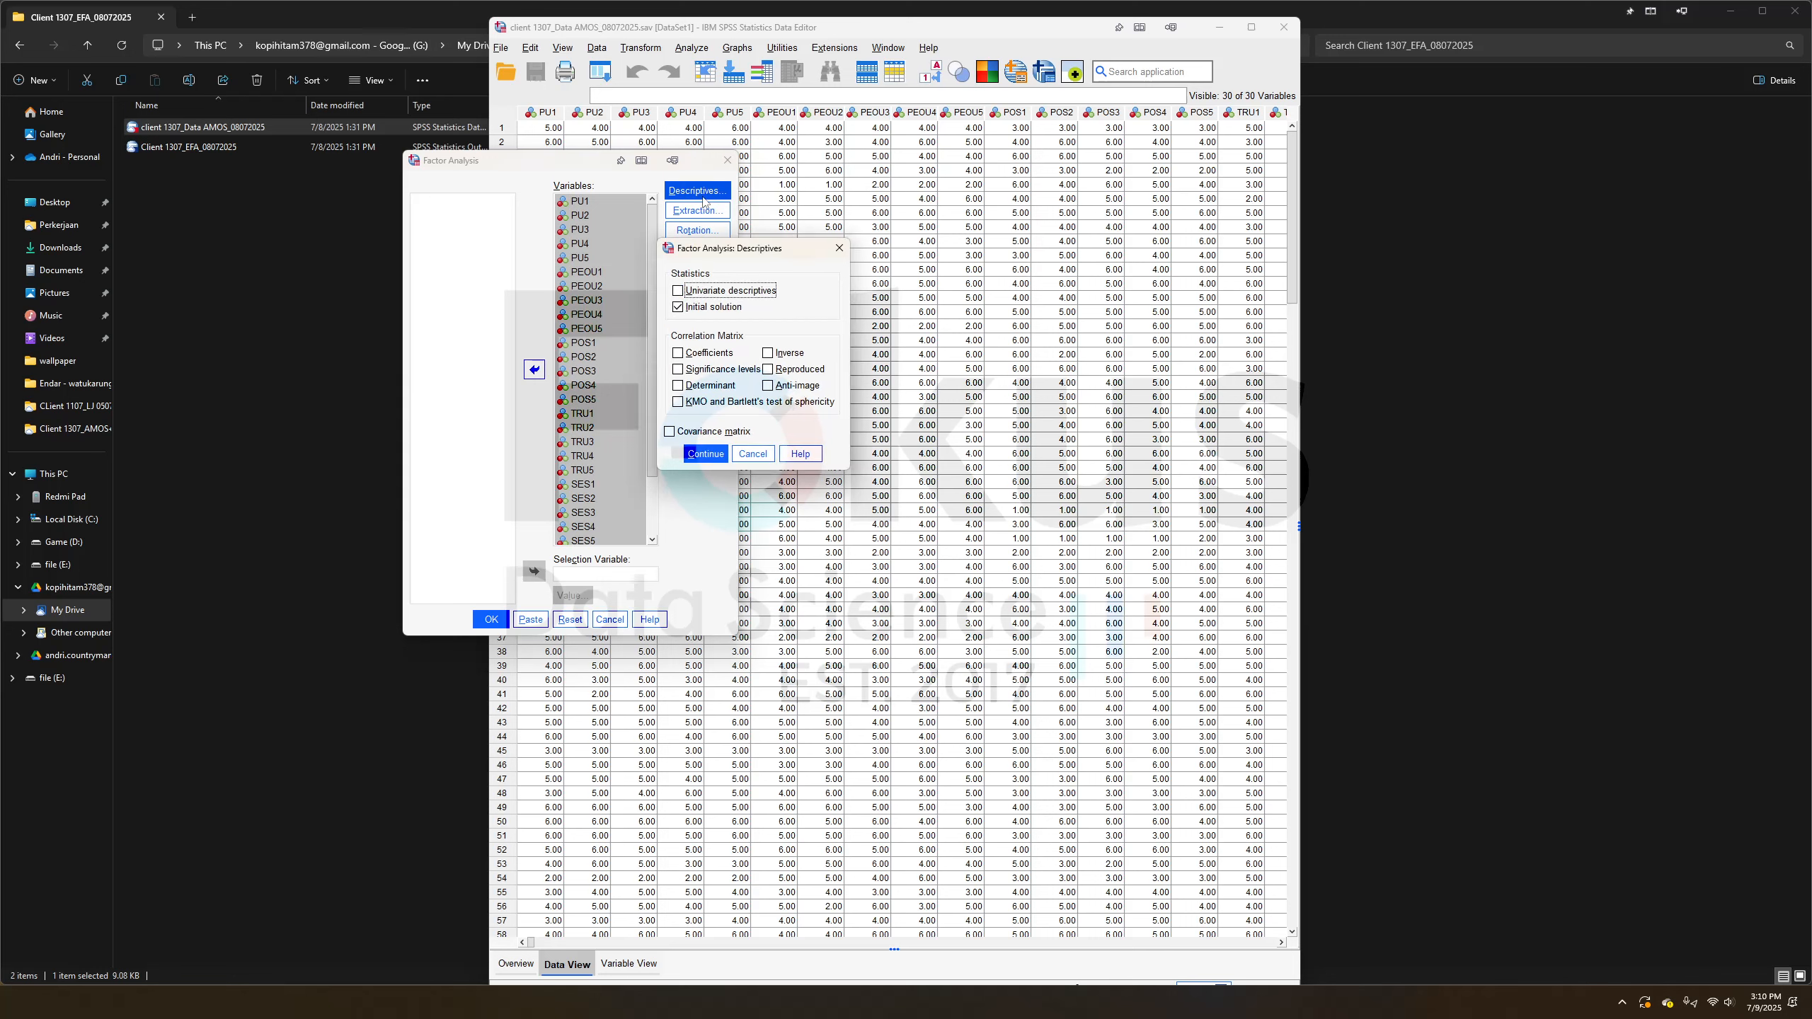
left_click(704, 406)
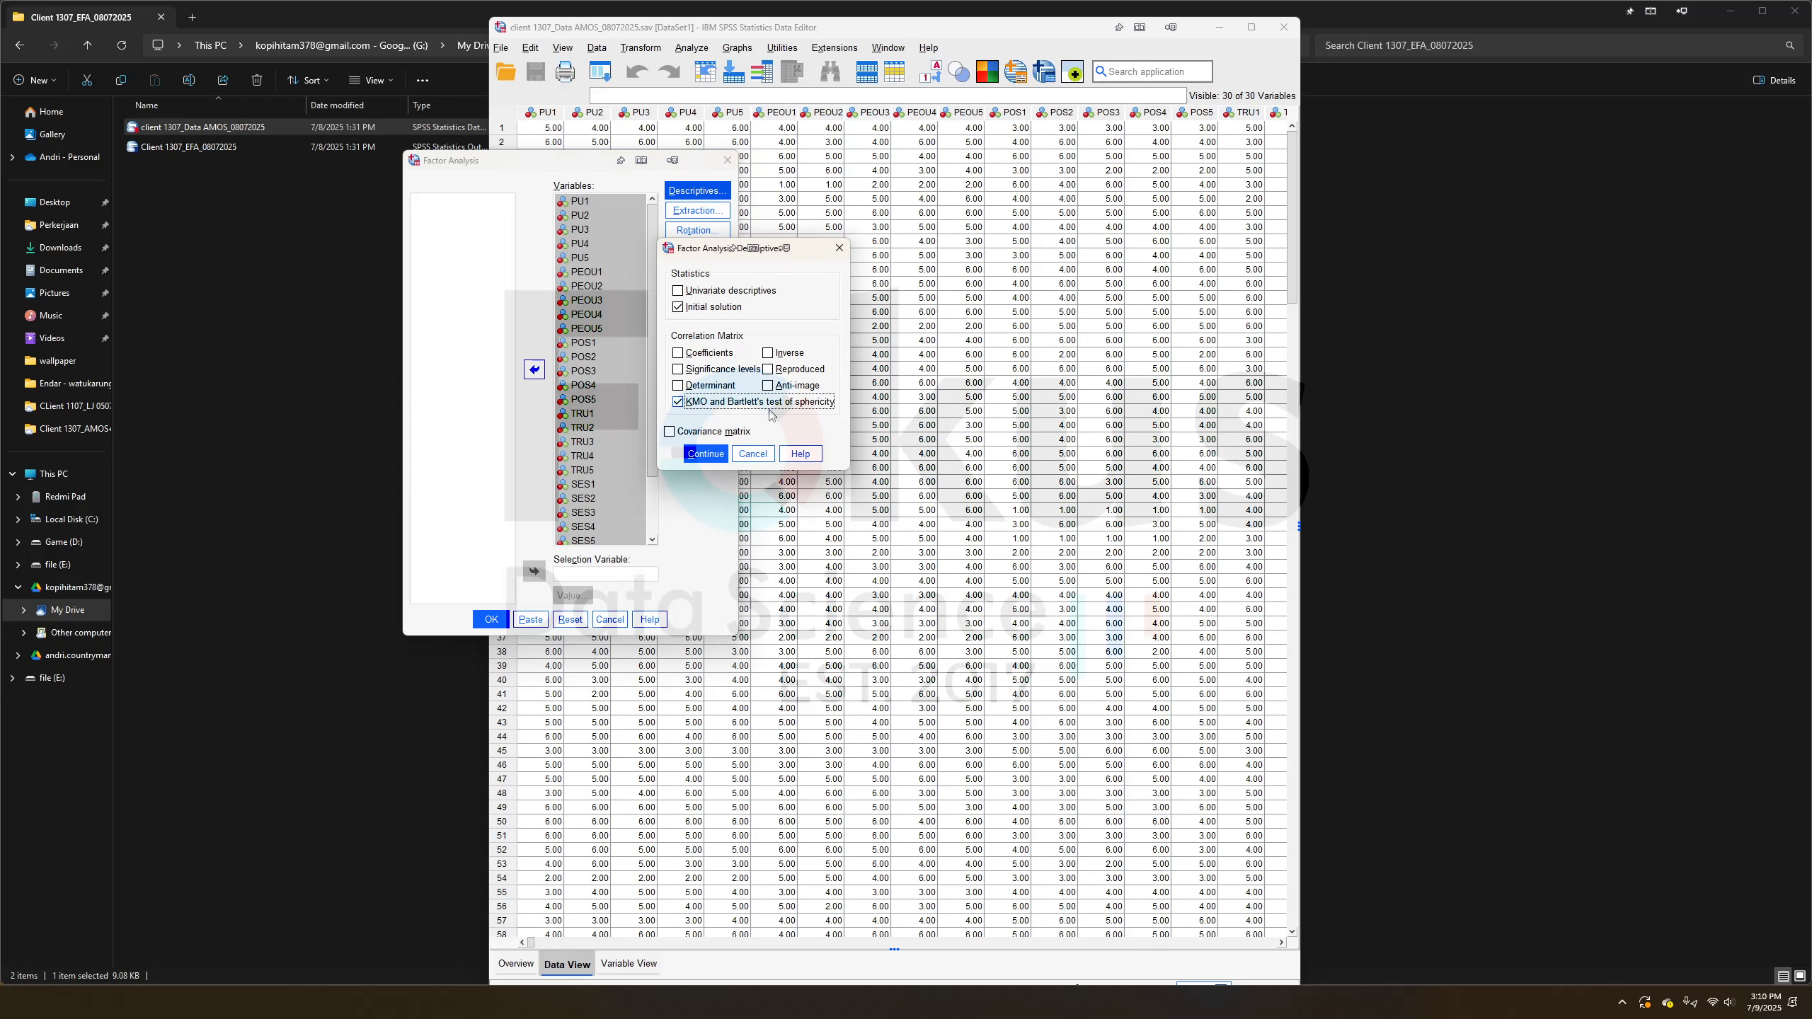
left_click(706, 454)
left_click(490, 620)
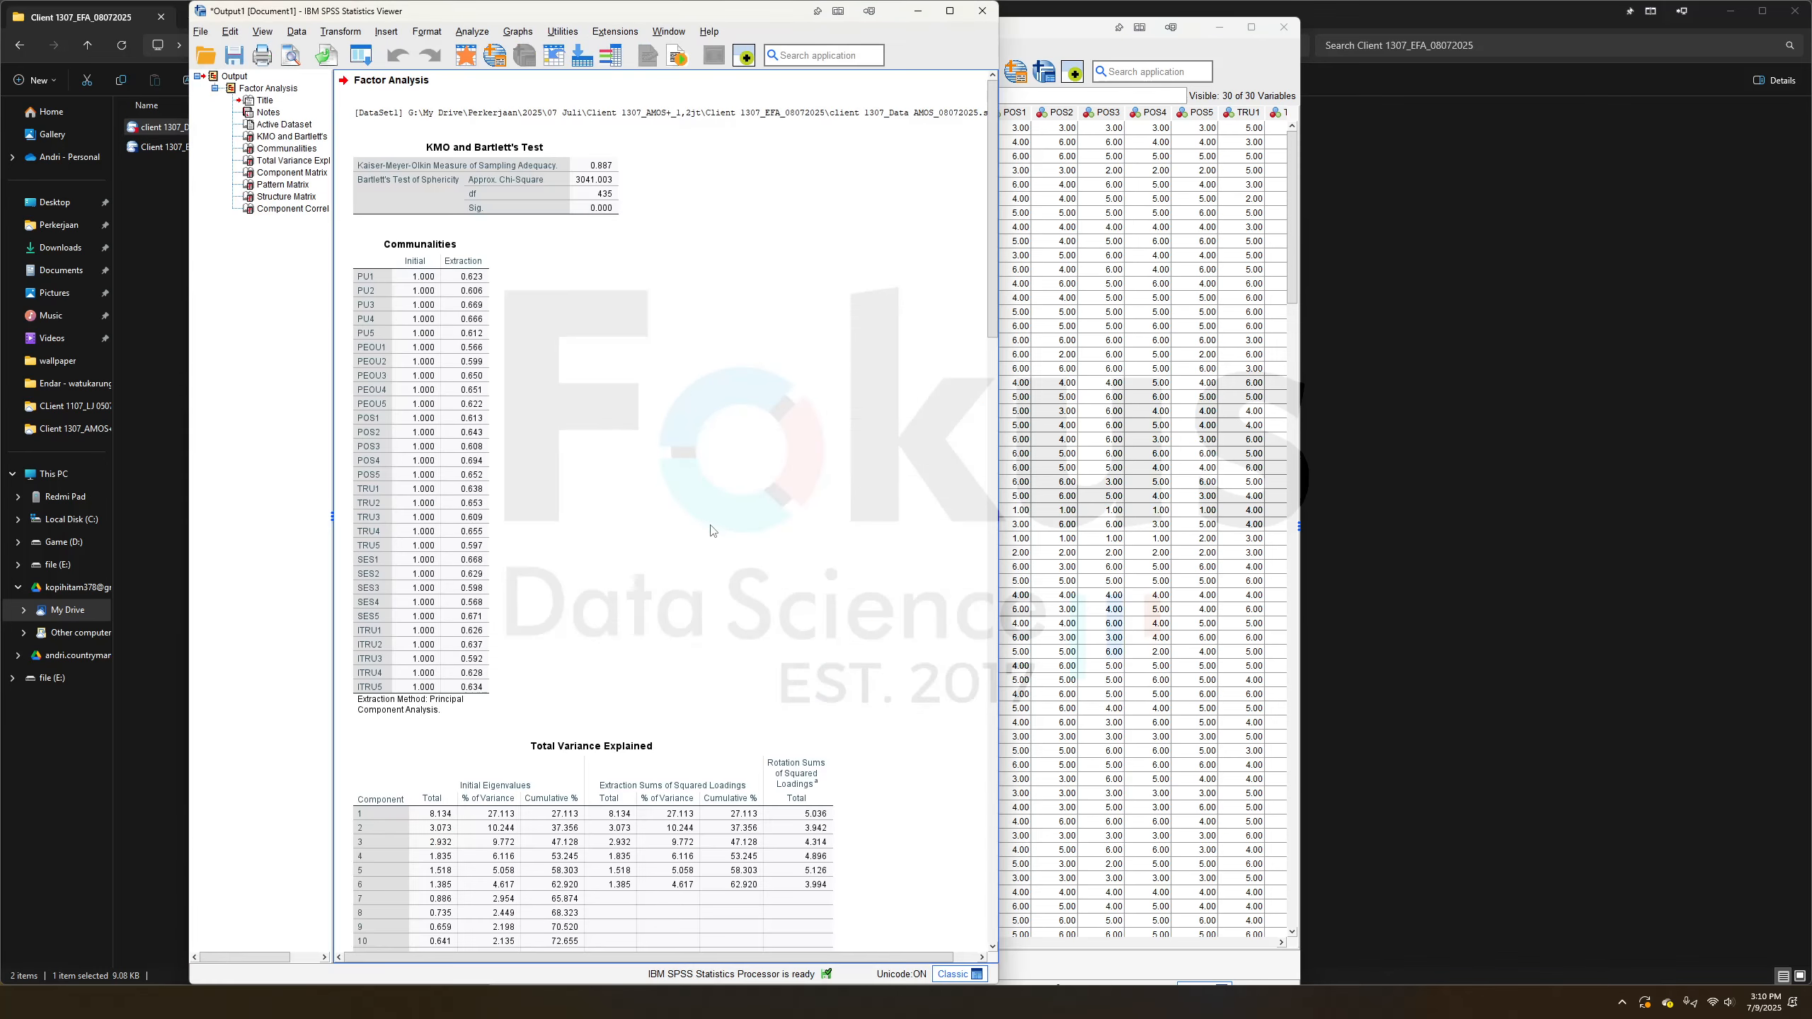
scroll(708, 439, "down", 15)
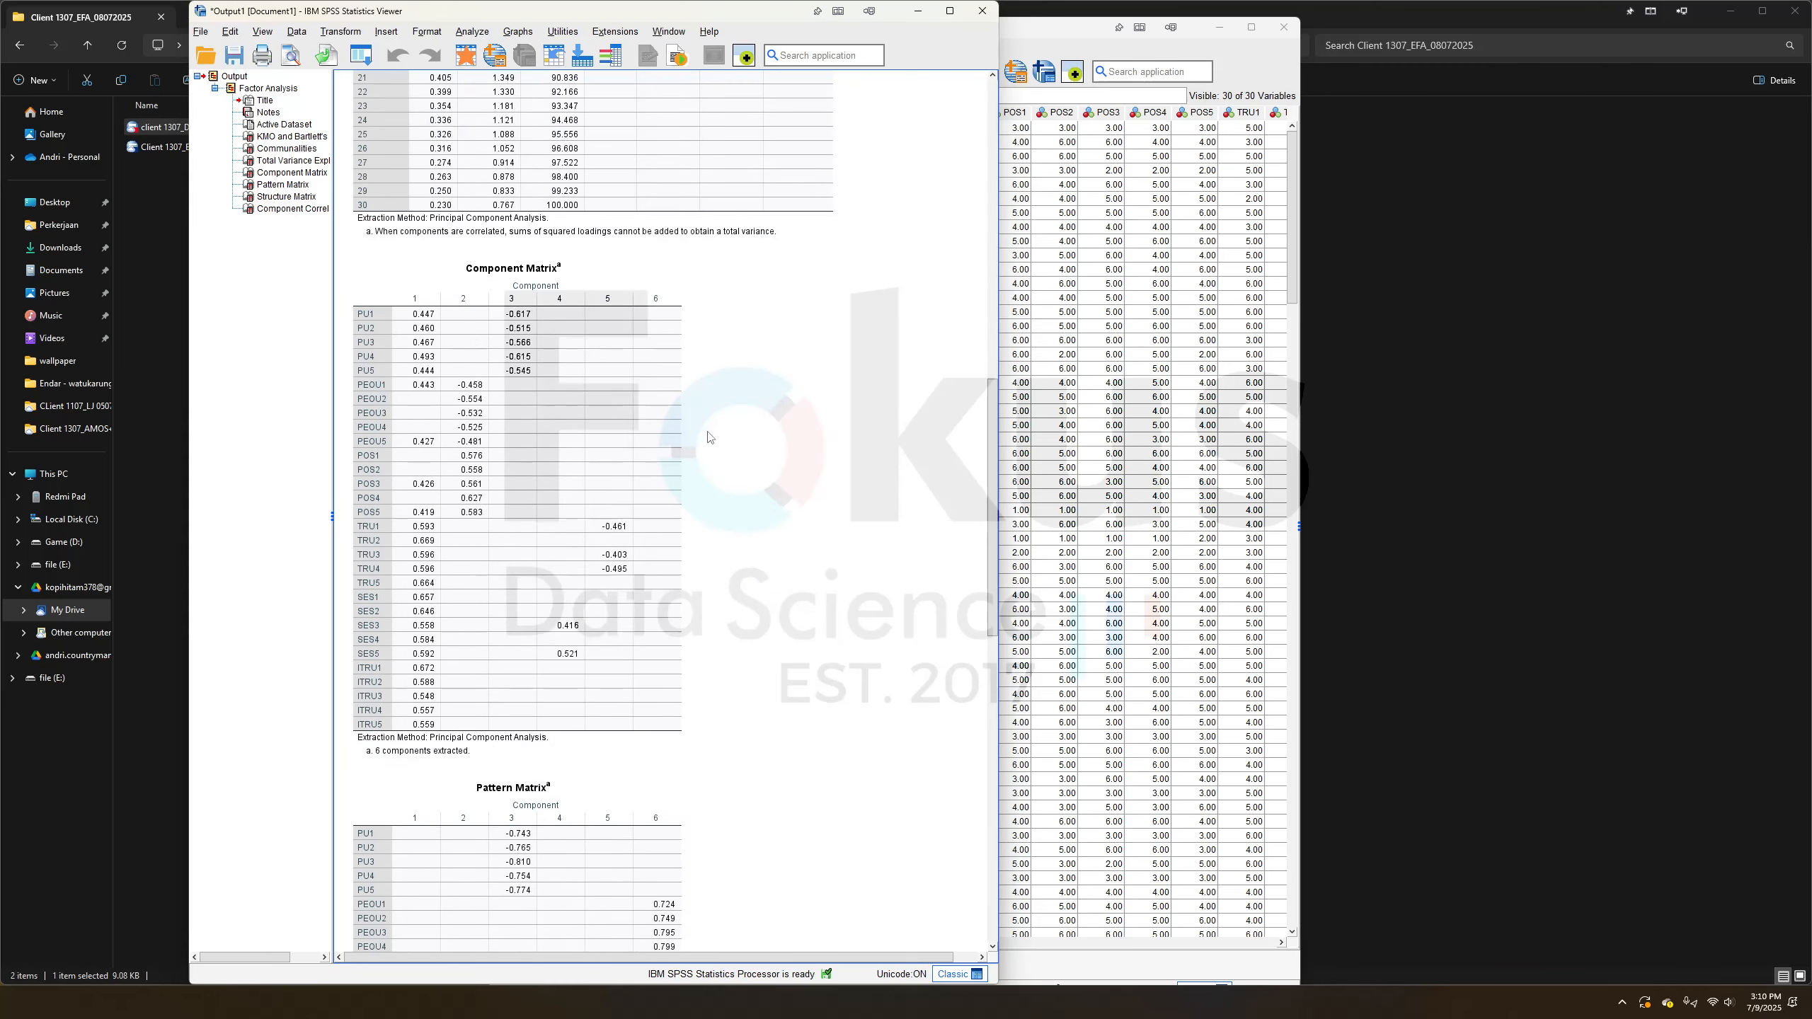
scroll(710, 438, "down", 9)
scroll(710, 438, "up", 20)
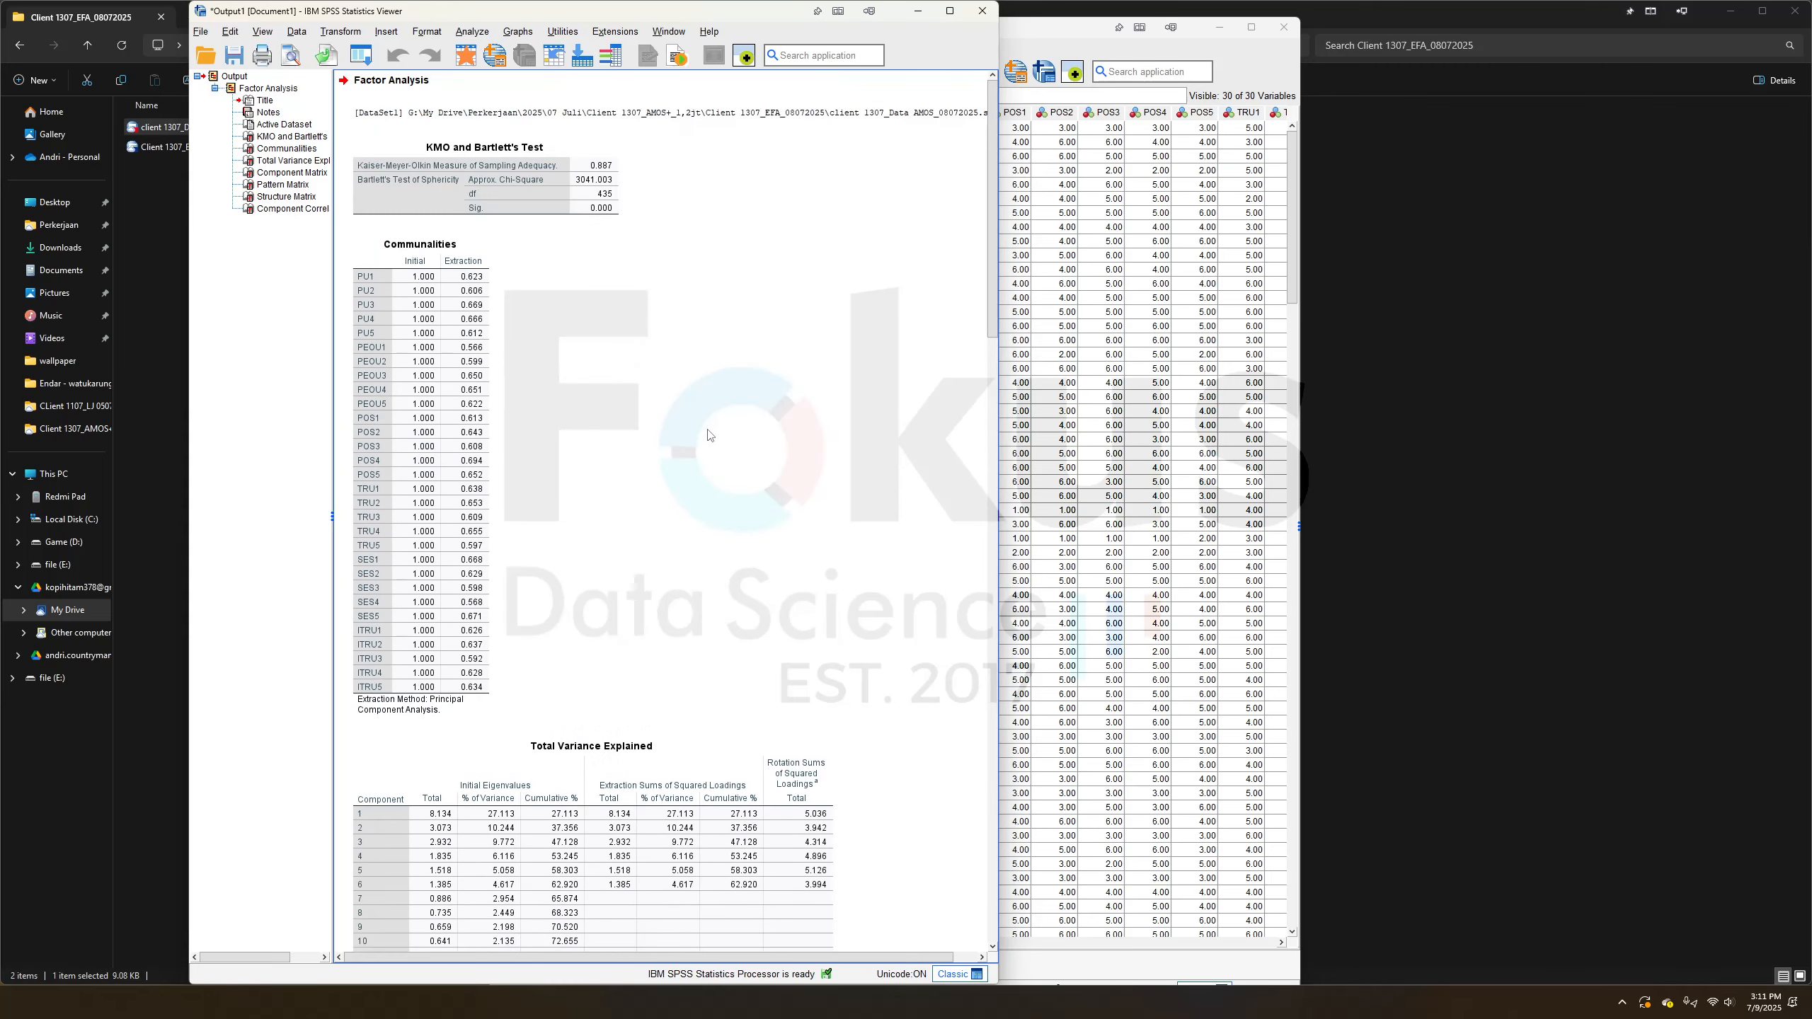
scroll(737, 442, "down", 20)
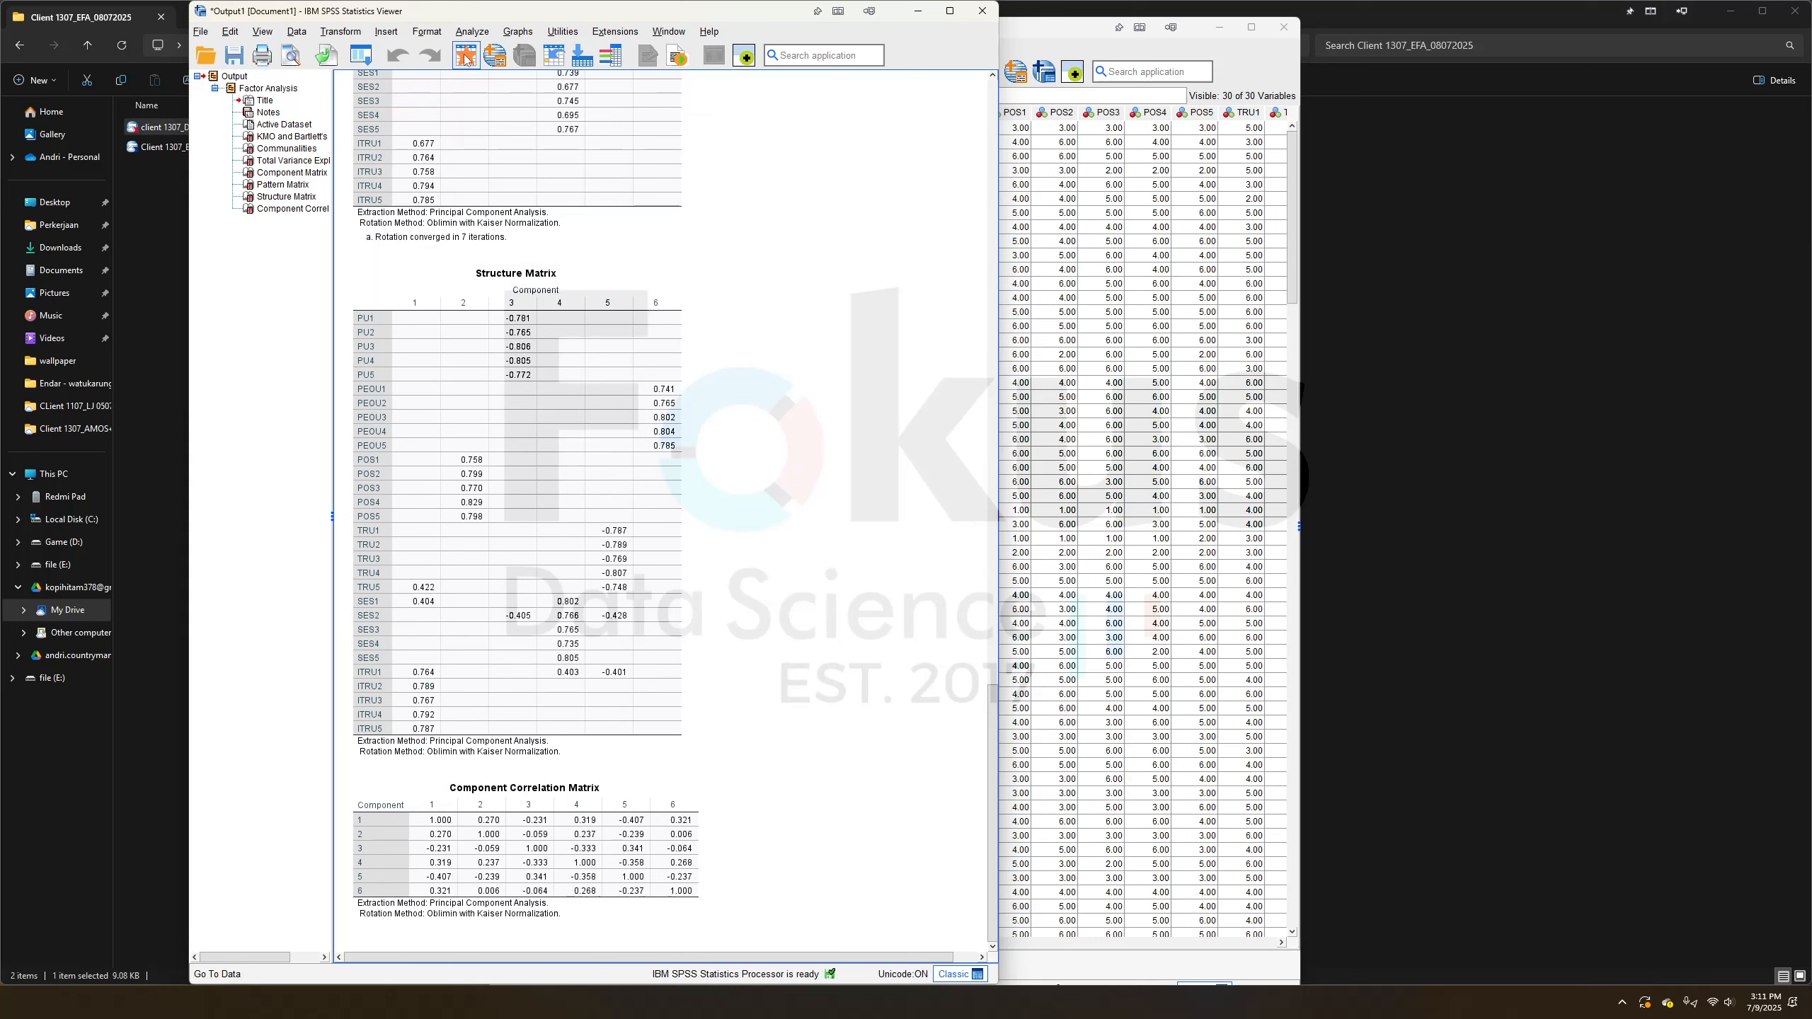
Run a Reliability Analysis with the Alpha model on items PU1 to PU5
left_click(471, 31)
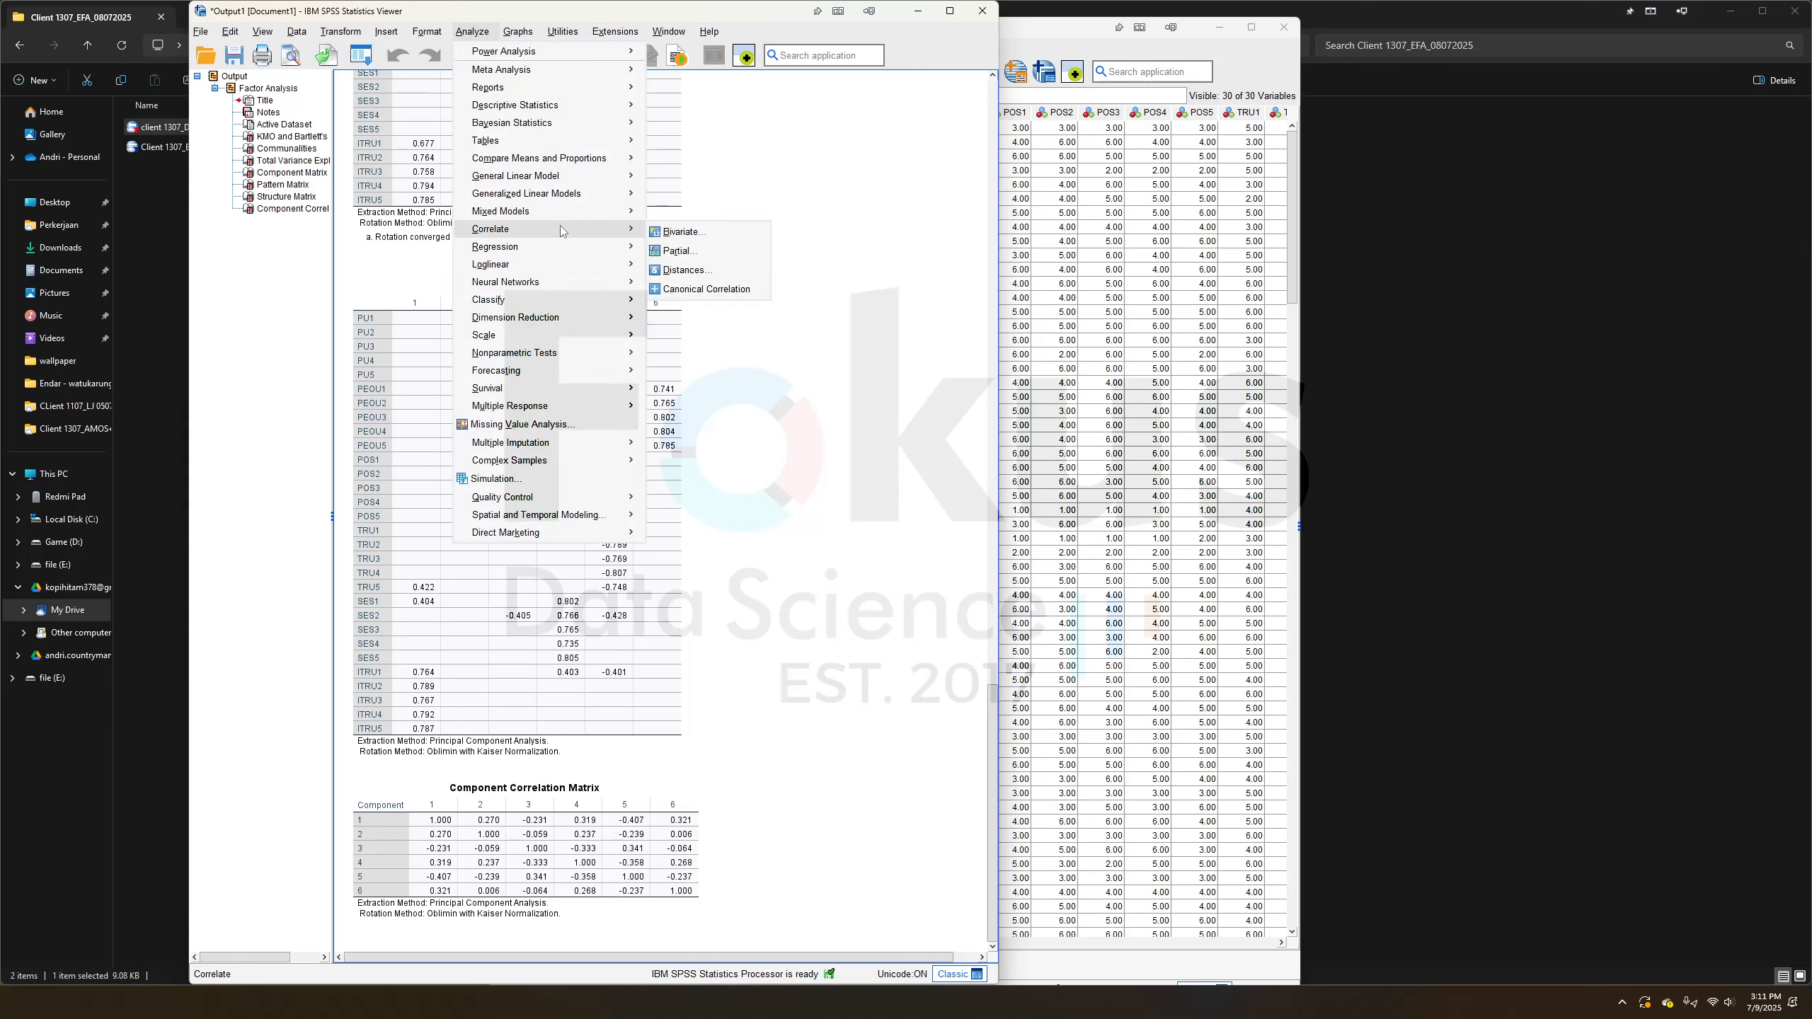
mouse_move(567, 336)
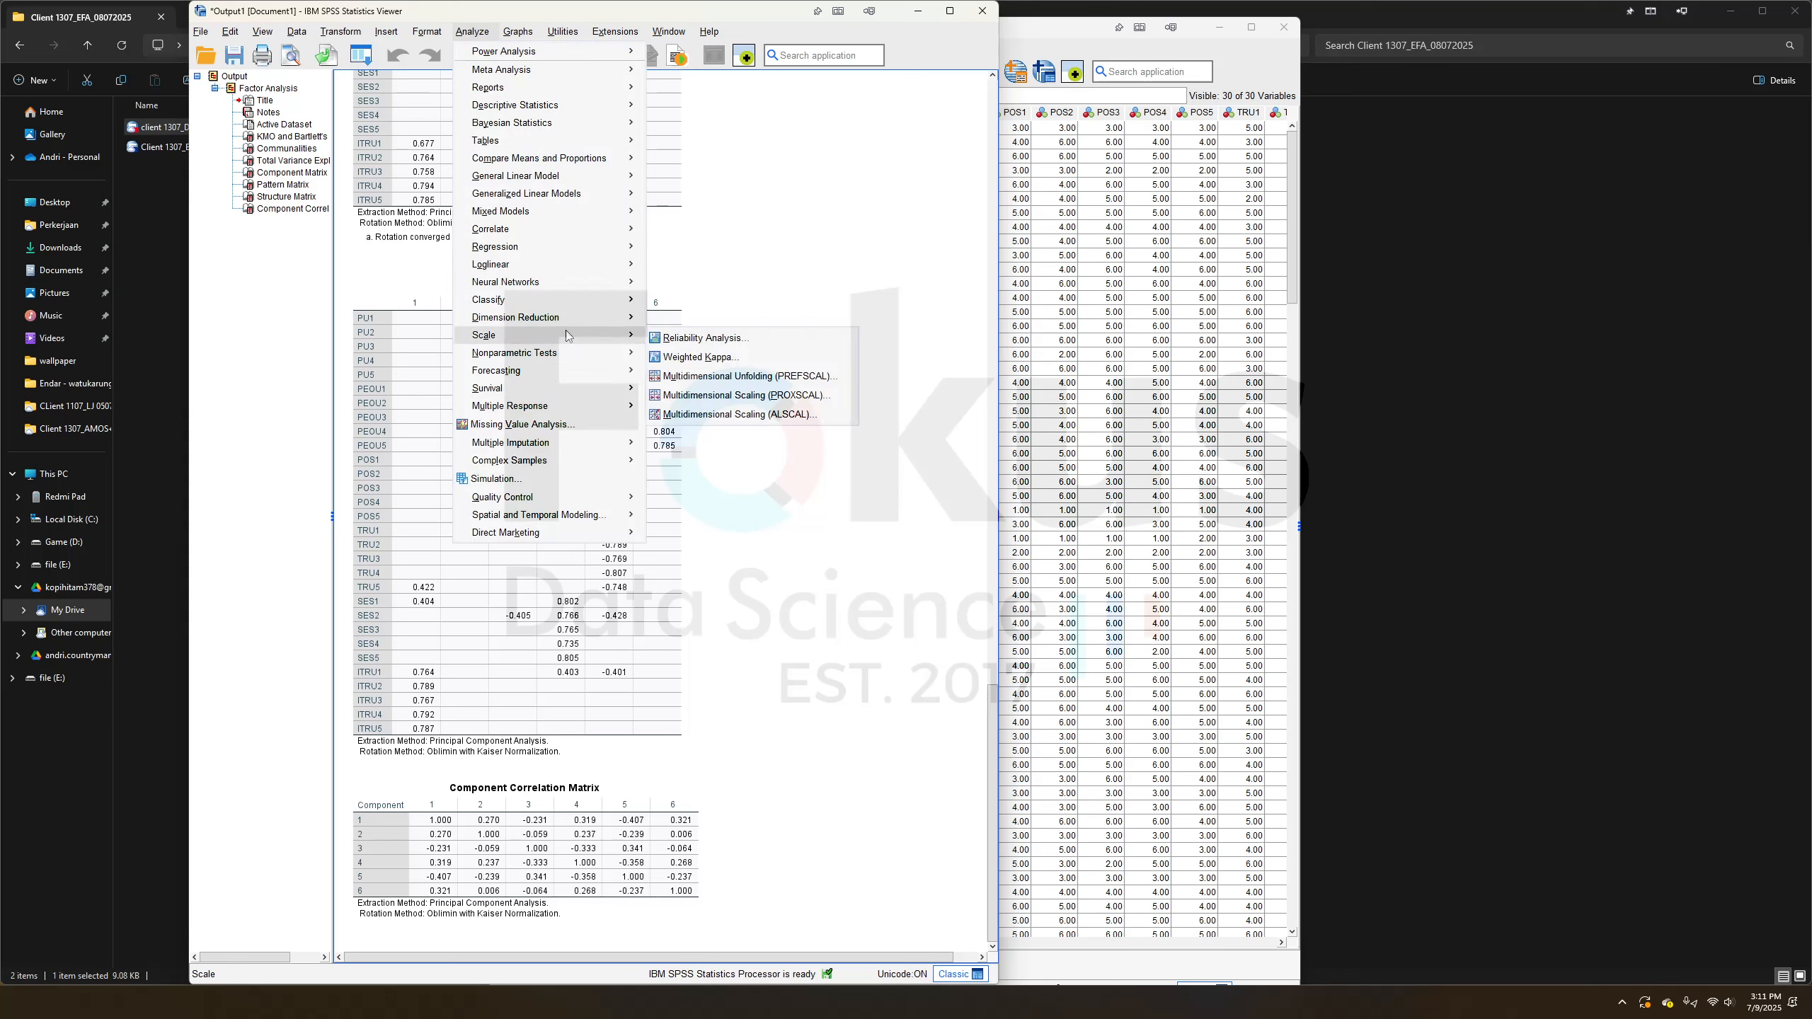
left_click(703, 338)
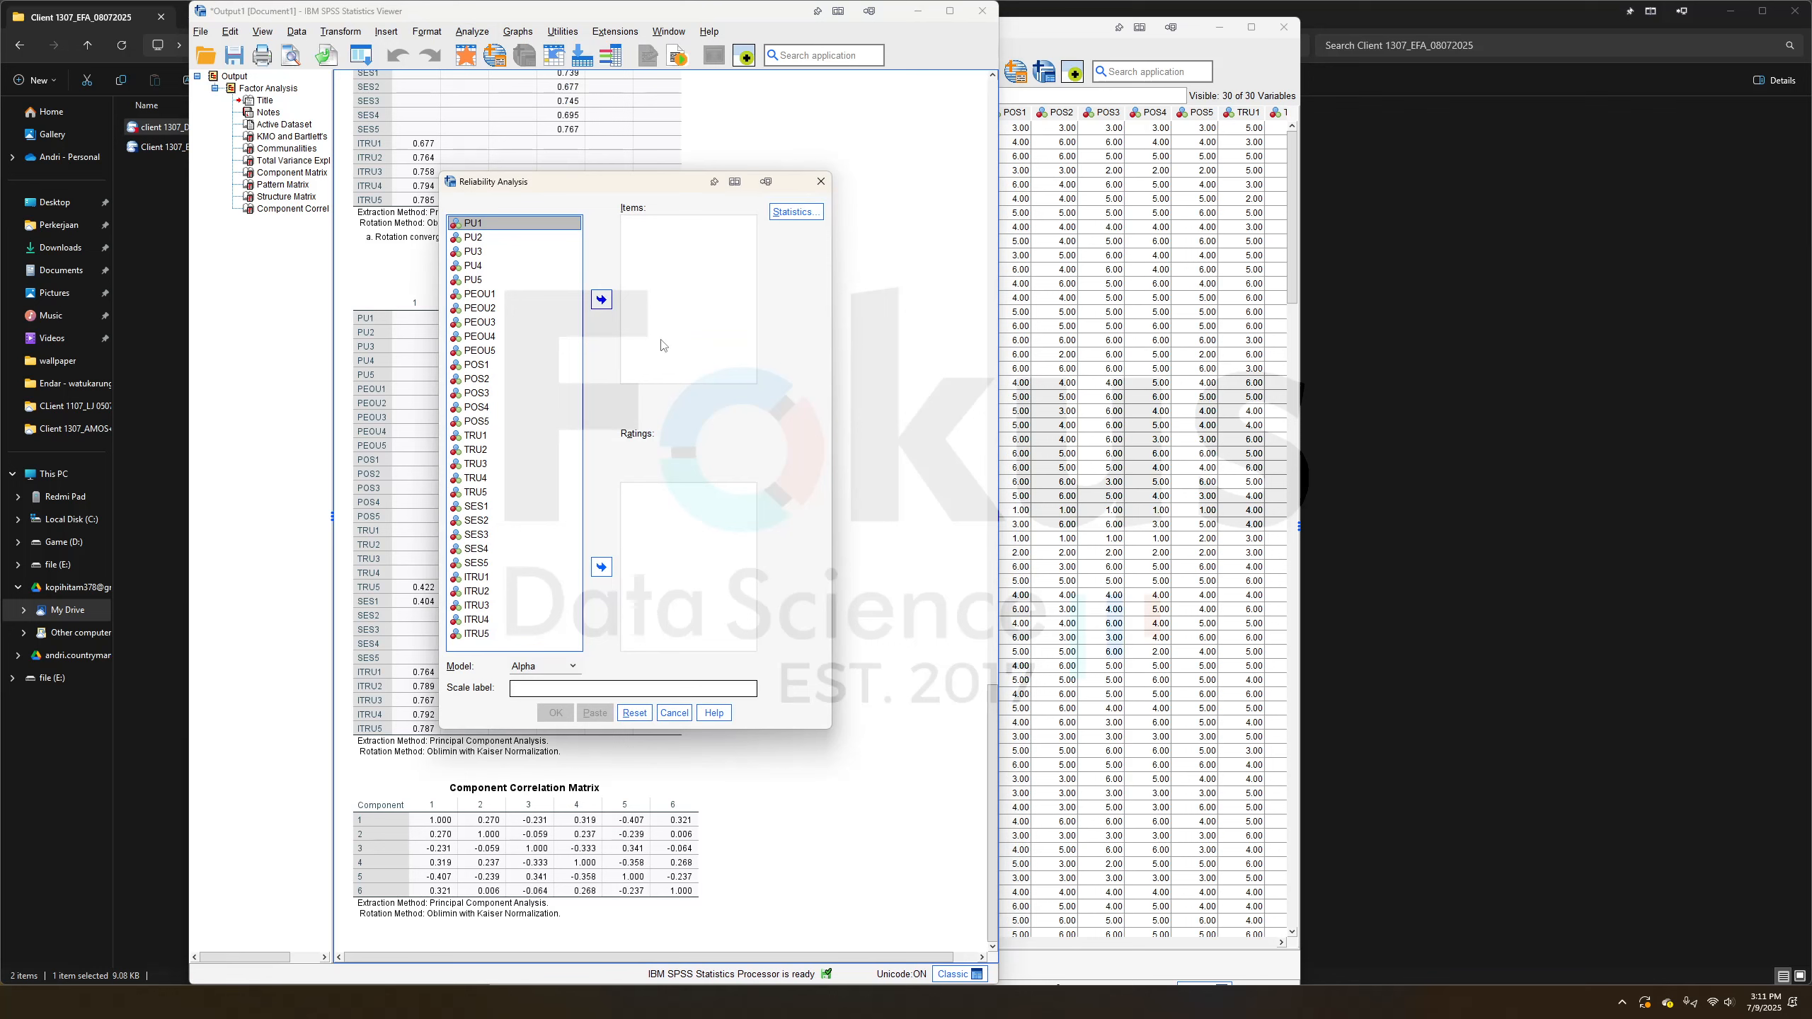
left_click(516, 281, "shift")
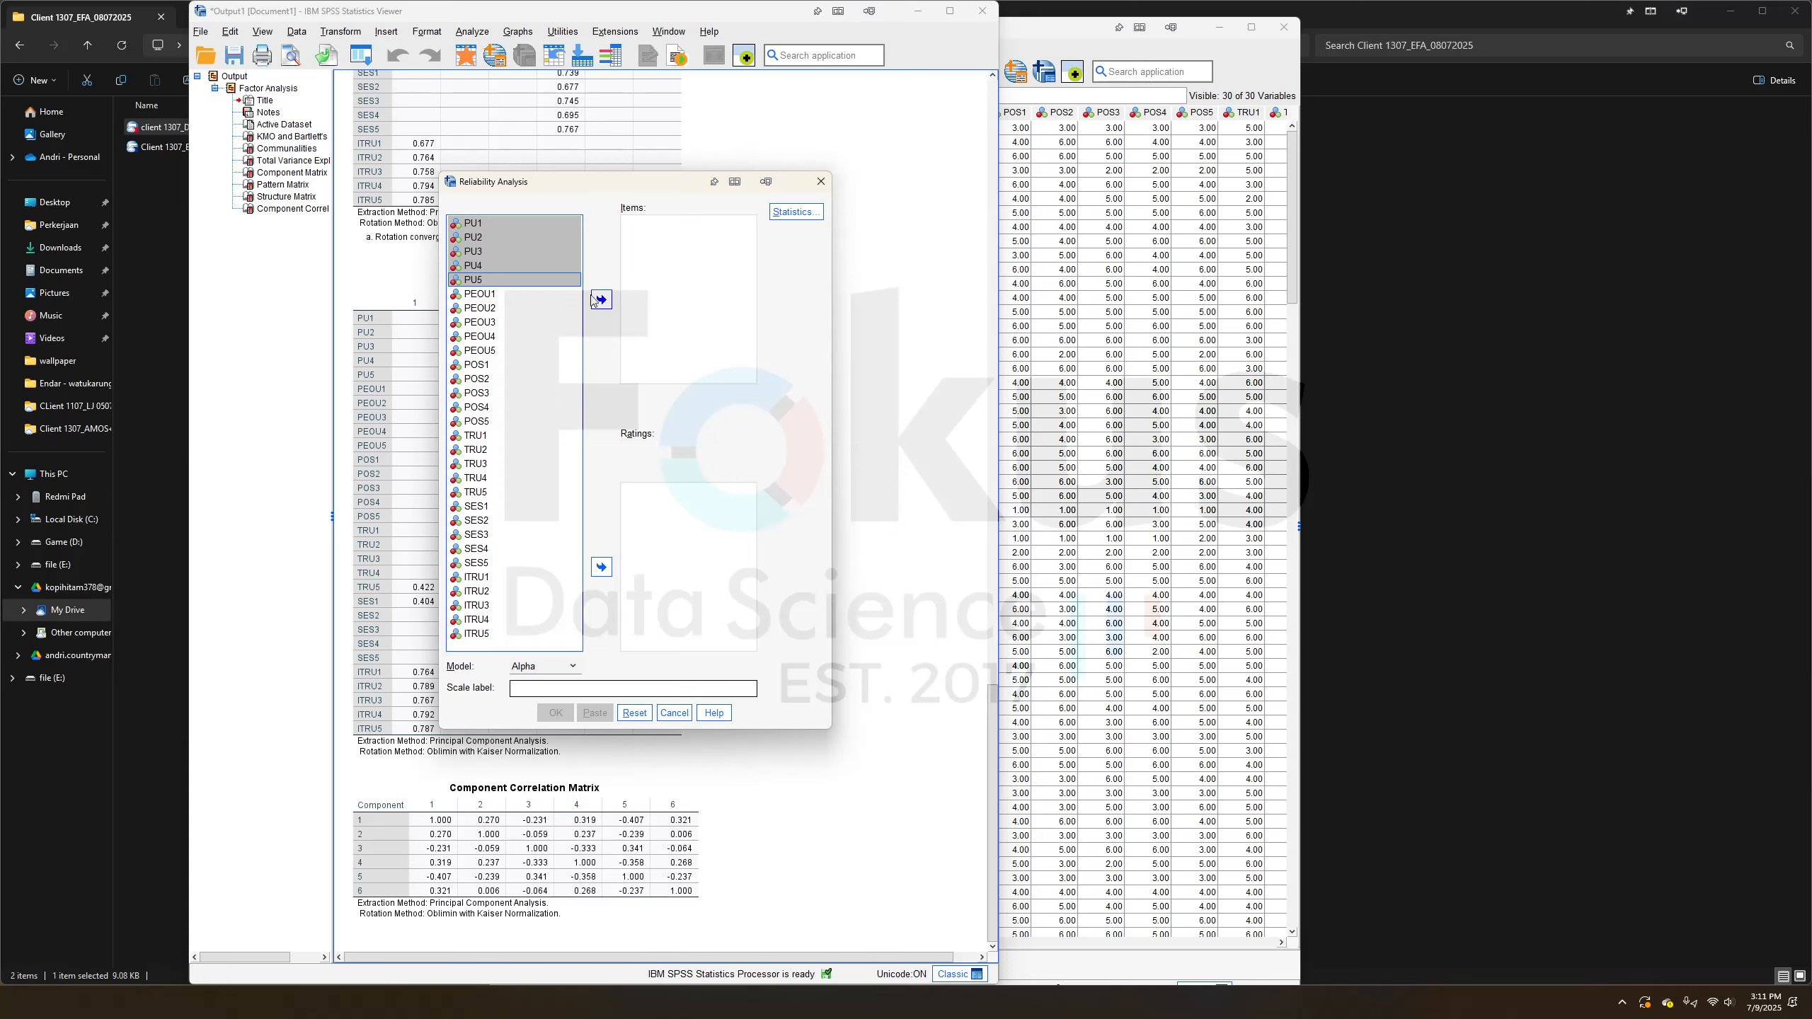
left_click(596, 300)
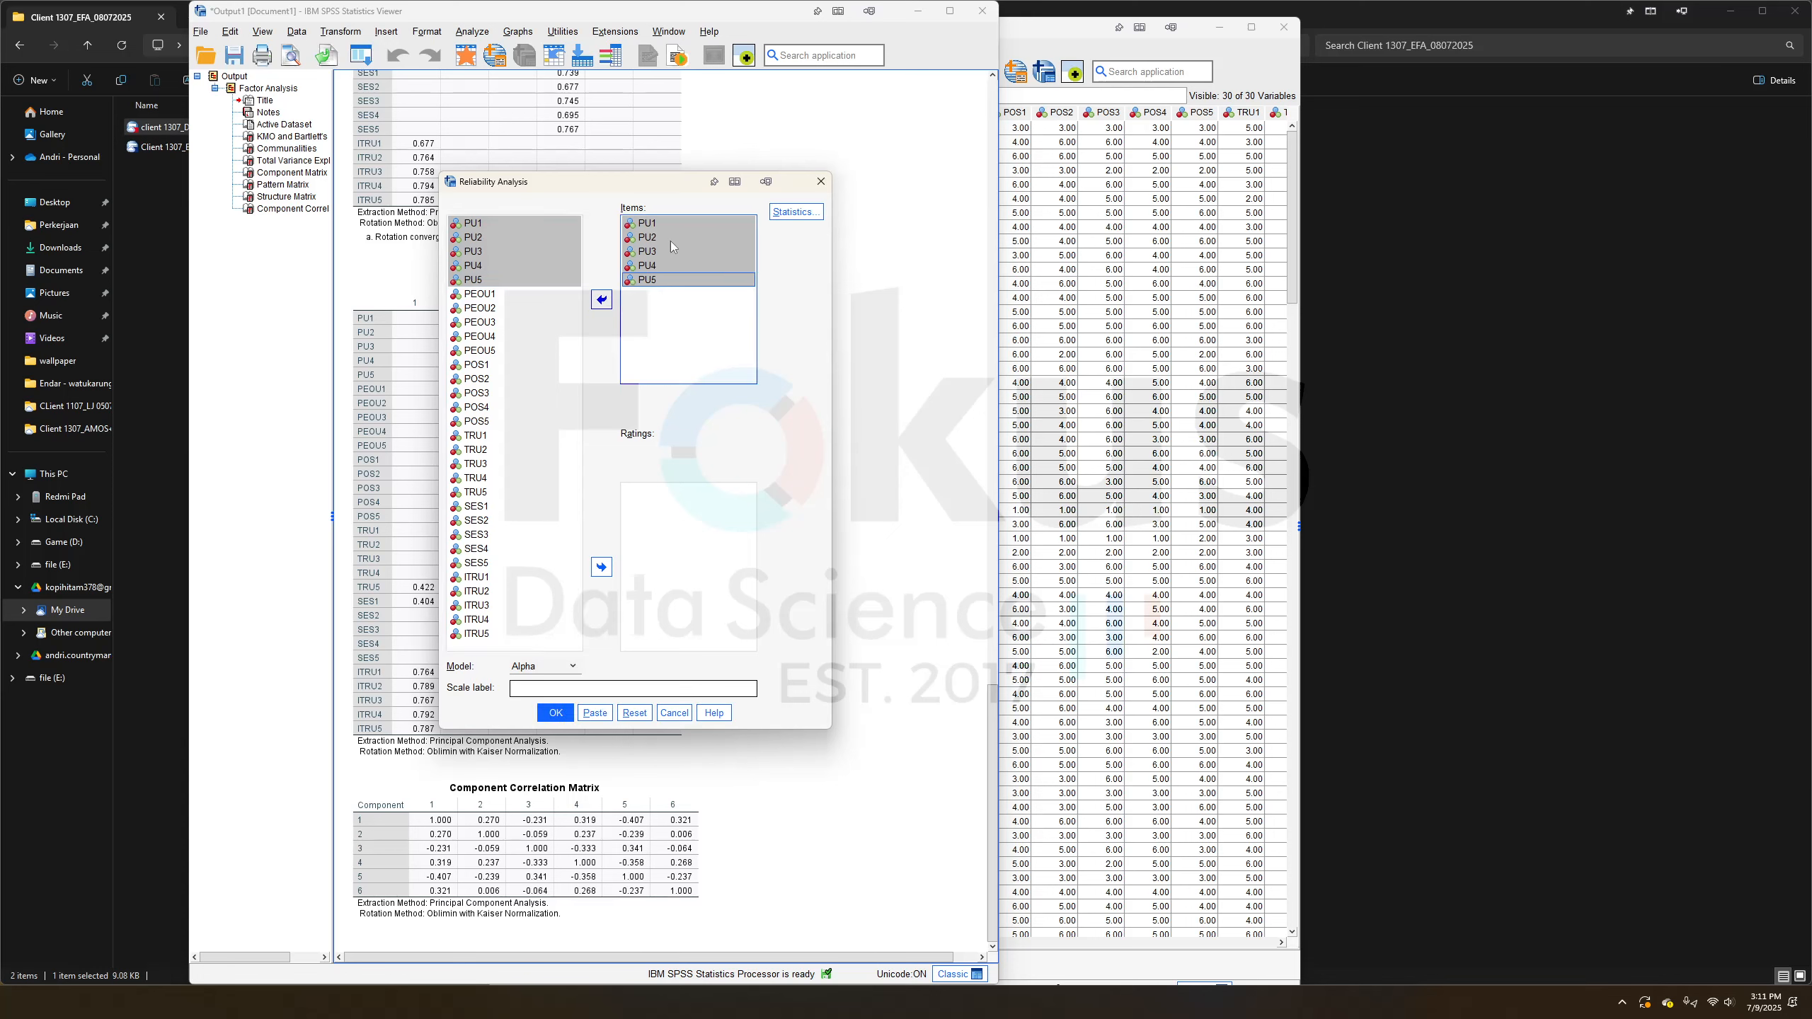
left_click(556, 713)
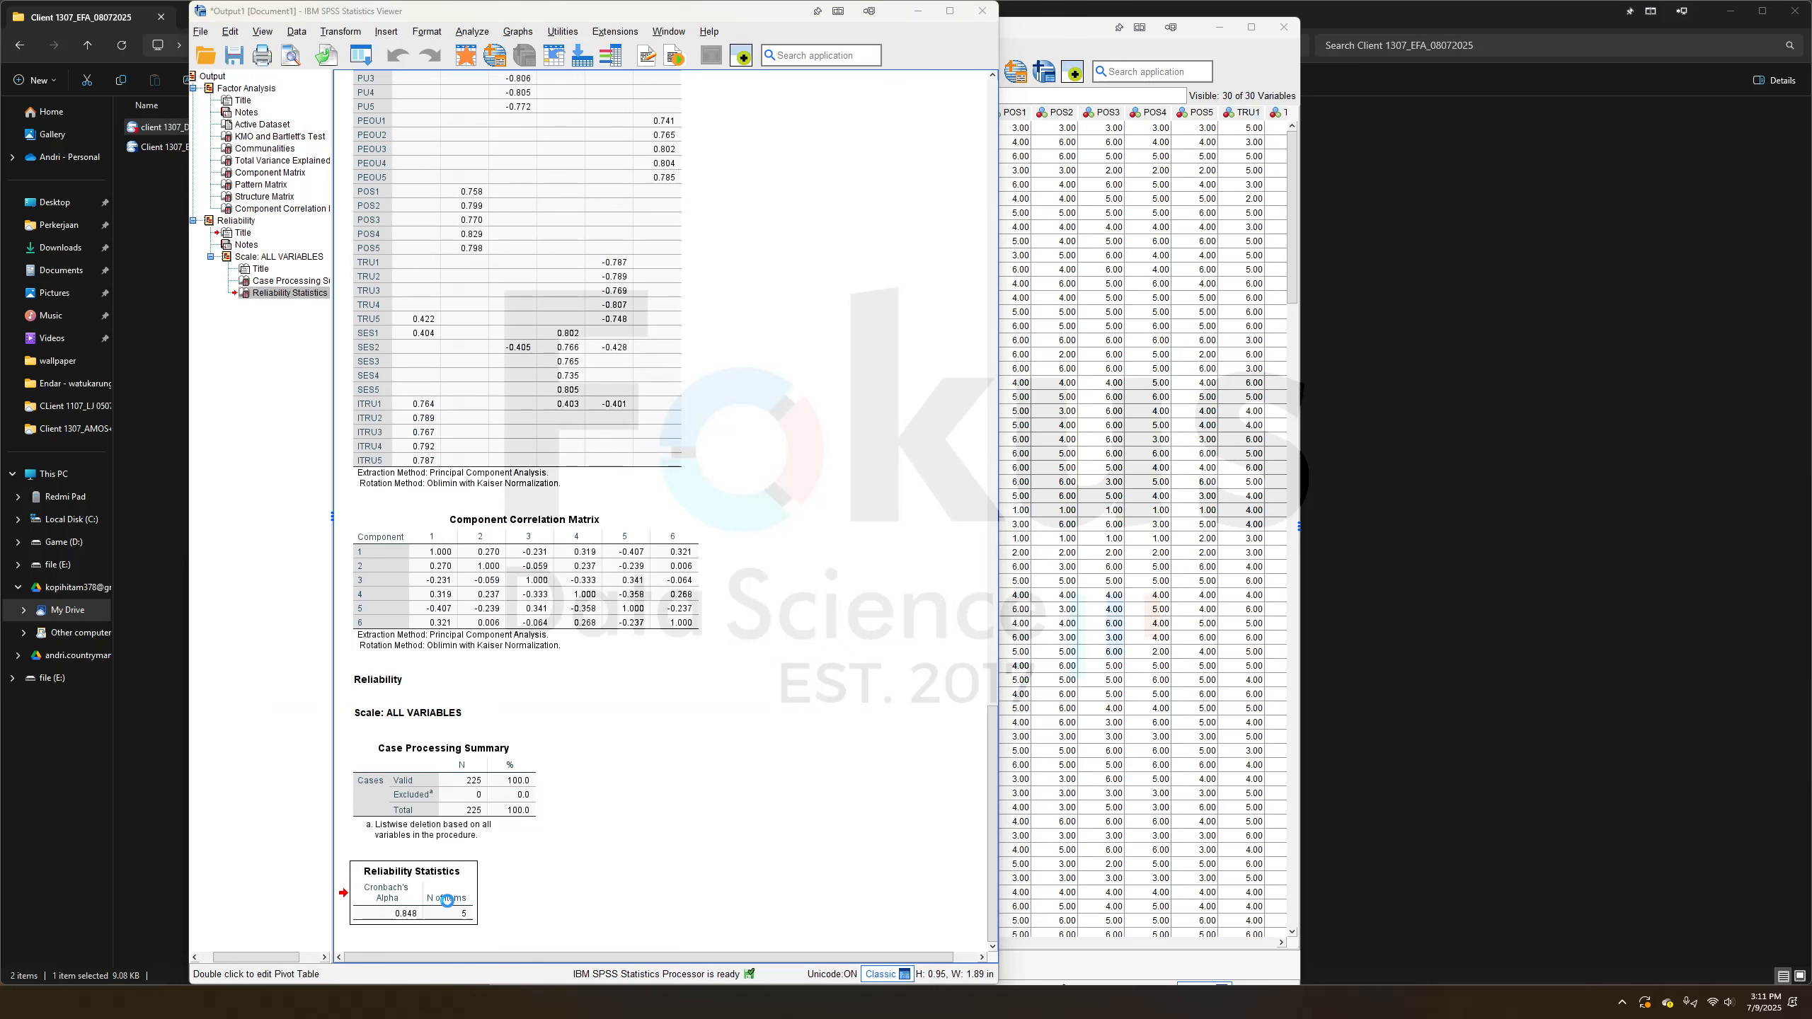
Add PU as a second line to the title of the Reliability Statistics table
double_click(447, 901)
double_click(344, 407)
left_click(356, 406)
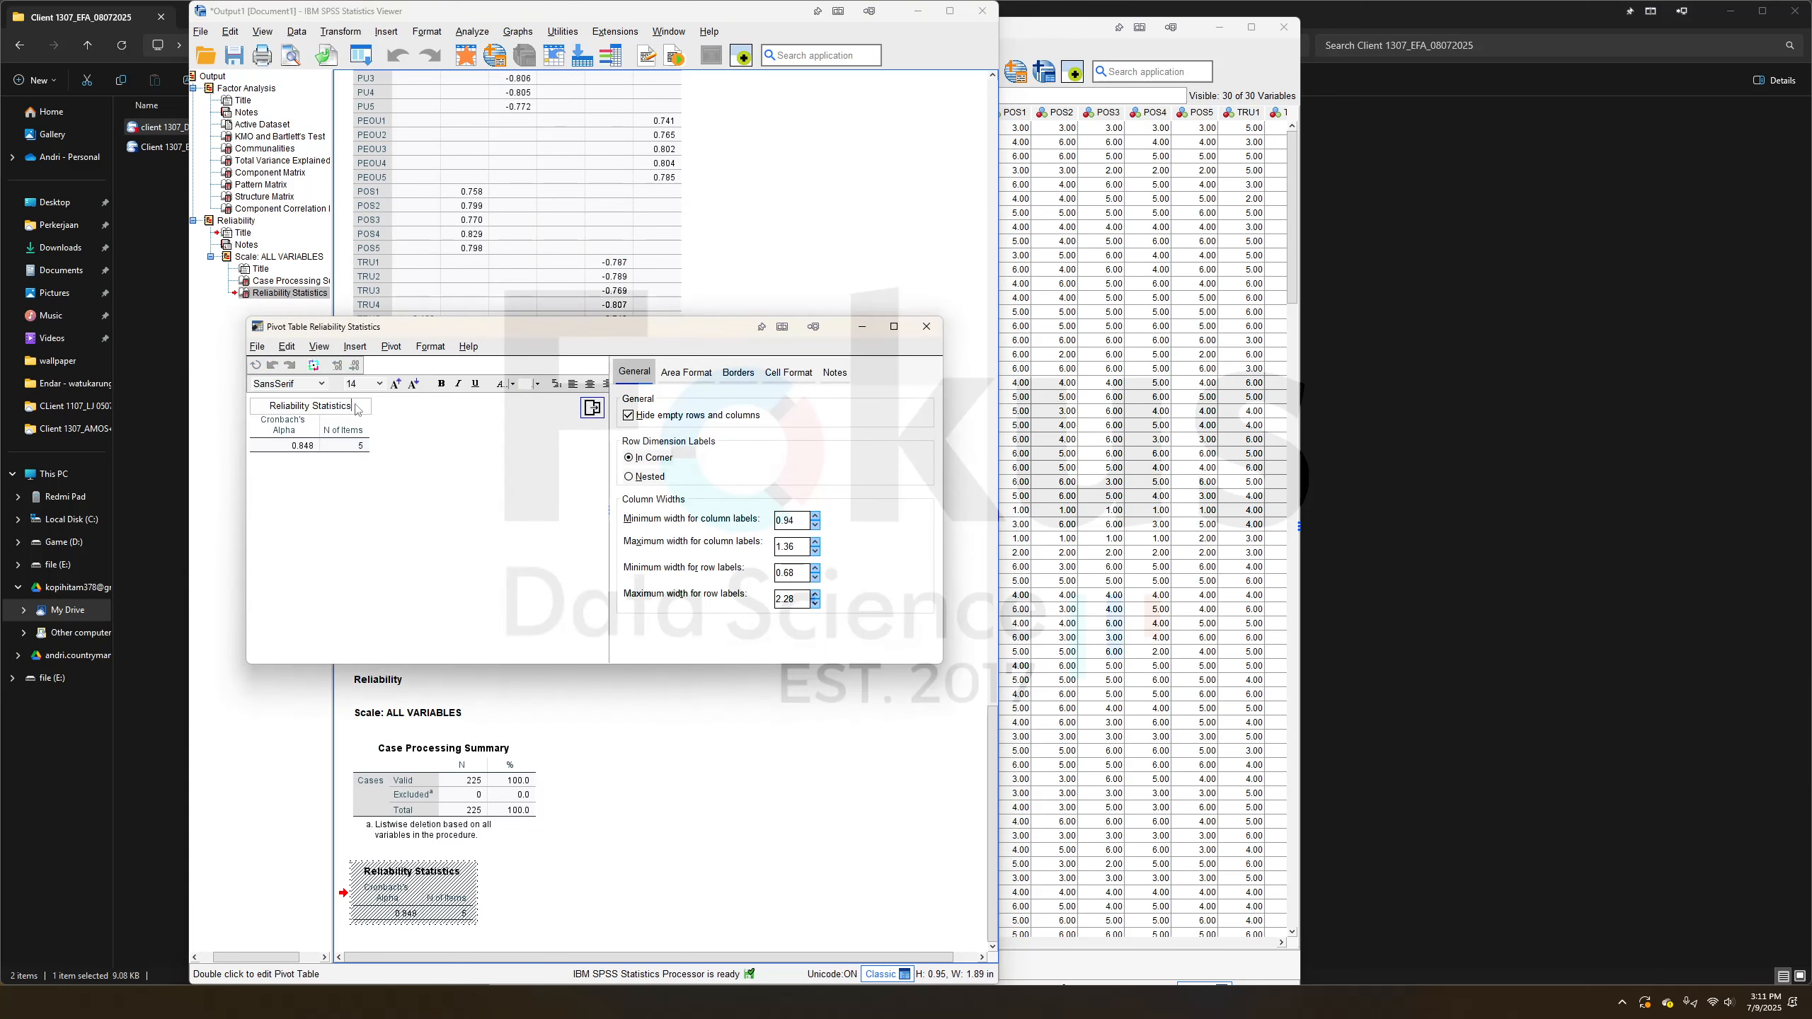
key("ctrl+Return")
type("PU")
key("Return")
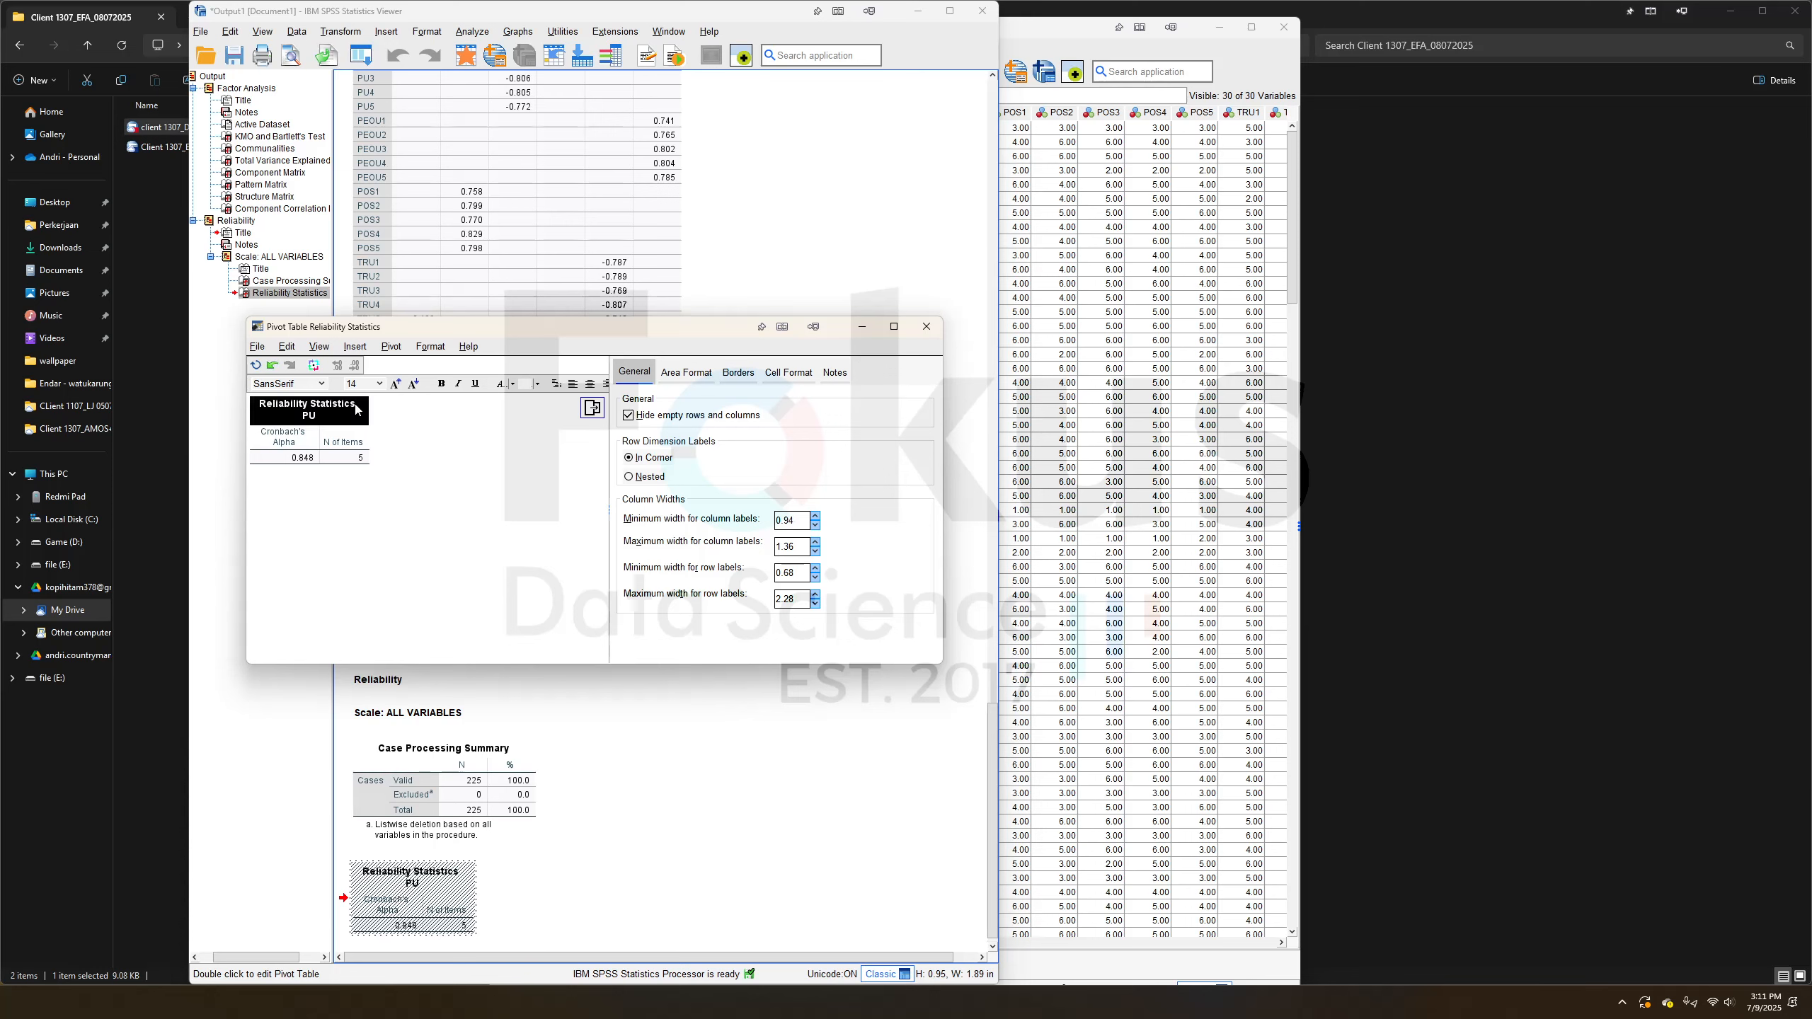
left_click(939, 312)
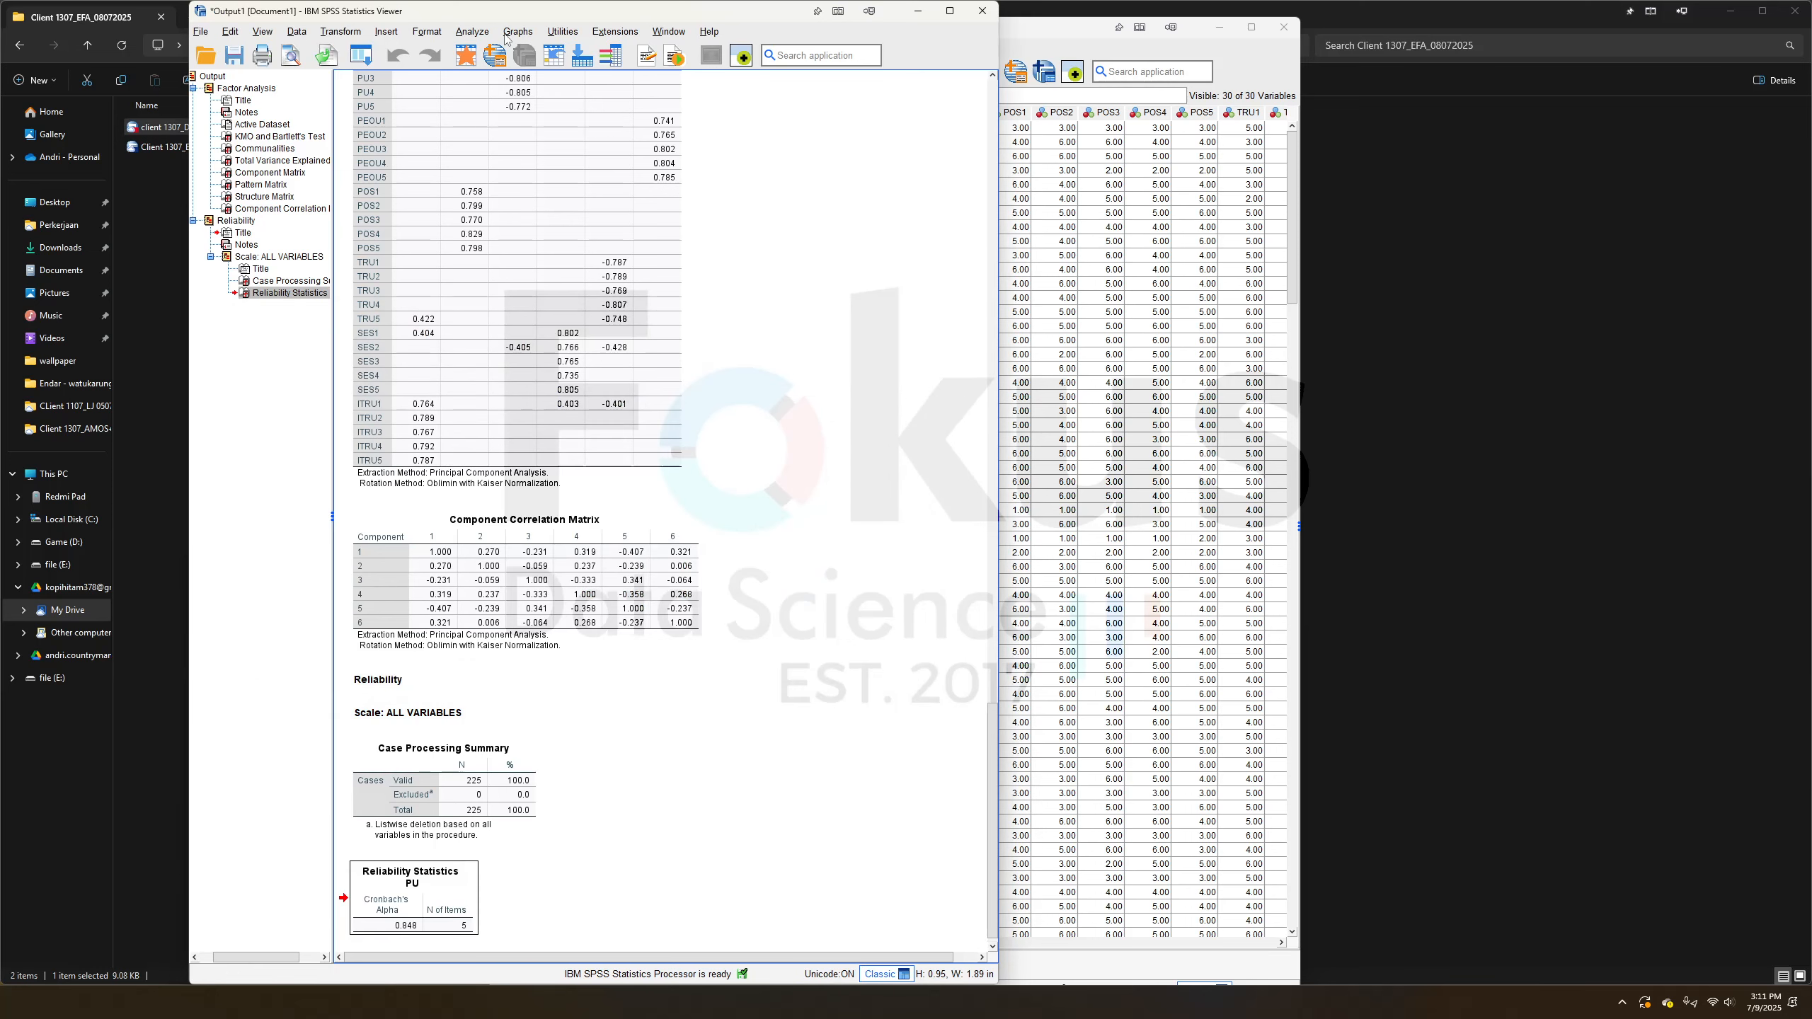
Run a second Alpha reliability analysis with items PEOU1 to PEOU5 instead of the PU items
left_click(471, 31)
mouse_move(524, 332)
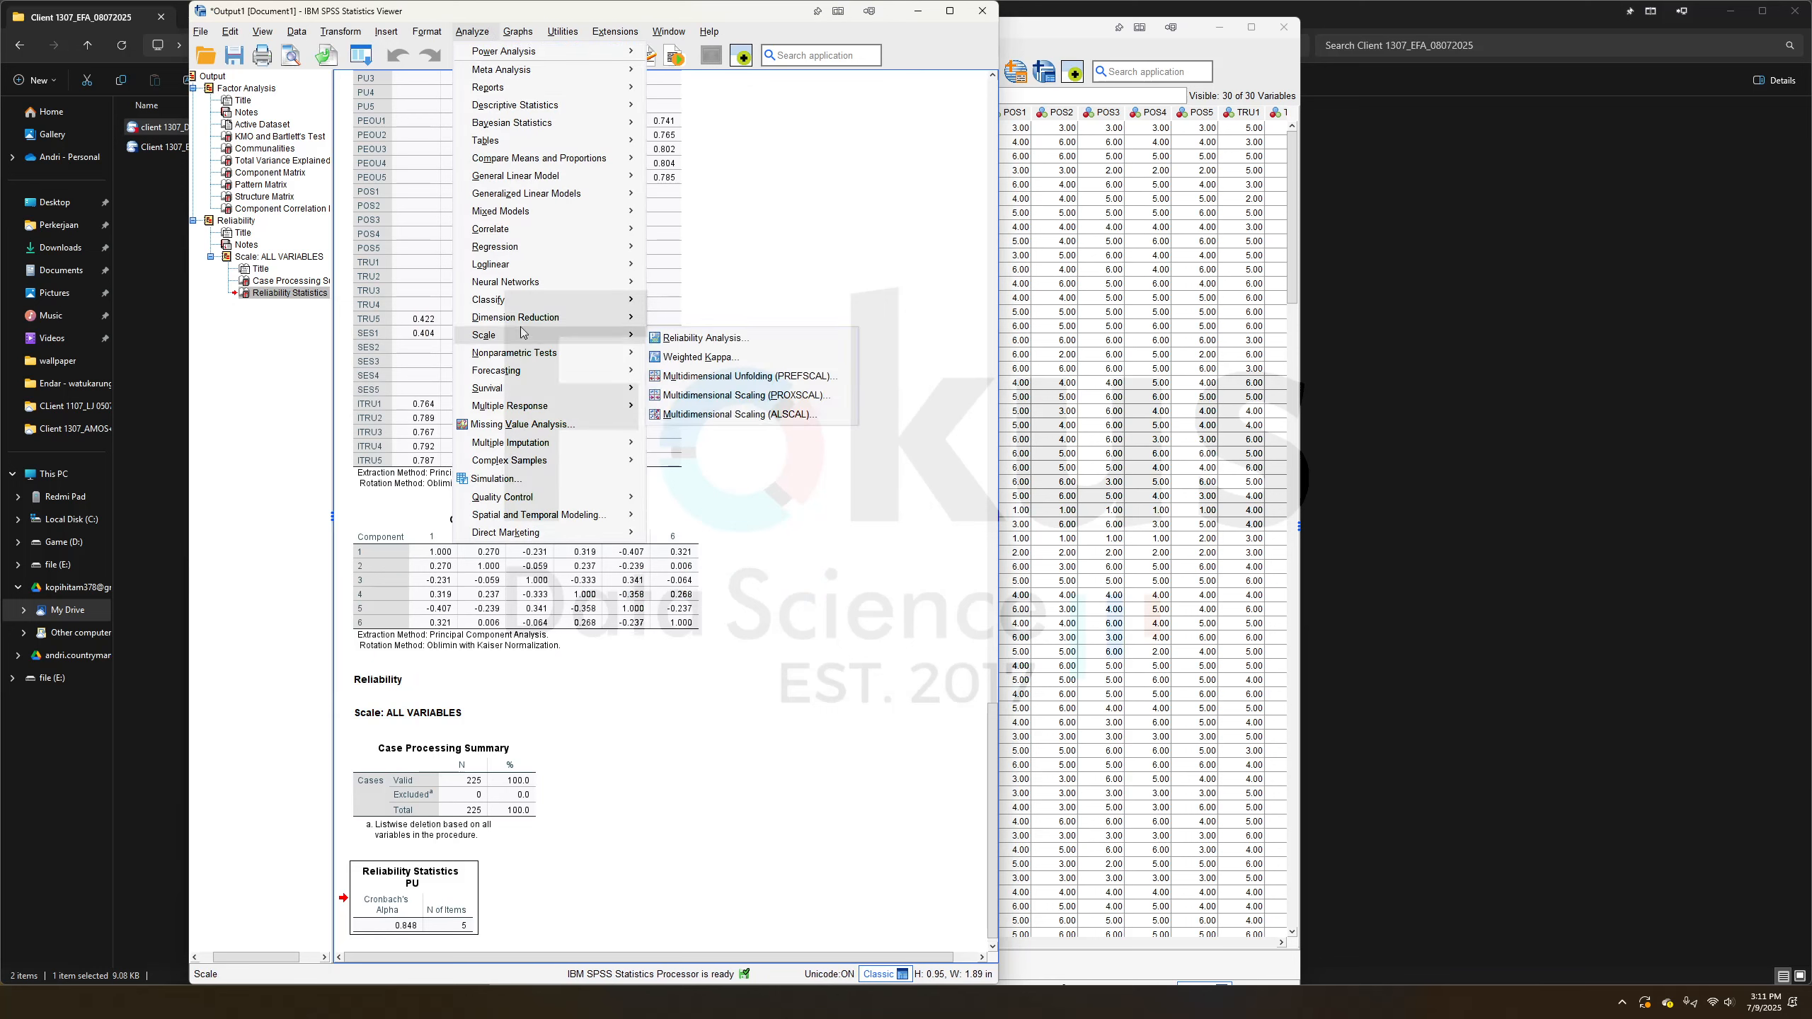
left_click(657, 337)
left_click_drag(642, 223, 642, 279)
left_click(601, 300)
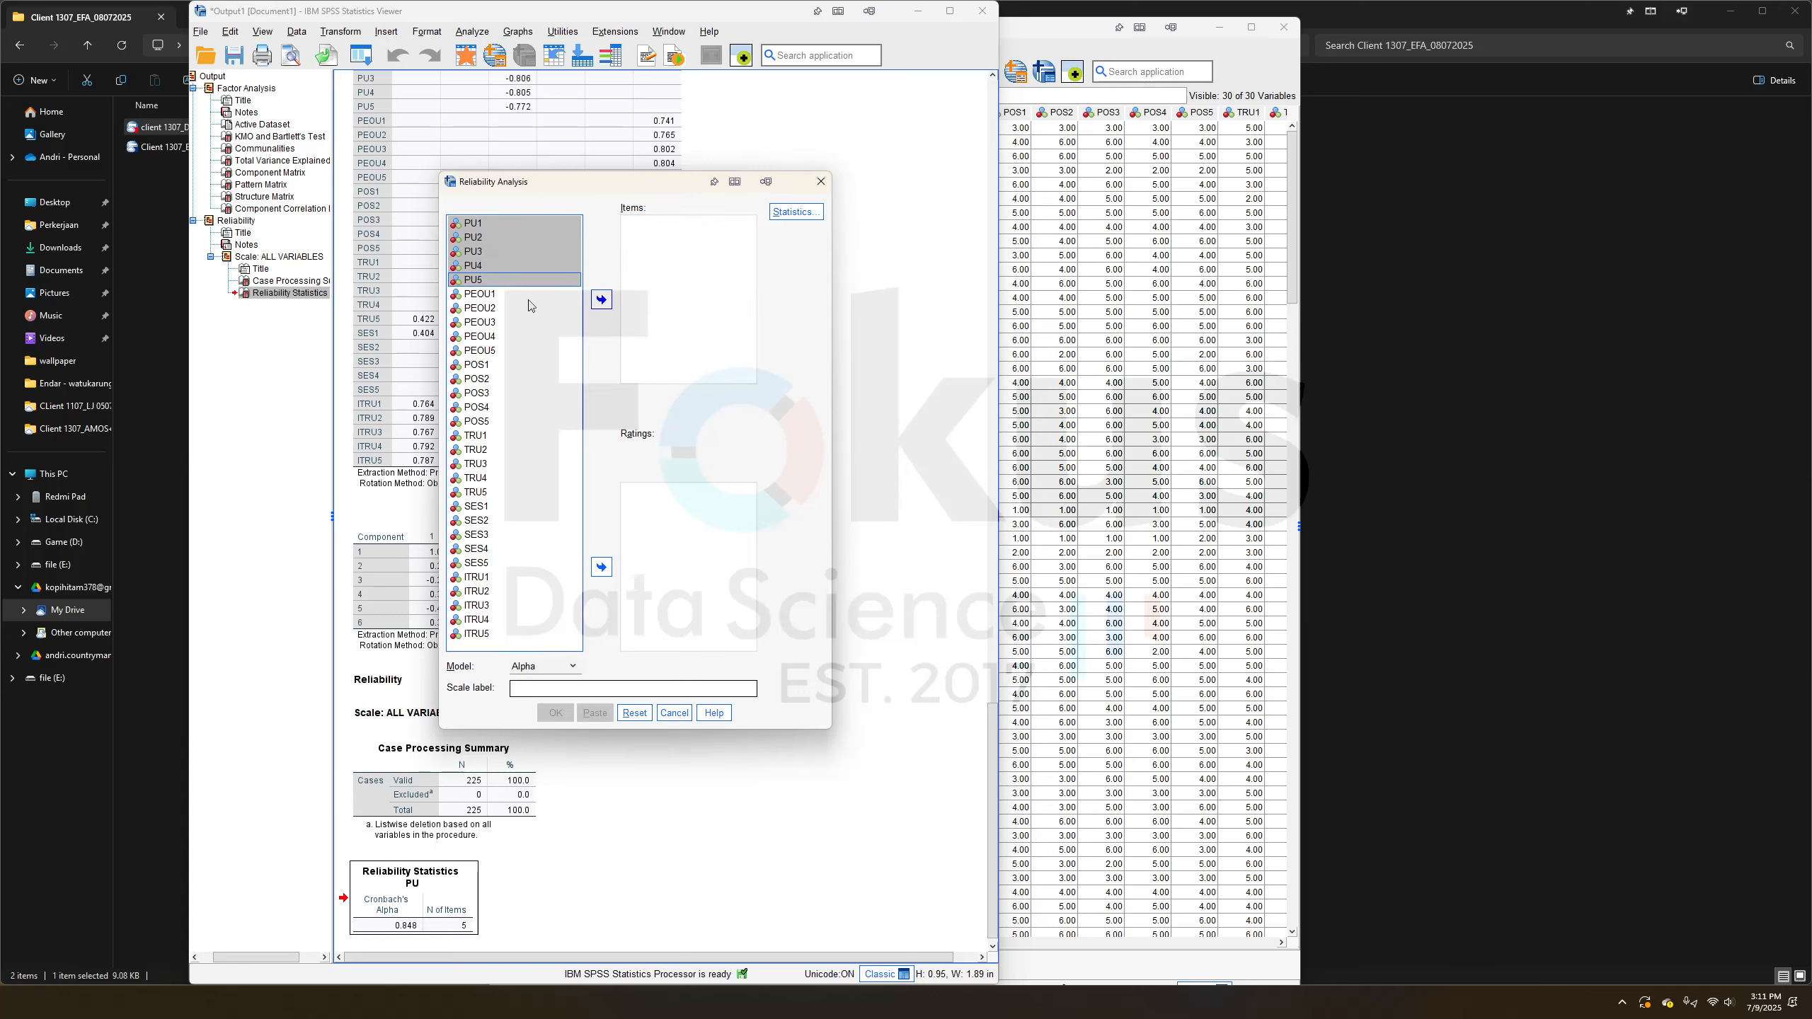
left_click(529, 294)
left_click(528, 351, "shift")
left_click(601, 300)
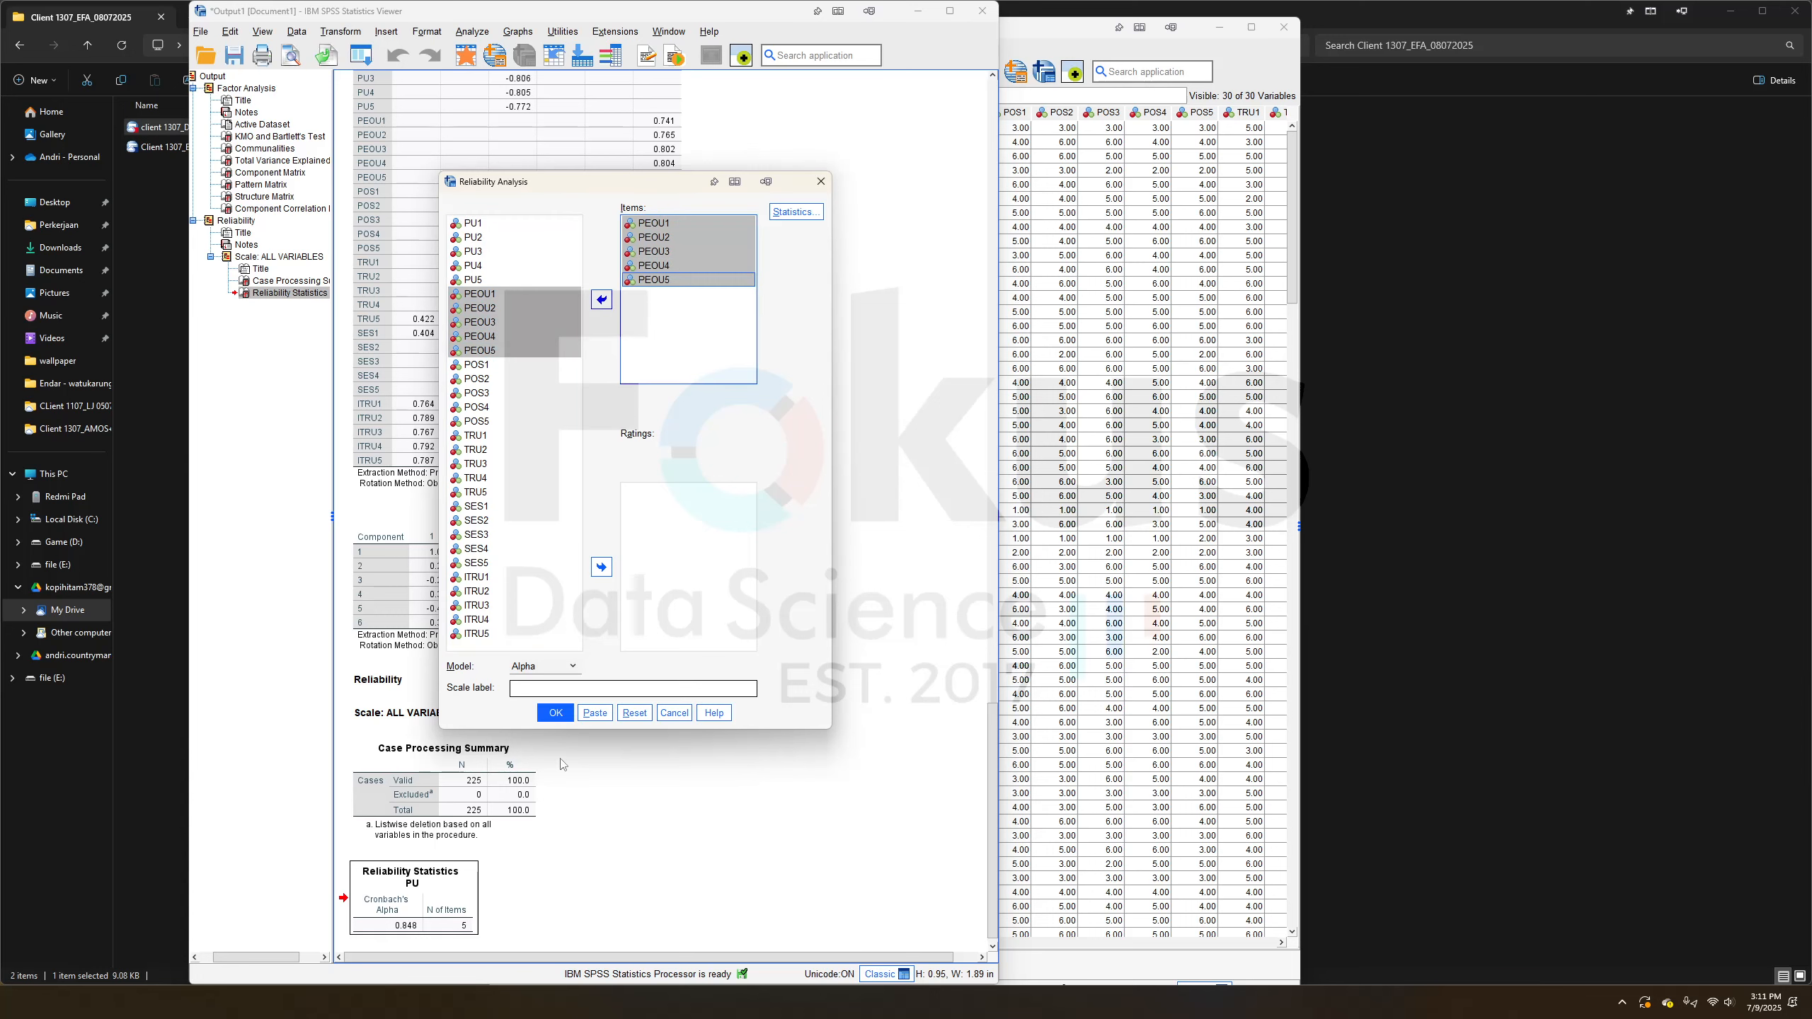
left_click(555, 712)
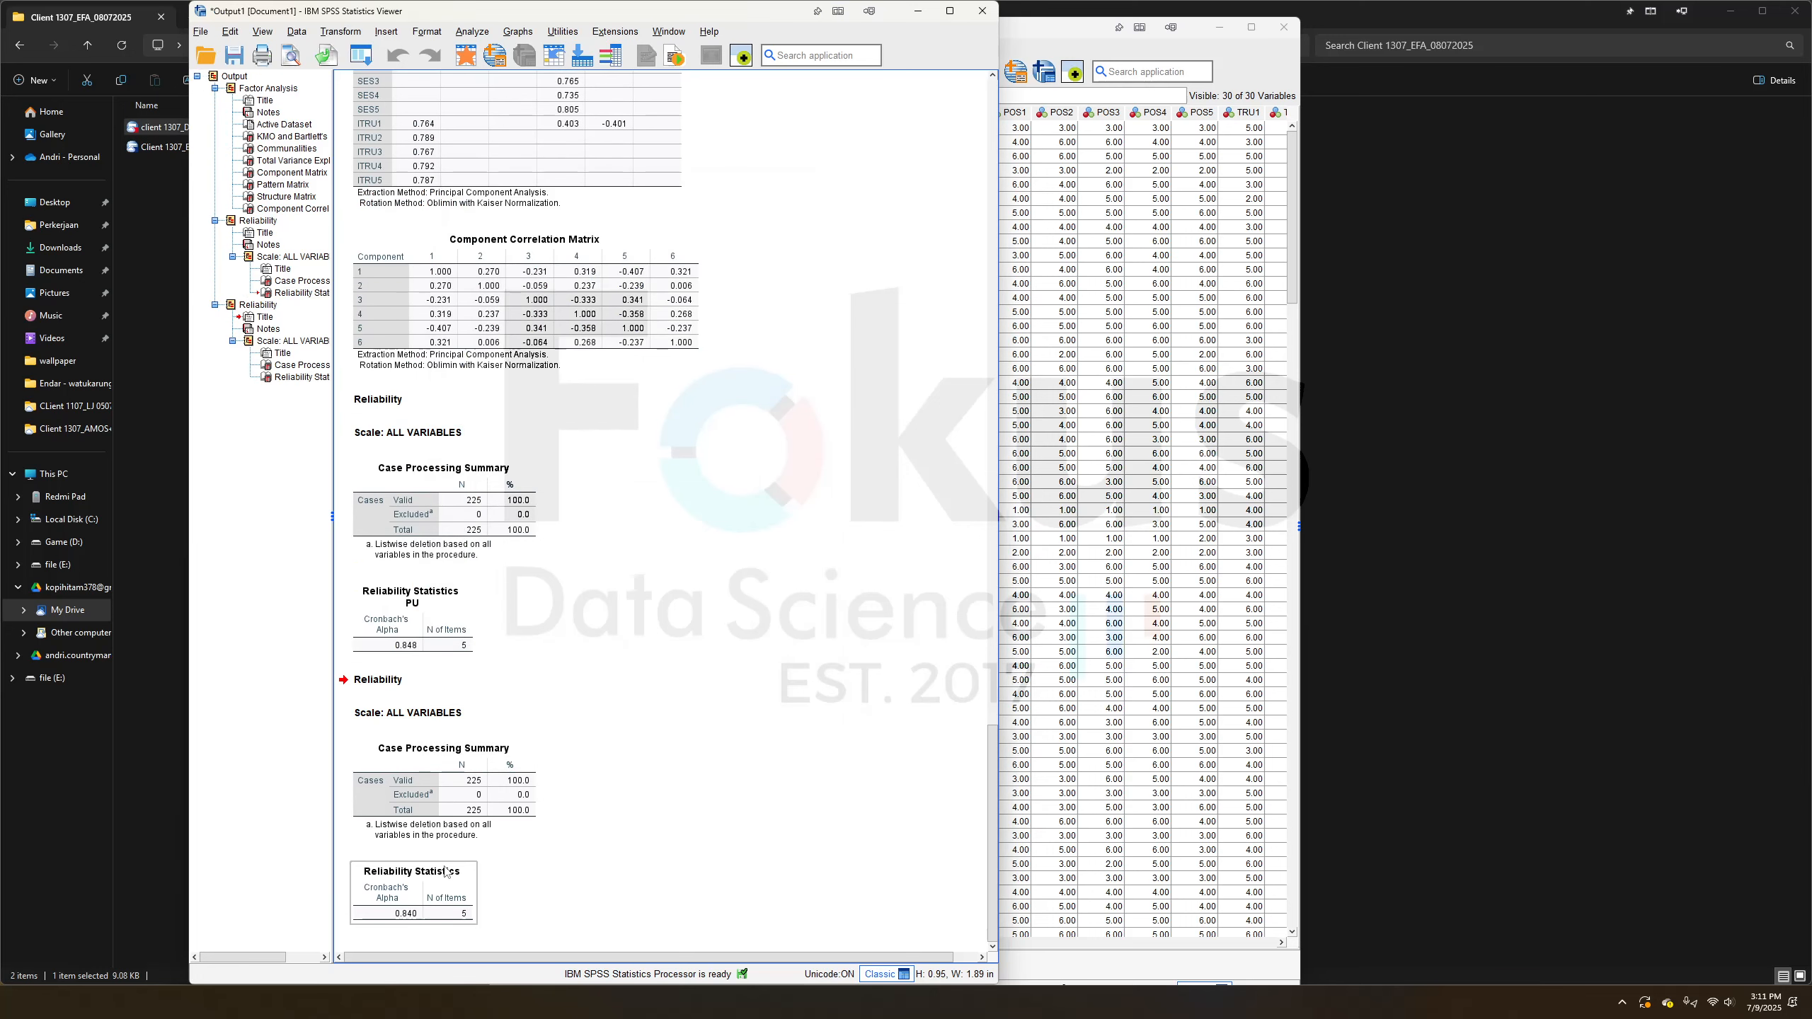
Review the factor and reliability output, and switch to the Word interpretation document to view its KMO and Bartlett's Test table
scroll(713, 371, "up", 15)
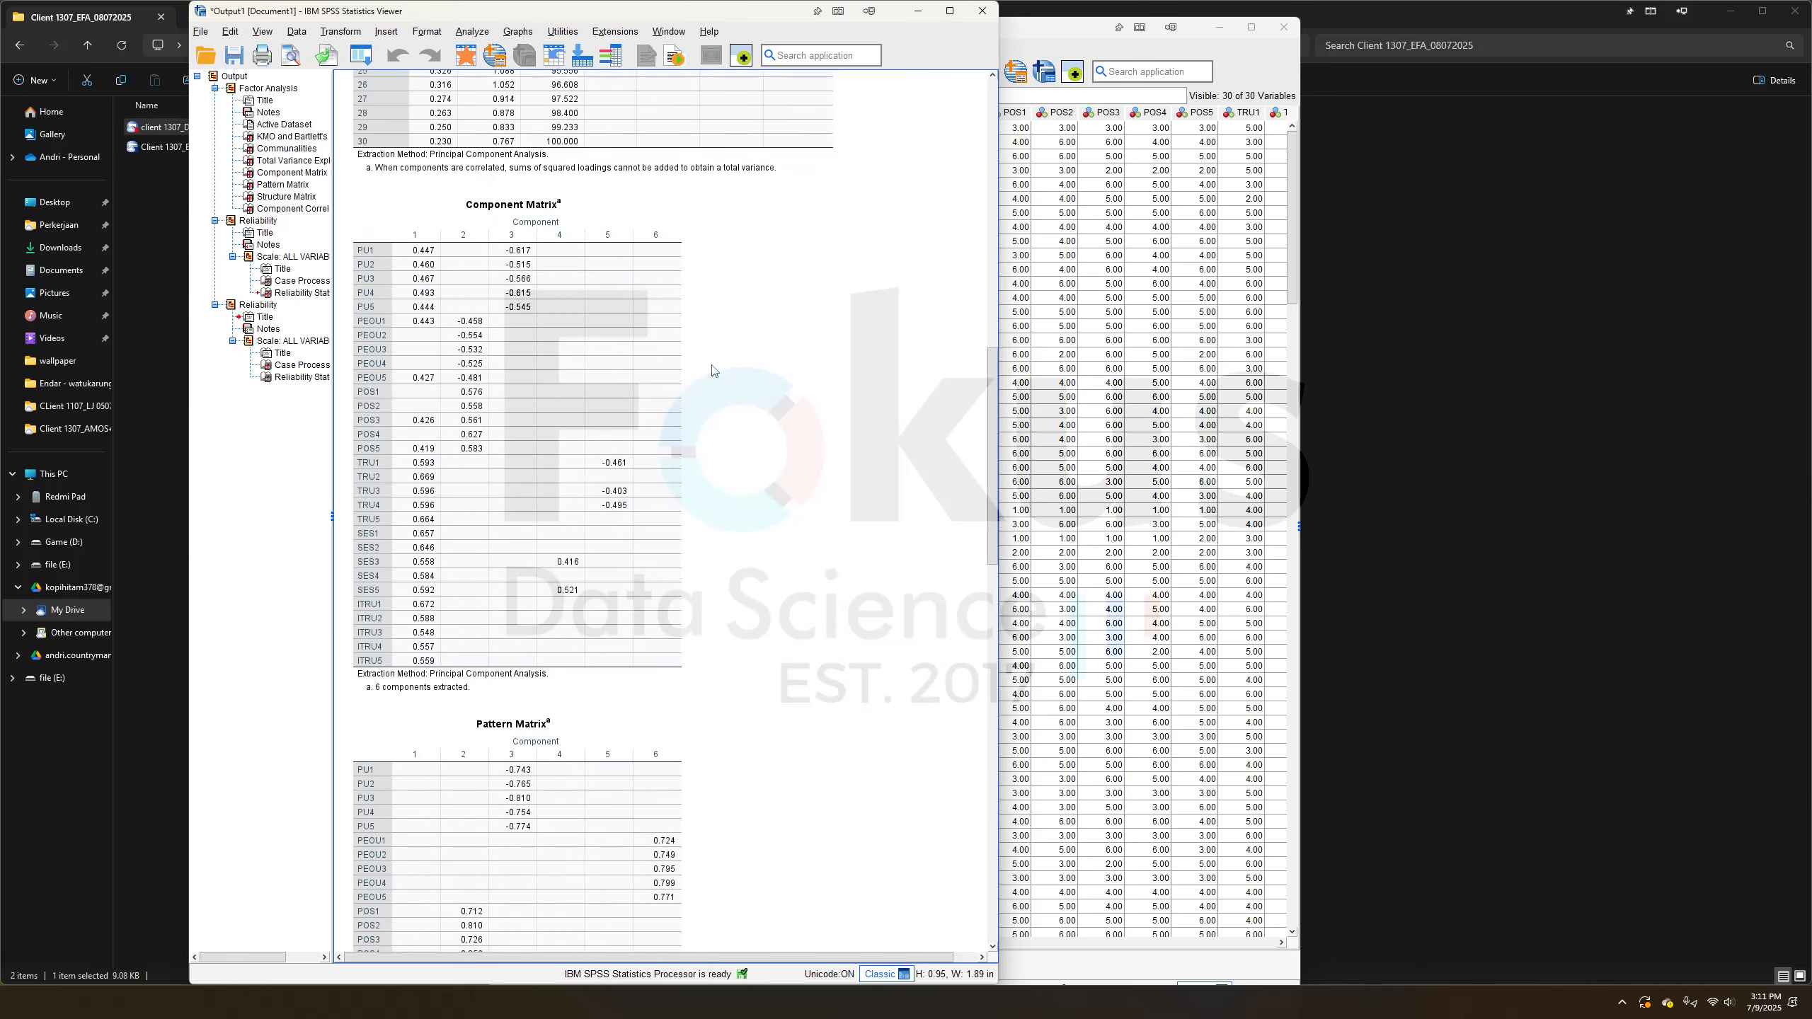
scroll(714, 371, "up", 5)
scroll(715, 414, "down", 20)
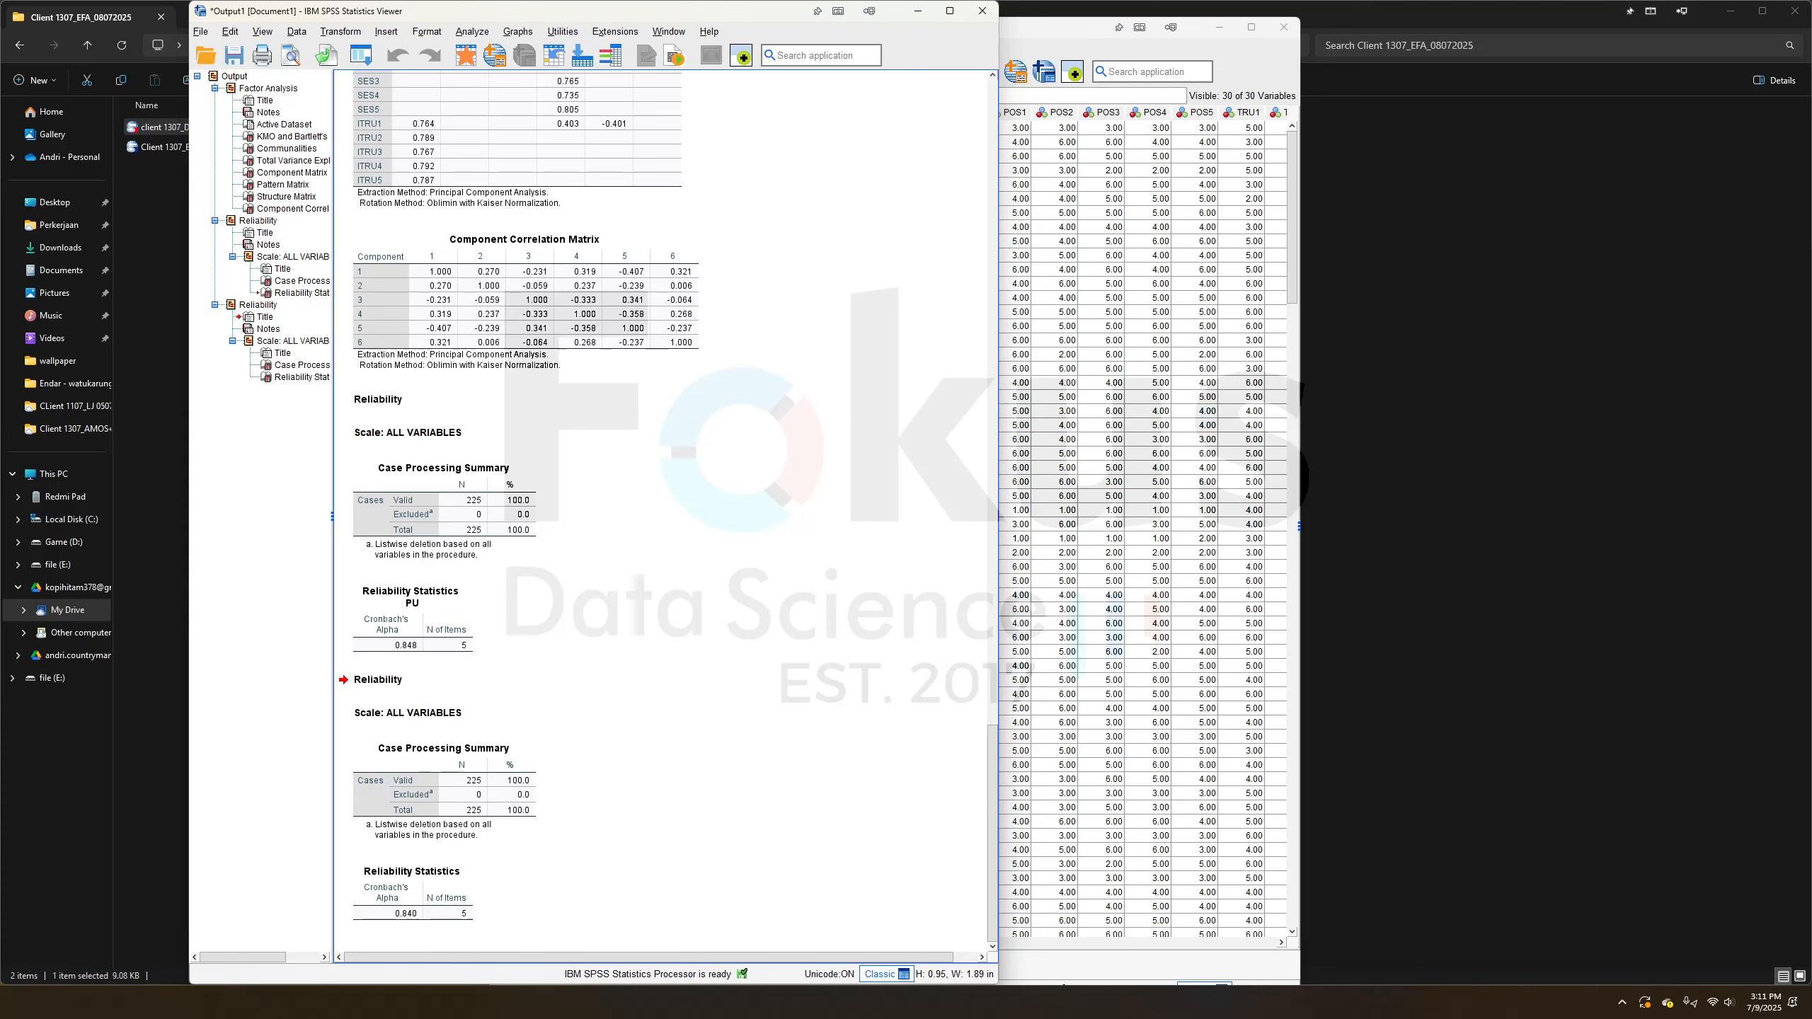
key("alt+Tab")
scroll(1287, 495, "up", 15)
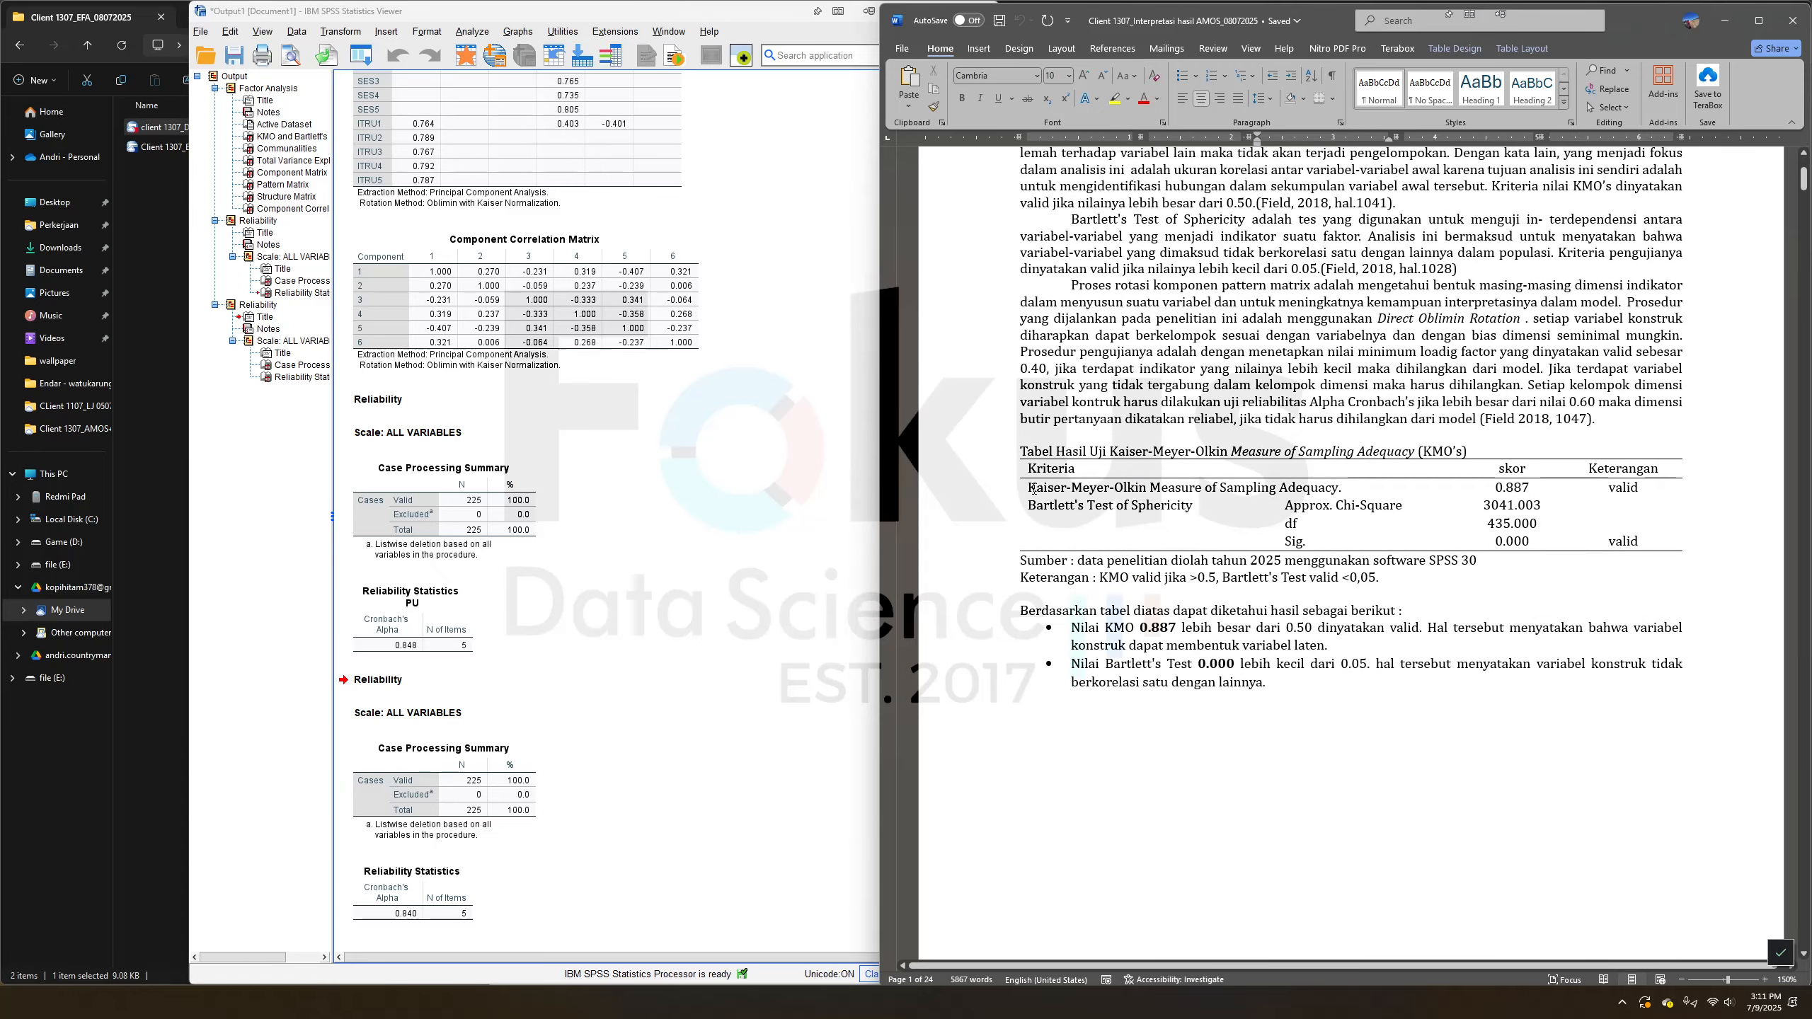
Compare the KMO and Bartlett's Test values and their written interpretation in the Word document with the matching SPSS output table
left_click_drag(1032, 489, 1498, 478)
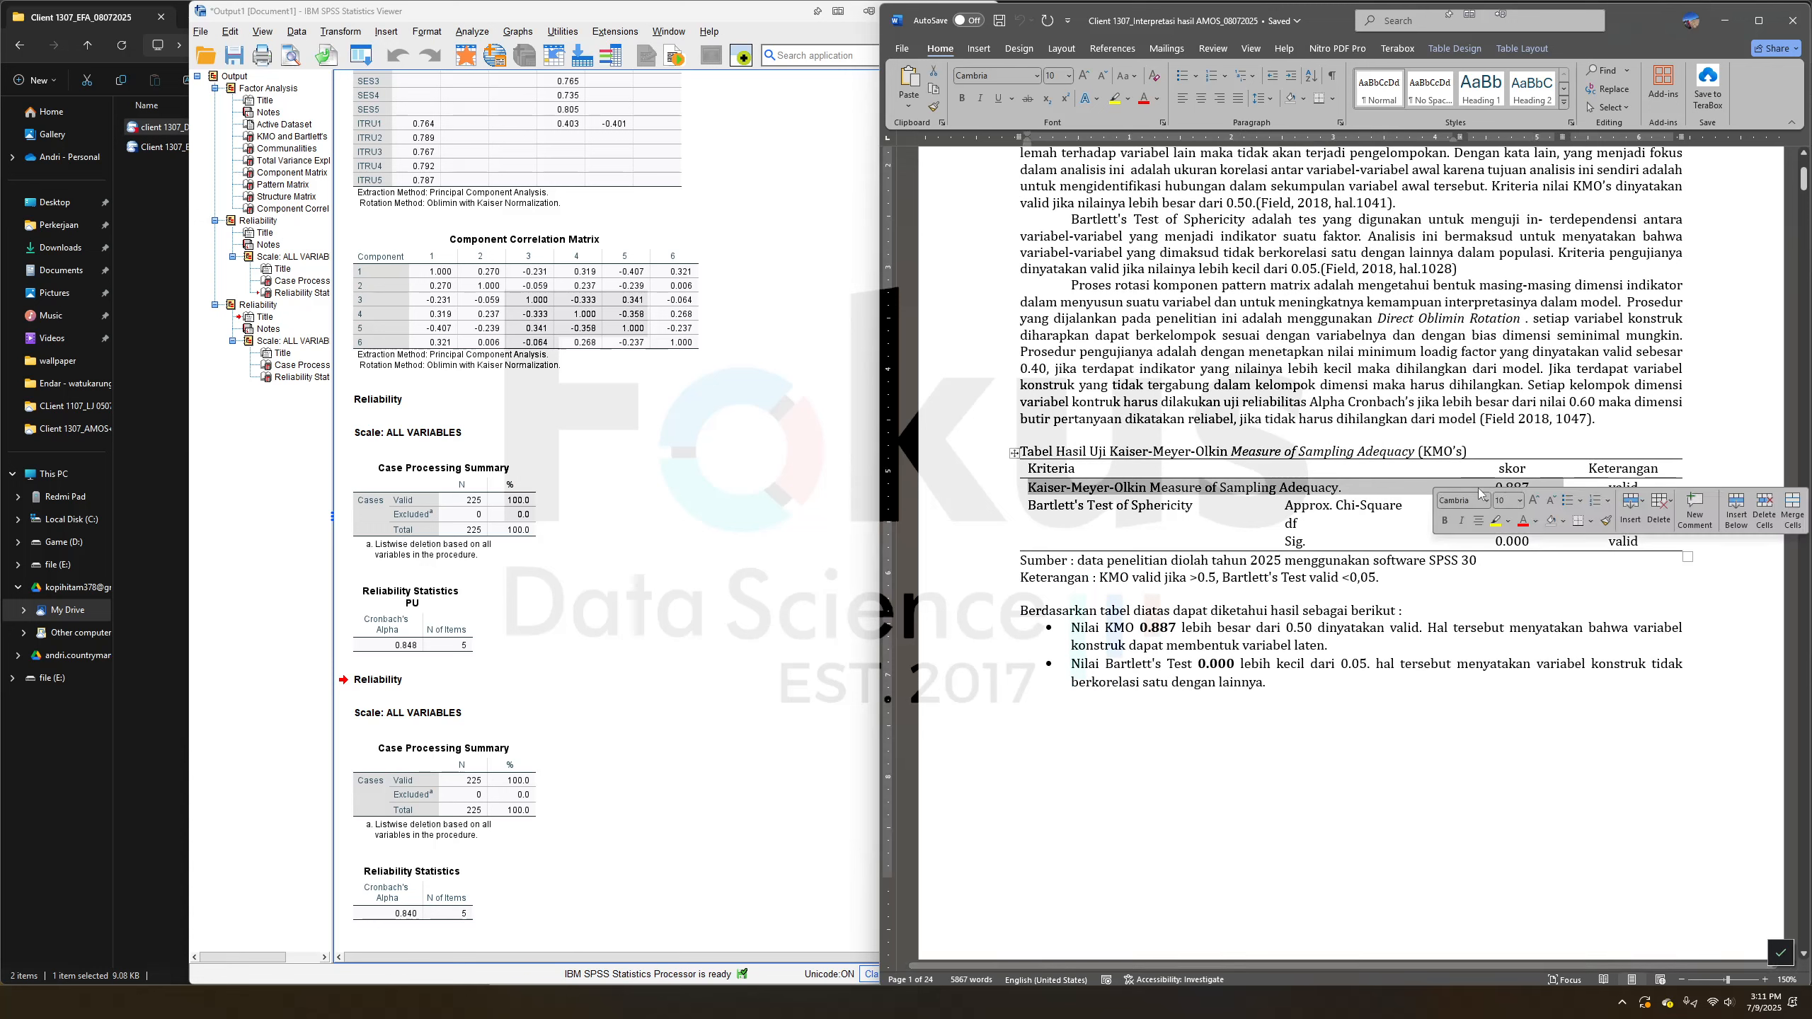
left_click(1490, 401)
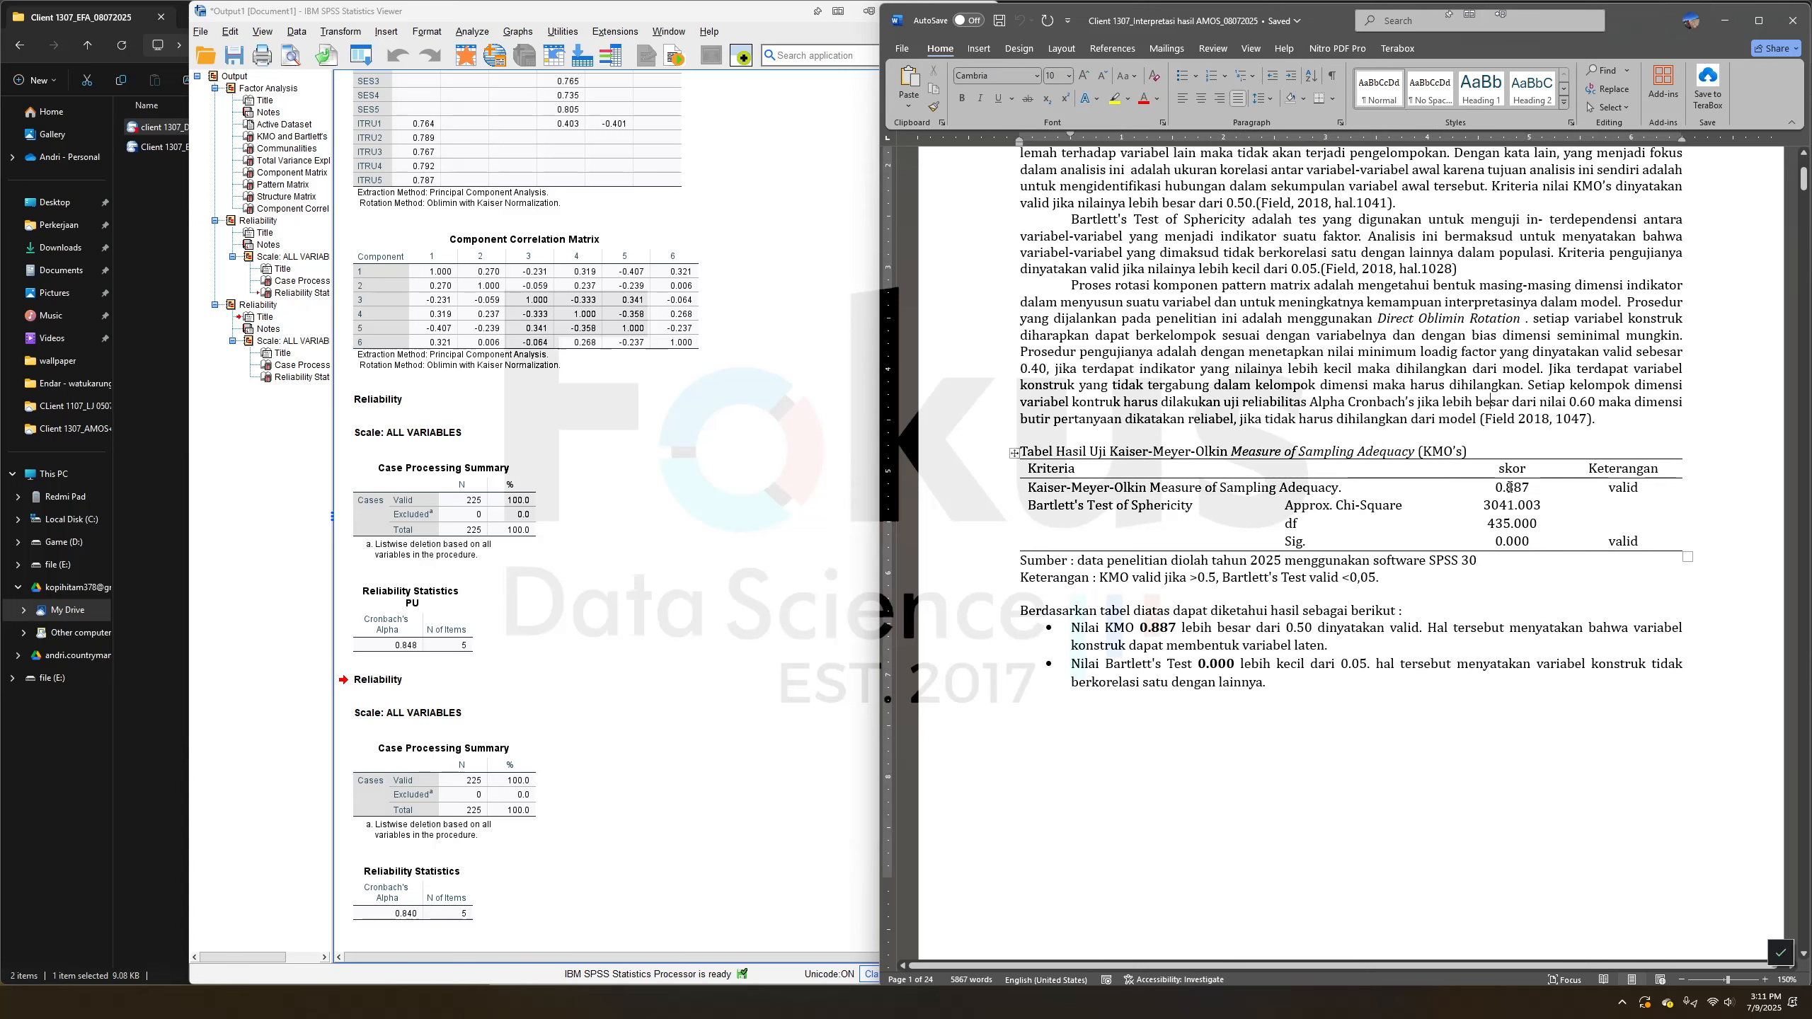
left_click(1508, 487)
scroll(547, 451, "up", 20)
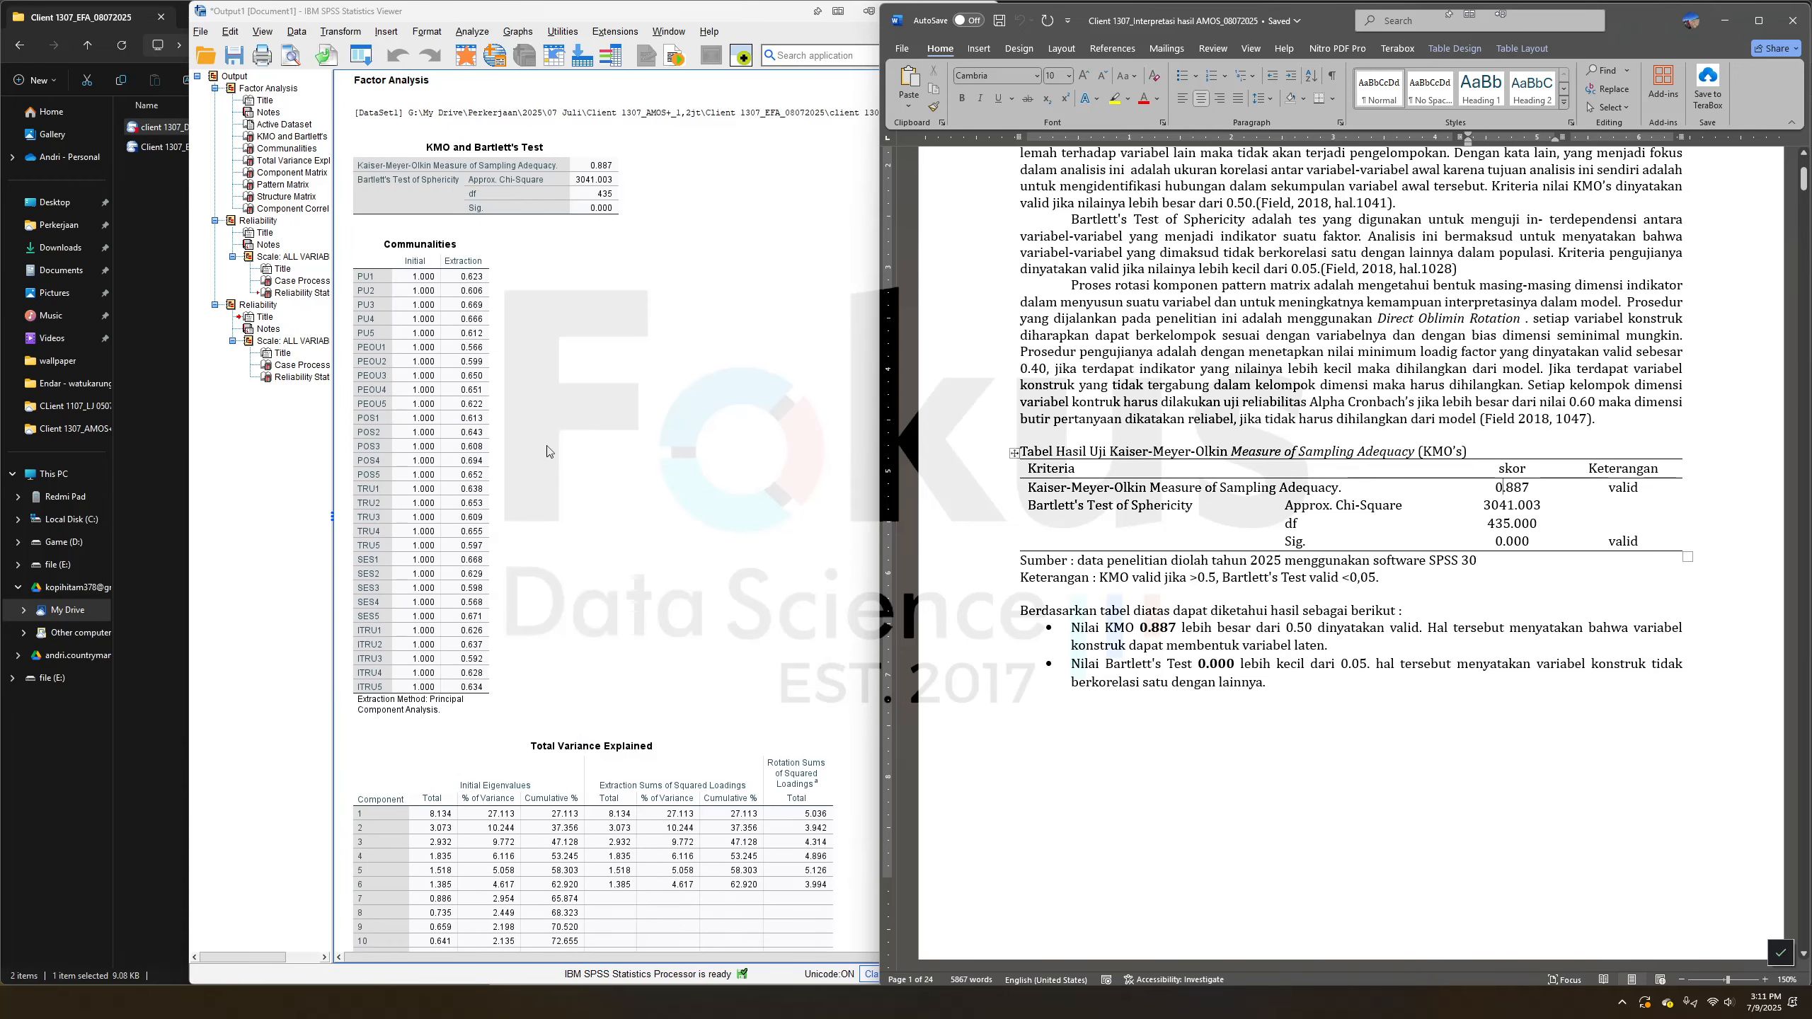
left_click(385, 167)
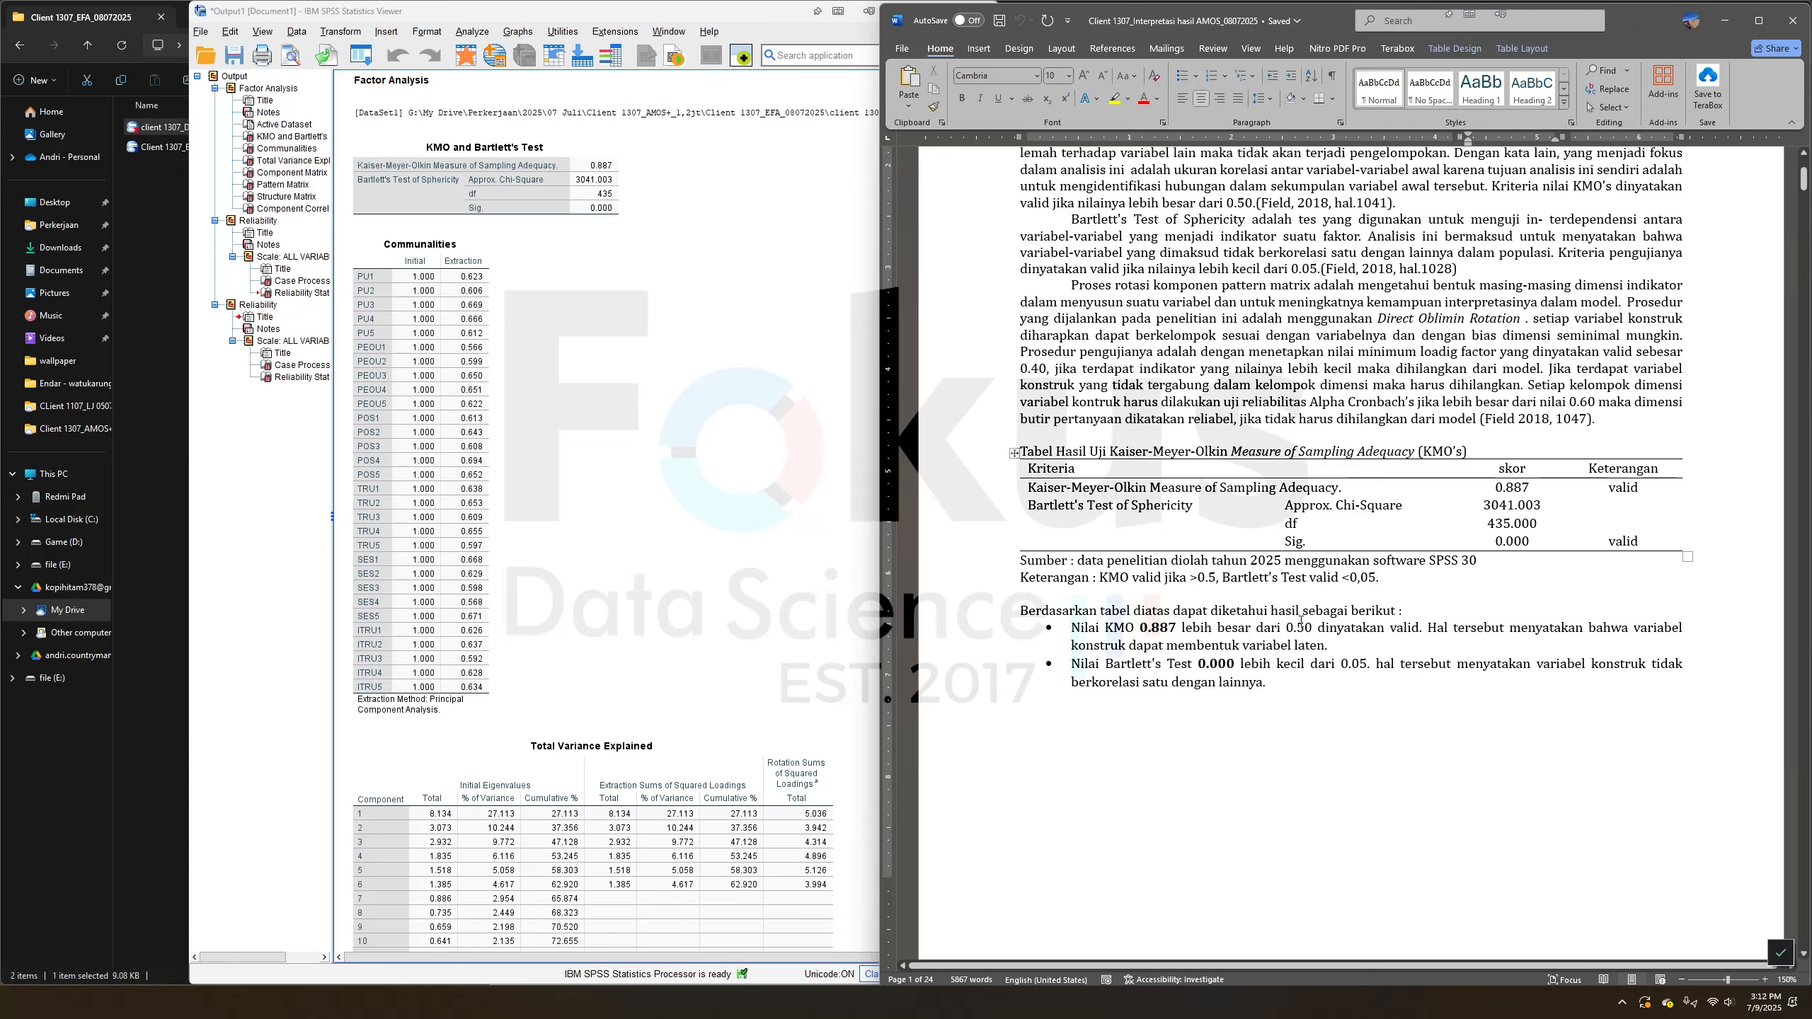
left_click(1301, 622)
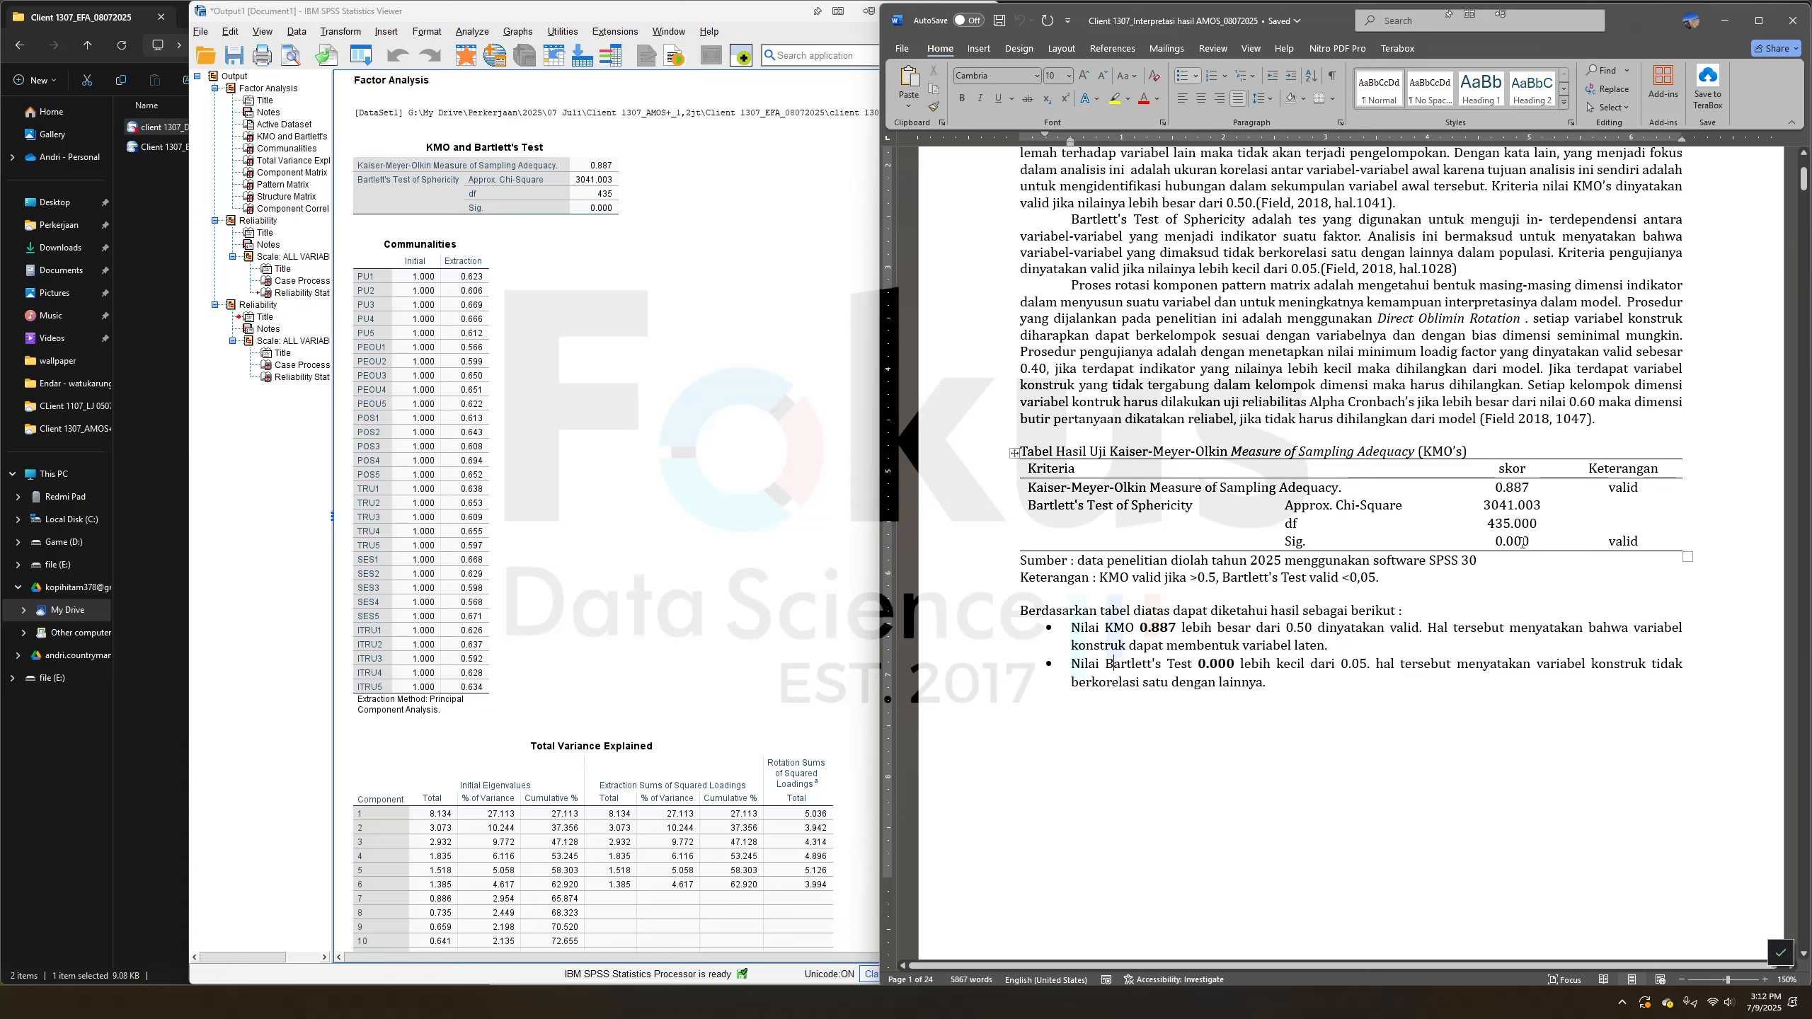
left_click_drag(1494, 540, 1529, 542)
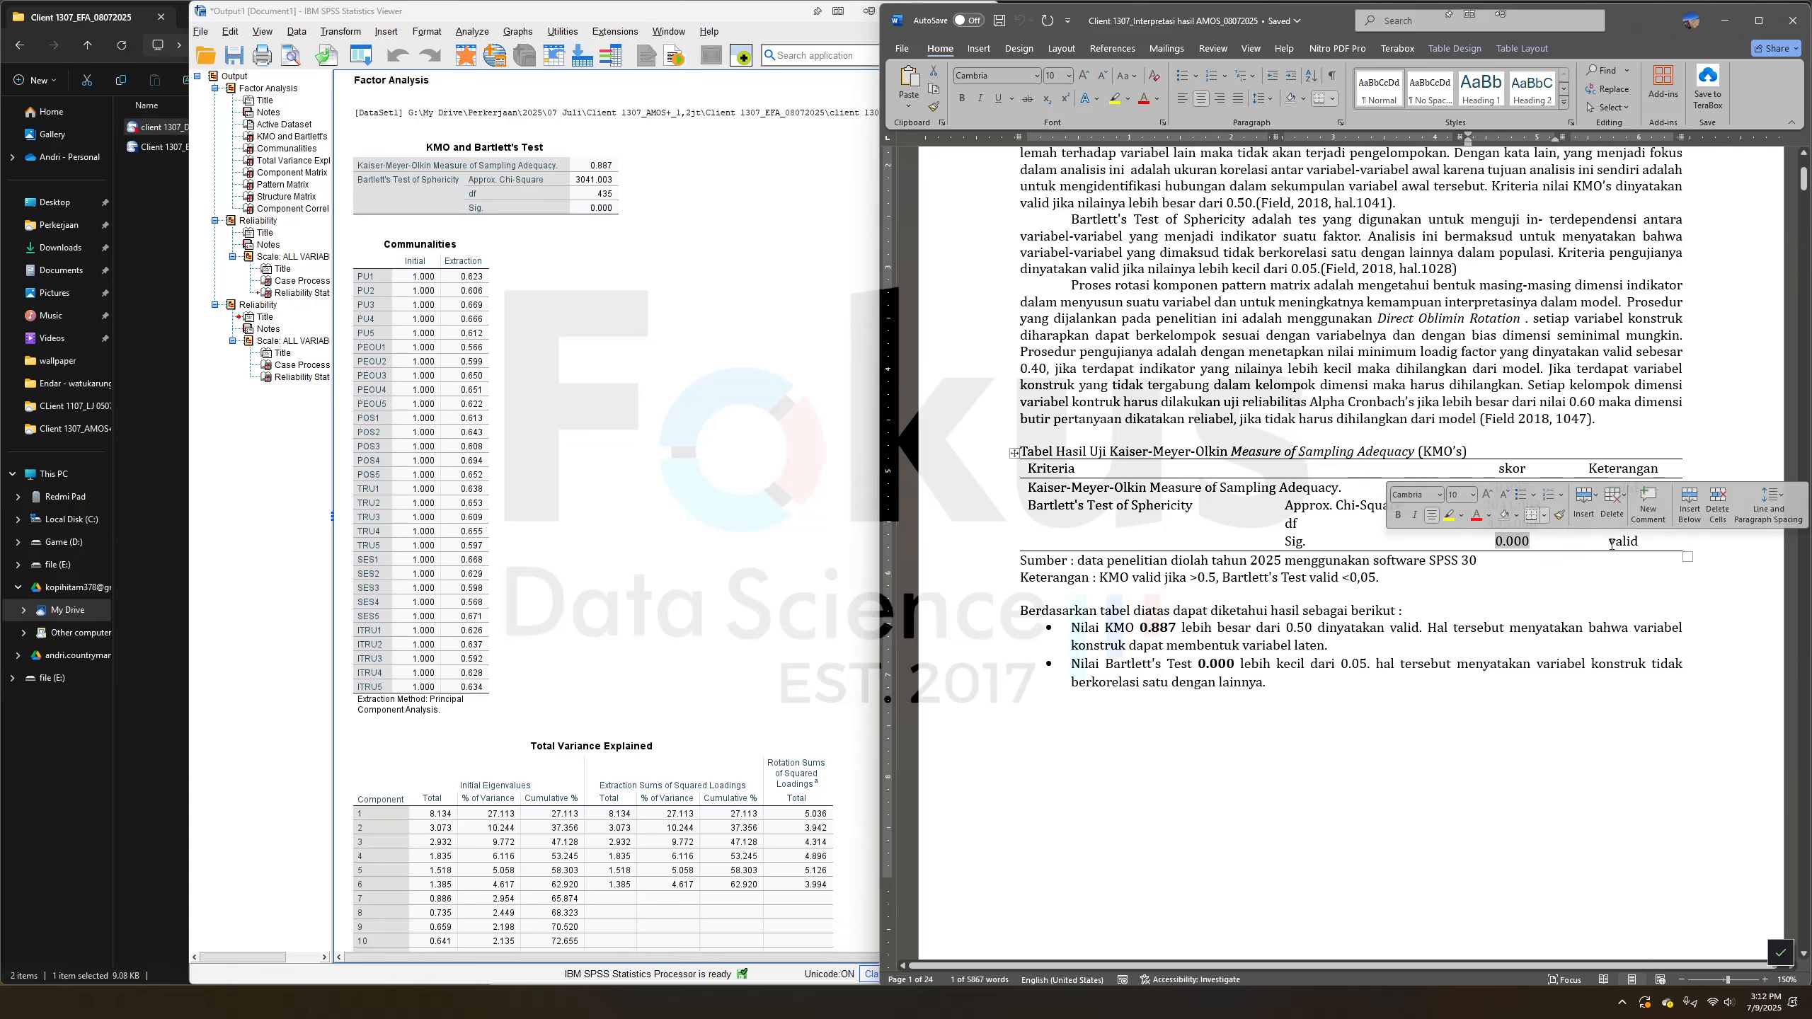
left_click(1491, 539)
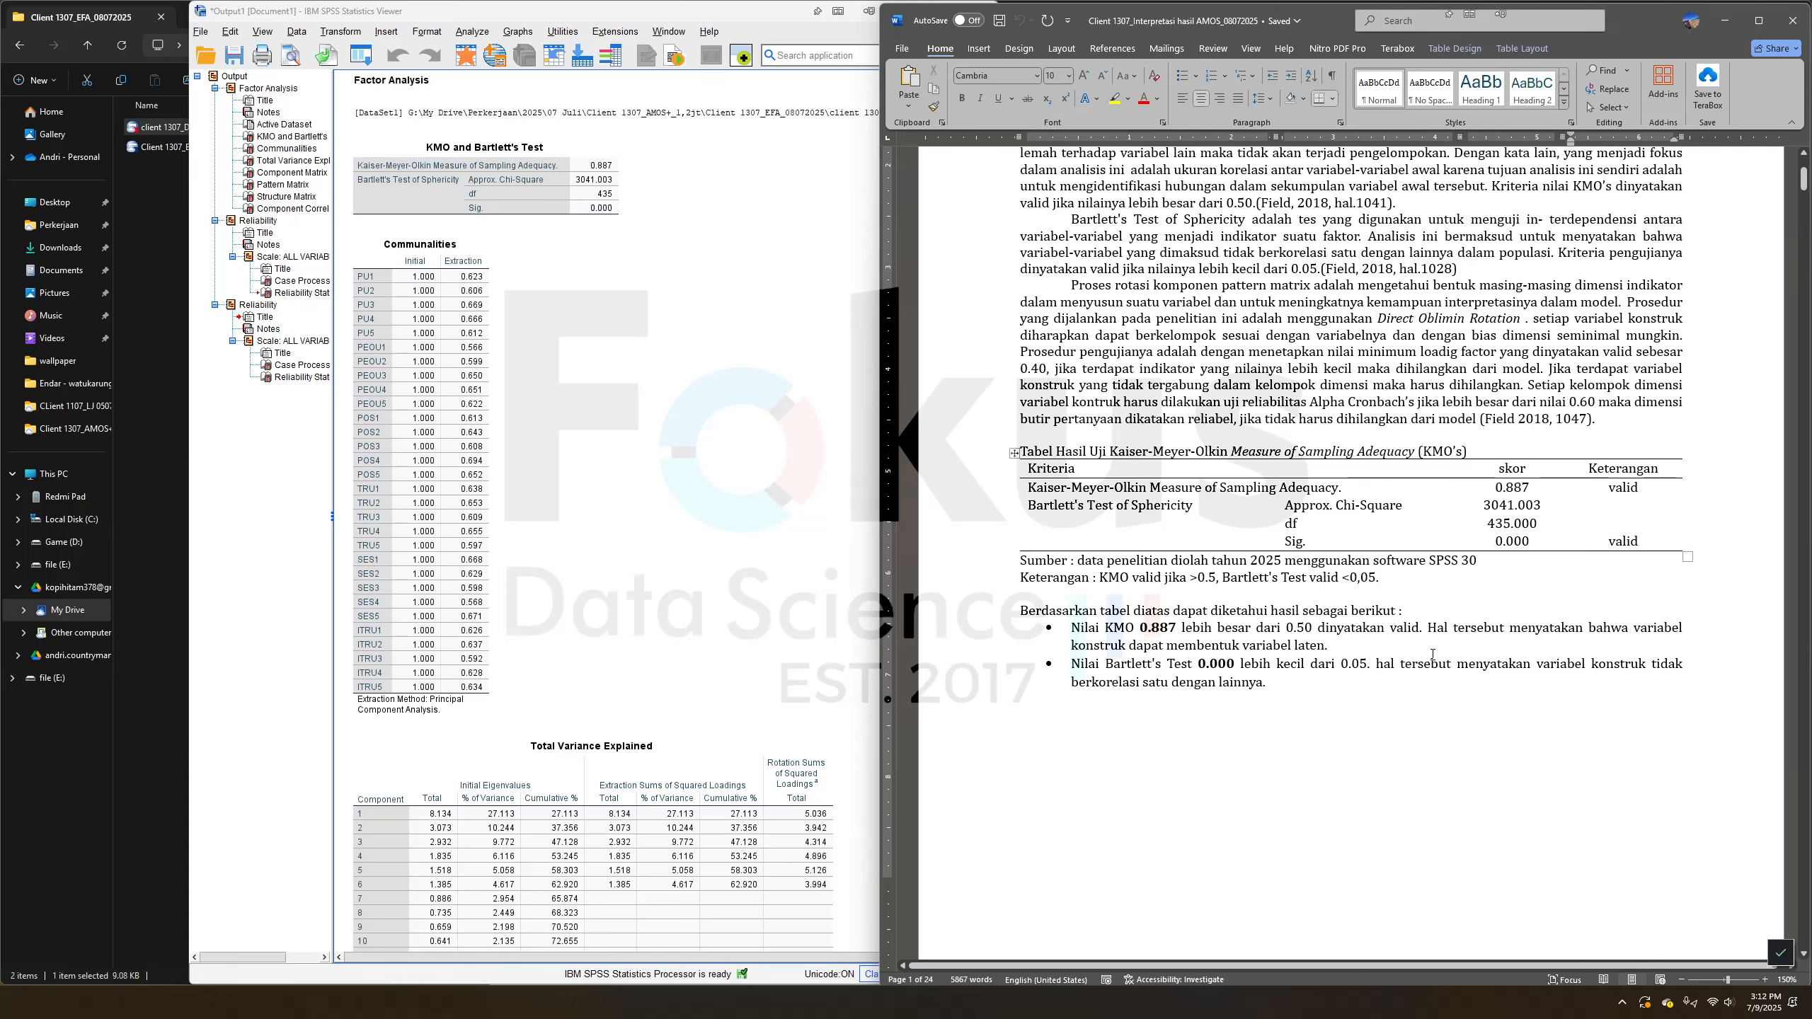
left_click(1419, 675)
Compare the dimension and loading factor columns of the Perceived usefulness EFA table with the Pattern Matrix in the SPSS output
scroll(1361, 663, "down", 10)
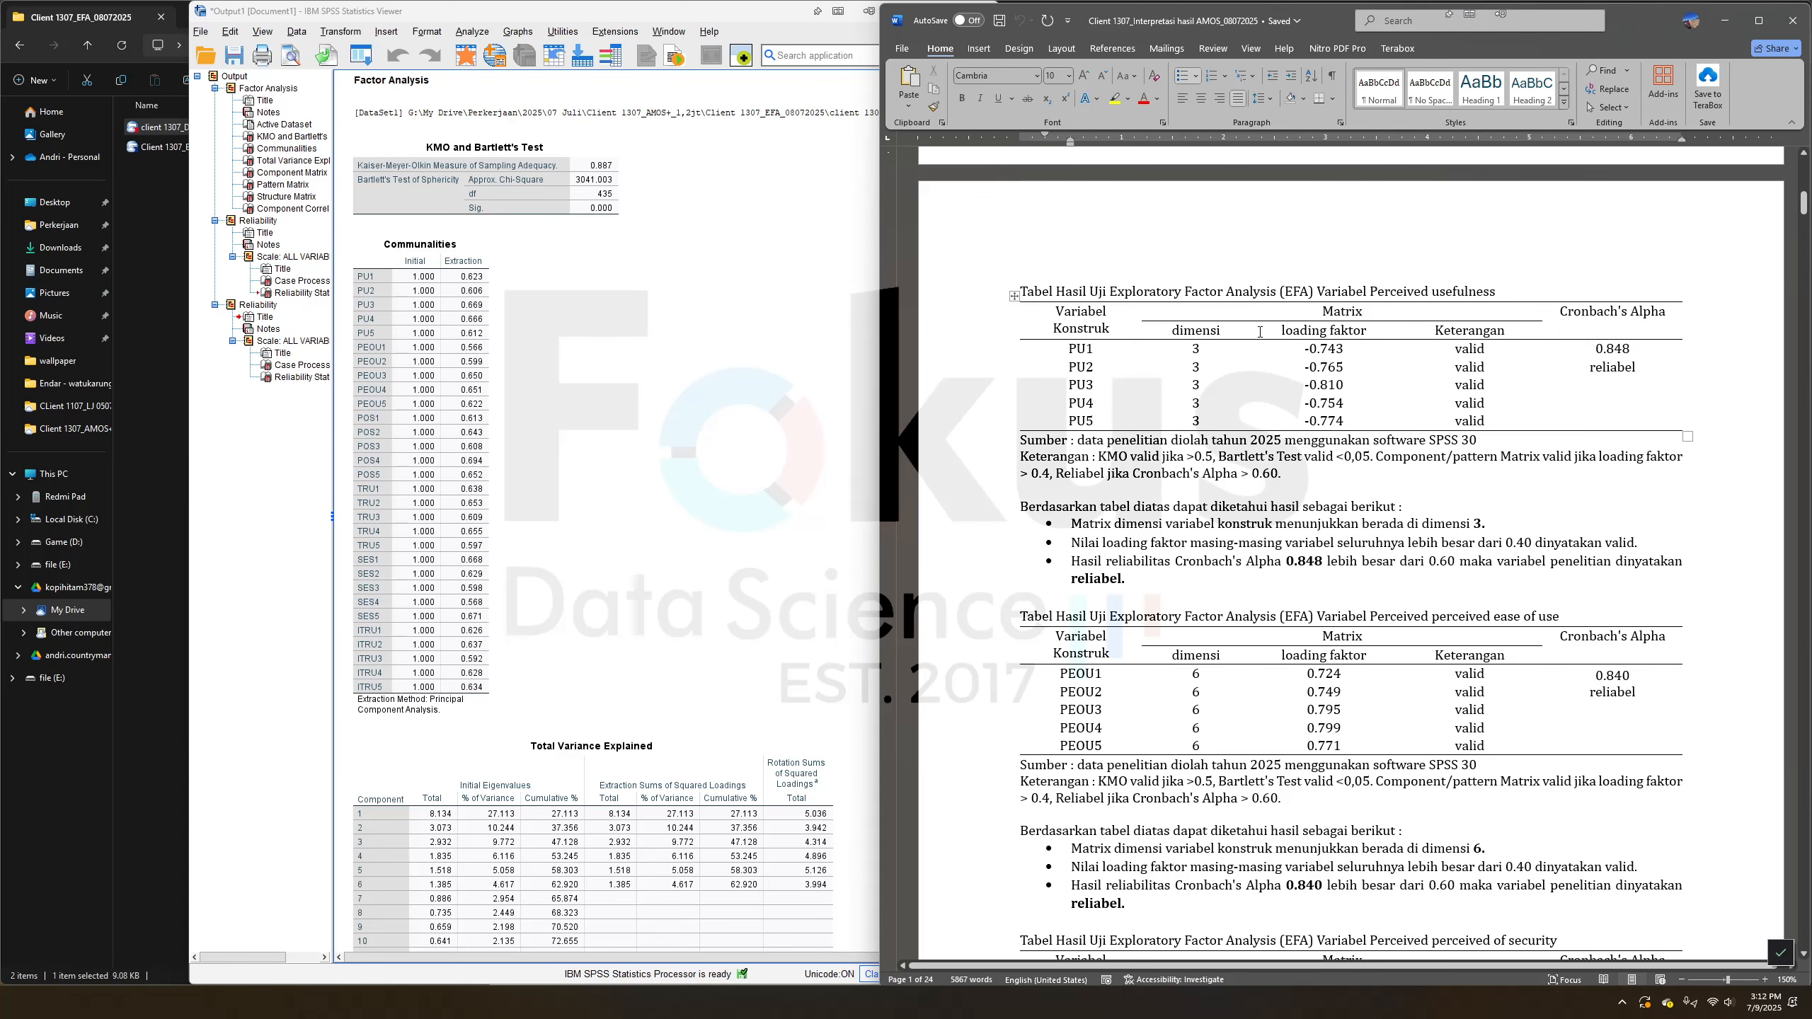
left_click(1213, 330)
left_click(1307, 329)
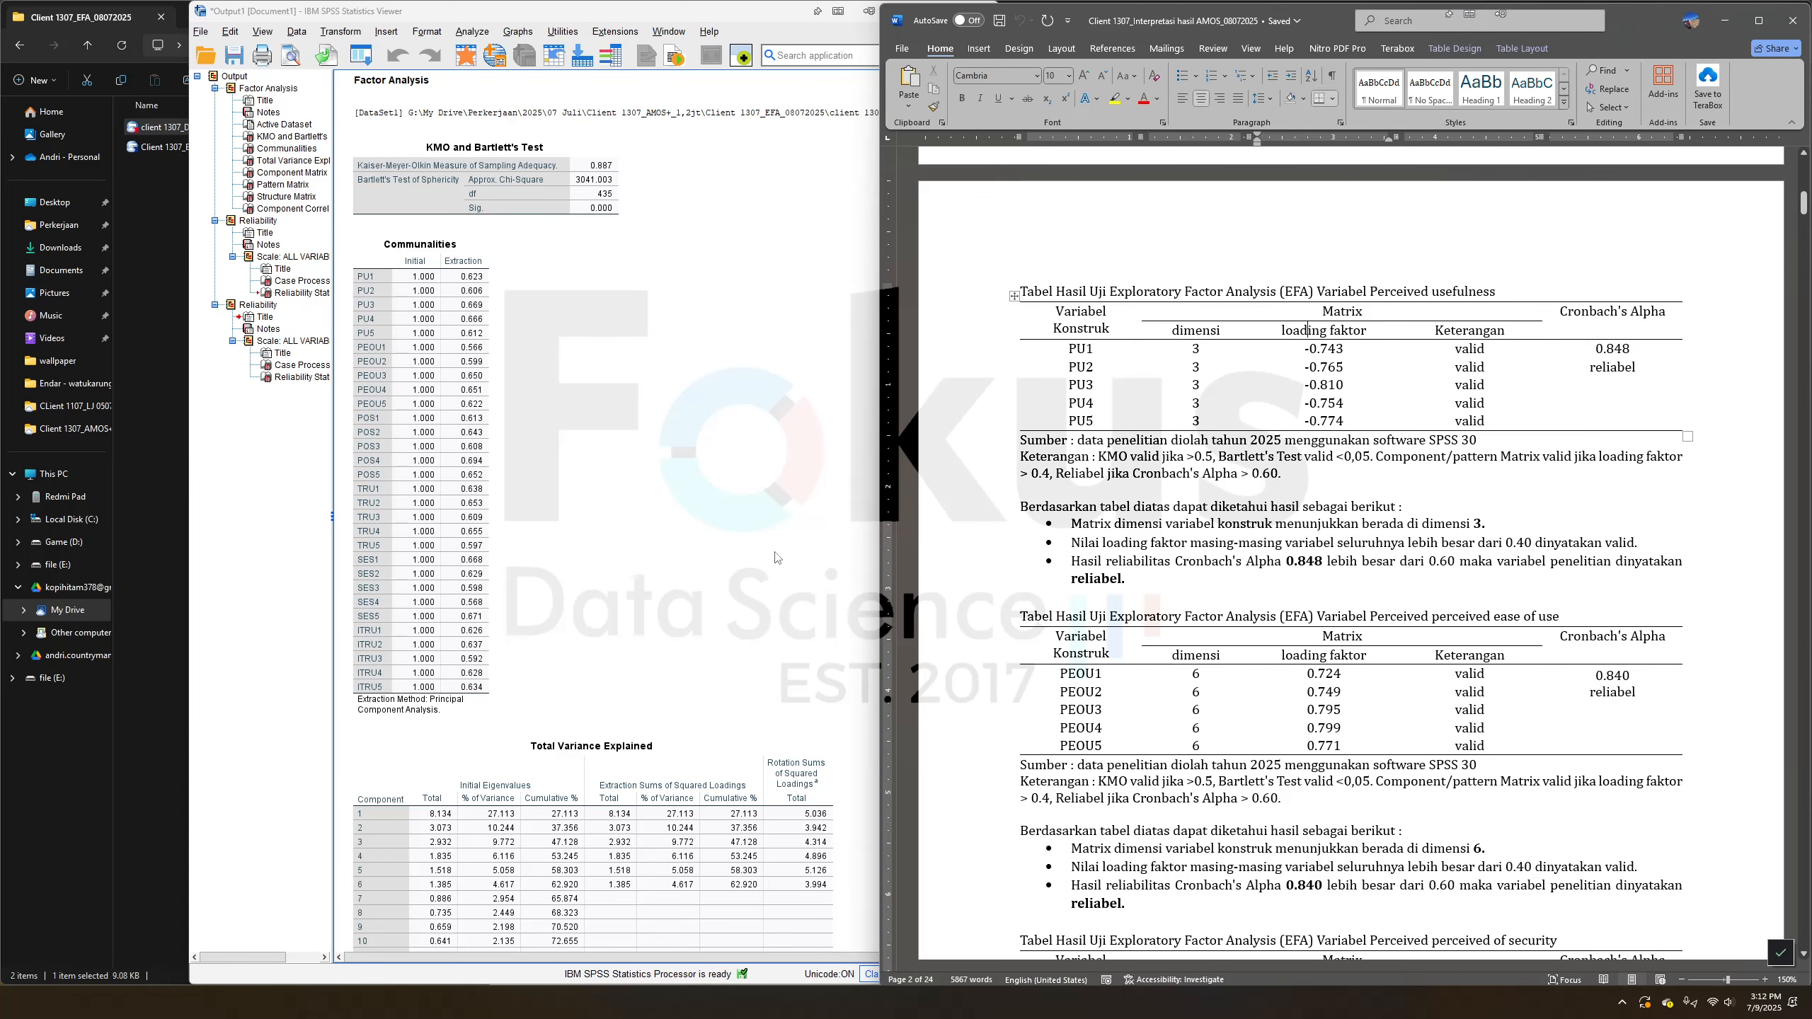
scroll(778, 560, "down", 15)
scroll(741, 569, "down", 8)
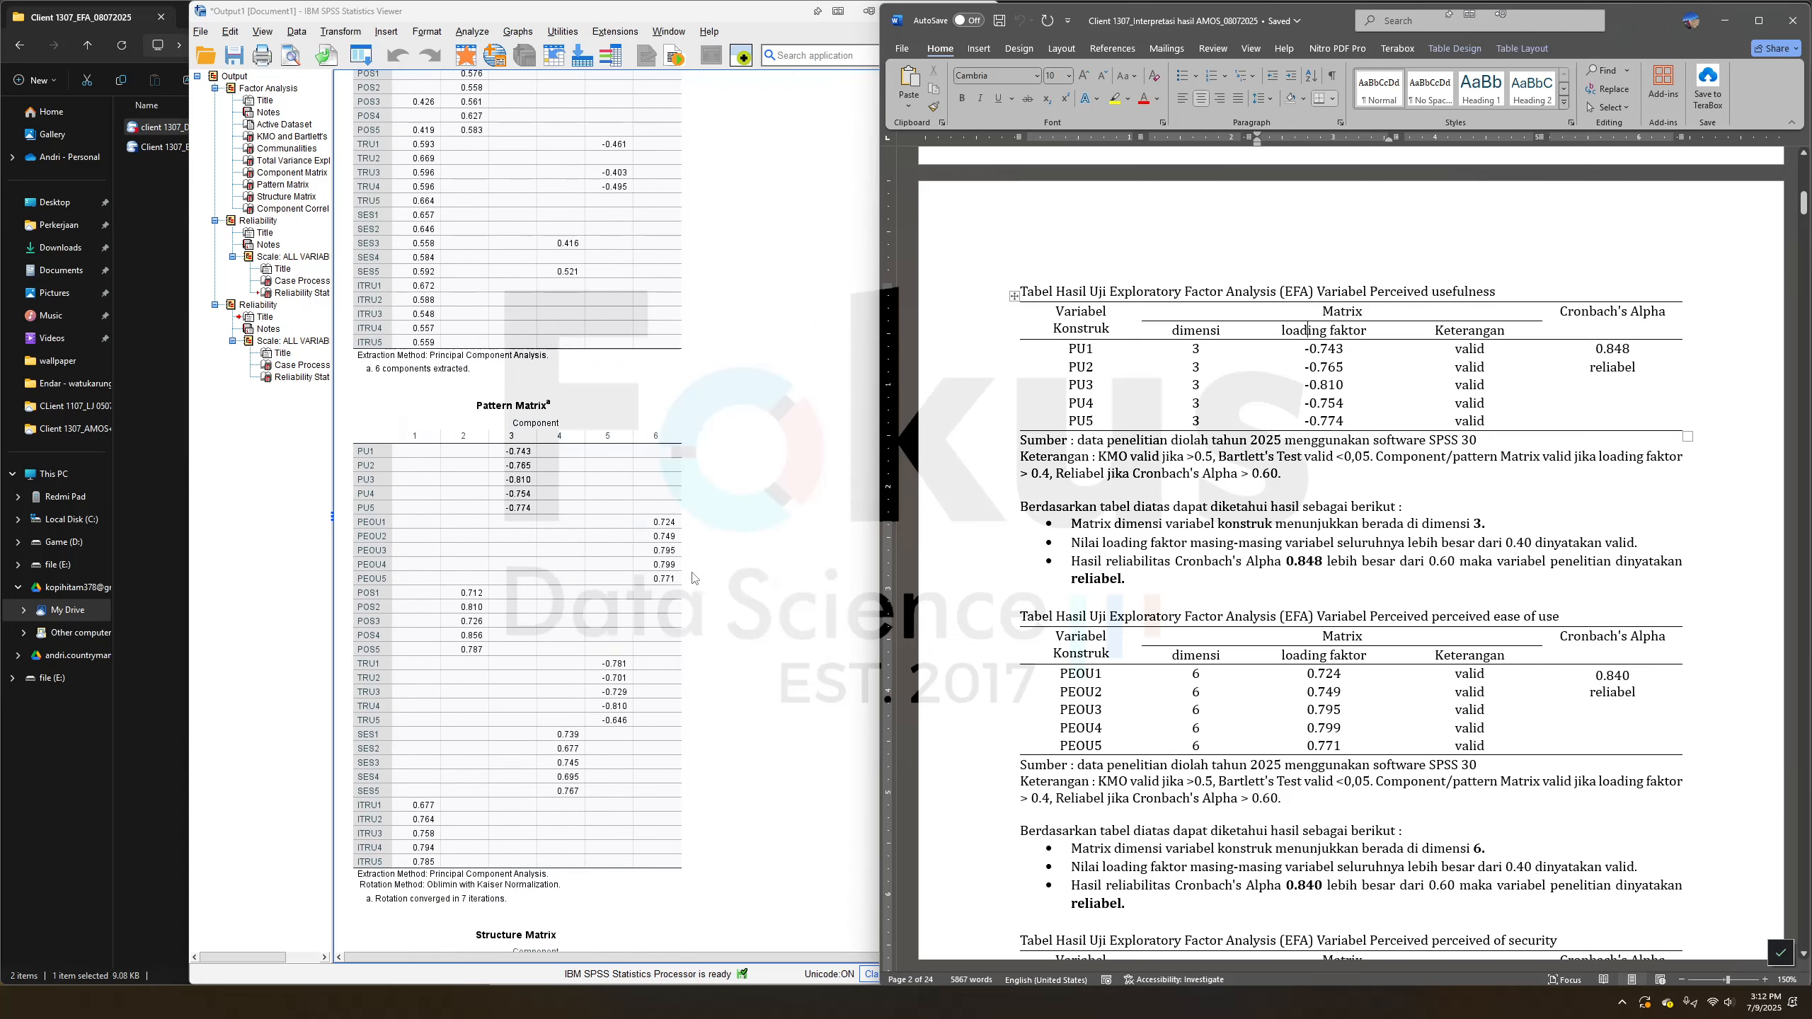
left_click(503, 451)
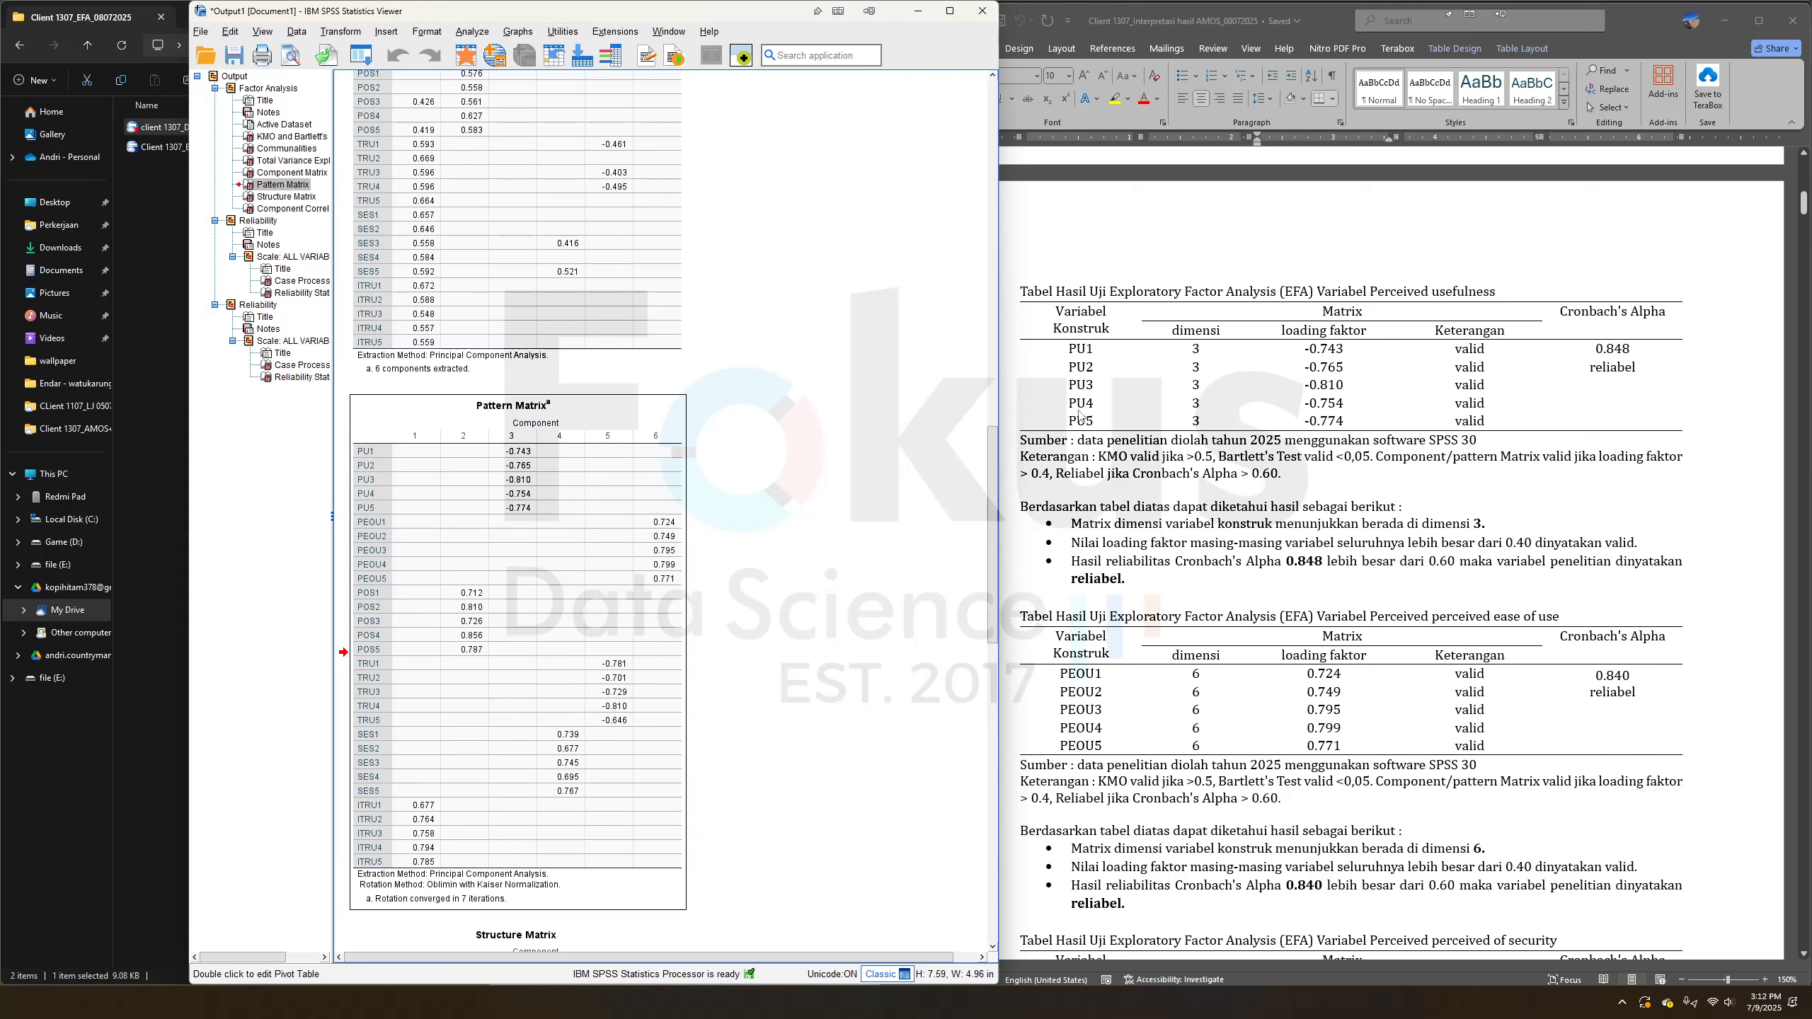
left_click(1307, 330)
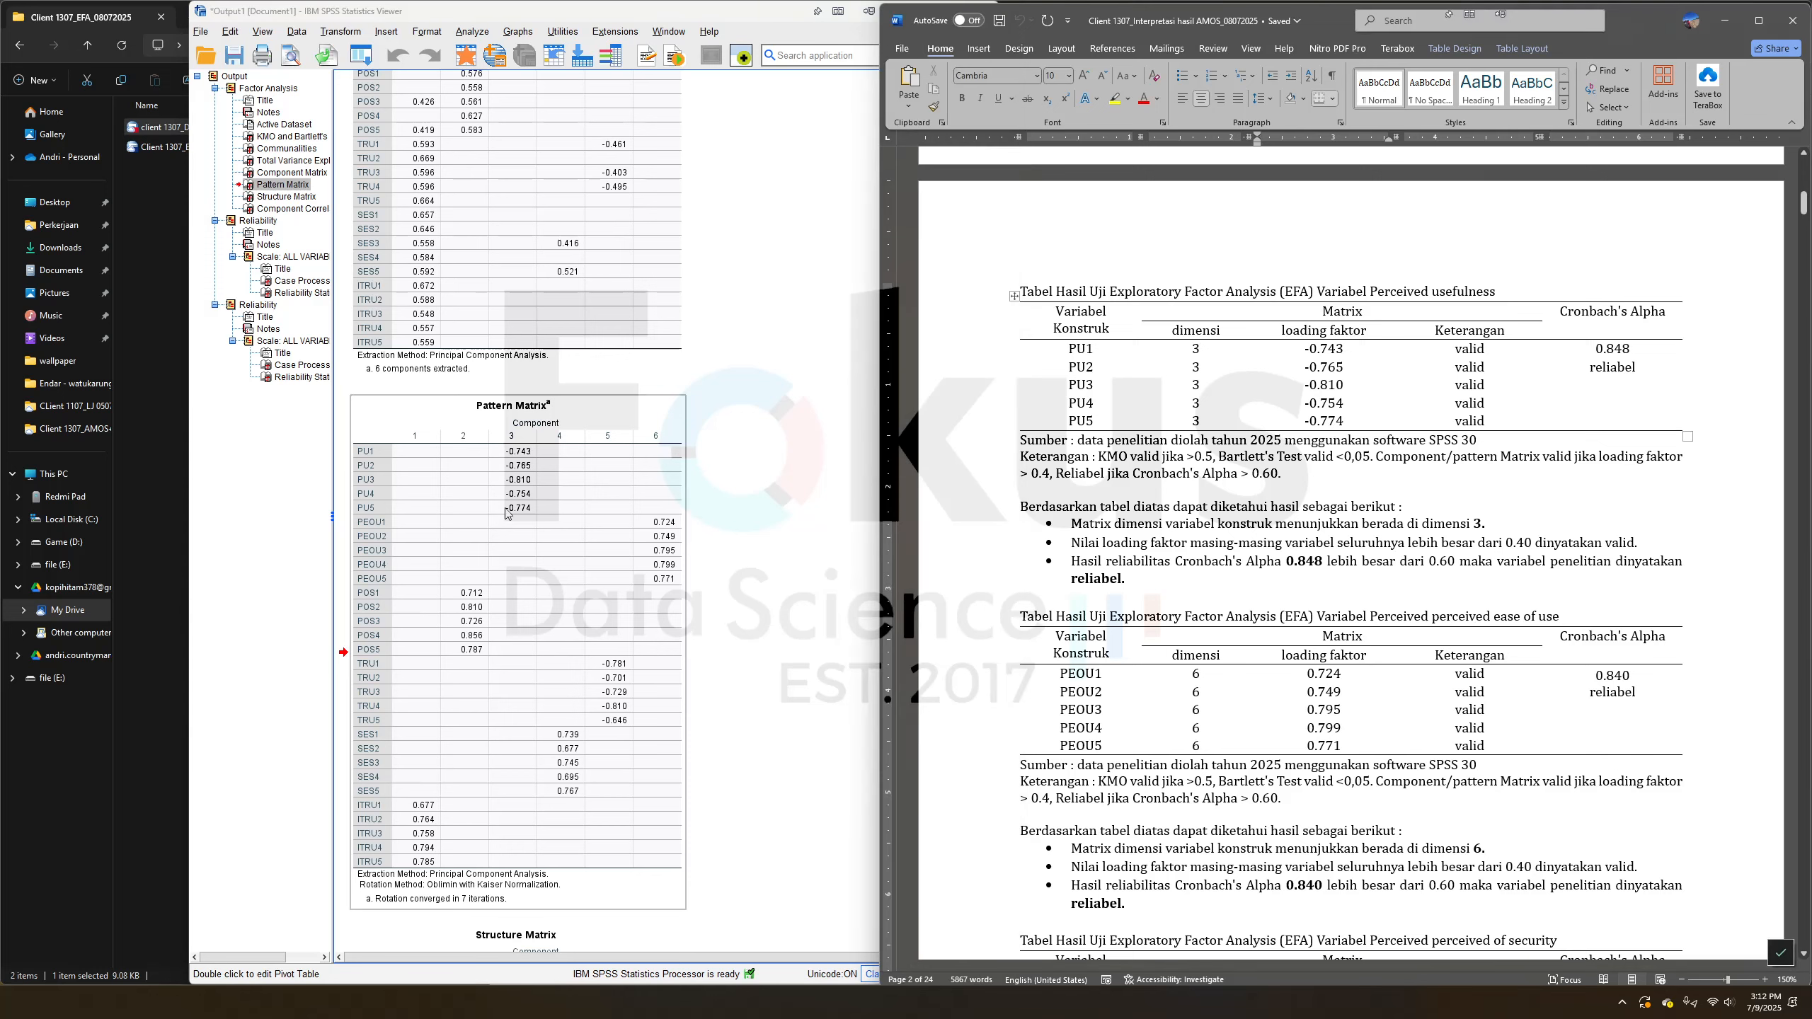
left_click(1170, 348)
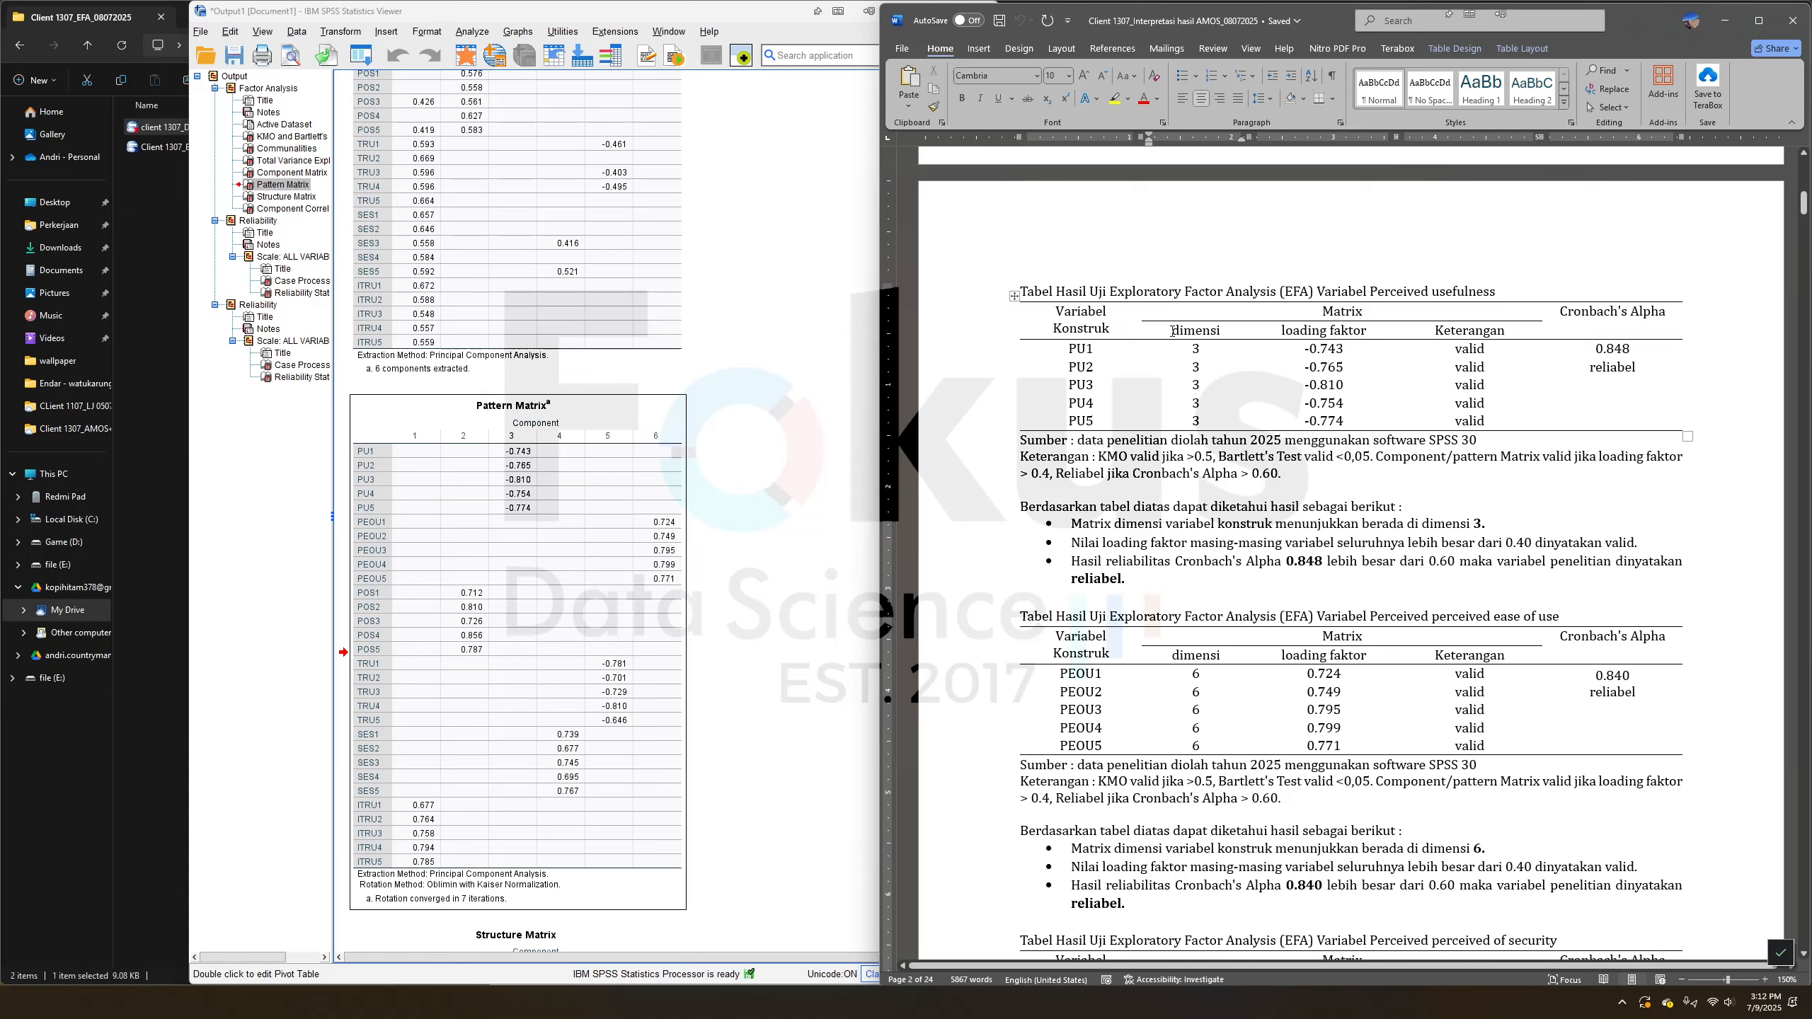
Examine the dimensions, loading factors with their signs, and validity remarks of PU1 to PU5 against the 0.4 criterion
left_click_drag(1060, 313, 1095, 354)
left_click(1148, 403)
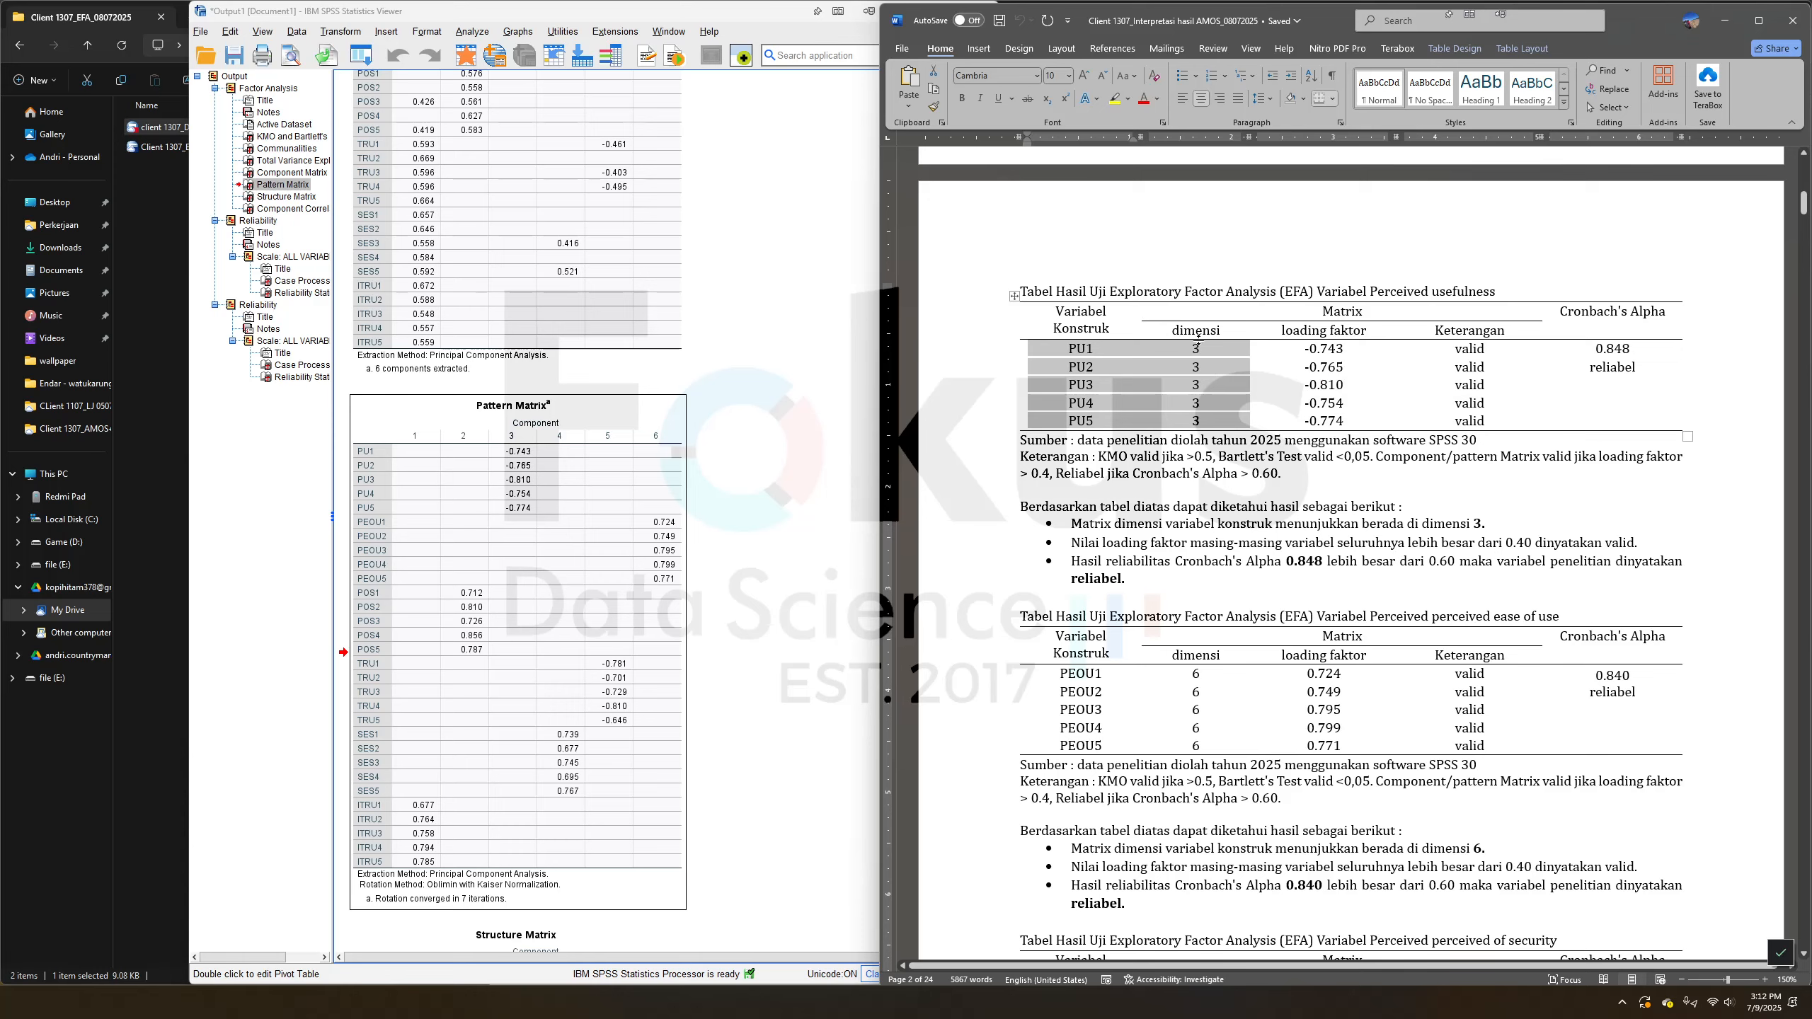
left_click(1297, 400)
left_click_drag(1290, 344, 1321, 420)
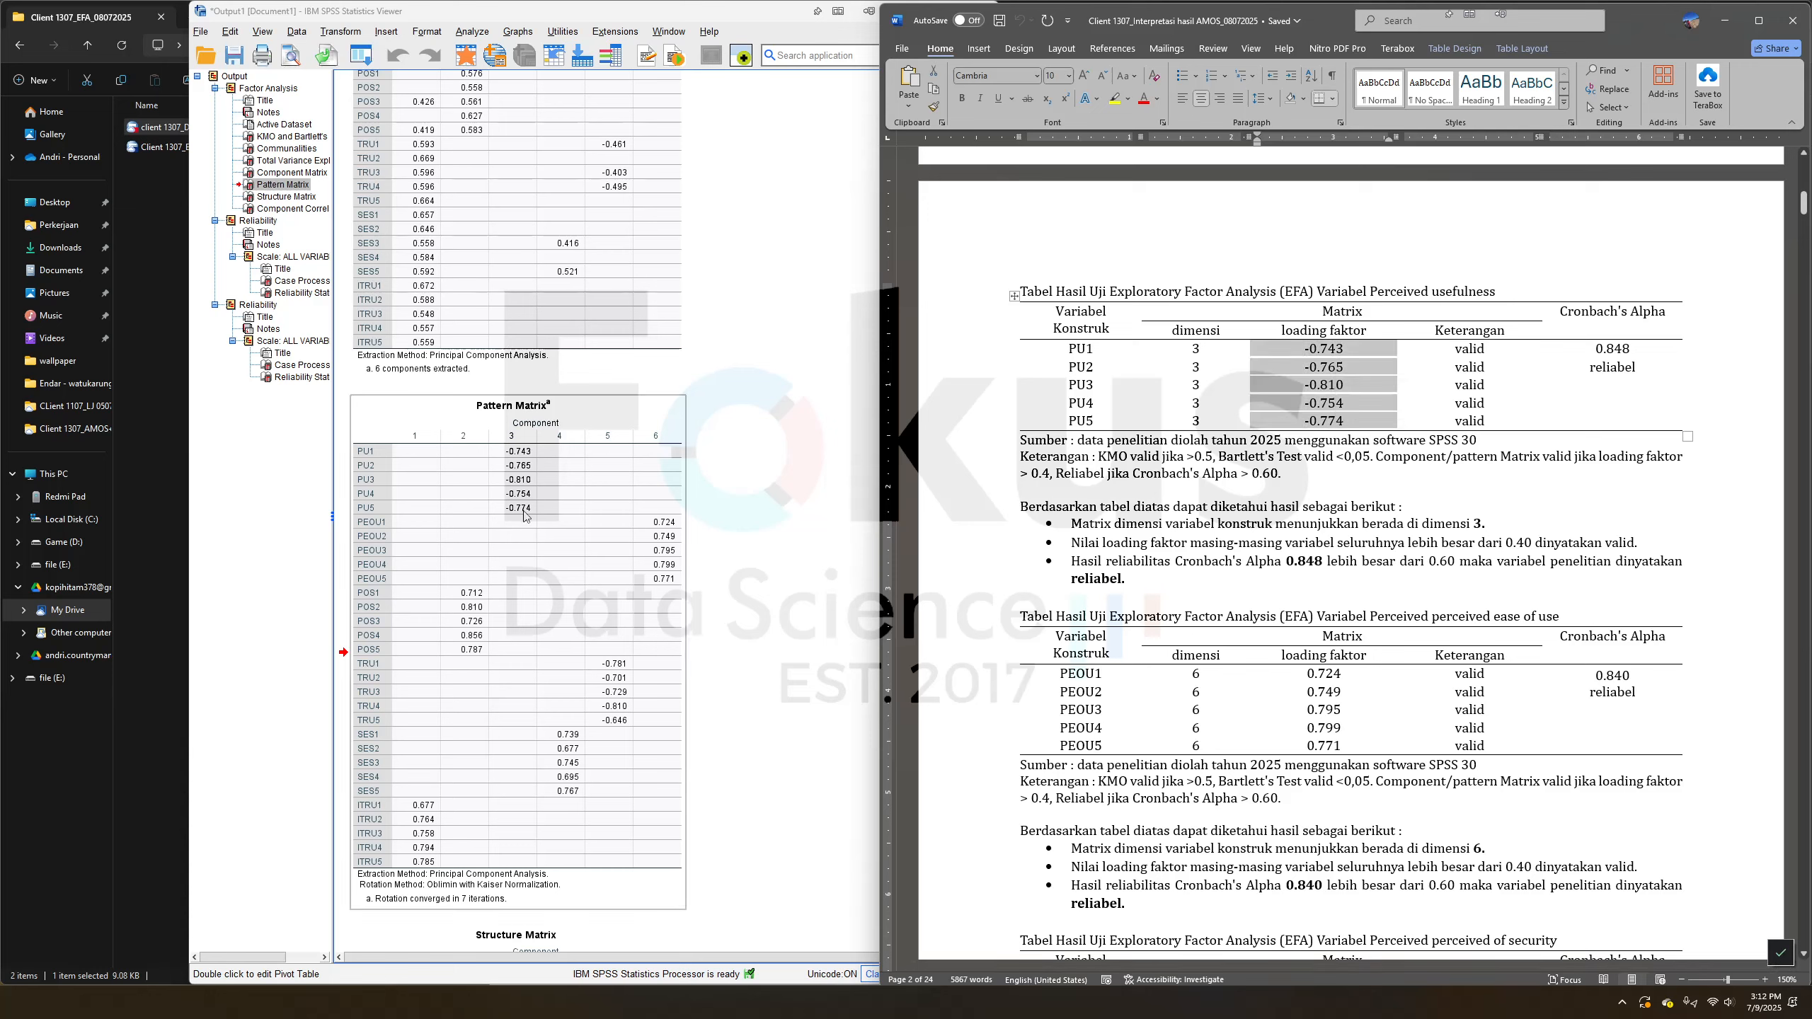
left_click(1308, 421)
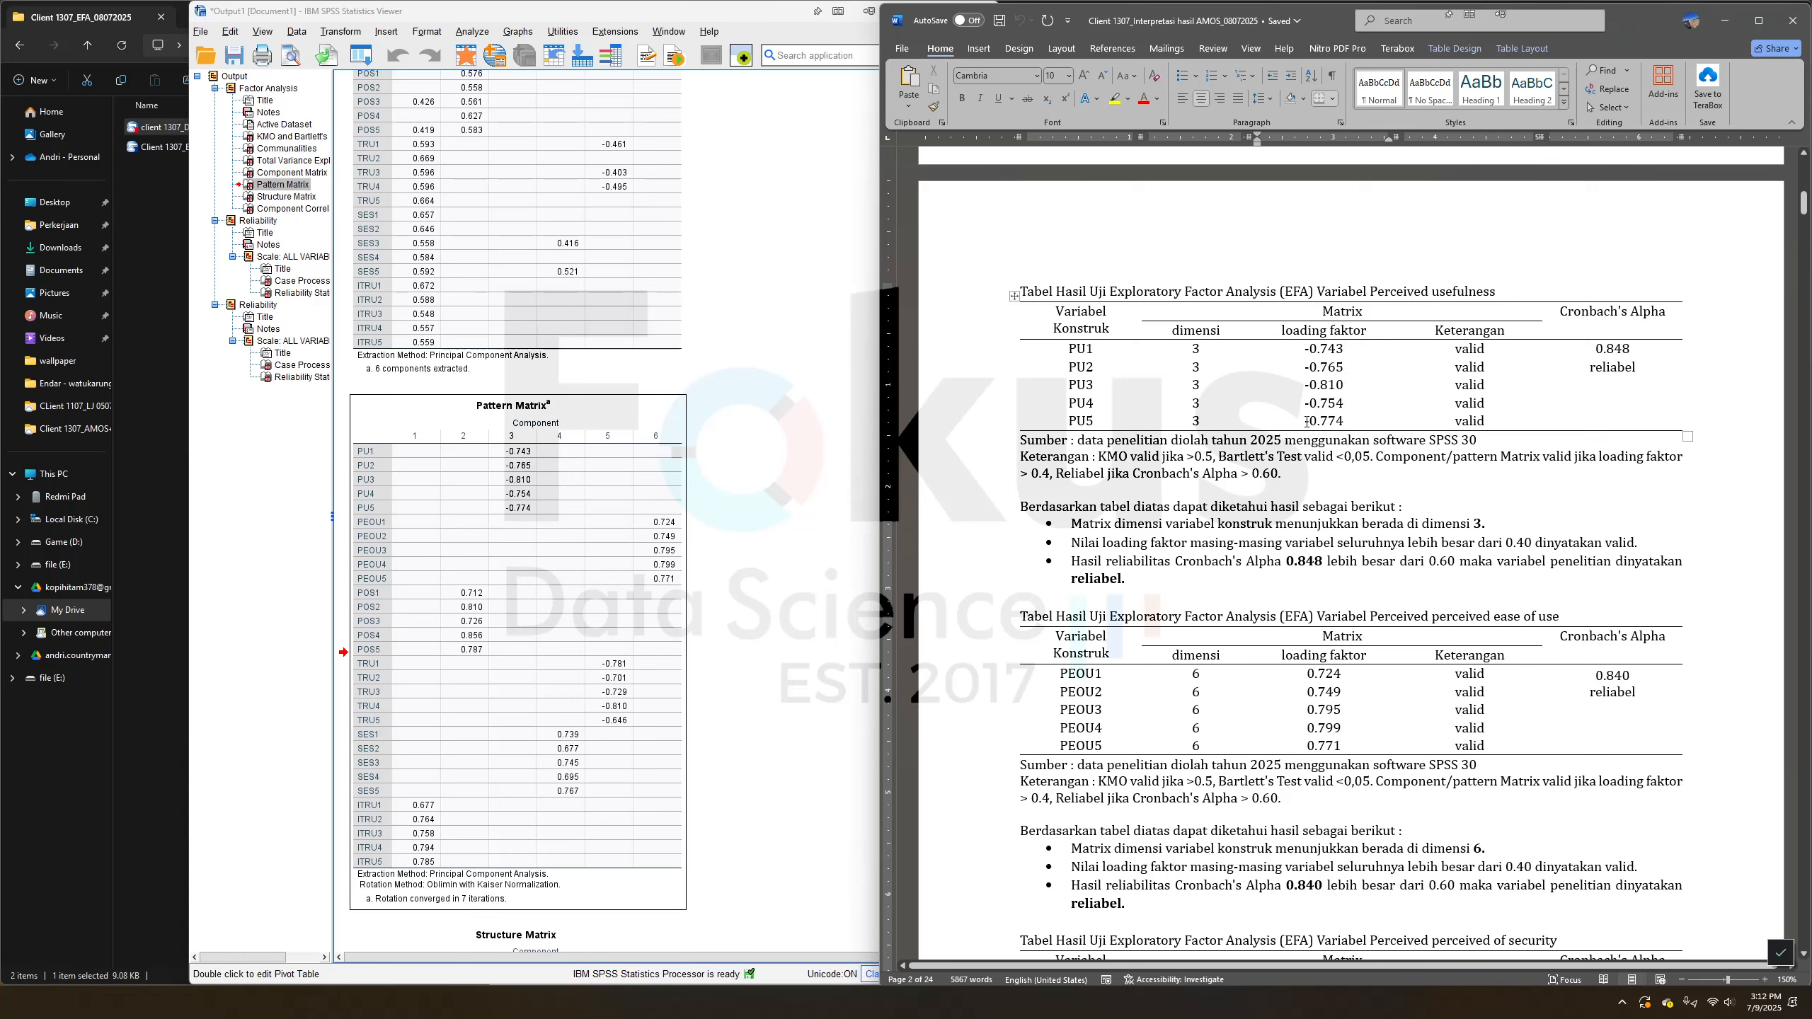
left_click(1272, 475)
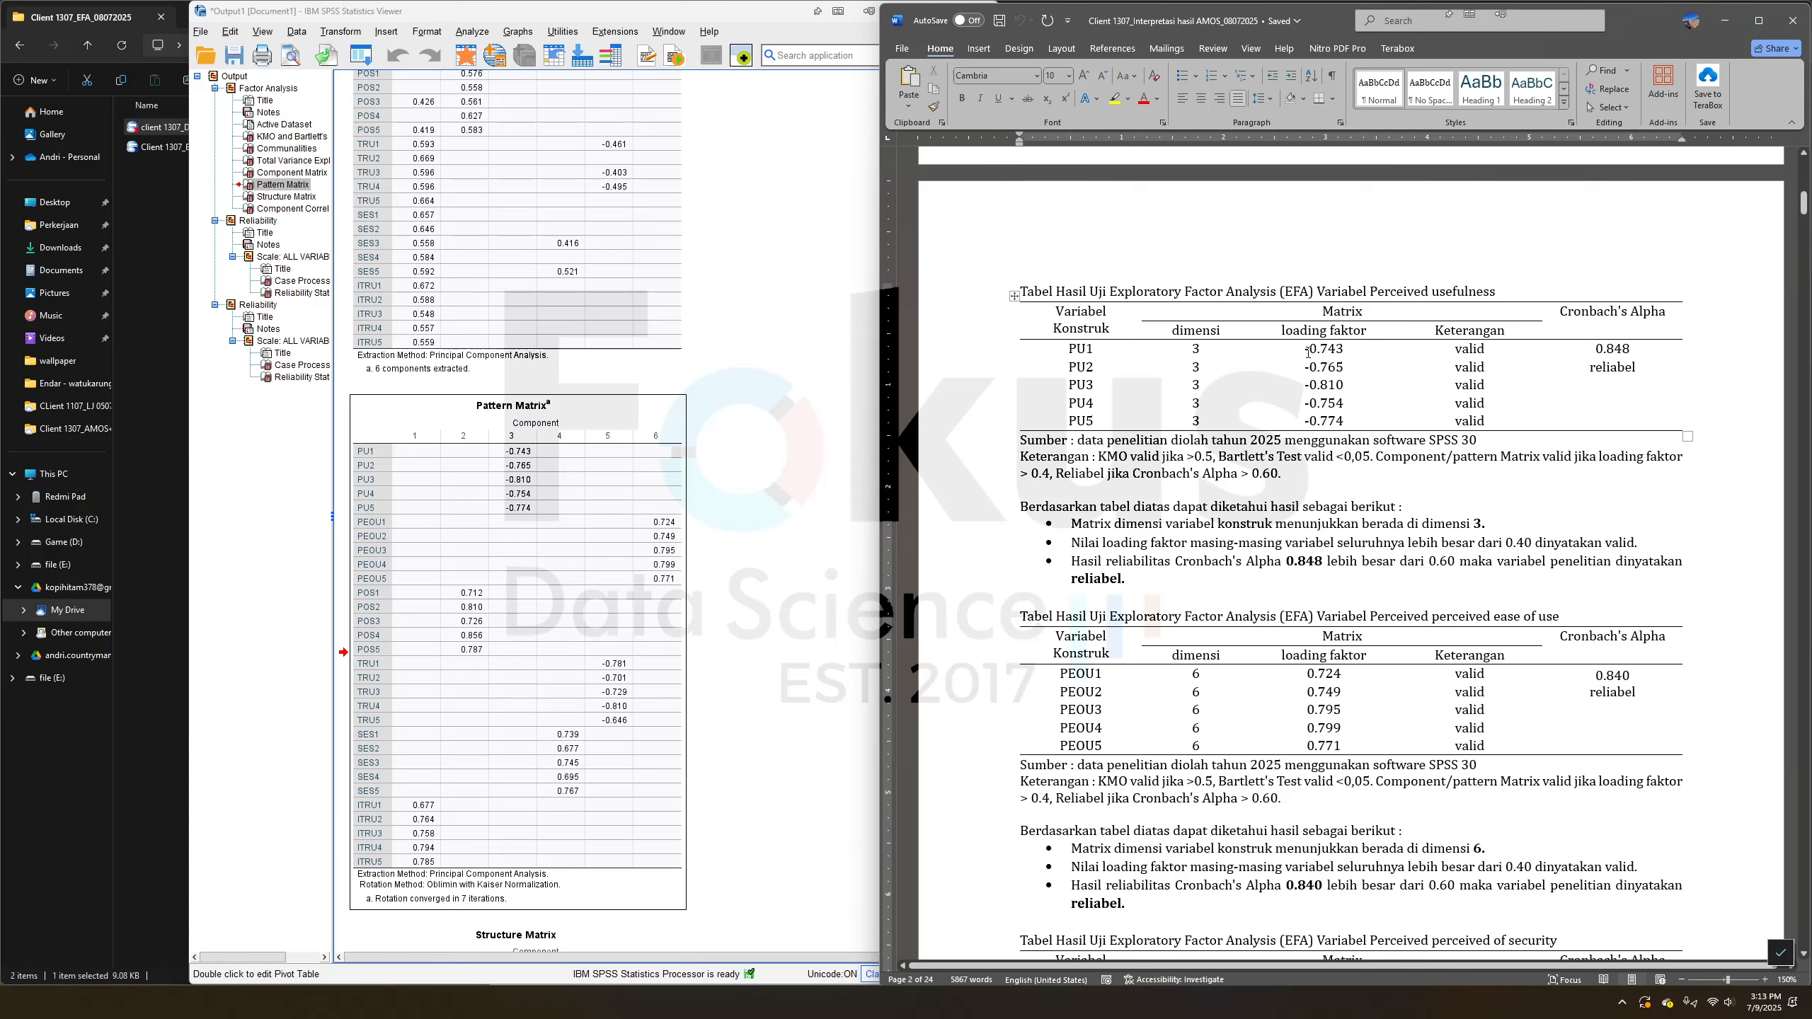
left_click_drag(1309, 353, 1308, 353)
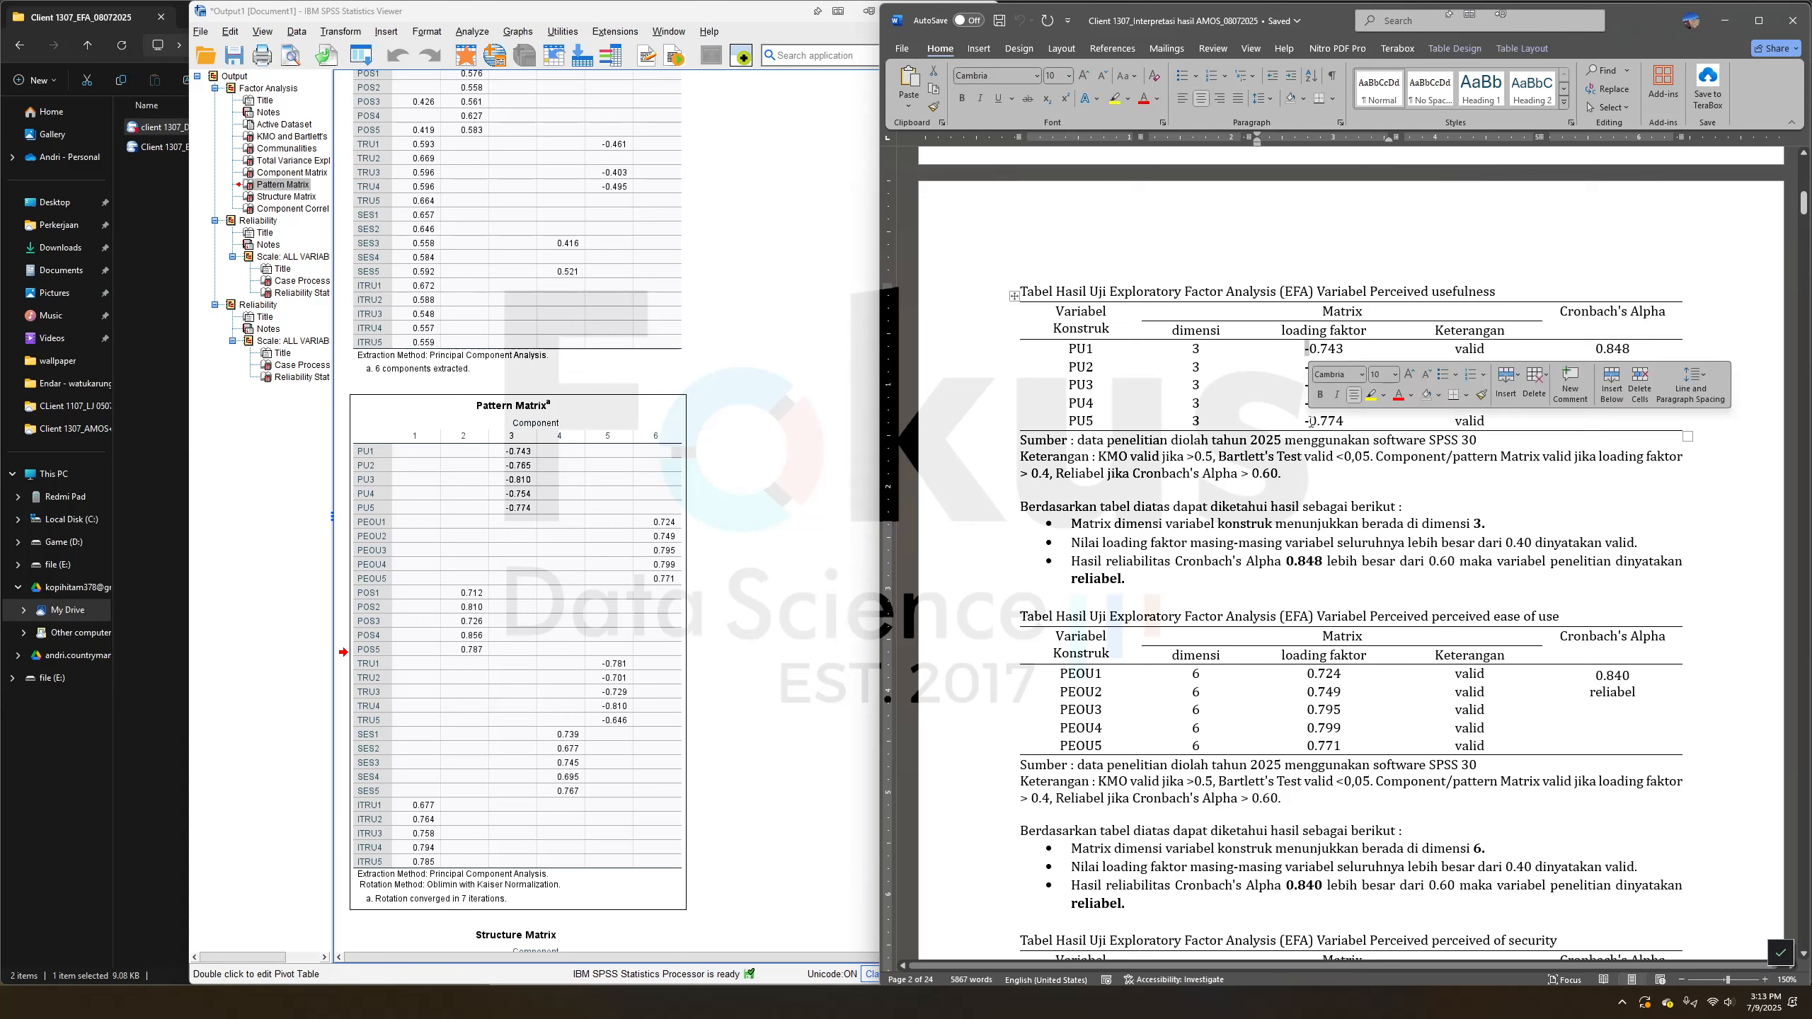
left_click(1297, 462)
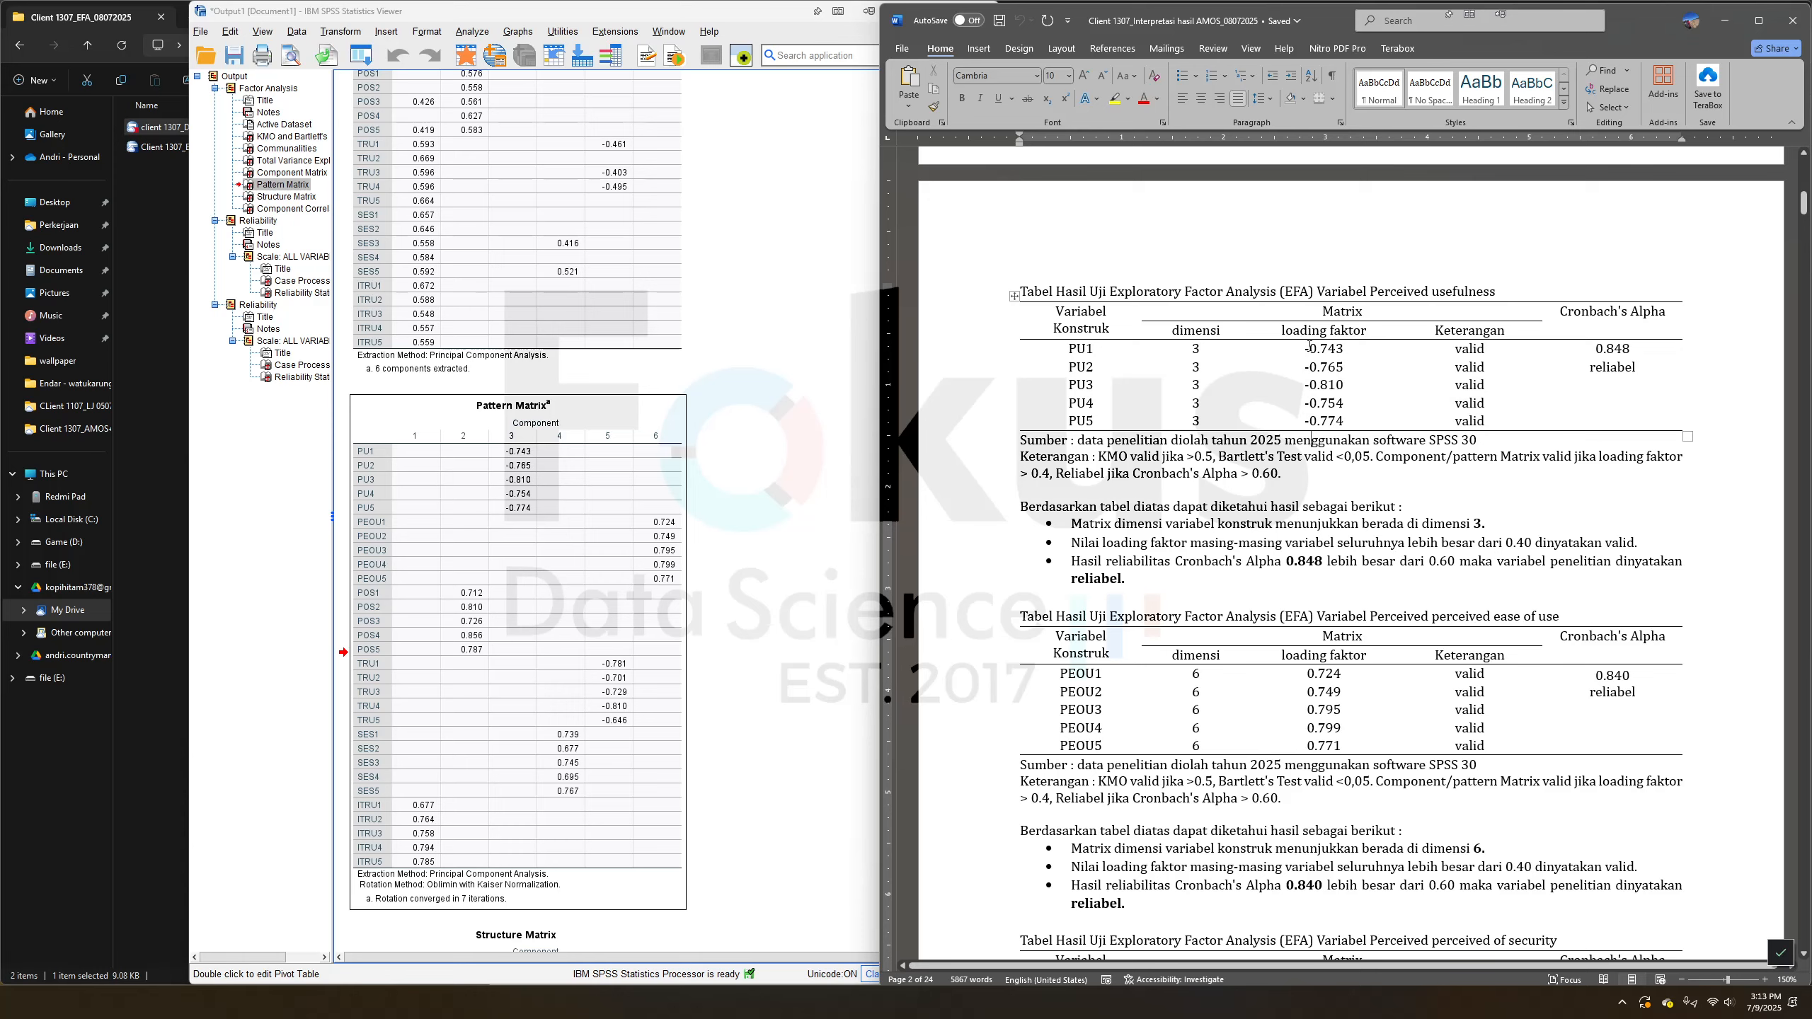
left_click_drag(1310, 348, 1344, 350)
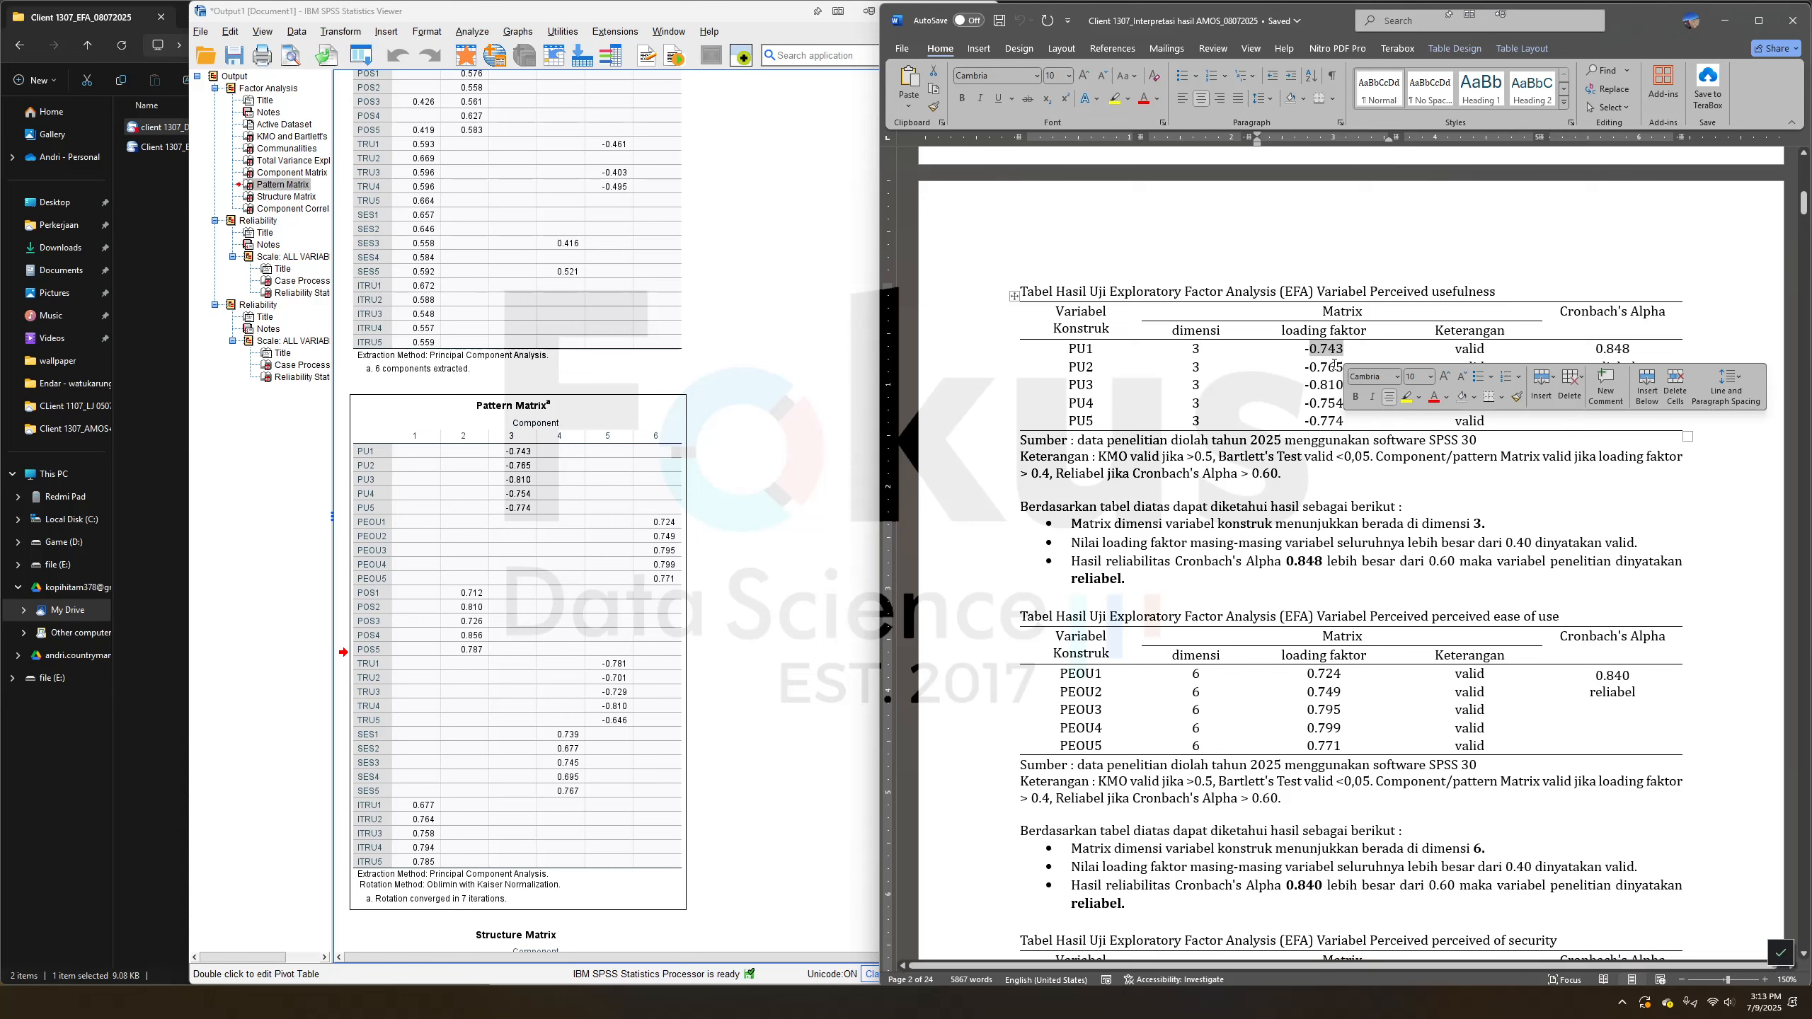
left_click(1322, 368)
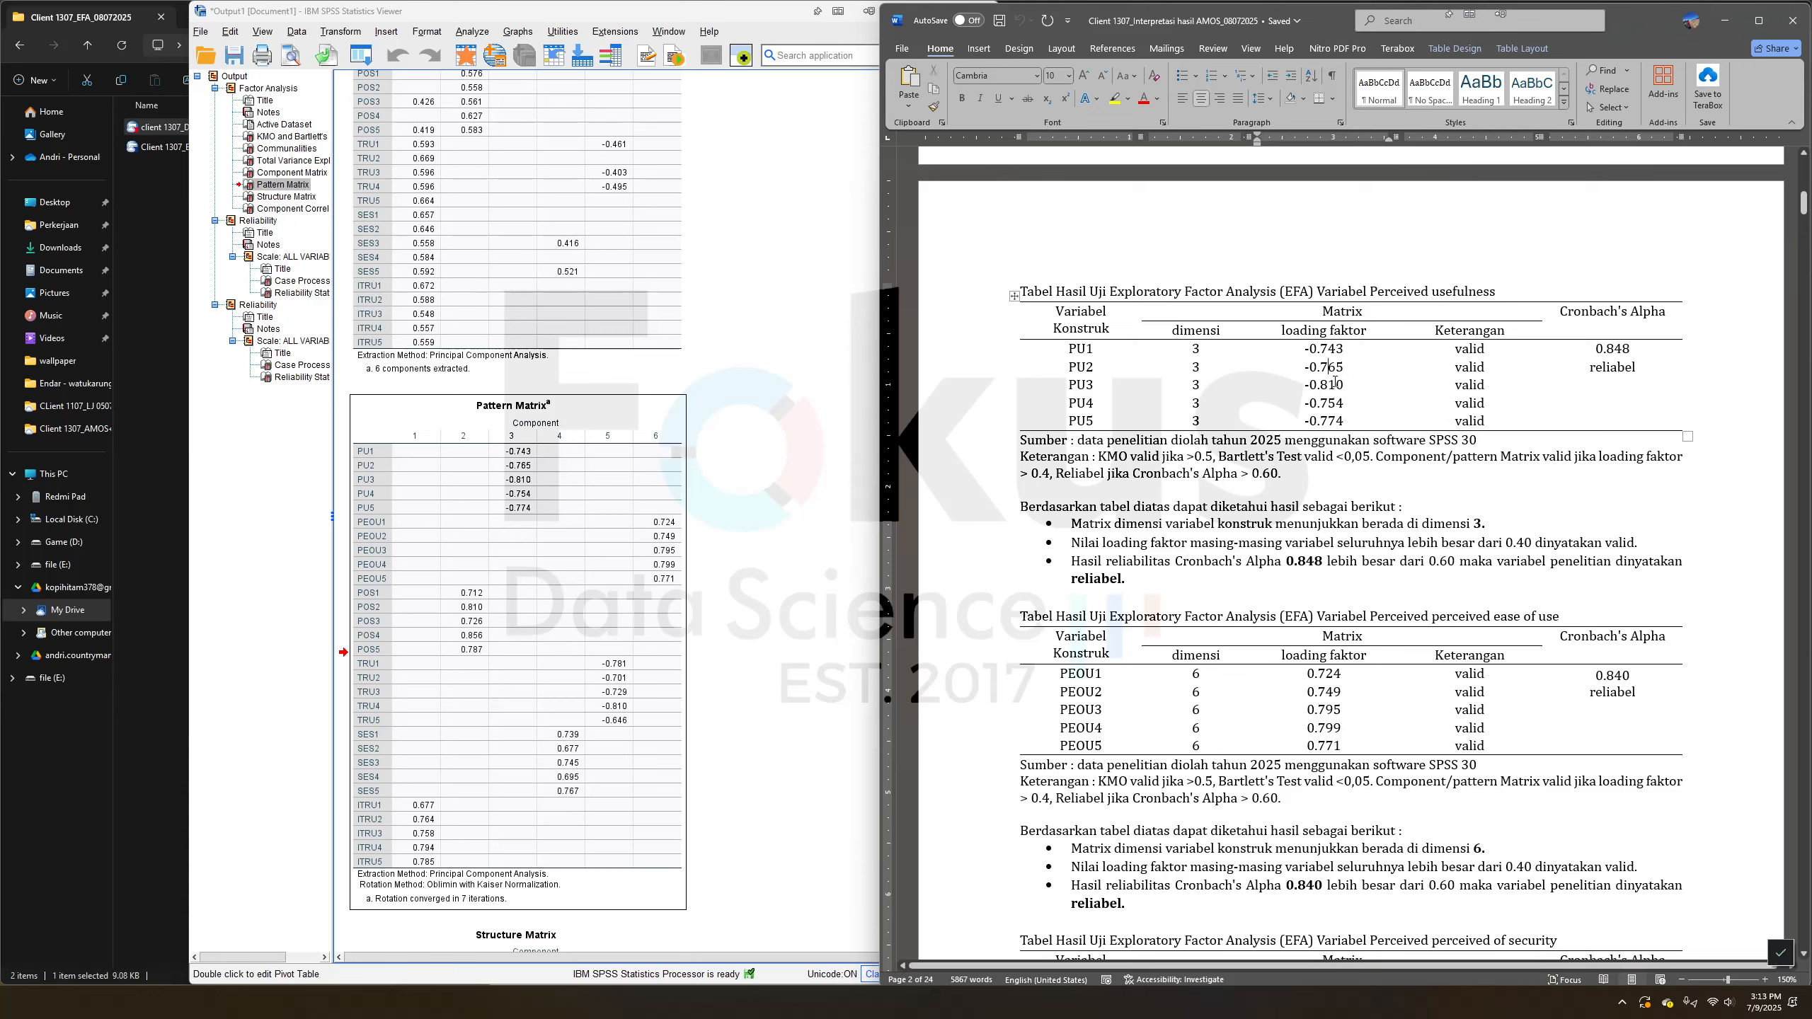
left_click_drag(1354, 425, 1472, 421)
left_click(1426, 456)
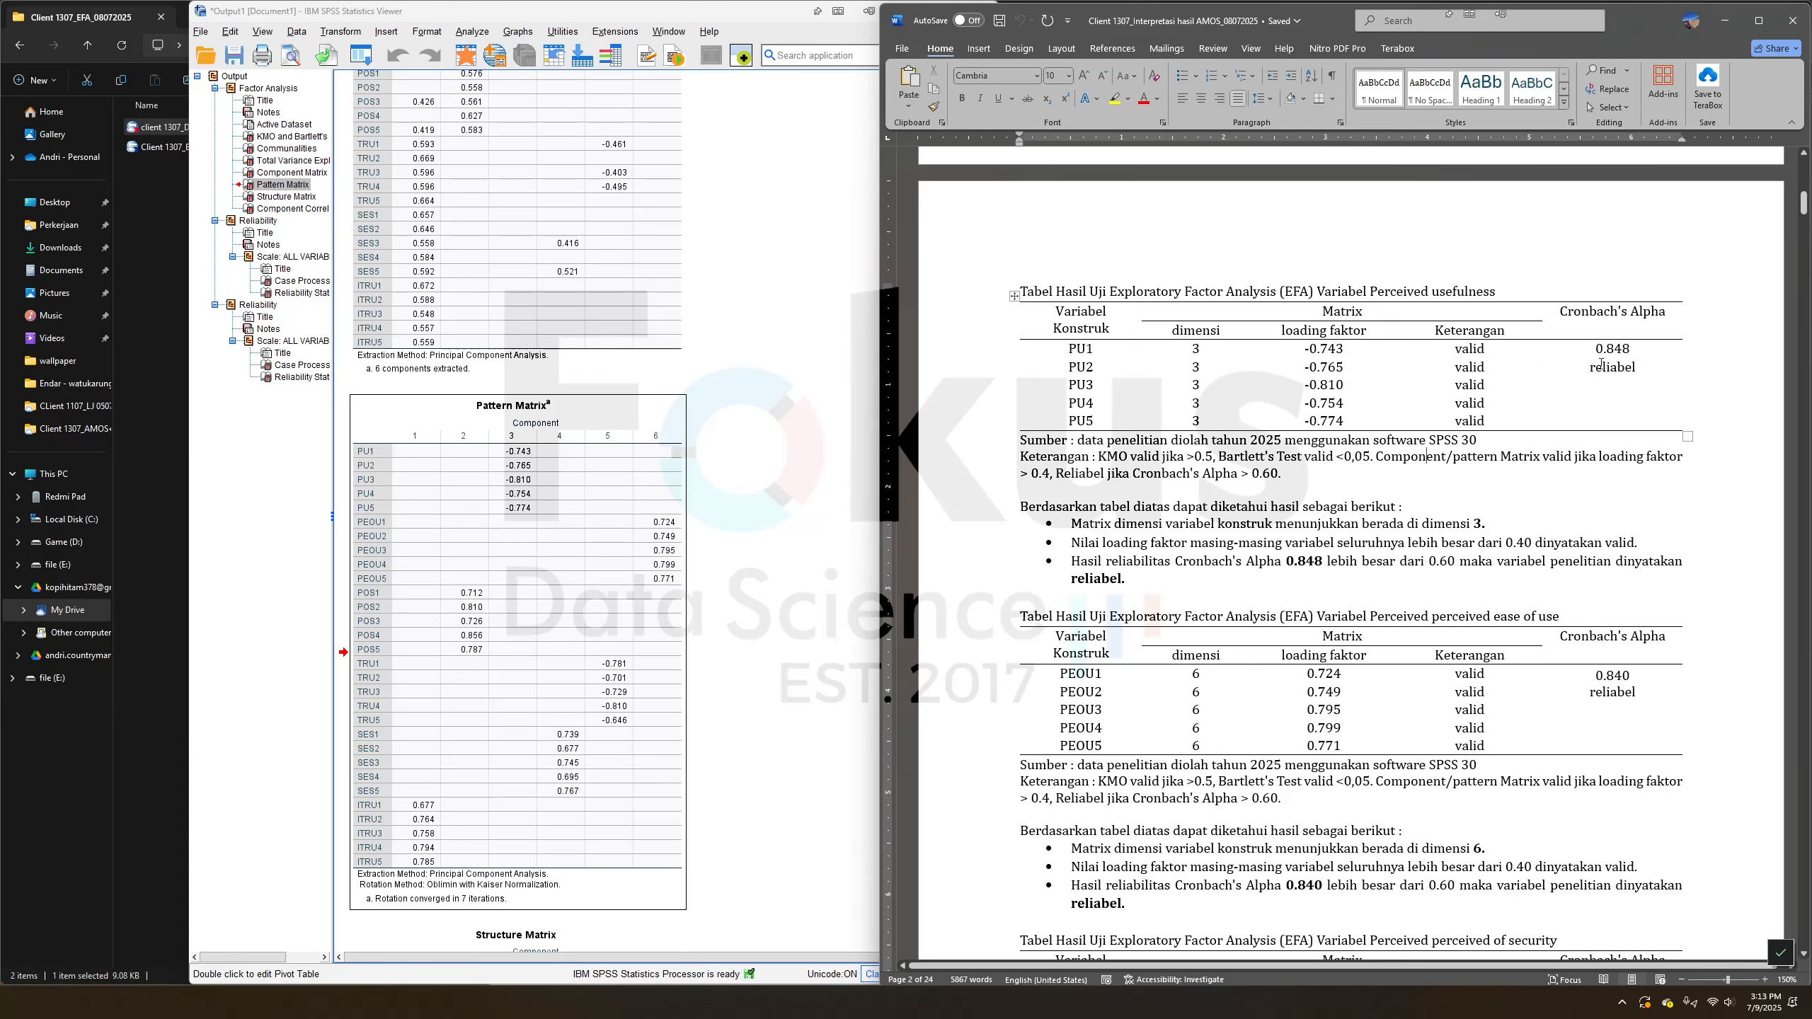
Check the Perceived usefulness table's Cronbach's Alpha and its interpretation against the PU Reliability Statistics table in the SPSS output
left_click(1574, 314)
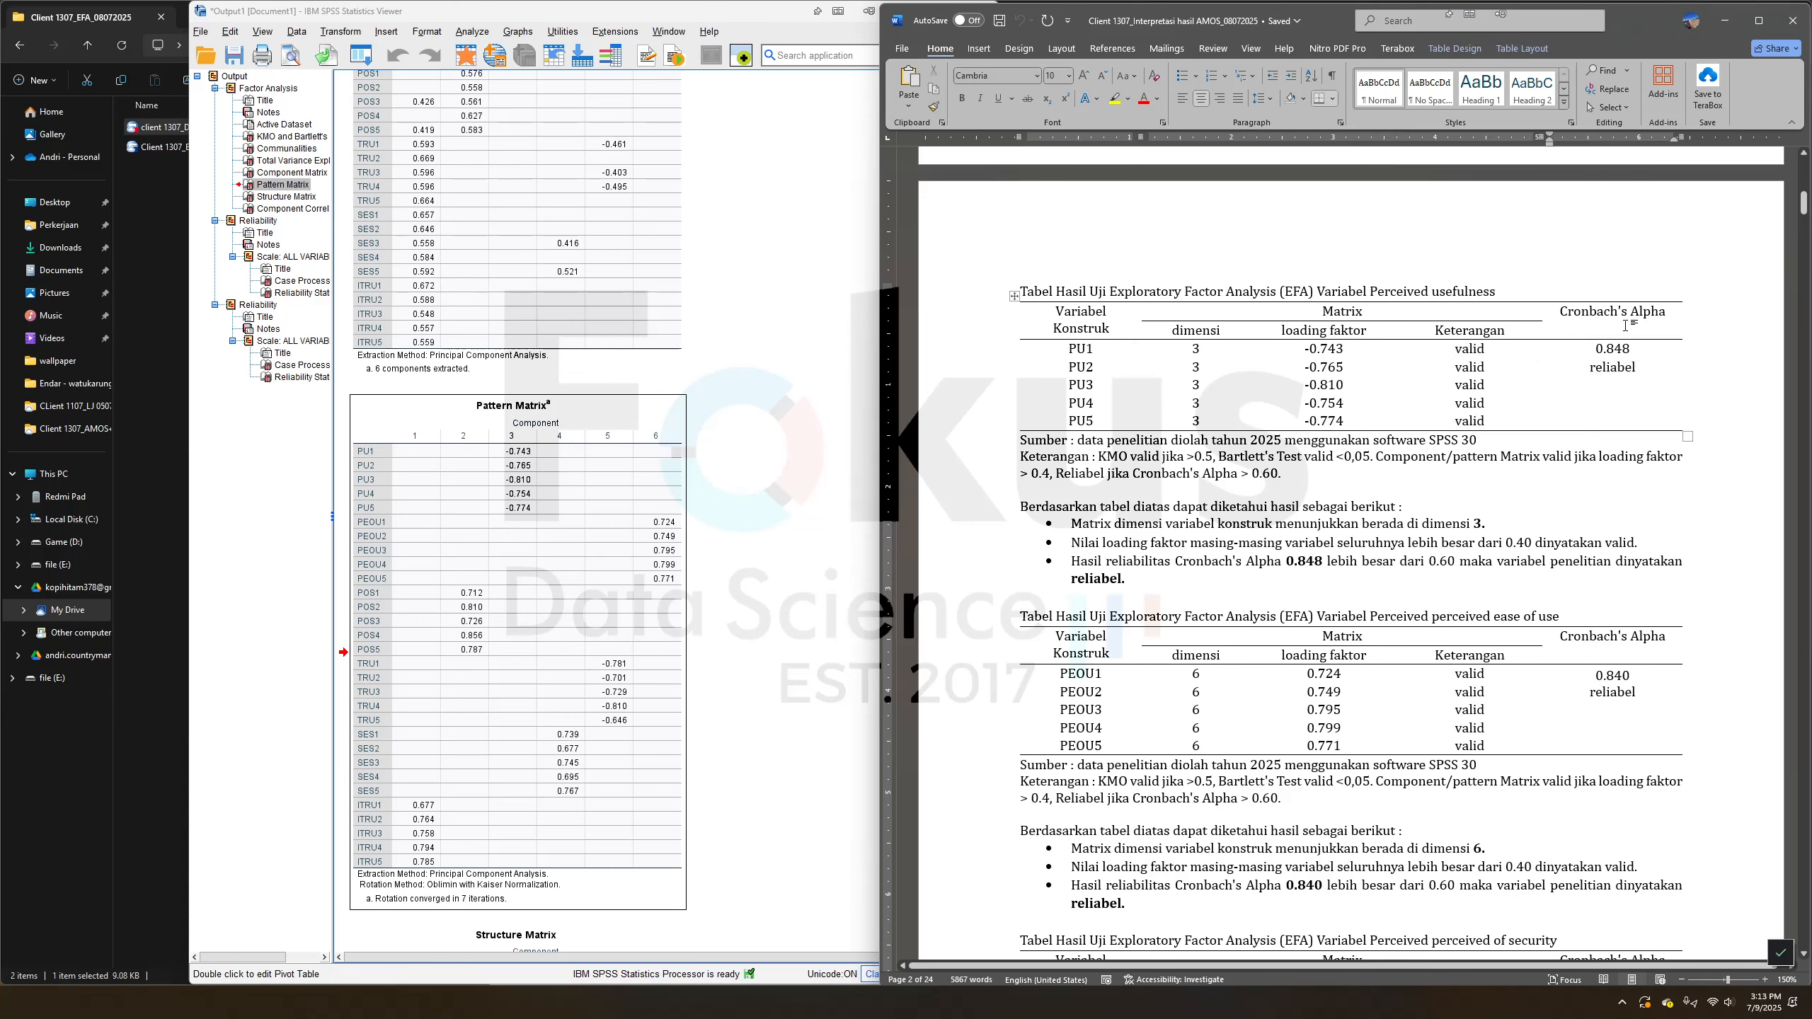
scroll(617, 626, "down", 15)
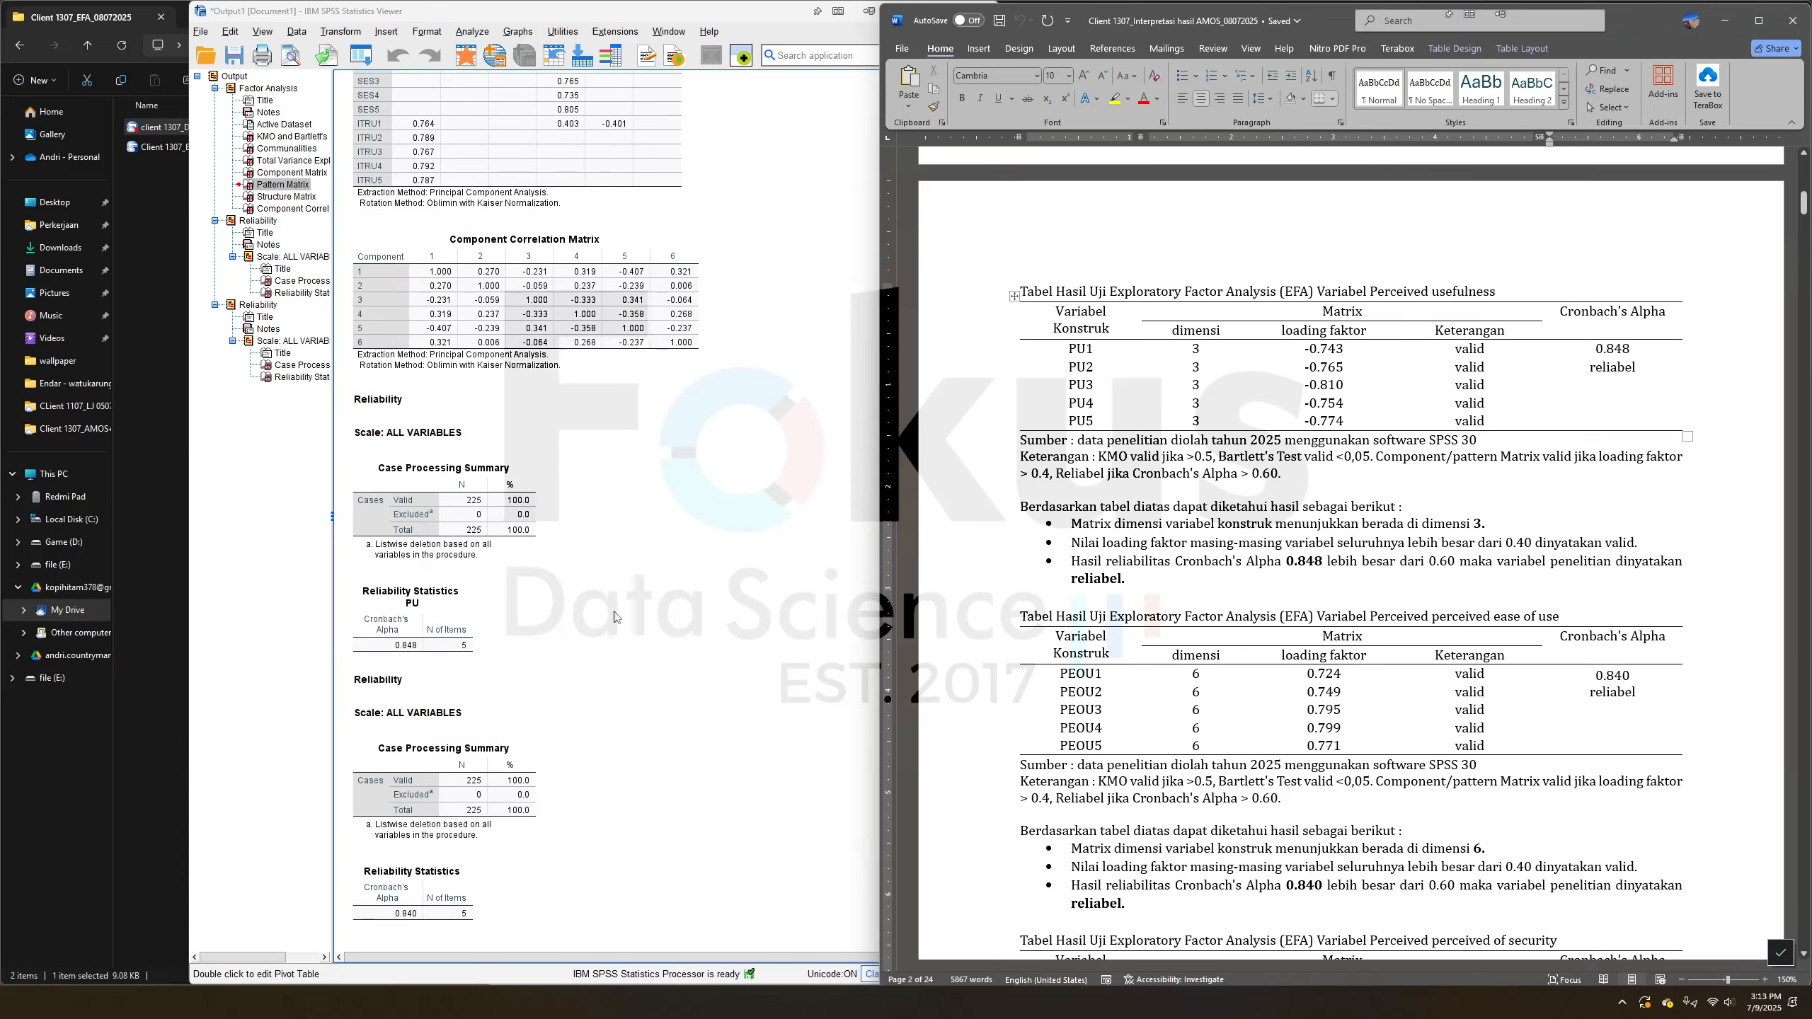
left_click(406, 643)
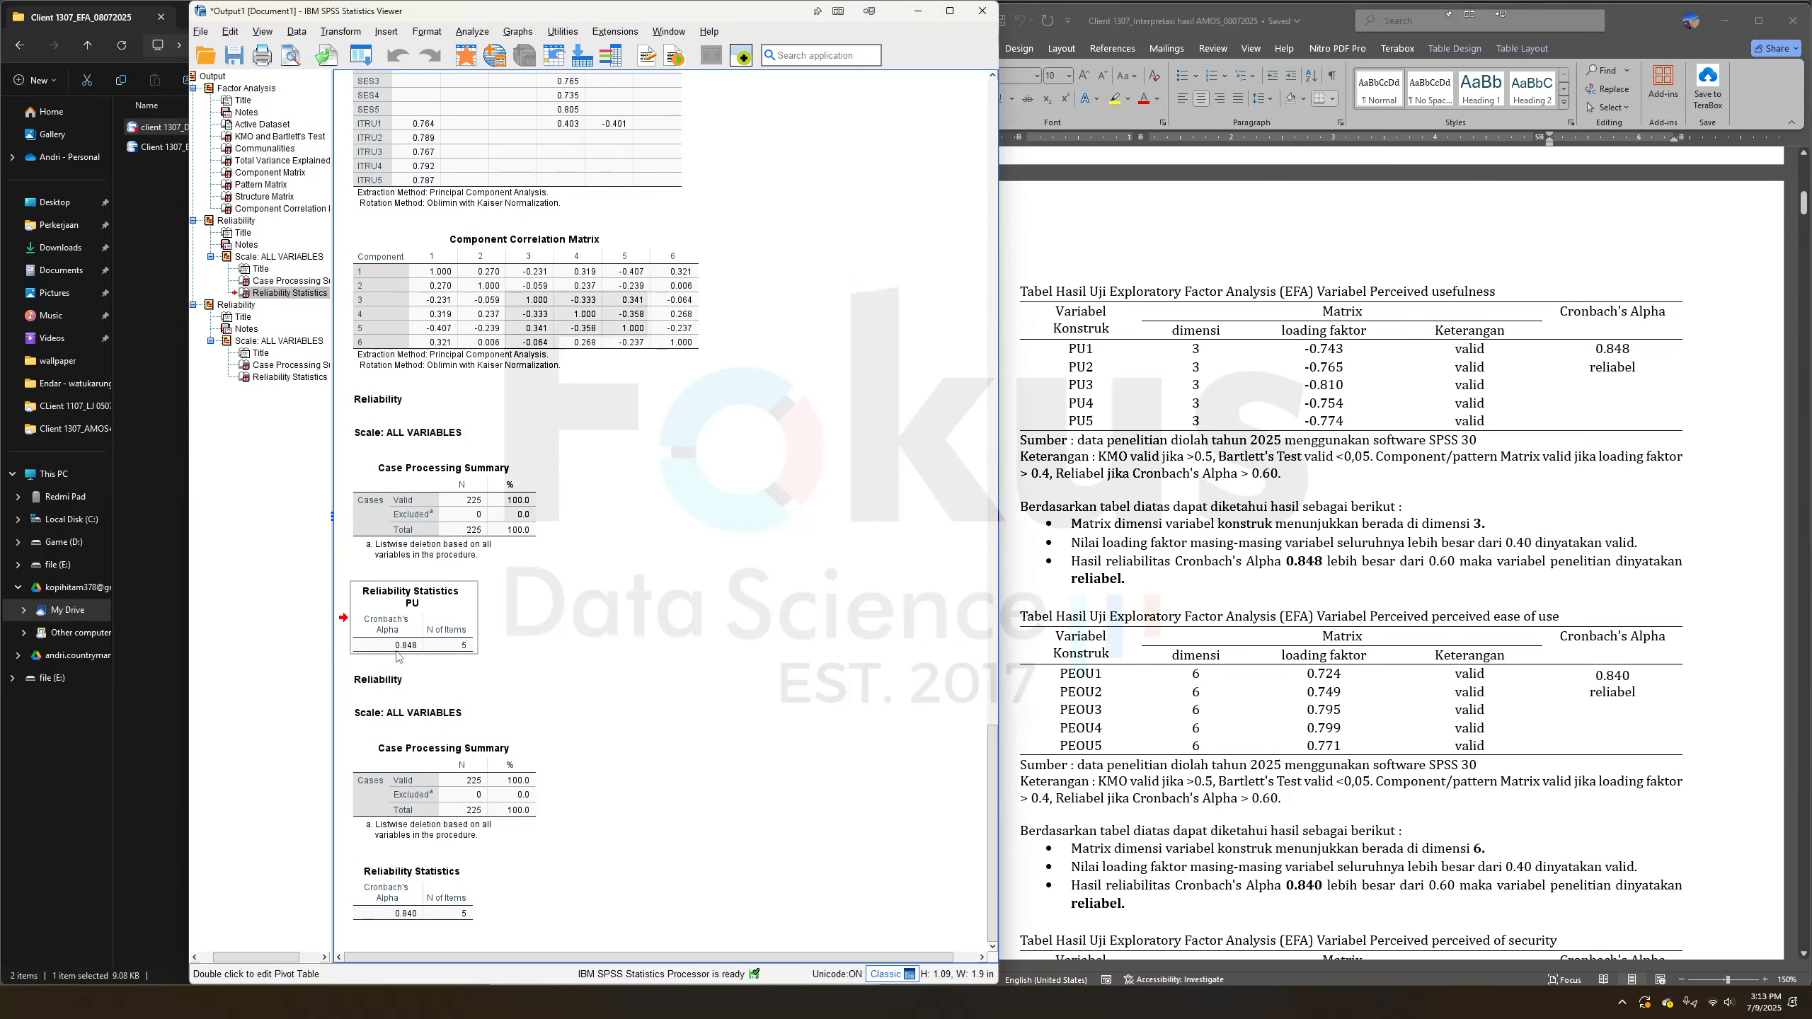
left_click(1623, 350)
left_click_drag(1257, 561, 1377, 562)
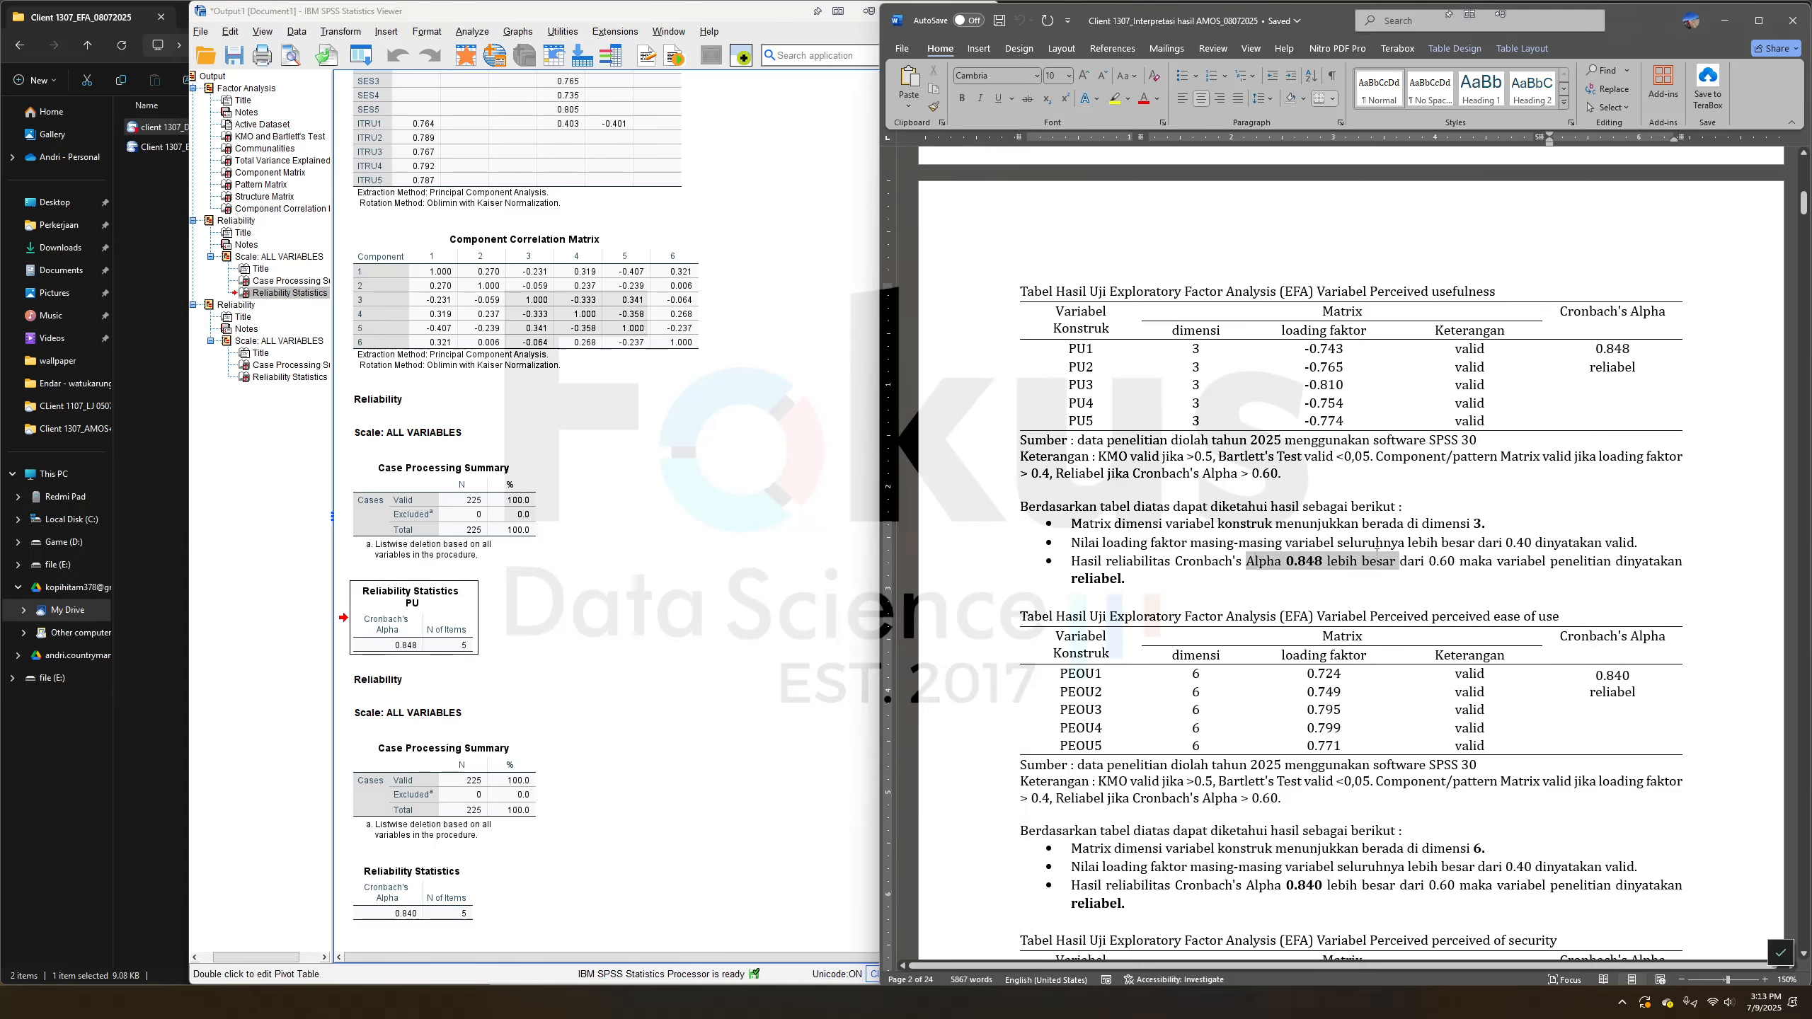
left_click(1329, 403)
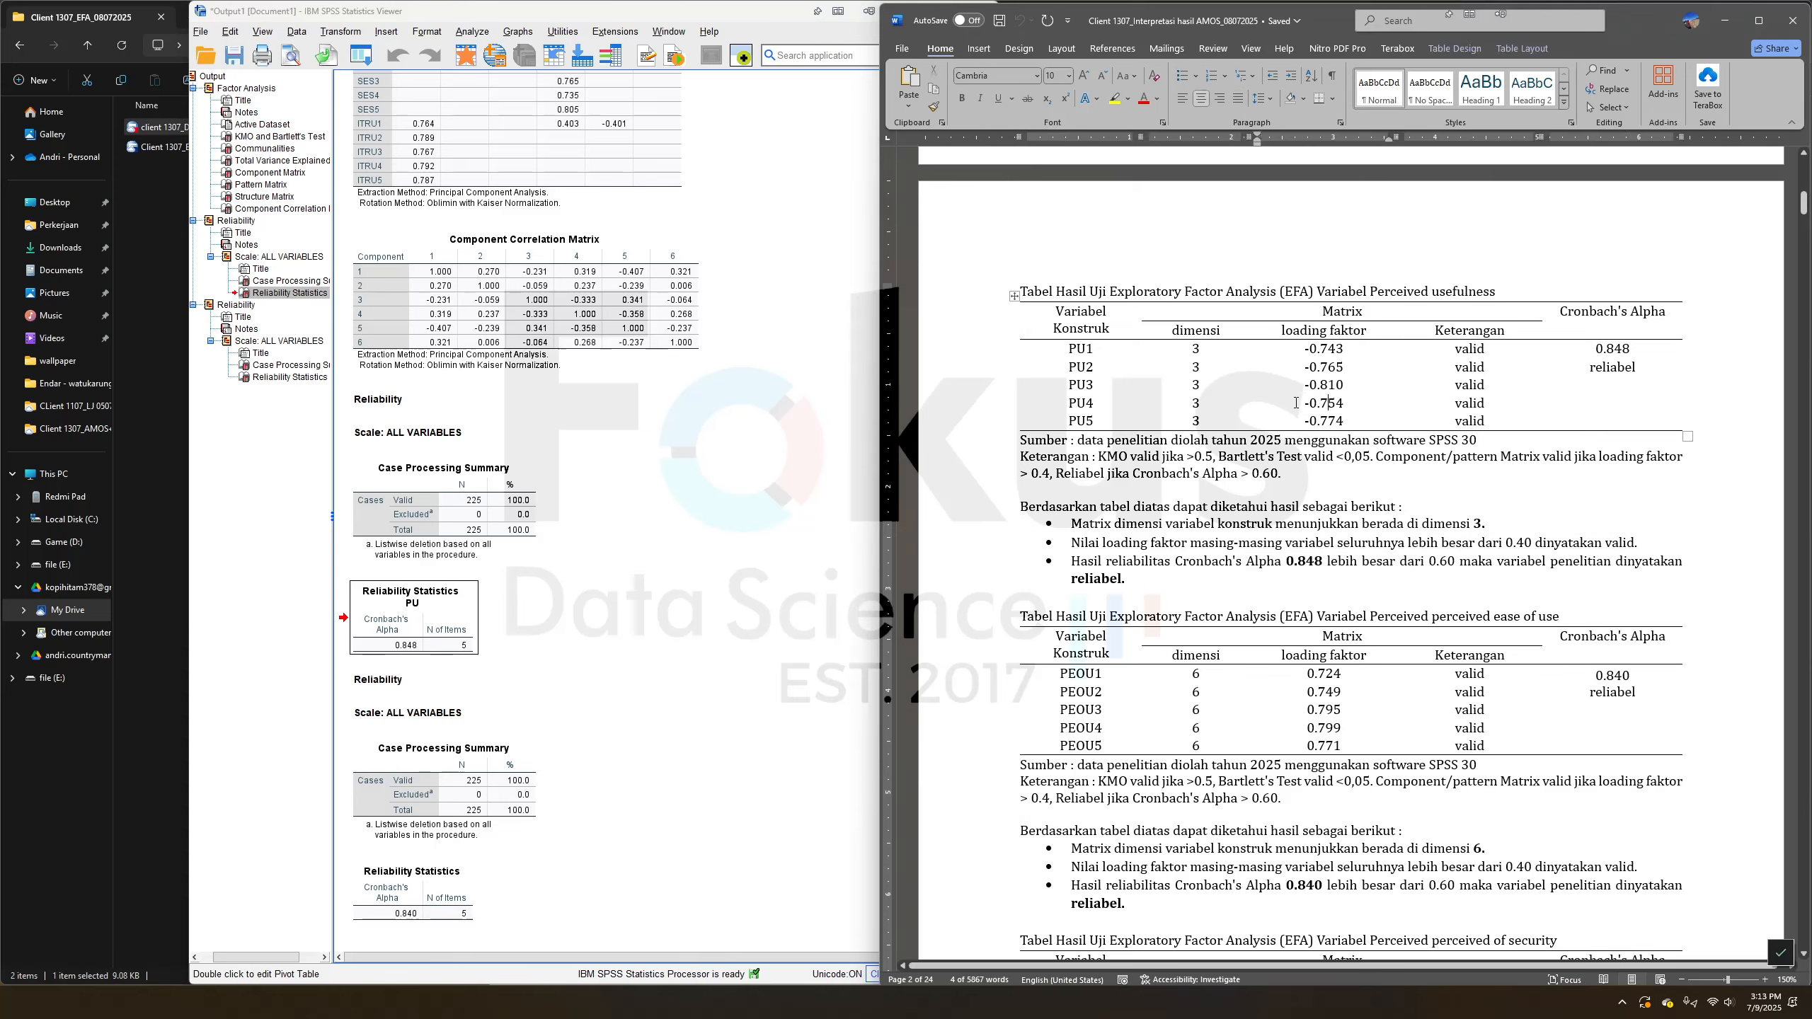
left_click(1201, 293)
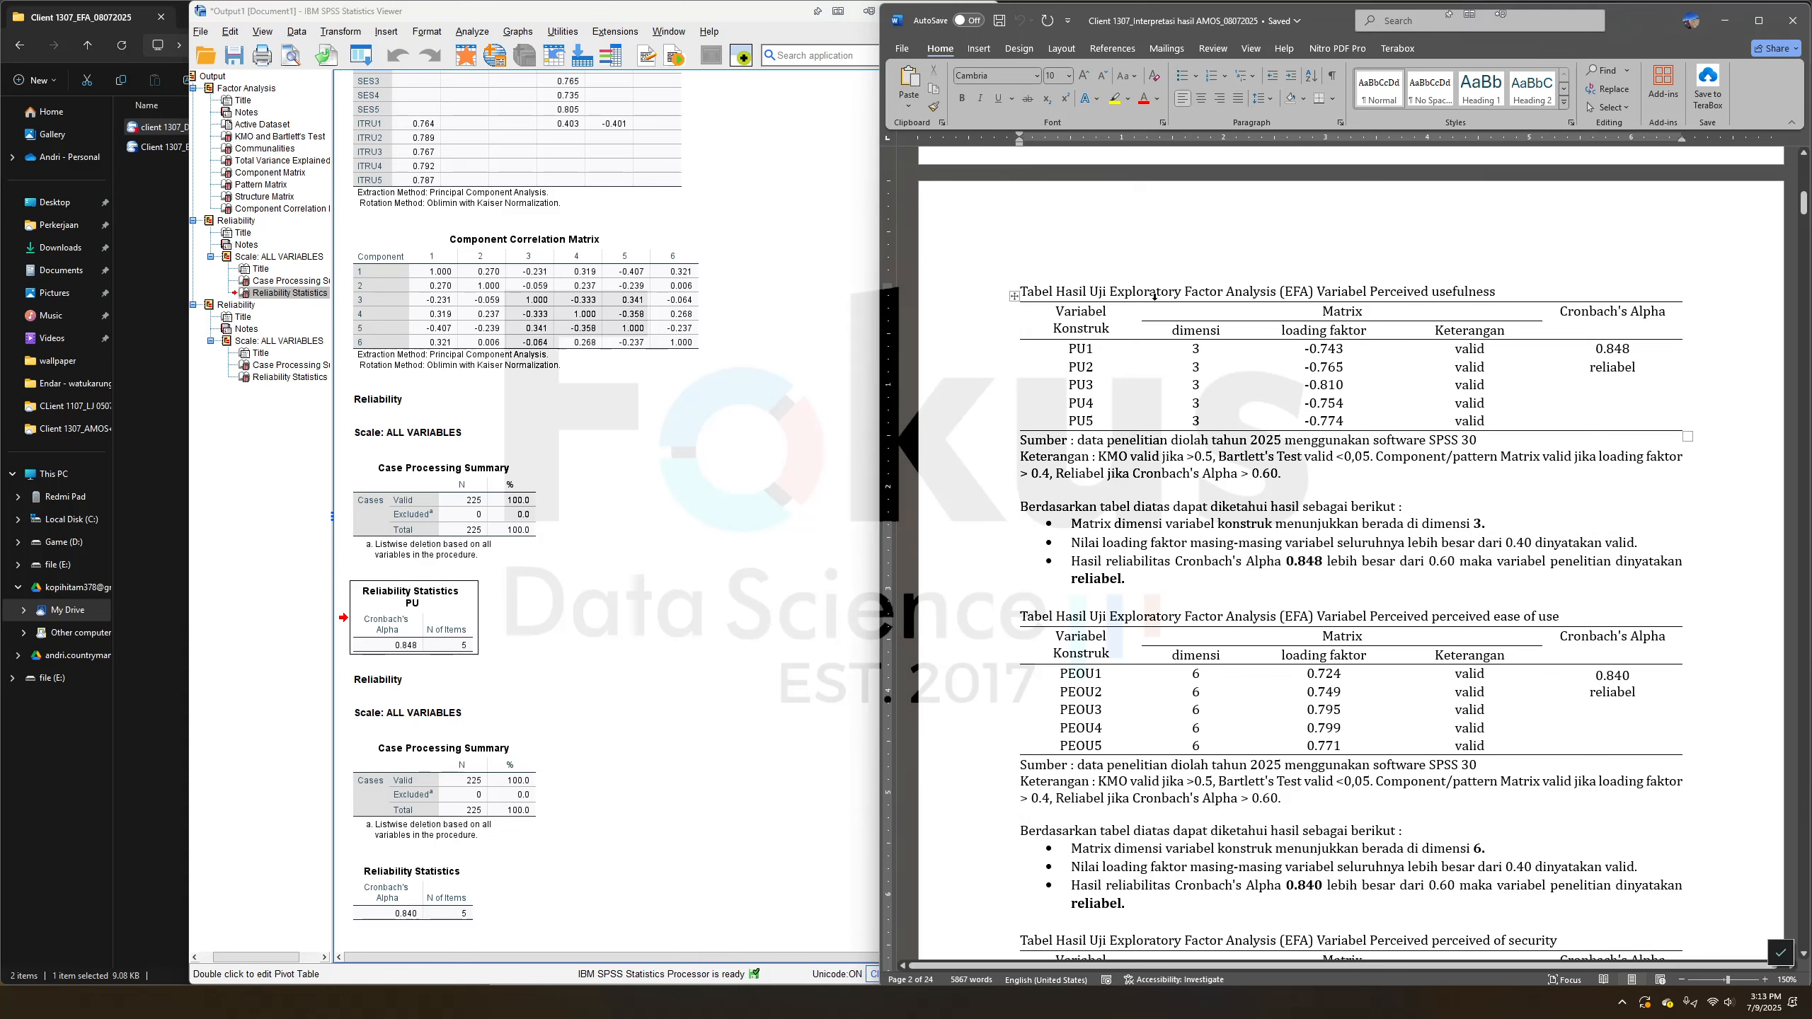
left_click(1078, 348)
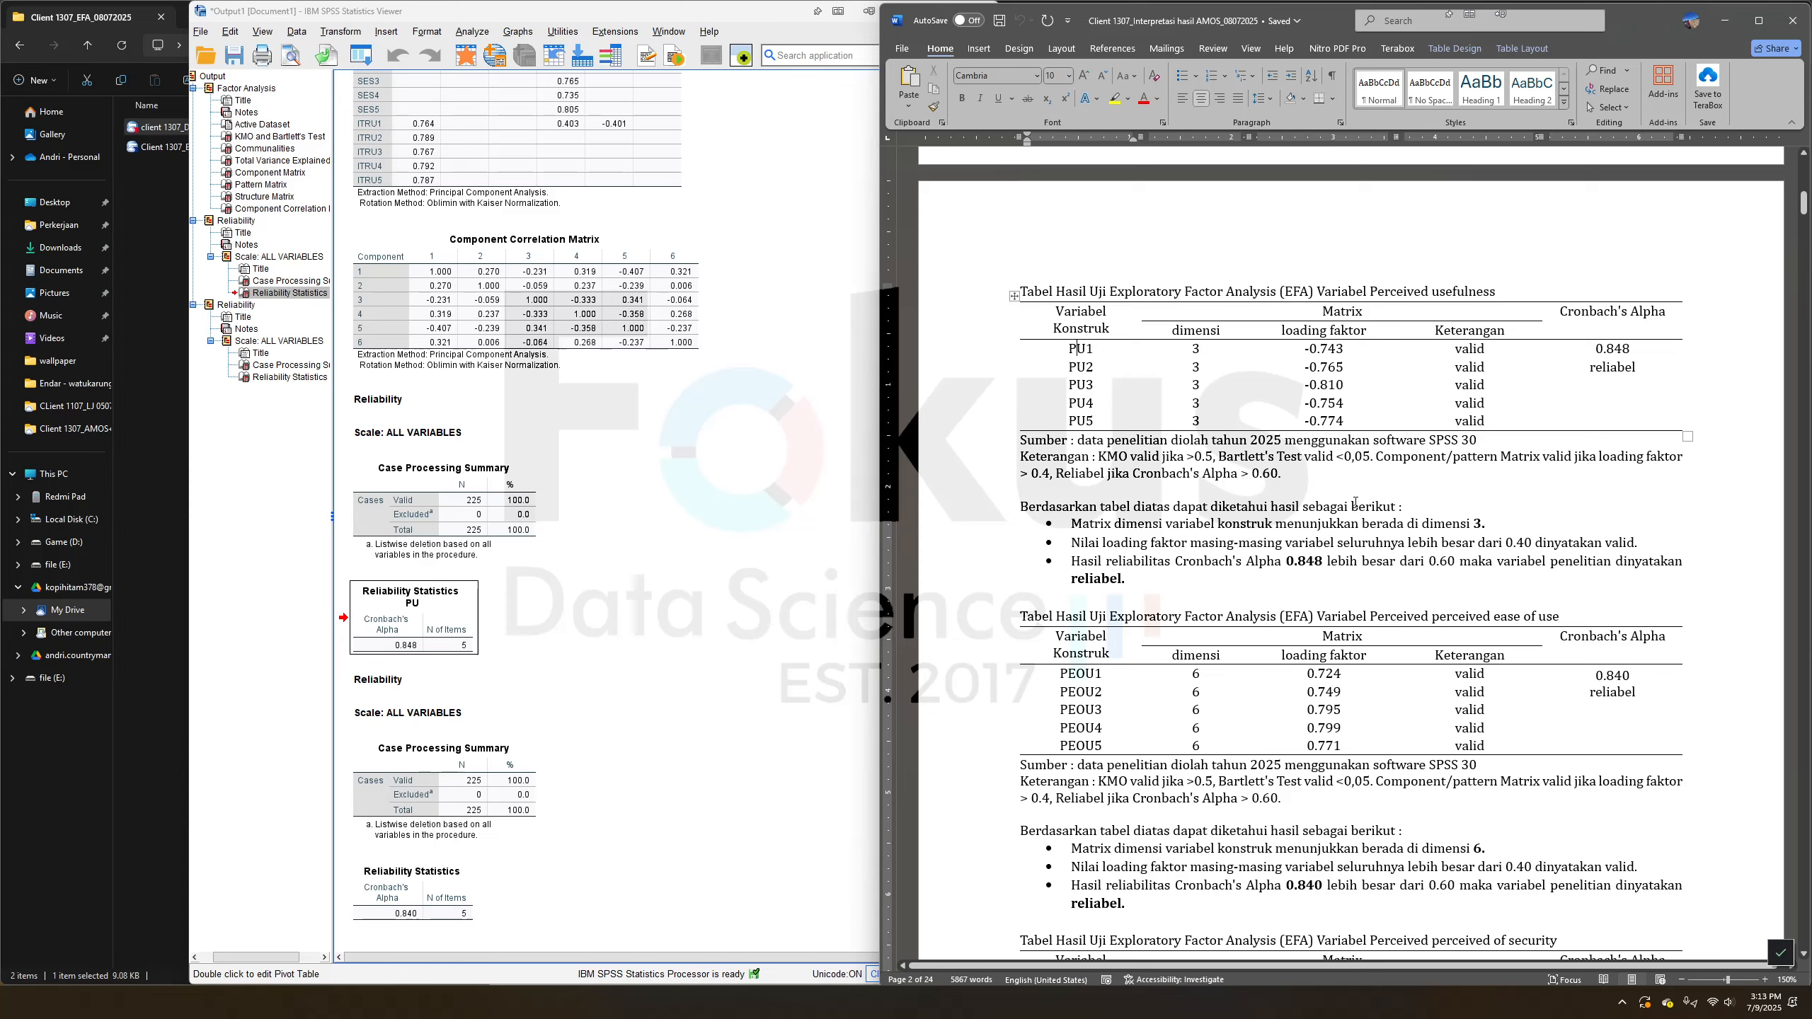
Review the remaining EFA tables in the Word document, followed by the Confirmatory Factor Analysis and Structural Equation Modeling diagrams
scroll(1355, 503, "down", 15)
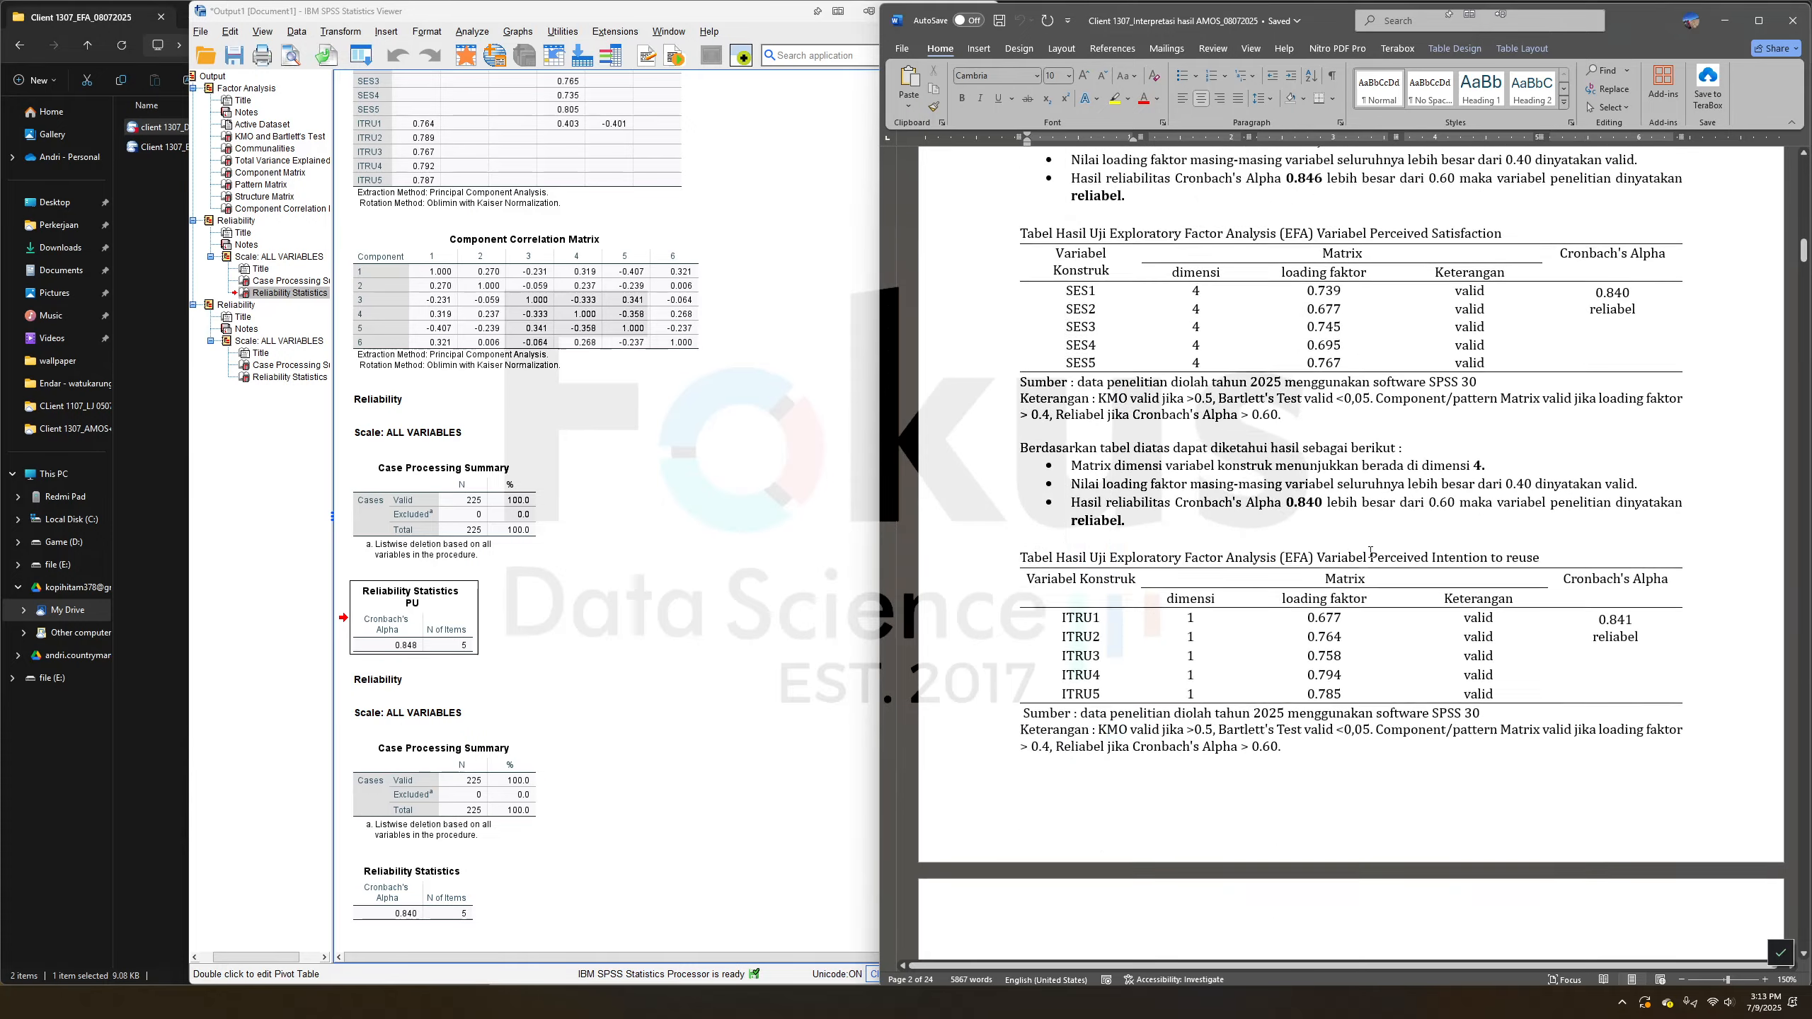
scroll(1370, 552, "down", 10)
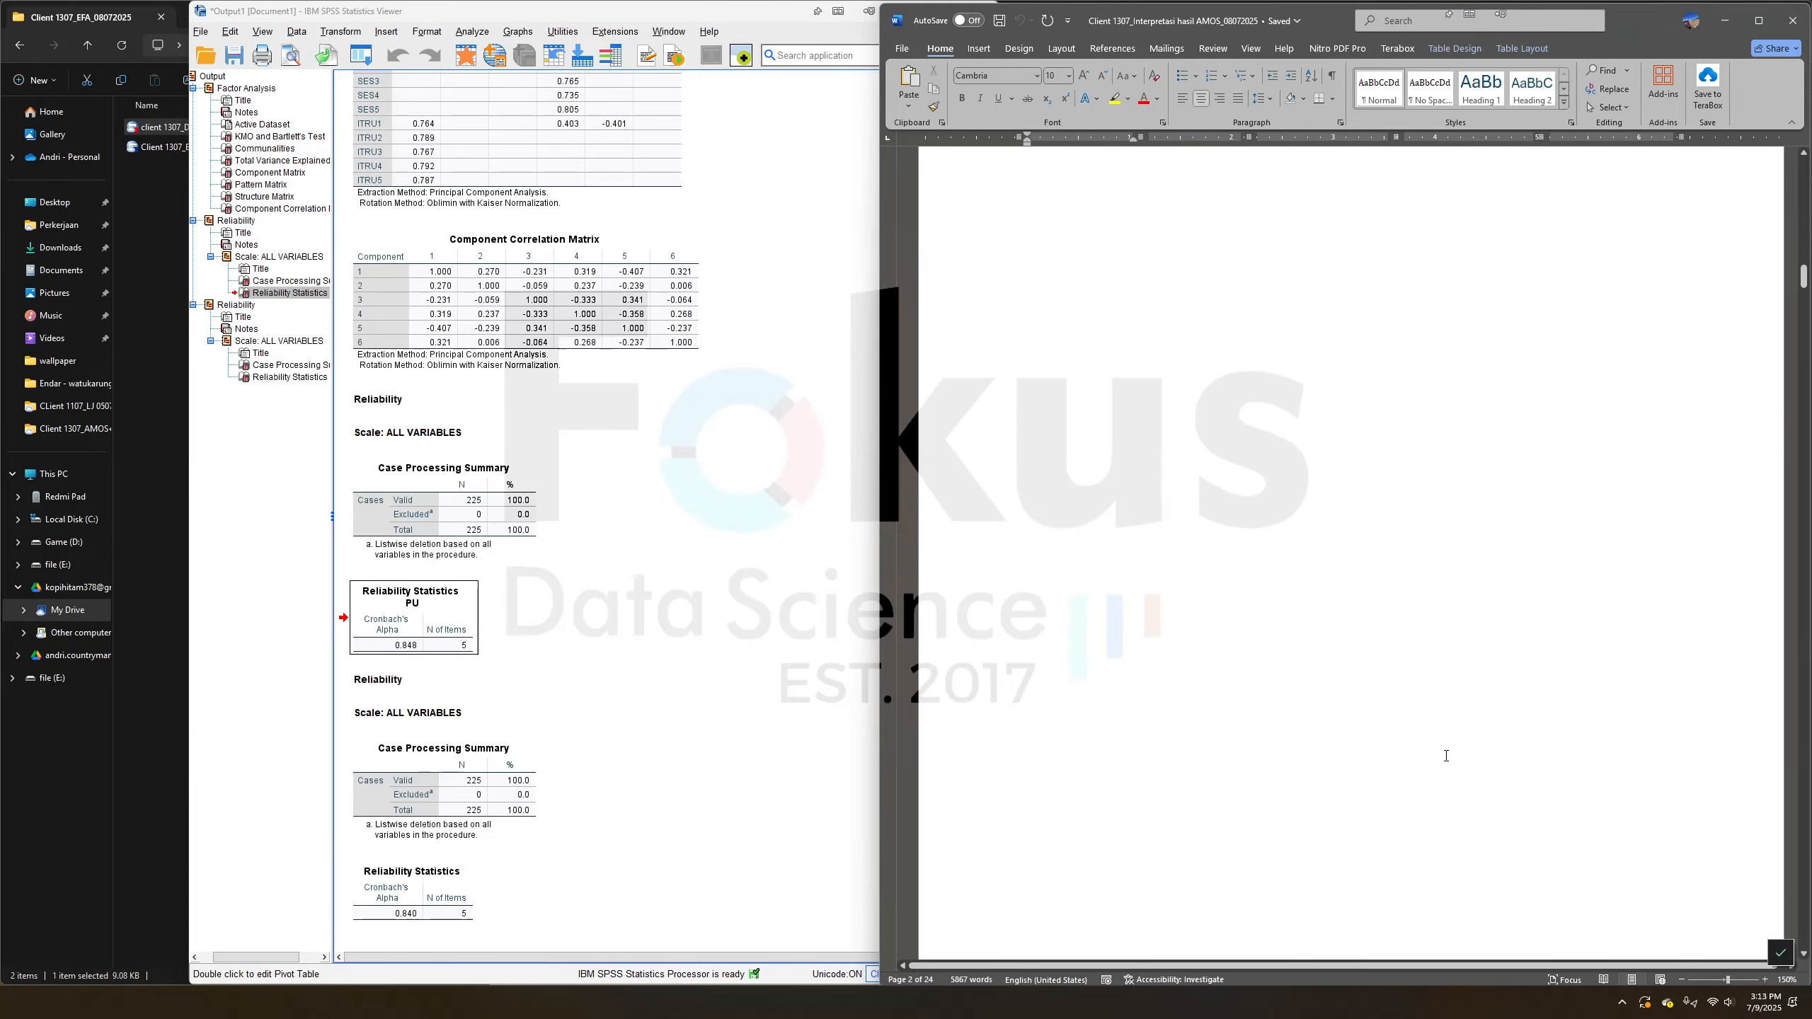
scroll(1446, 756, "down", 10)
scroll(1447, 754, "up", 1)
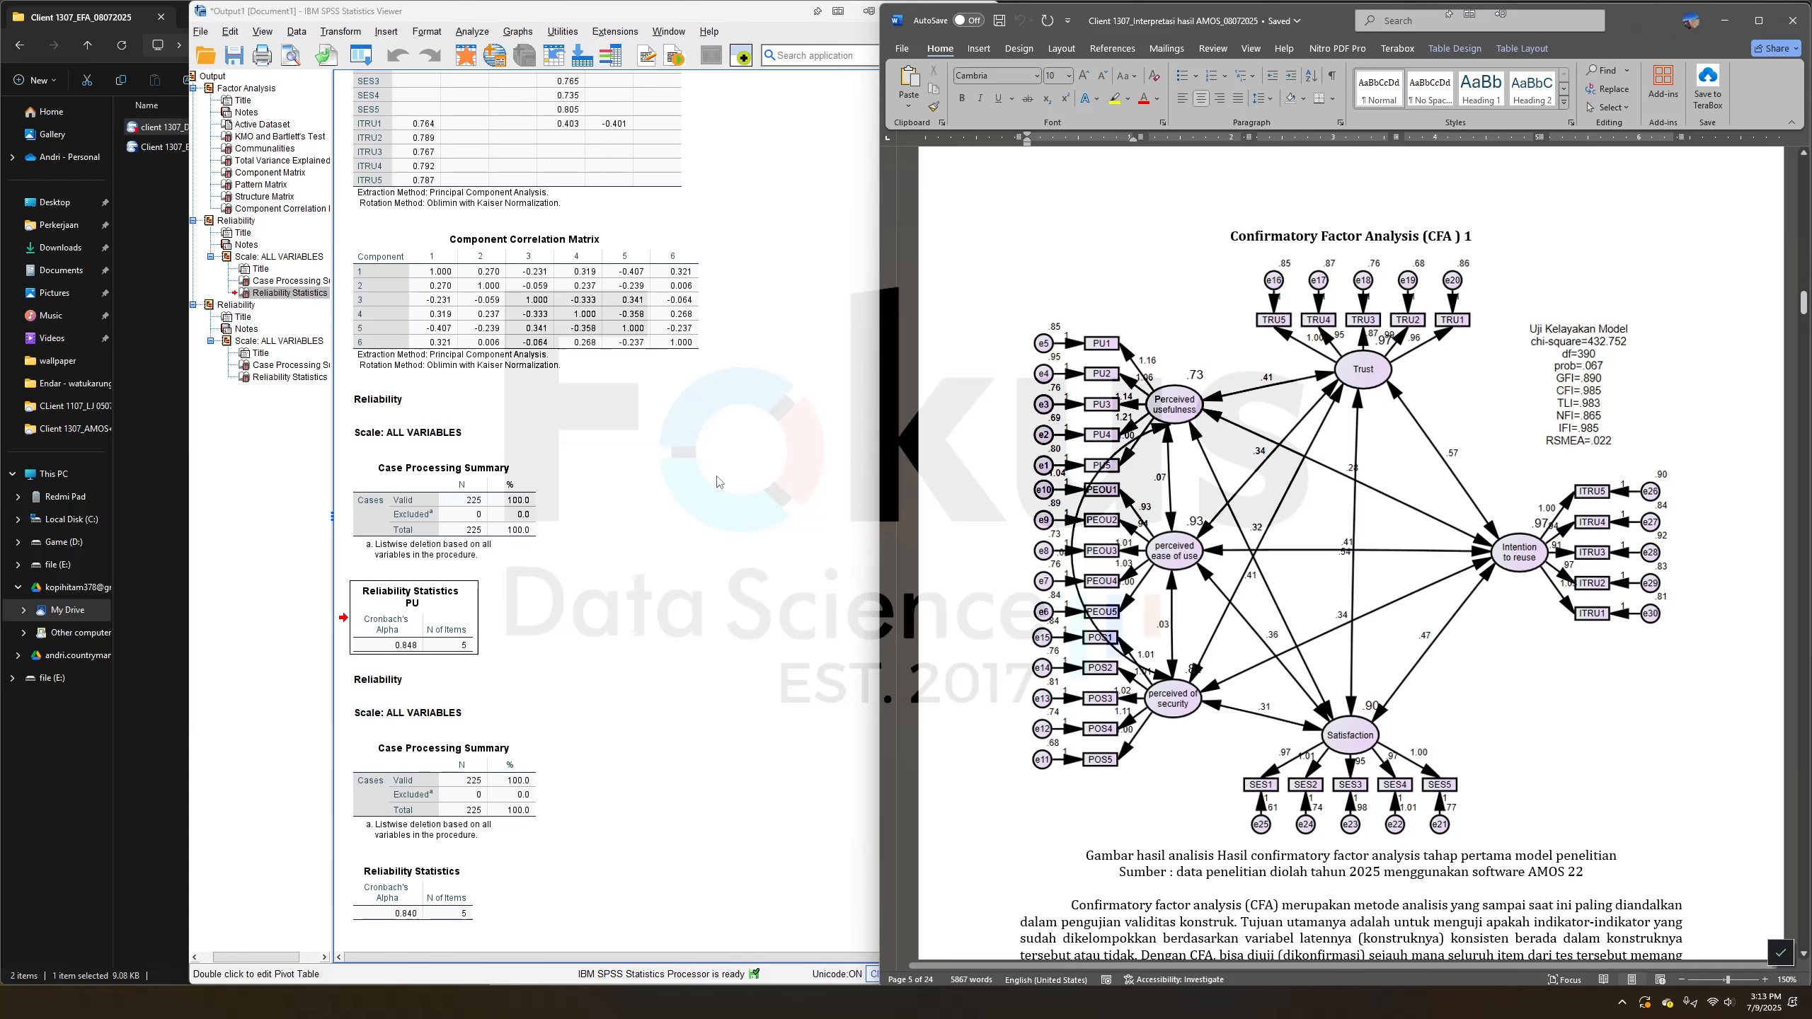
scroll(1325, 308, "up", 20)
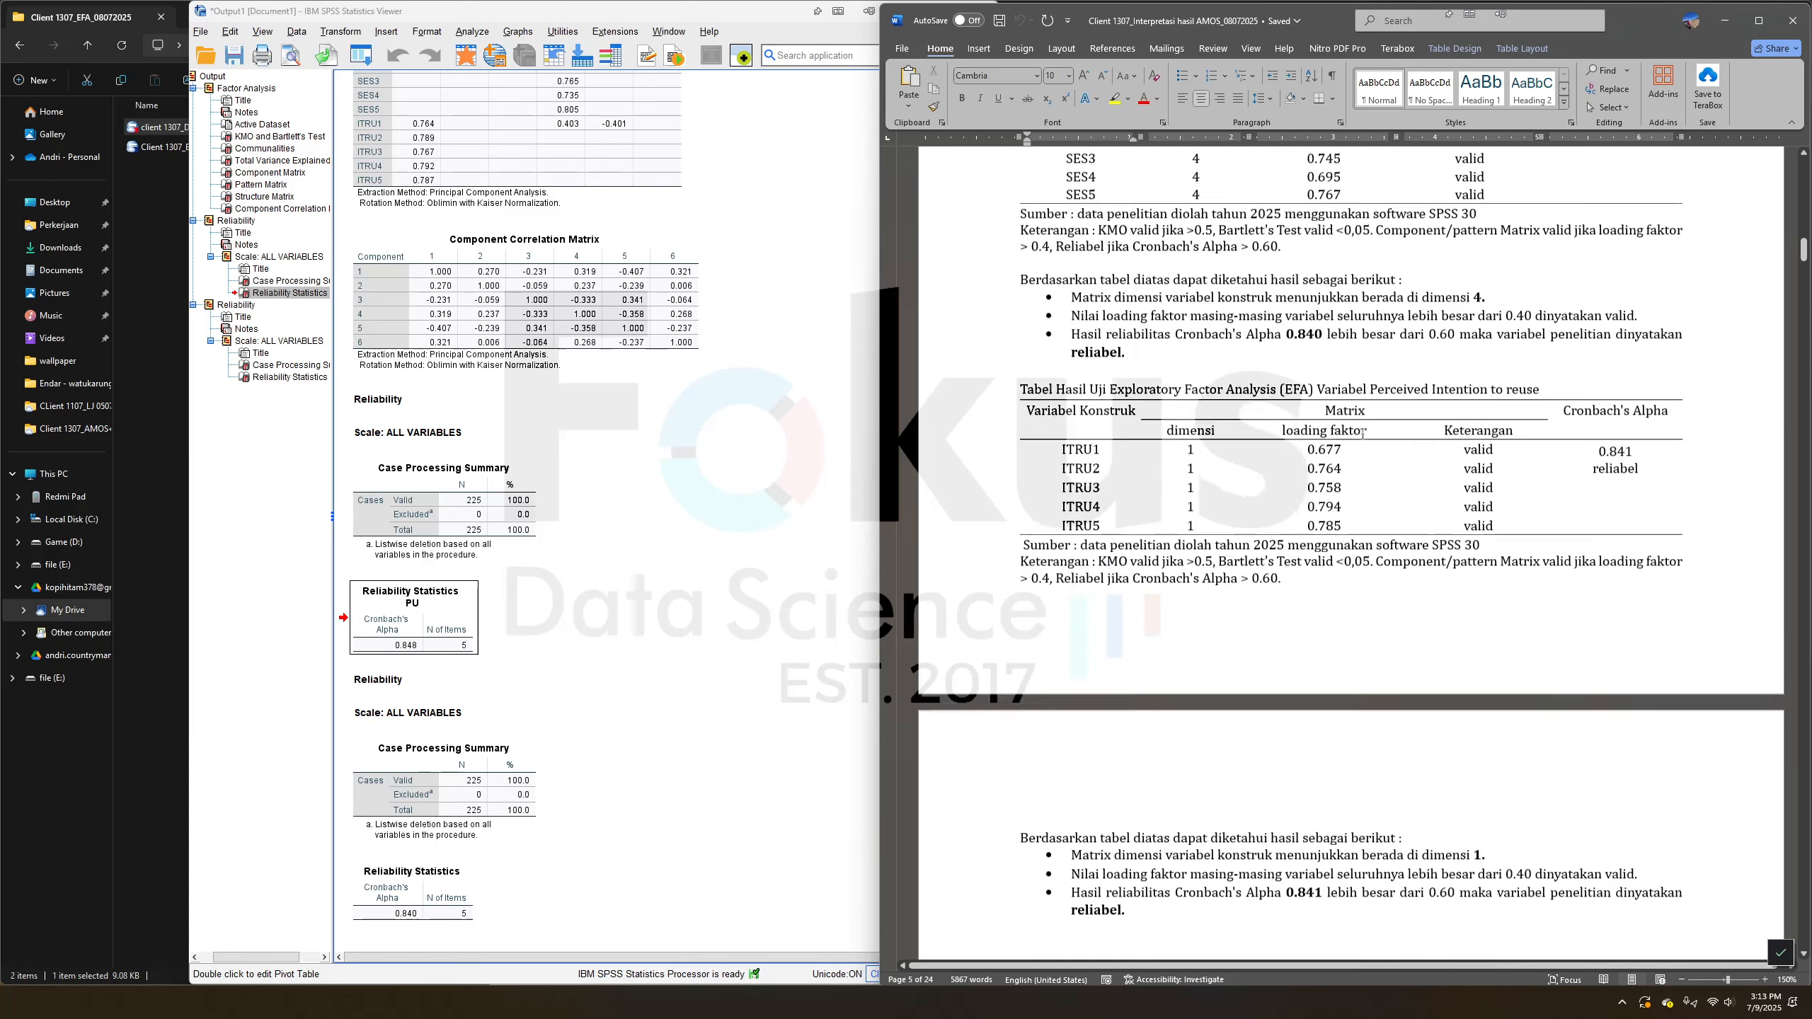
scroll(1117, 738, "down", 20)
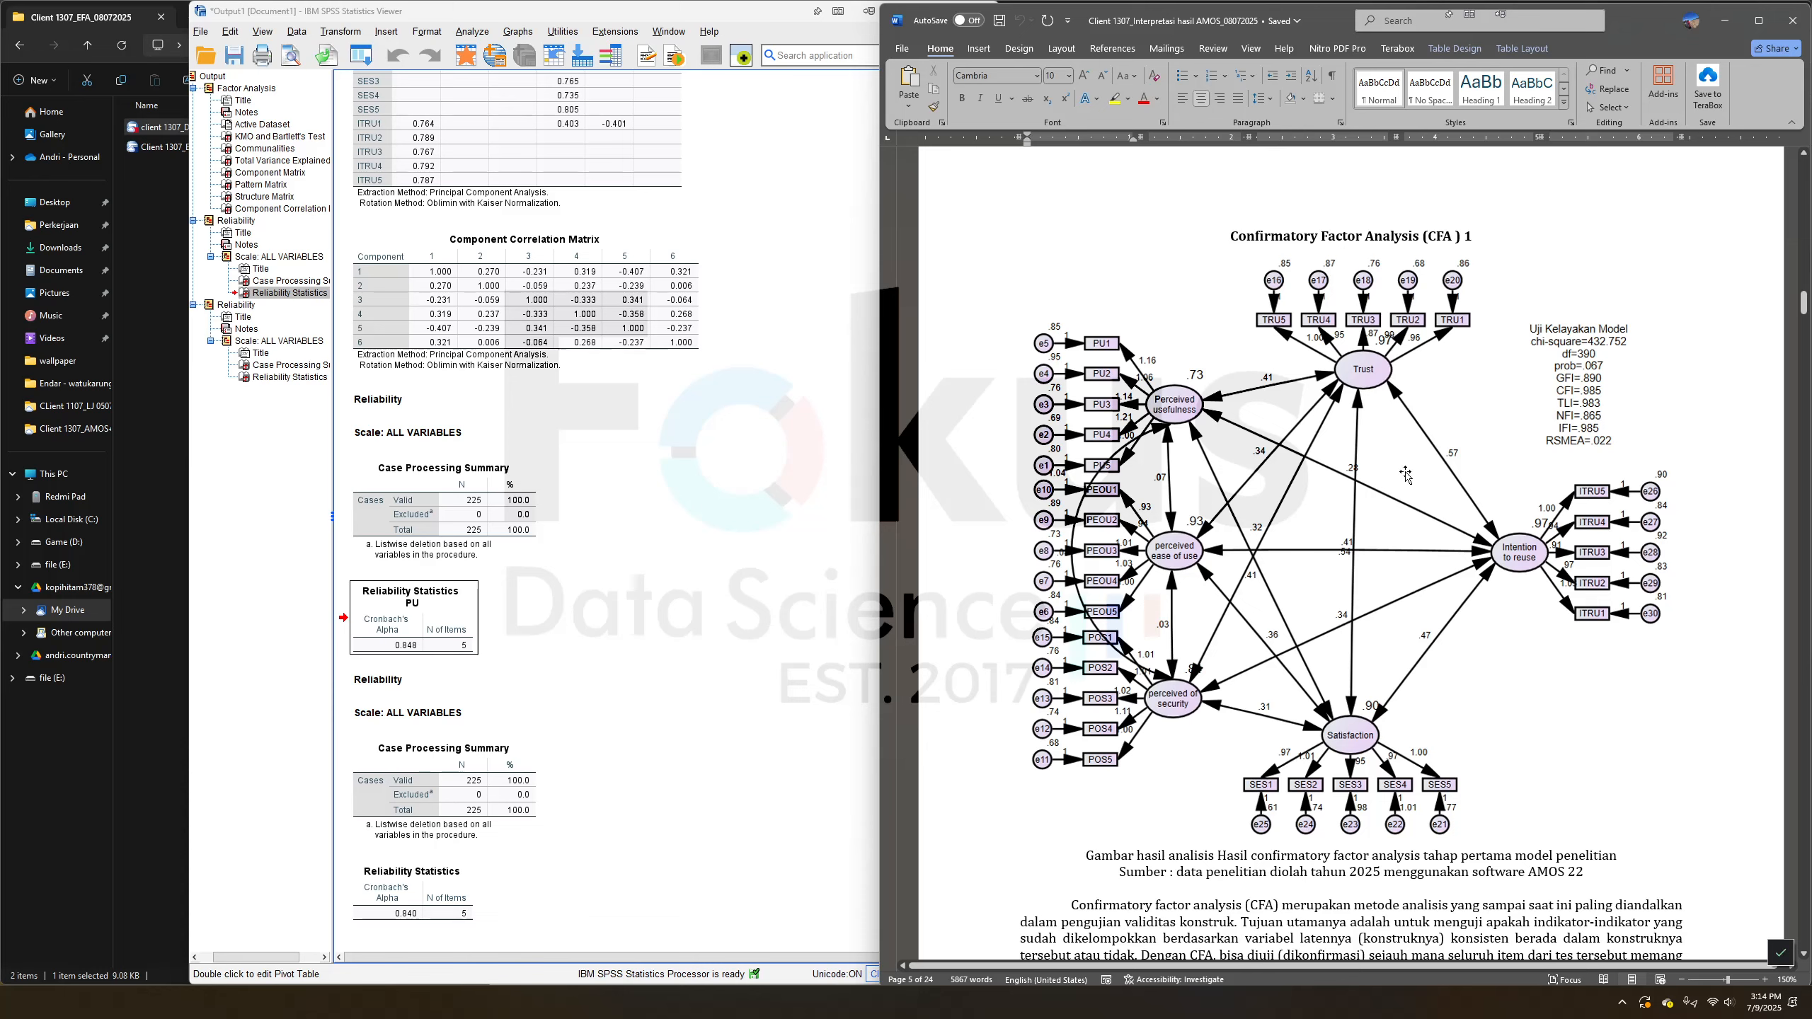
scroll(1377, 575, "down", 3)
scroll(1376, 575, "up", 3)
scroll(1380, 476, "down", 20)
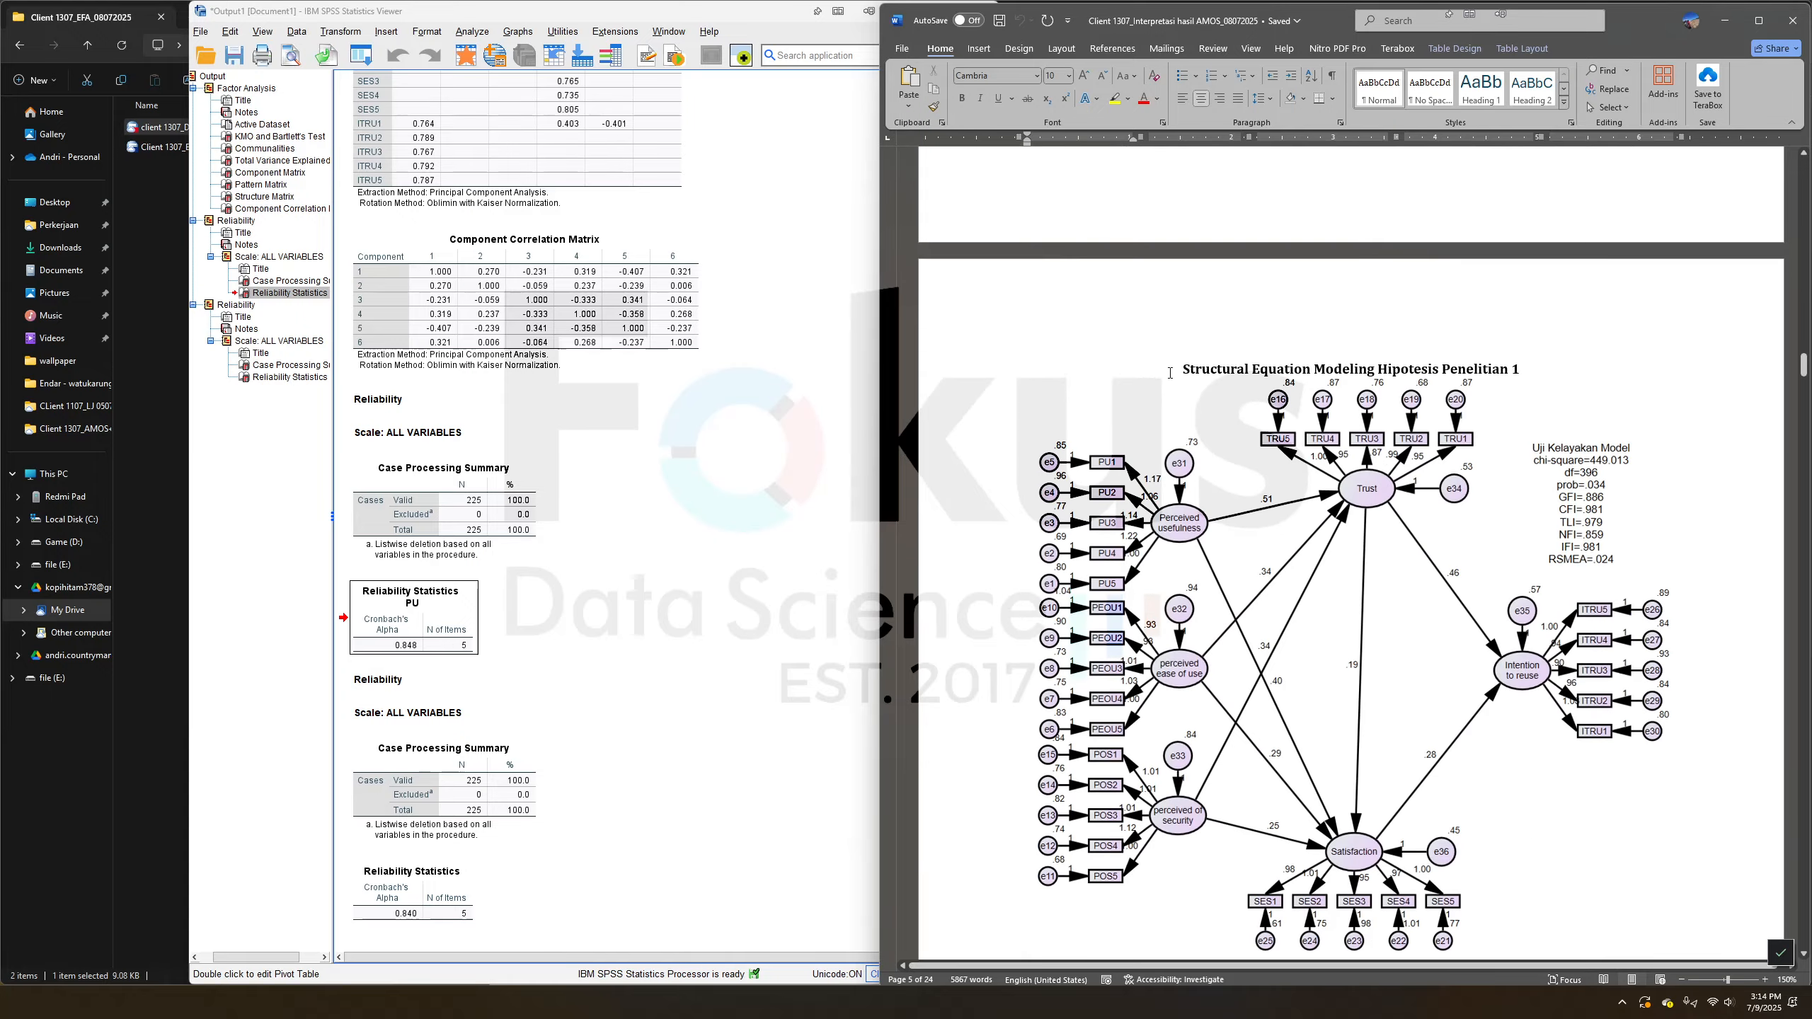
Review the CFA 1 diagram, its goodness-of-fit table and interpretation, and the Hypothesis 1 SEM diagram in the Word report
scroll(1213, 443, "up", 10)
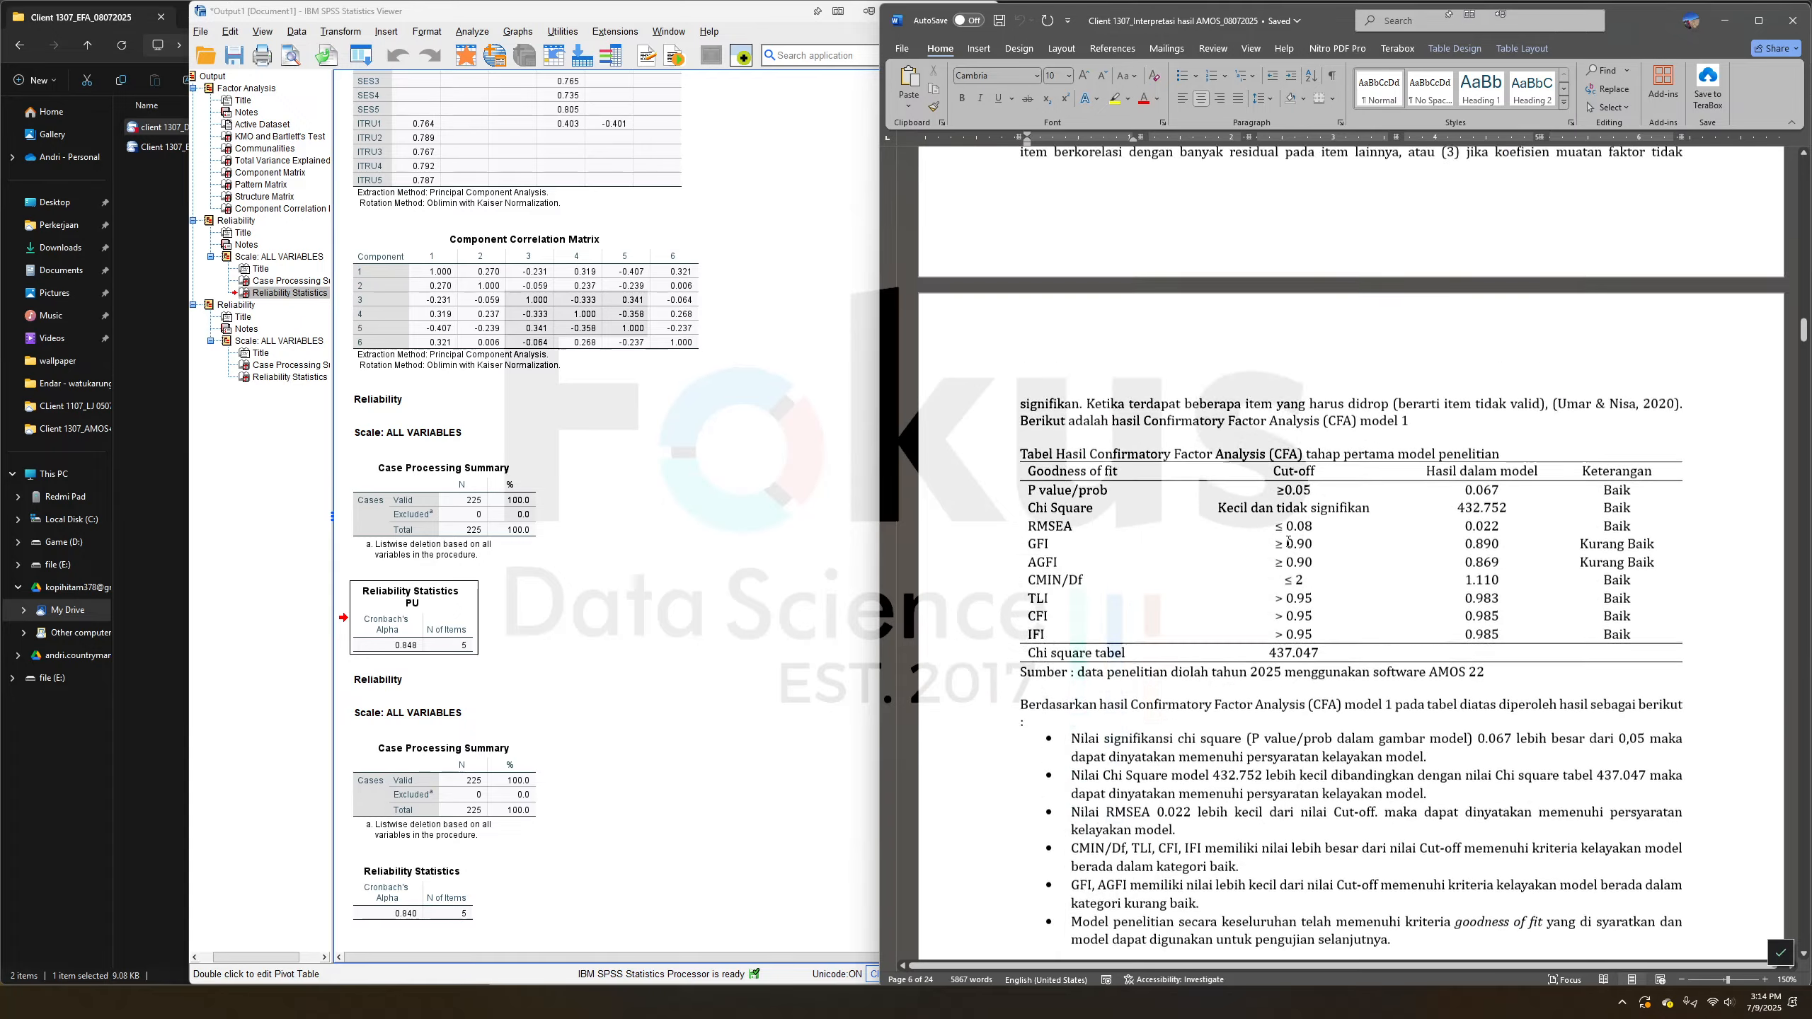
scroll(1289, 543, "up", 6)
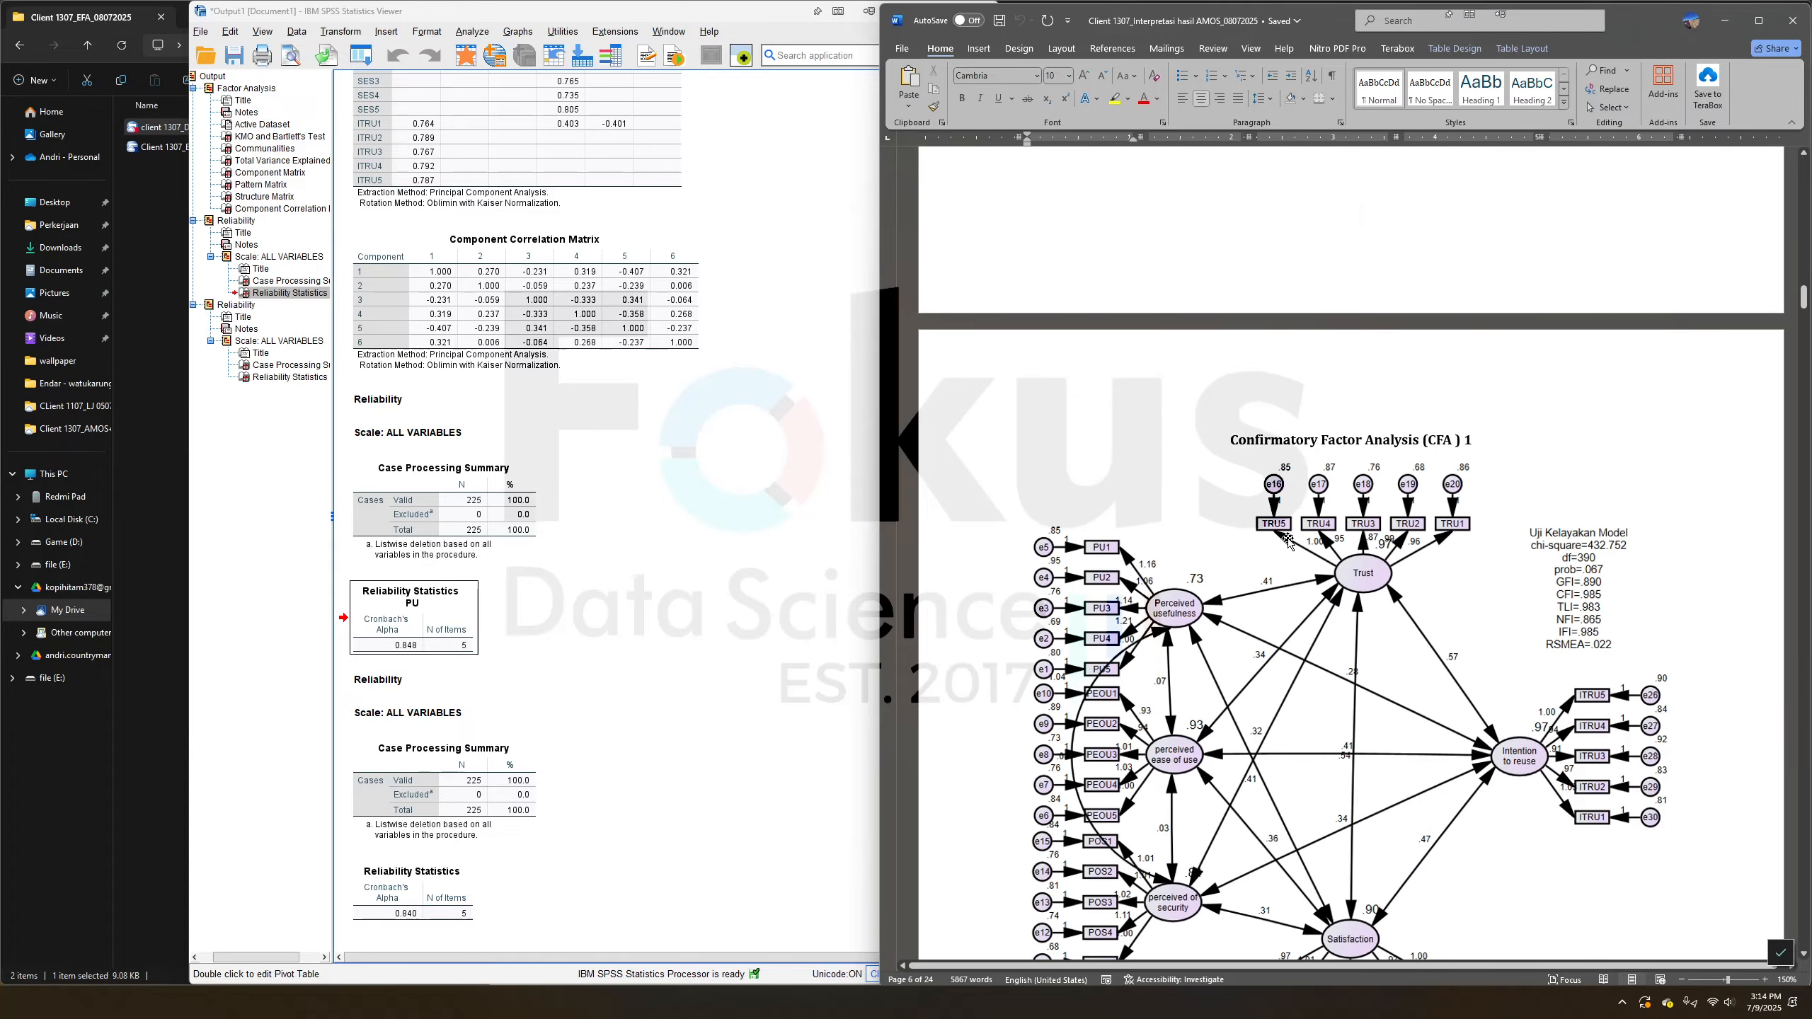
scroll(1288, 542, "down", 5)
scroll(1276, 389, "up", 5)
scroll(1359, 614, "down", 10)
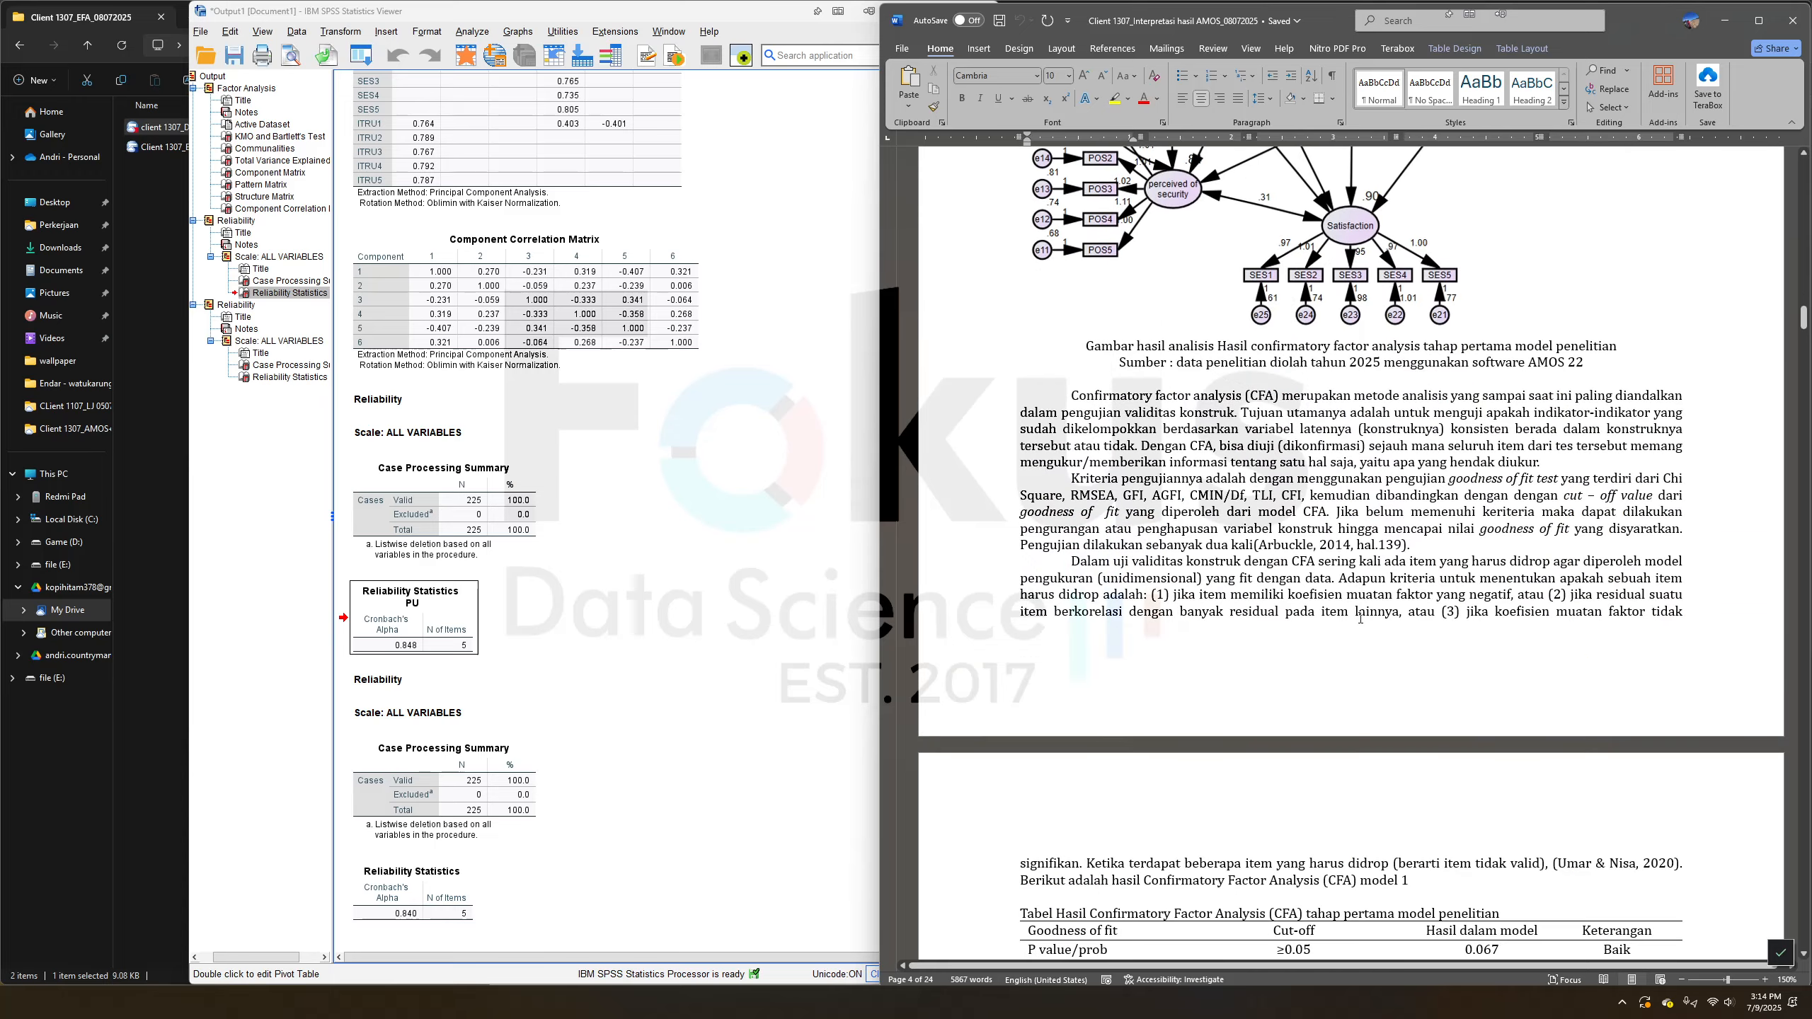
scroll(1360, 618, "down", 20)
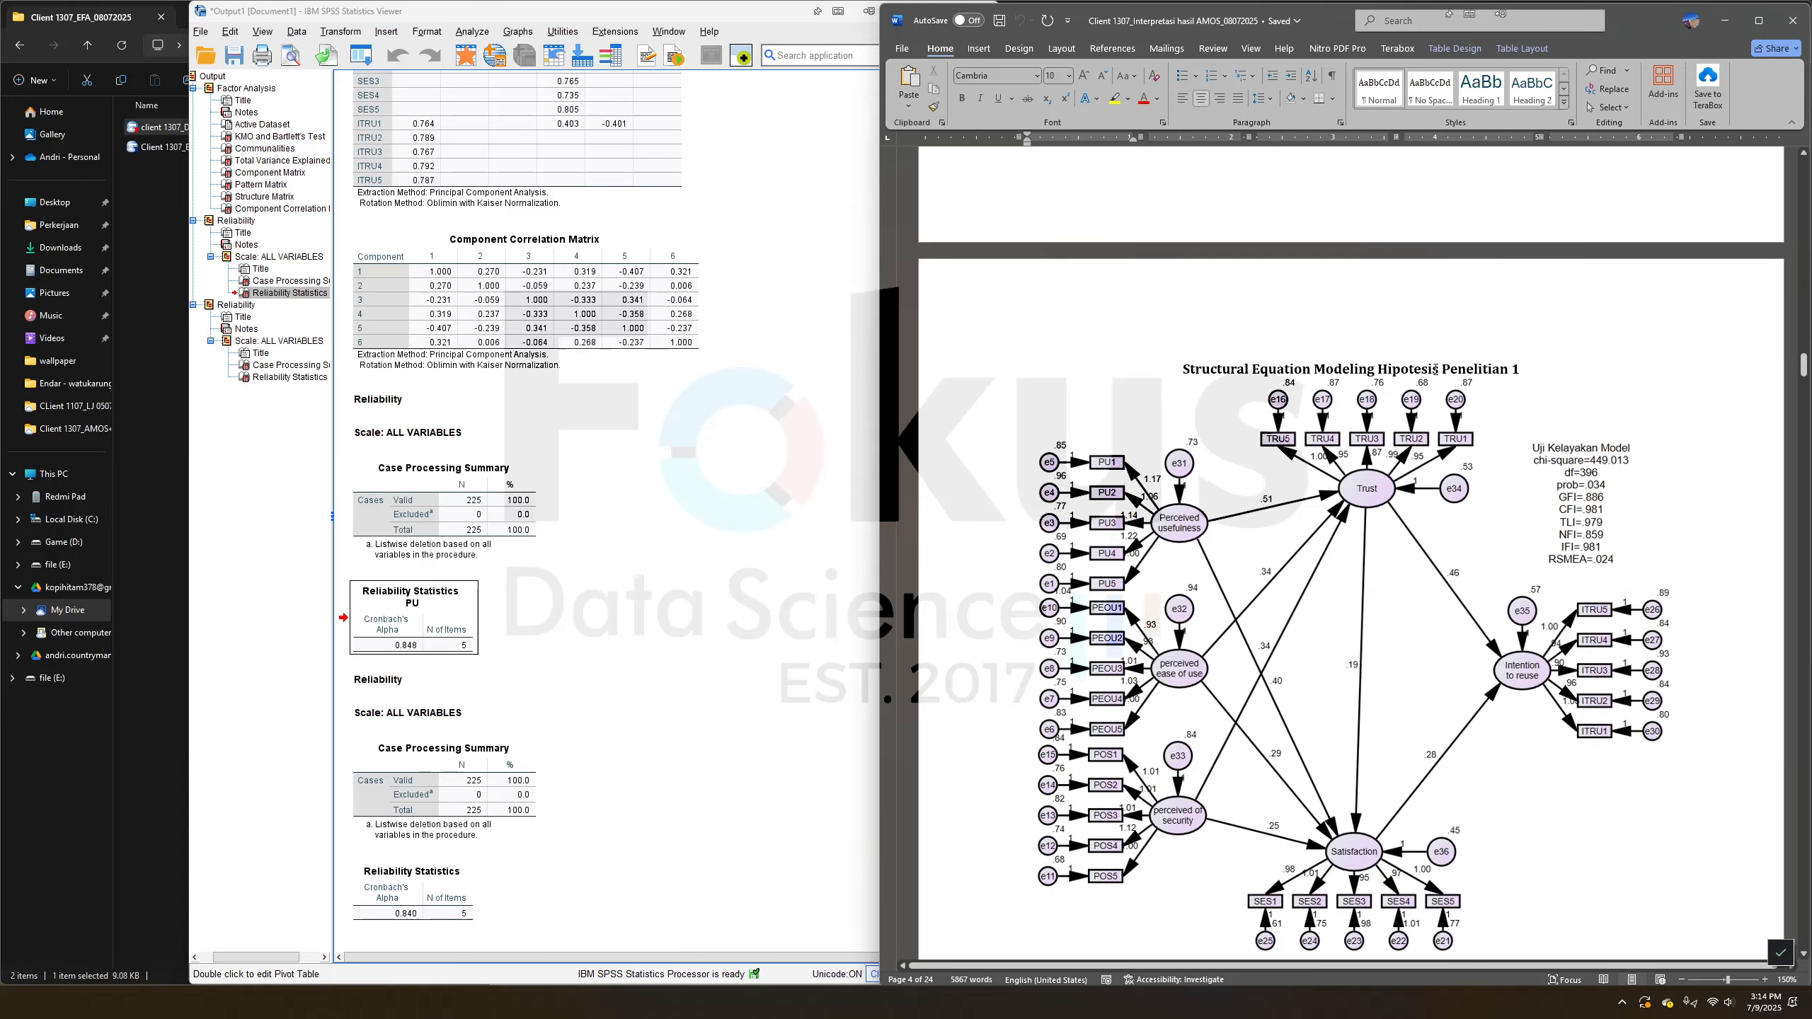
scroll(1373, 696, "up", 15)
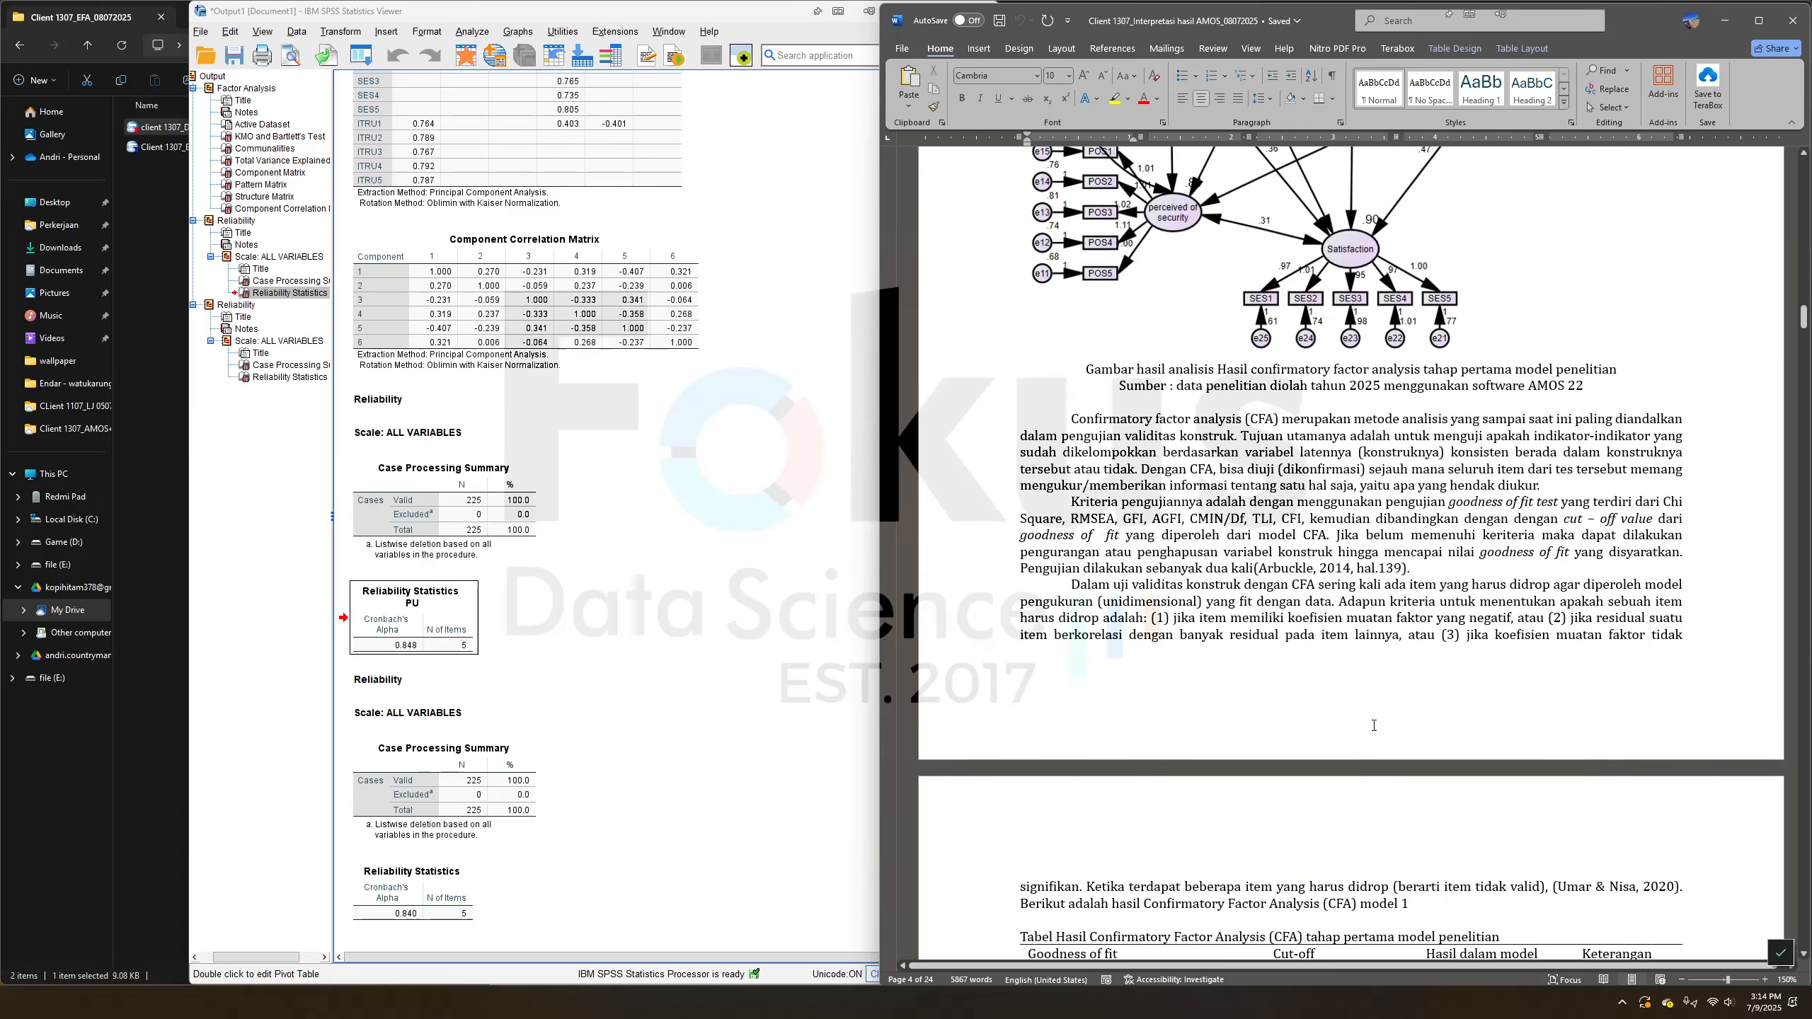
scroll(1373, 726, "up", 15)
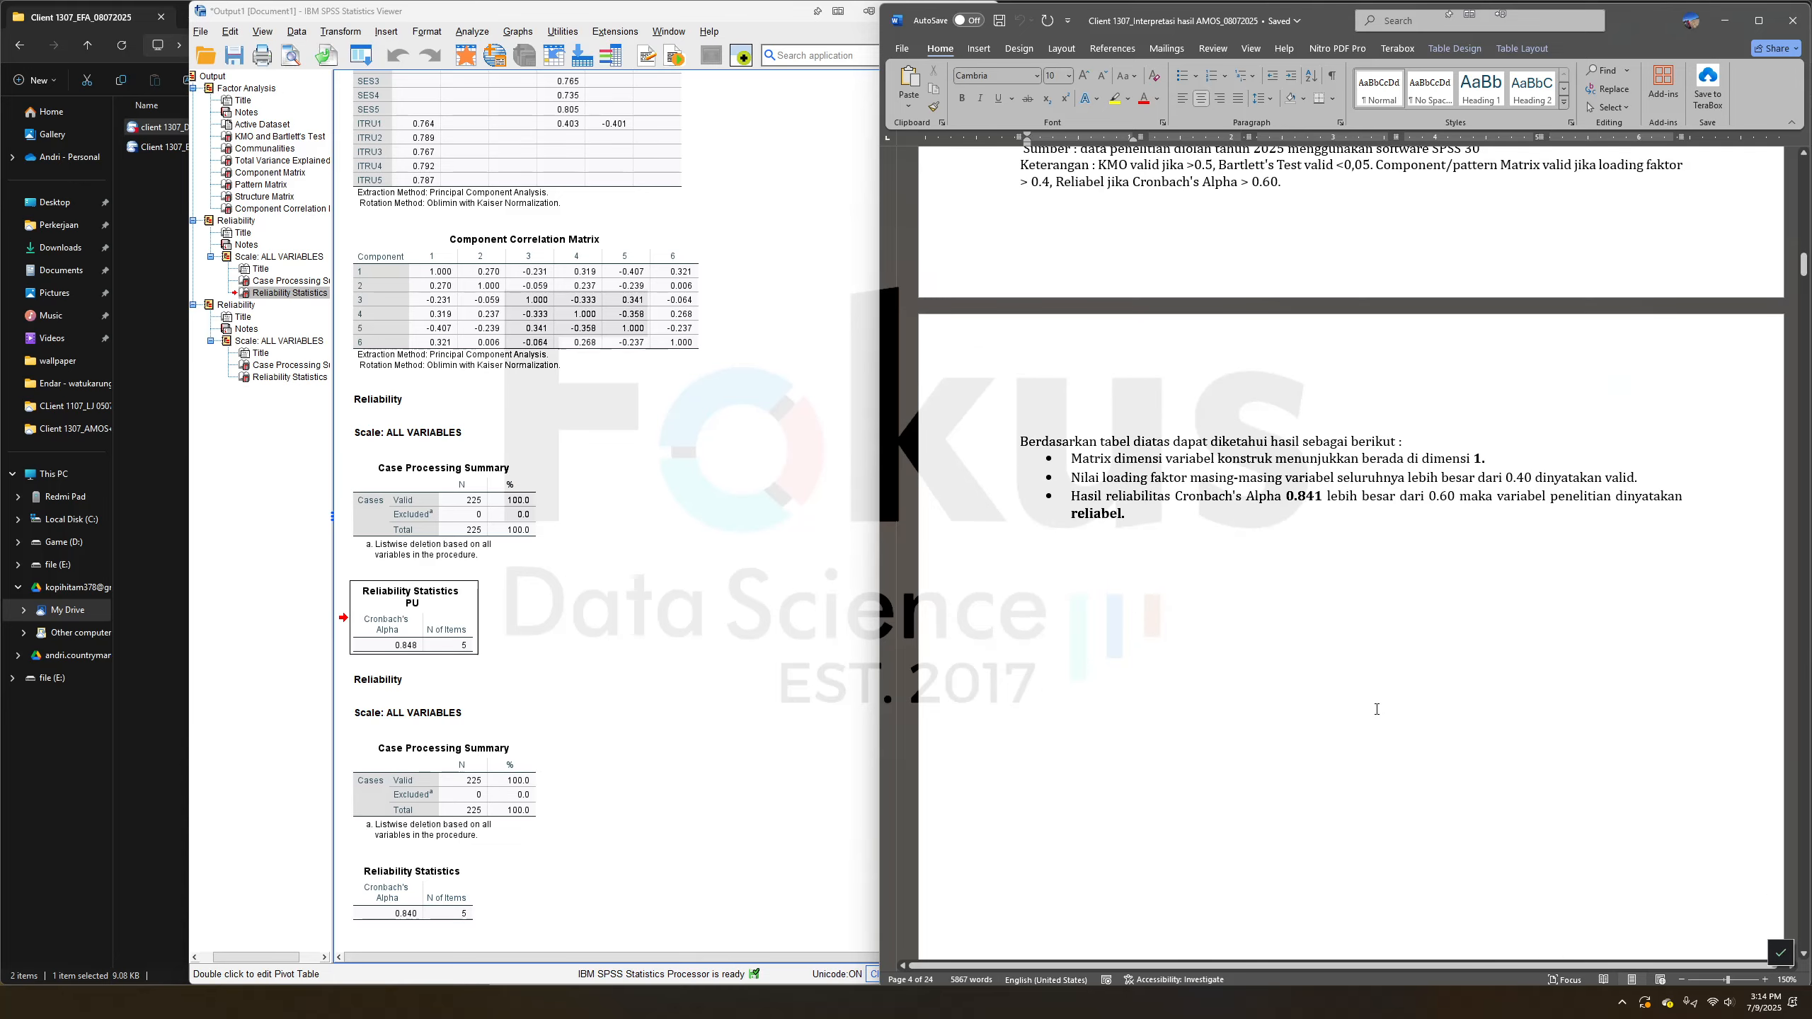
scroll(1377, 705, "down", 10)
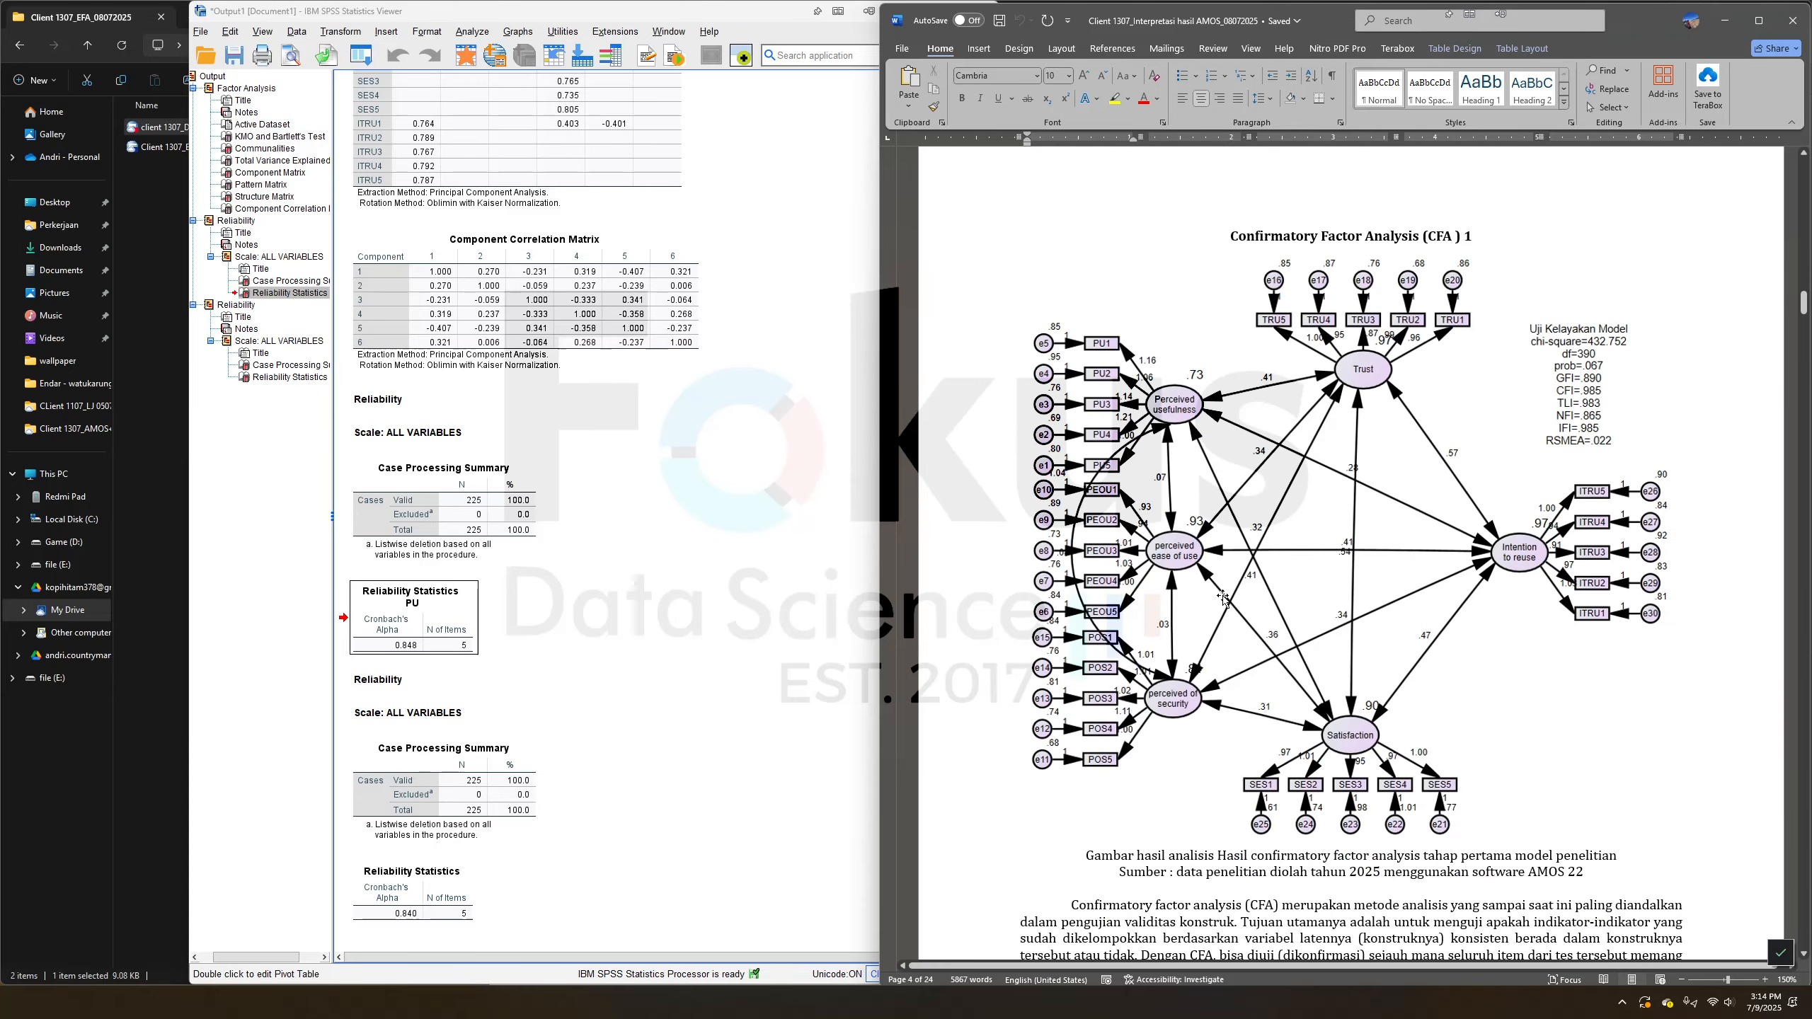
Close the SPSS output viewer and the AMOS data file, and exit SPSS Statistics
left_click(763, 393)
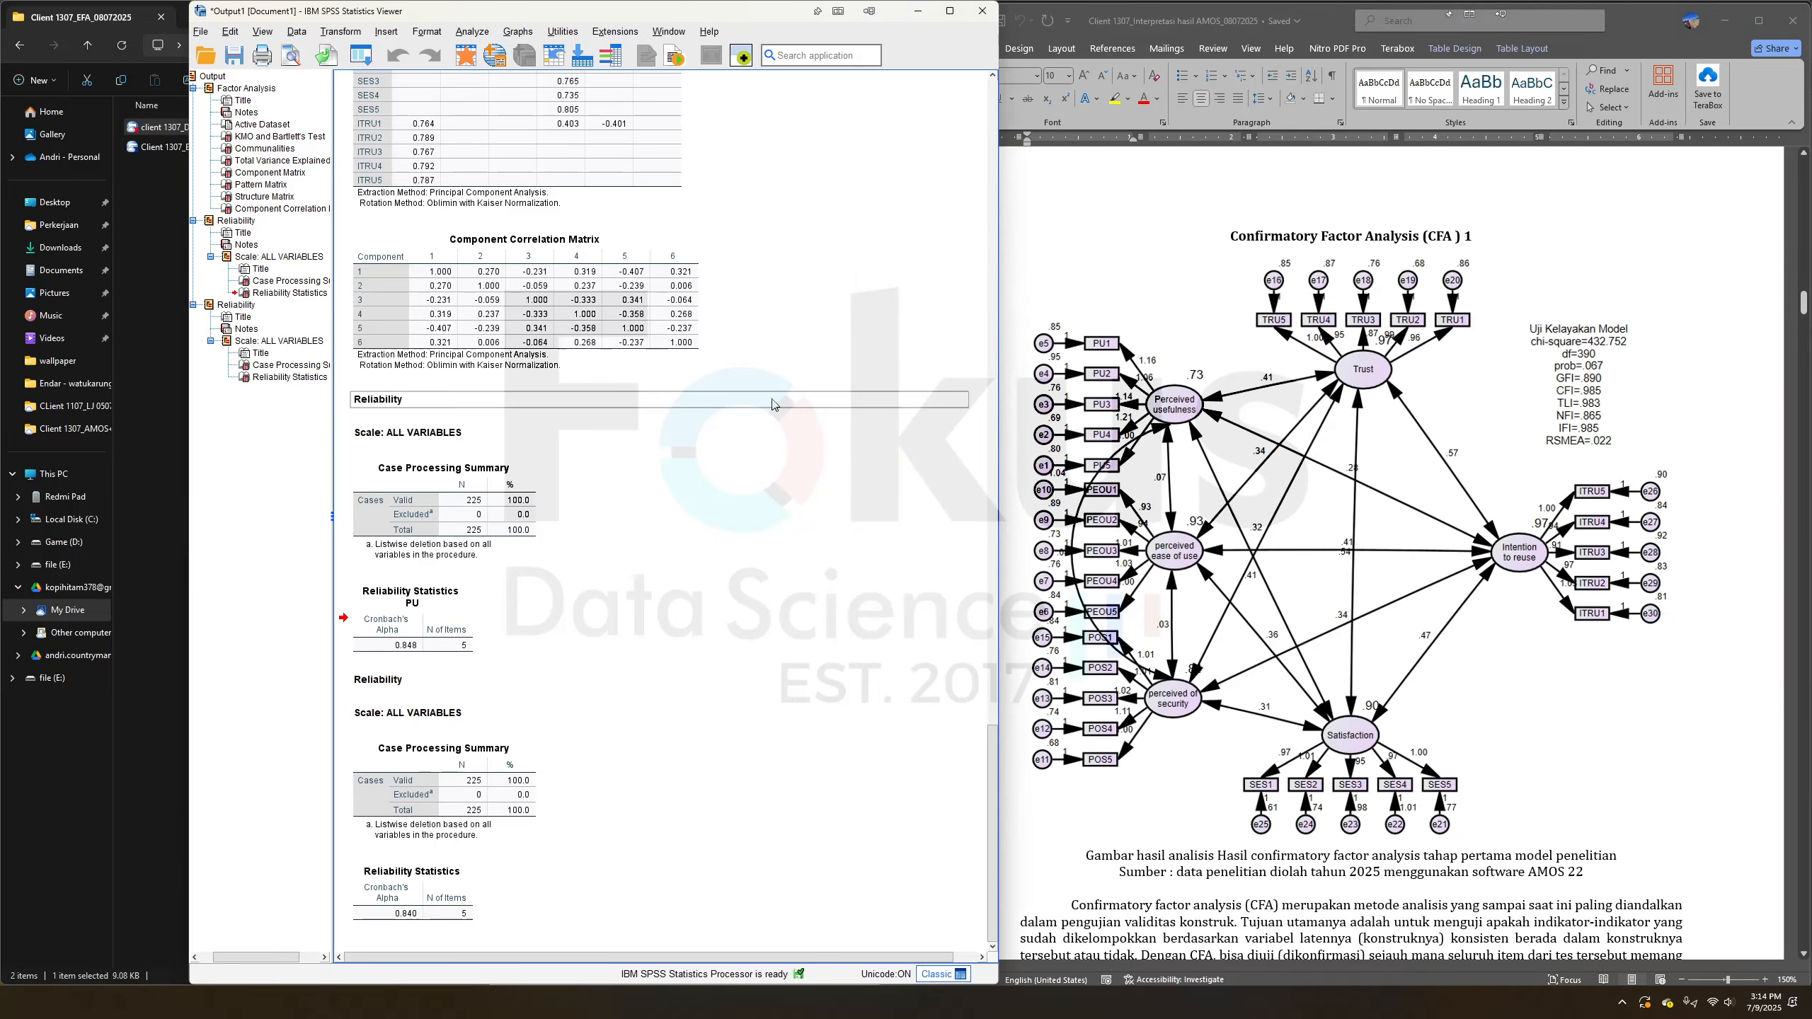
left_click(983, 10)
left_click(593, 520)
left_click_drag(882, 78, 1295, 79)
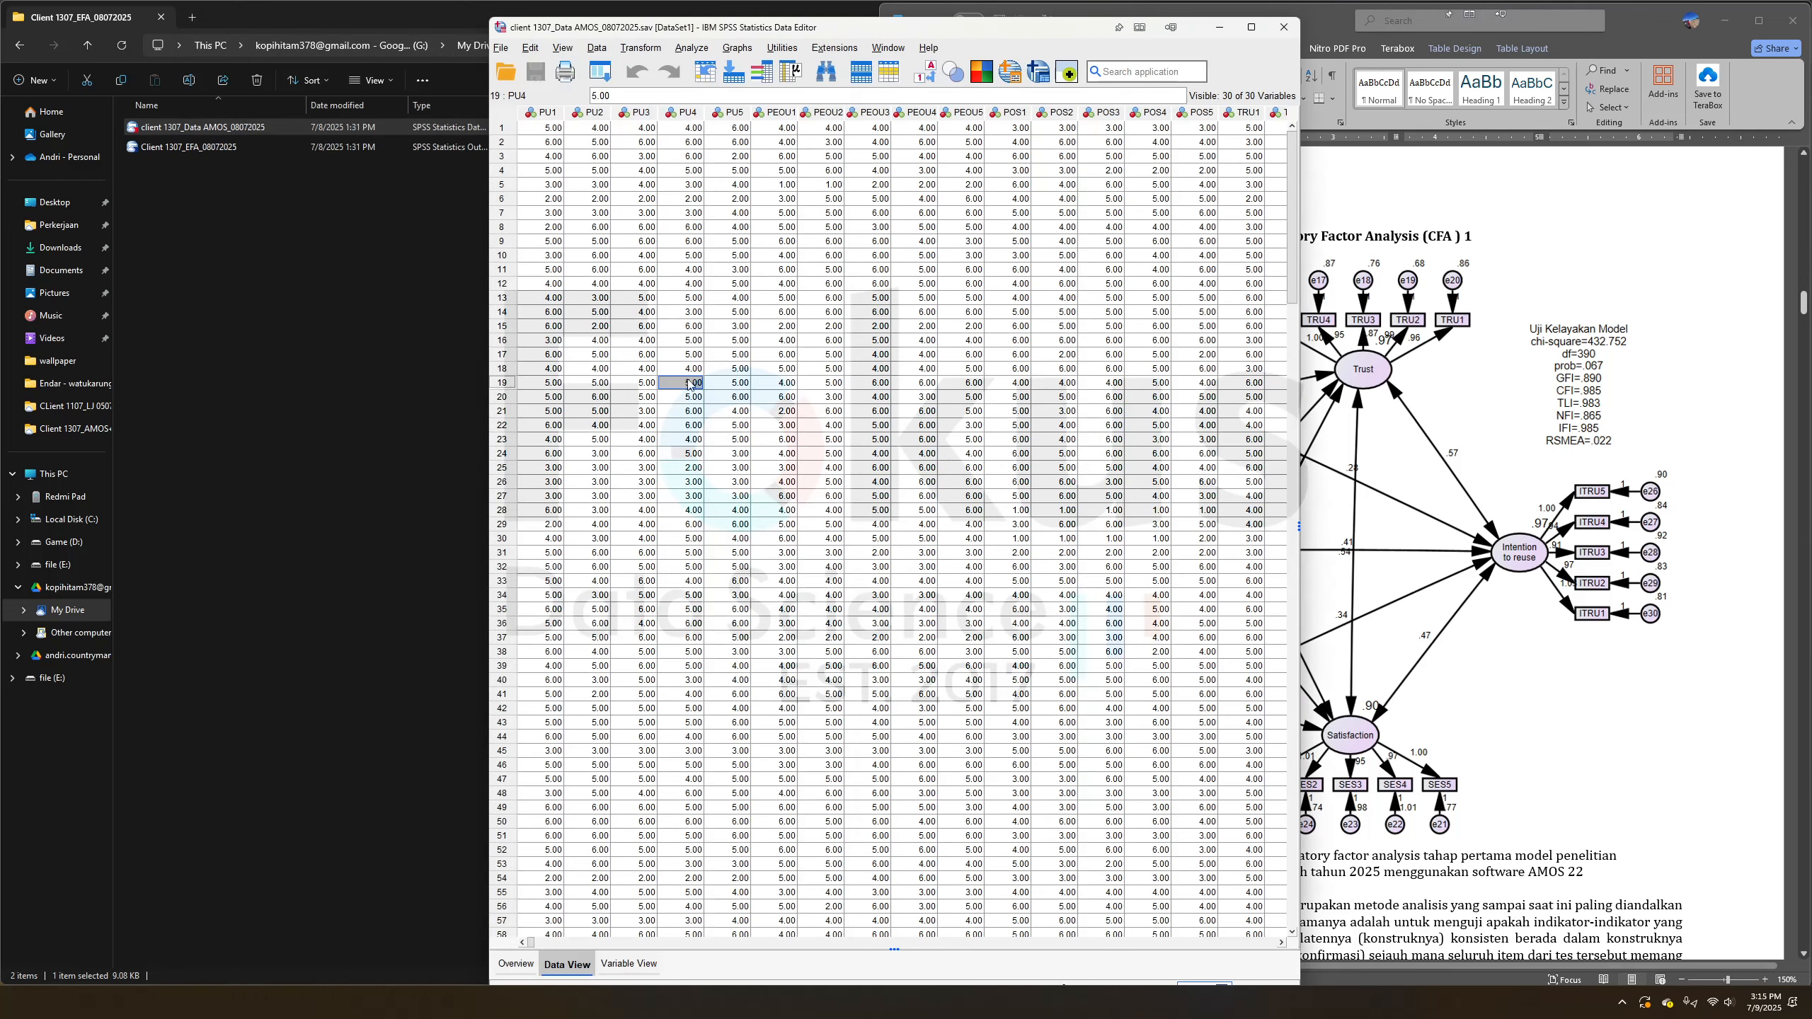
left_click(1283, 27)
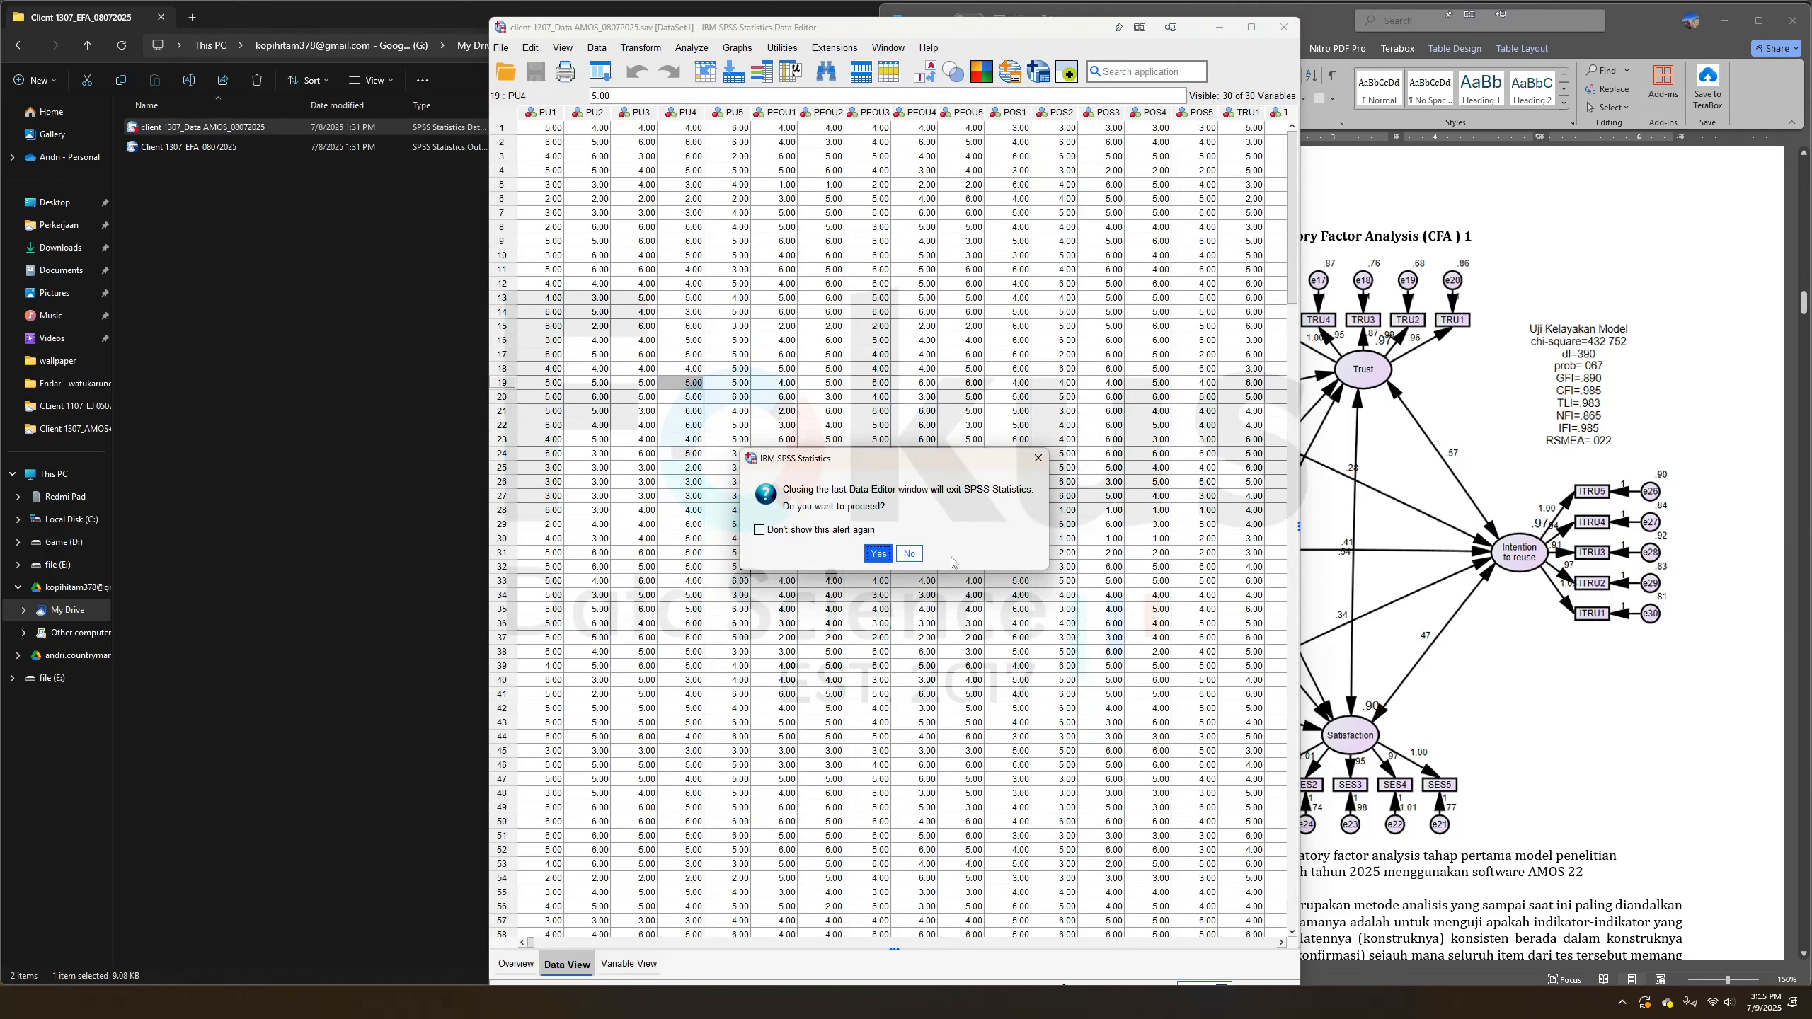
left_click(891, 559)
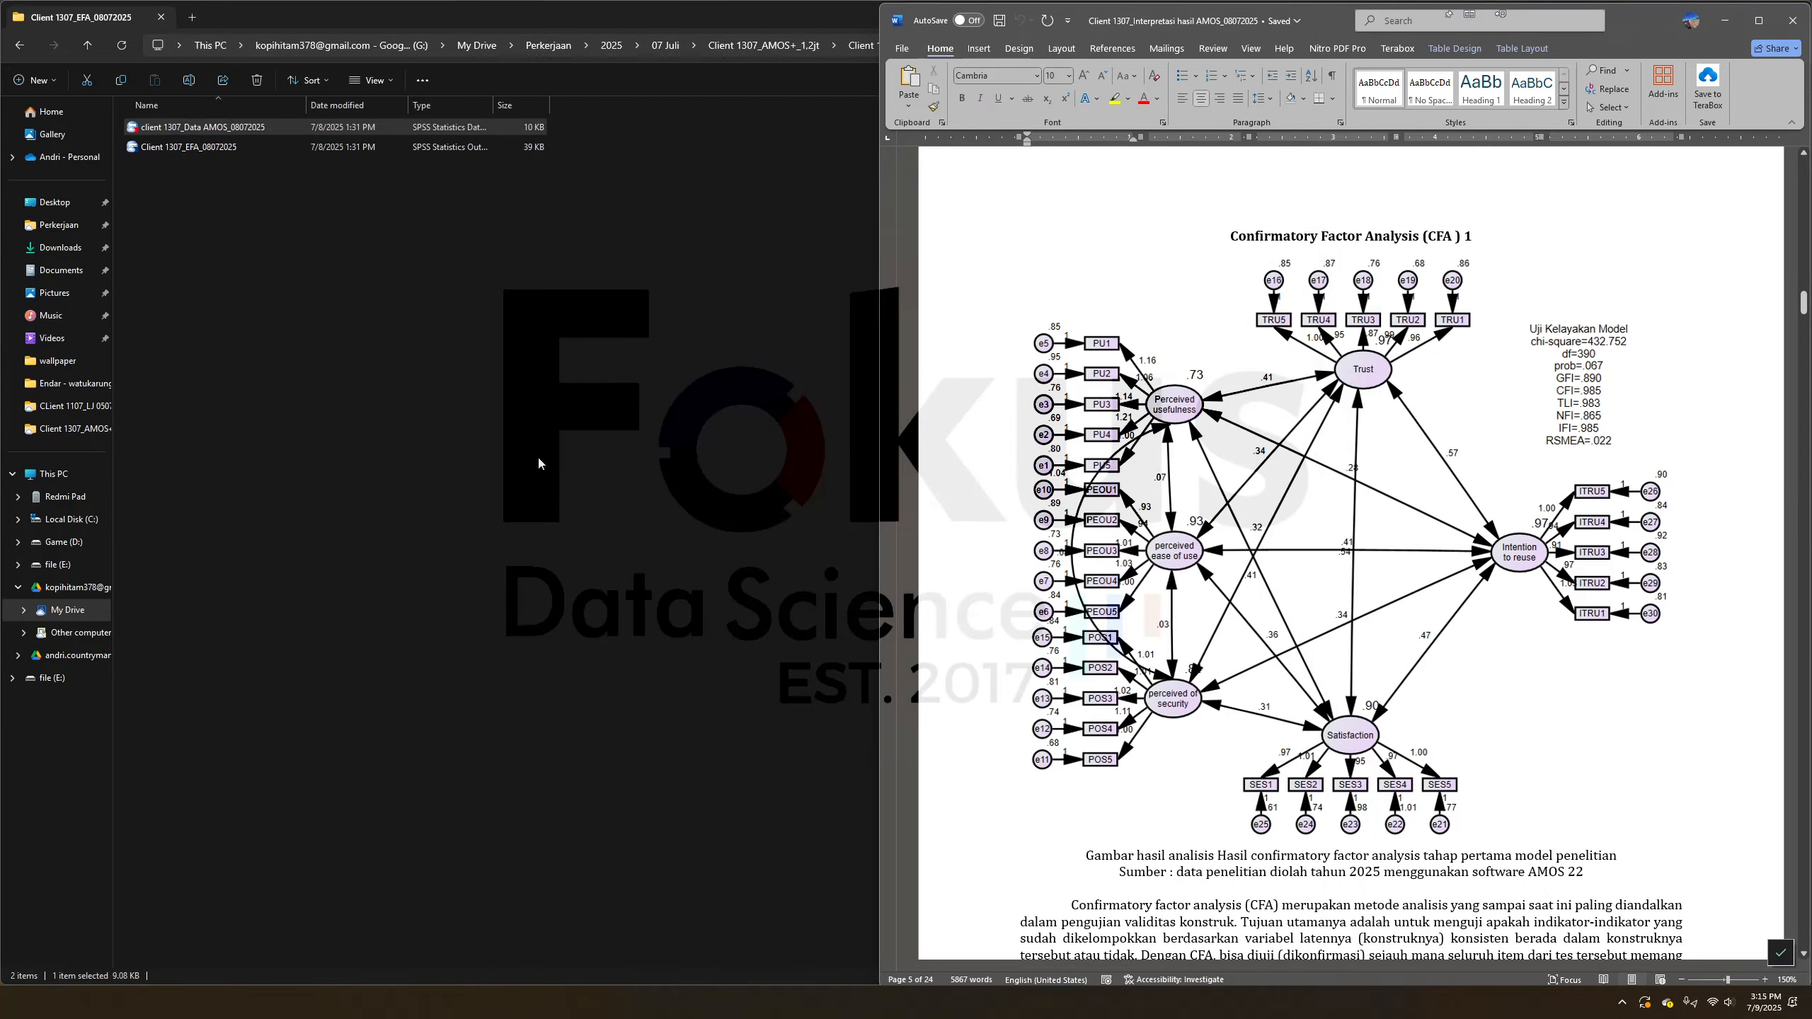
Open the project folder Client 1307_File AMOS_08072025 and locate the SPSS data file client 1307_Data AMOS_08072025
left_click(143, 204)
key("alt+Left")
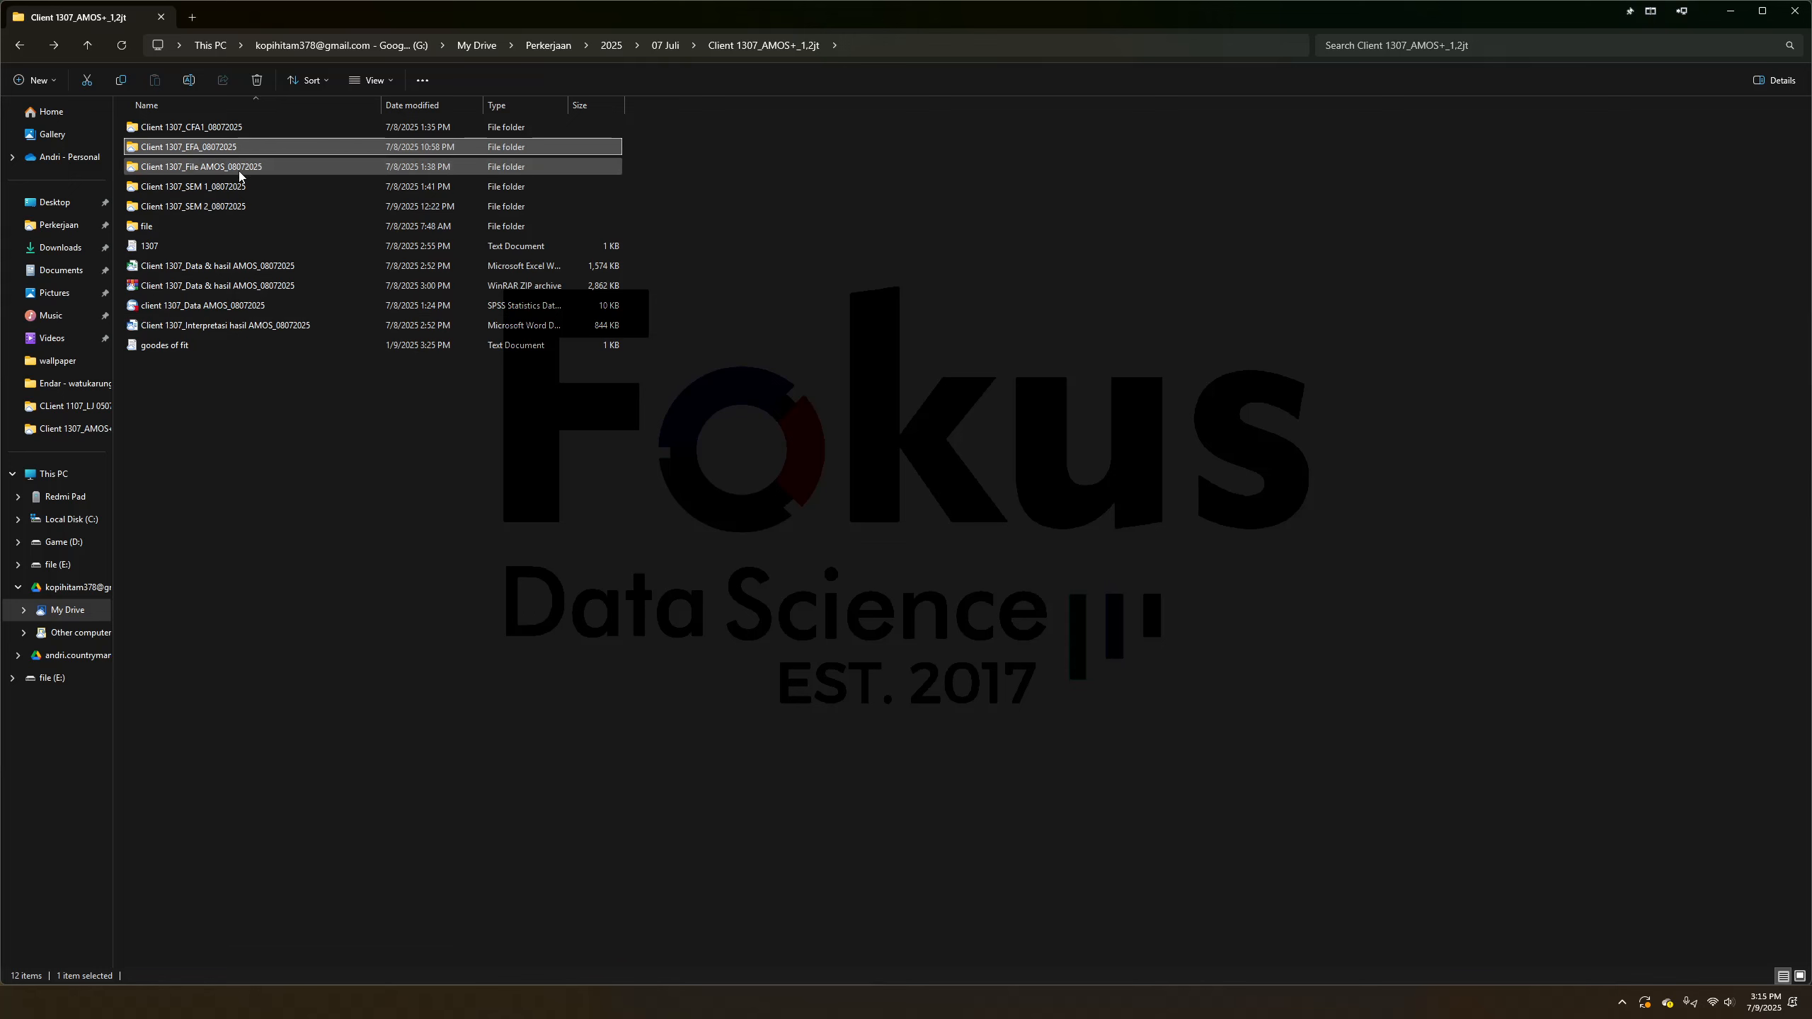
double_click(261, 170)
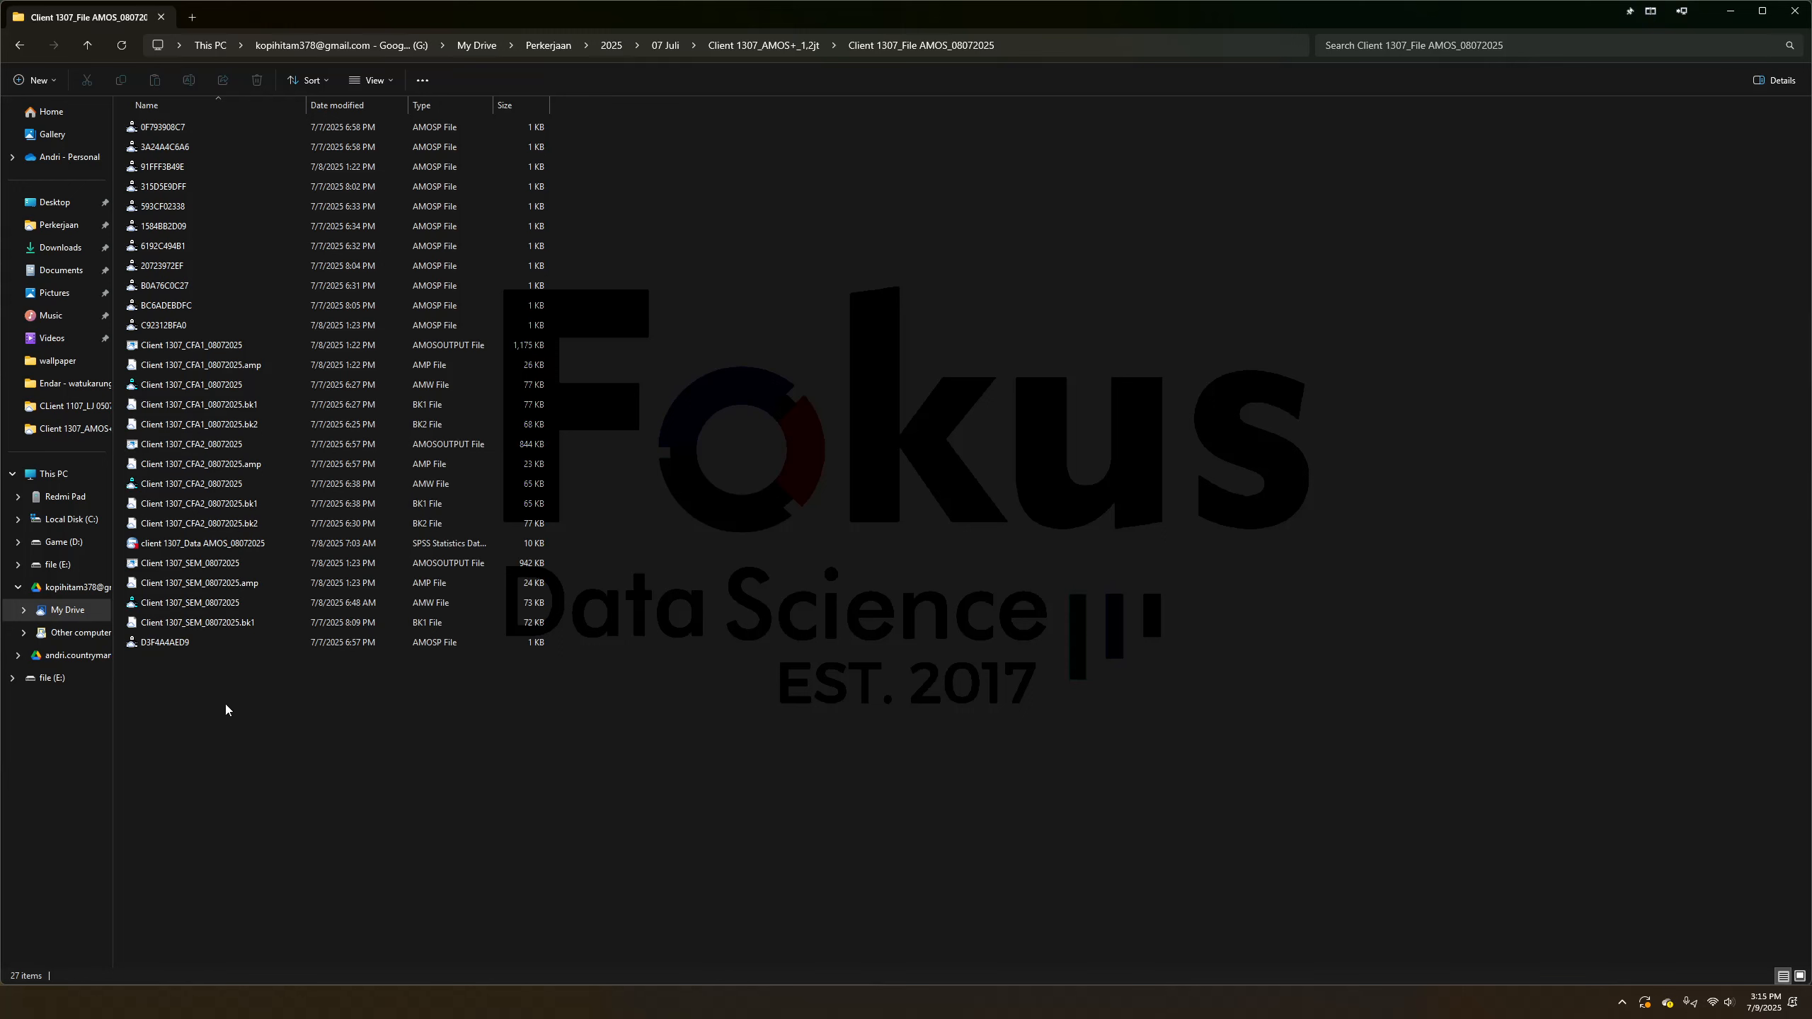
left_click(171, 544)
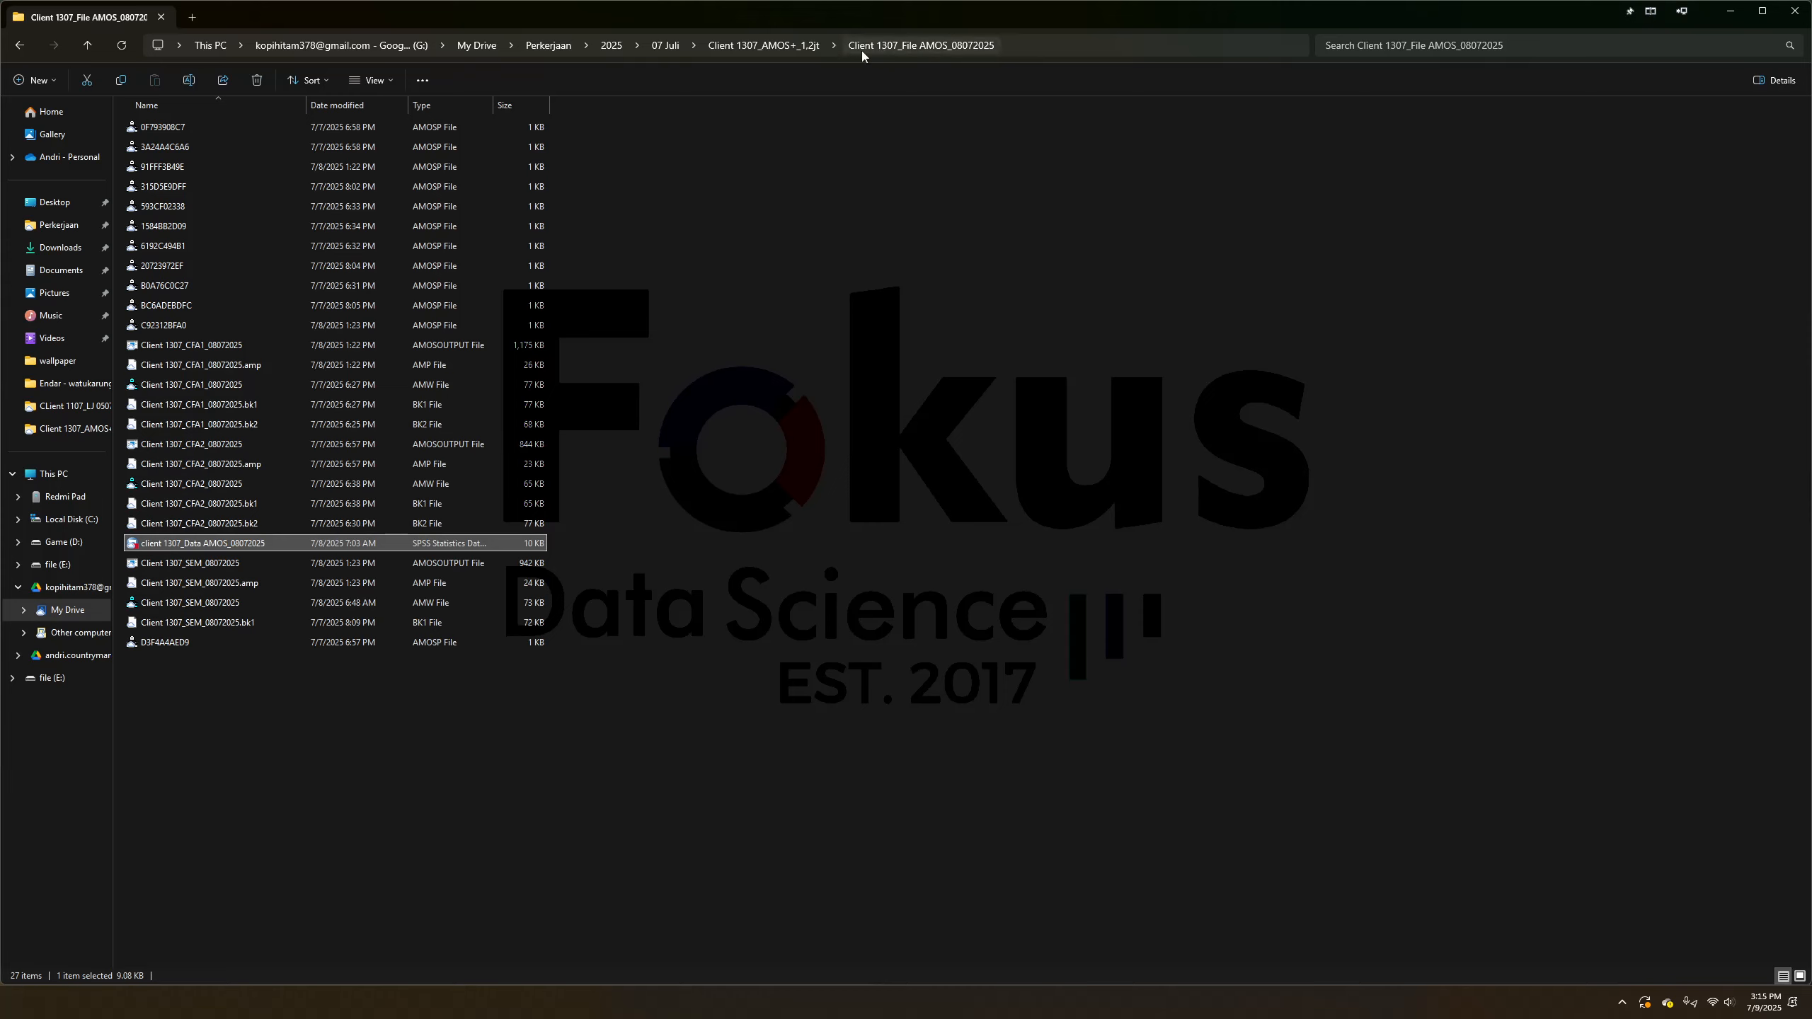
left_click(224, 808)
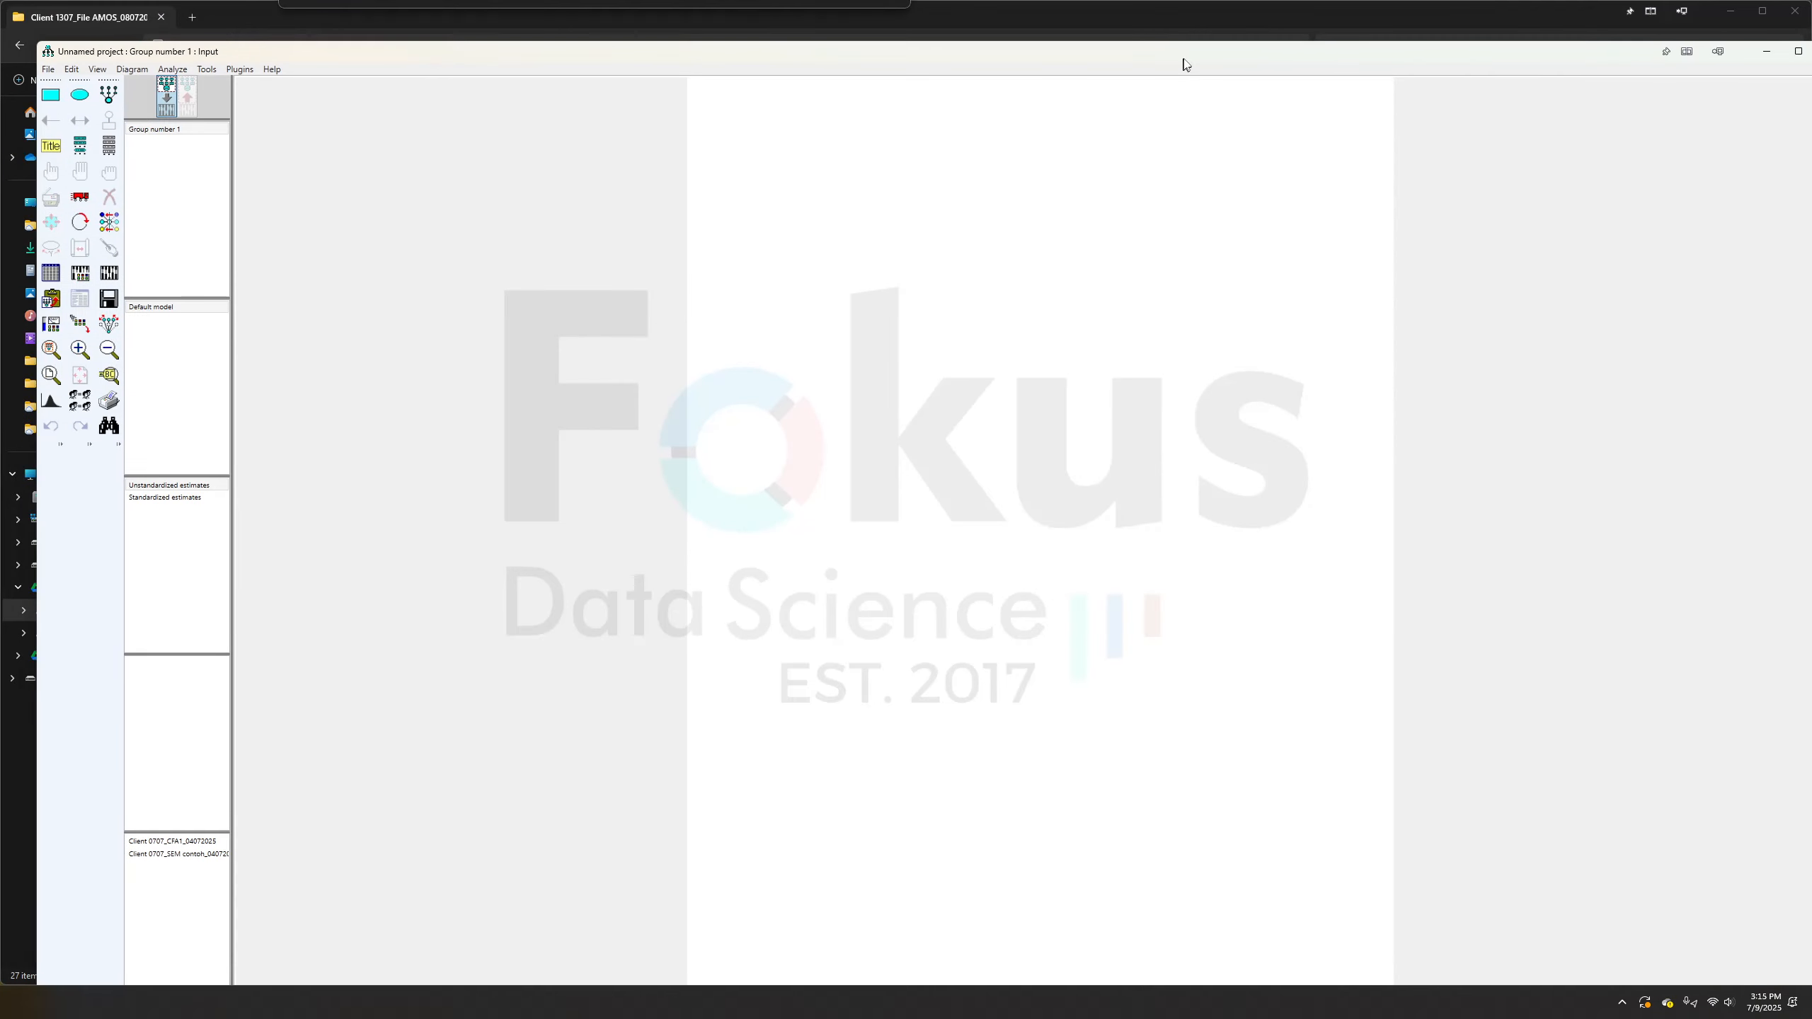
Place the Amos window with the empty project in full view and browse for an SPSS data file for the model
left_click_drag(1190, 55, 1170, 55)
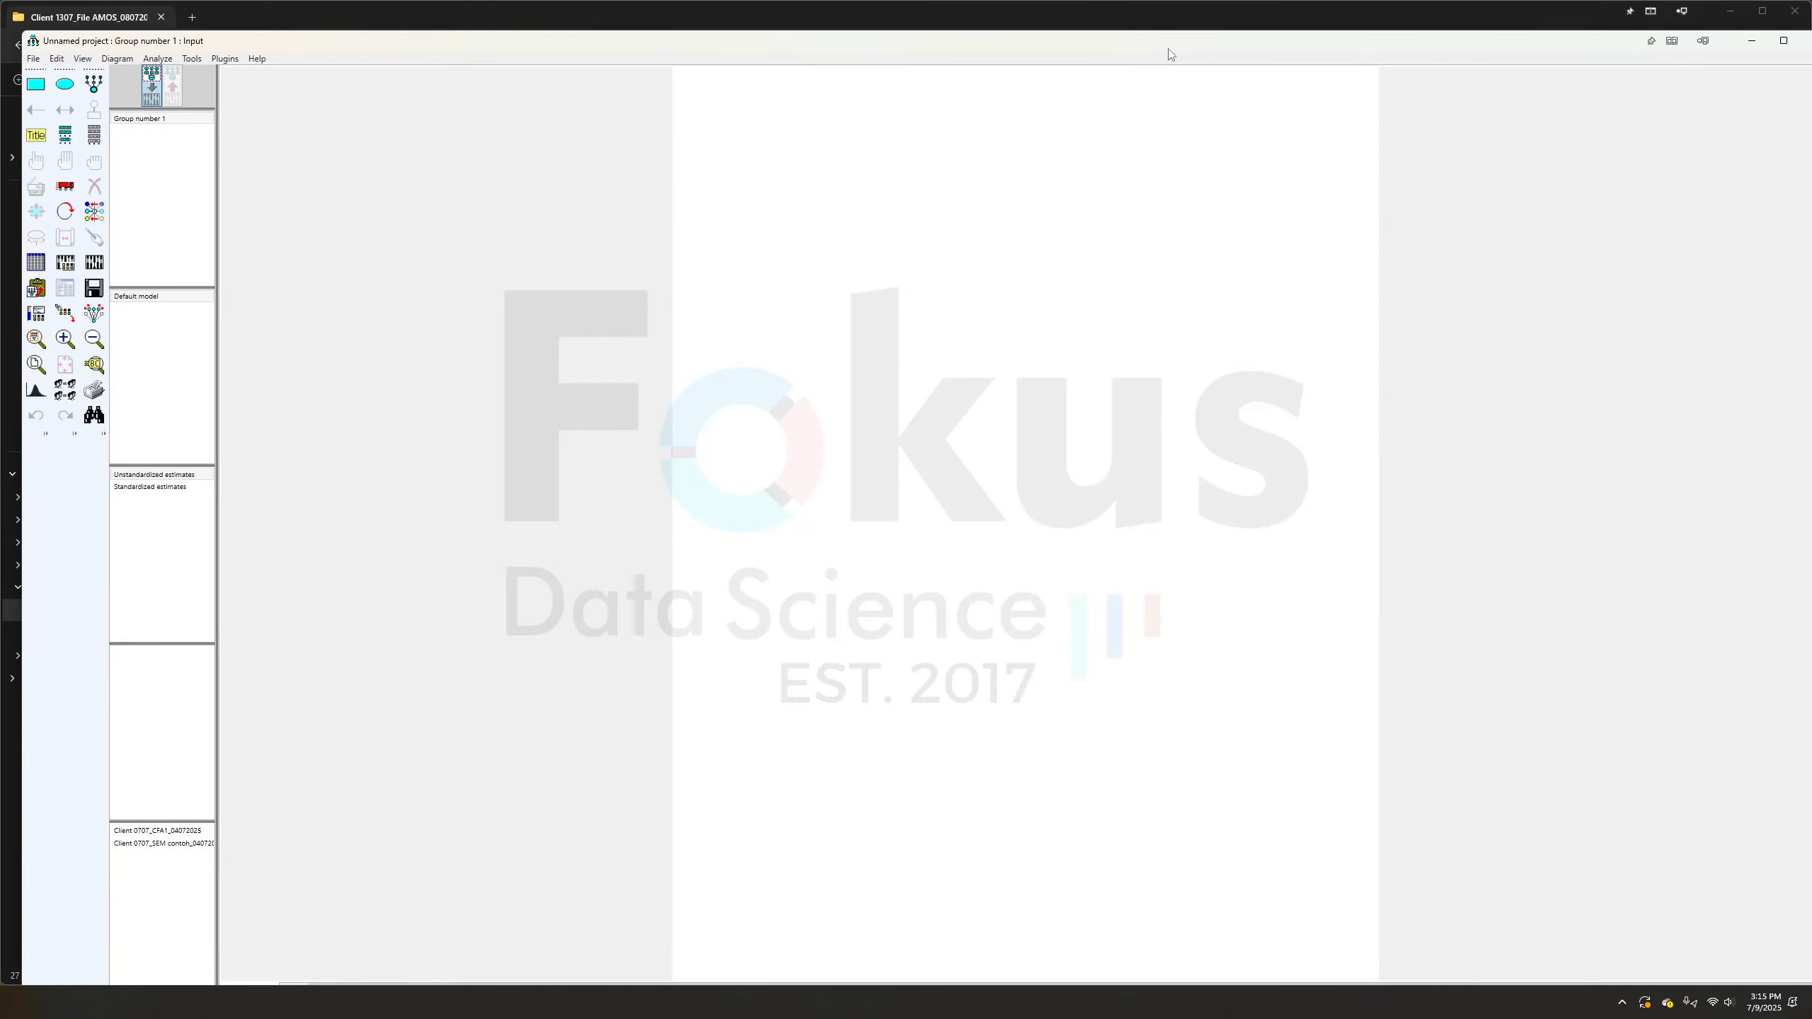
left_click_drag(1170, 55, 1153, 24)
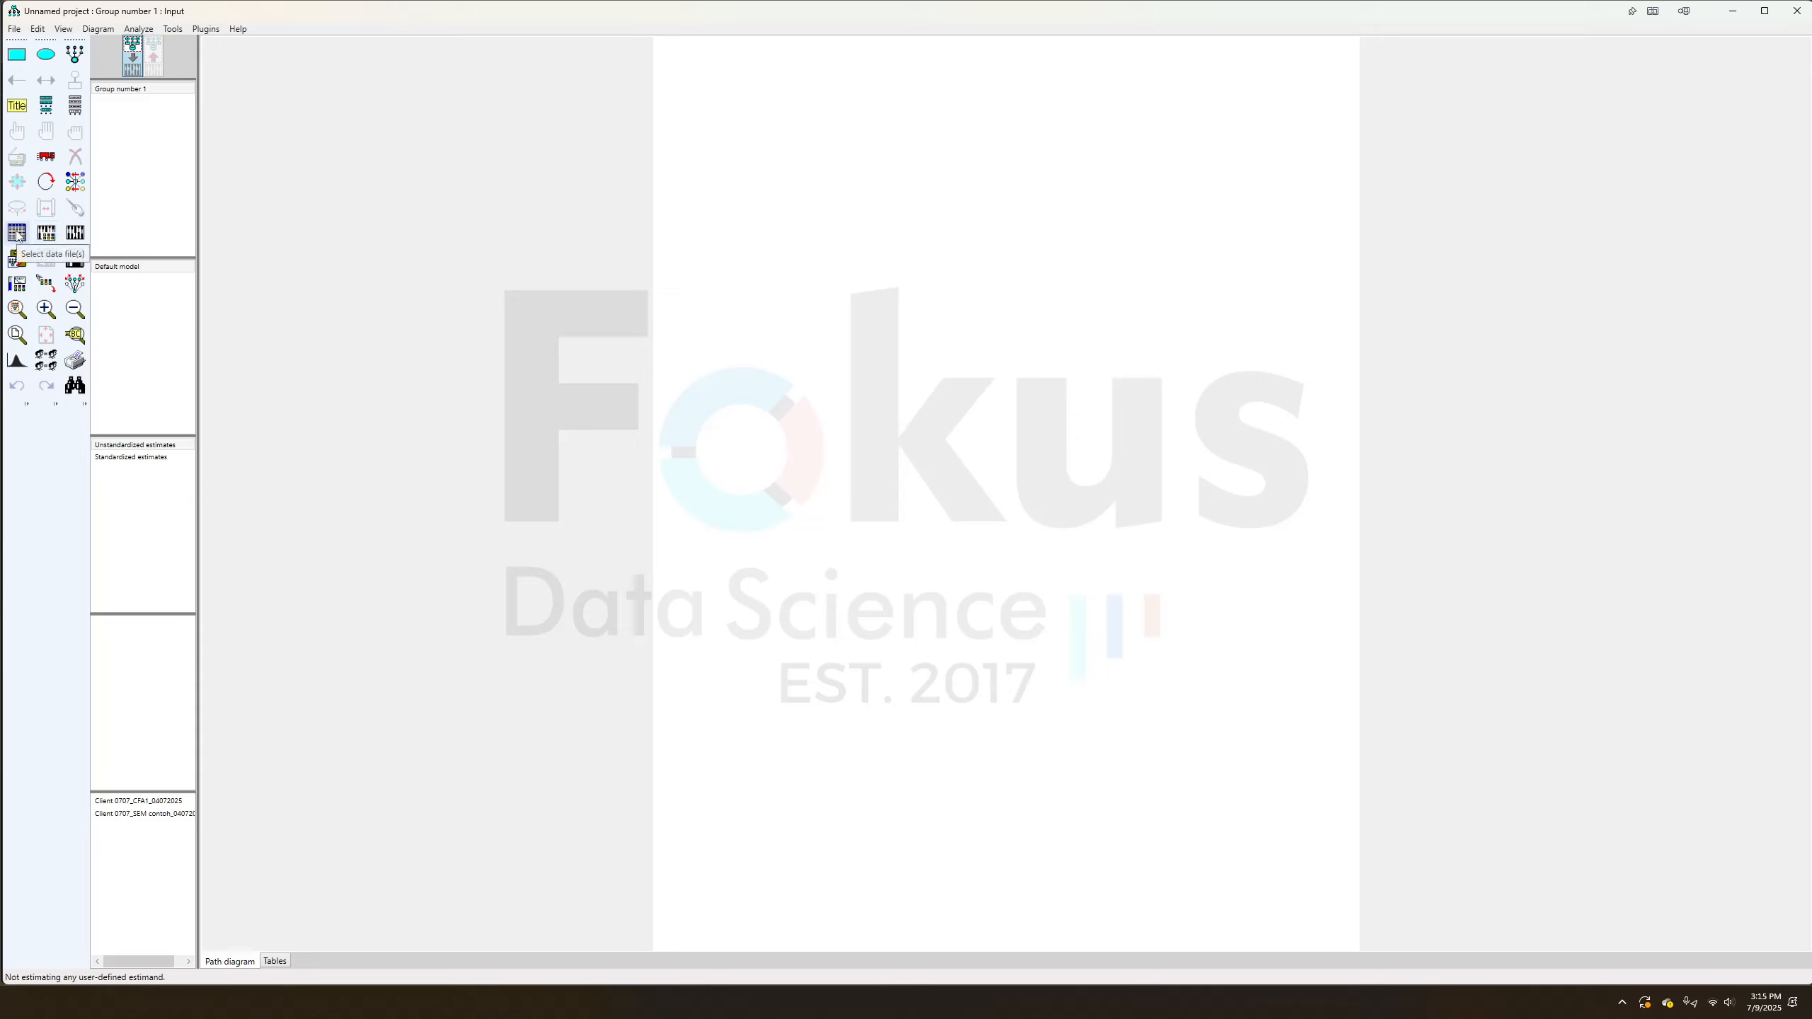
left_click(17, 233)
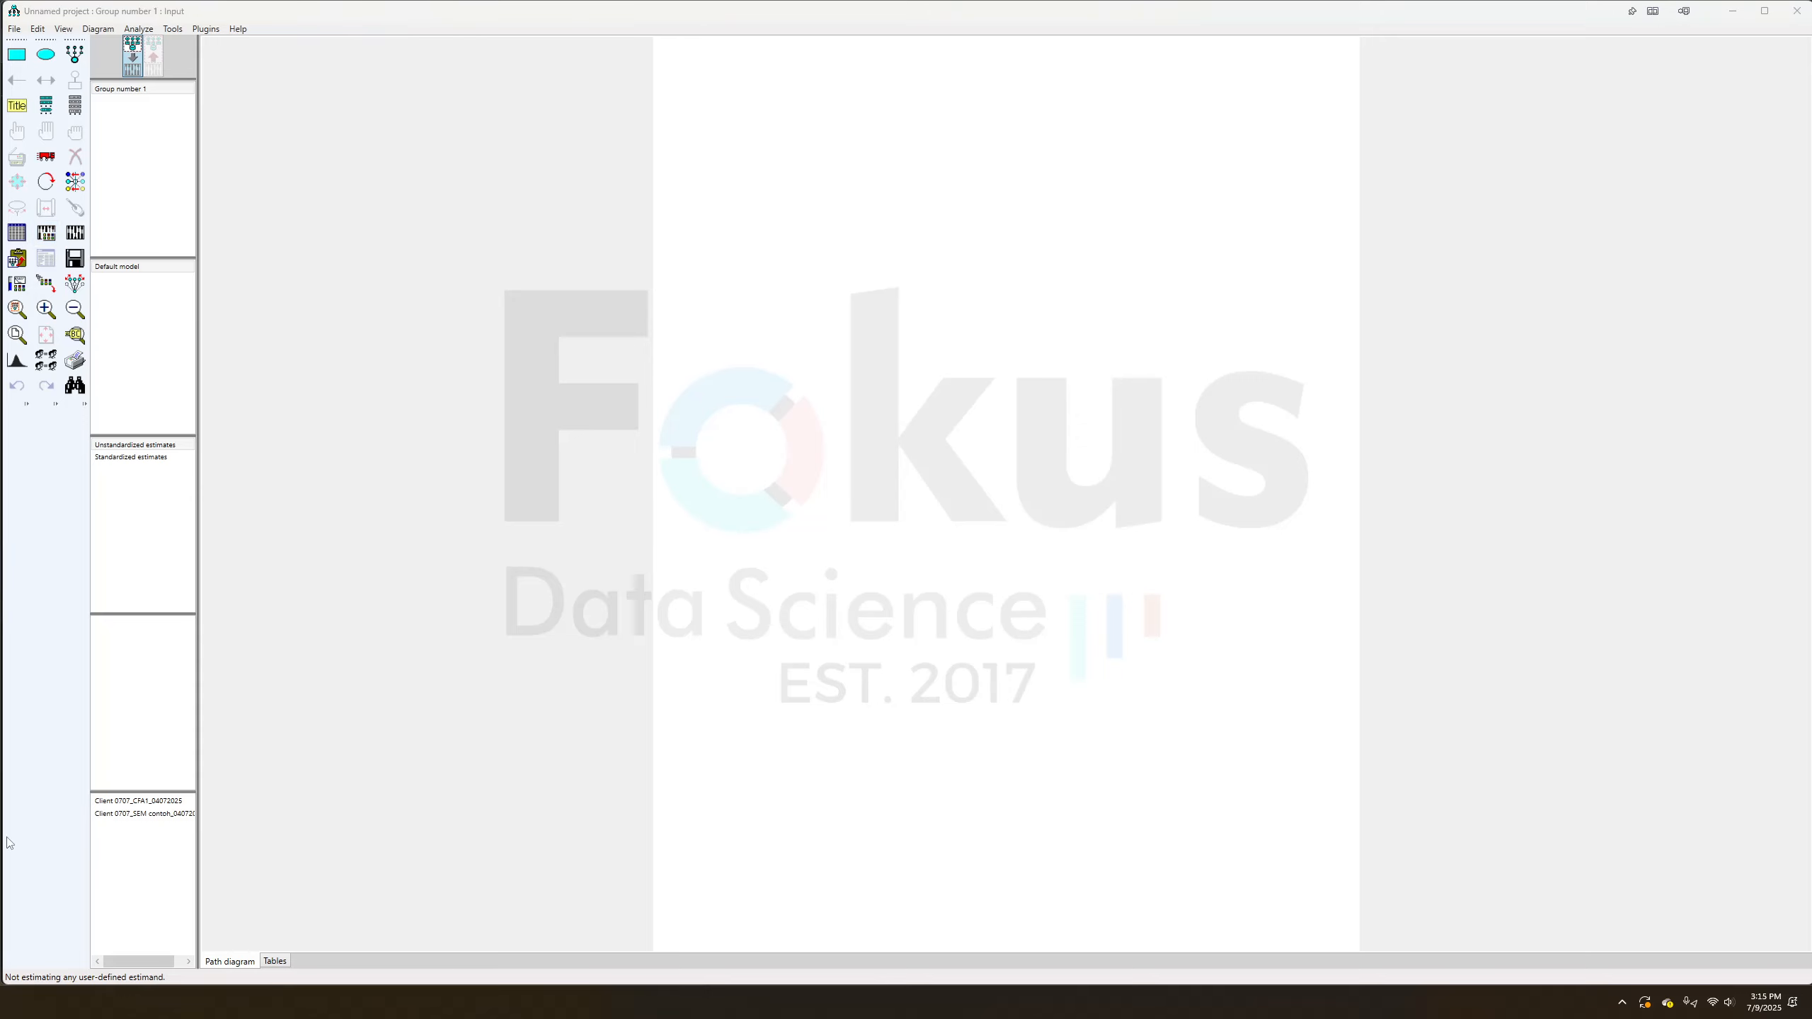
left_click(474, 511)
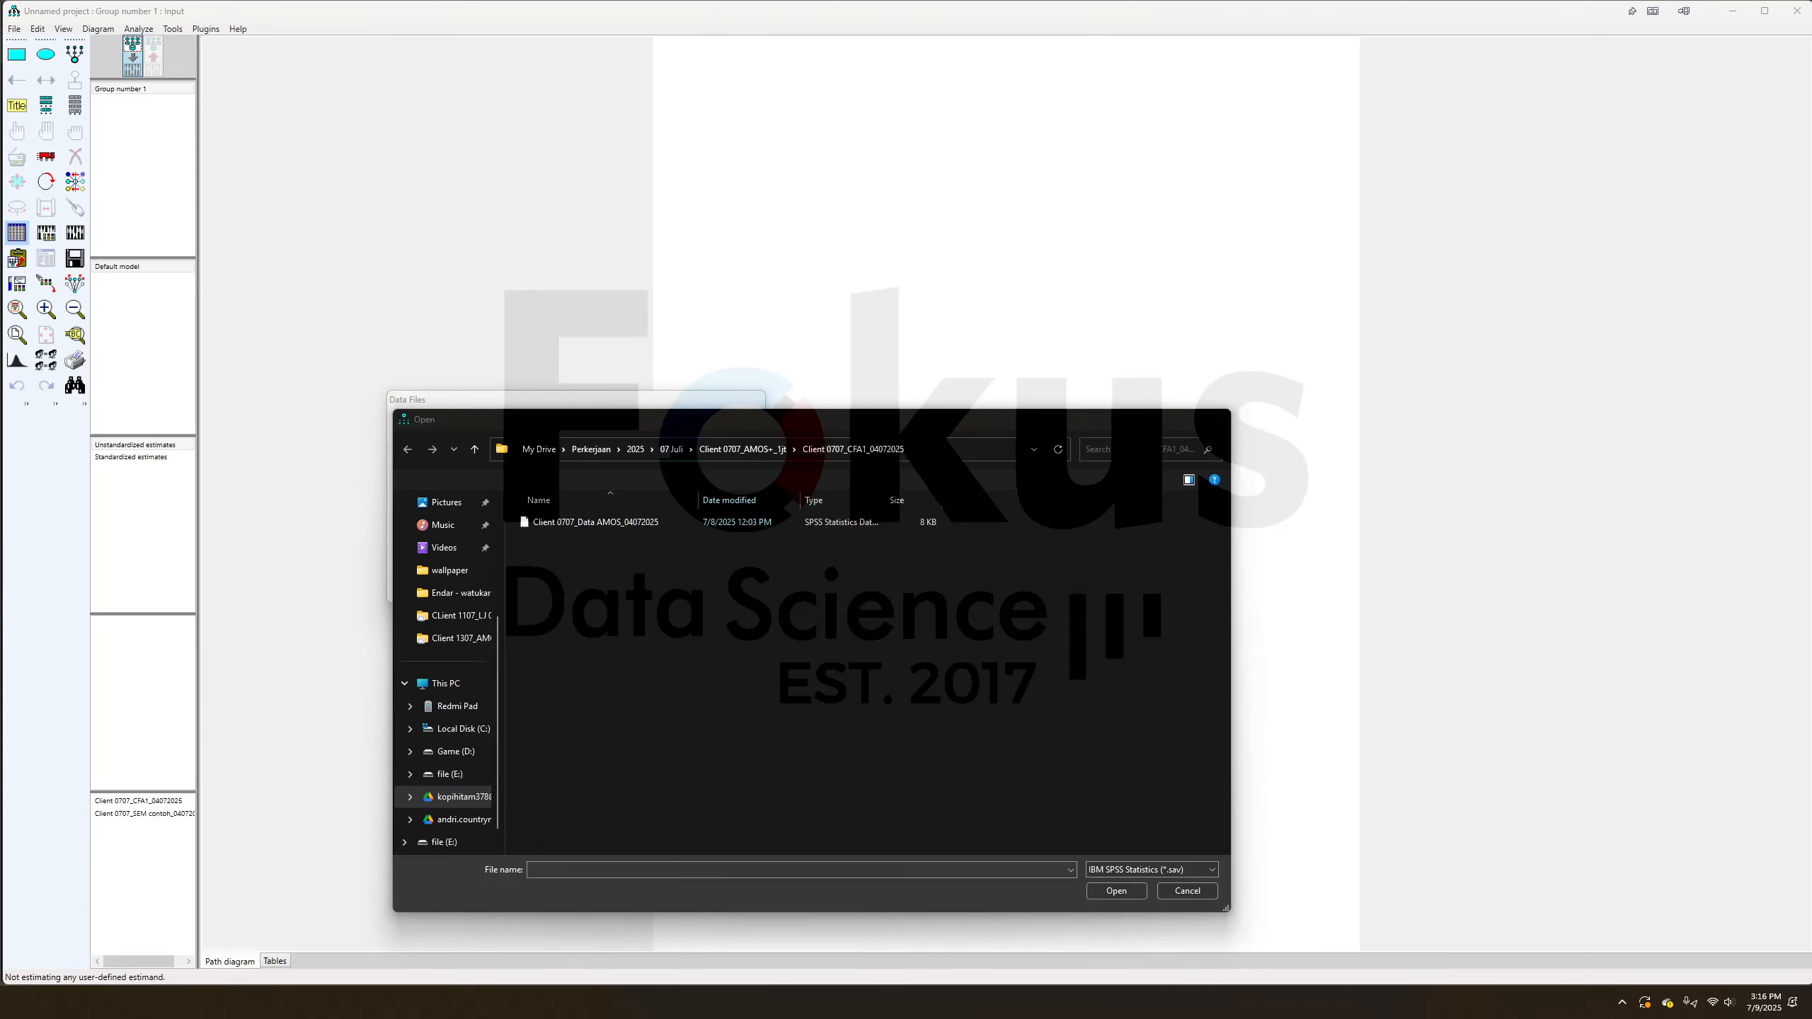
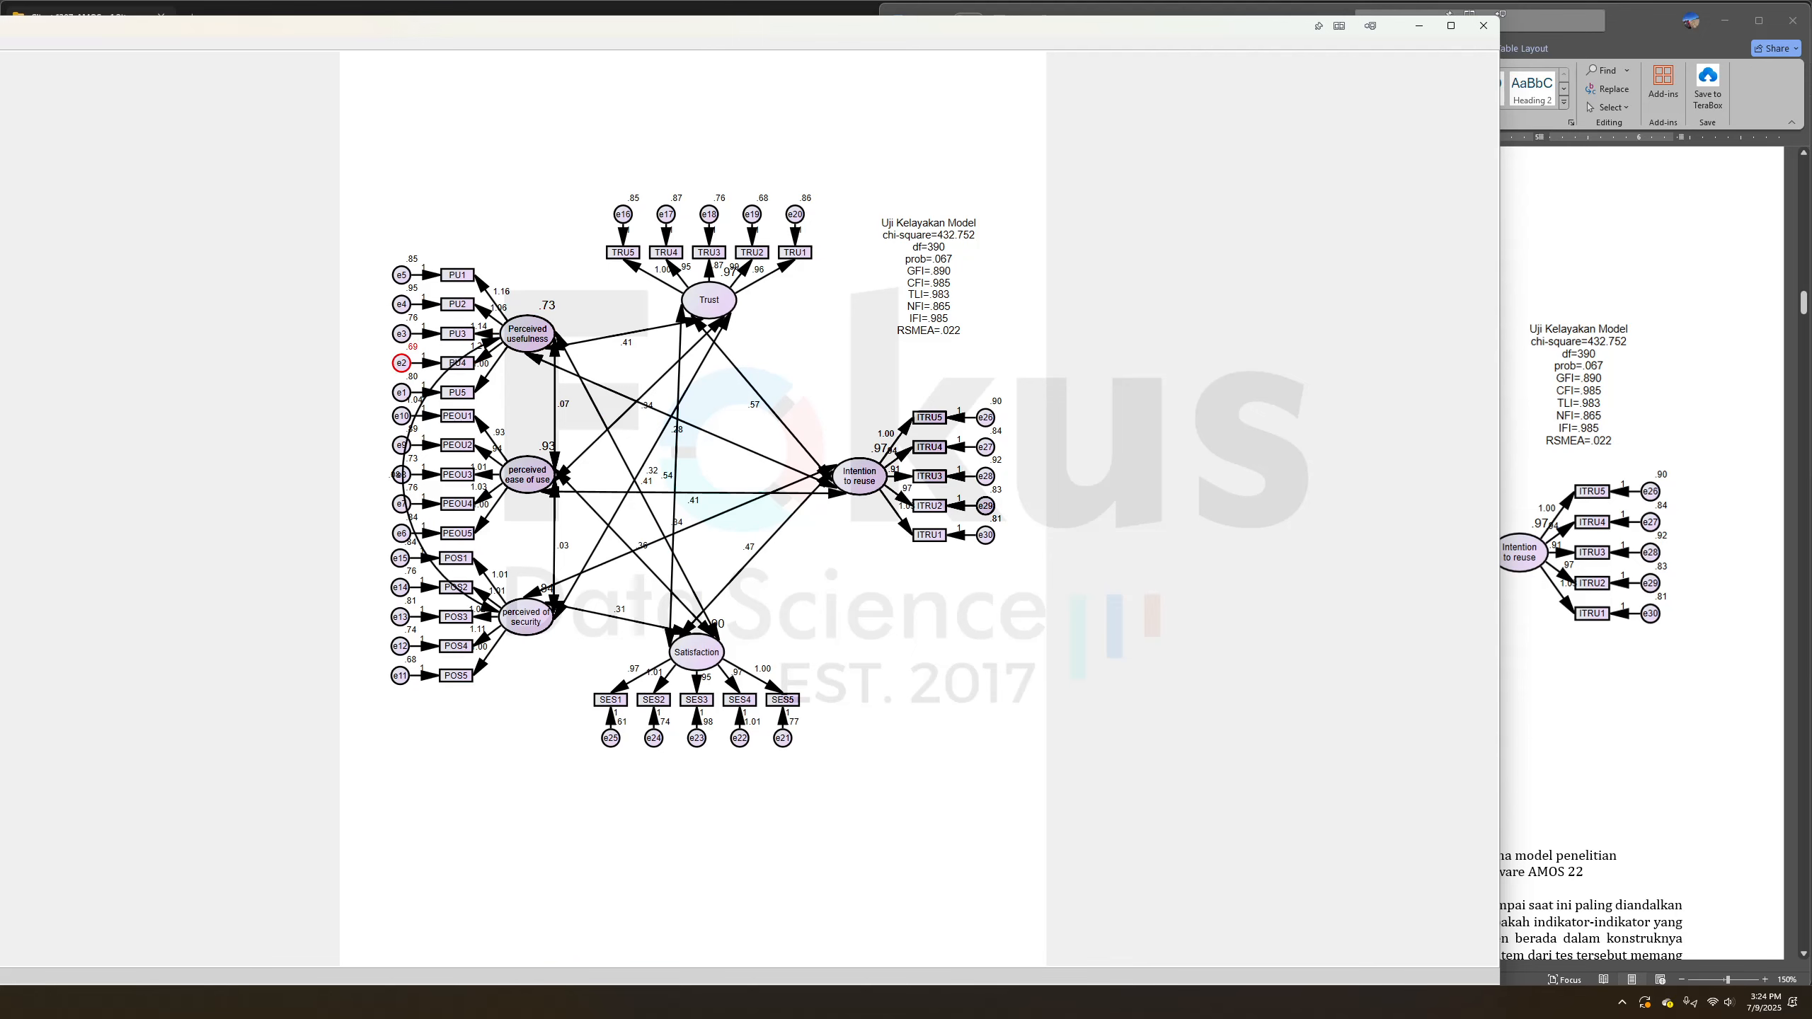
Open the CFA model's text output in Amos, view Notes for Model, and copy the entire Model Fit summary
key("F10")
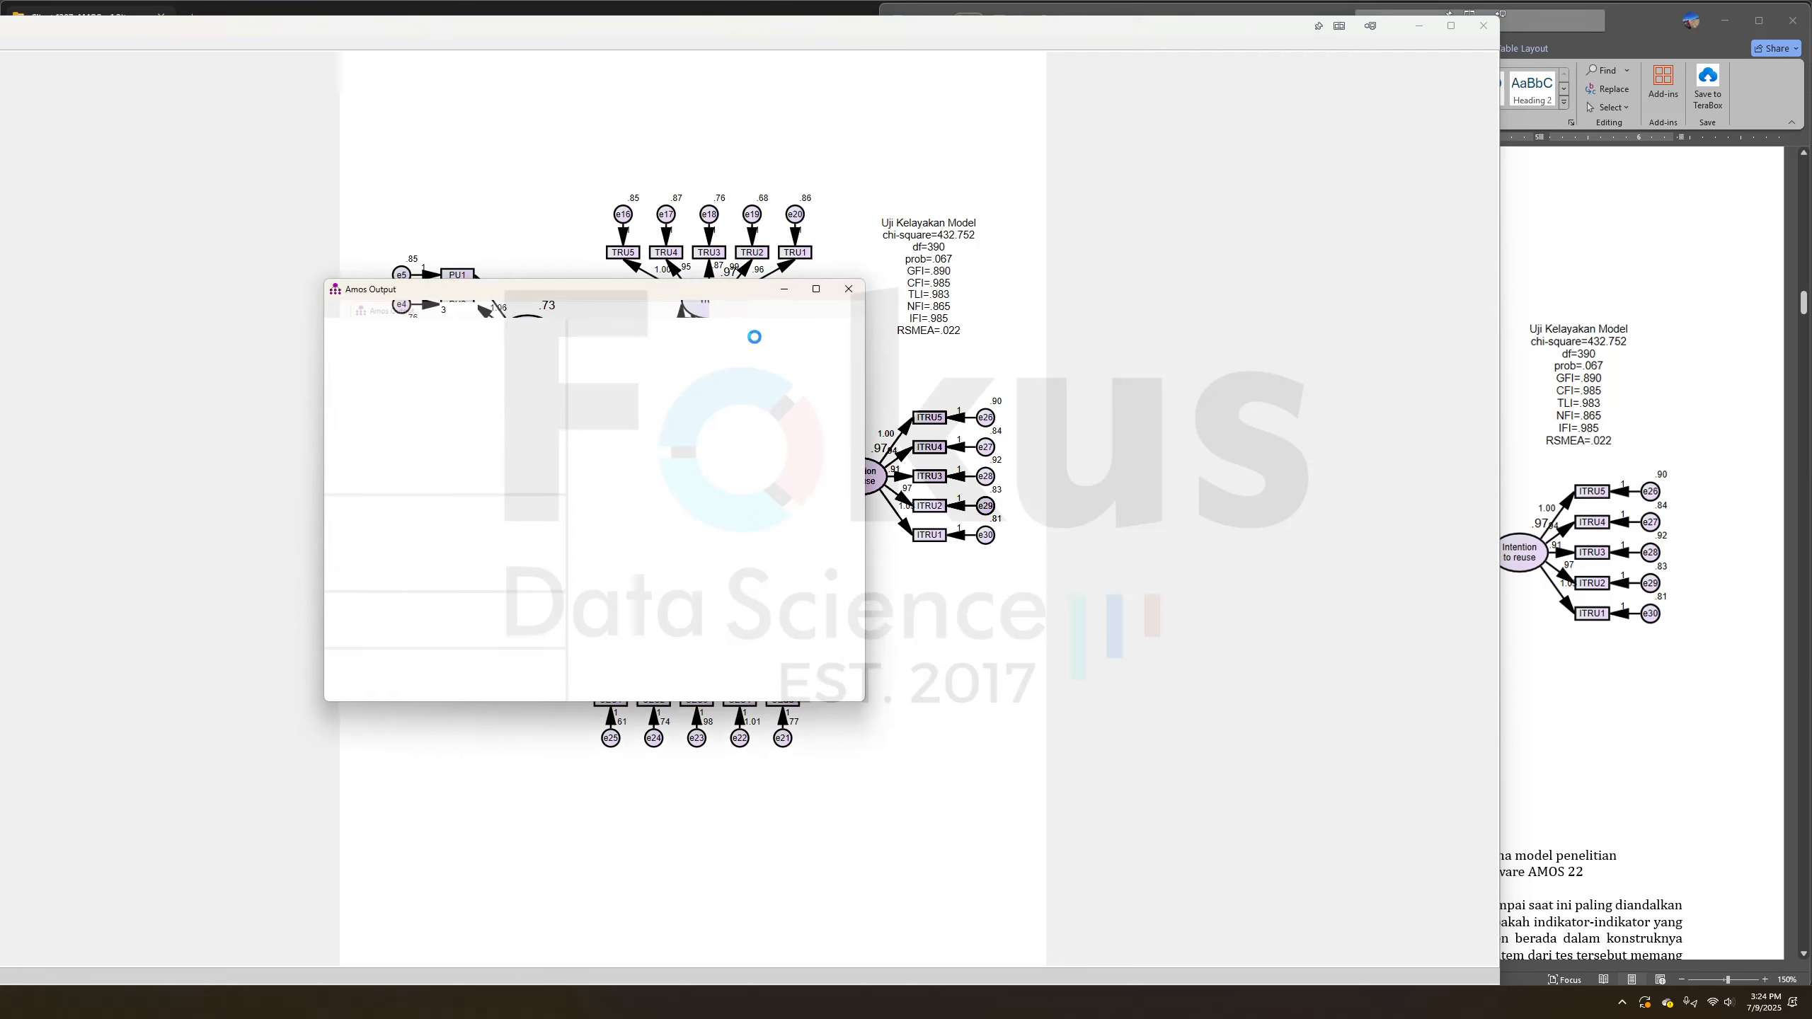
left_click(372, 414)
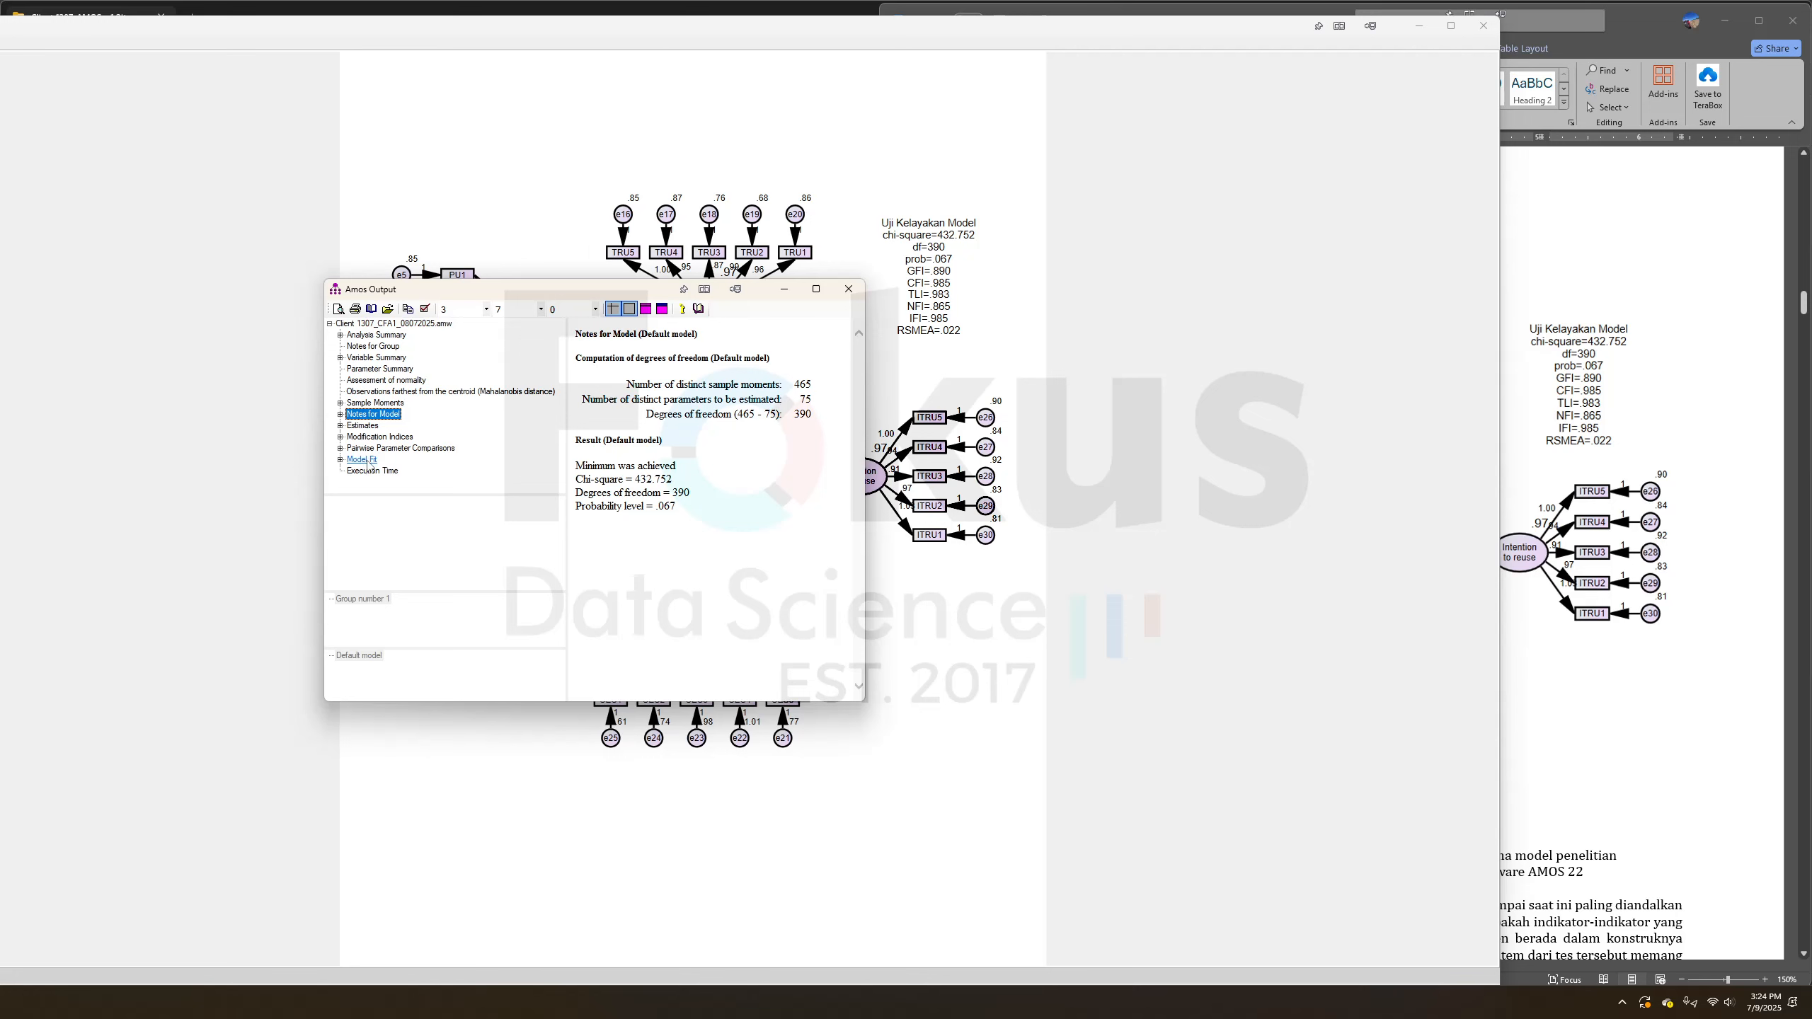
left_click(361, 460)
left_click(822, 345)
key("ctrl+a")
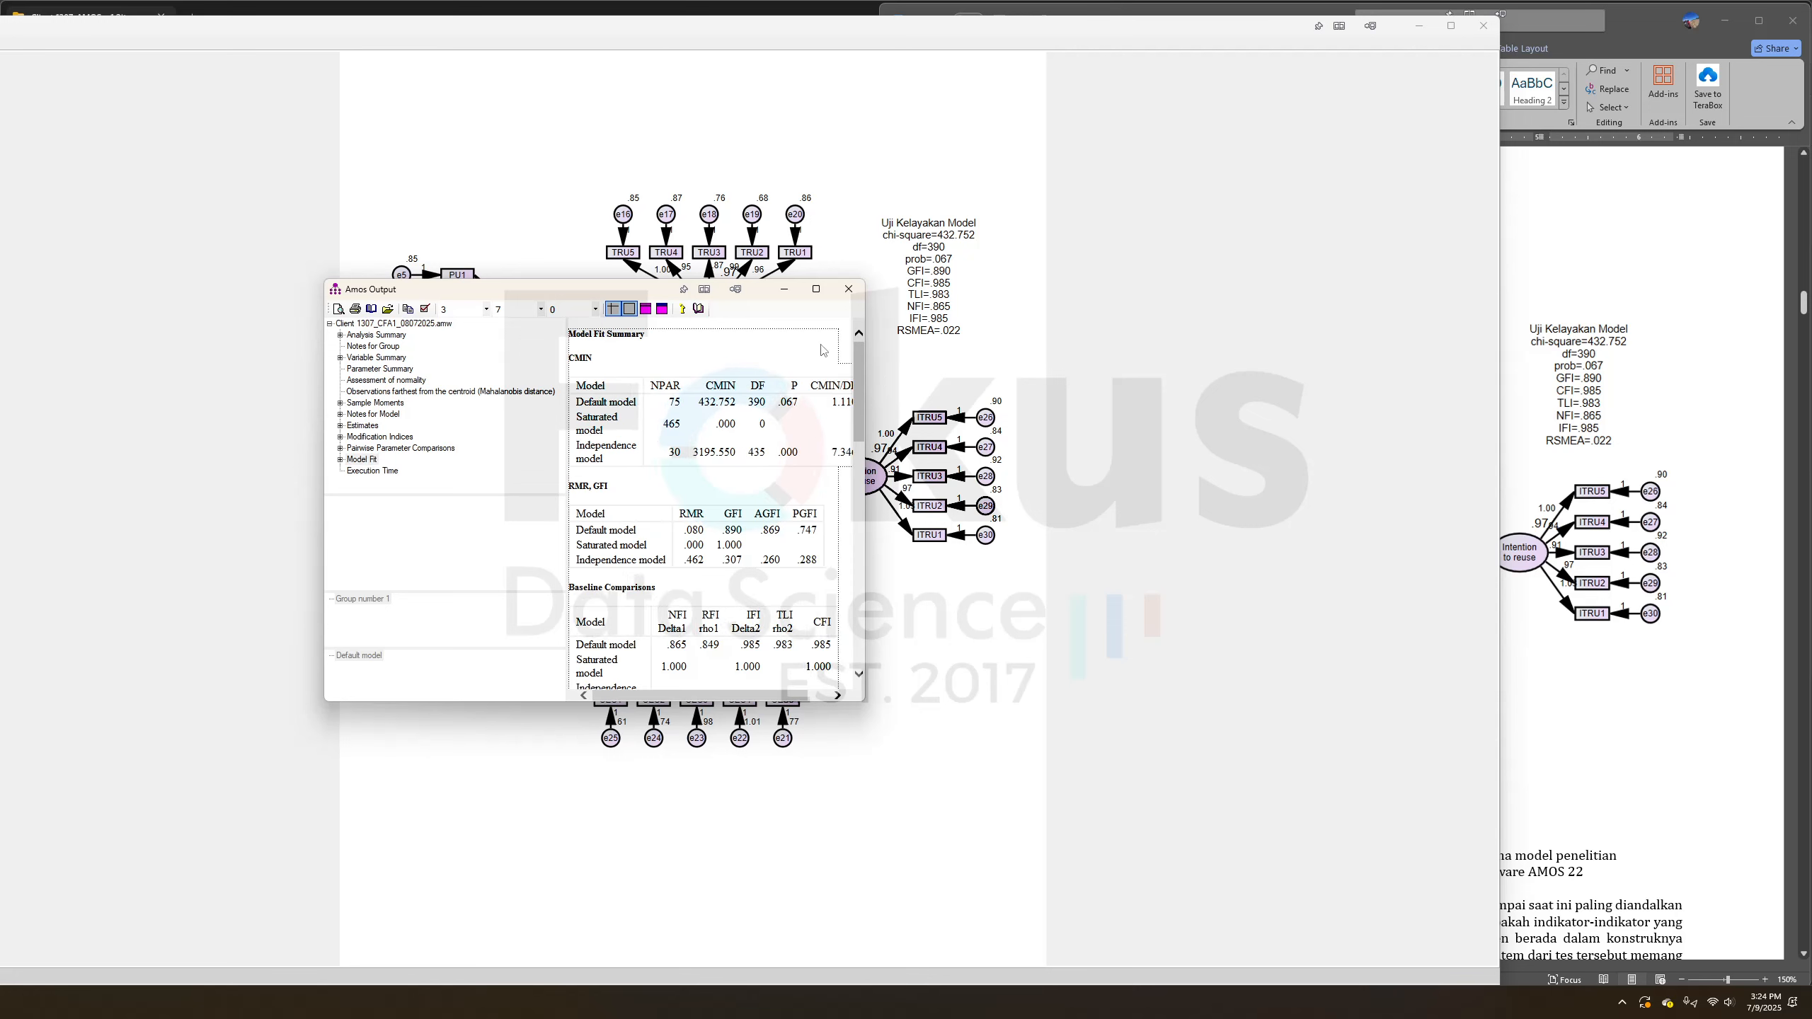
right_click(821, 344)
left_click(836, 366)
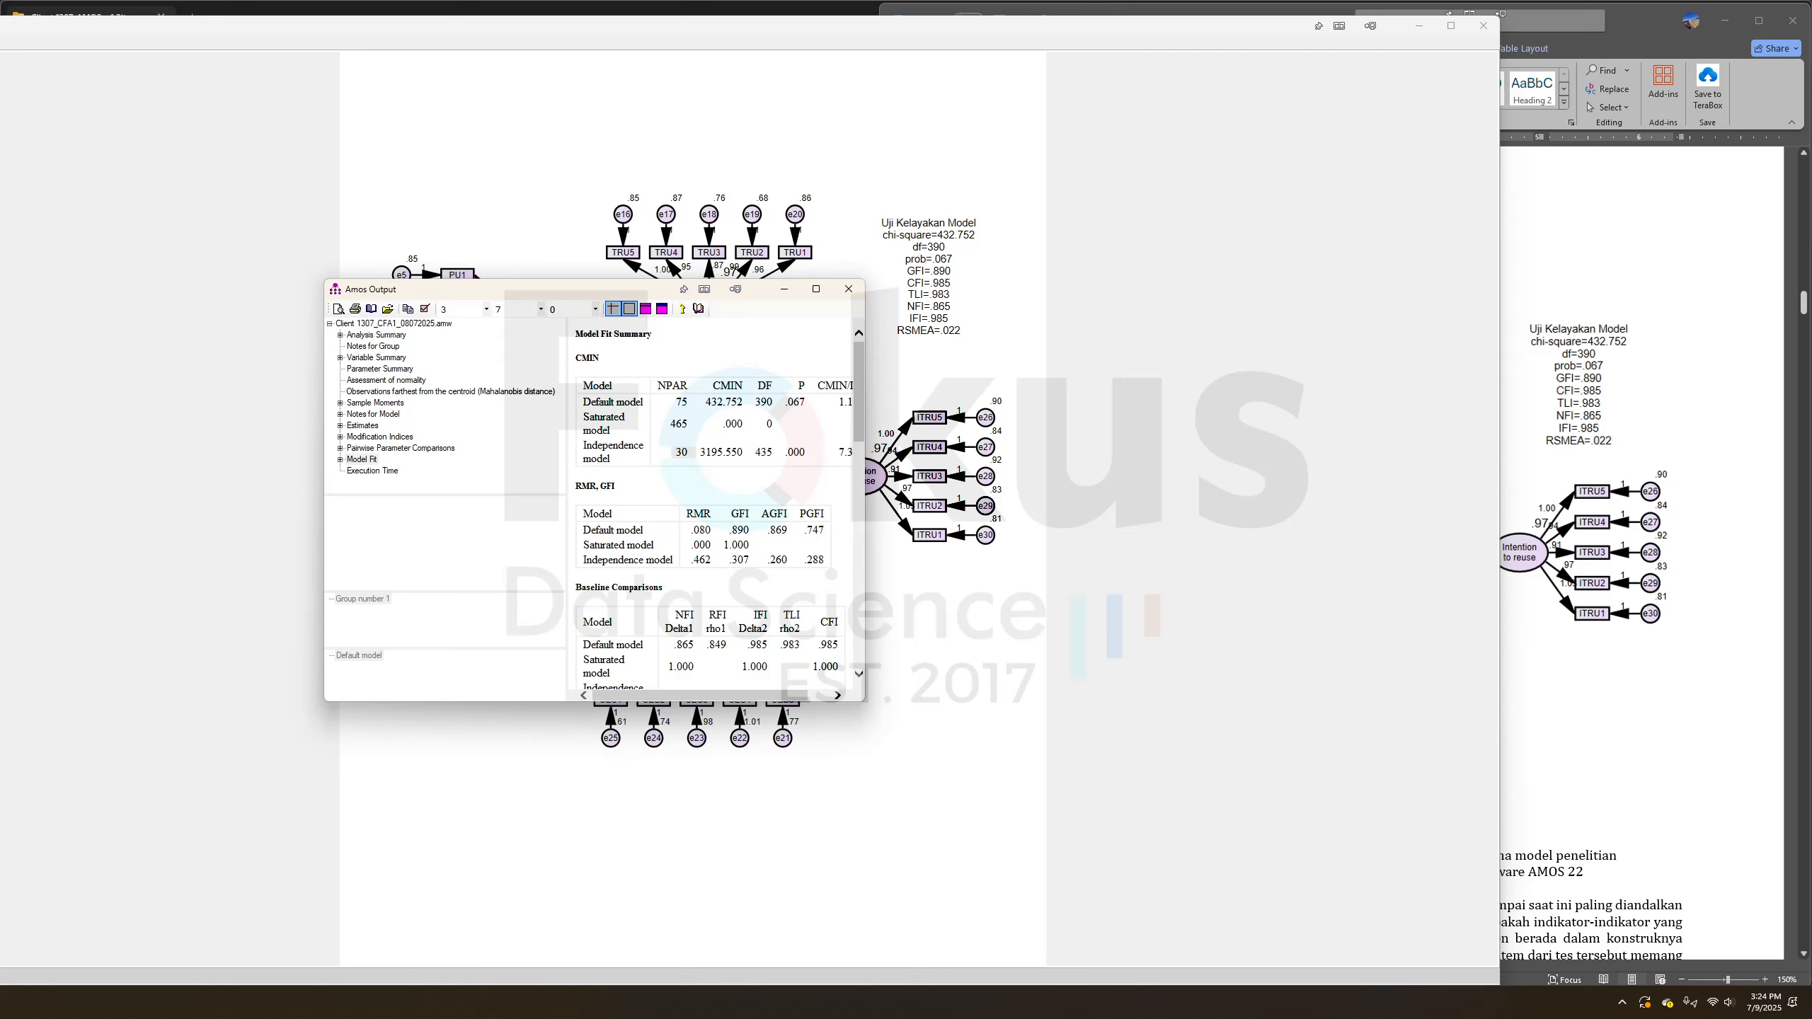
Switch to the Excel results workbook and paste the copied Model Fit summary into a new sheet from cell A1
key("alt+Tab")
left_click(346, 959)
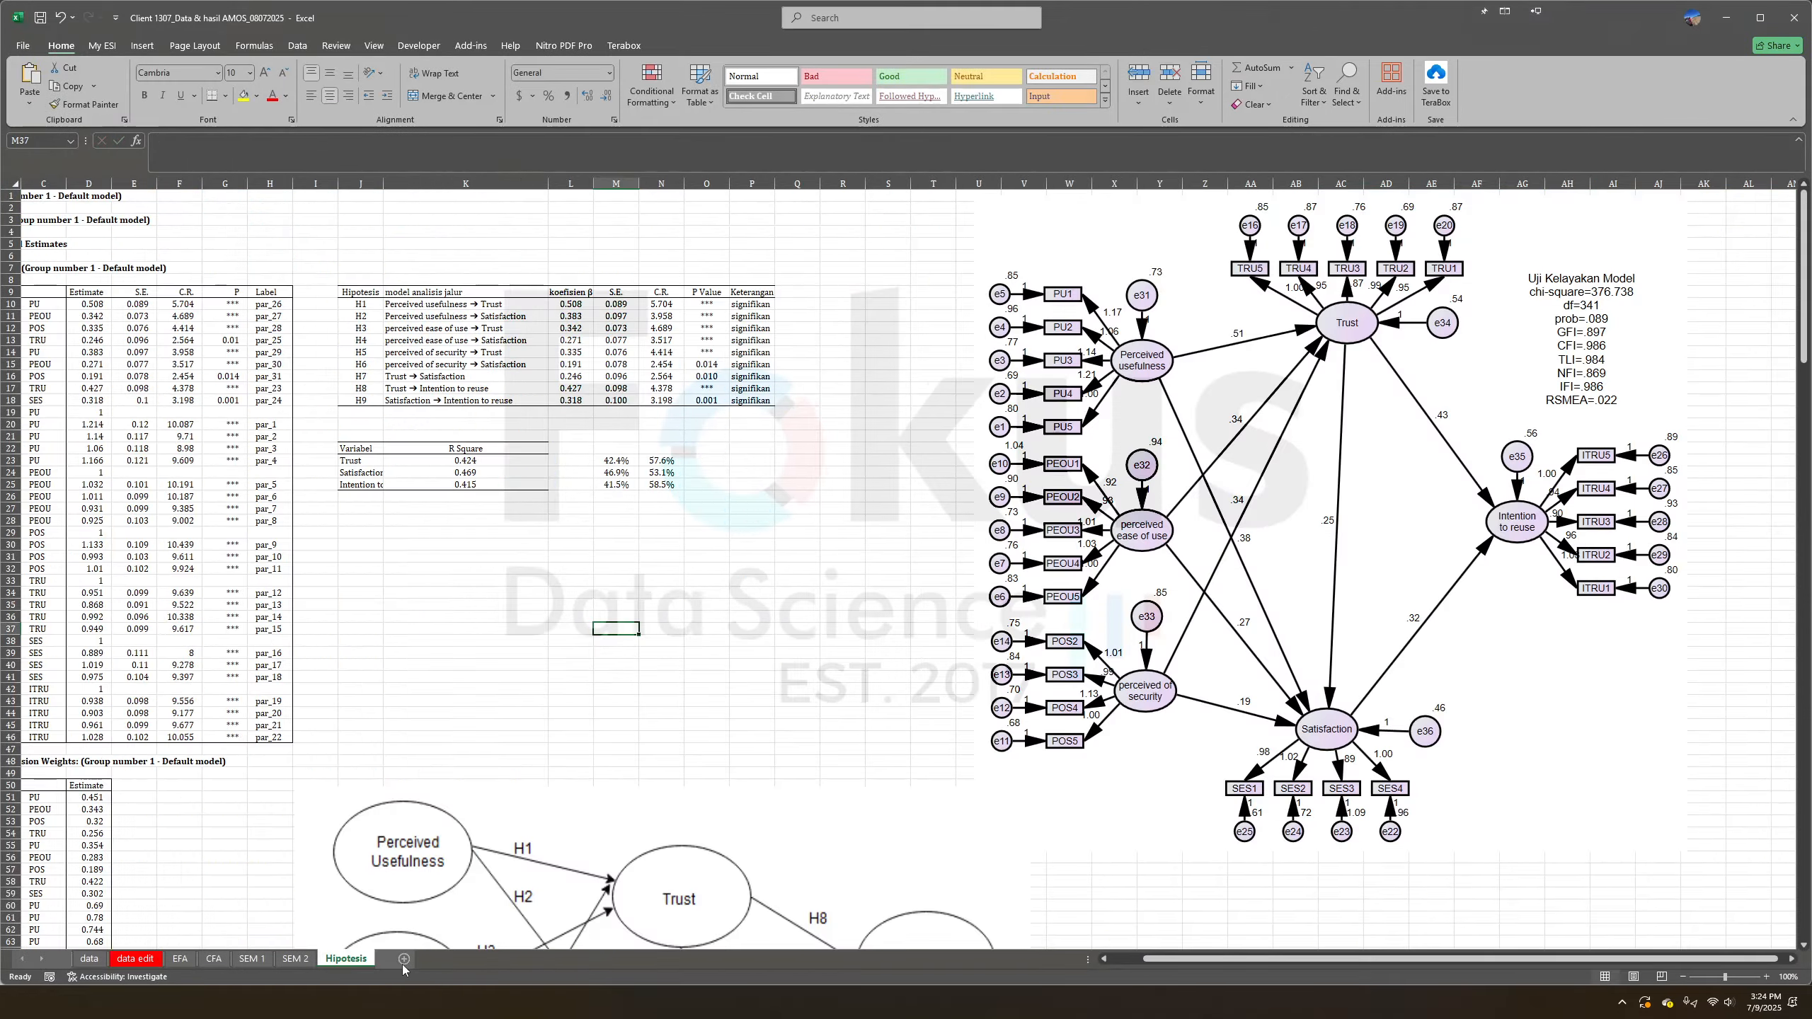
left_click(403, 958)
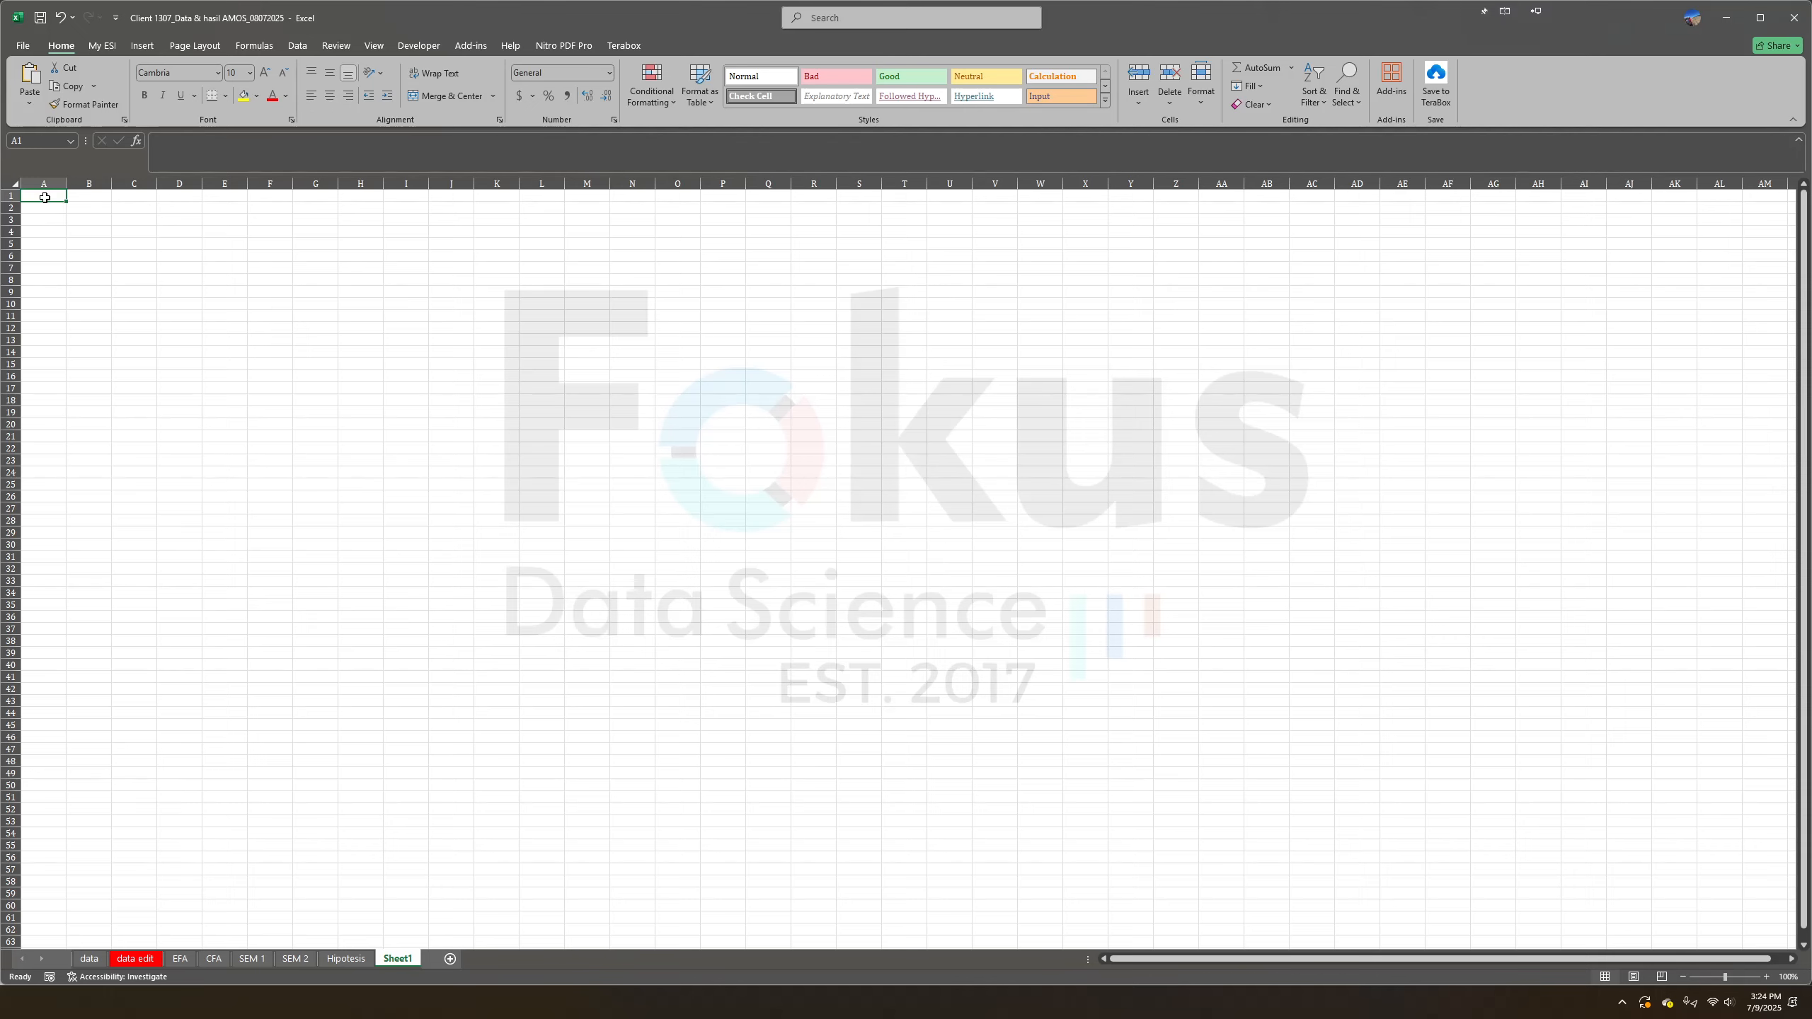
key("ctrl+v")
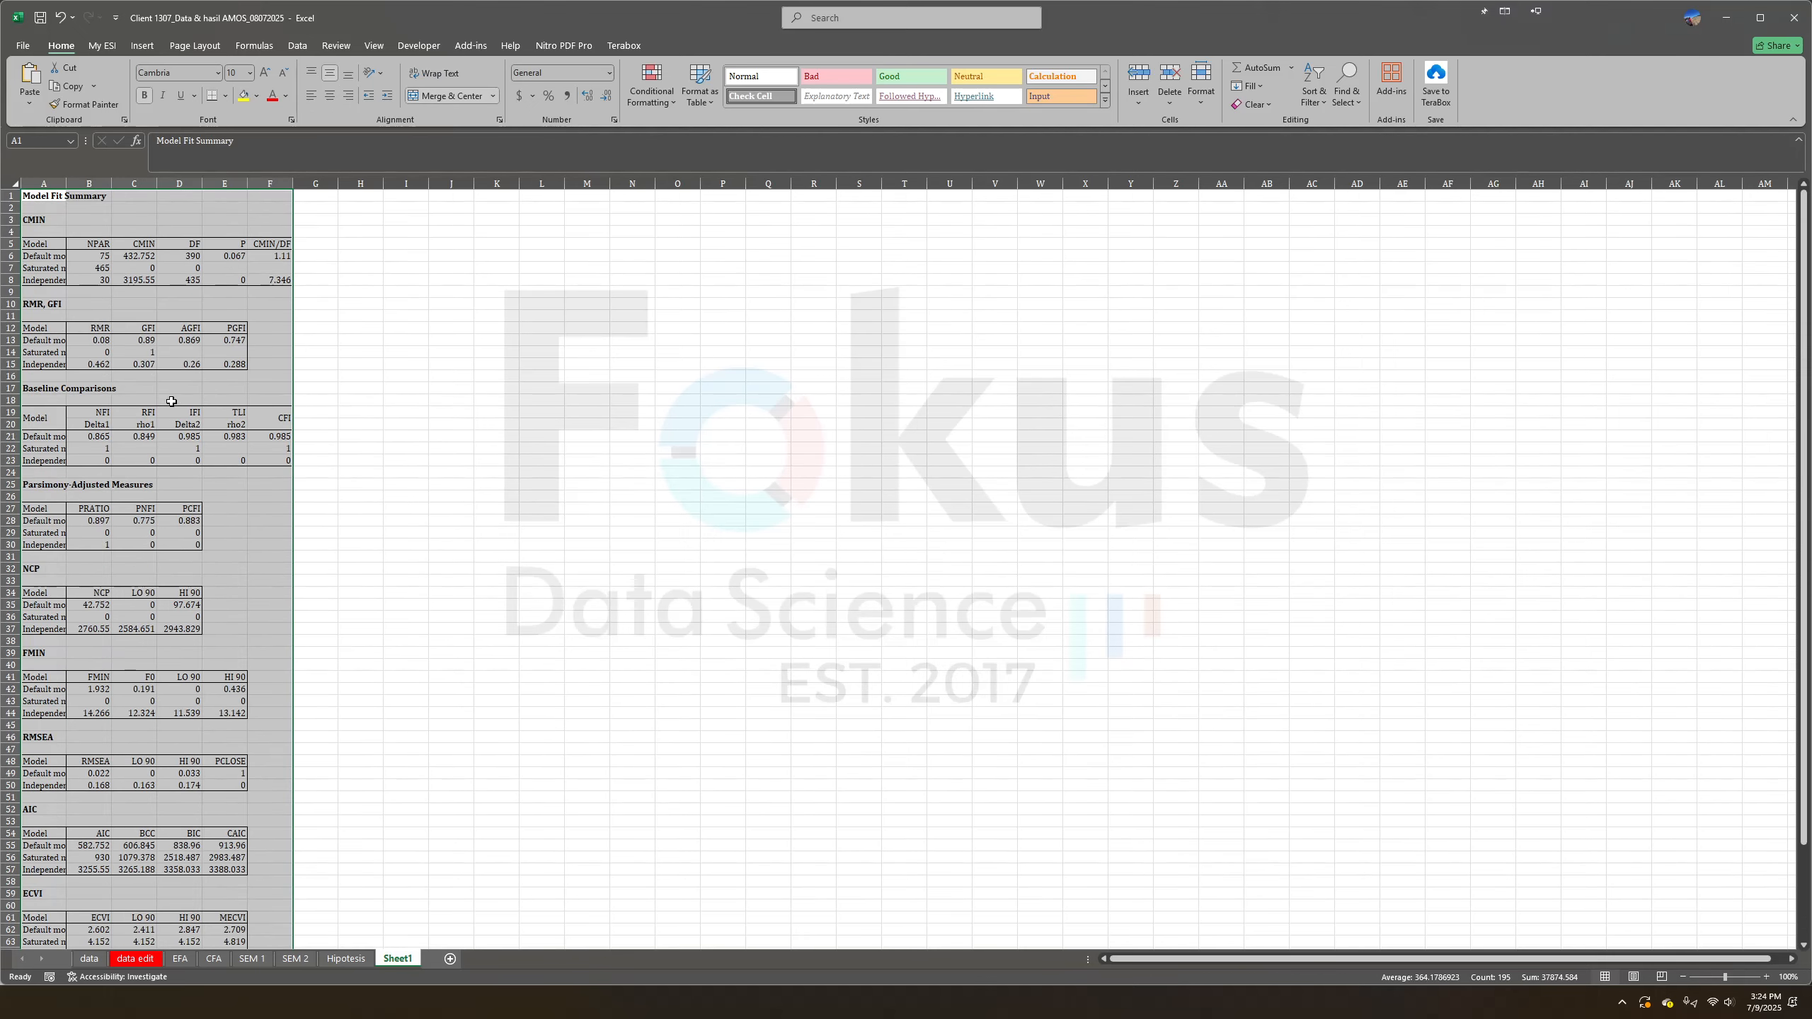
Examine the CFA sheet's goodness-of-fit table, including the cut-off values, the linked model results and the Keterangan formulas
left_click(252, 960)
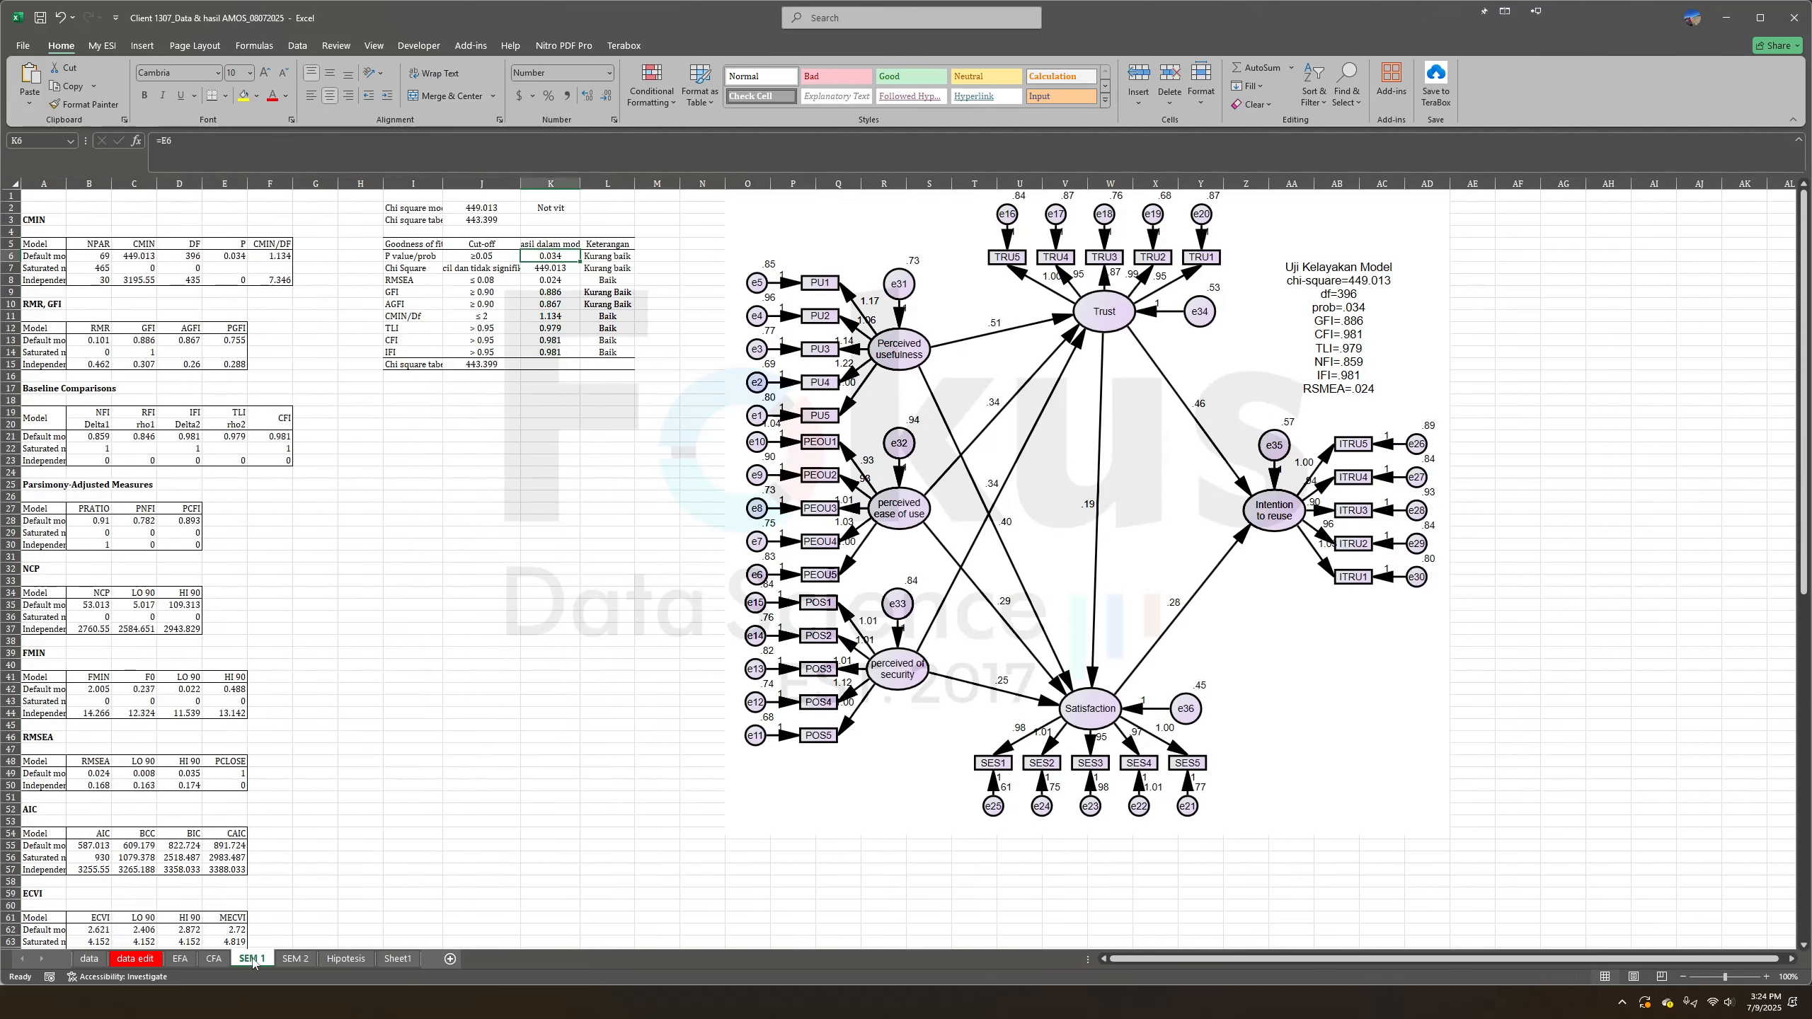
left_click(213, 959)
left_click(399, 280)
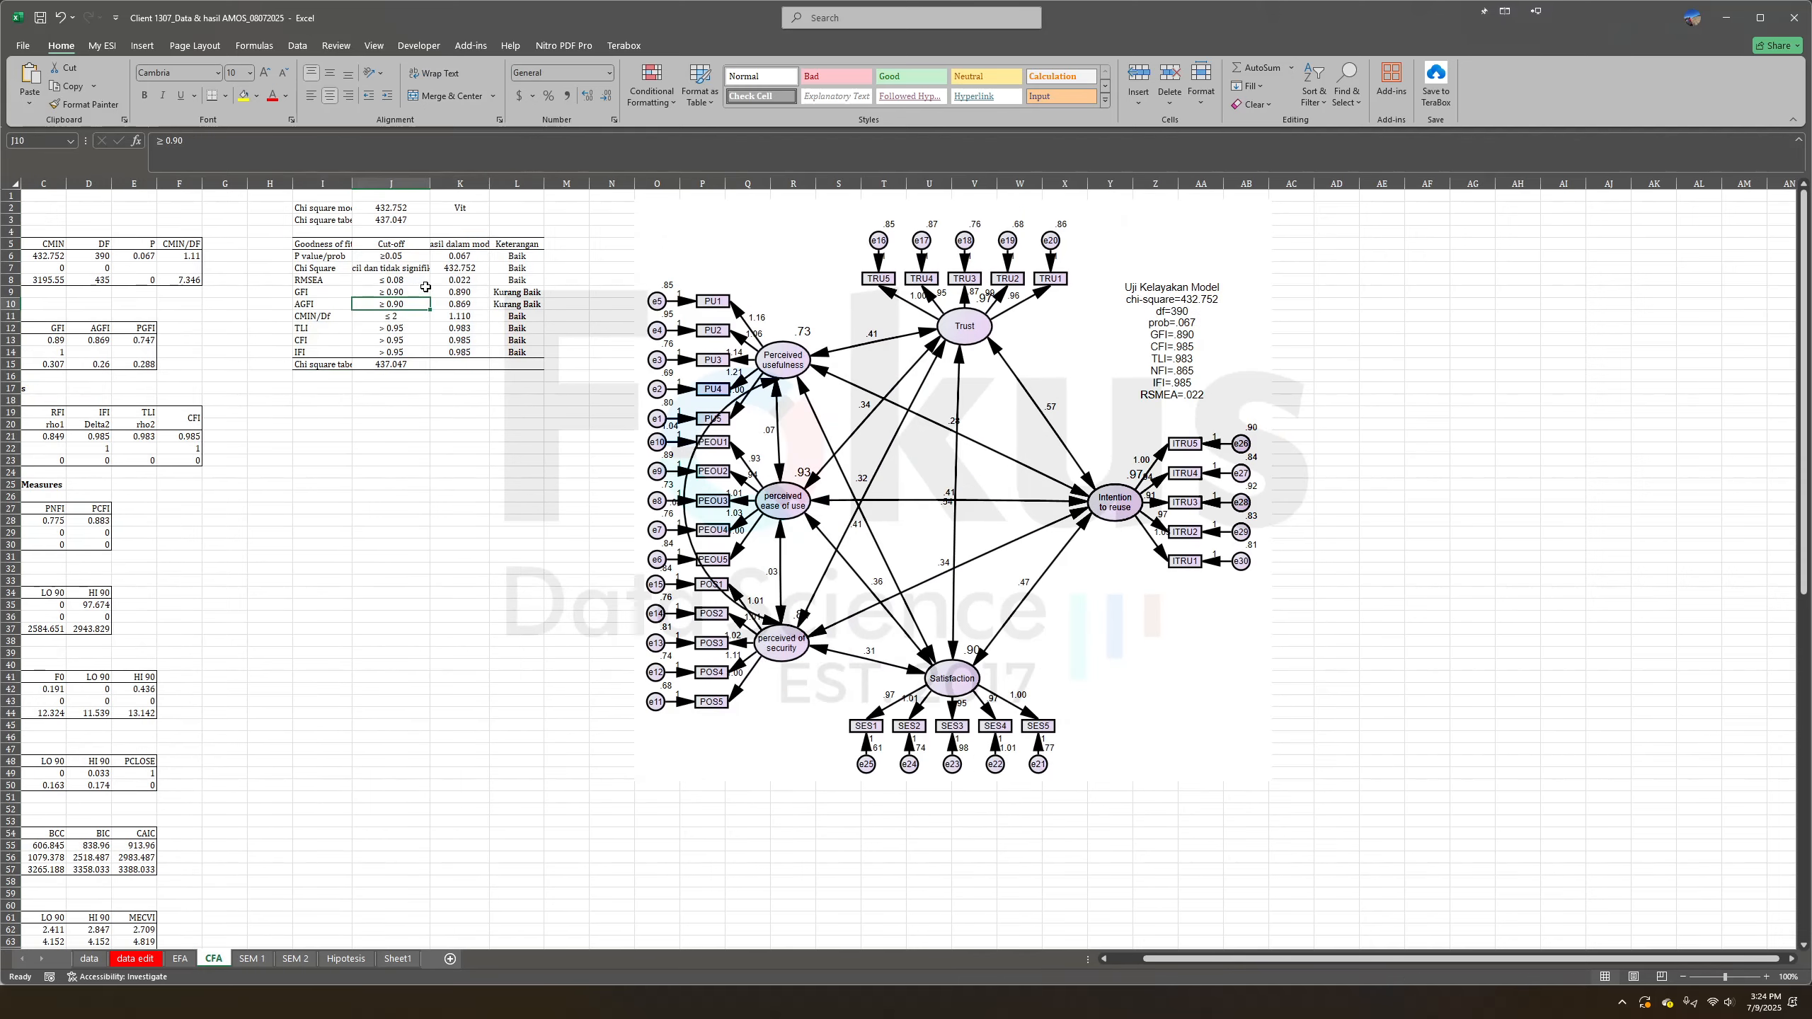
left_click(458, 268)
left_click(460, 315)
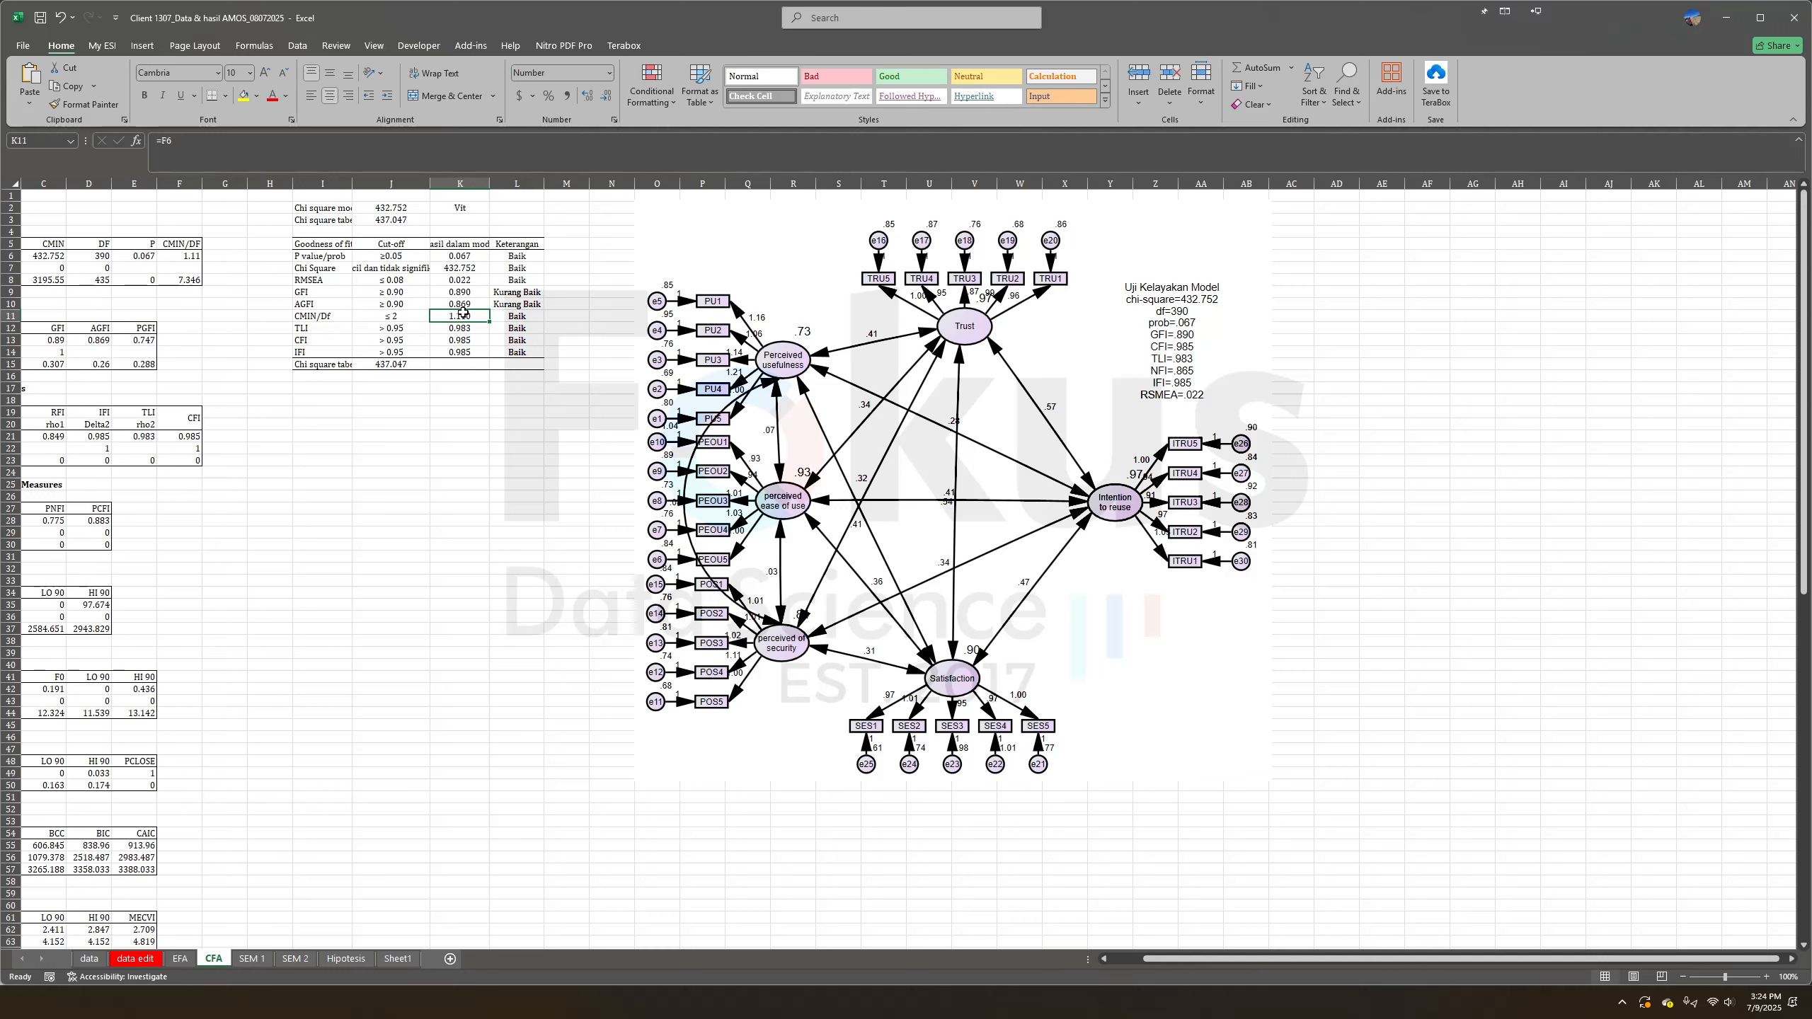
left_click(457, 494)
left_click(538, 279)
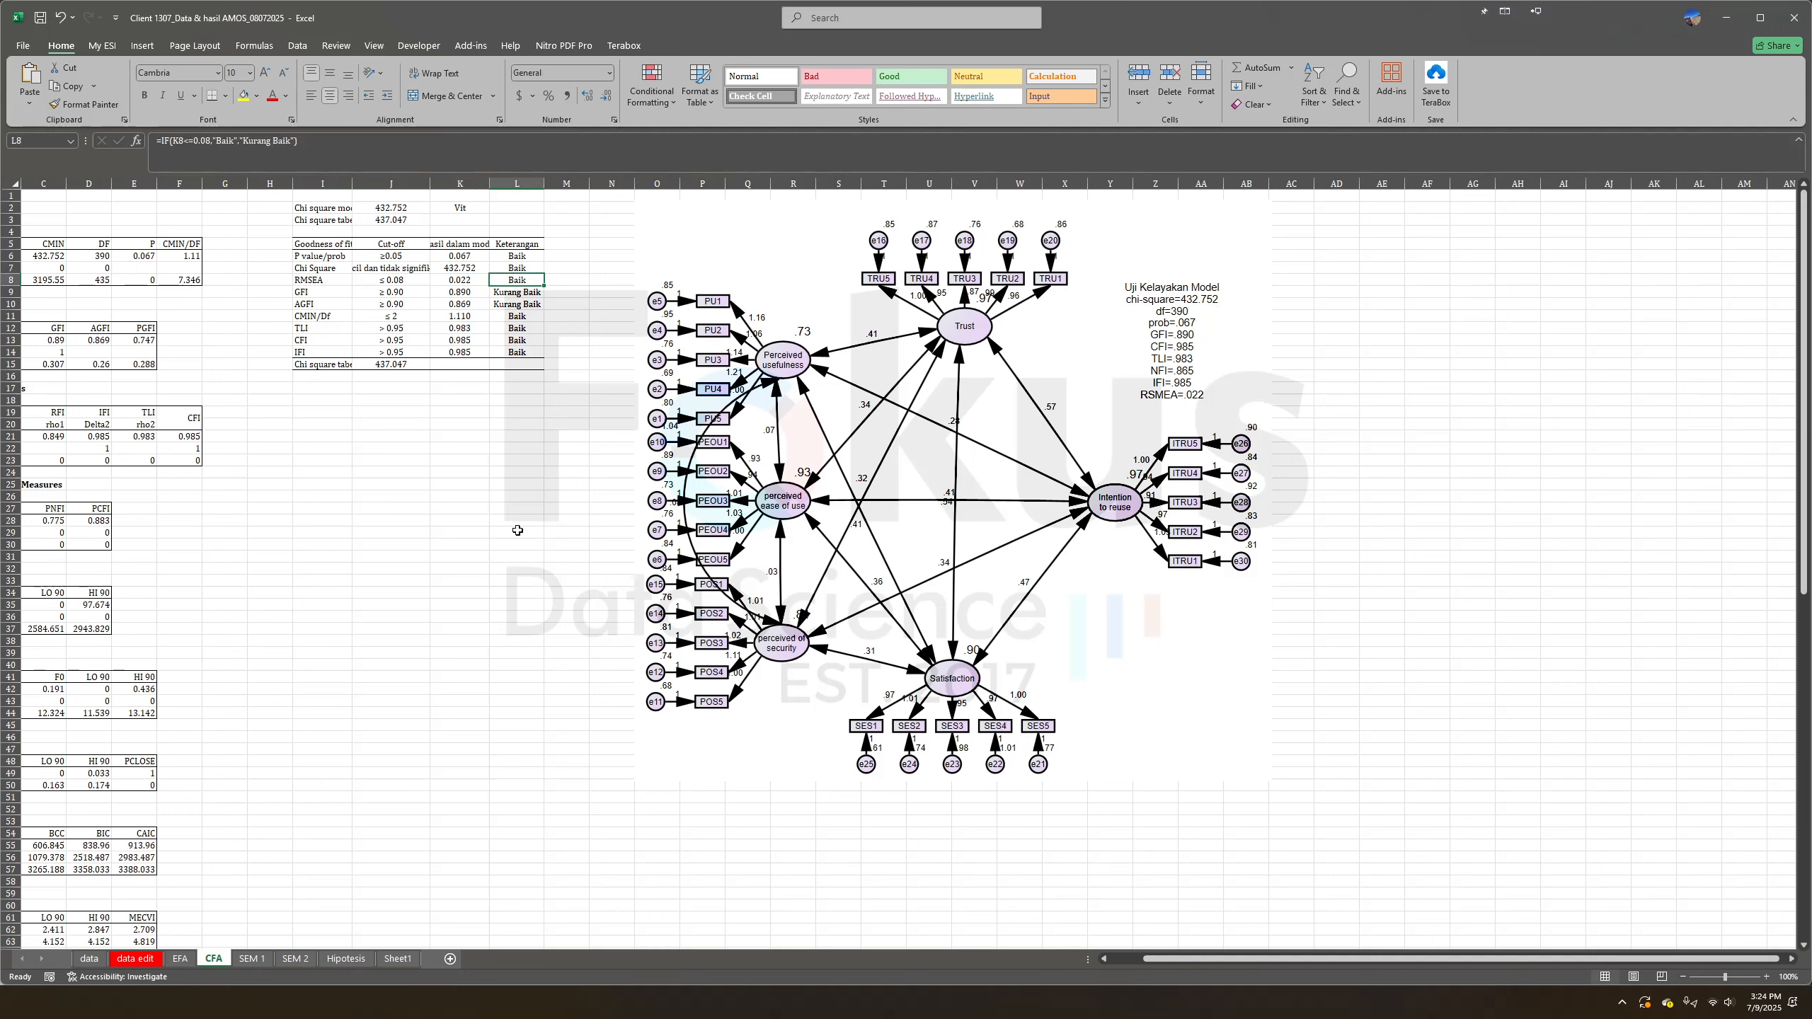
left_click(518, 531)
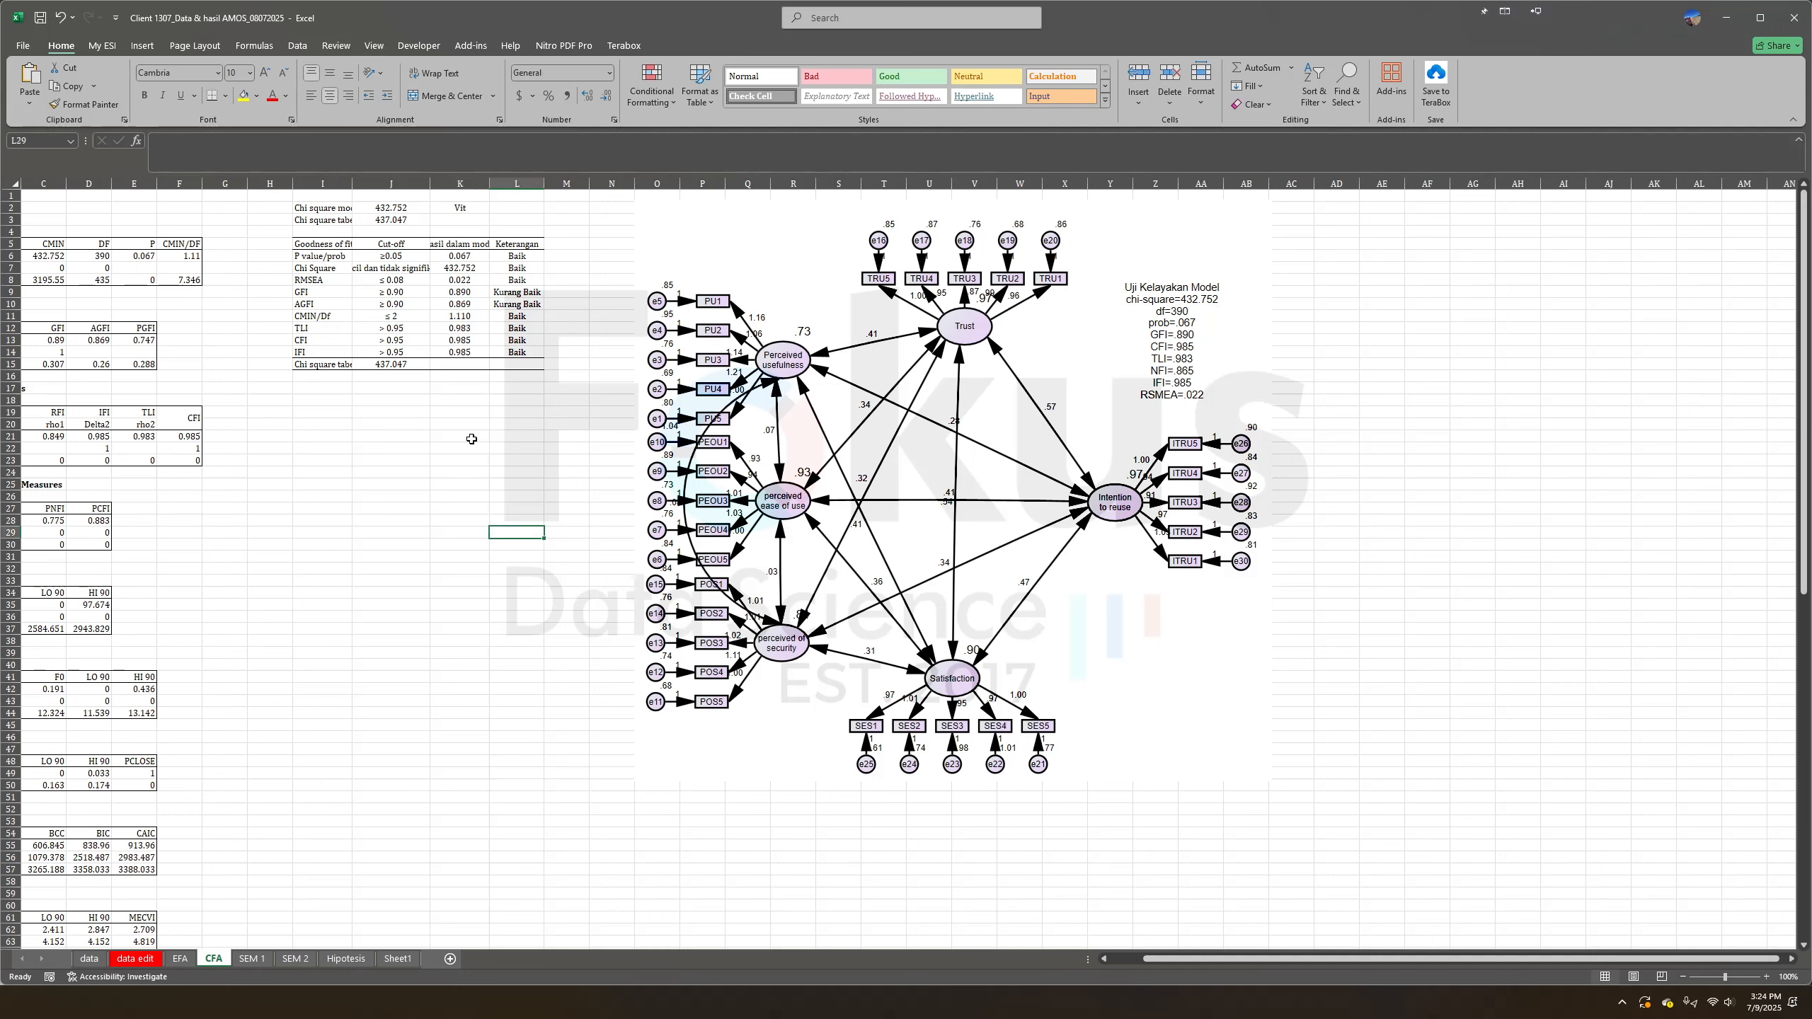
Switch to Amos and save the CFA model as CFA contoh in the Client 1307_CFA1_08072025 folder
key("alt+Tab")
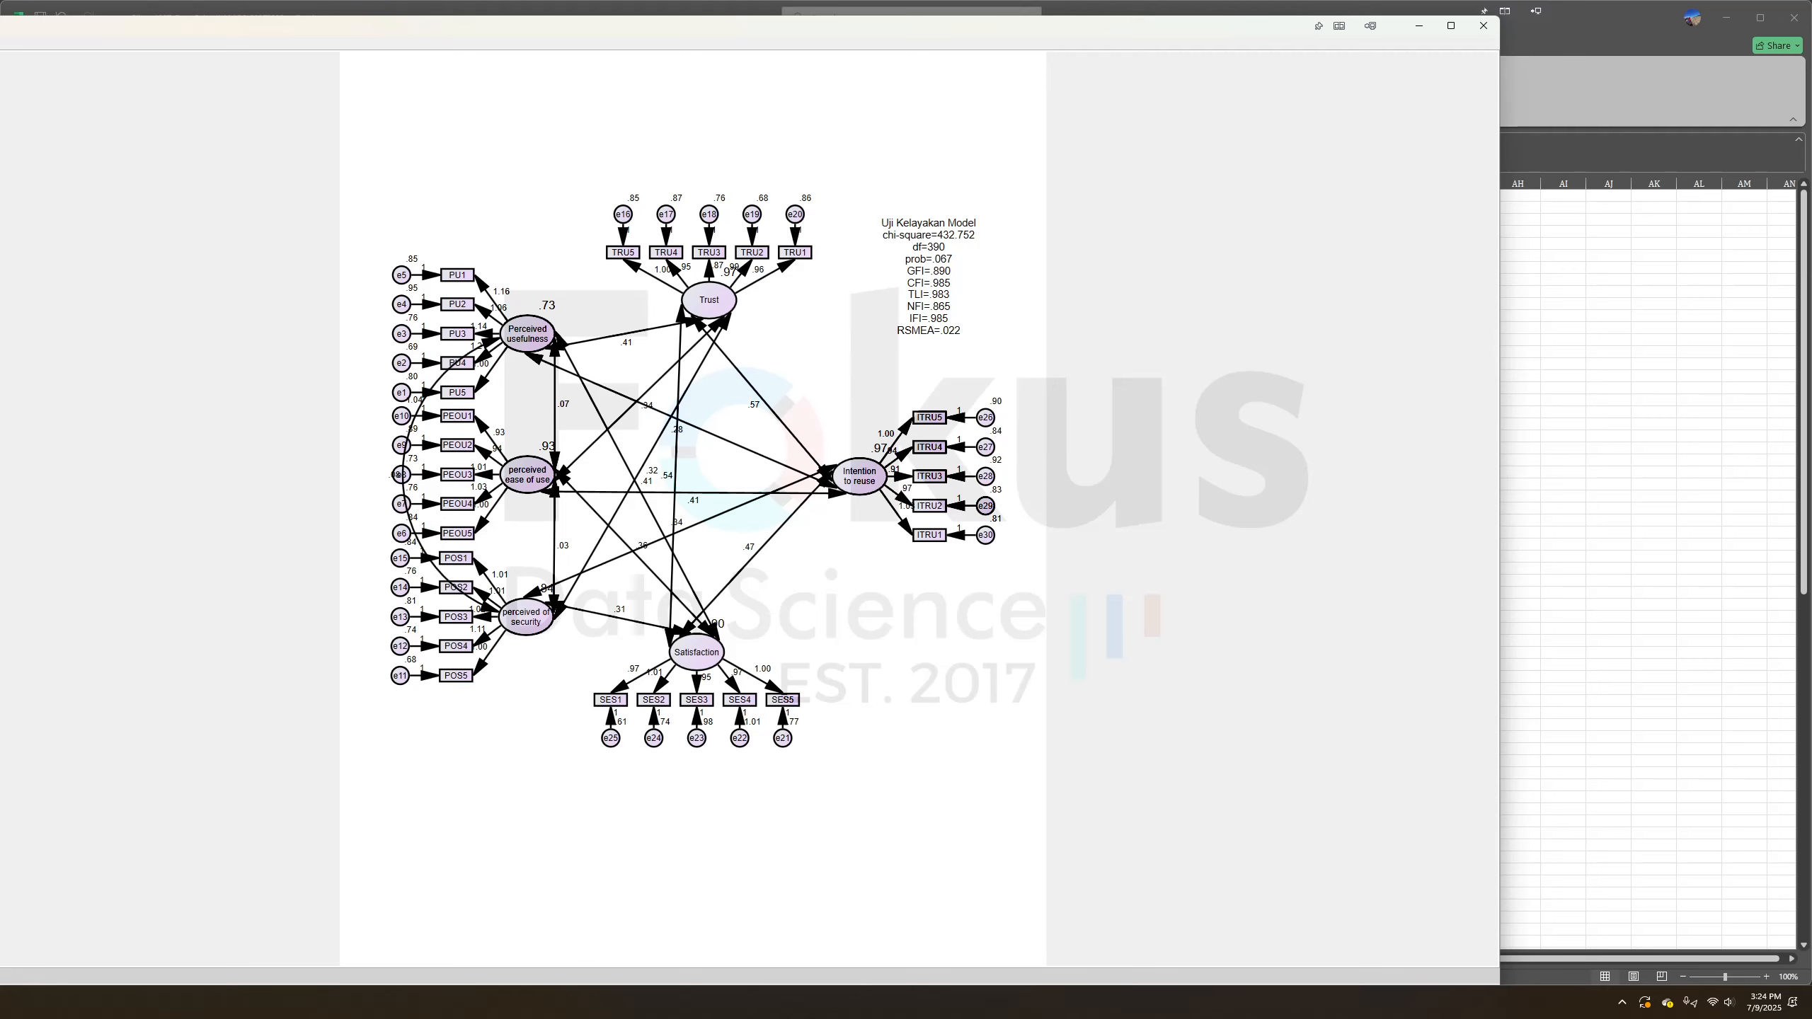
key("ctrl+s")
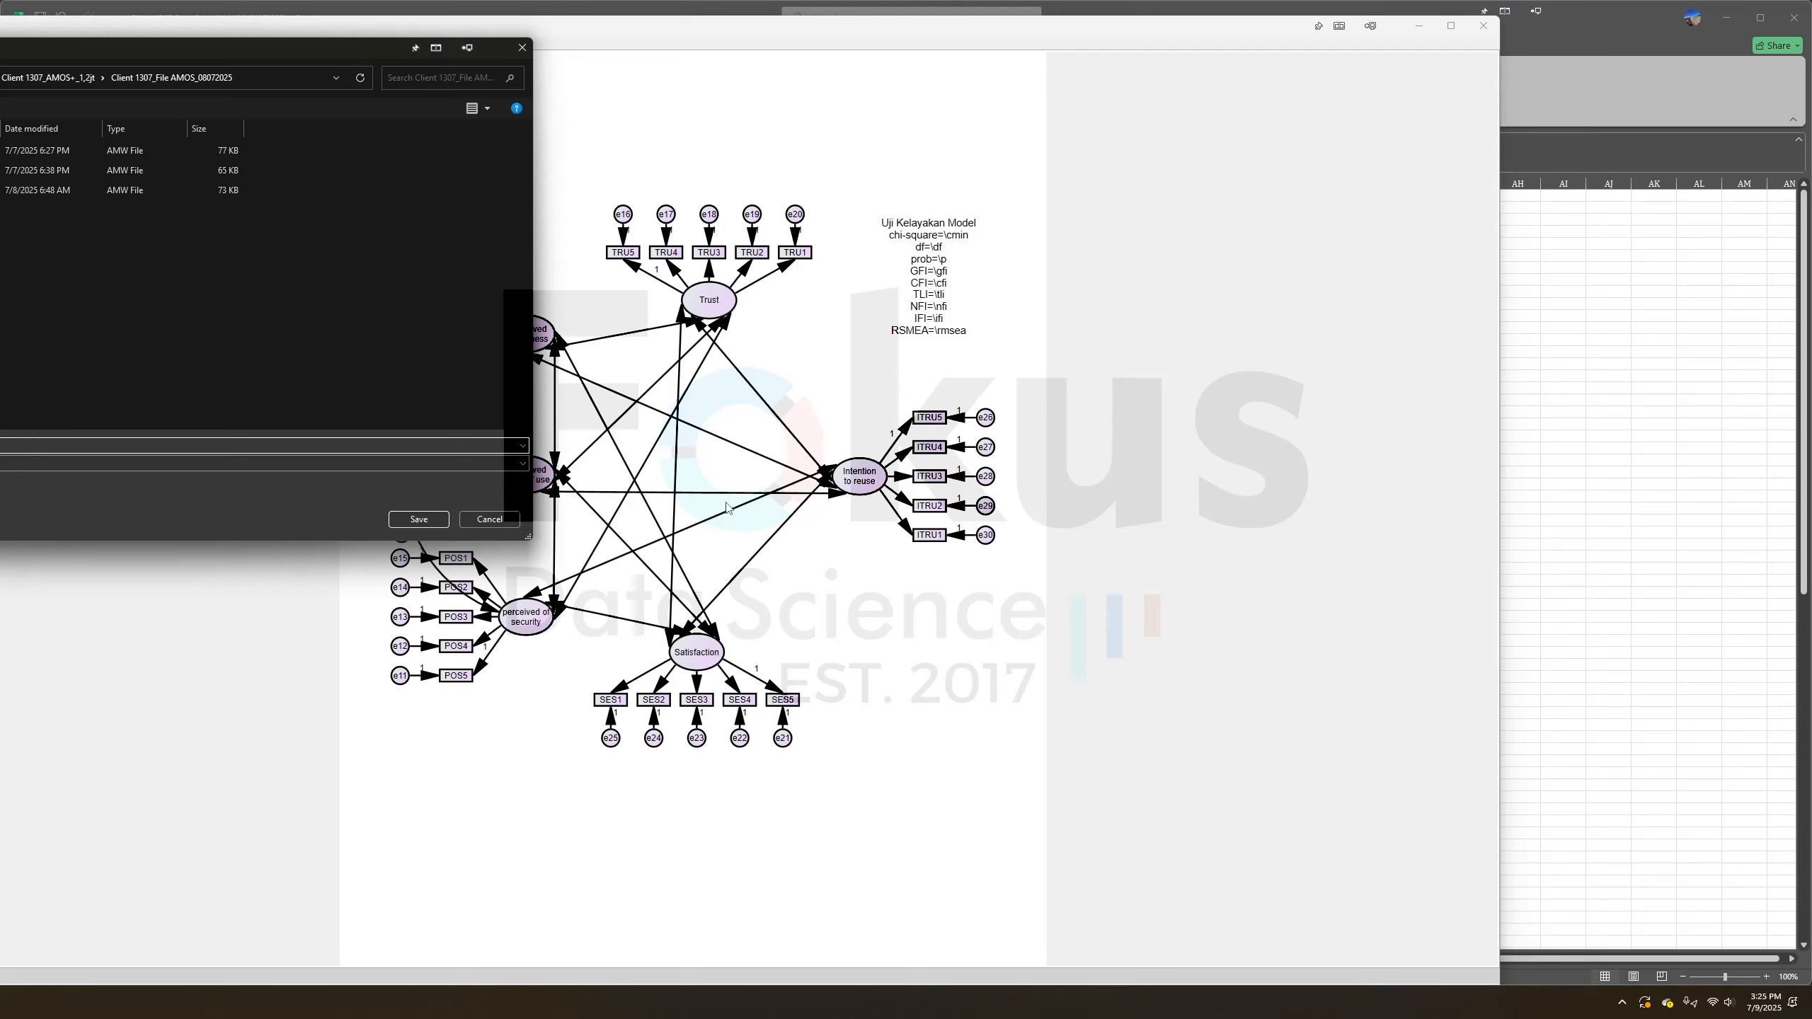
key("alt+Up")
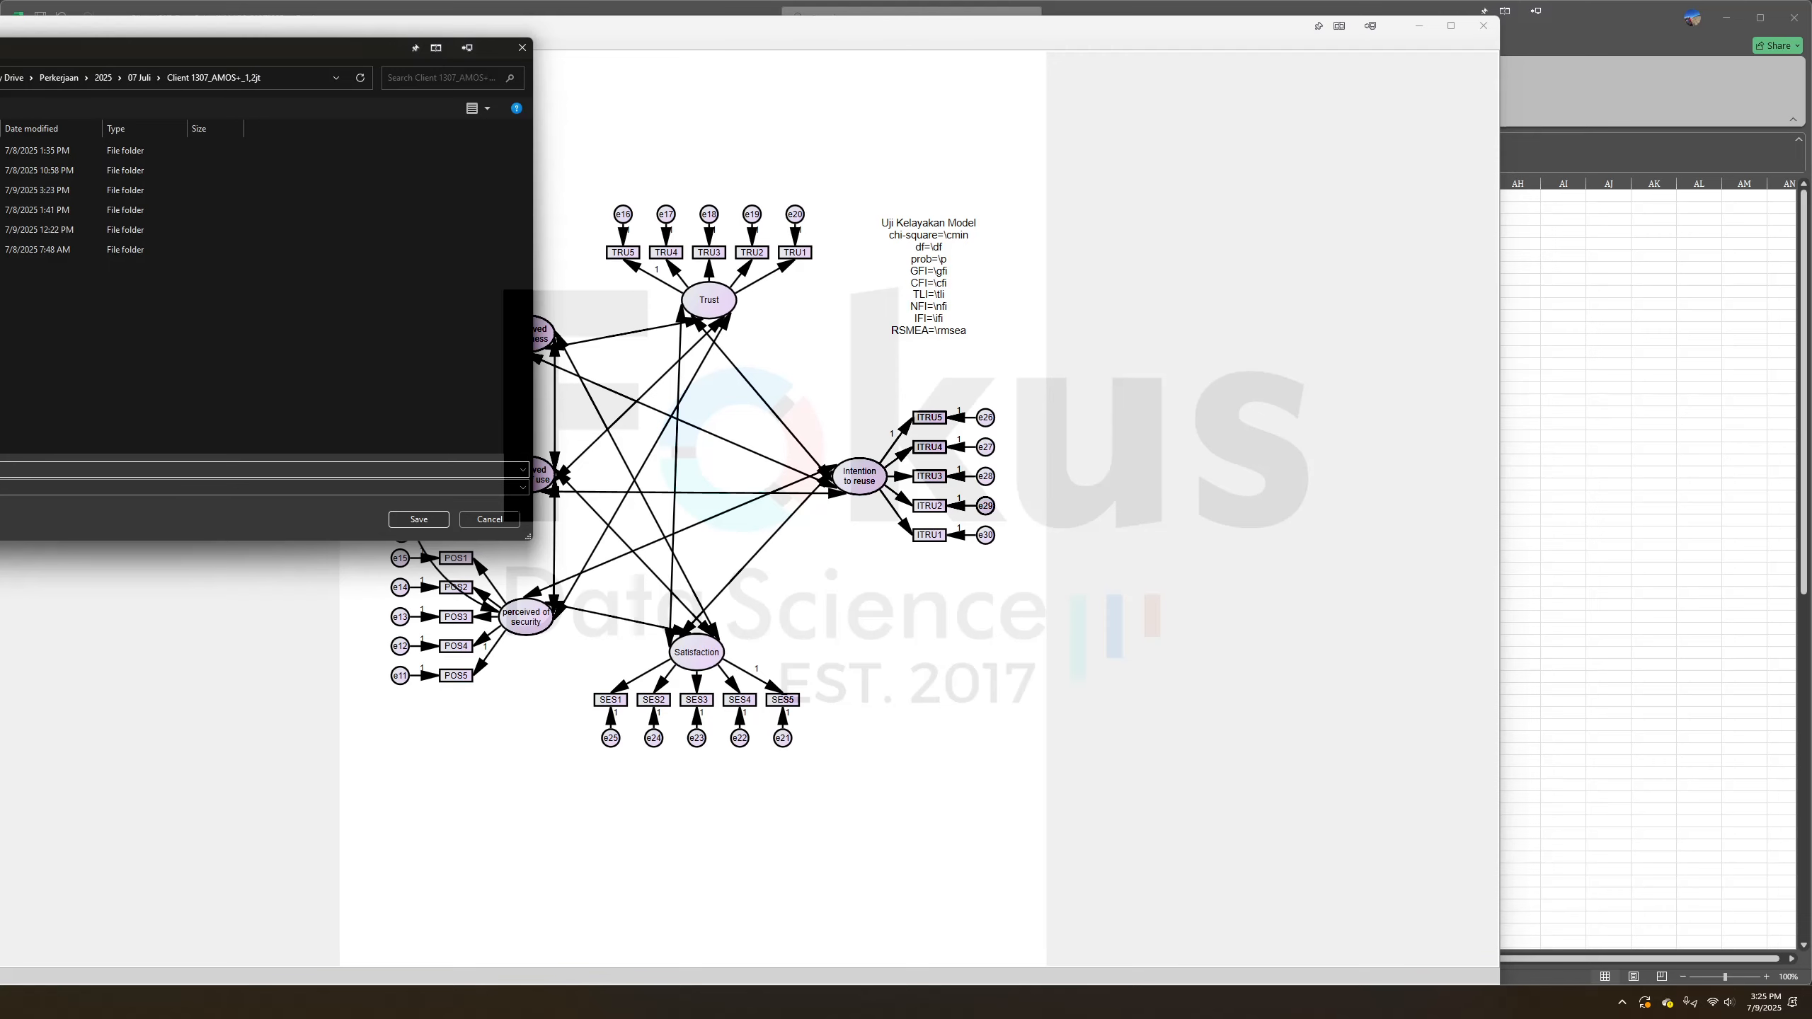
key("Down")
key("Down")
key("Down")
key("Up")
key("Up")
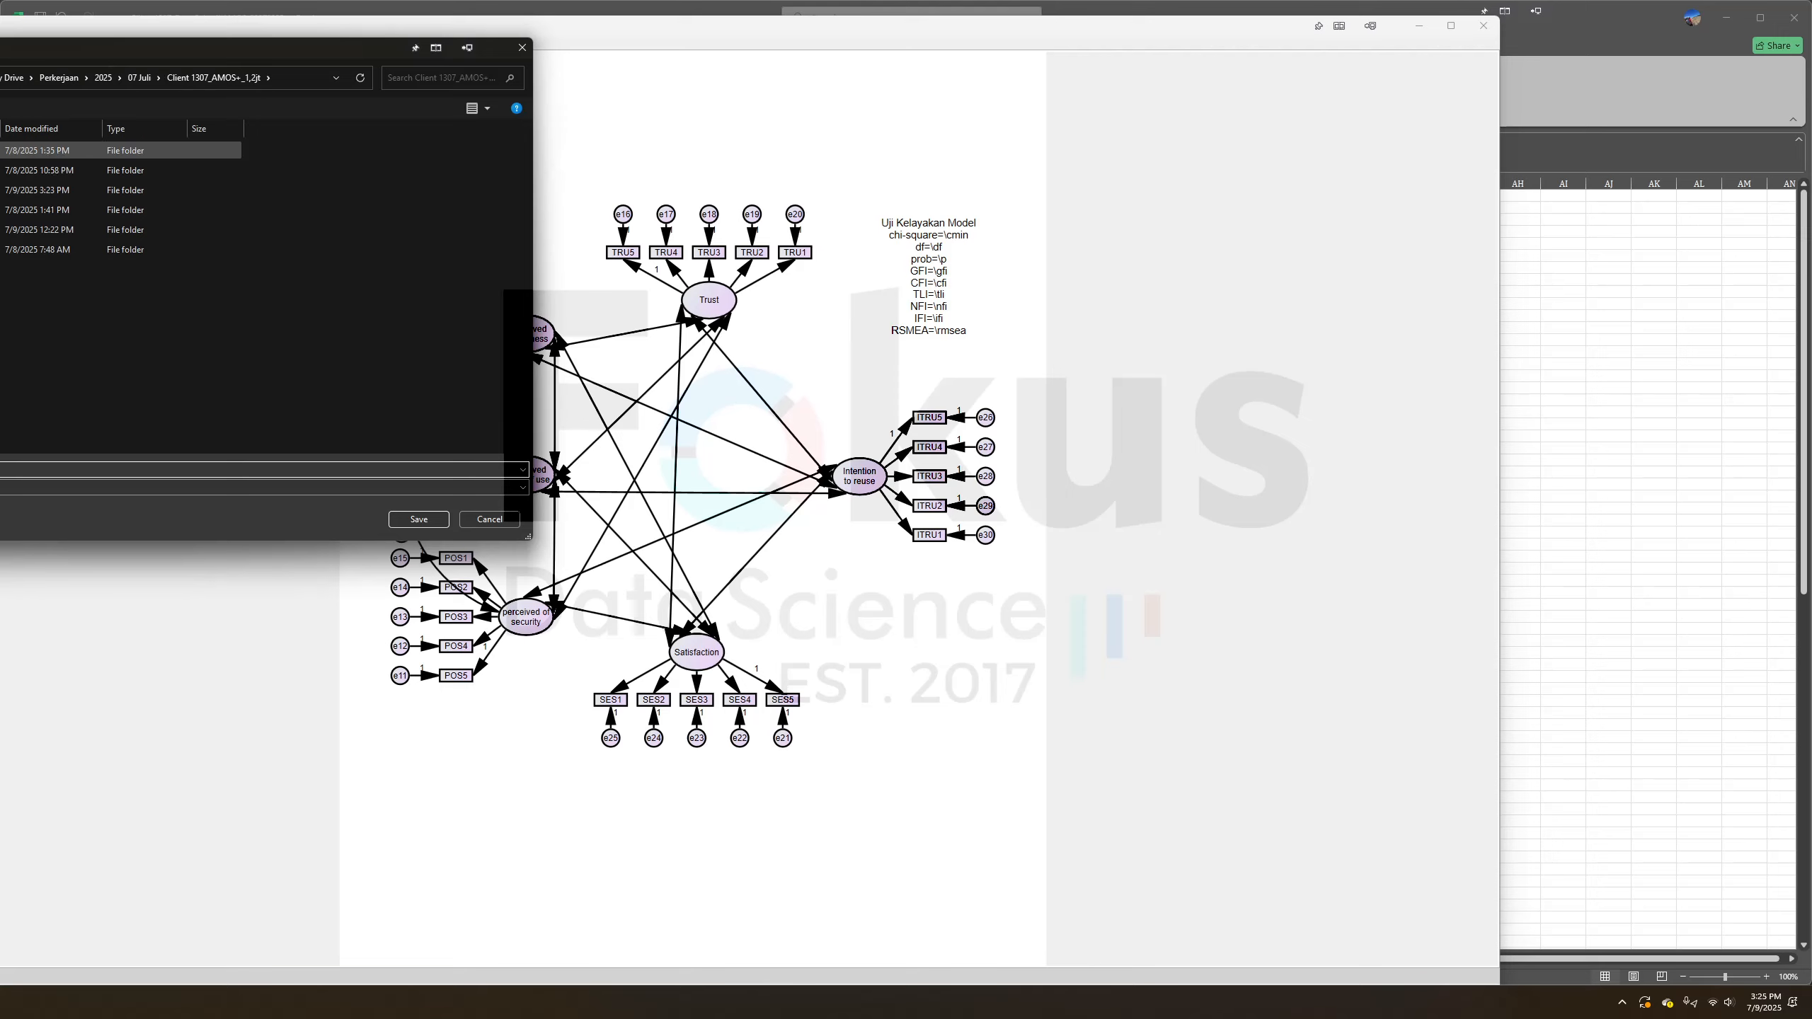
key("Return")
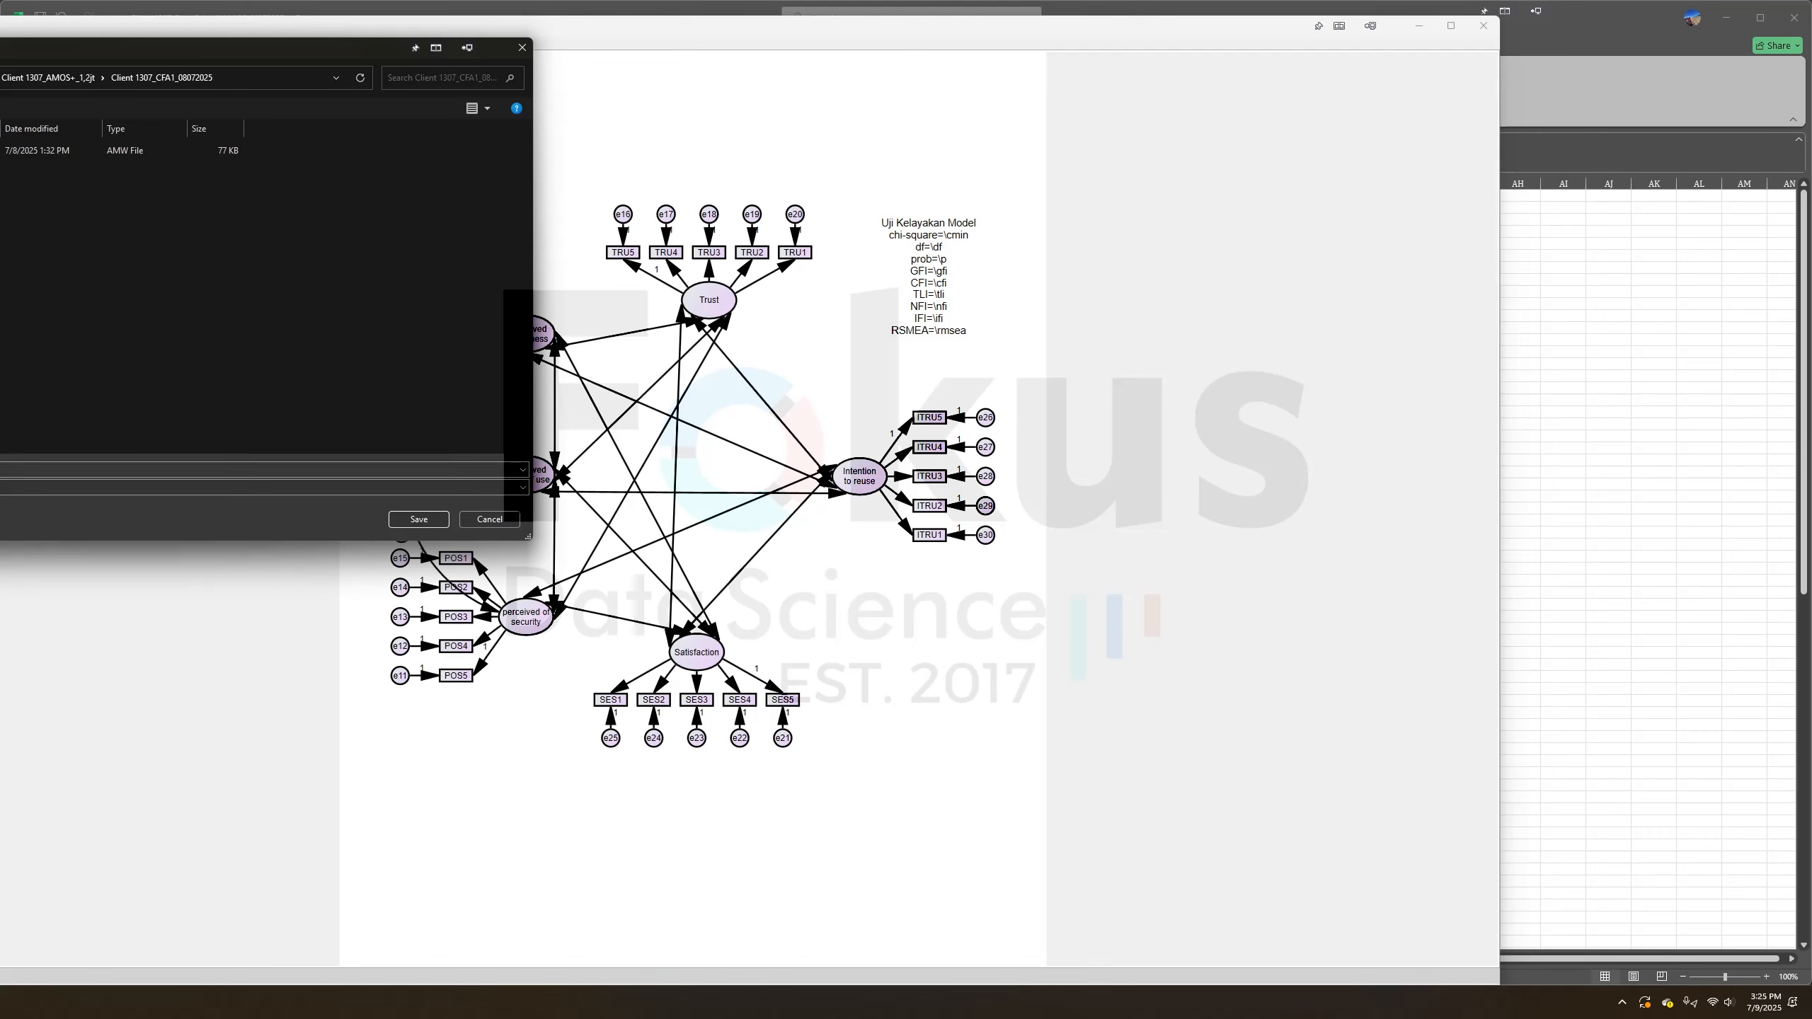
left_click(420, 519)
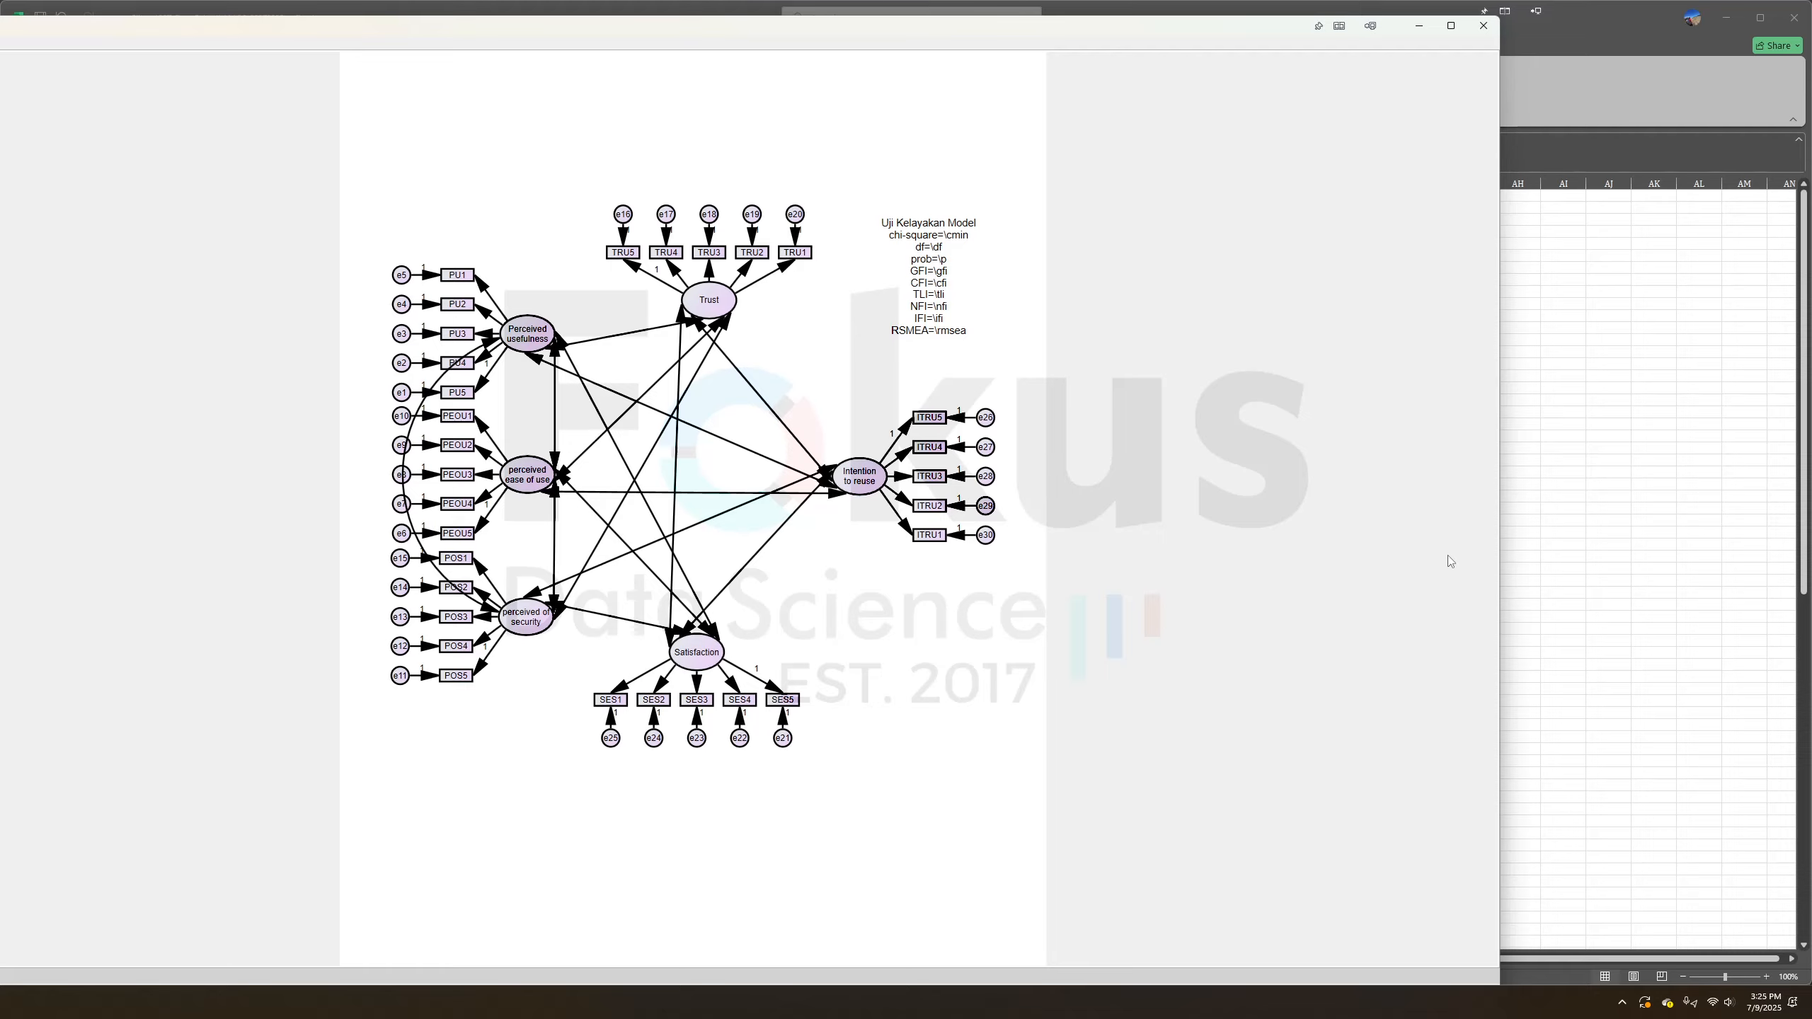
Switch to the Word report and examine the path diagram under Structural Equation Modeling Hipotesis Penelitian 1
key("alt+Tab")
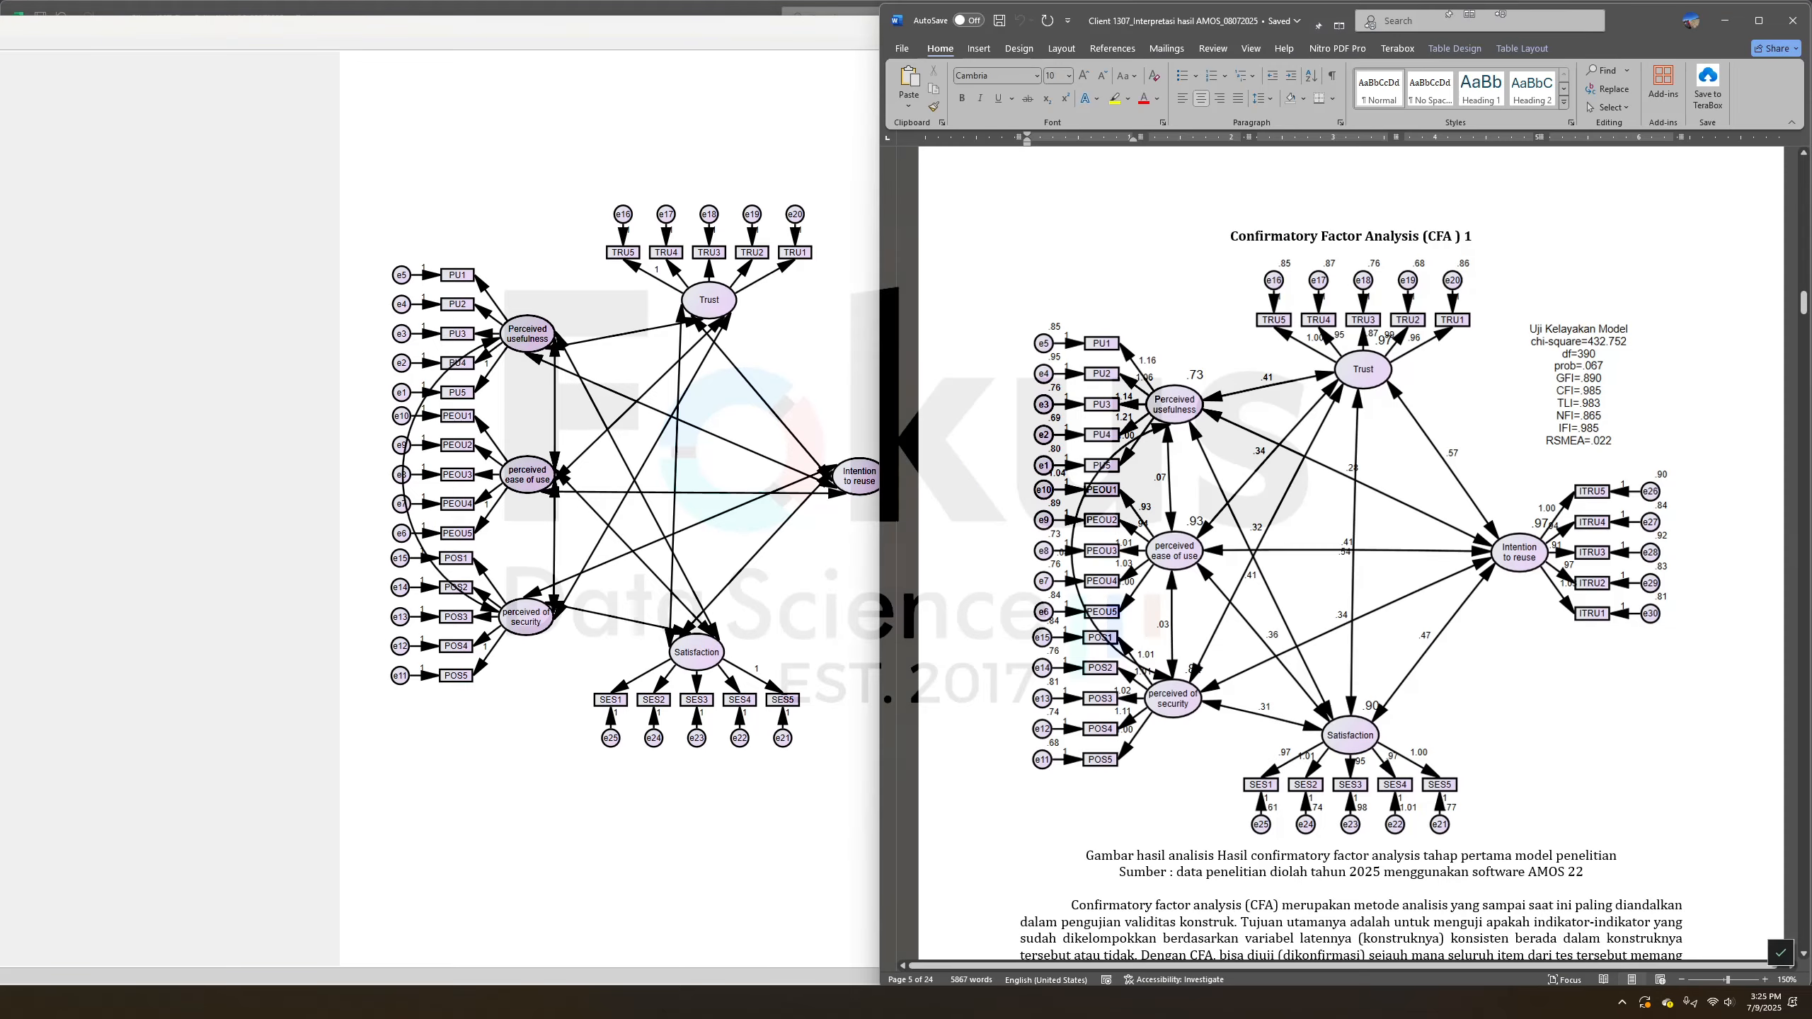
scroll(1360, 660, "down", 15)
scroll(1382, 699, "down", 7)
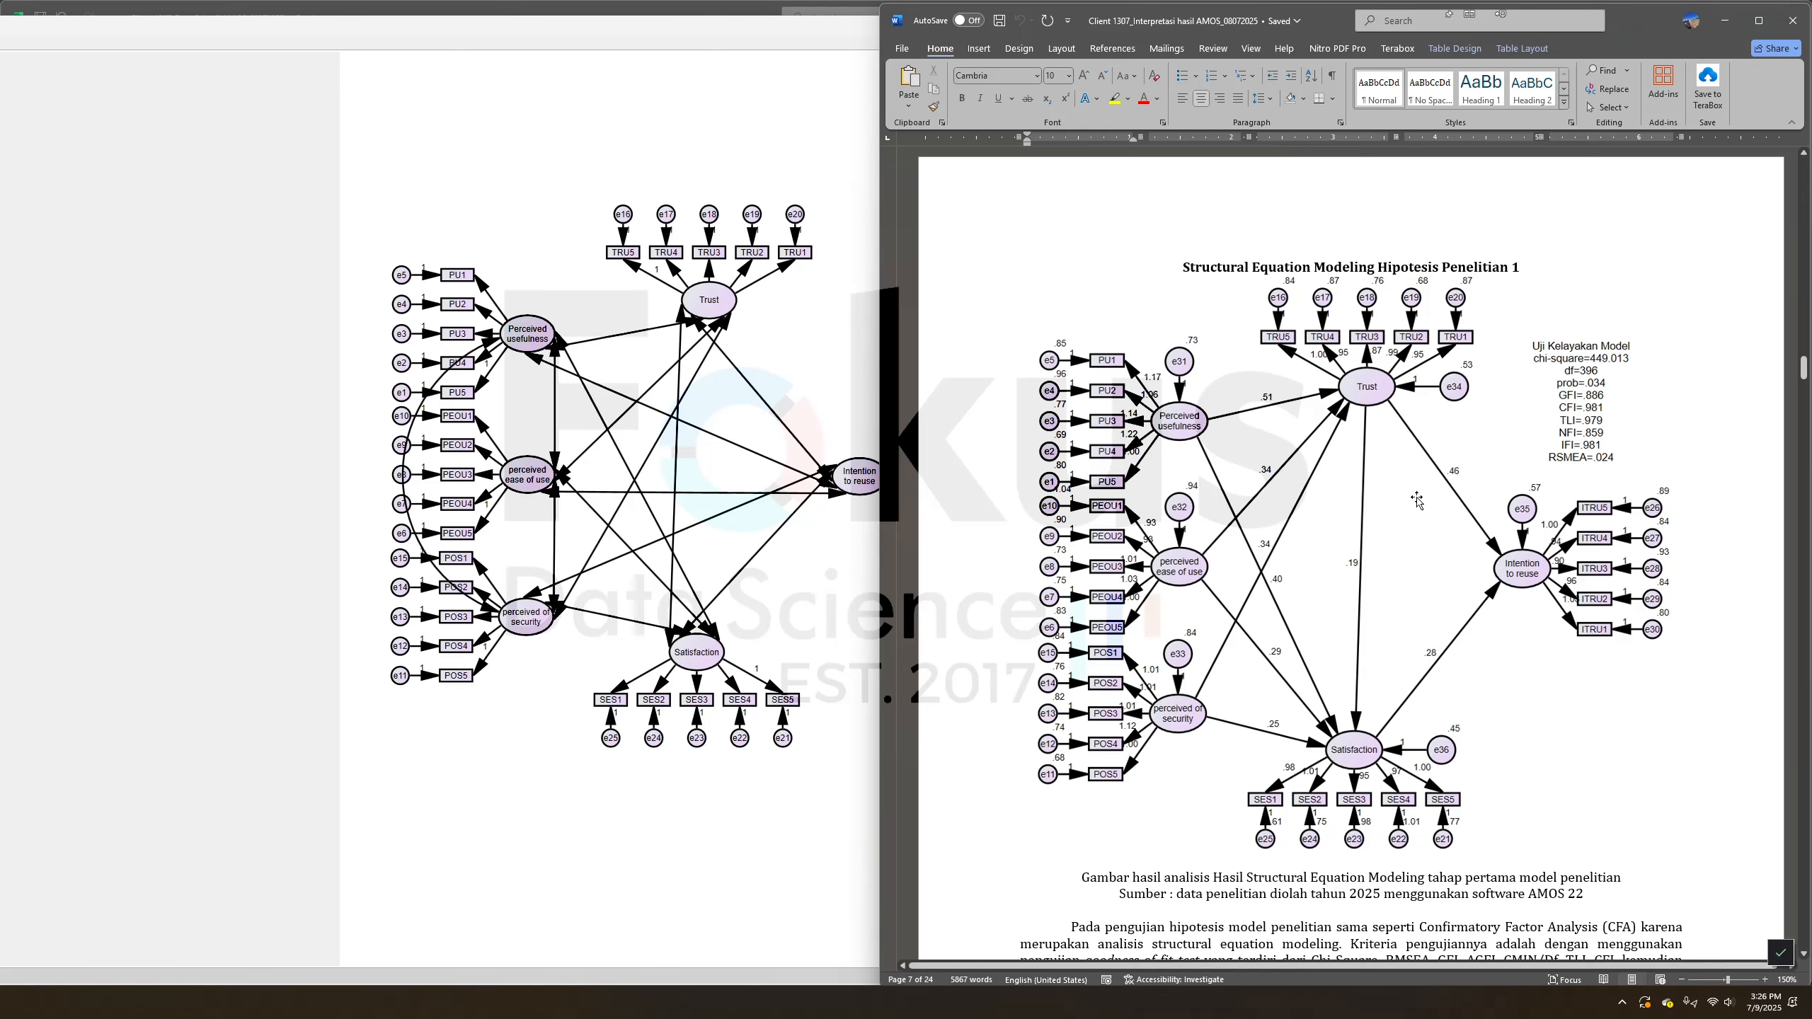
scroll(1417, 500, "down", 5)
scroll(1417, 499, "up", 5)
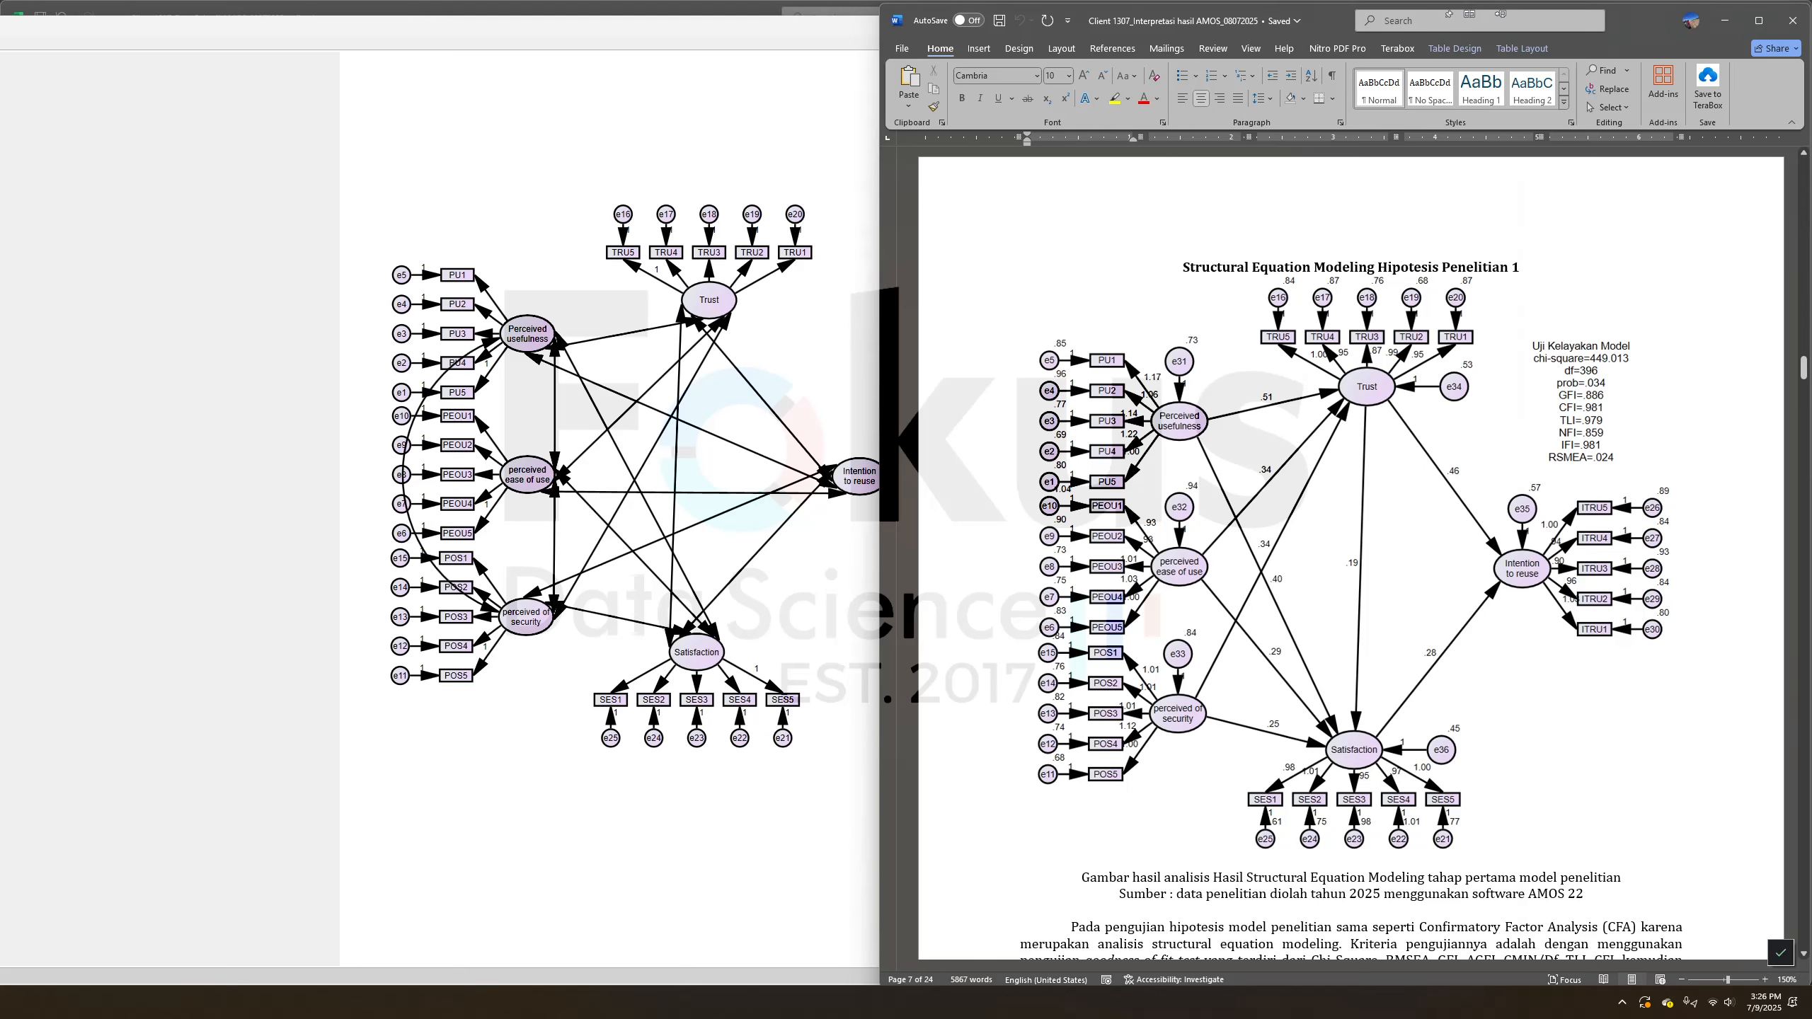
Switch to Amos and erase the covariances linking Perceived usefulness with Trust, Satisfaction, Intention to reuse and Perceived ease of use
left_click(433, 288)
left_click(563, 346)
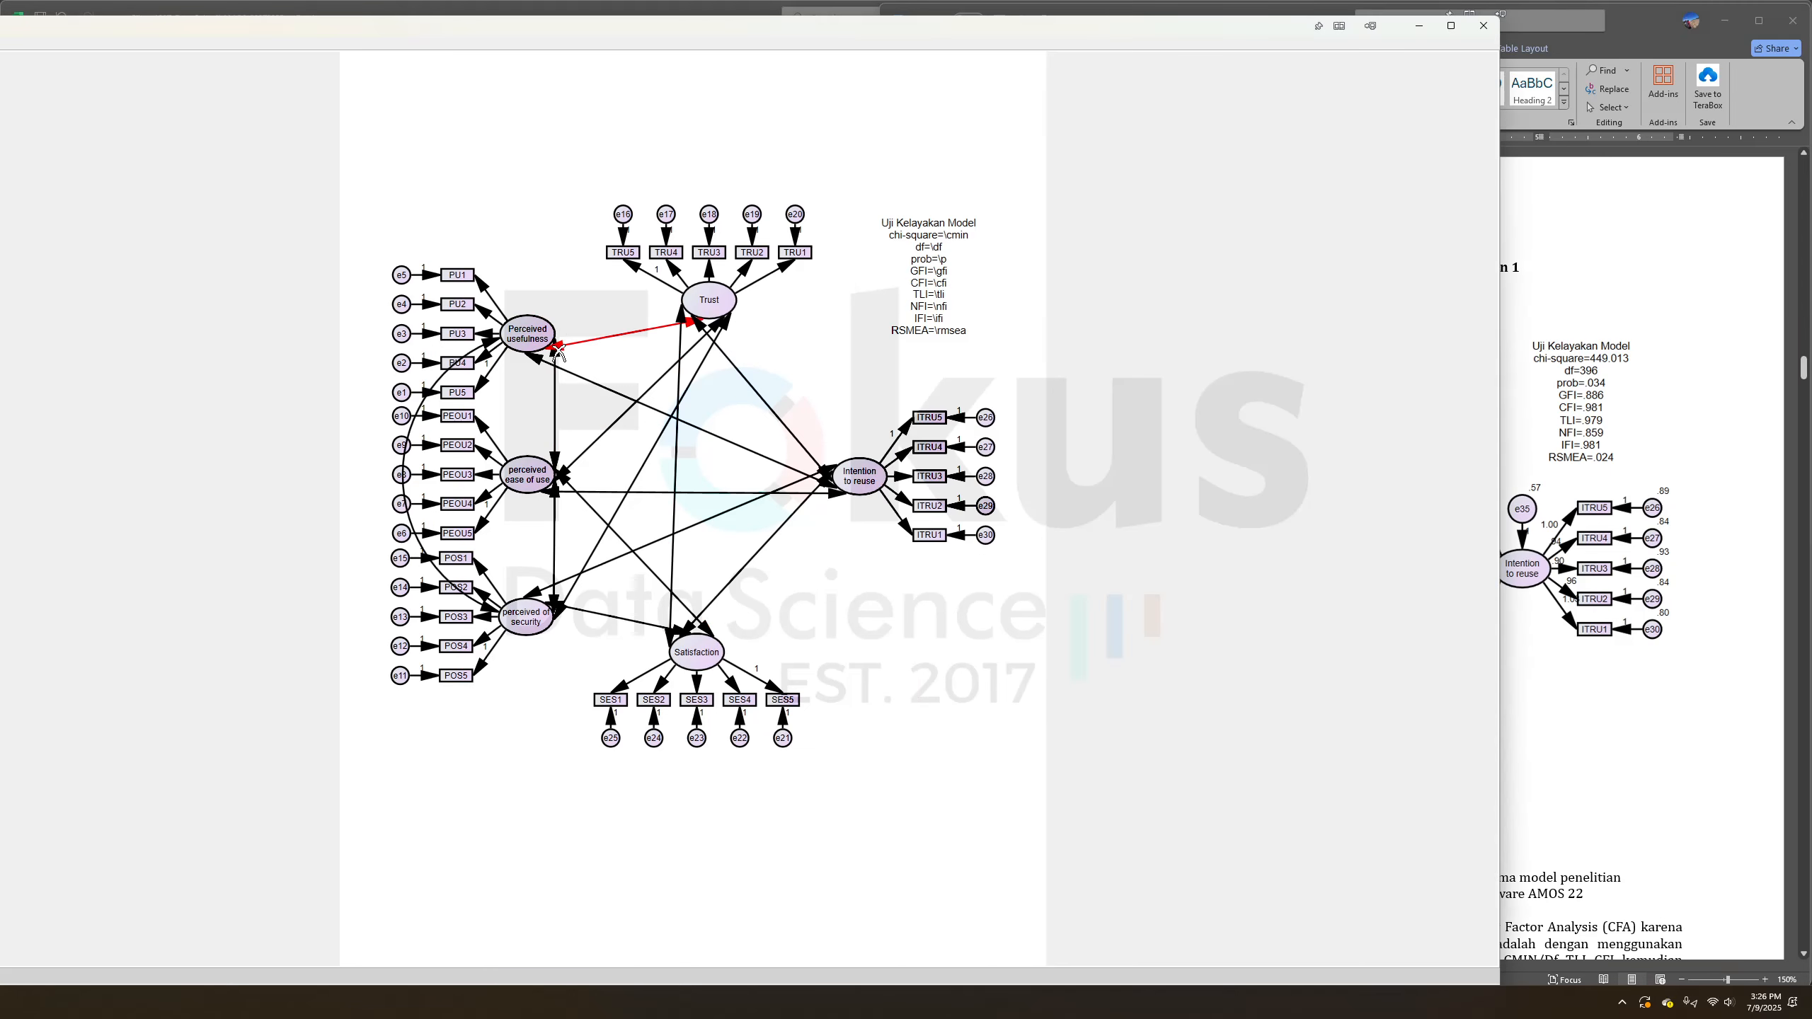
left_click(571, 344)
left_click(555, 368)
left_click(558, 366)
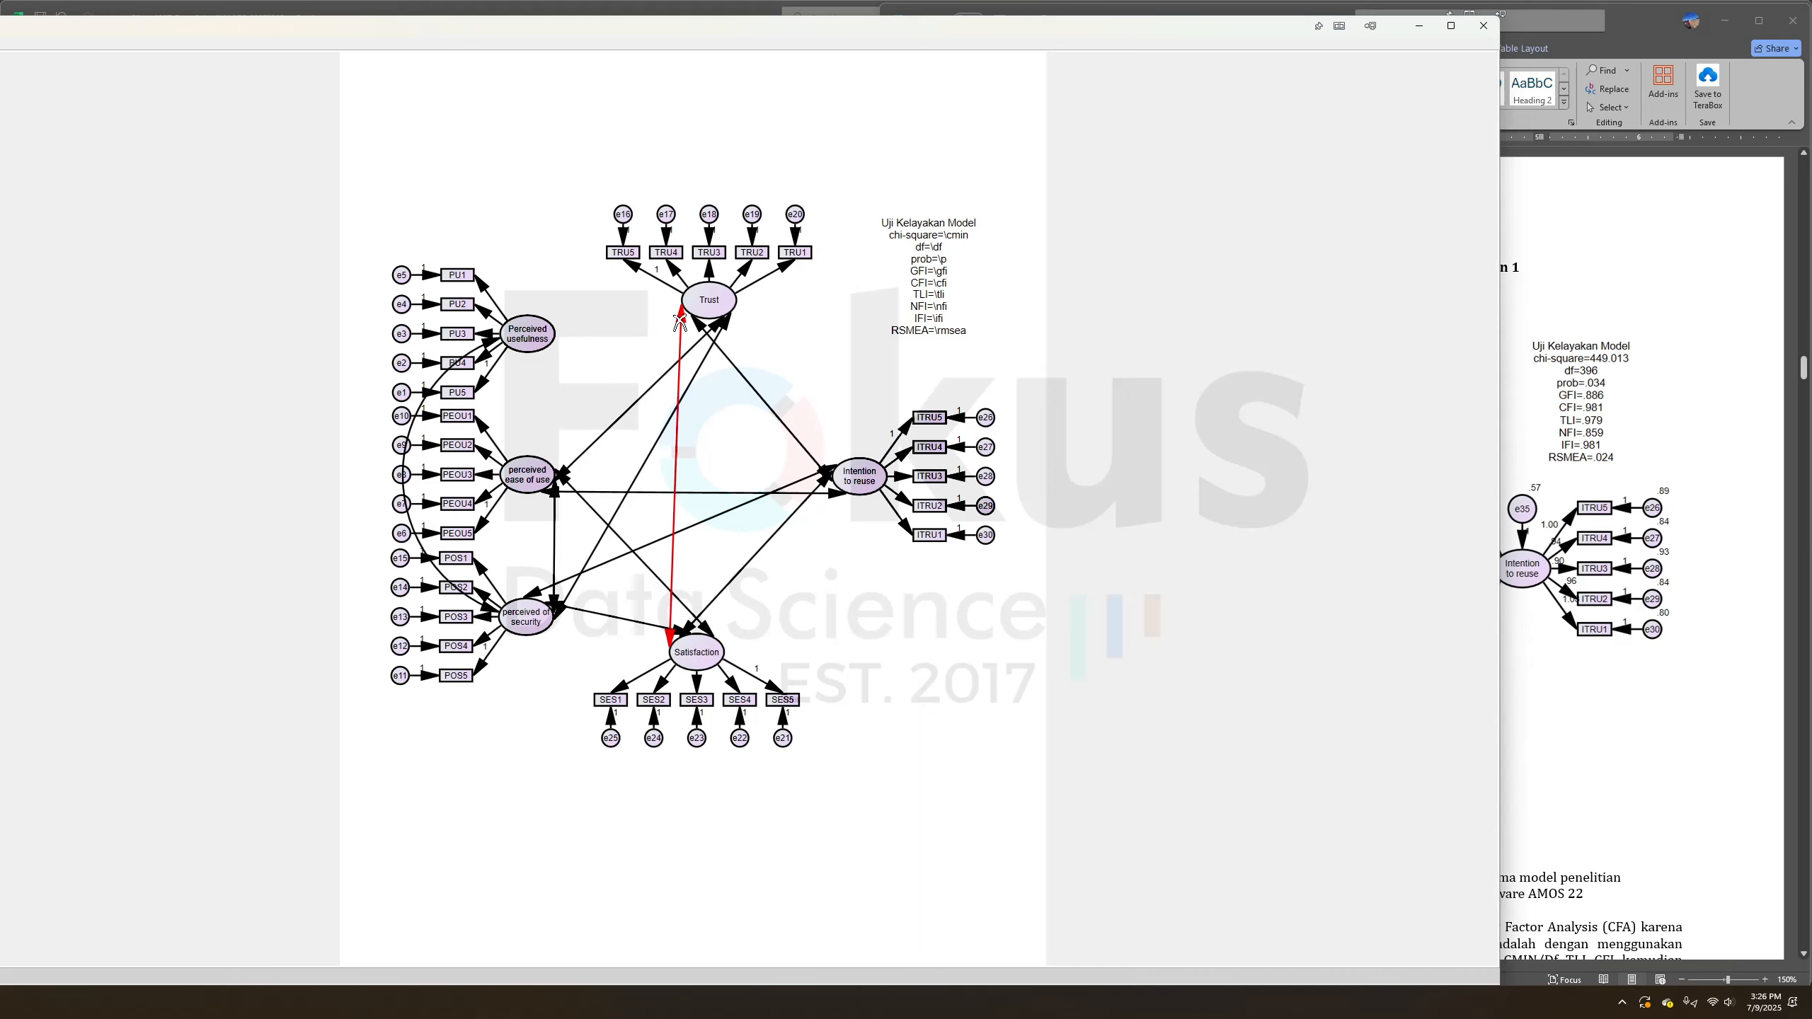
Erase the covariances linking Trust with Satisfaction, Perceived ease of use, Perceived of security and Intention to reuse
left_click(682, 344)
double_click(717, 334)
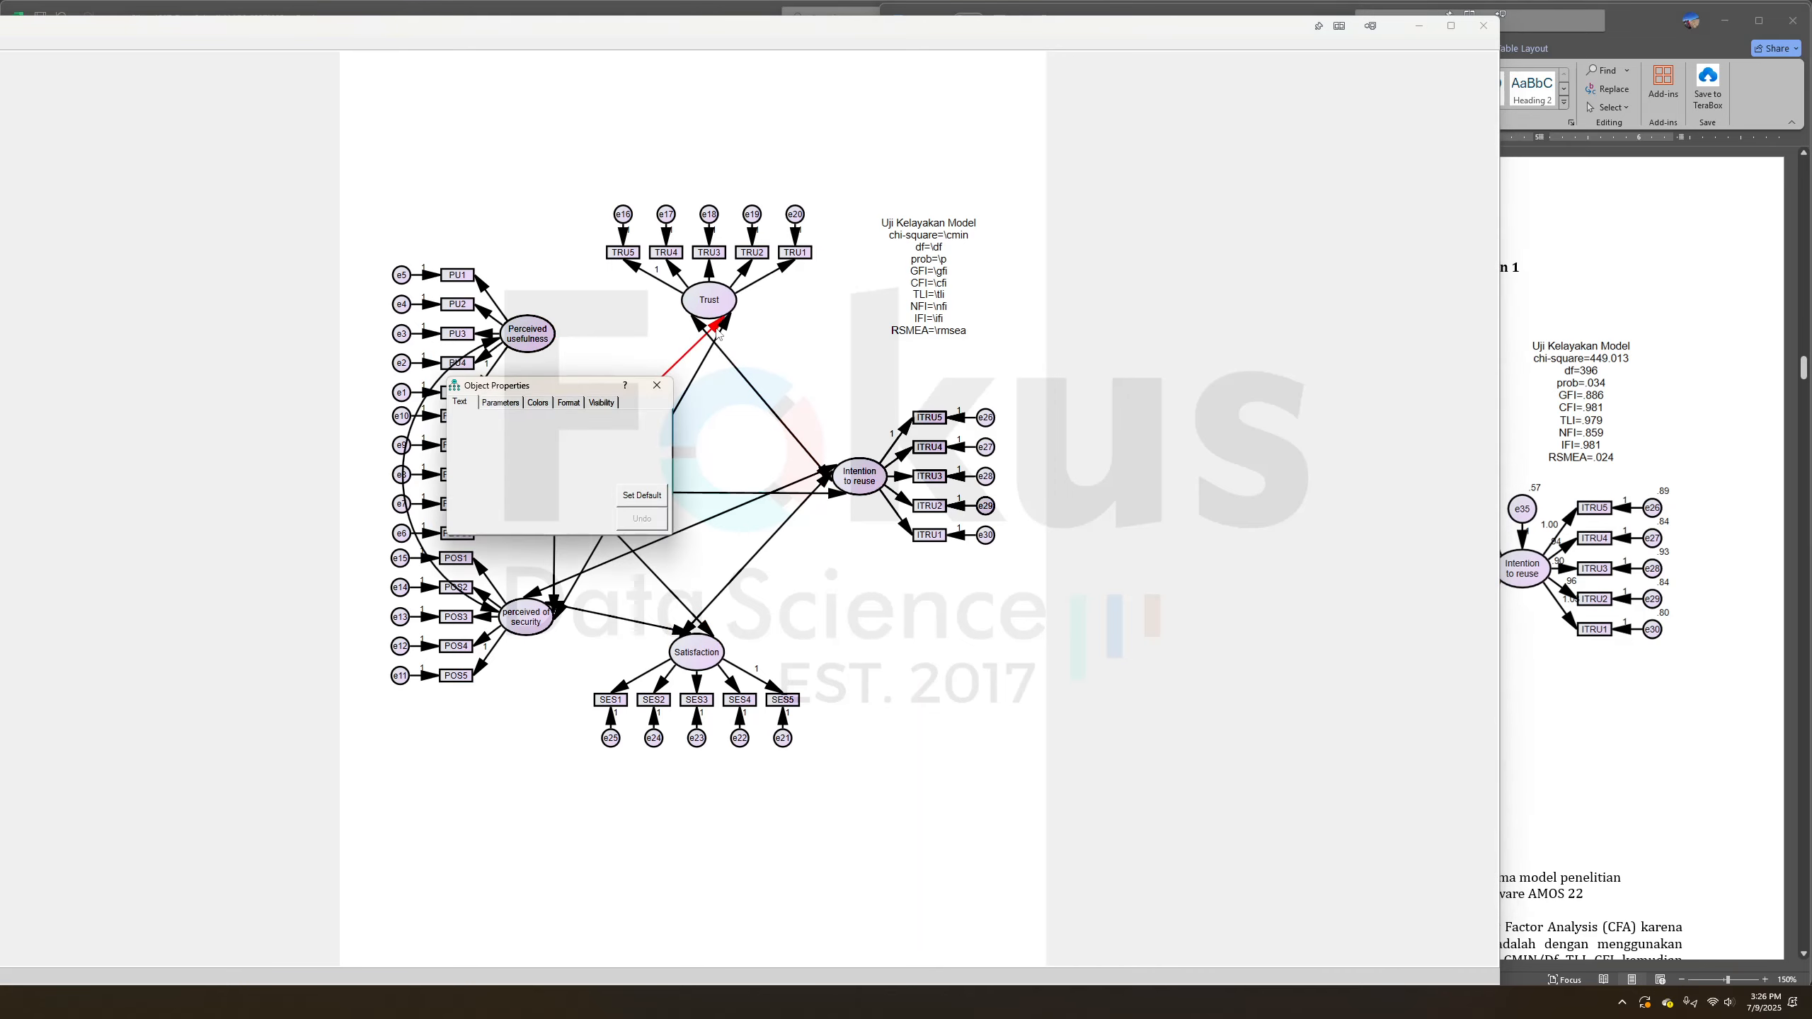
left_click(656, 385)
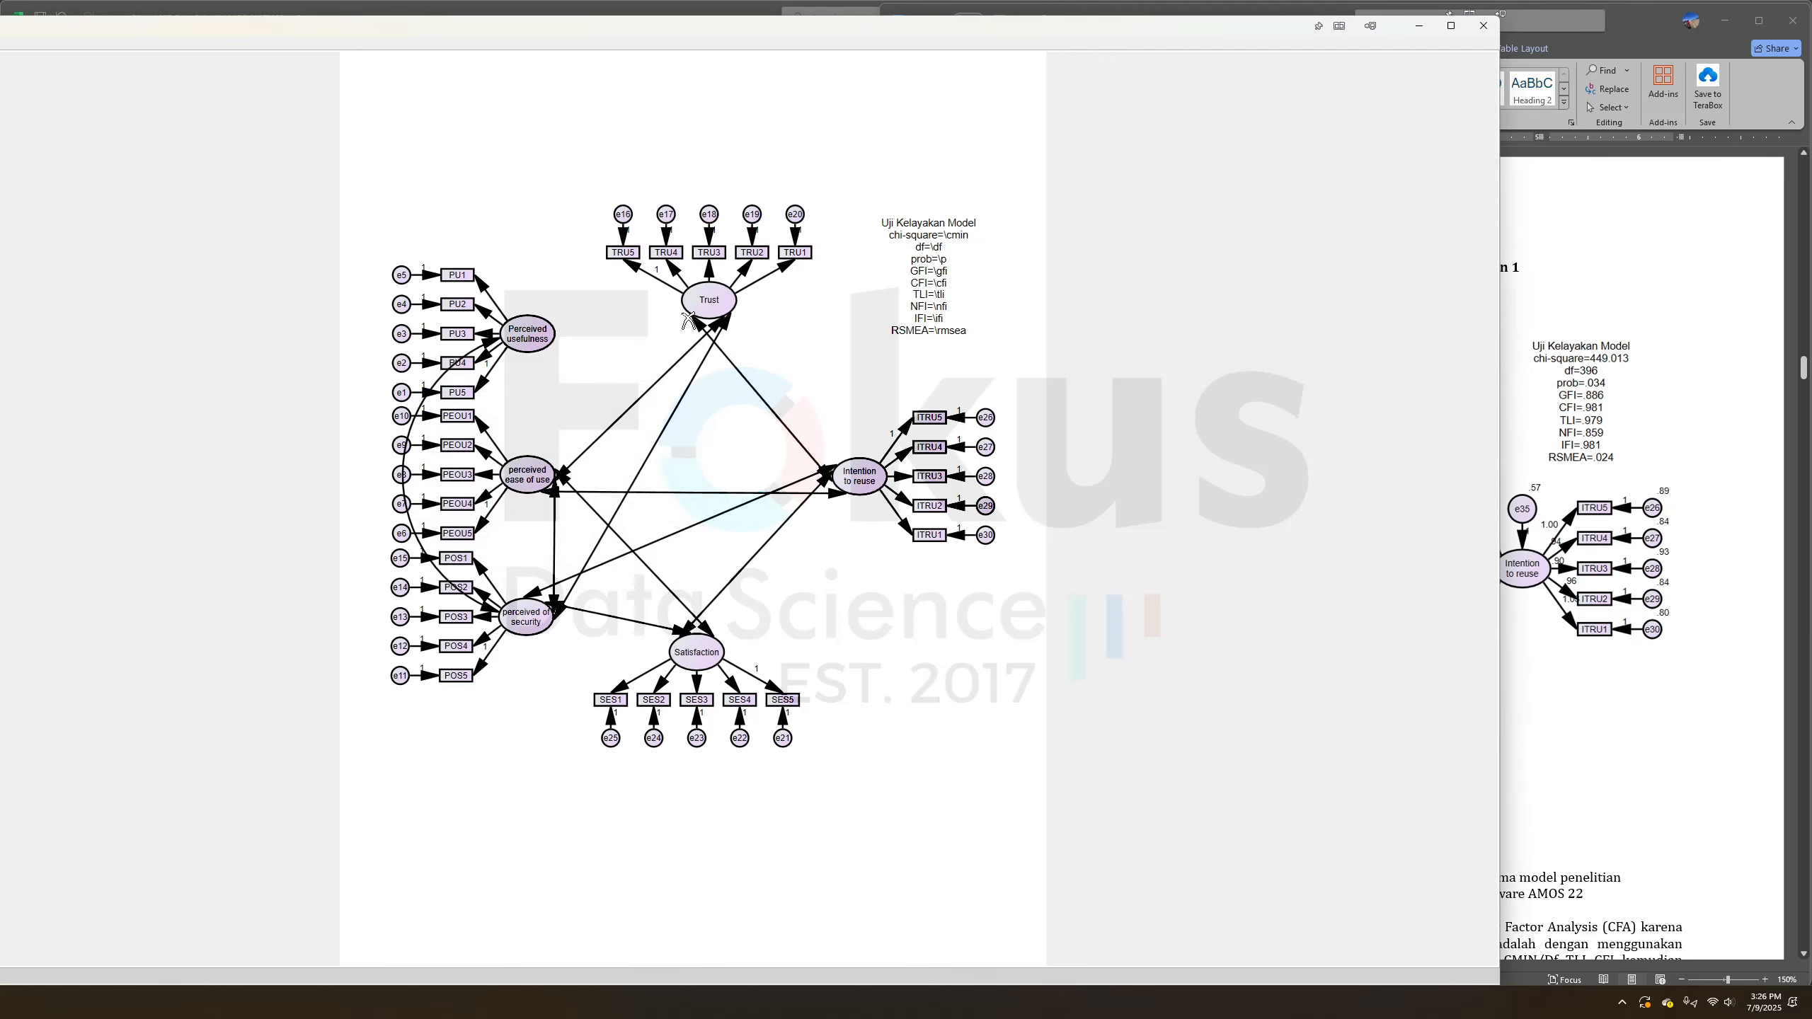
left_click(711, 333)
left_click(705, 327)
left_click(723, 327)
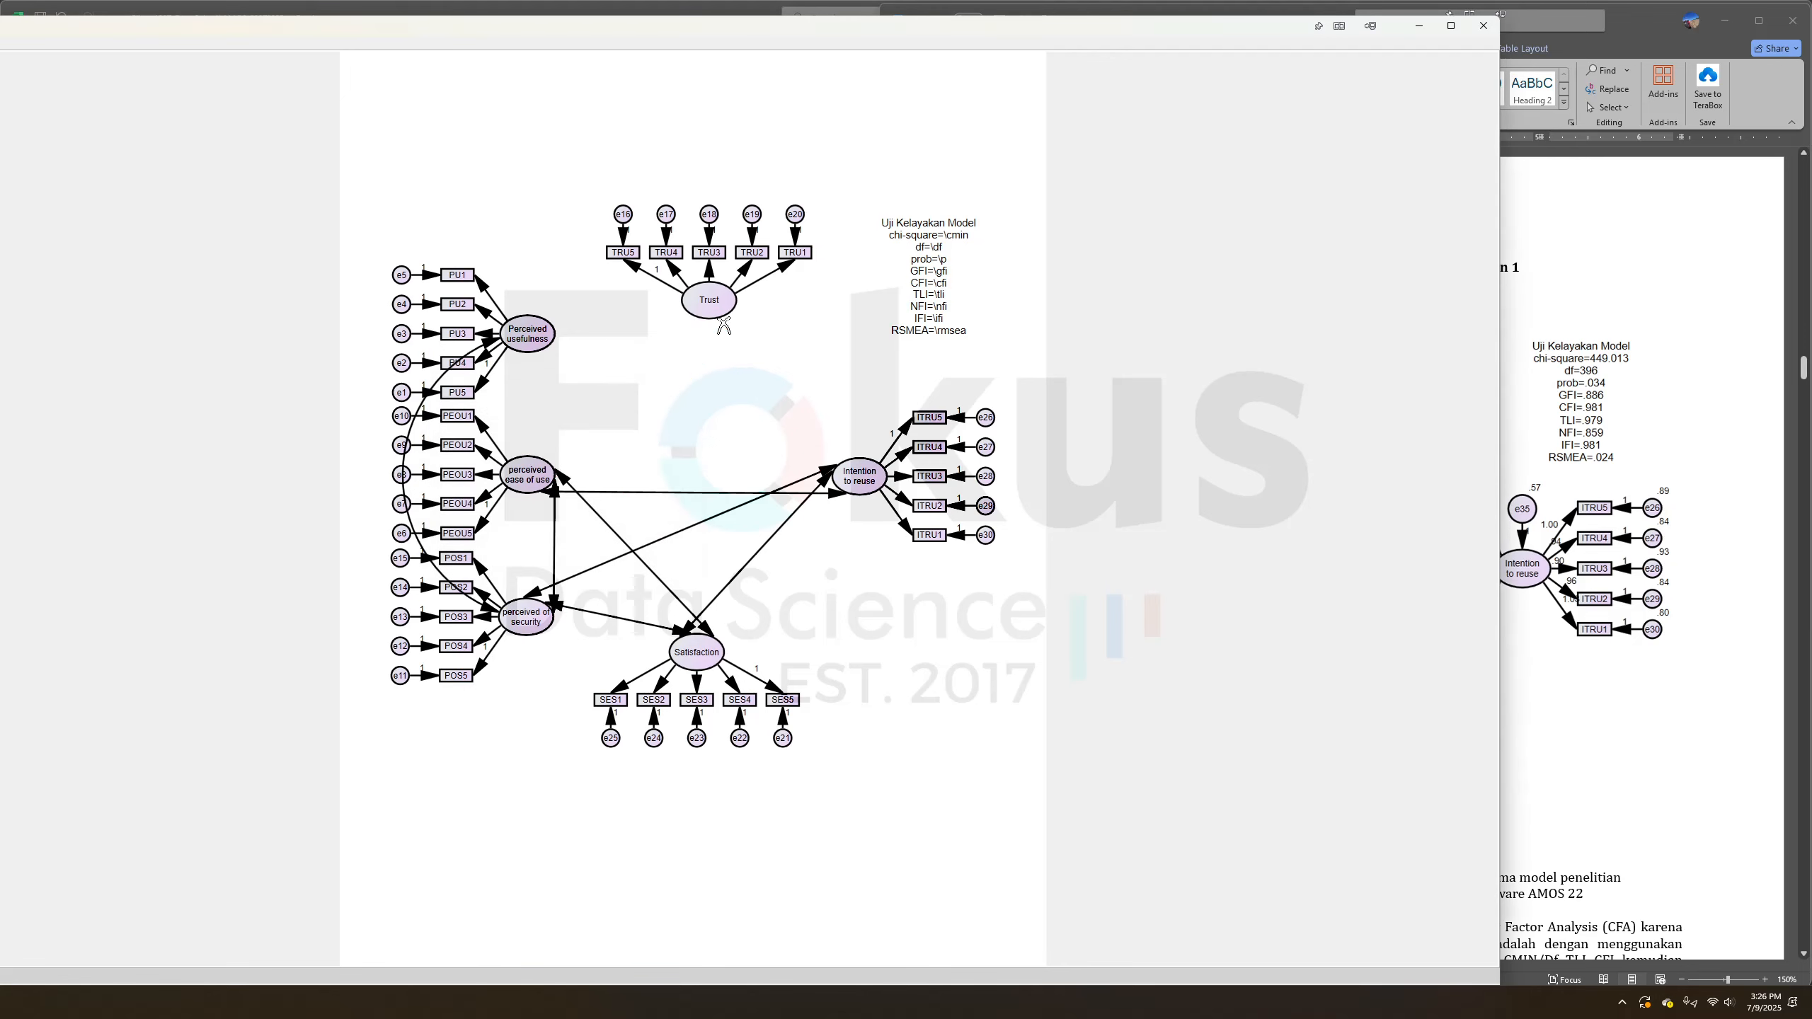
Erase all remaining covariances among the latent variables, including the curved one between Perceived usefulness and Perceived of security
left_click(565, 485)
left_click(563, 492)
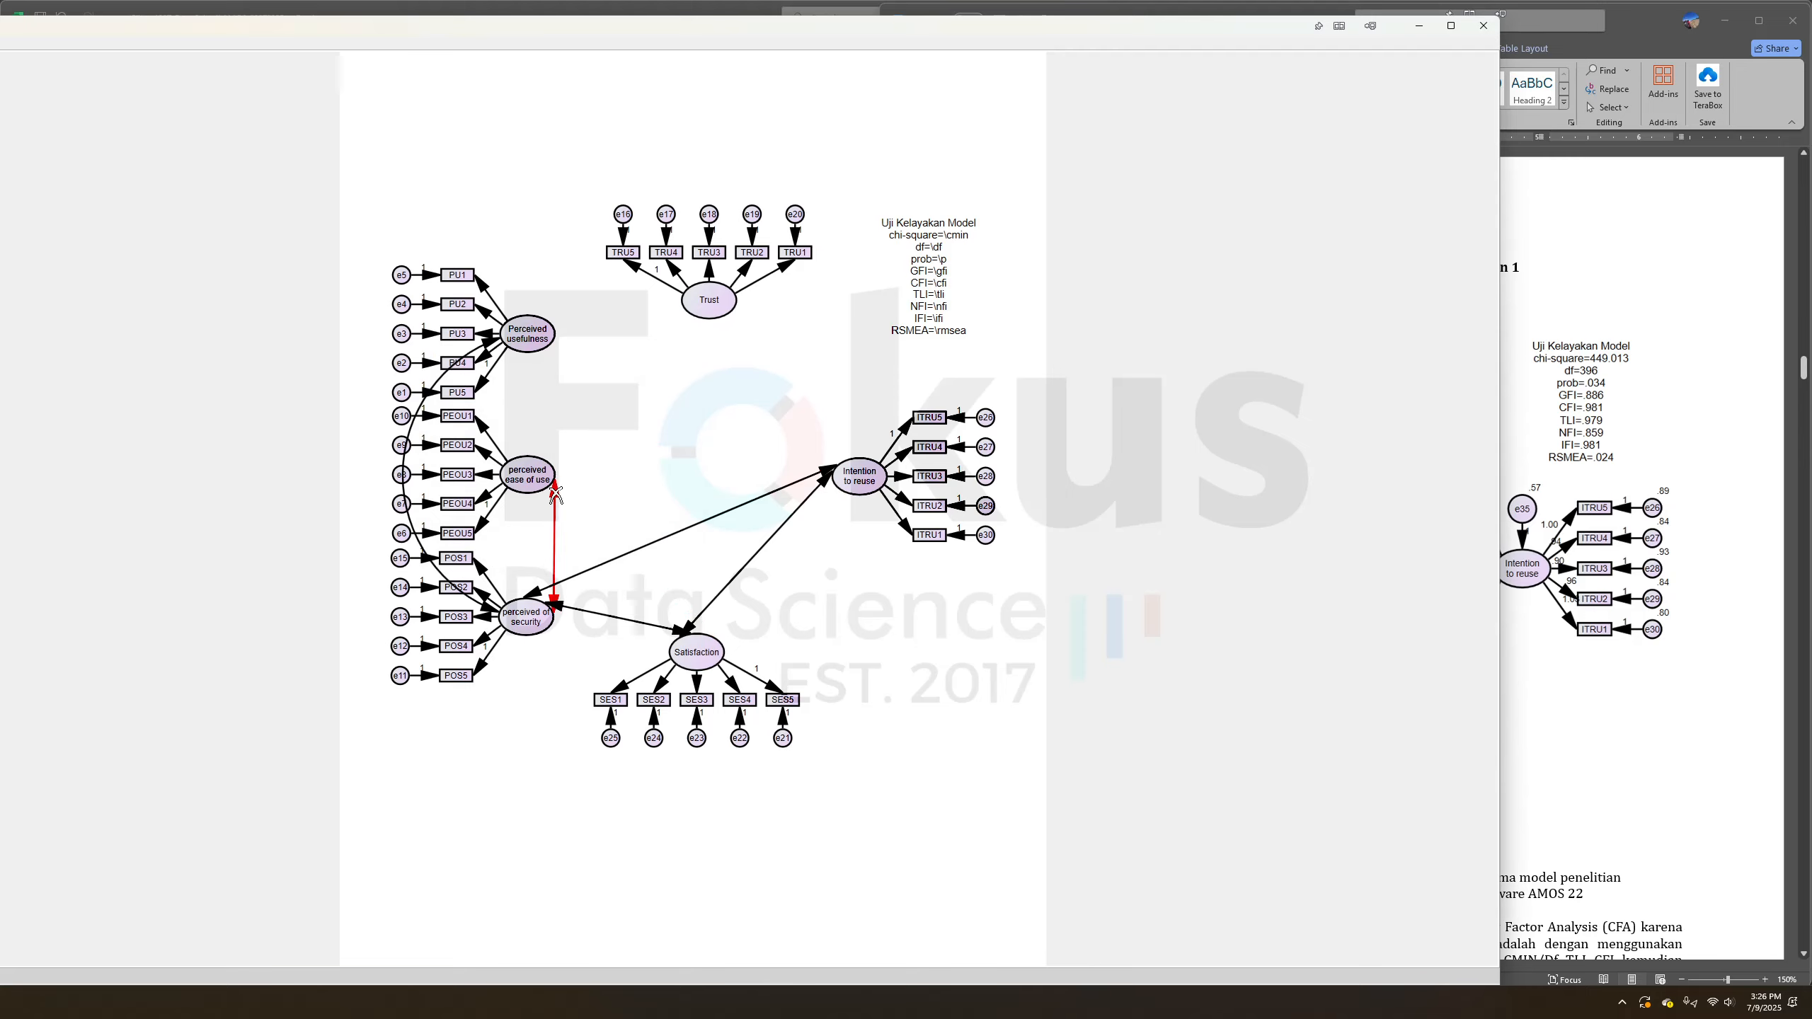
left_click(555, 503)
left_click(548, 591)
left_click(621, 618)
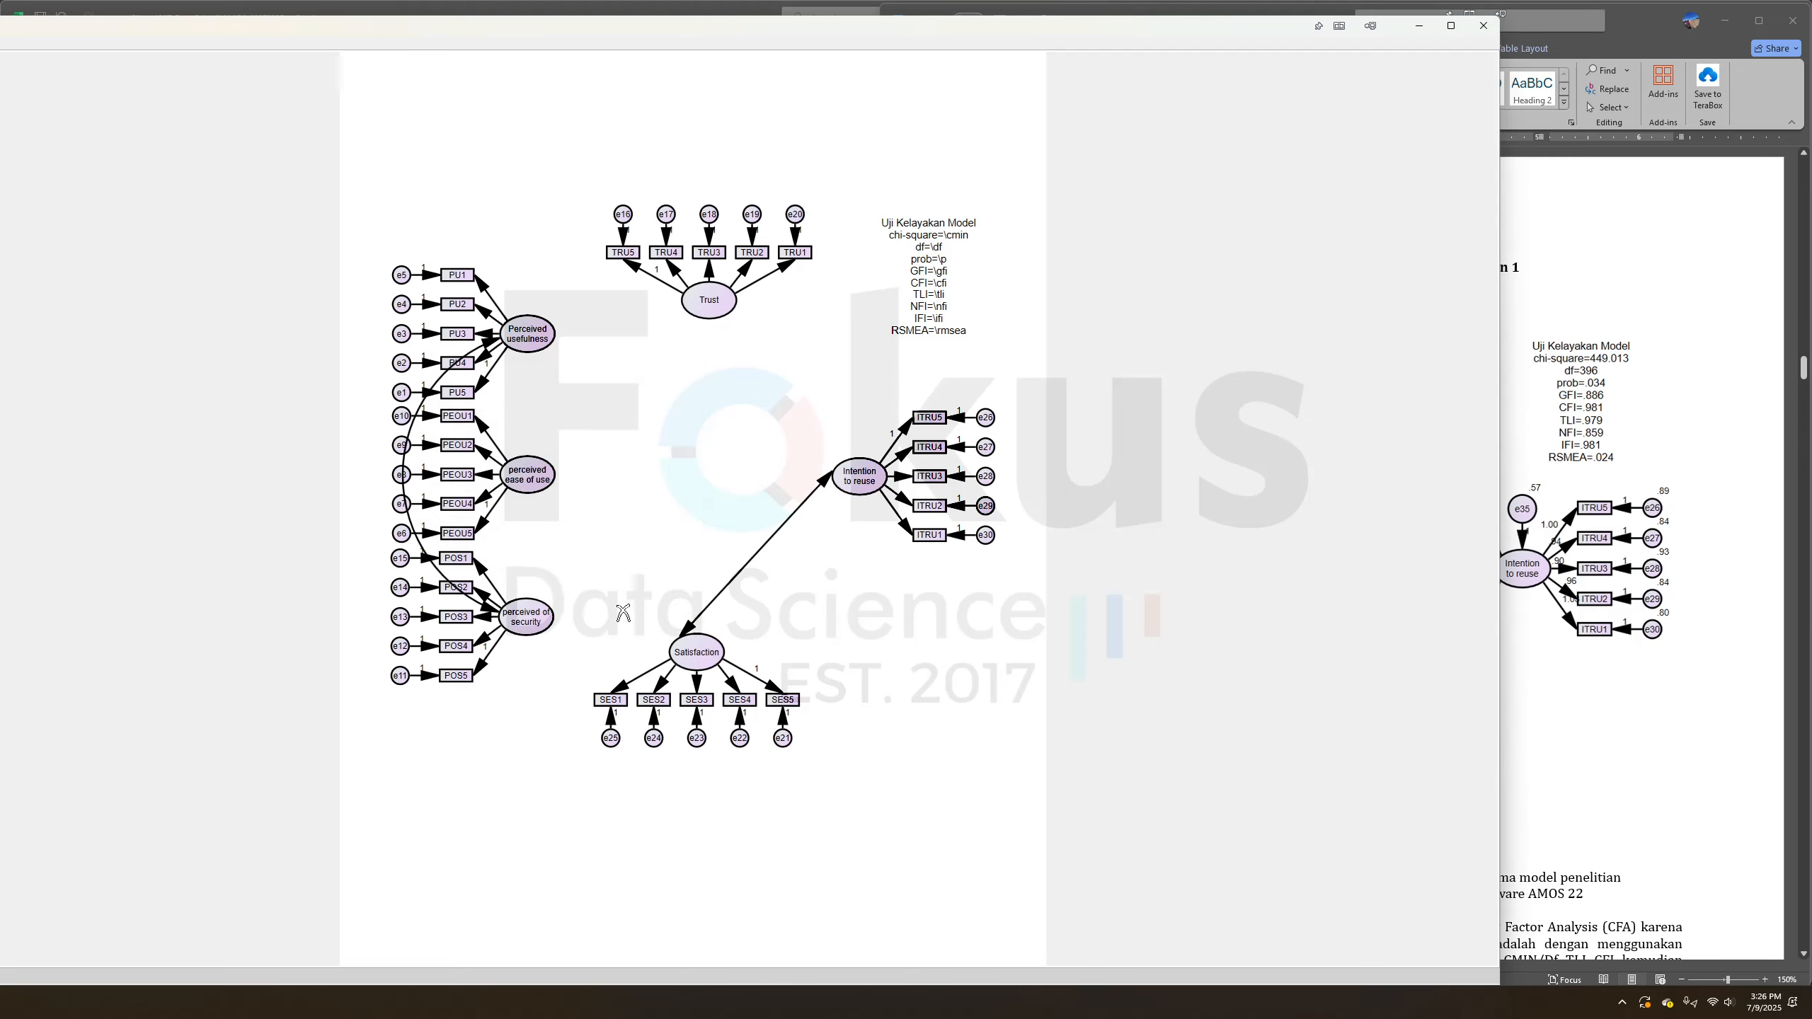
left_click(690, 626)
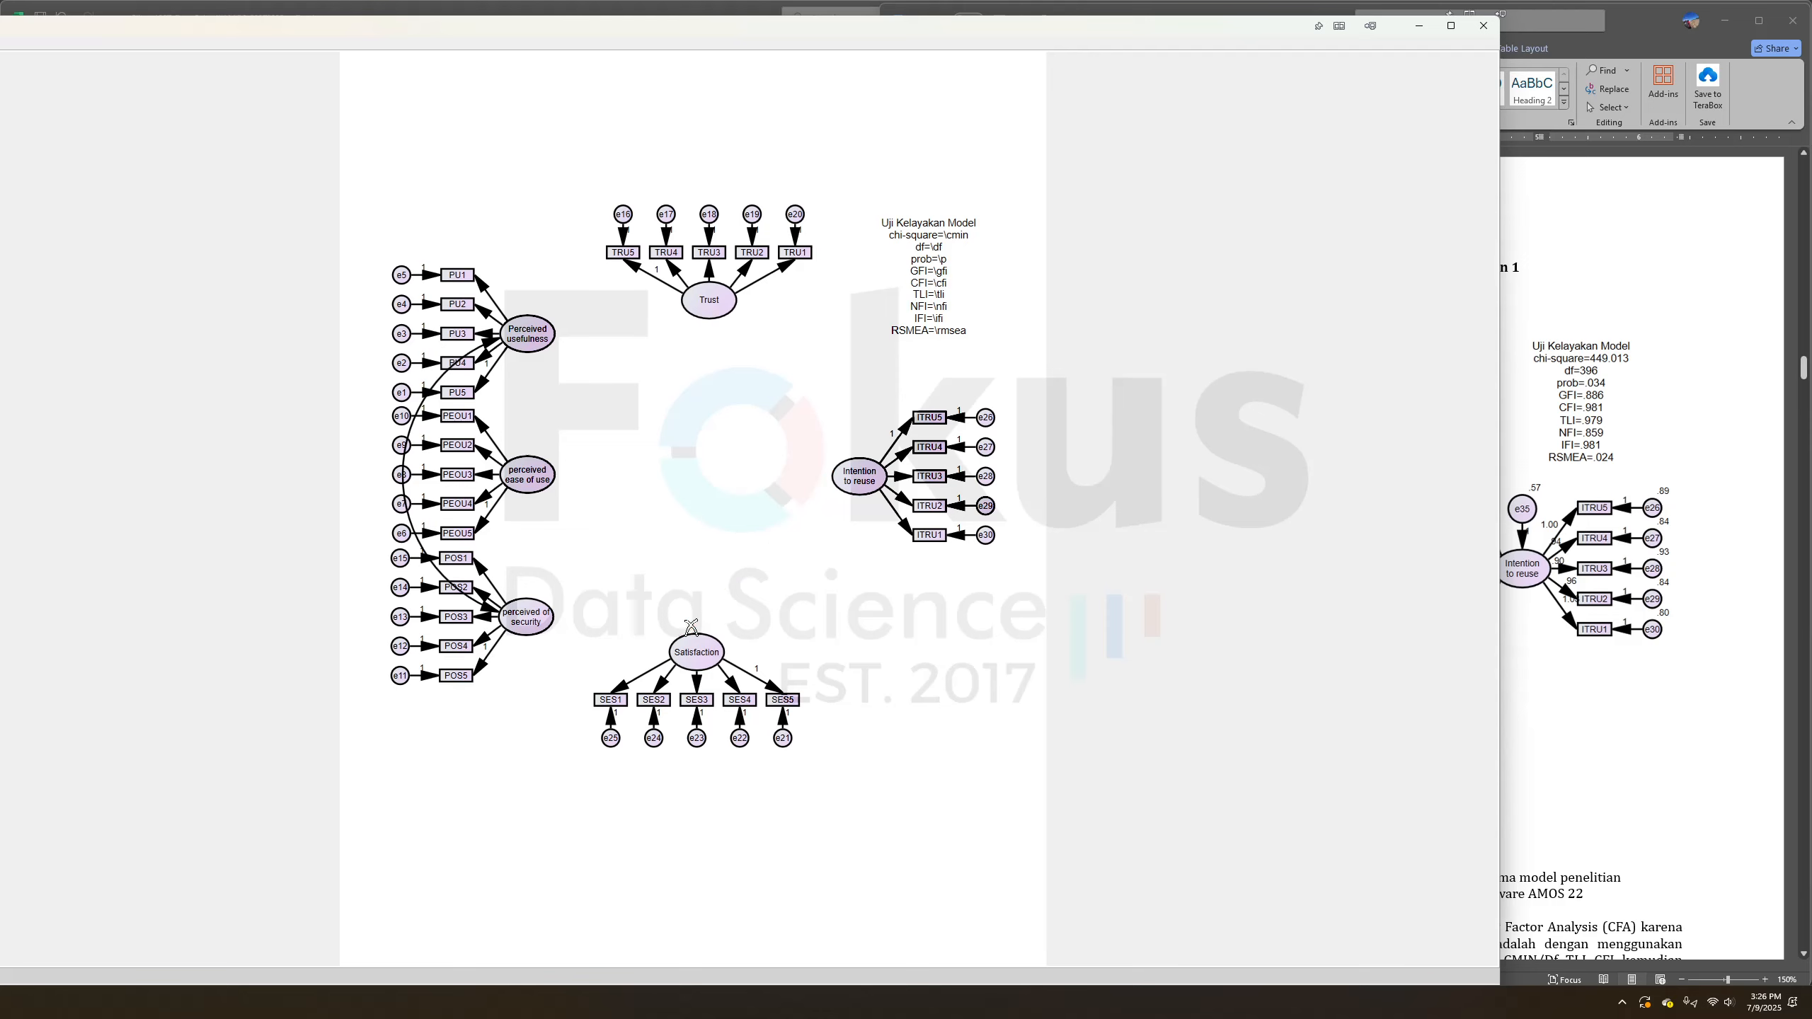
left_click(487, 347)
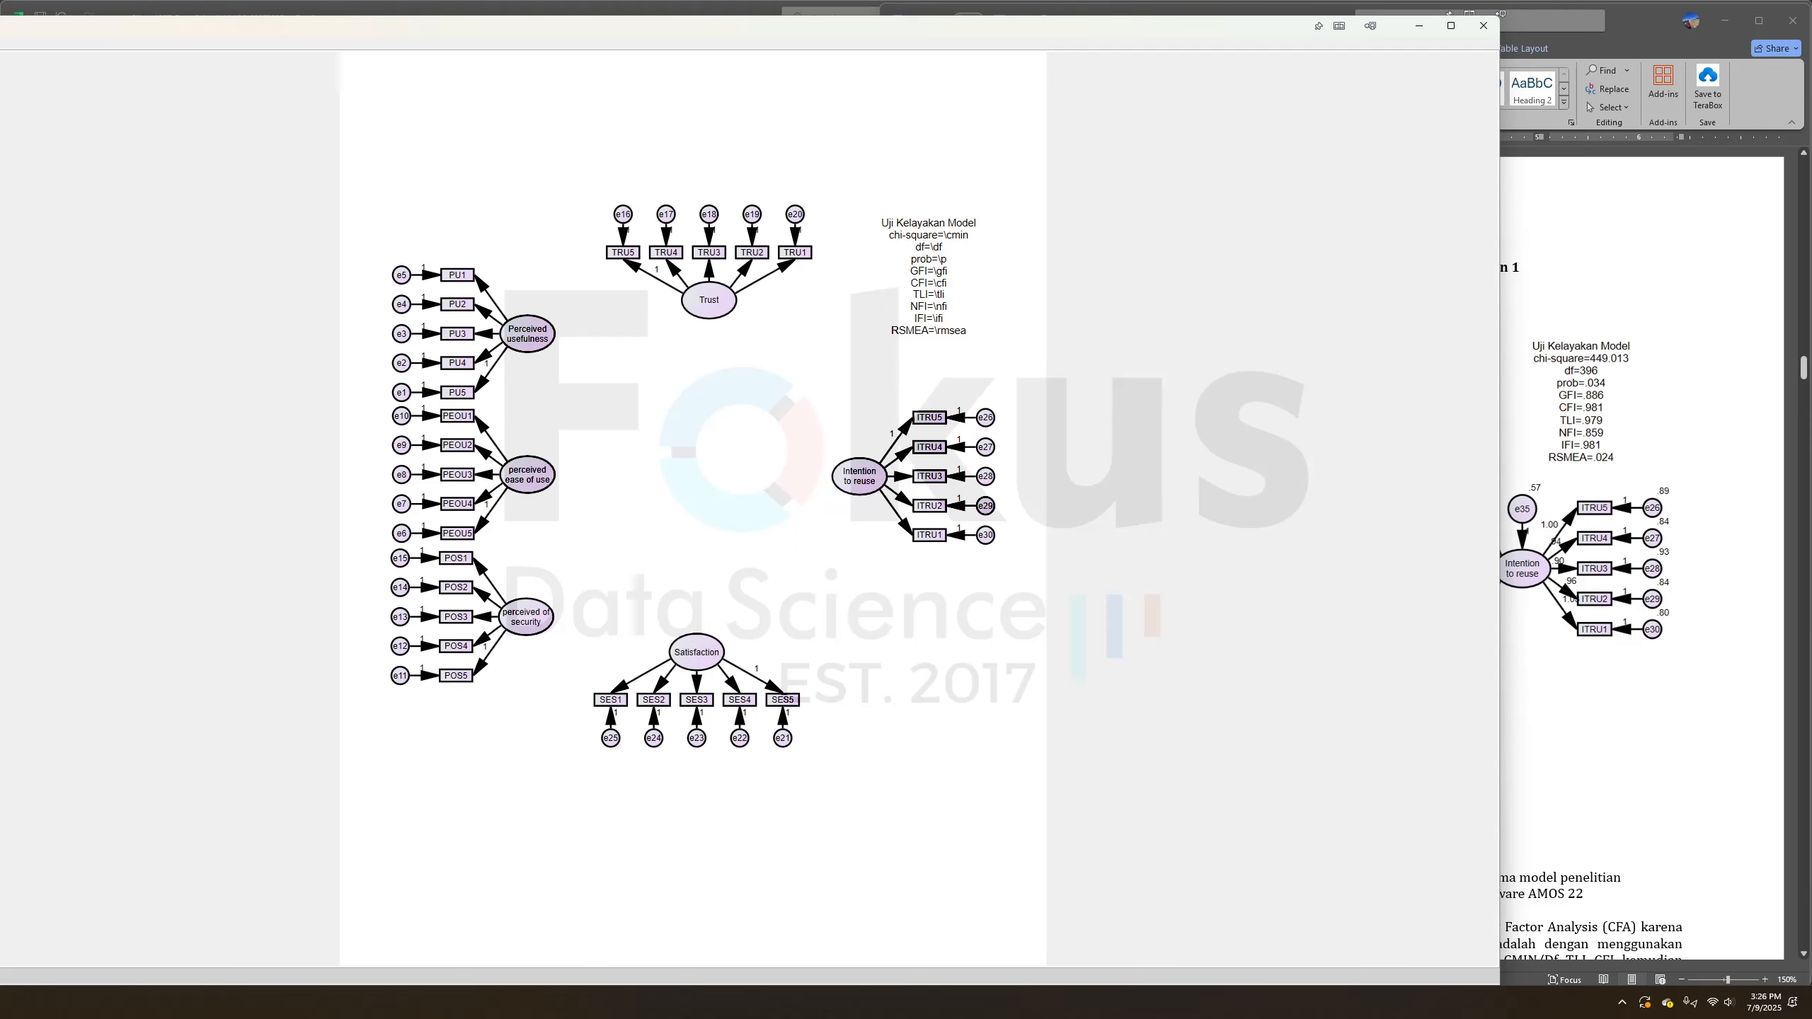
Draw paths from Trust and Satisfaction to Intention to reuse, from Trust to Satisfaction, and from the three perceived constructs to Trust
left_click_drag(999, 34, 1151, 90)
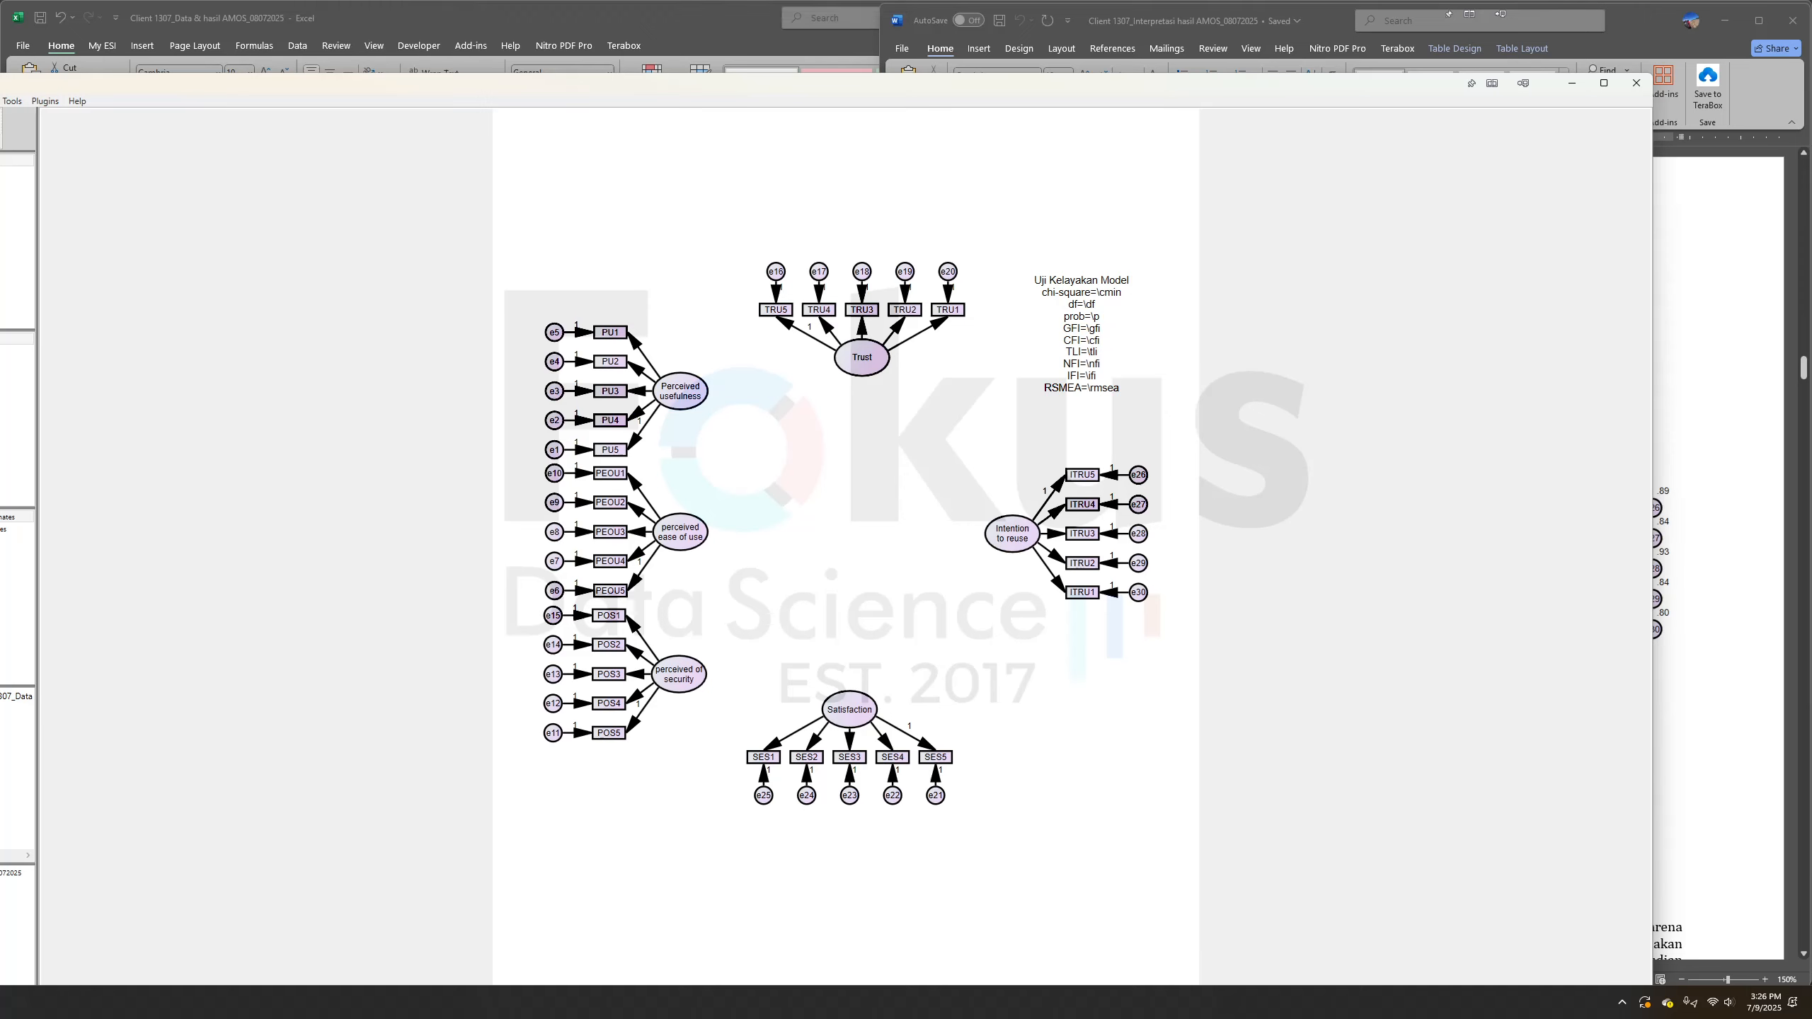
mouse_move(864, 360)
left_mouse_down()
mouse_move(850, 706)
mouse_move(1007, 530)
left_mouse_up()
left_click_drag(864, 712, 1023, 543)
left_click_drag(682, 391, 838, 354)
left_click_drag(682, 533, 836, 353)
mouse_move(684, 674)
left_mouse_down()
mouse_move(945, 439)
mouse_move(872, 367)
left_mouse_up()
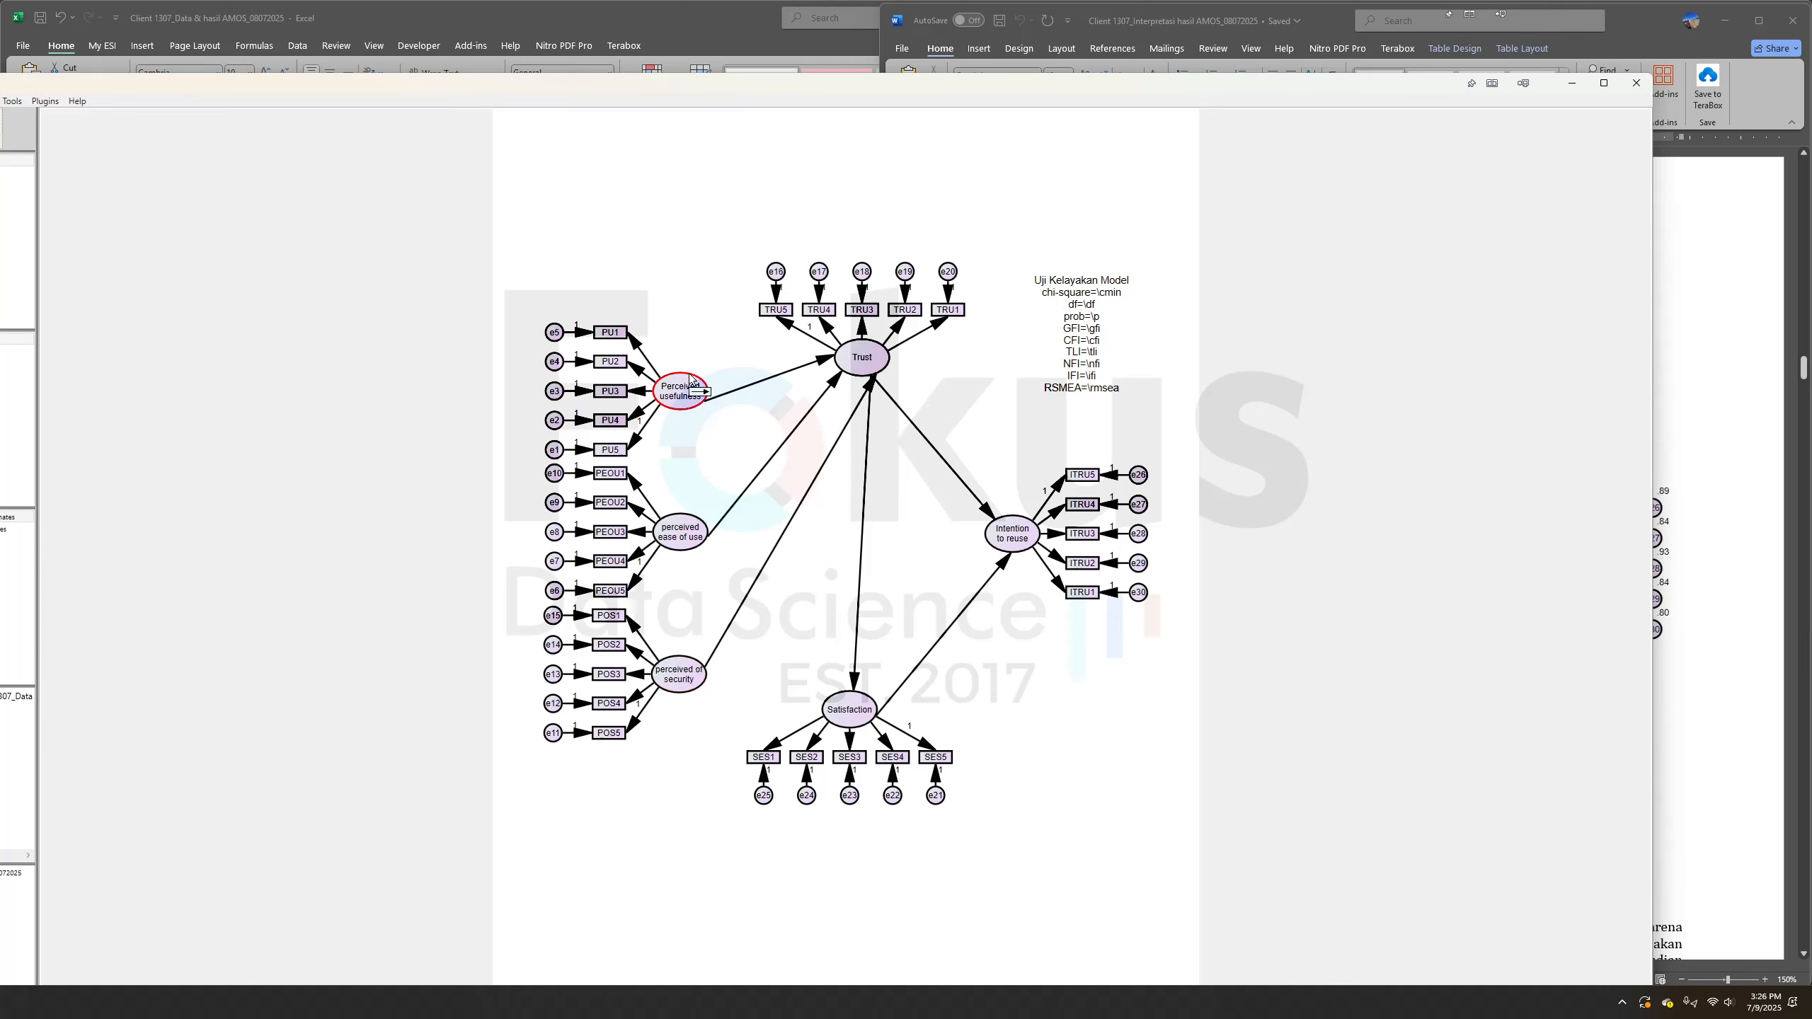
Draw paths to Satisfaction from Perceived usefulness, Perceived ease of use and Perceived of security
left_click_drag(691, 382, 849, 706)
left_click_drag(684, 535, 852, 713)
left_click_drag(682, 674, 847, 708)
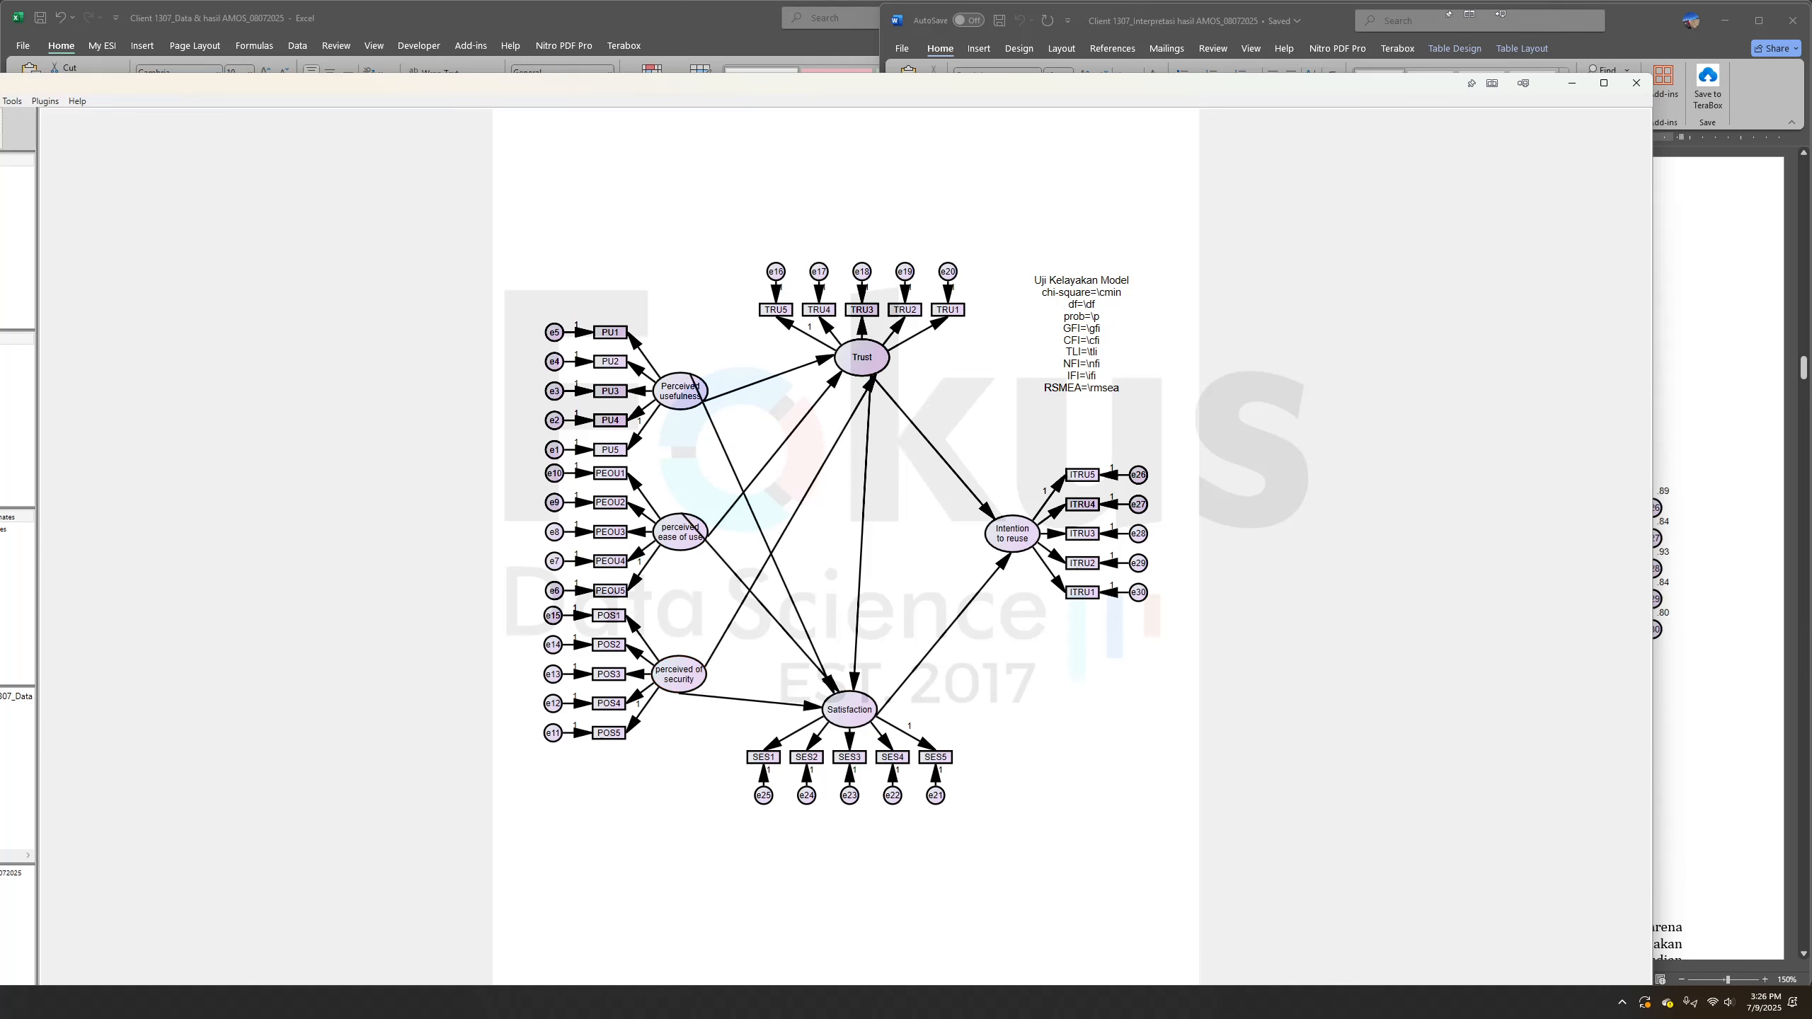
Touch up the path connections at all six latent variables and bring the whole Amos window into view
left_click(885, 373)
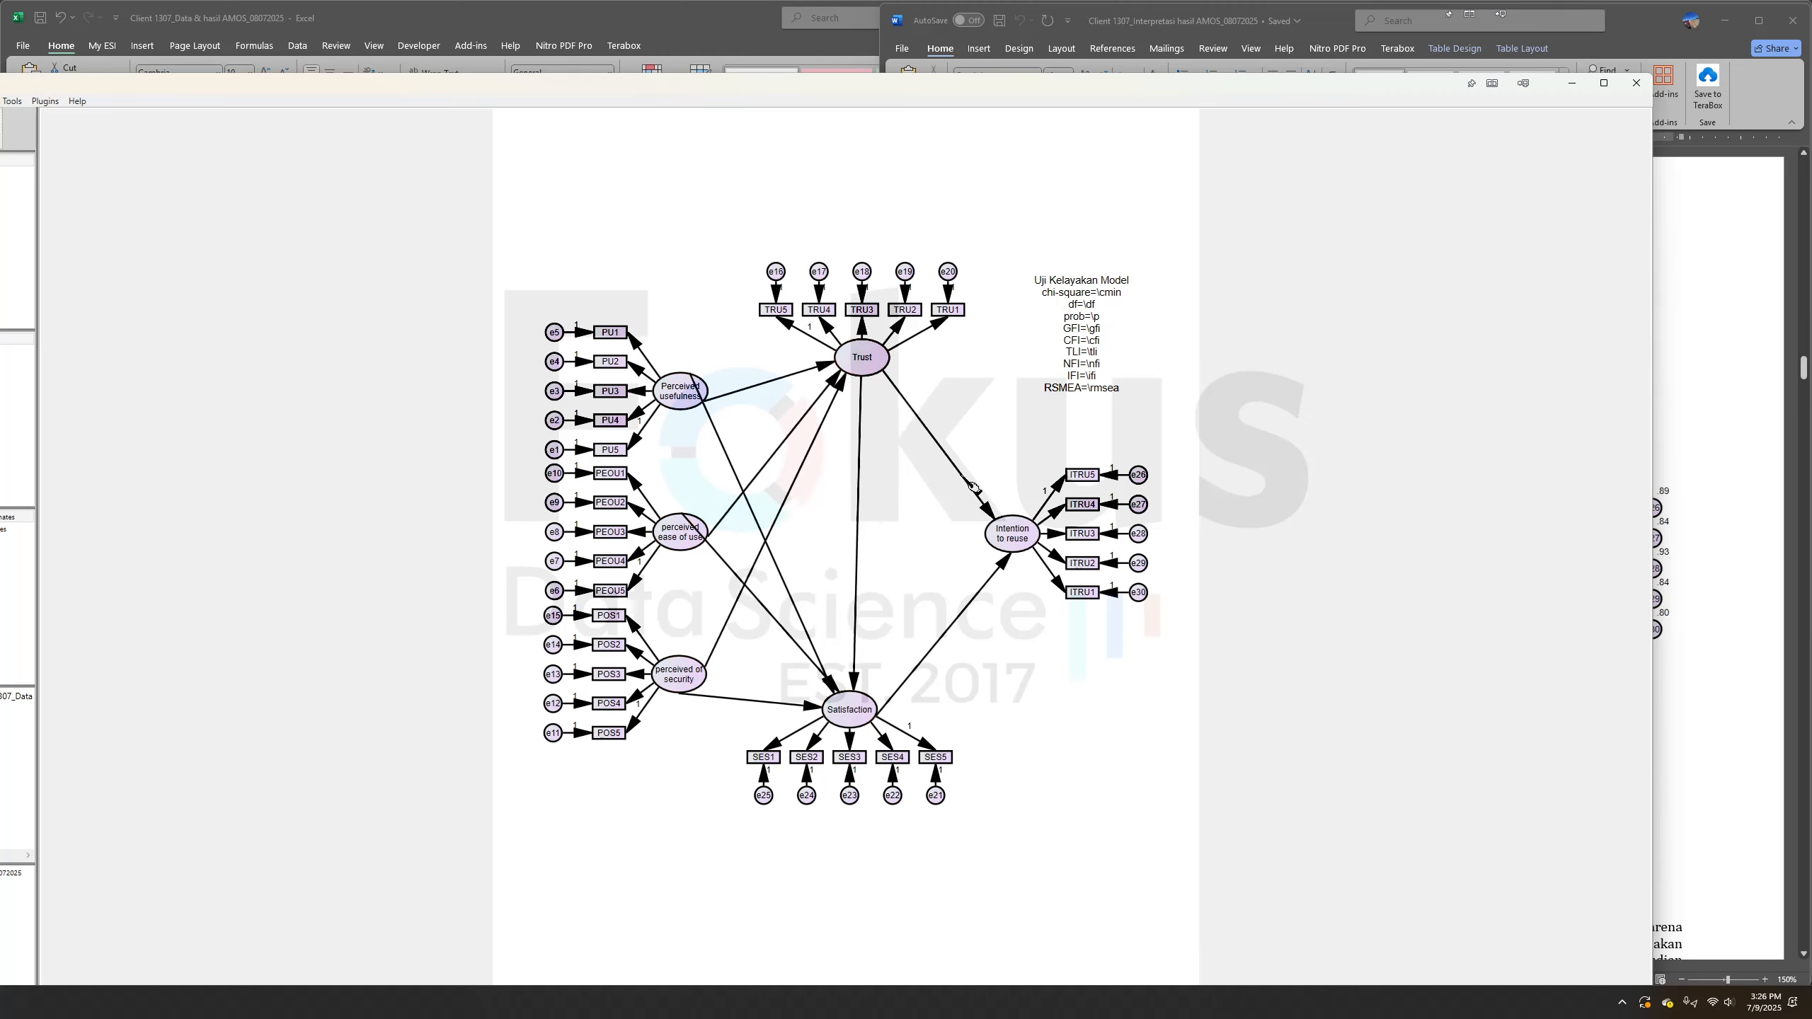
left_click(994, 541)
left_click(853, 710)
left_click(681, 674)
left_click(682, 532)
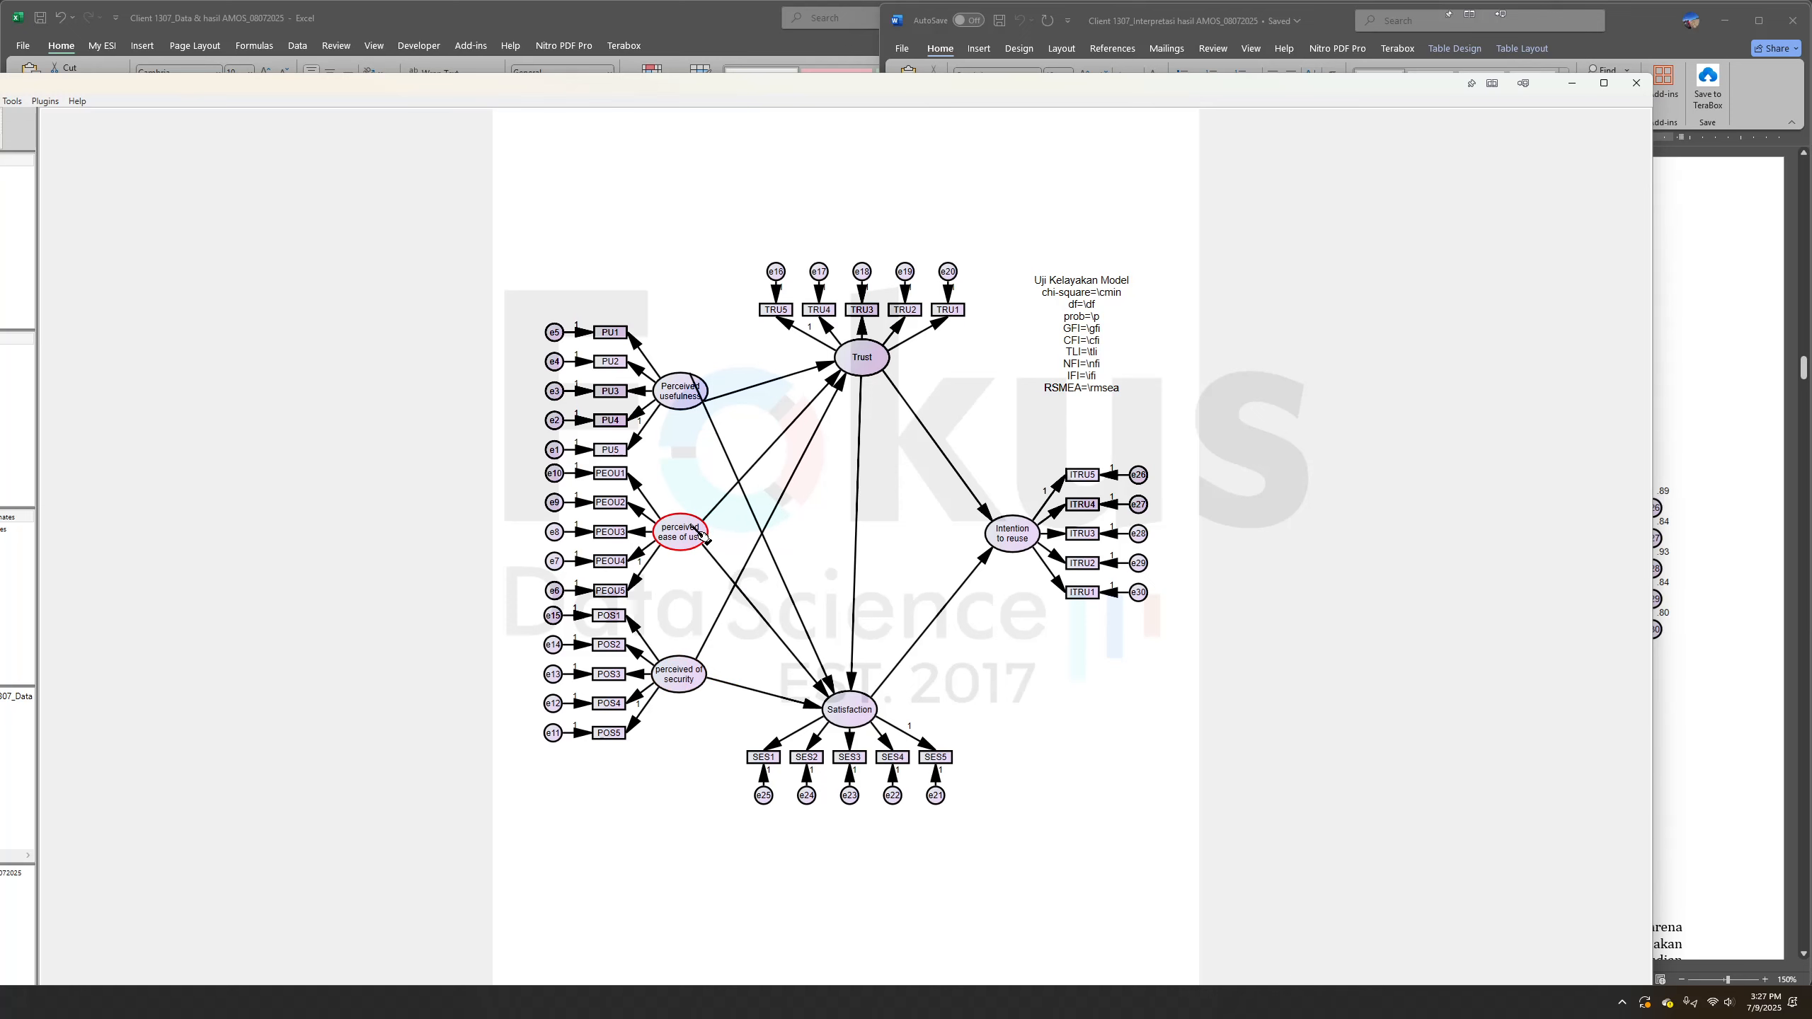
left_click(700, 402)
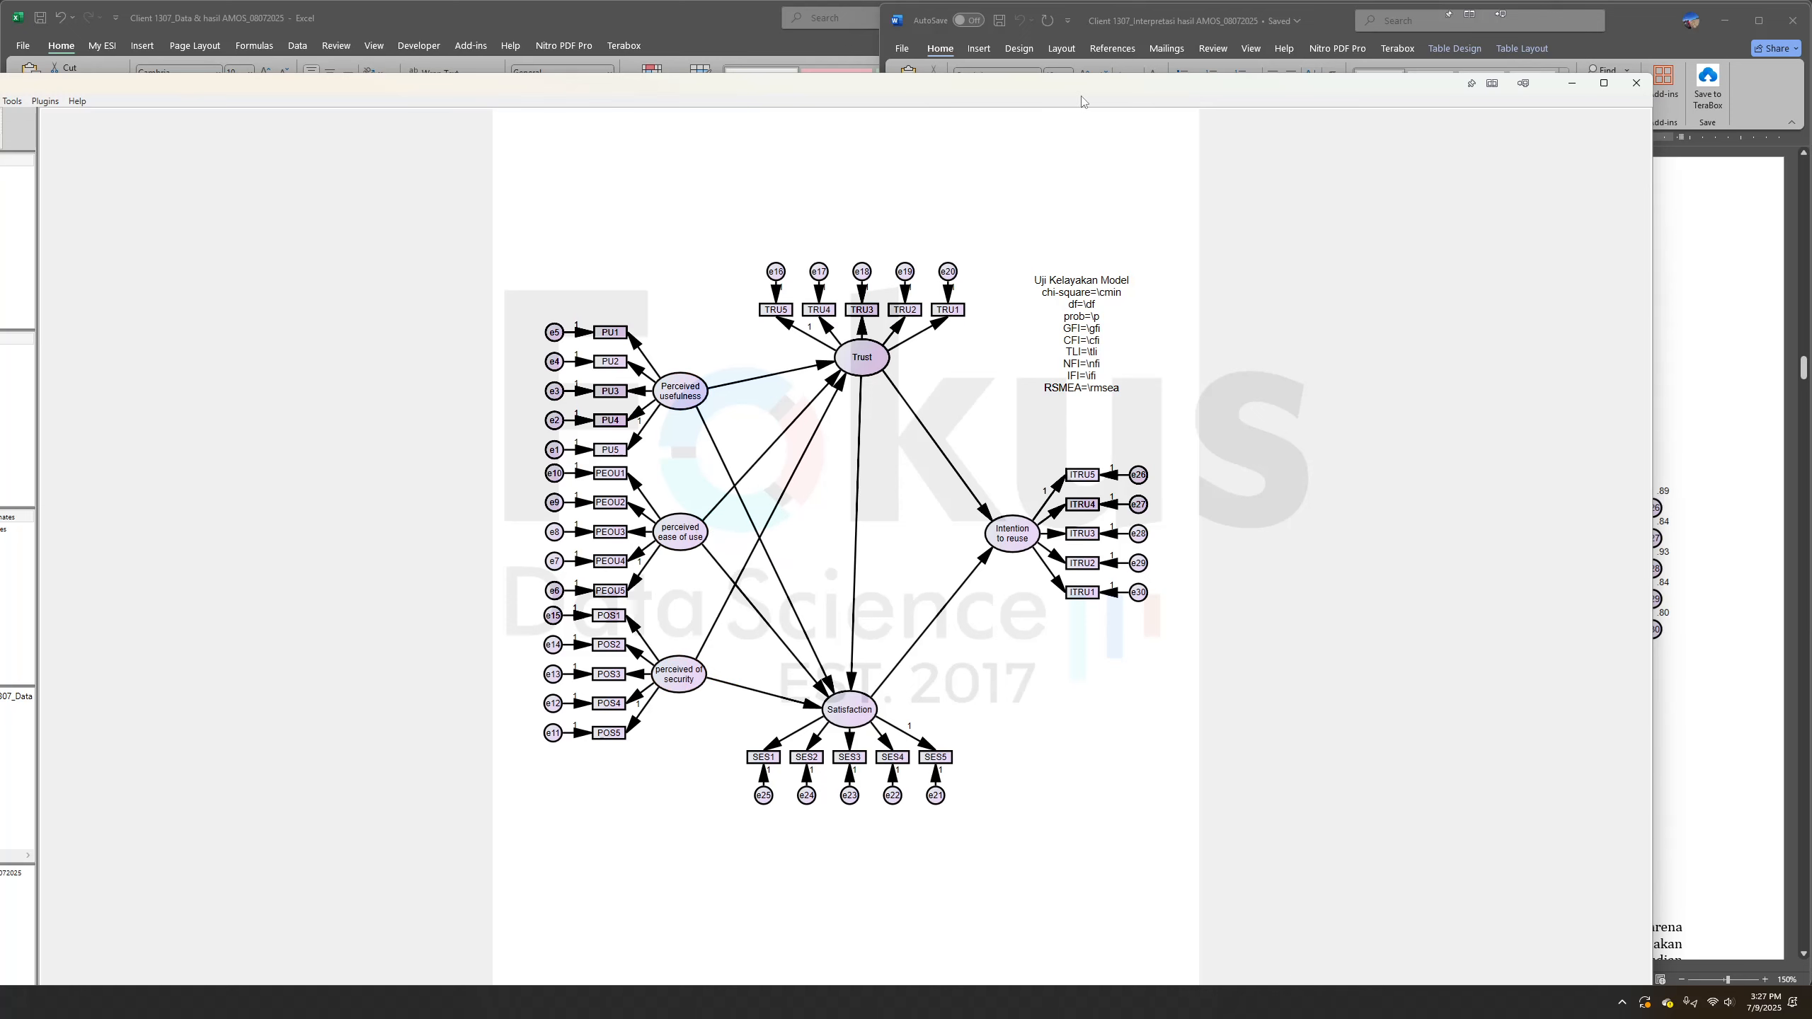
left_click_drag(1098, 92, 729, 101)
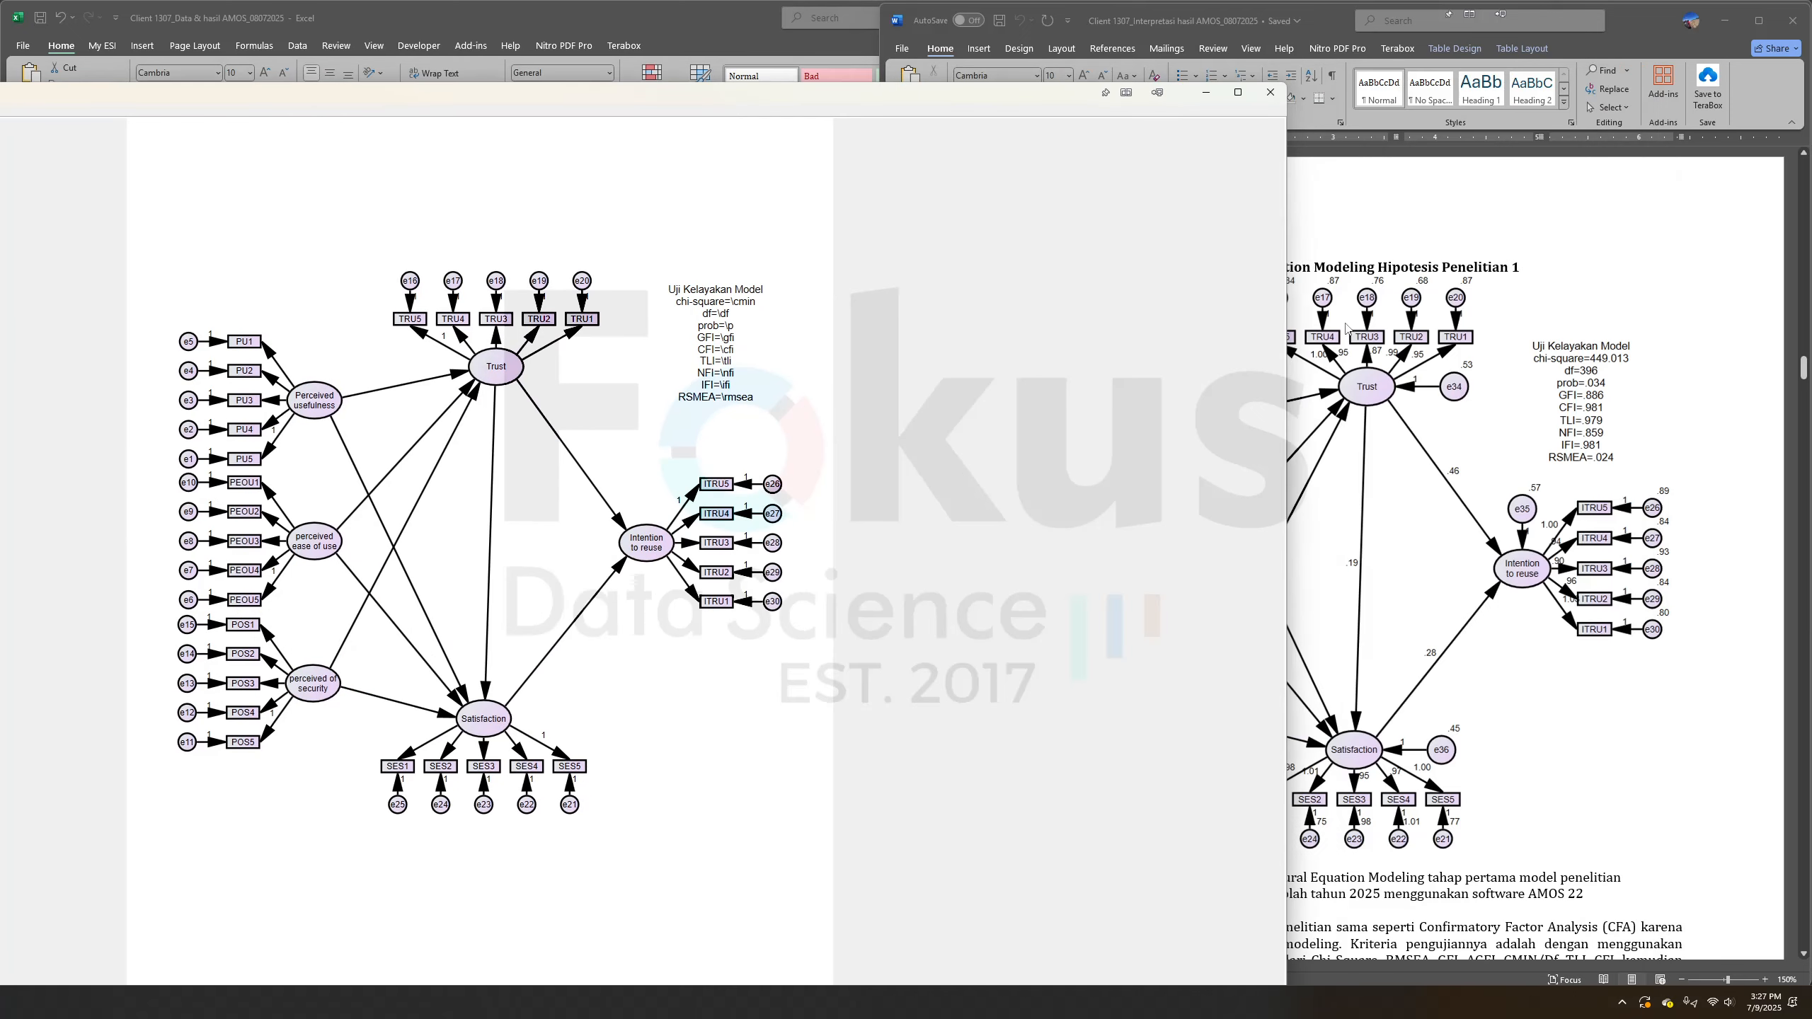
double_click(890, 98)
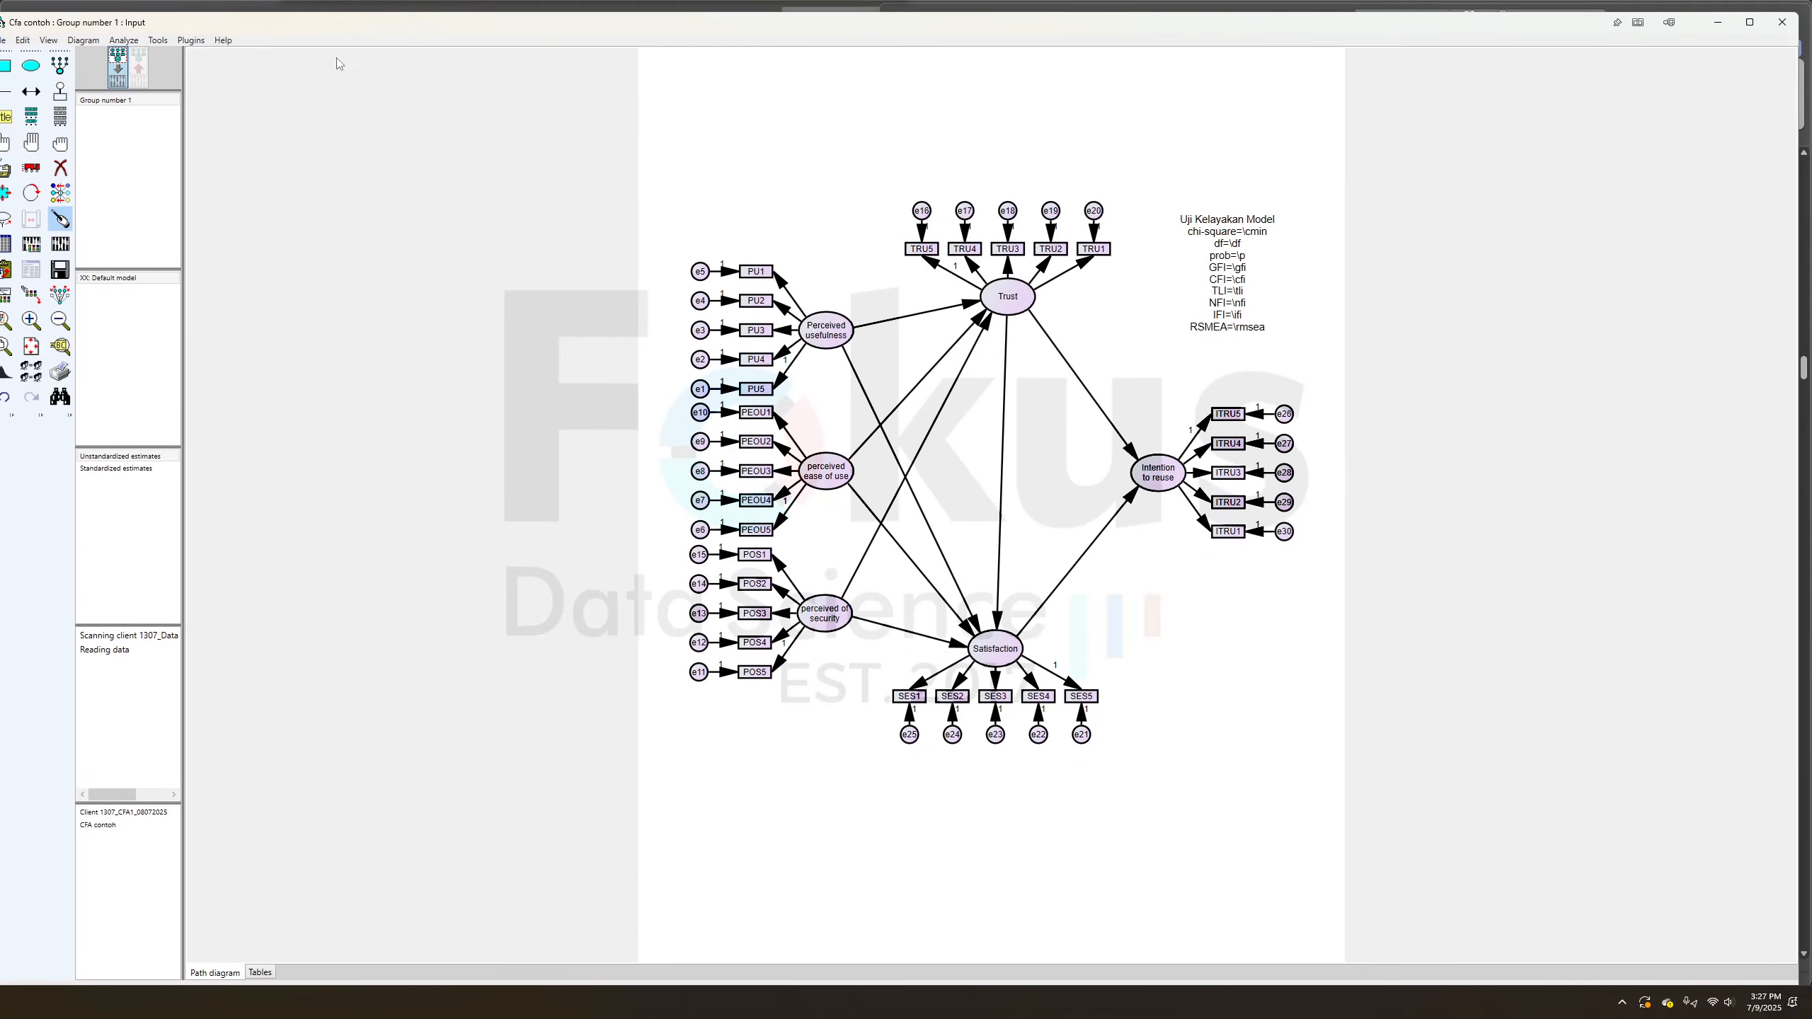
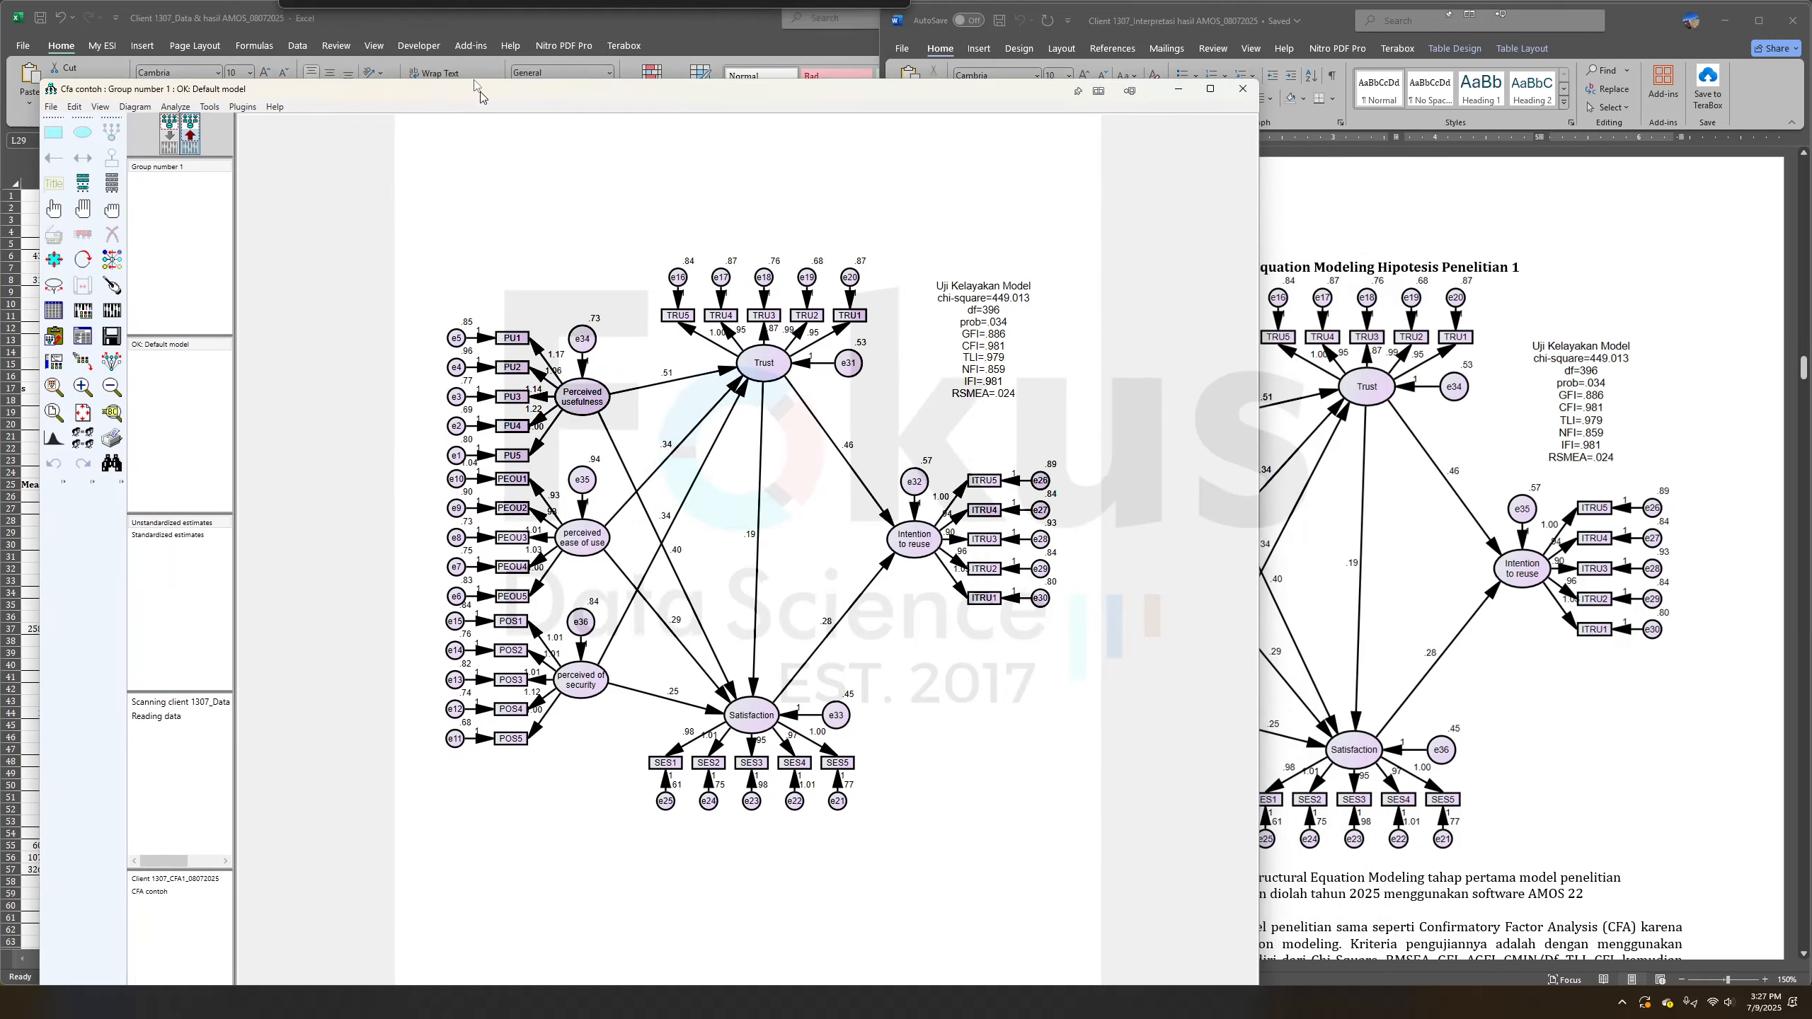
Compare the calculated SEM diagram in Amos with the Structural Equation Modeling Hipotesis Penelitian 1 figure in the Word report
left_click(1477, 346)
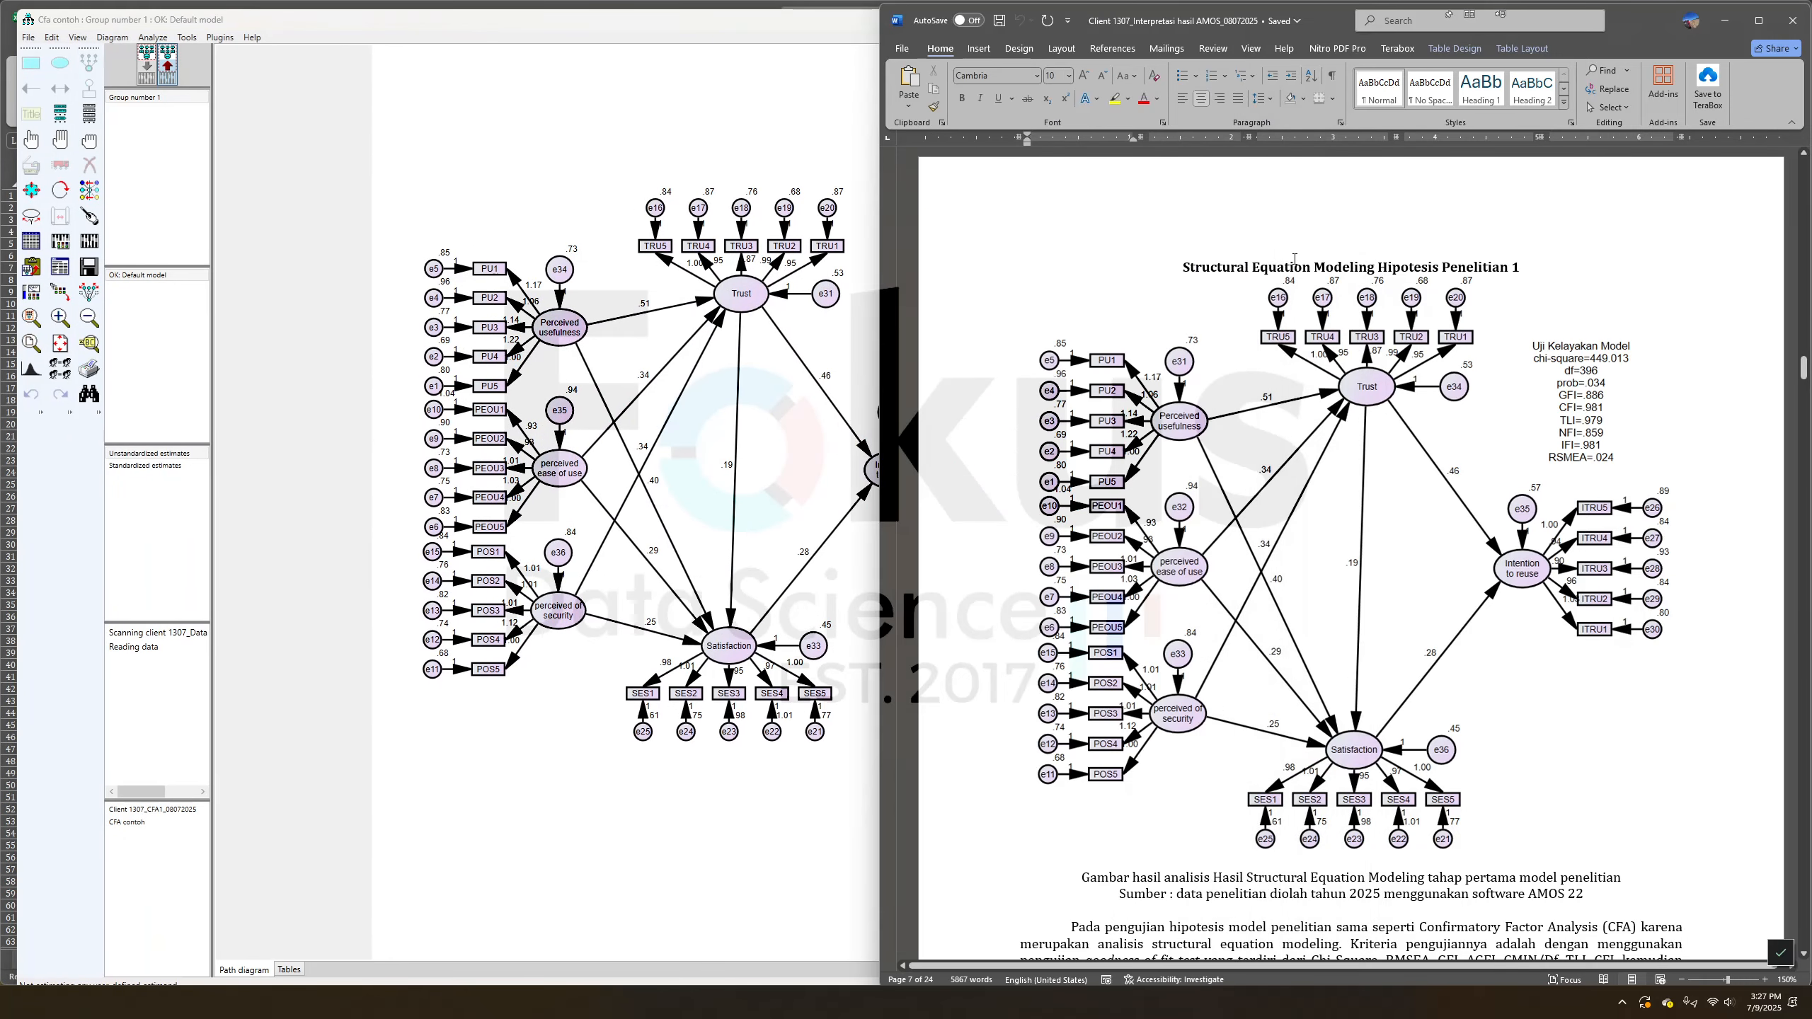
left_click_drag(1284, 268, 1357, 269)
left_click(1501, 284)
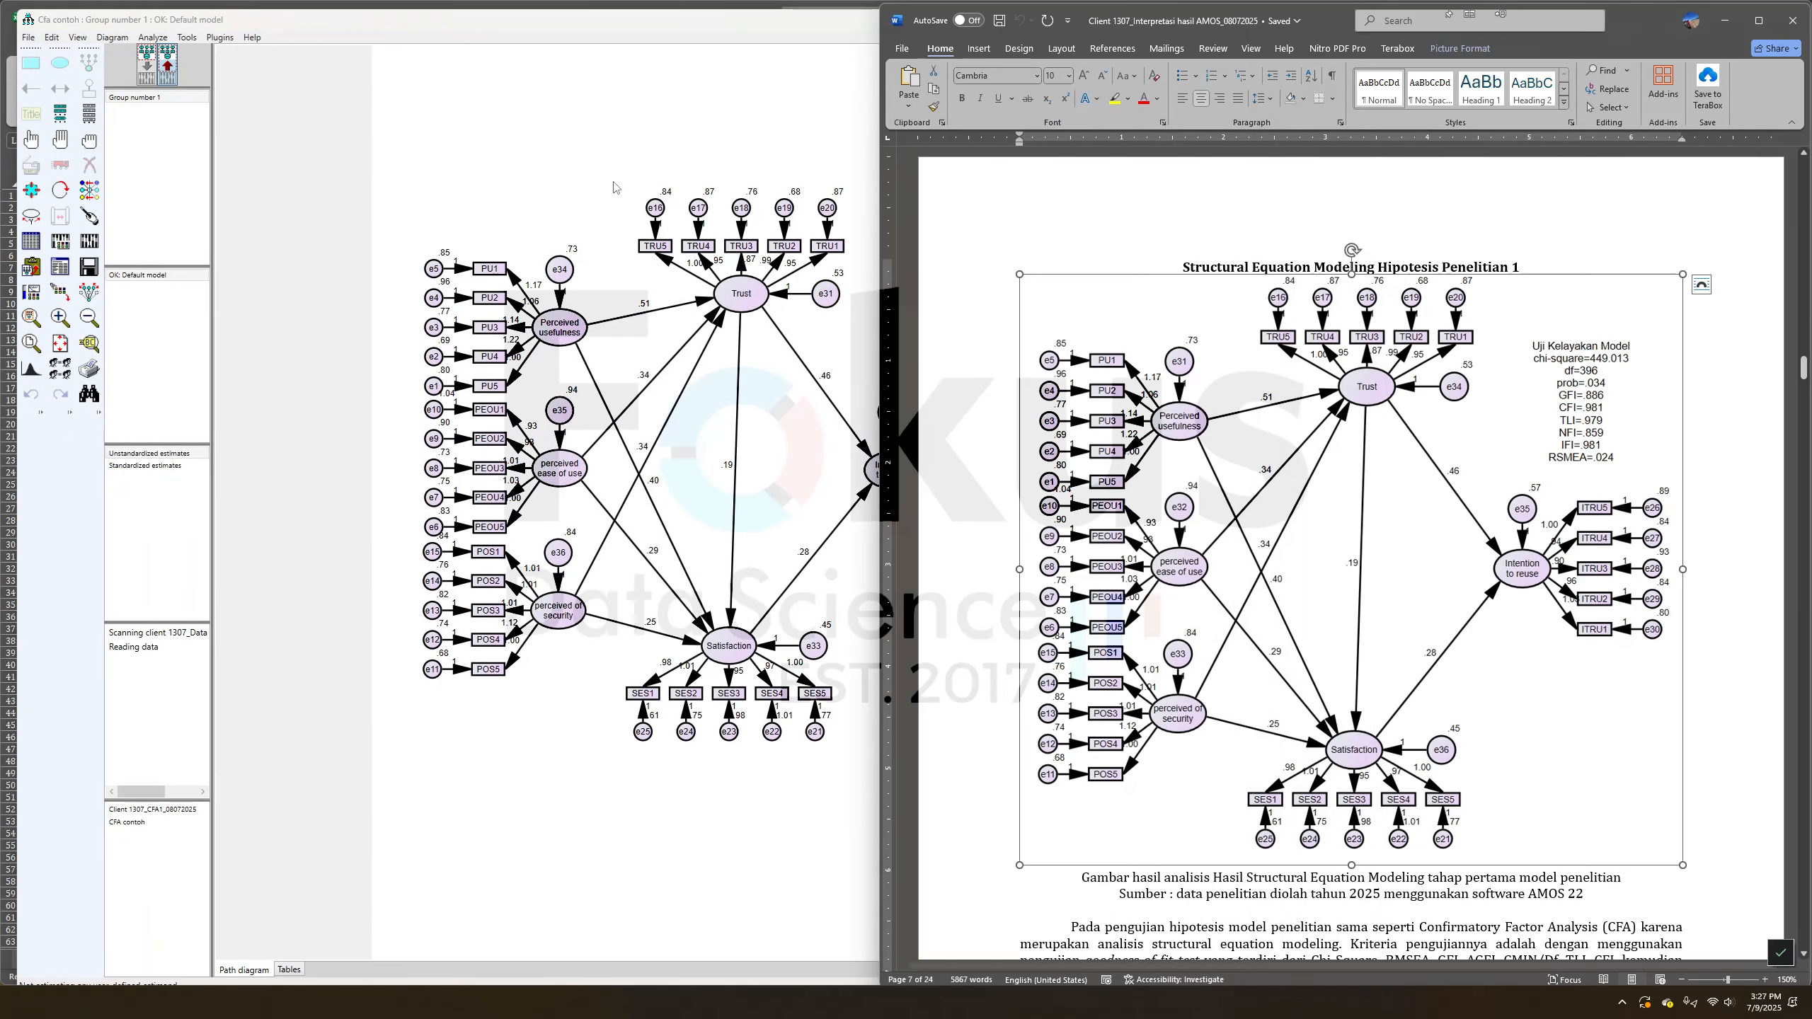
left_click(613, 184)
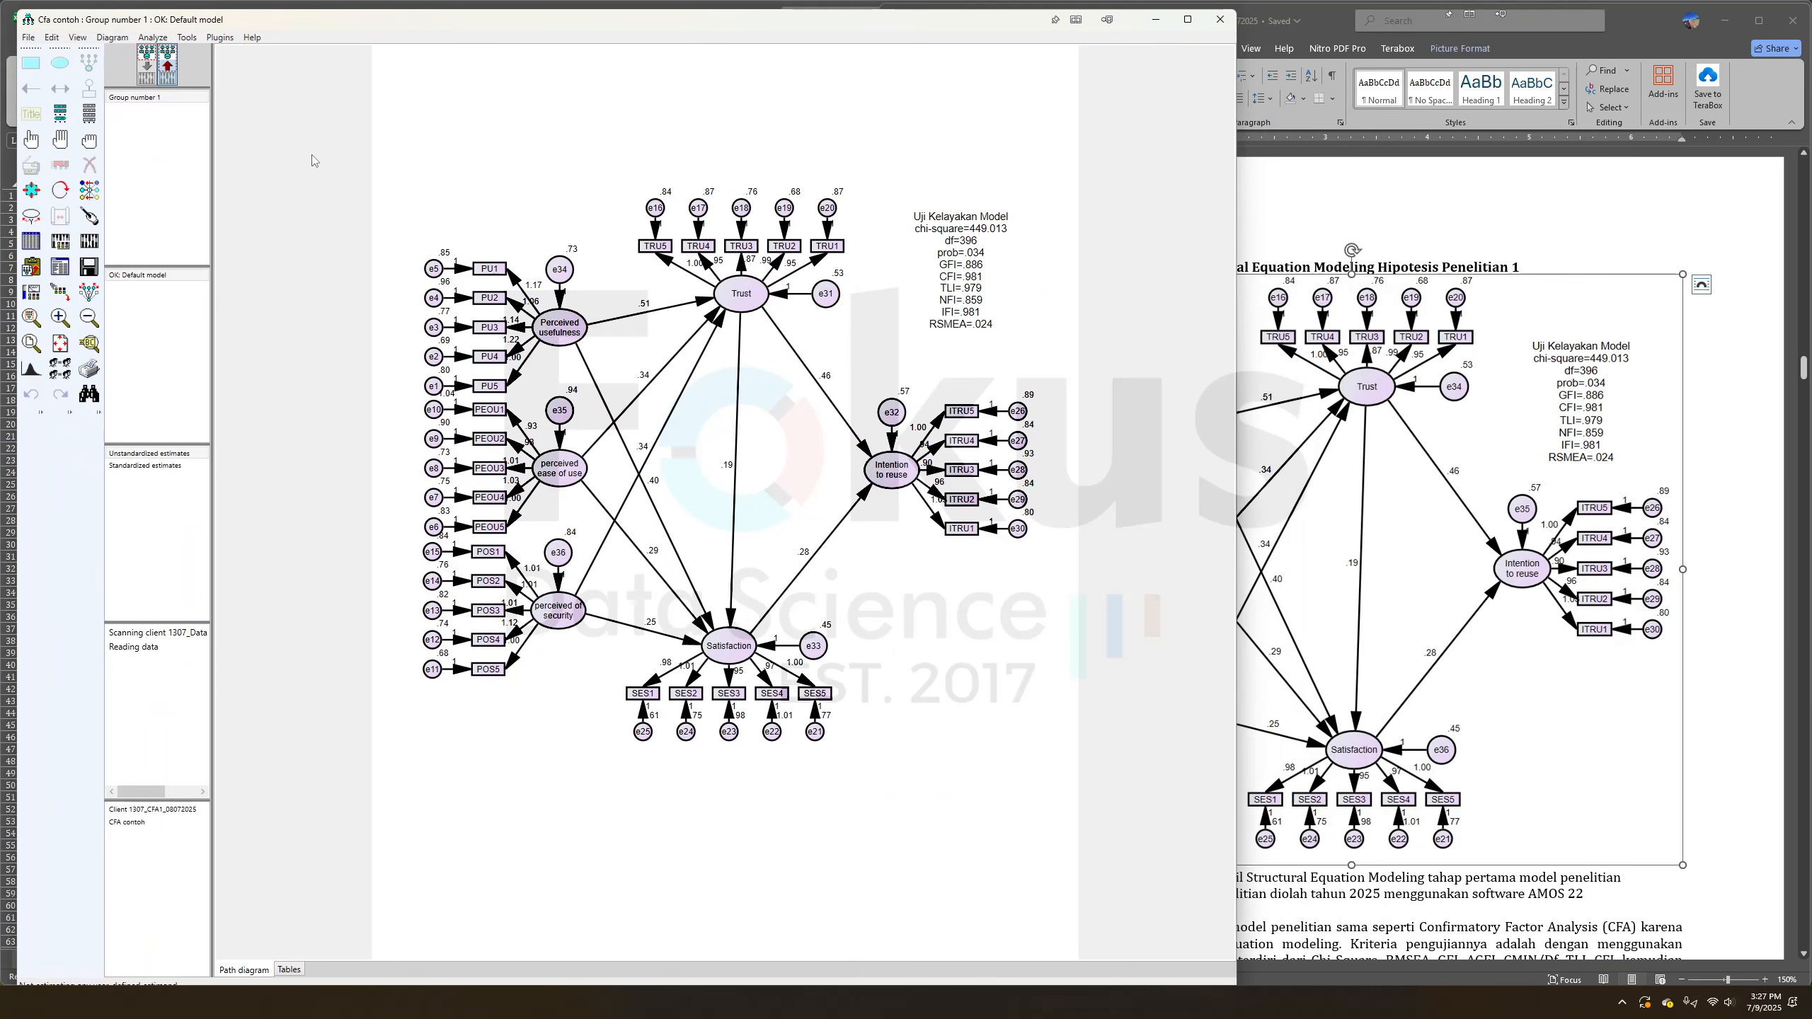
left_click(28, 37)
left_click(102, 137)
left_click(105, 72)
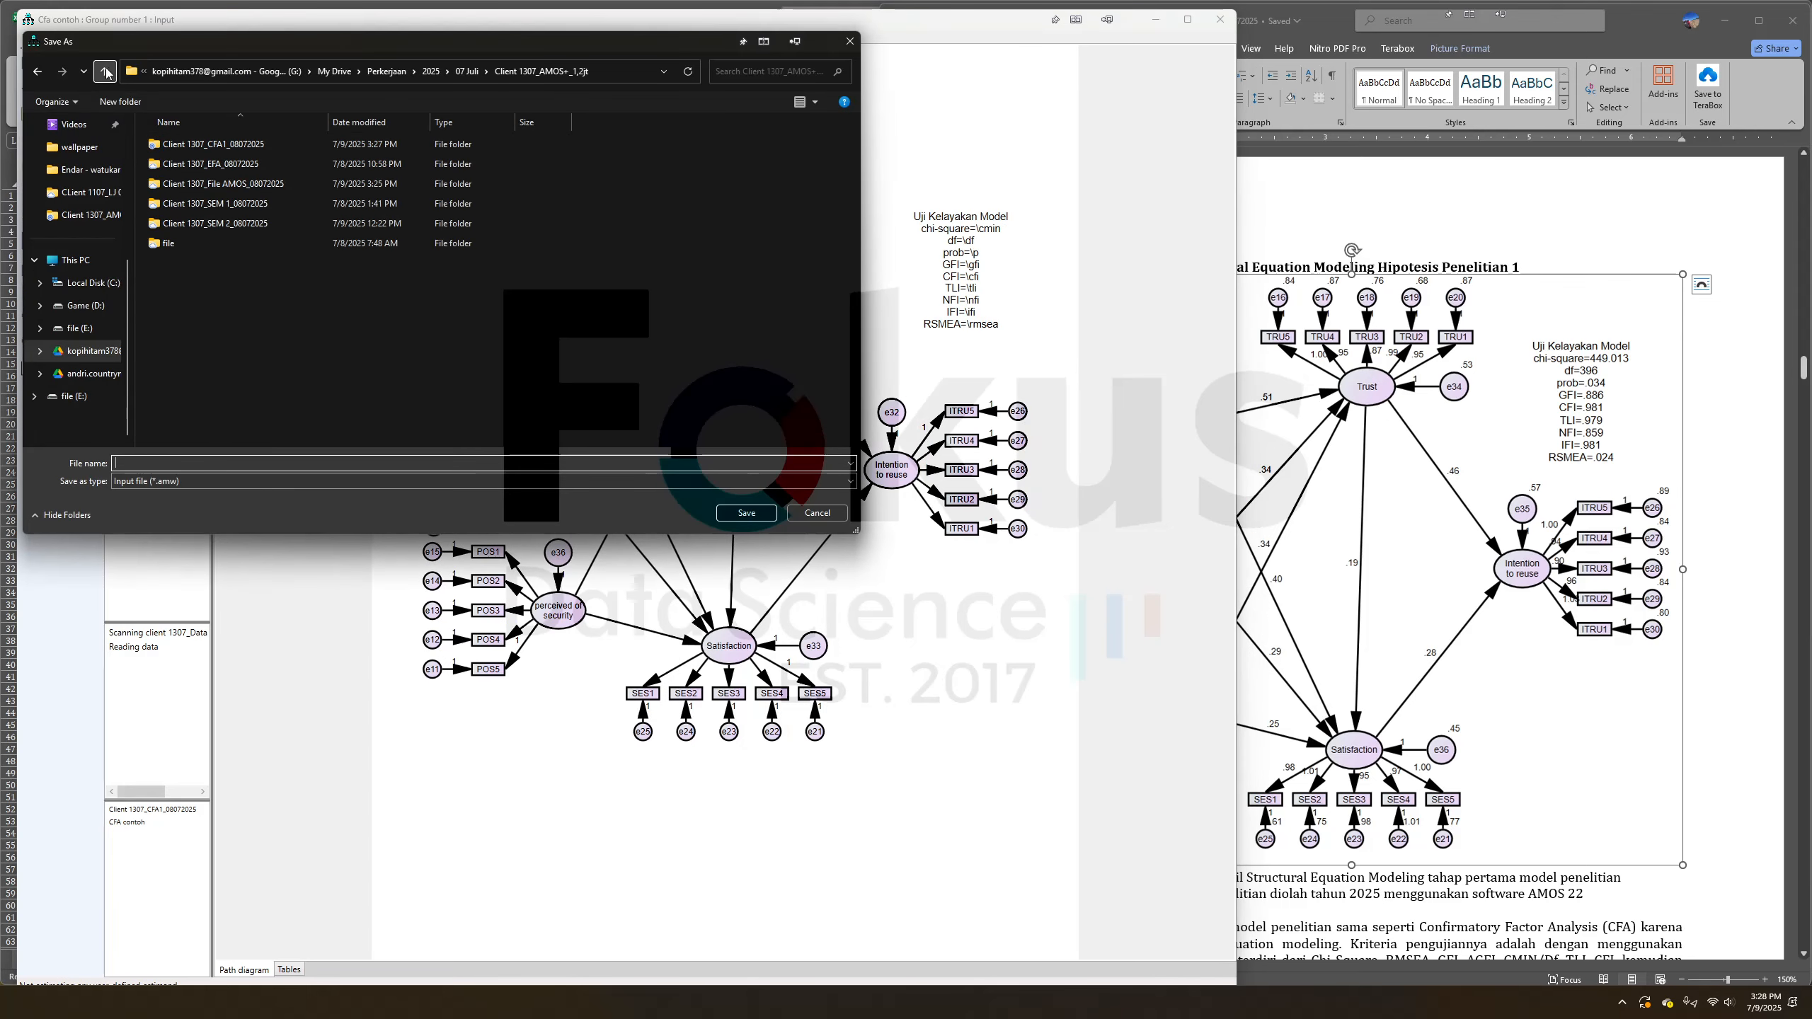
double_click(214, 203)
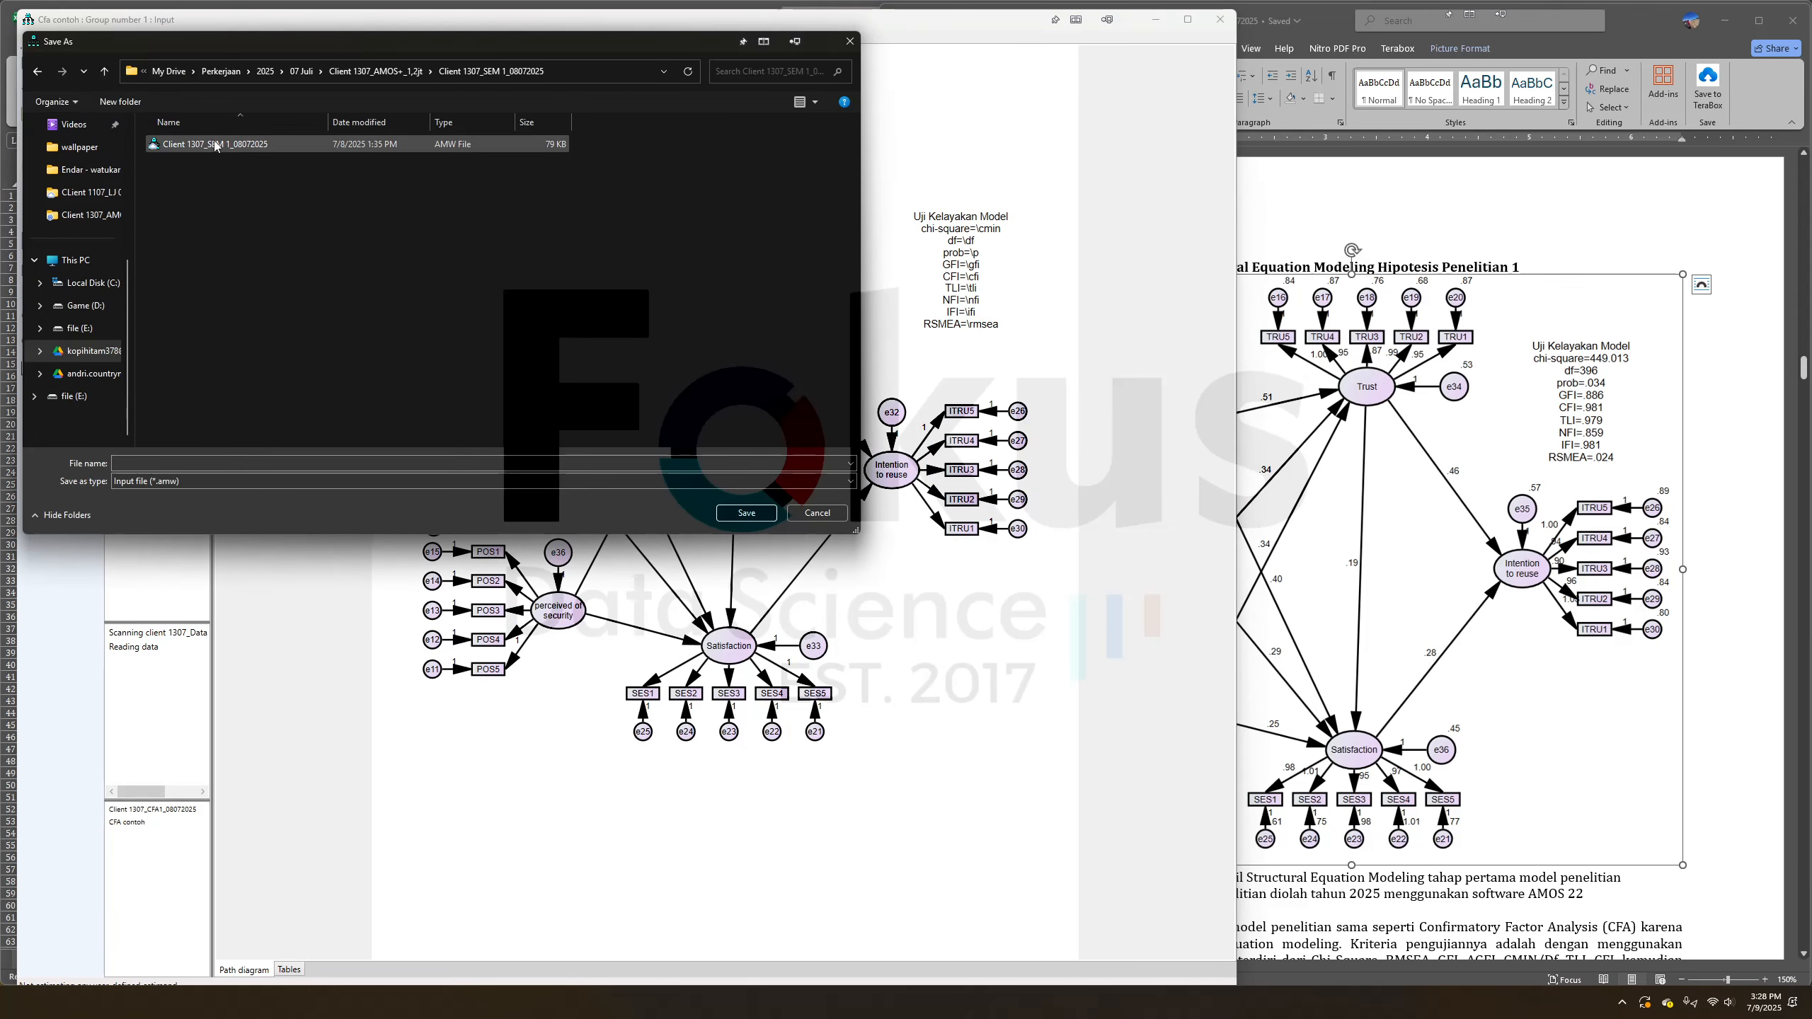
left_click(818, 513)
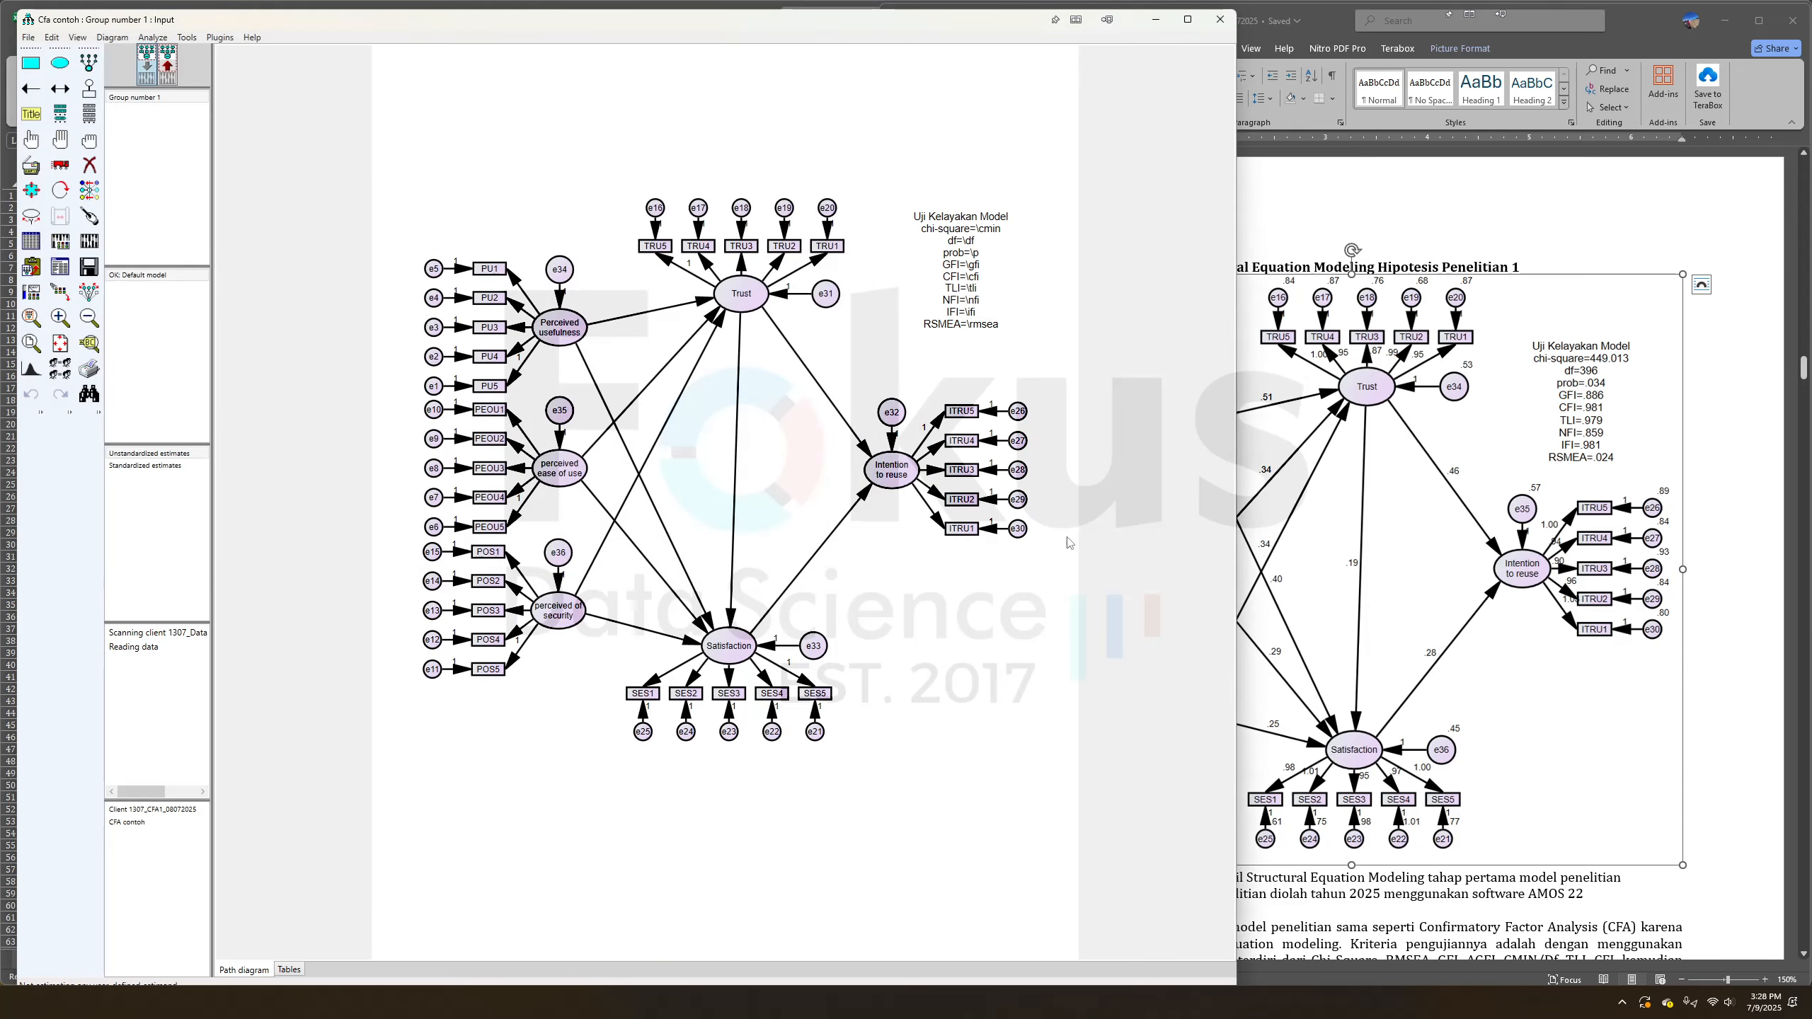
Switch to the Word report and examine the first-stage SEM goodness-of-fit table and its interpretation points
left_click(1770, 742)
scroll(1712, 713, "down", 10)
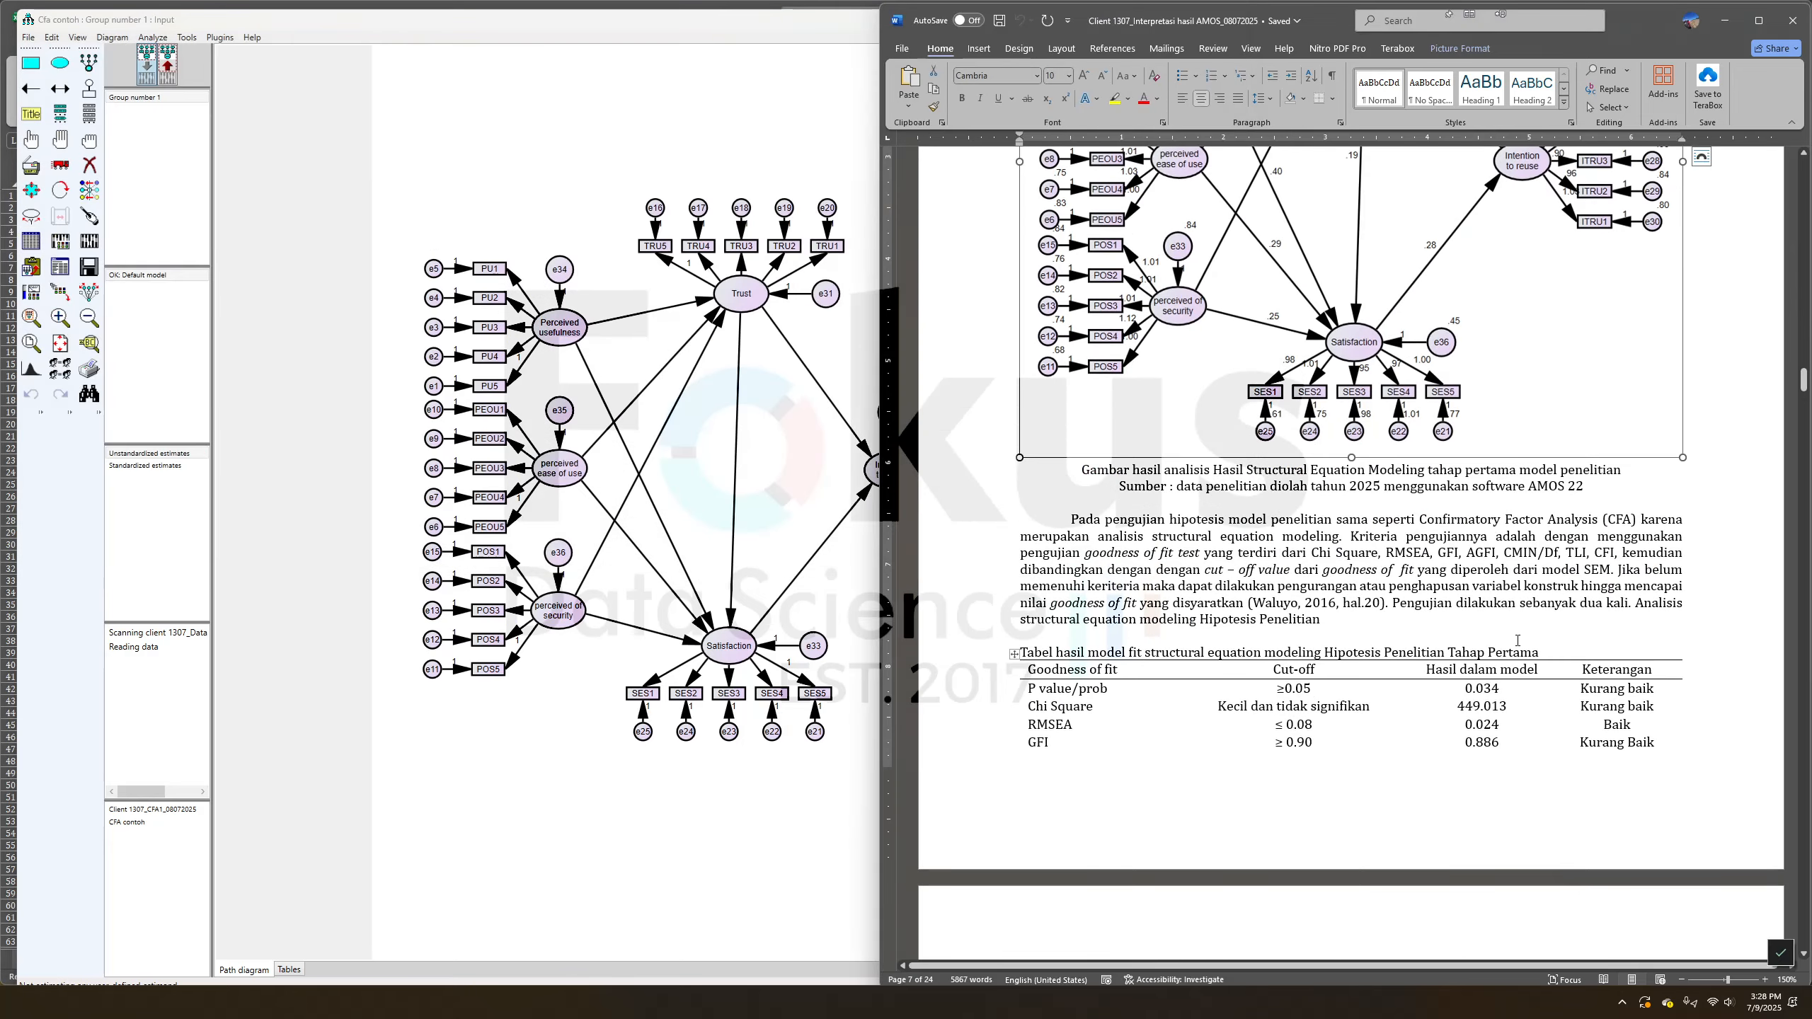
scroll(1515, 633, "up", 12)
scroll(1499, 678, "down", 10)
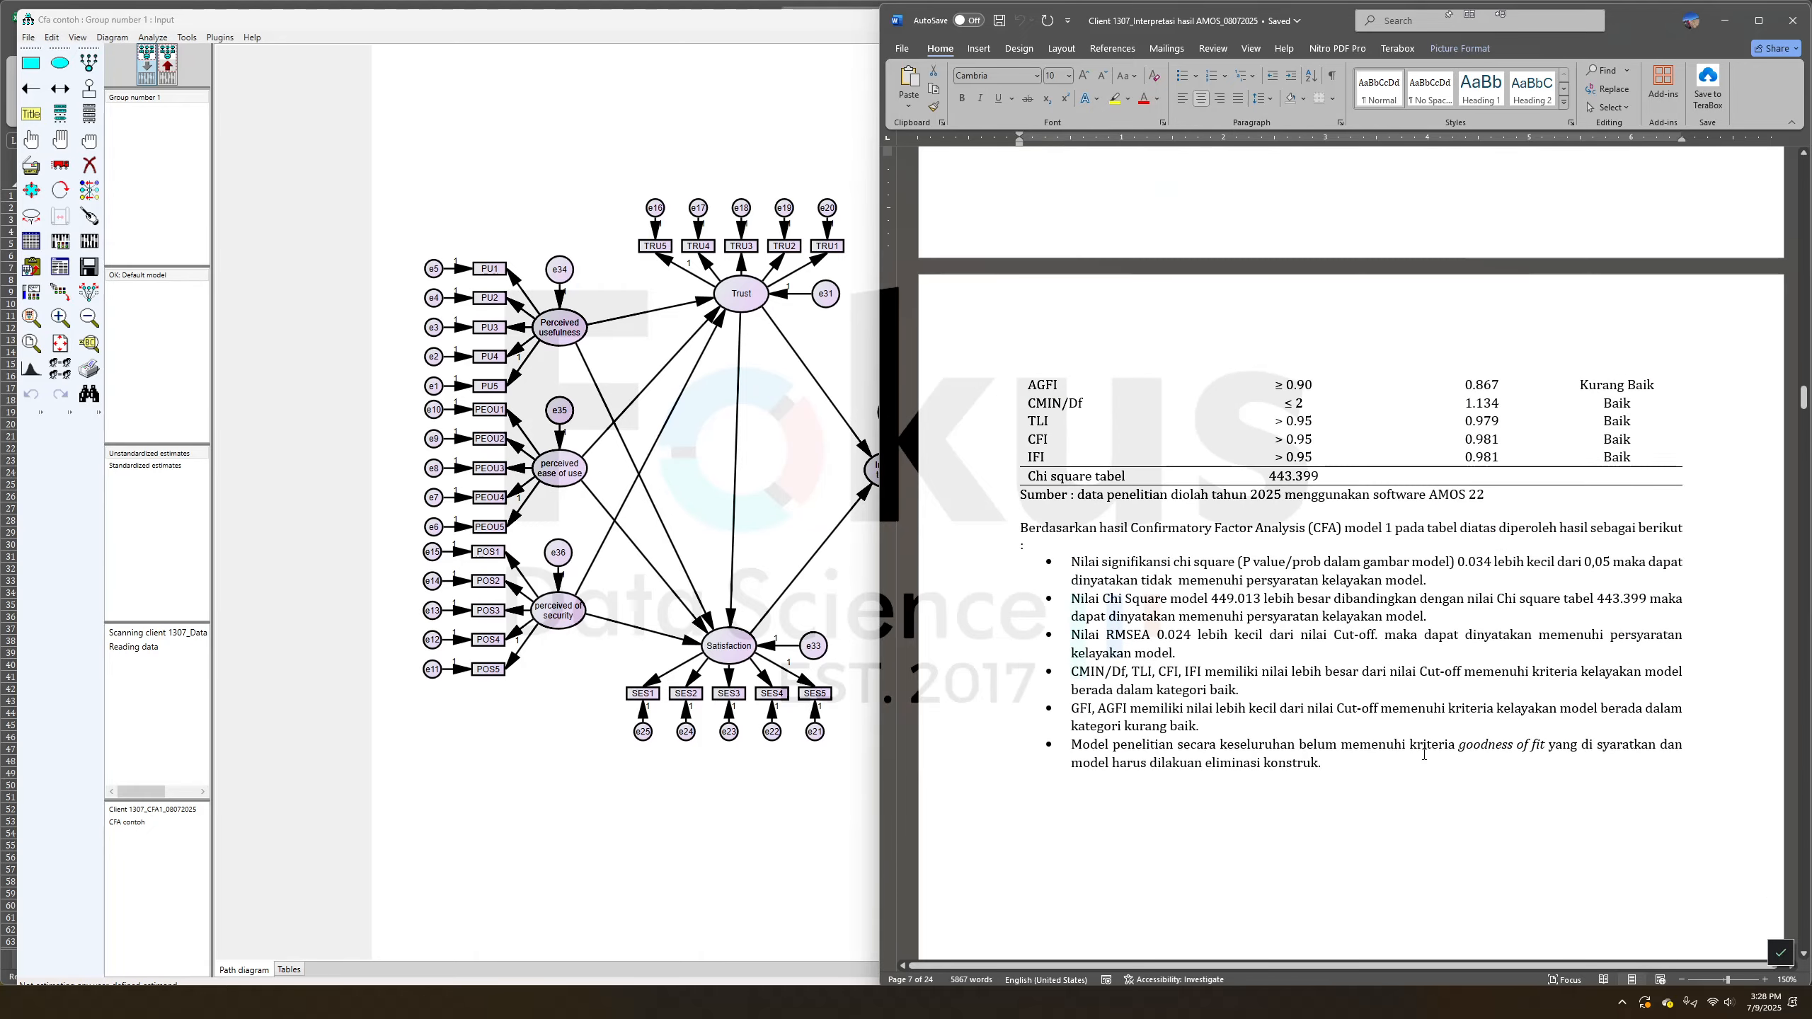
Find the Structural Equation Modeling Hipotesis Penelitian 2 figure in the Word report and examine the covariance modification indices in Amos Output
scroll(1283, 717, "down", 8)
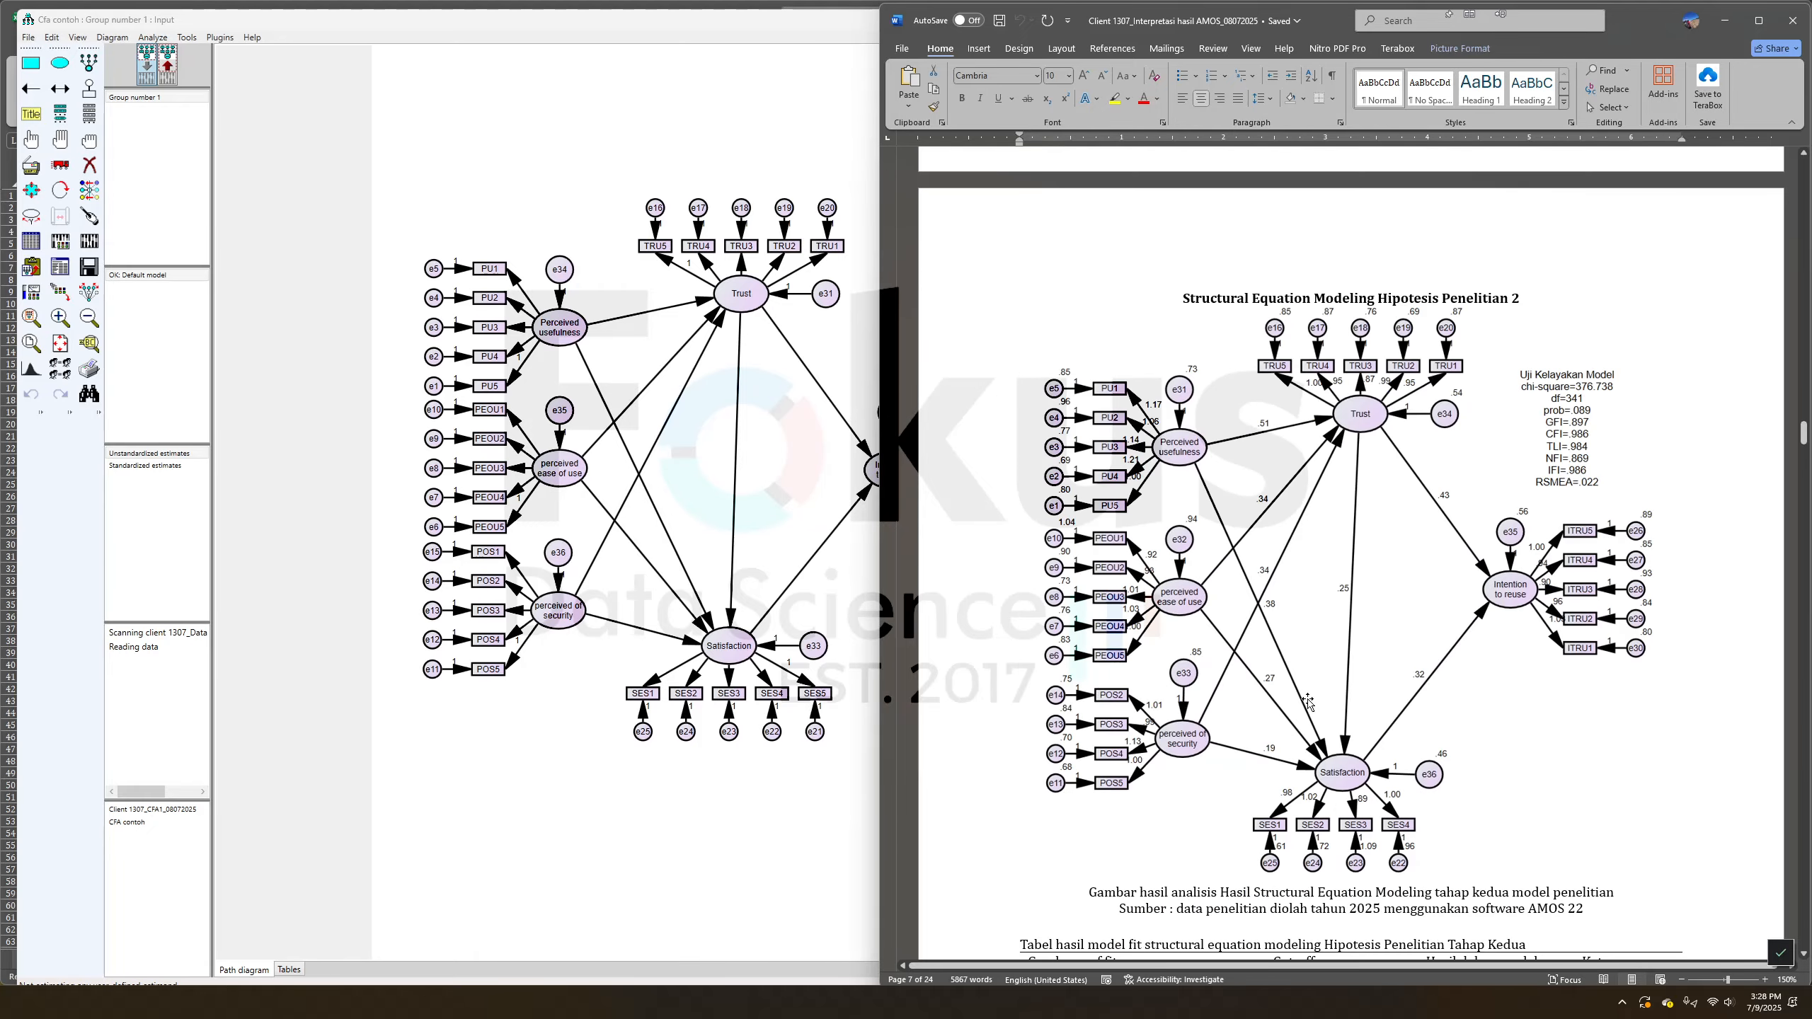
scroll(1283, 633, "down", 3)
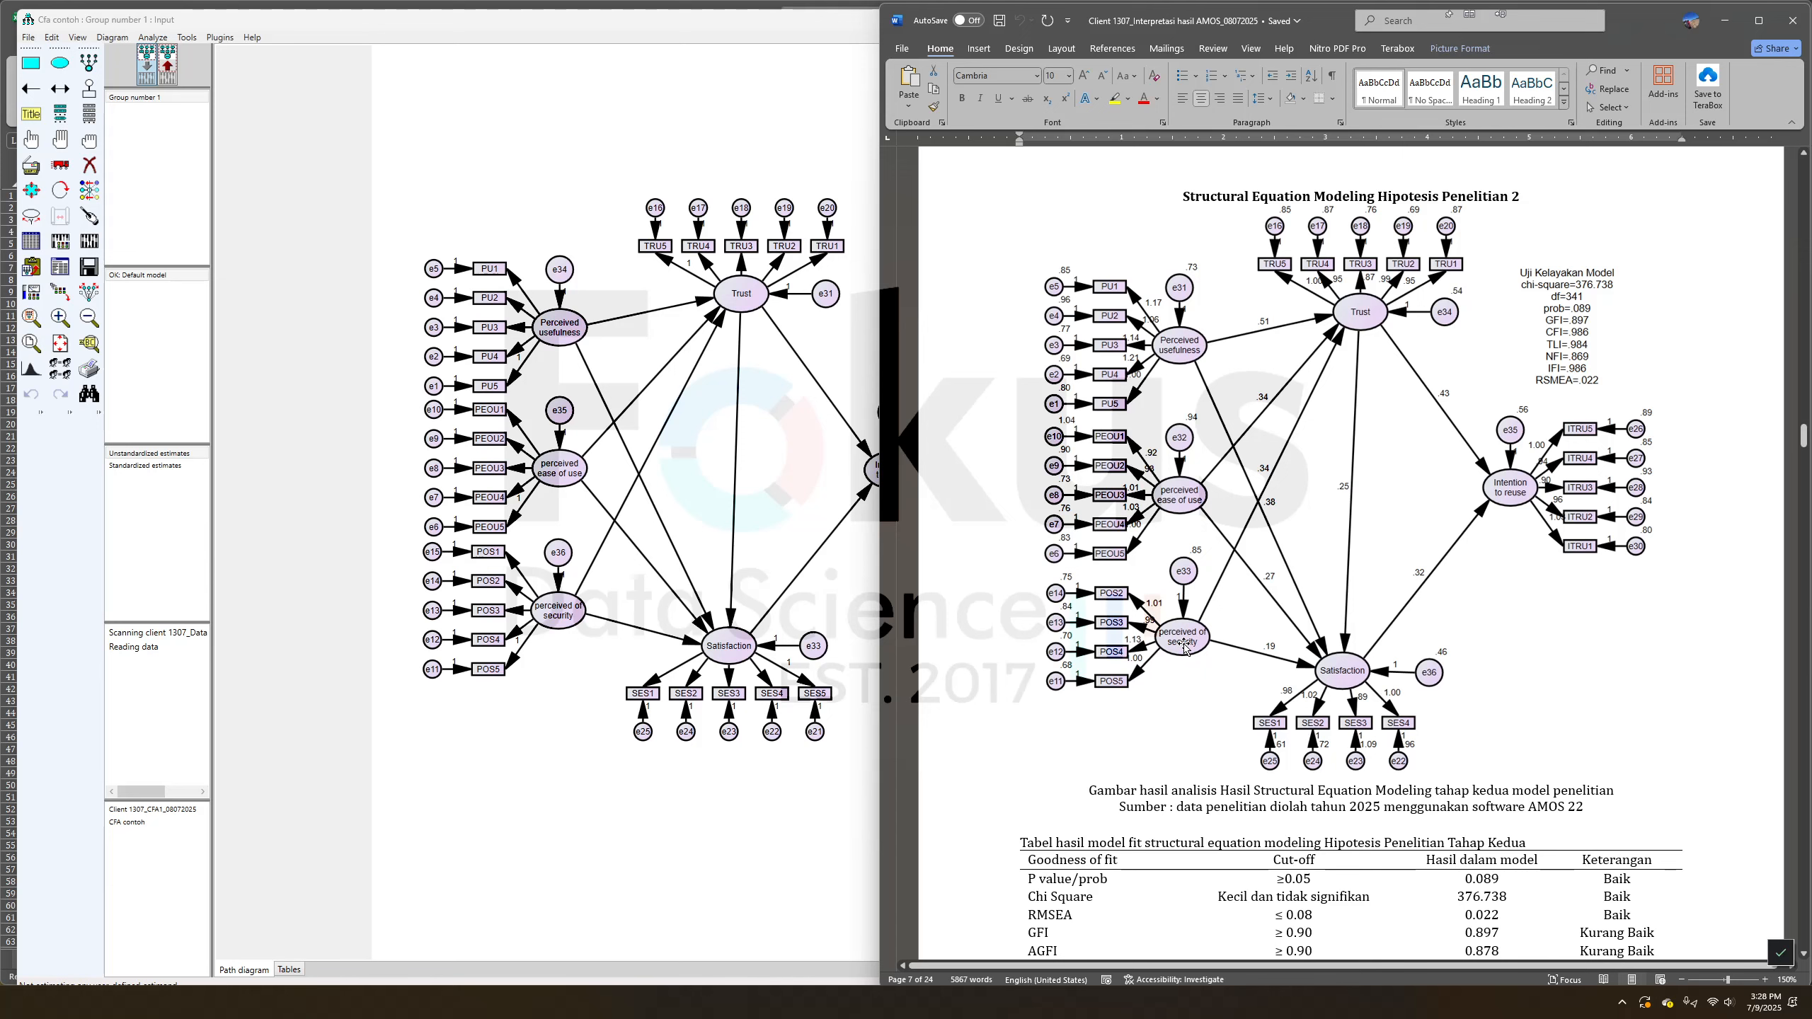
left_click(55, 269)
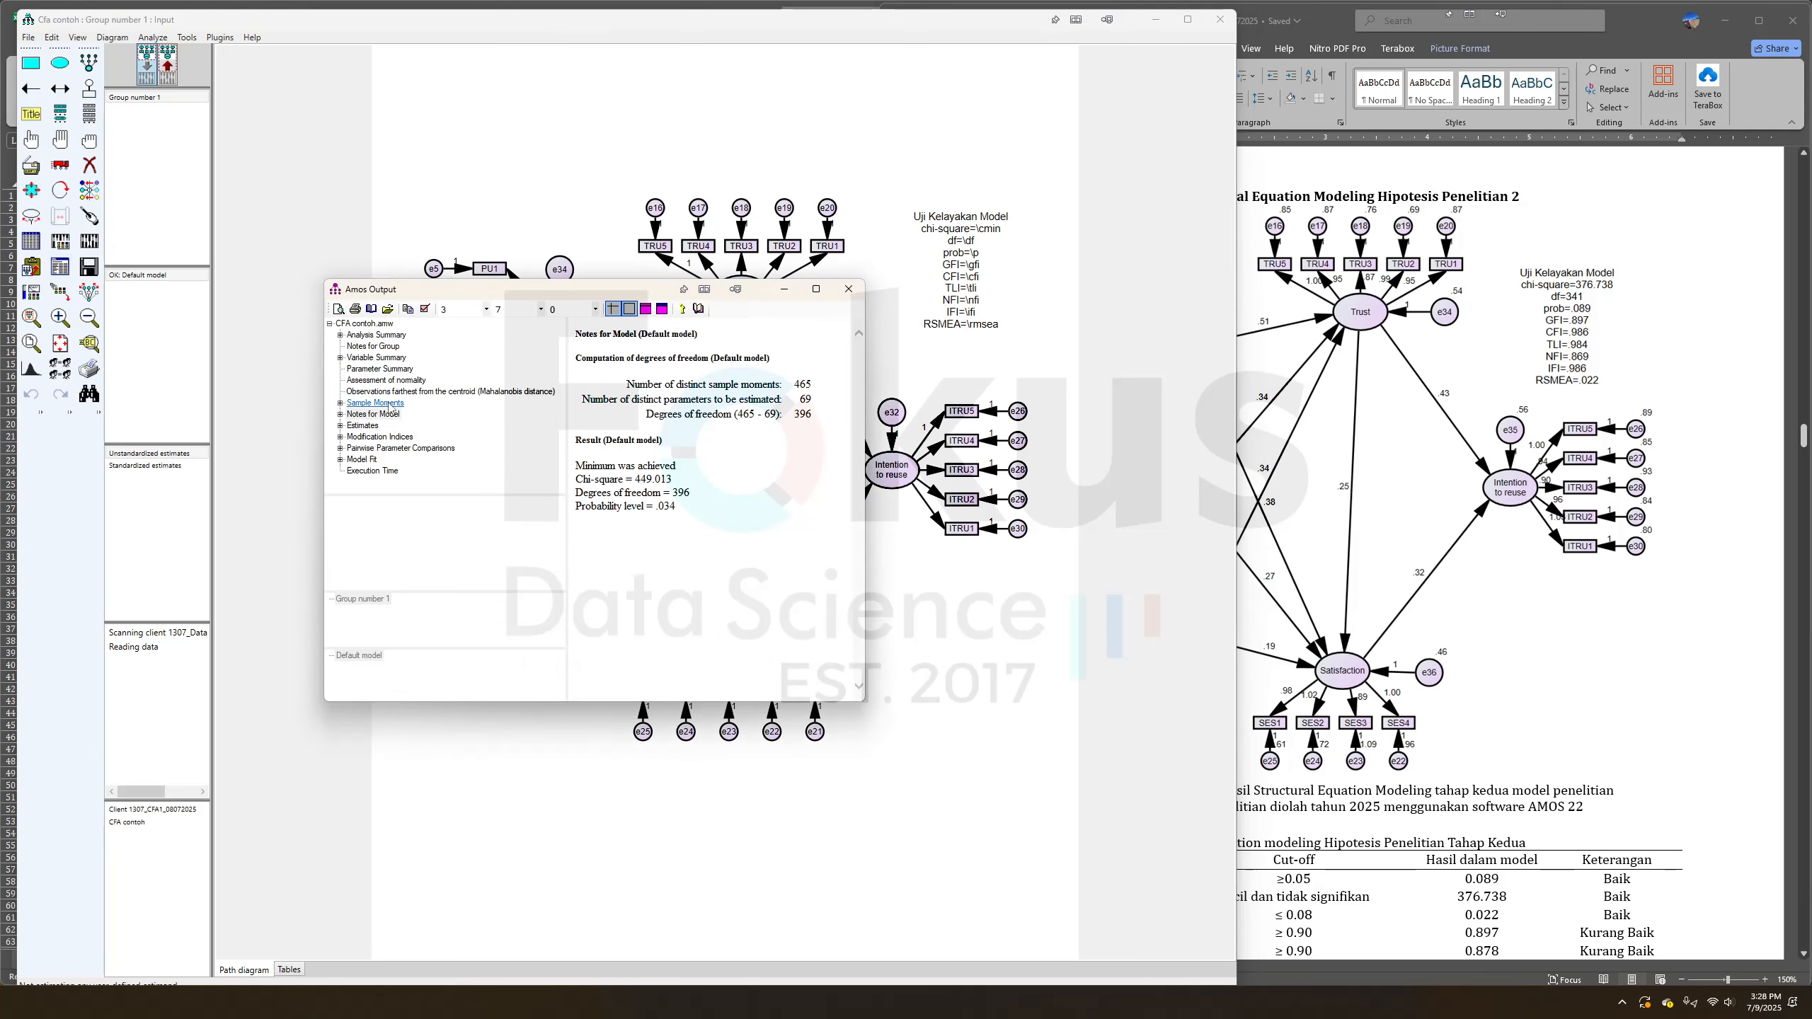
left_click(381, 436)
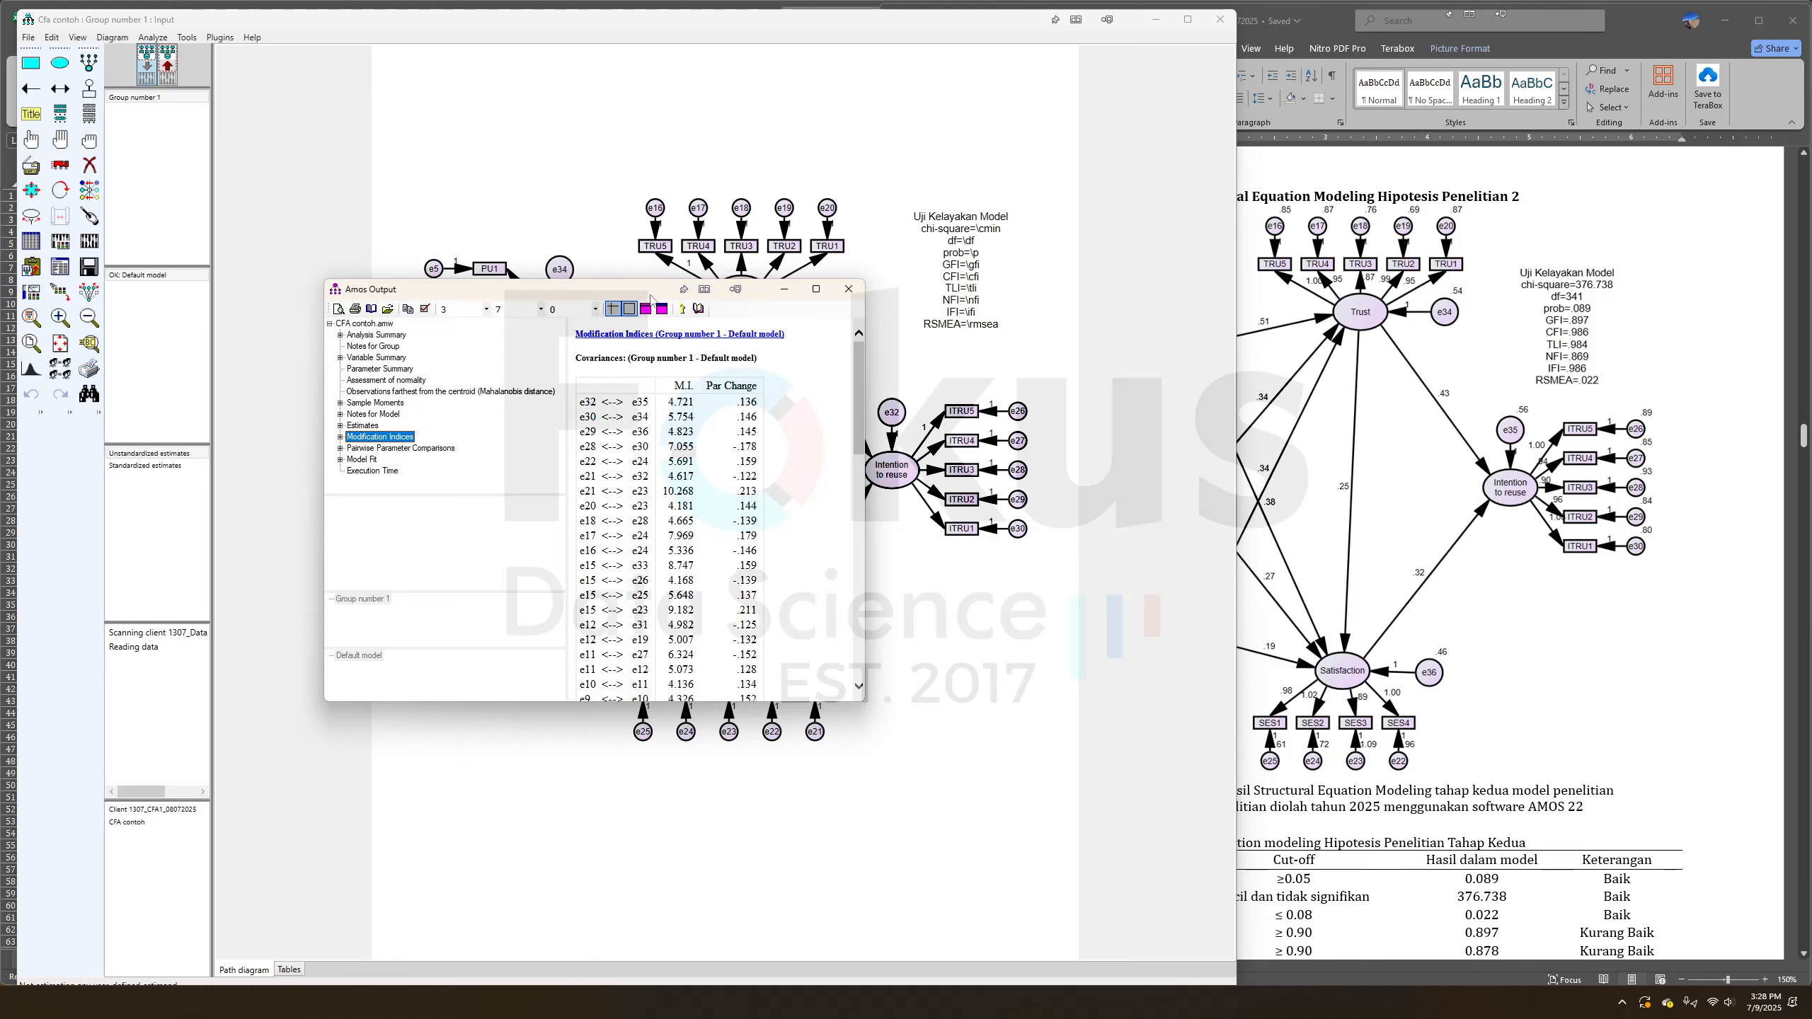
left_click_drag(651, 299, 580, 159)
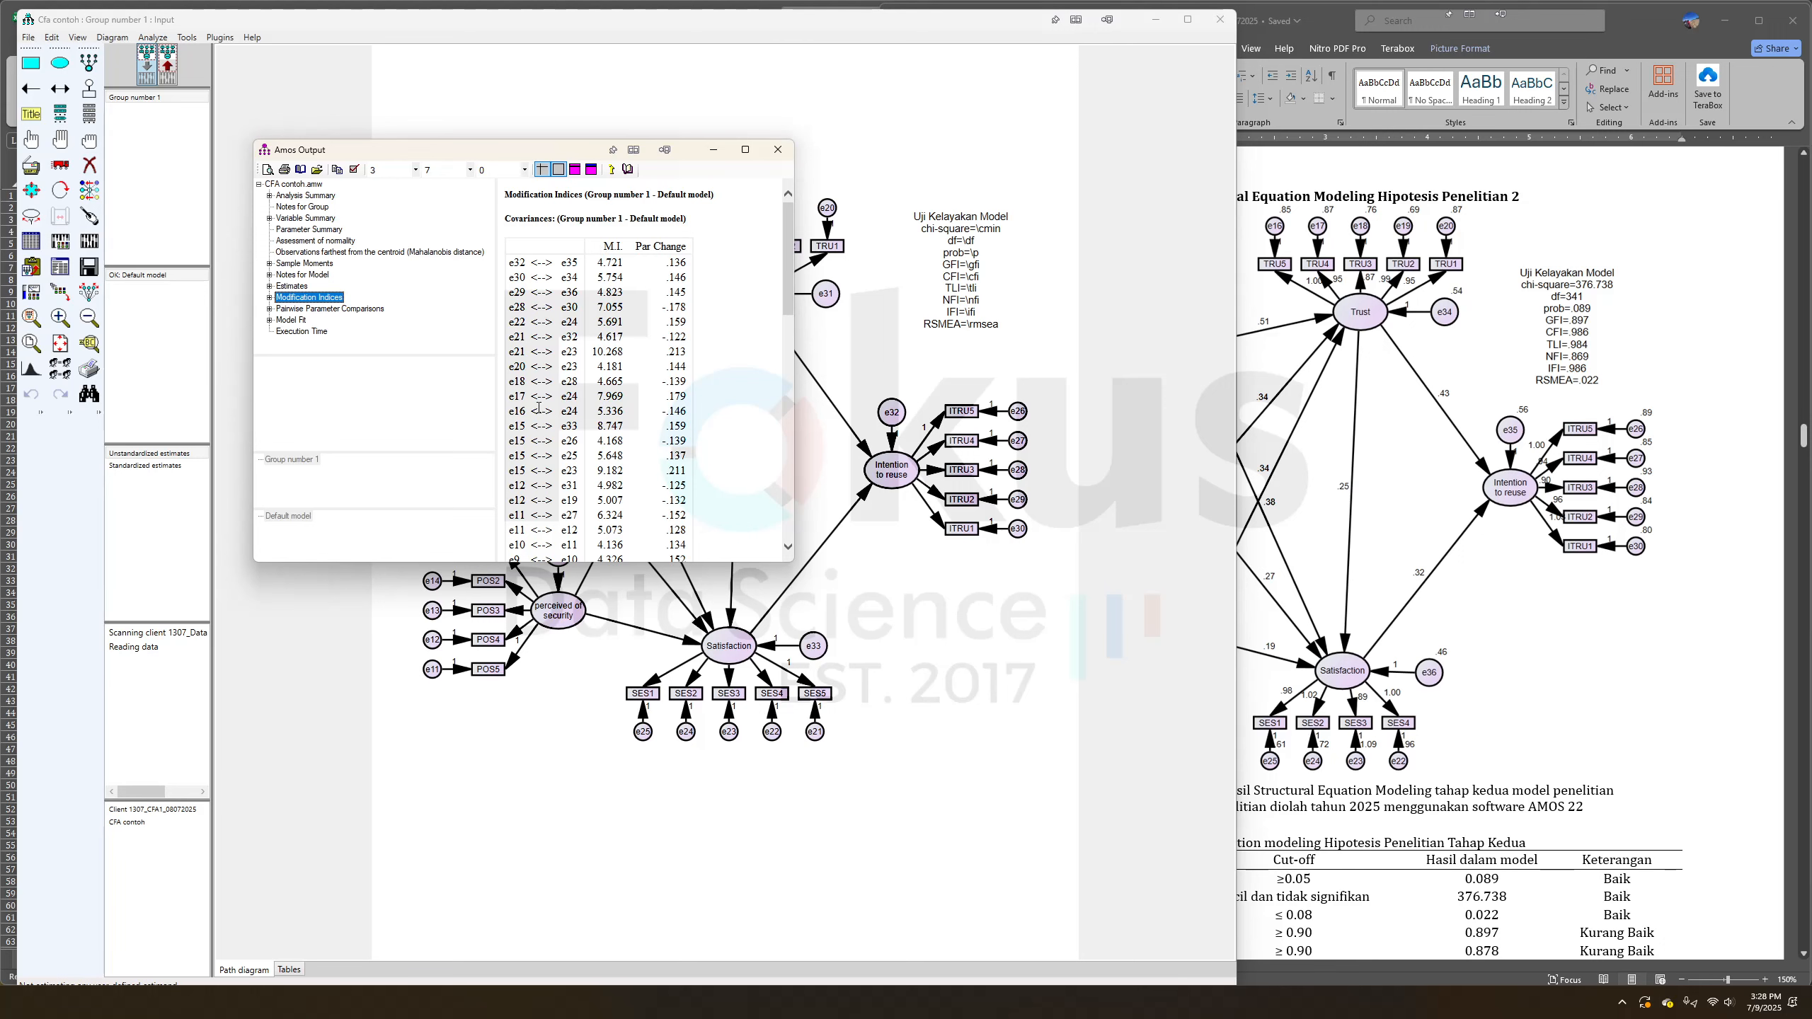
scroll(538, 408, "down", 3)
scroll(525, 316, "up", 3)
scroll(528, 343, "down", 5)
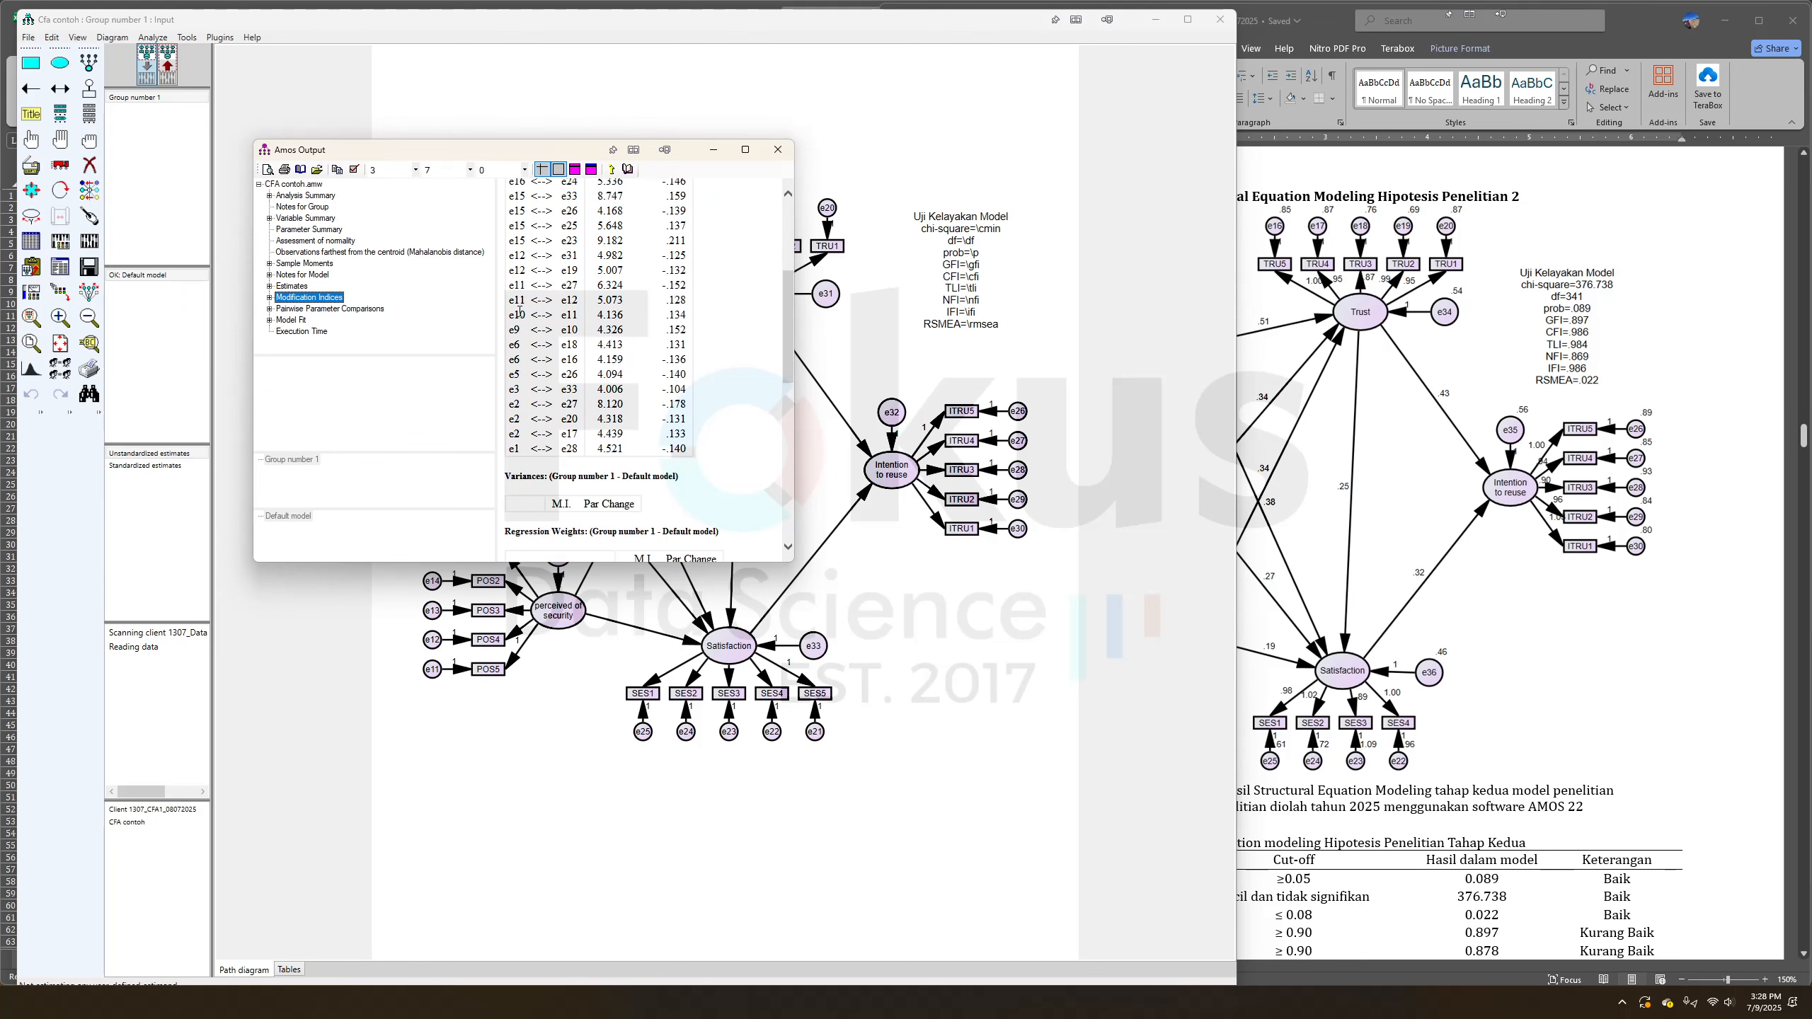
scroll(519, 312, "up", 3)
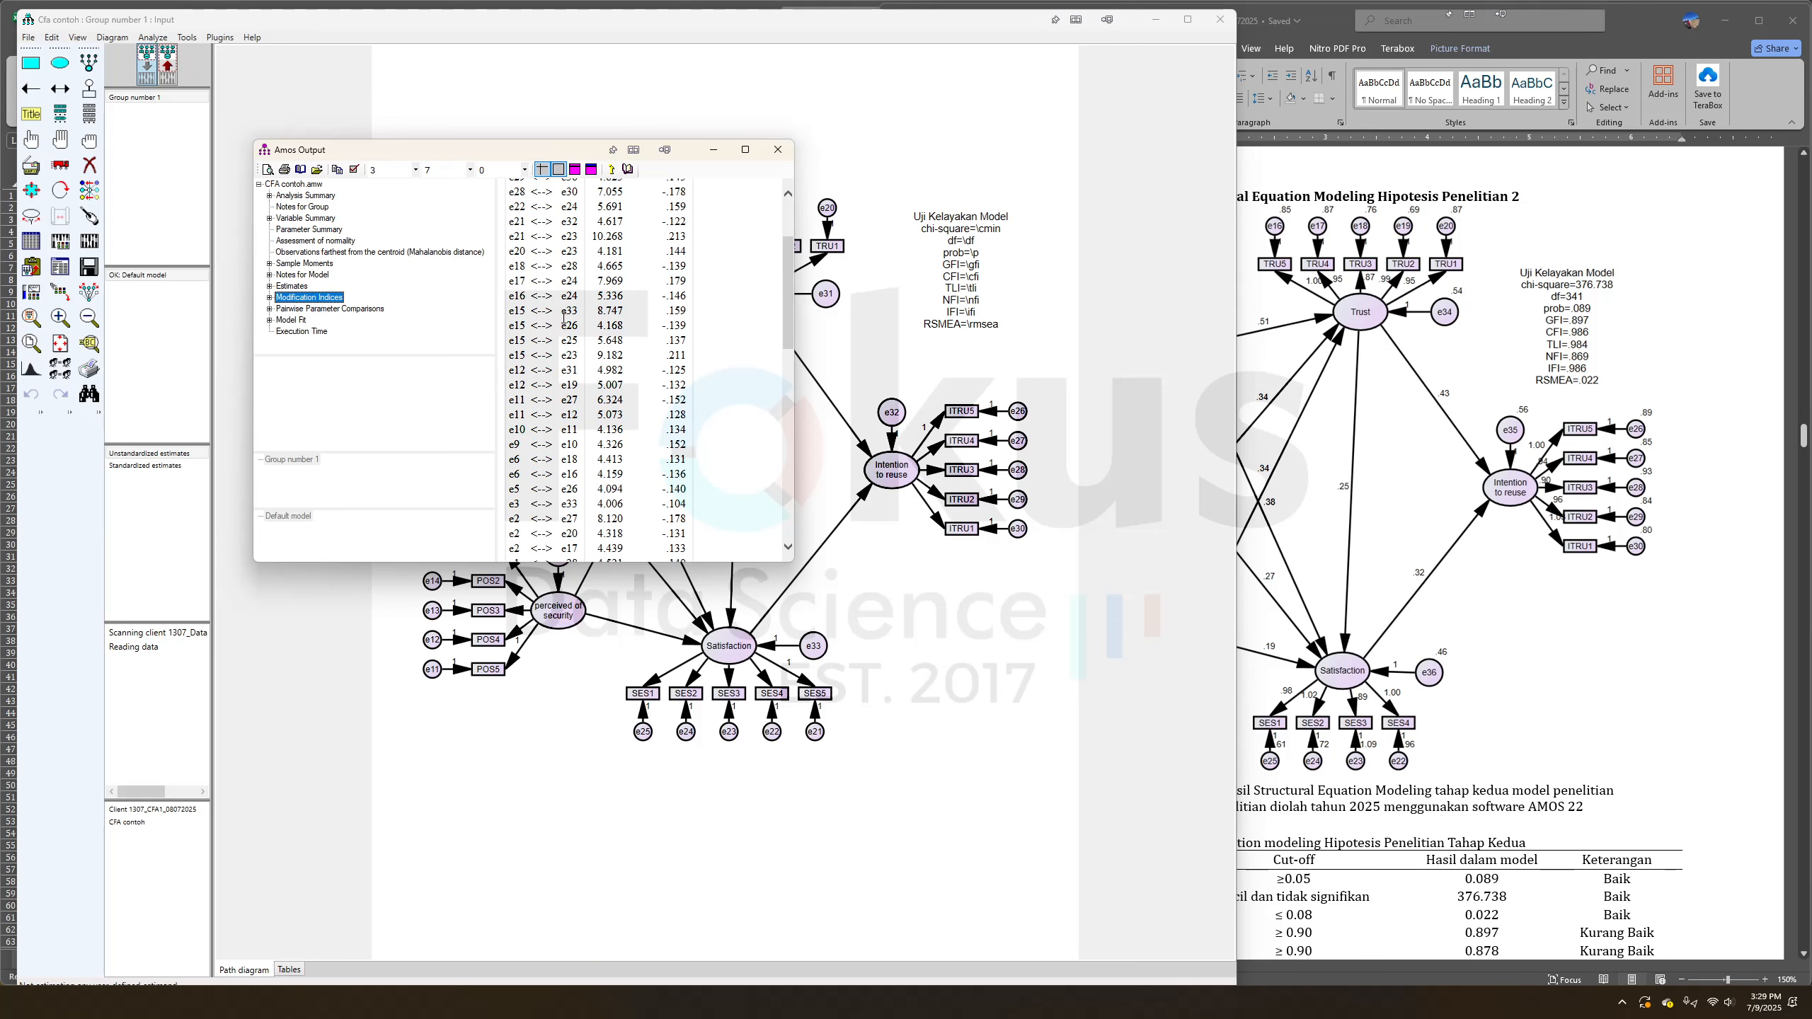
scroll(614, 353, "up", 3)
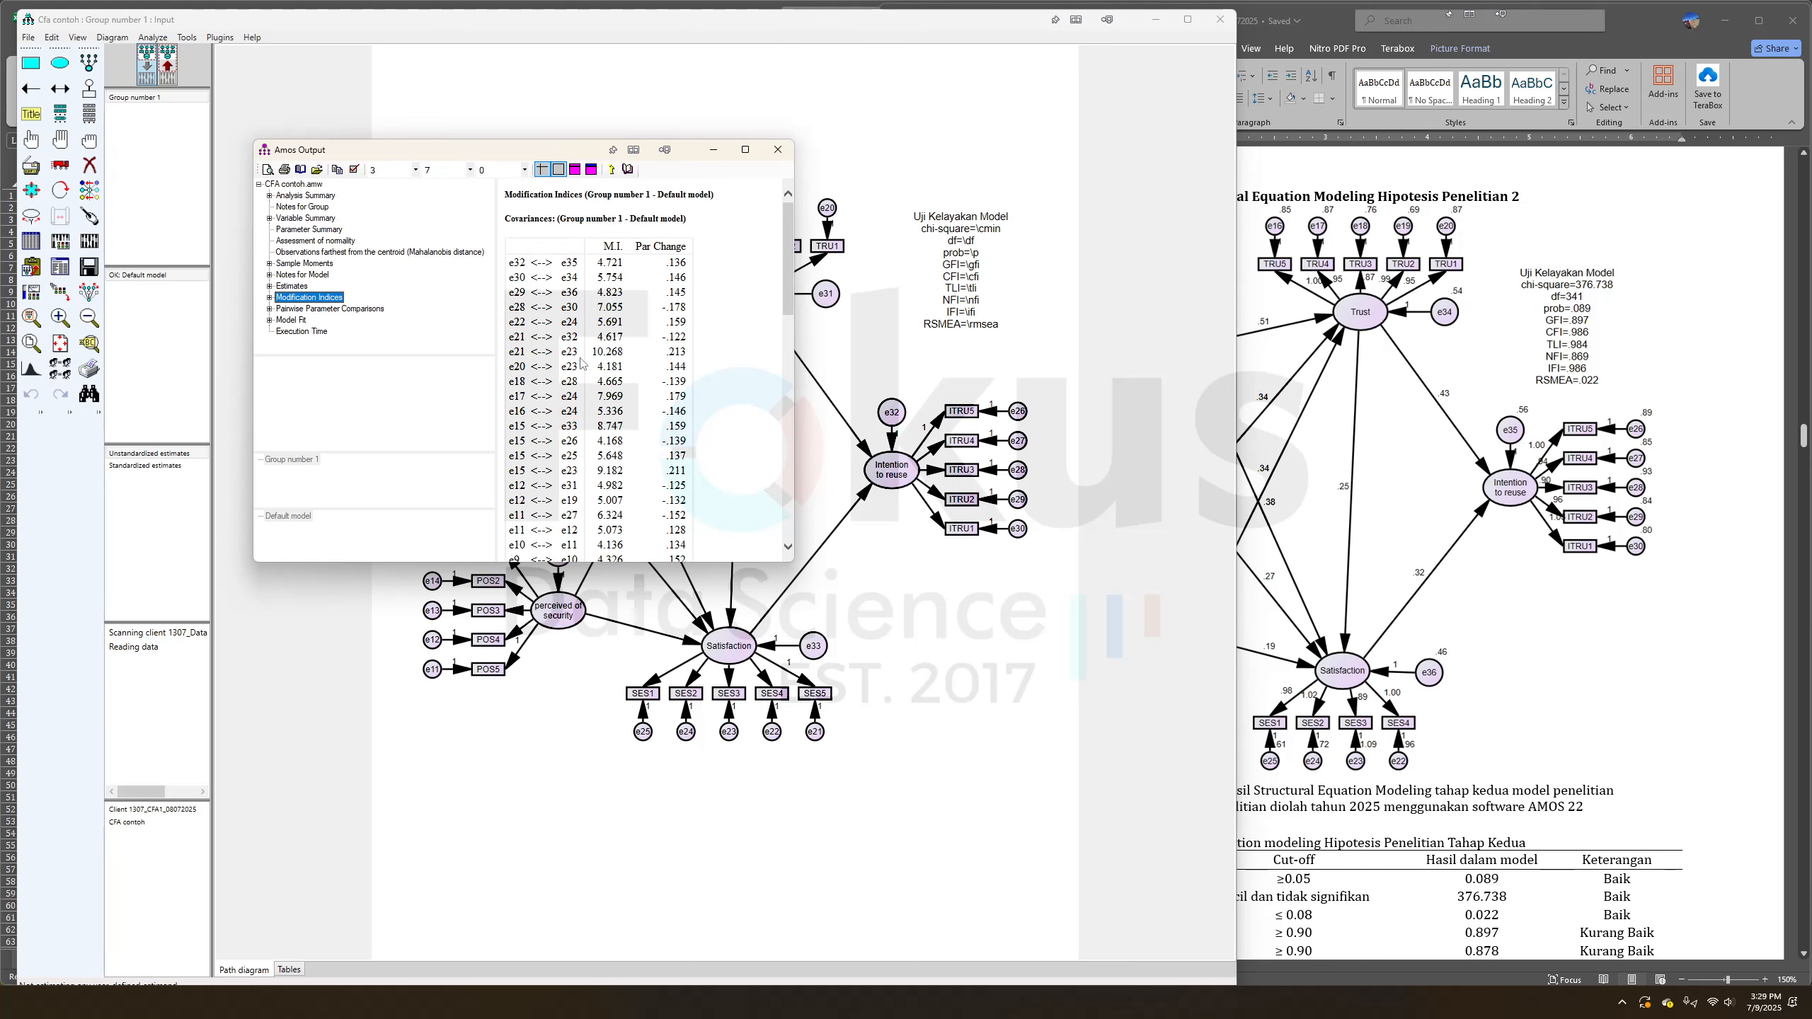
Delete error term e21 and its indicator SES5 from the Satisfaction variable in the Amos path diagram
left_click(830, 696)
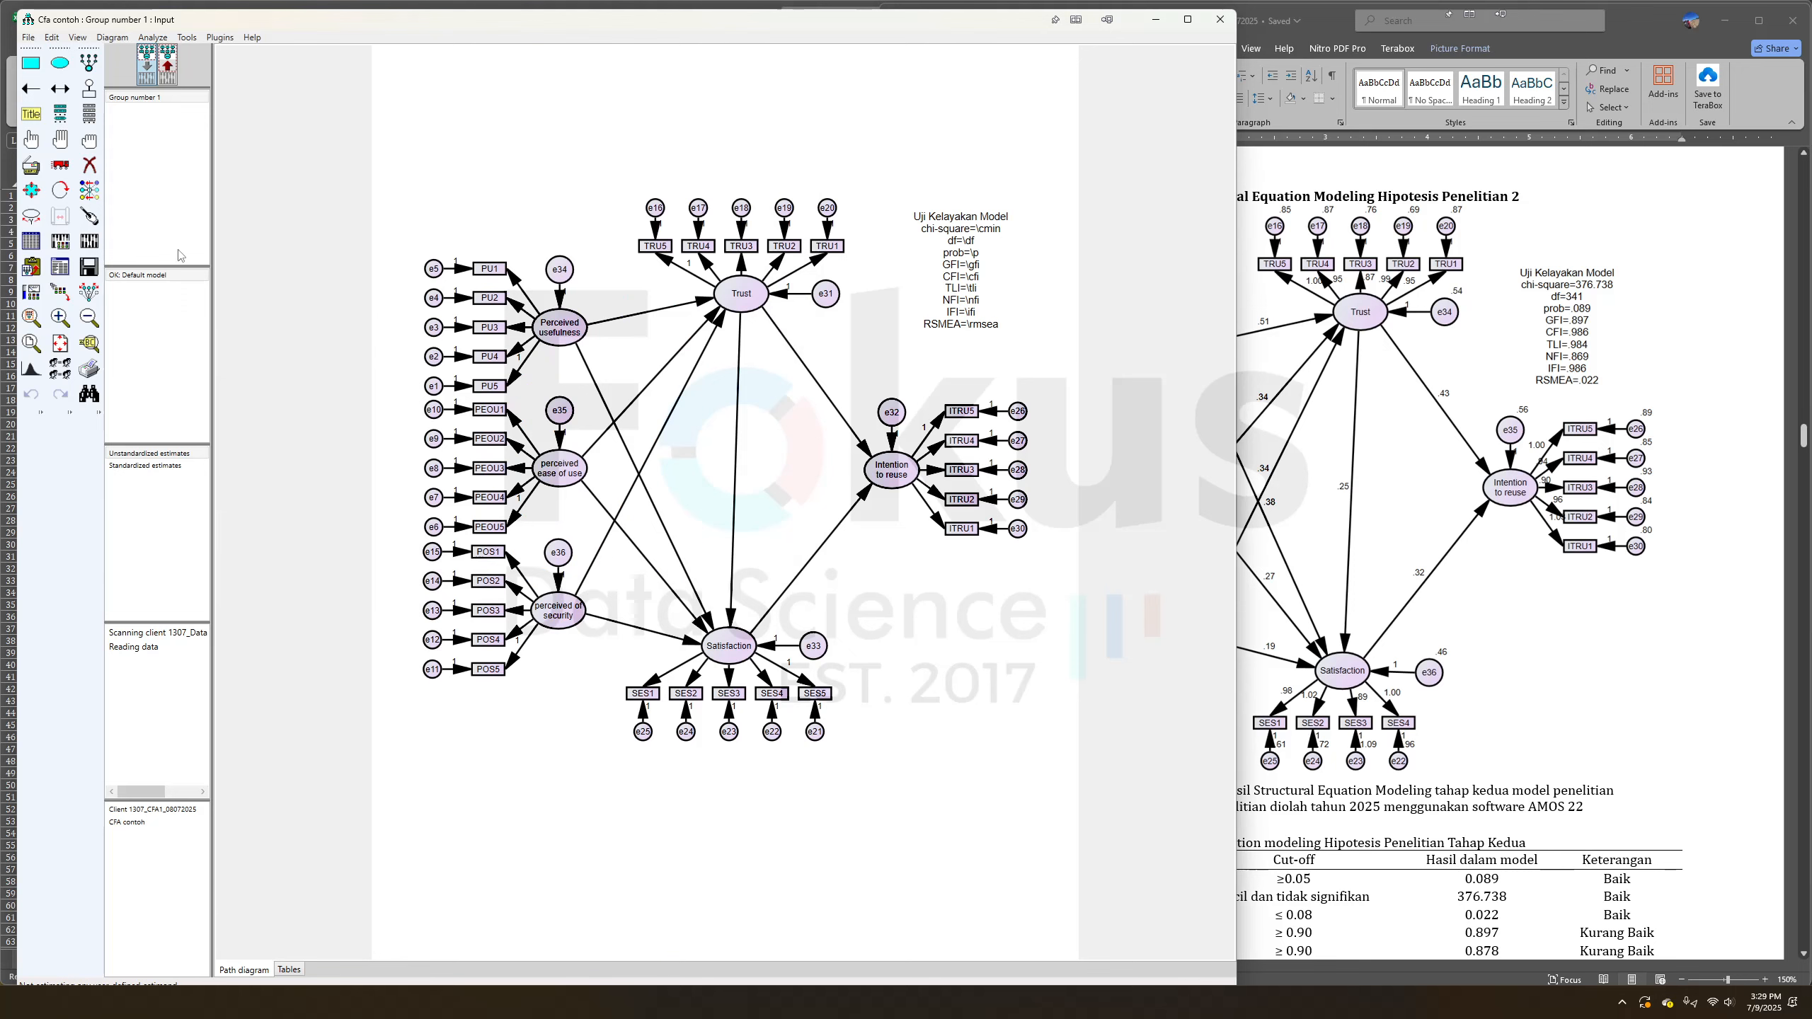
left_click(89, 165)
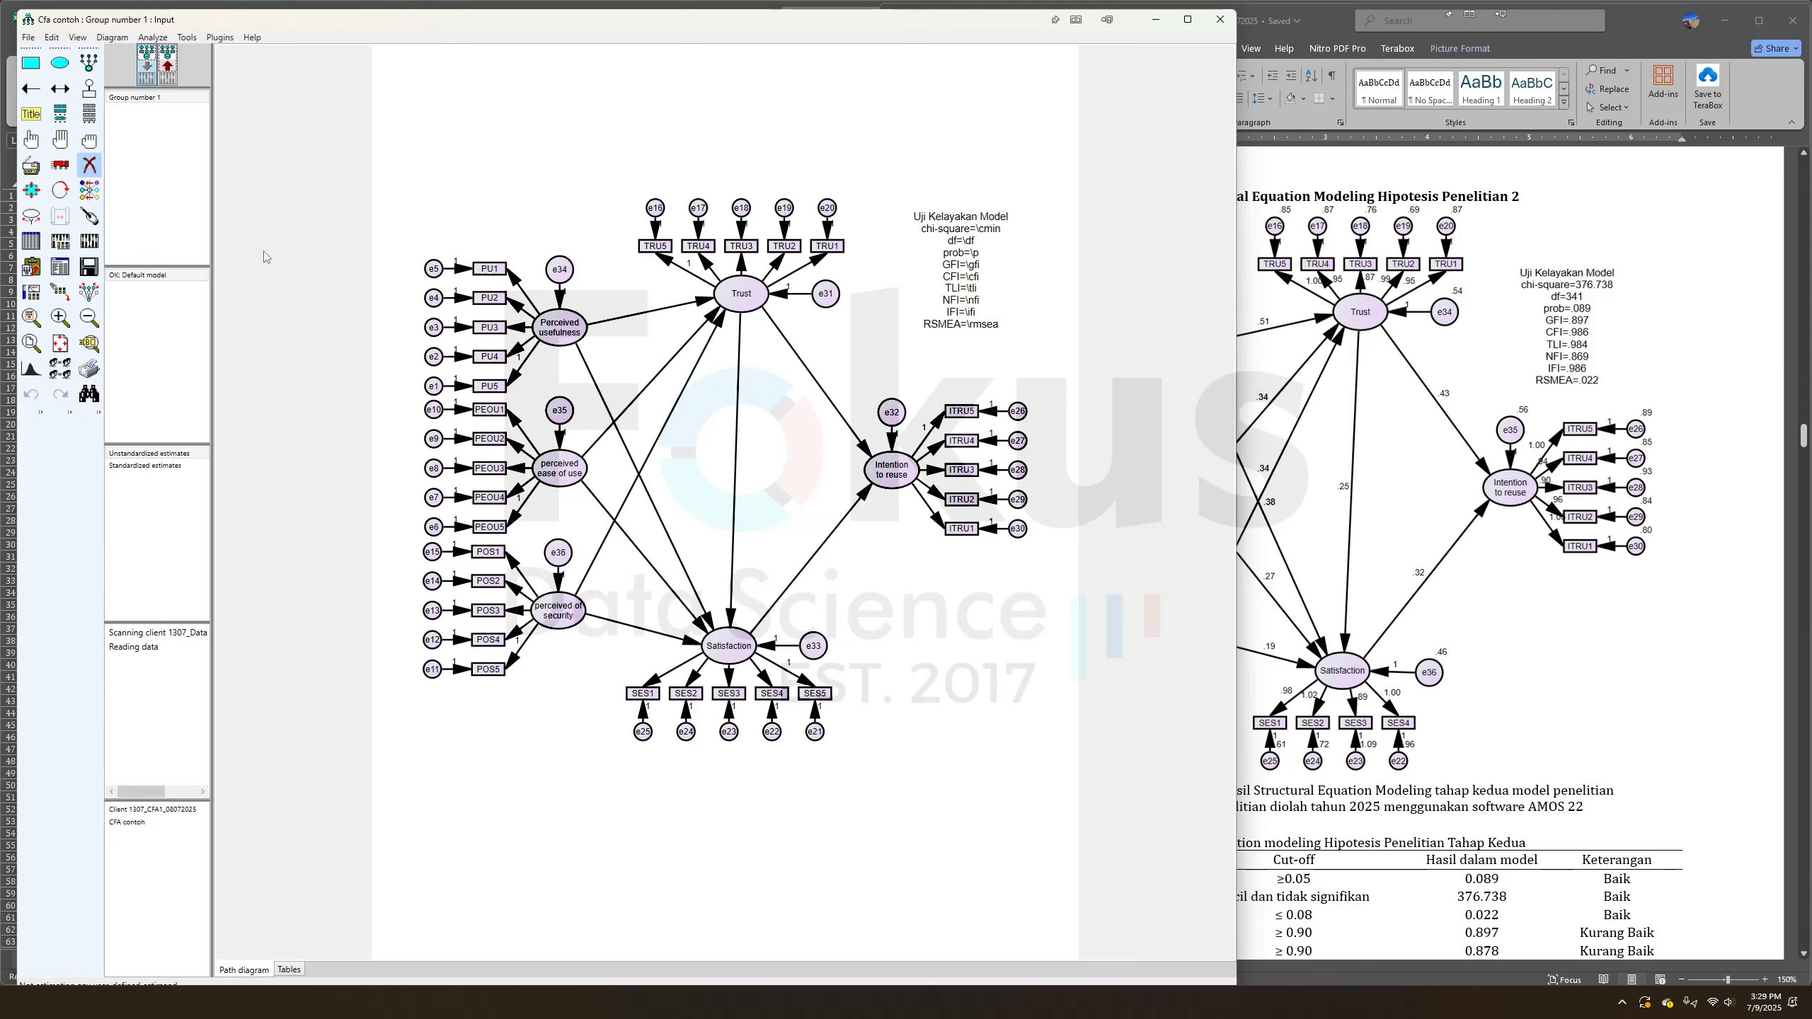
left_click(816, 731)
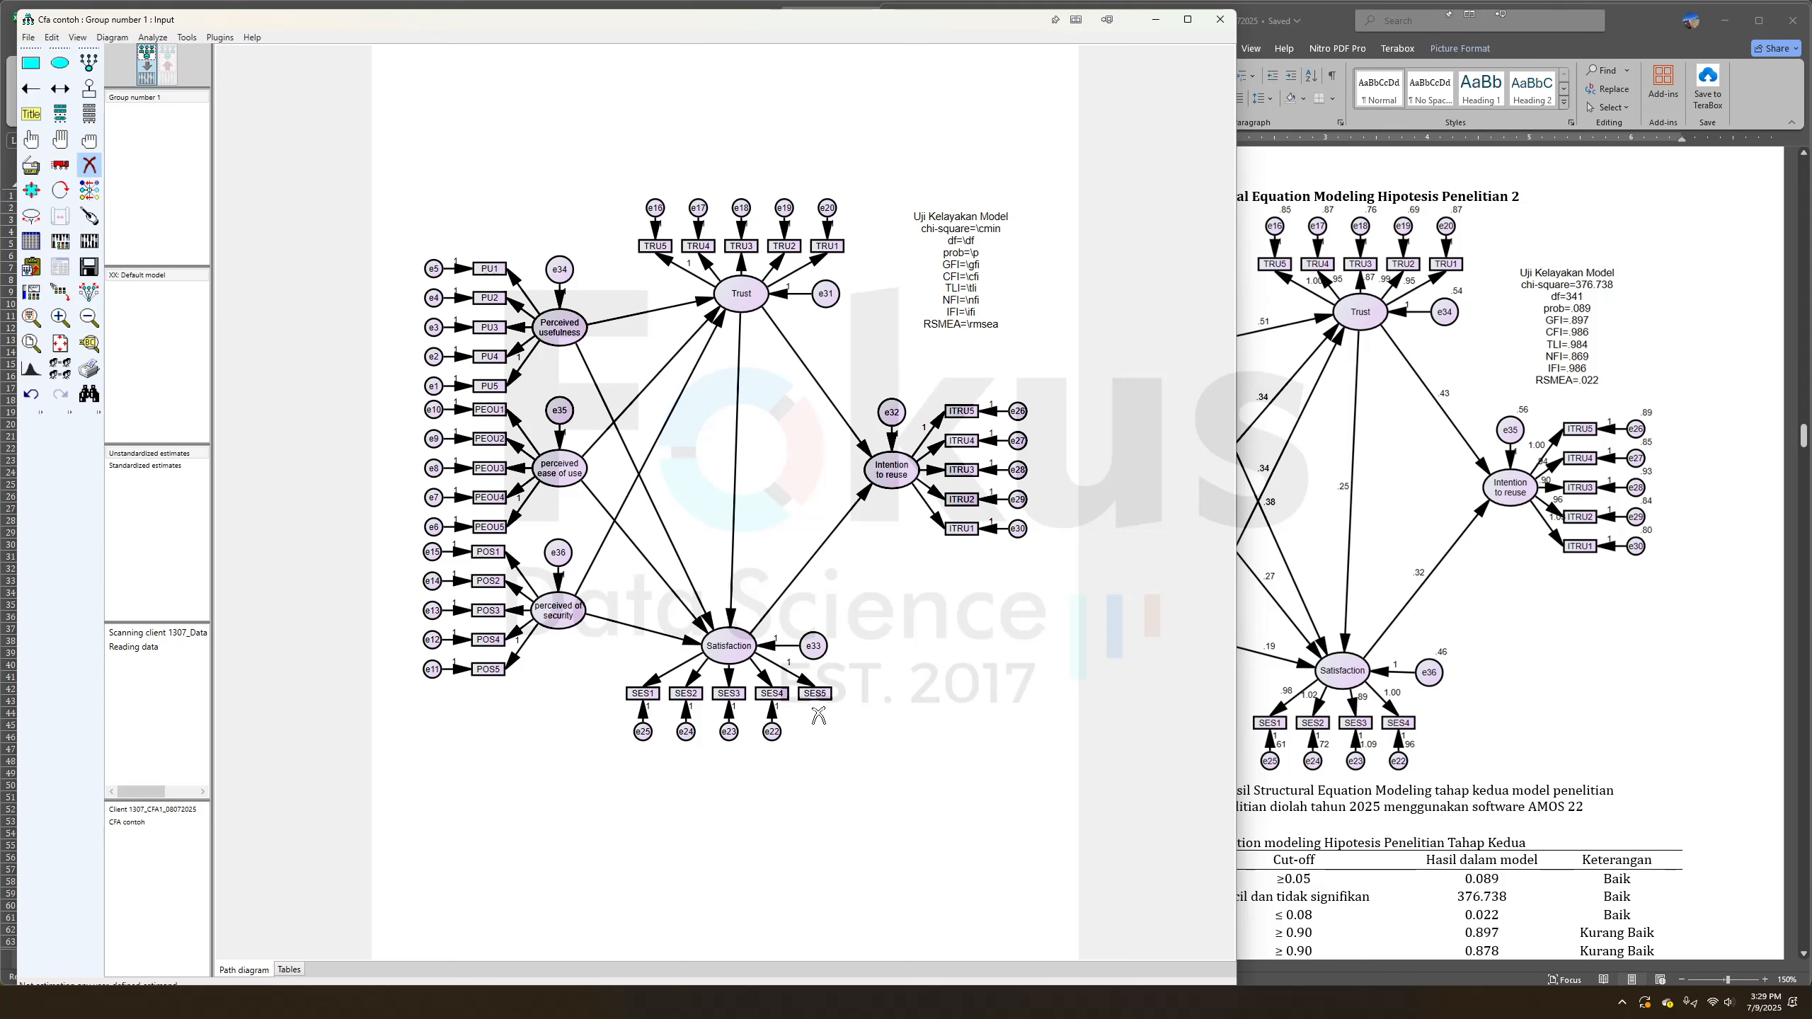
left_click(814, 693)
Fix the regression weight of the path from Satisfaction to SES4 at 1
left_click(30, 140)
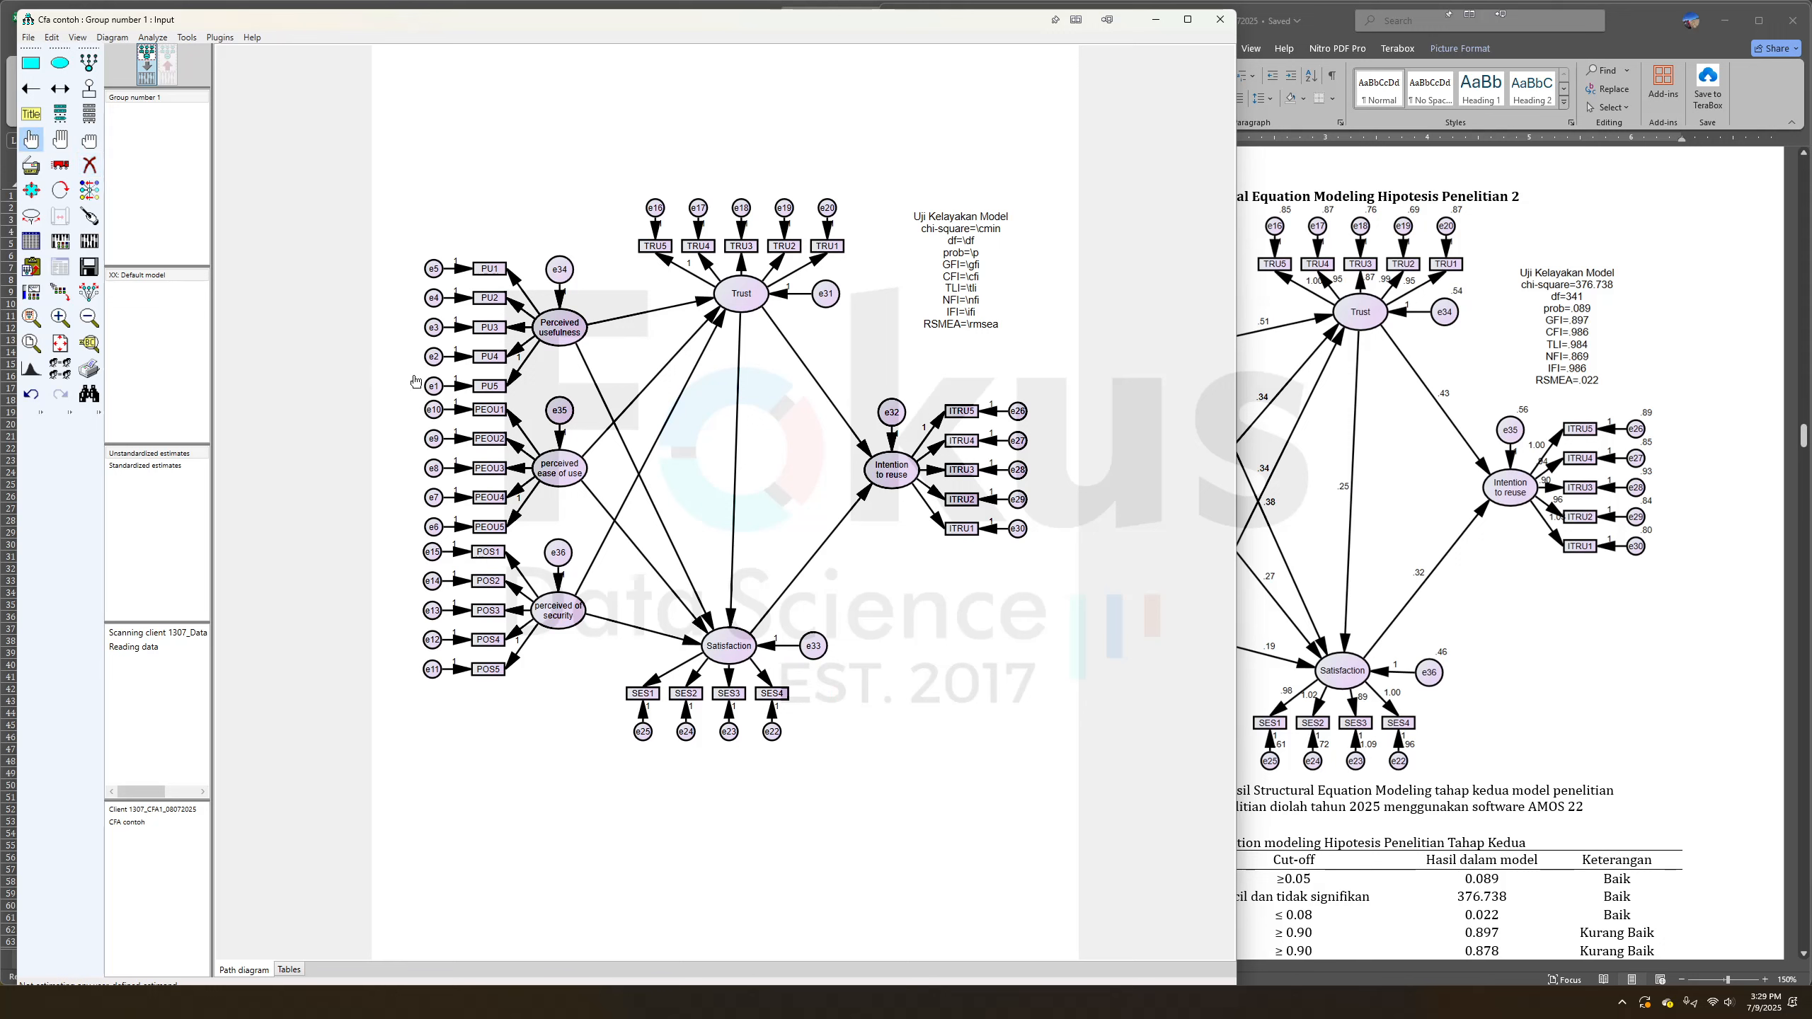
double_click(767, 685)
left_click(508, 404)
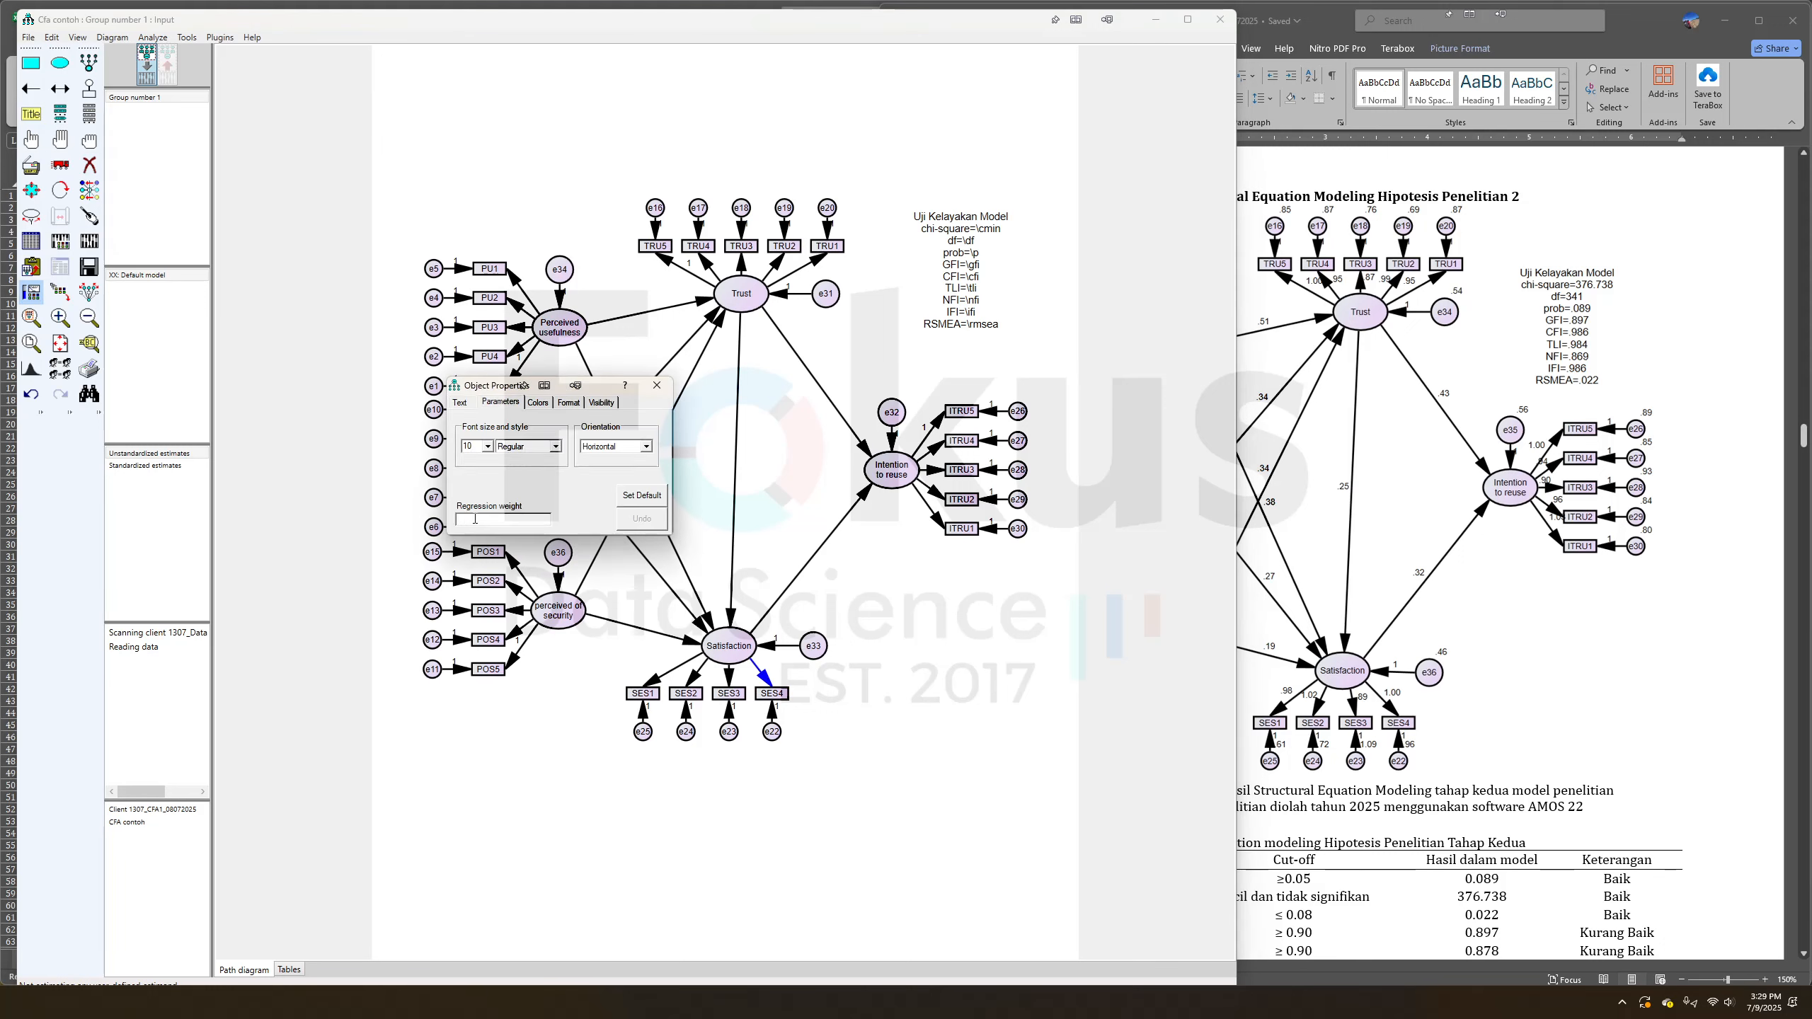
left_click(657, 386)
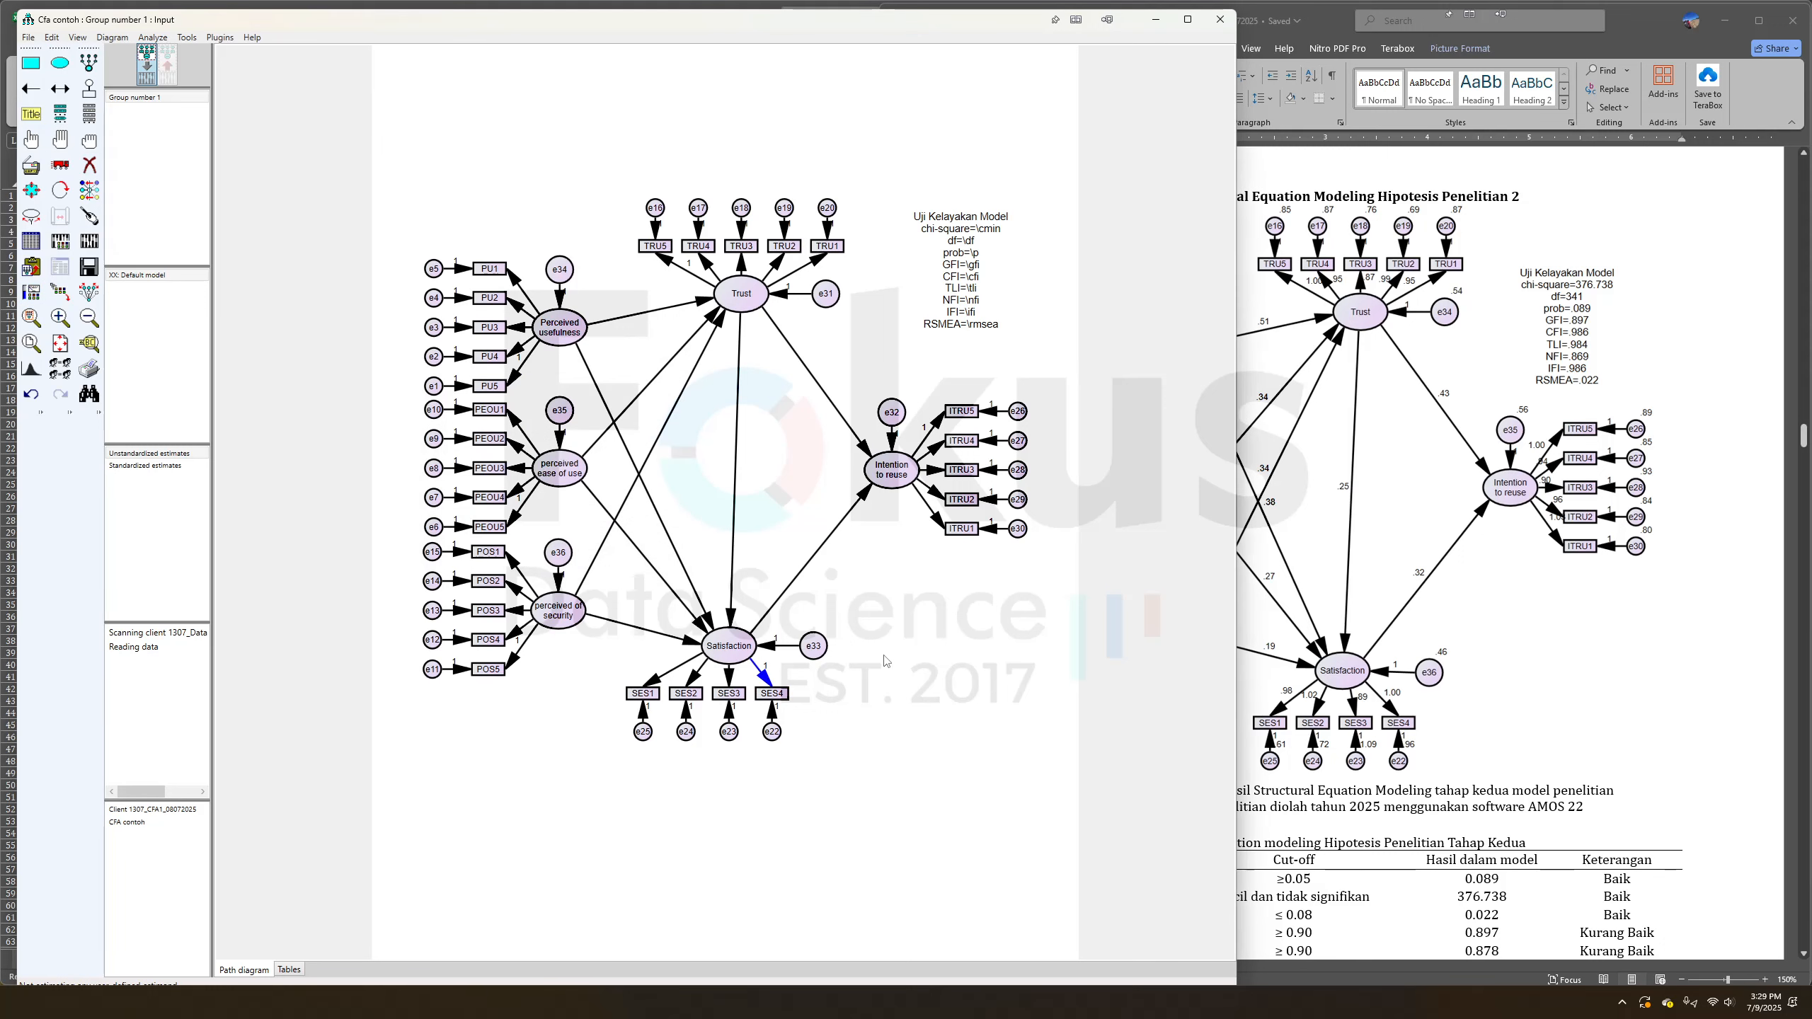
left_click(89, 140)
Check the second-stage figure in Word, then recalculate the Amos estimates and show them on the path diagram
key("alt+Tab")
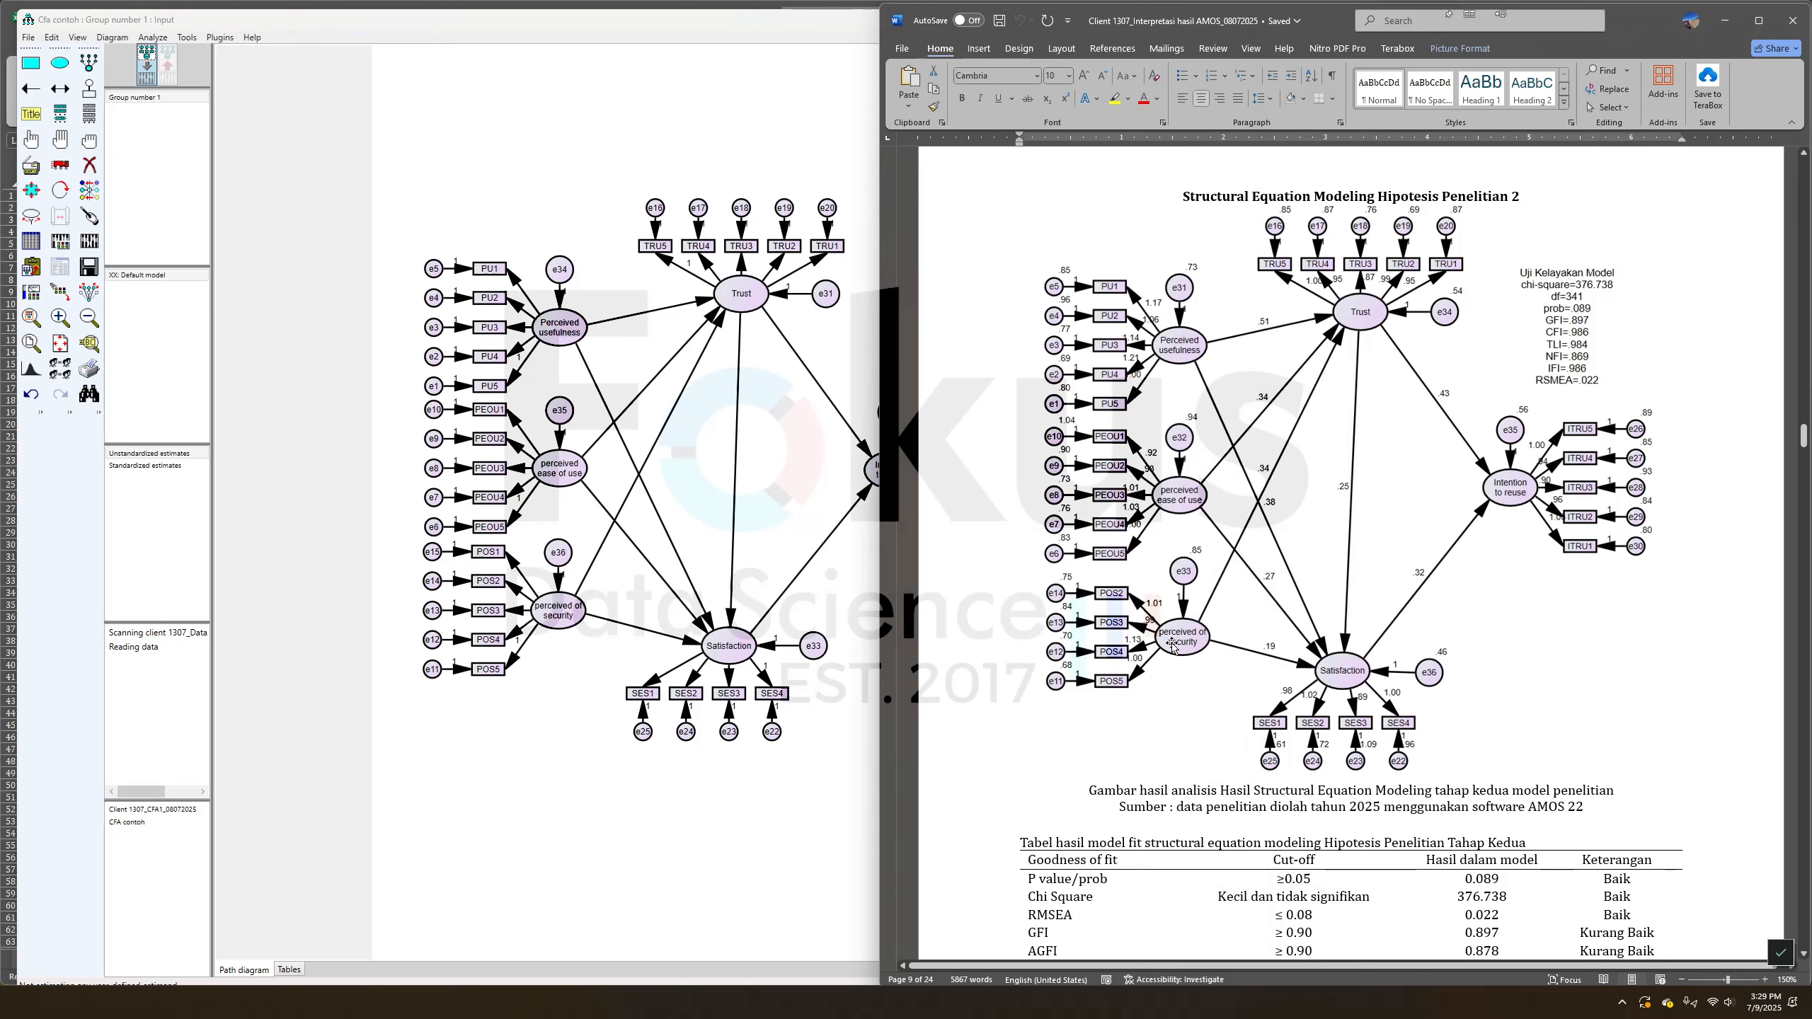
left_click(497, 556)
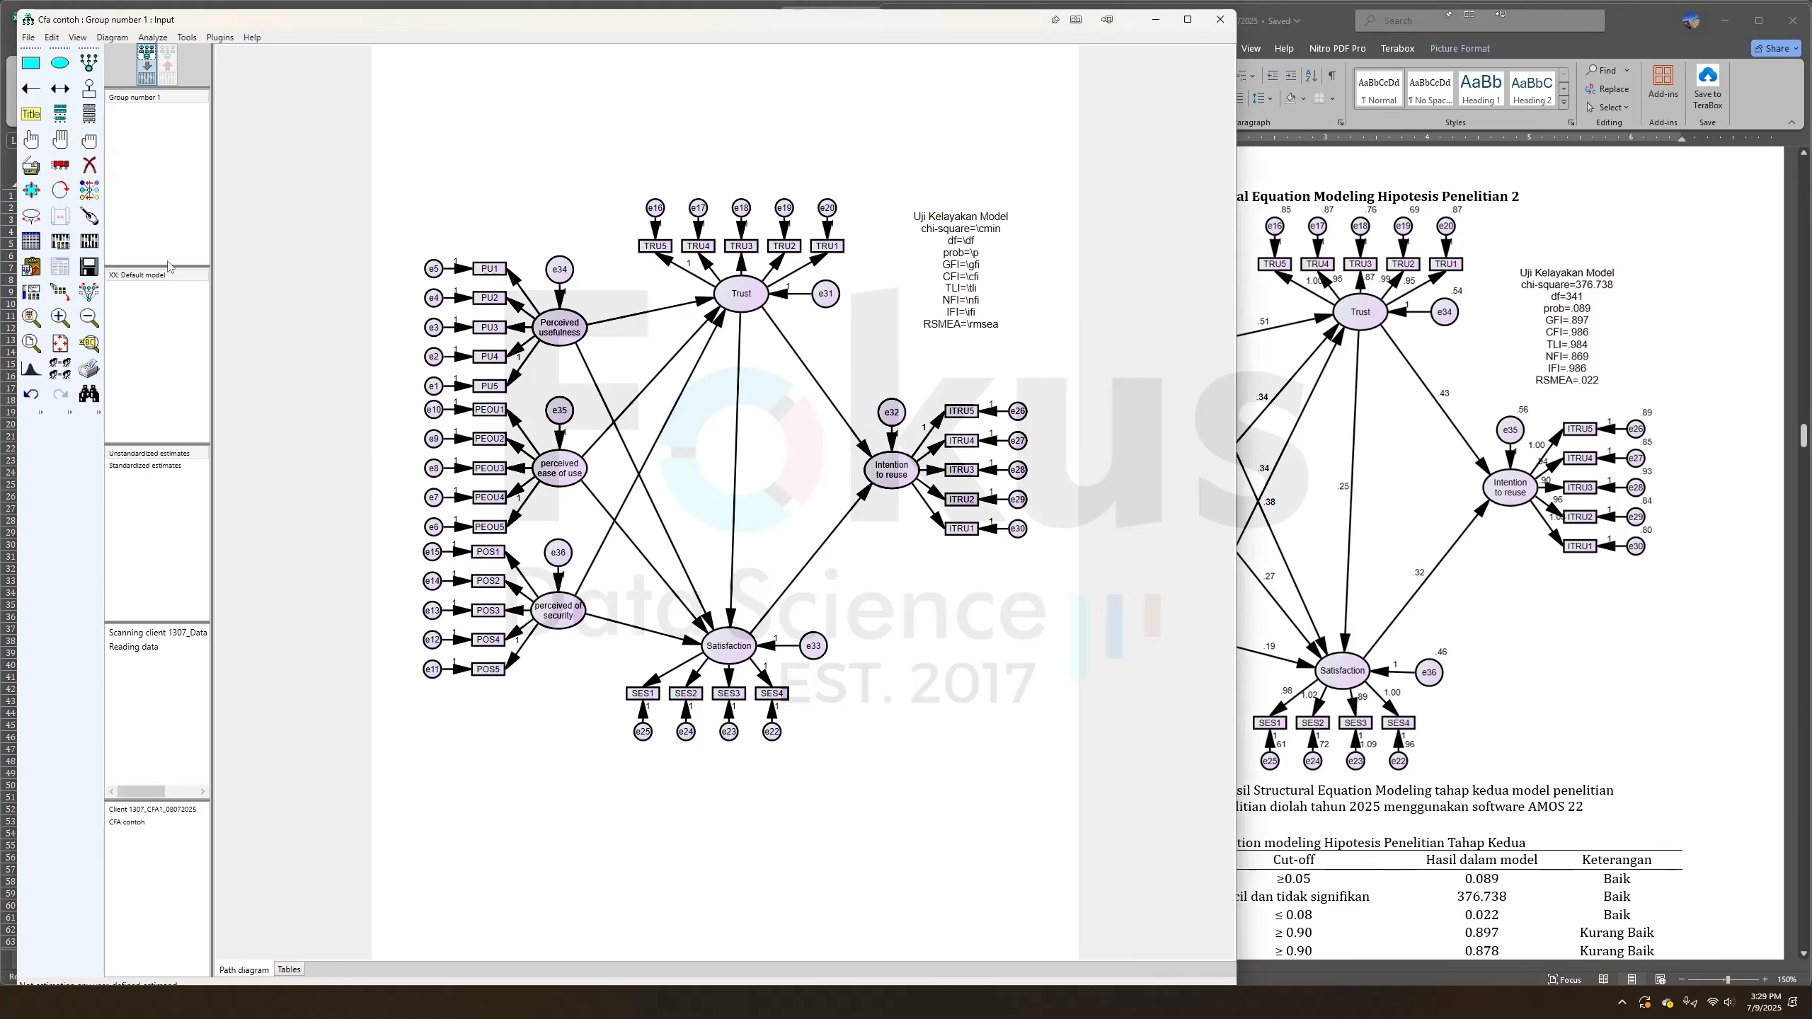
left_click(150, 71)
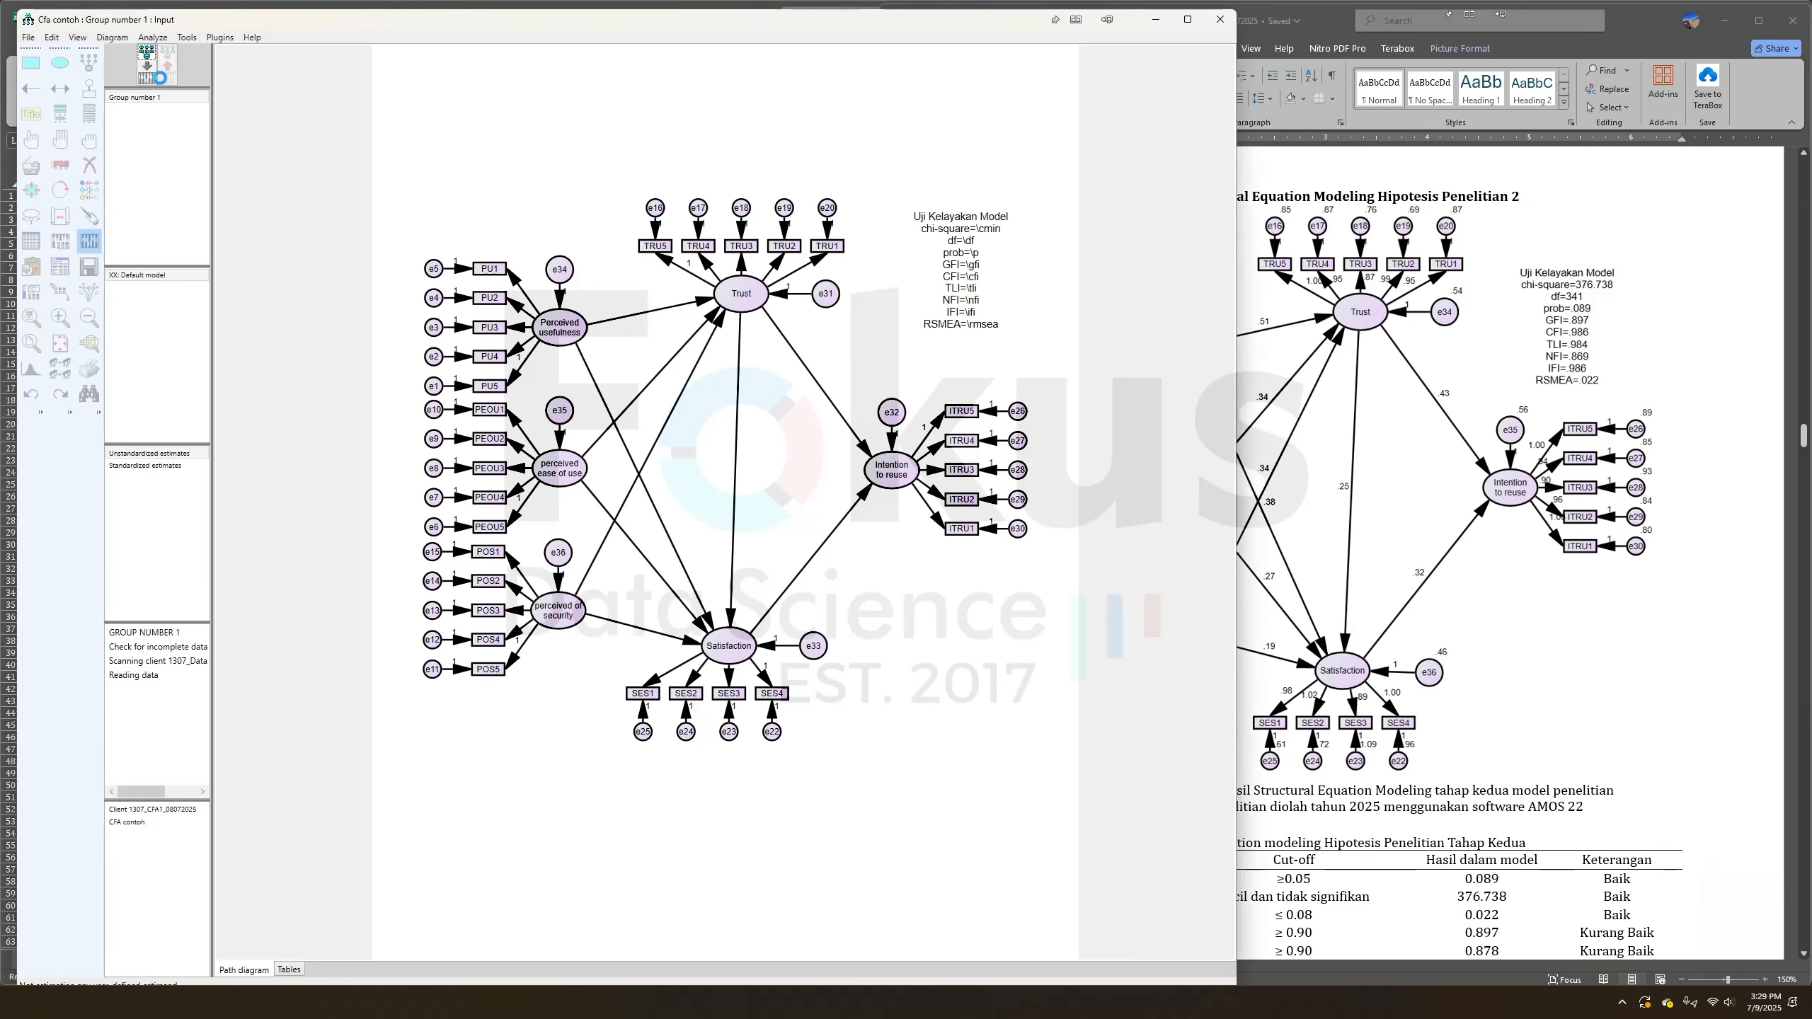
left_click(168, 68)
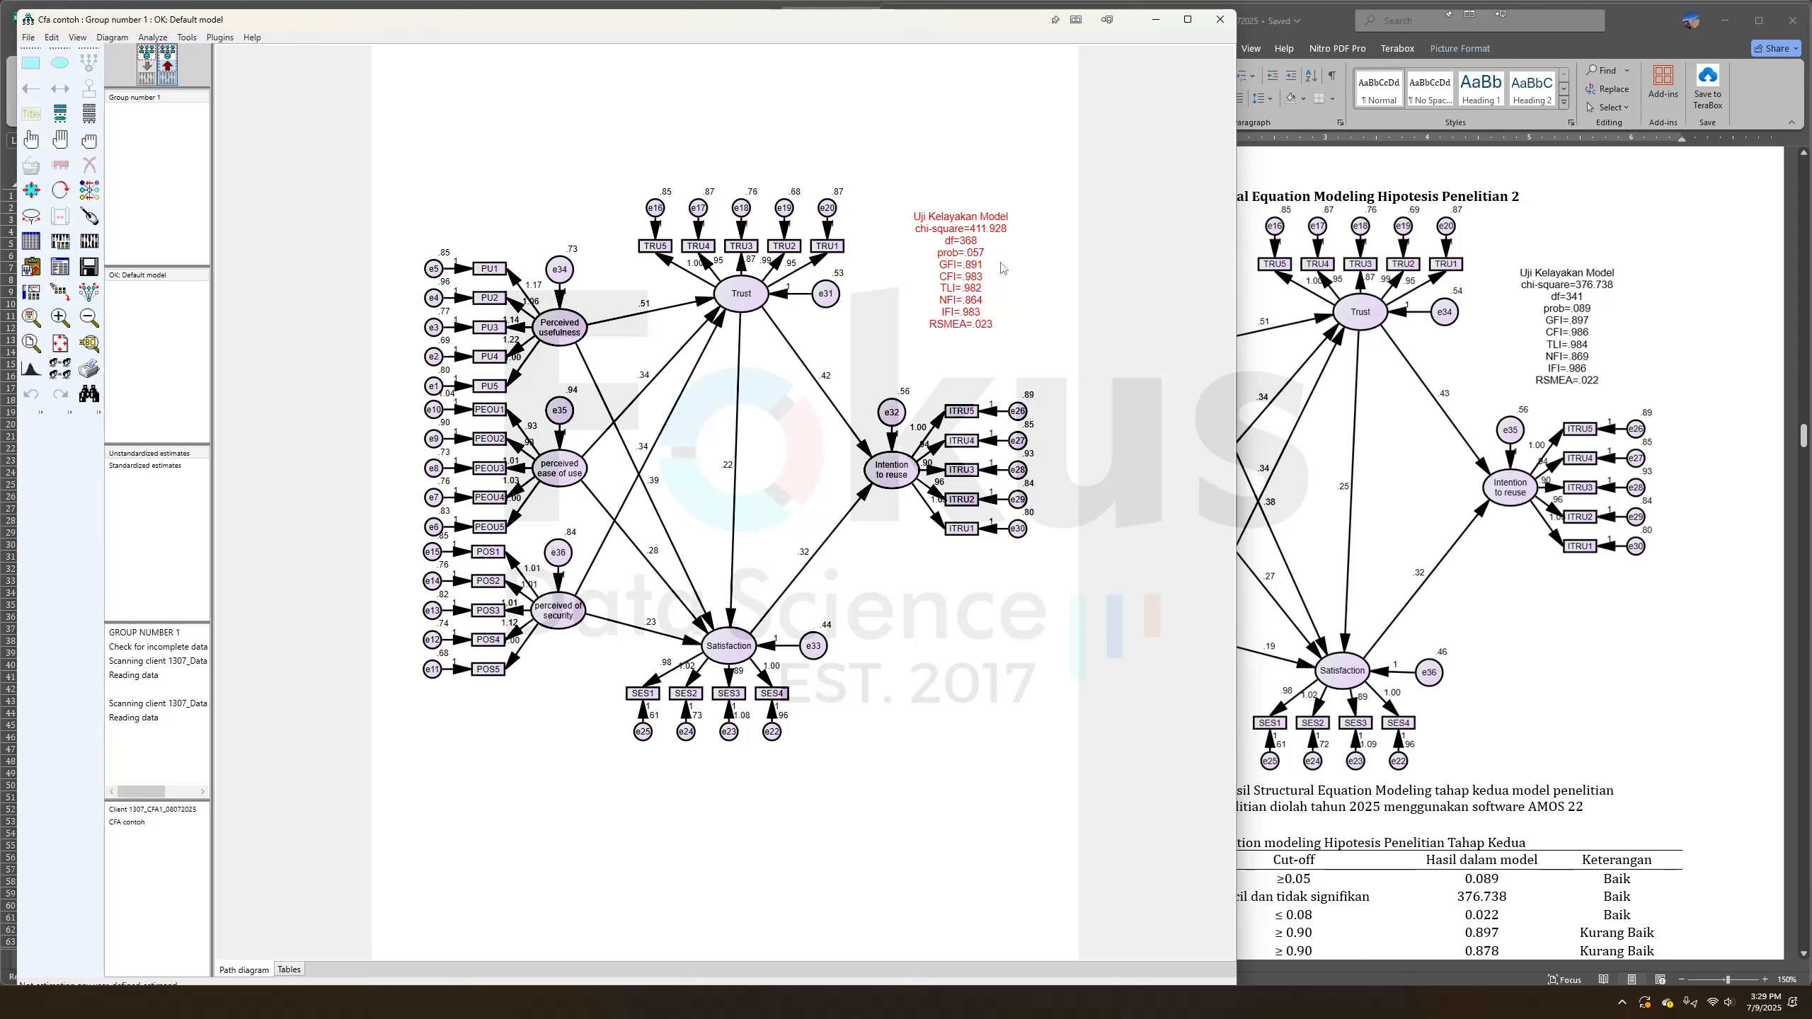
Examine the Estimates, Model Fit and Assessment of normality results in the Amos text output
left_click(60, 269)
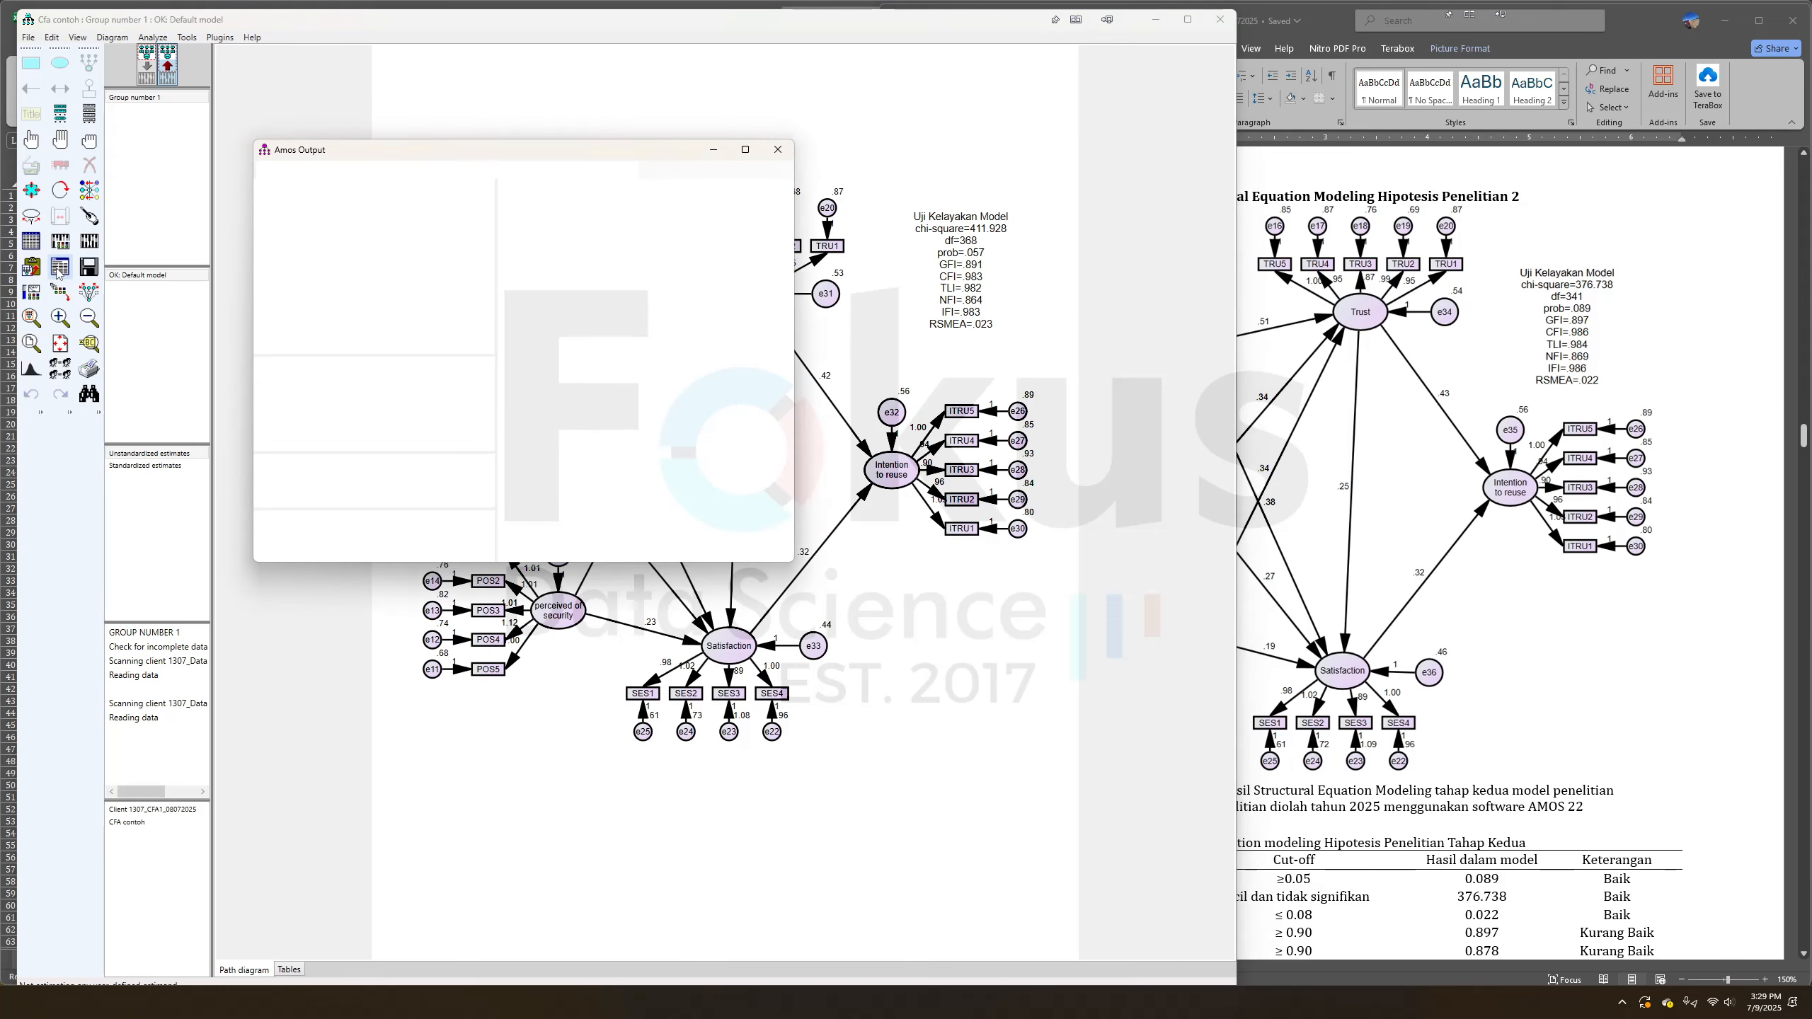
left_click(293, 286)
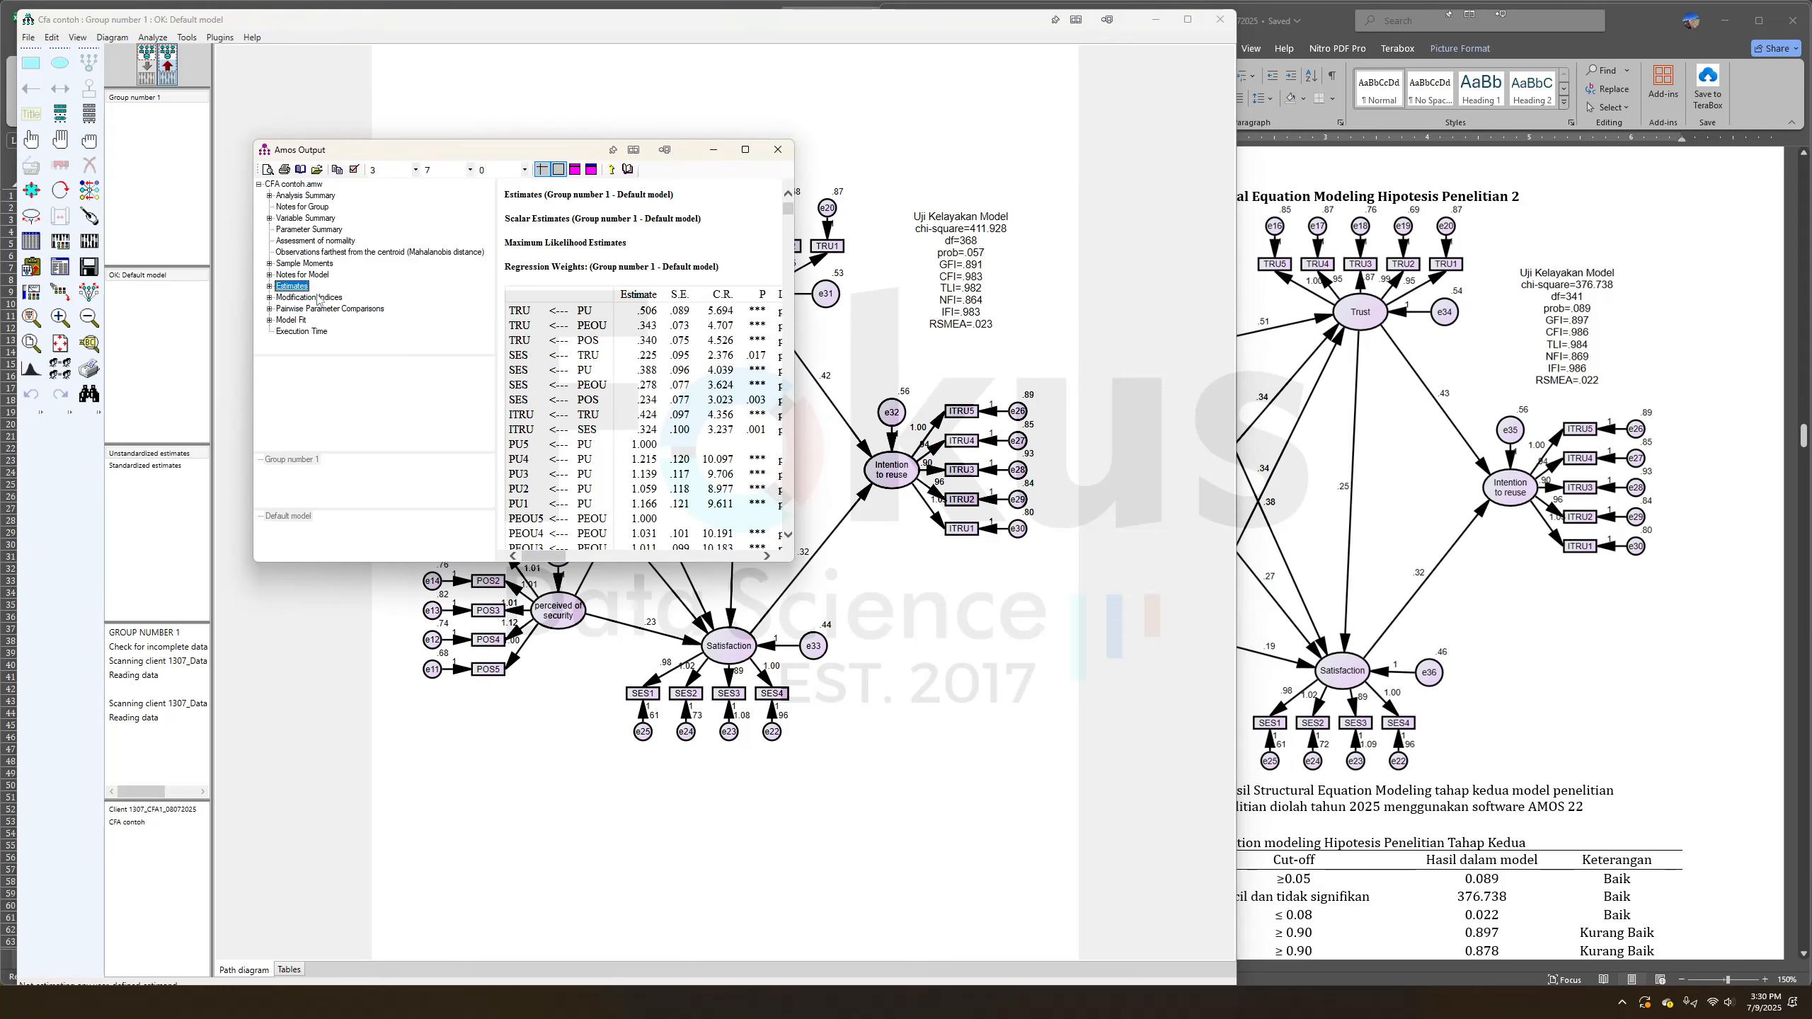
left_click(293, 321)
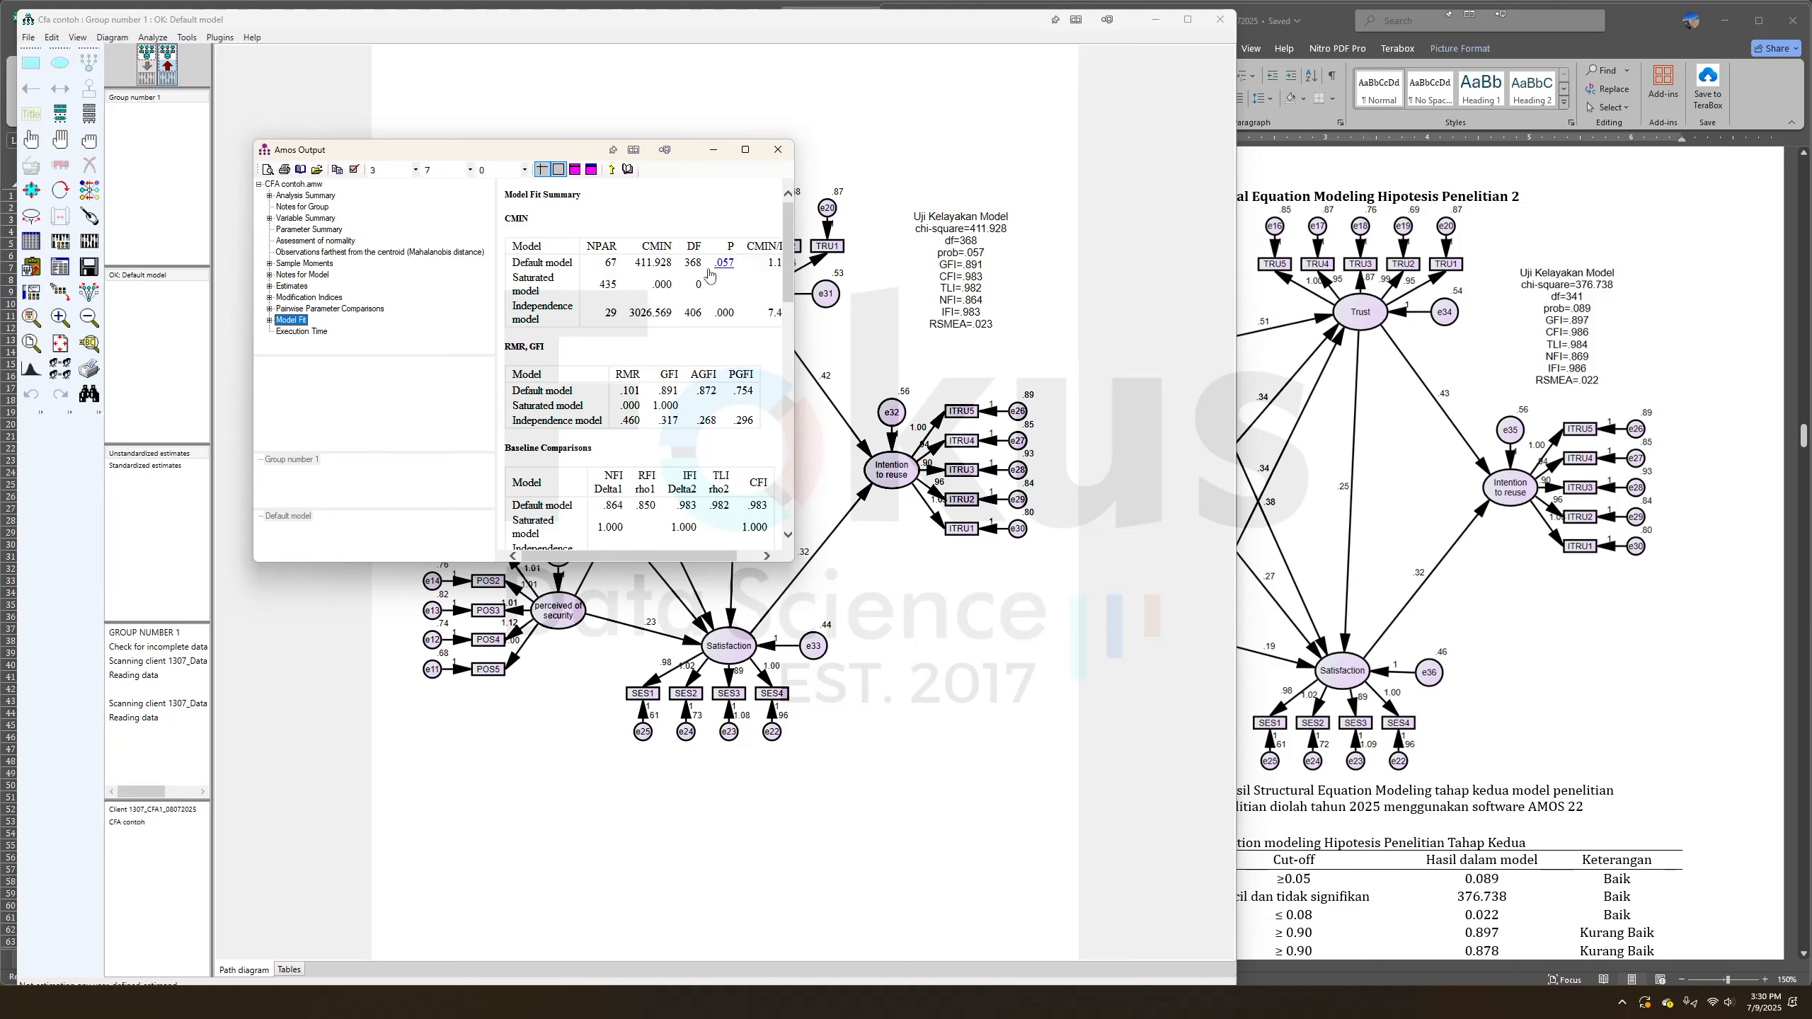
left_click(341, 242)
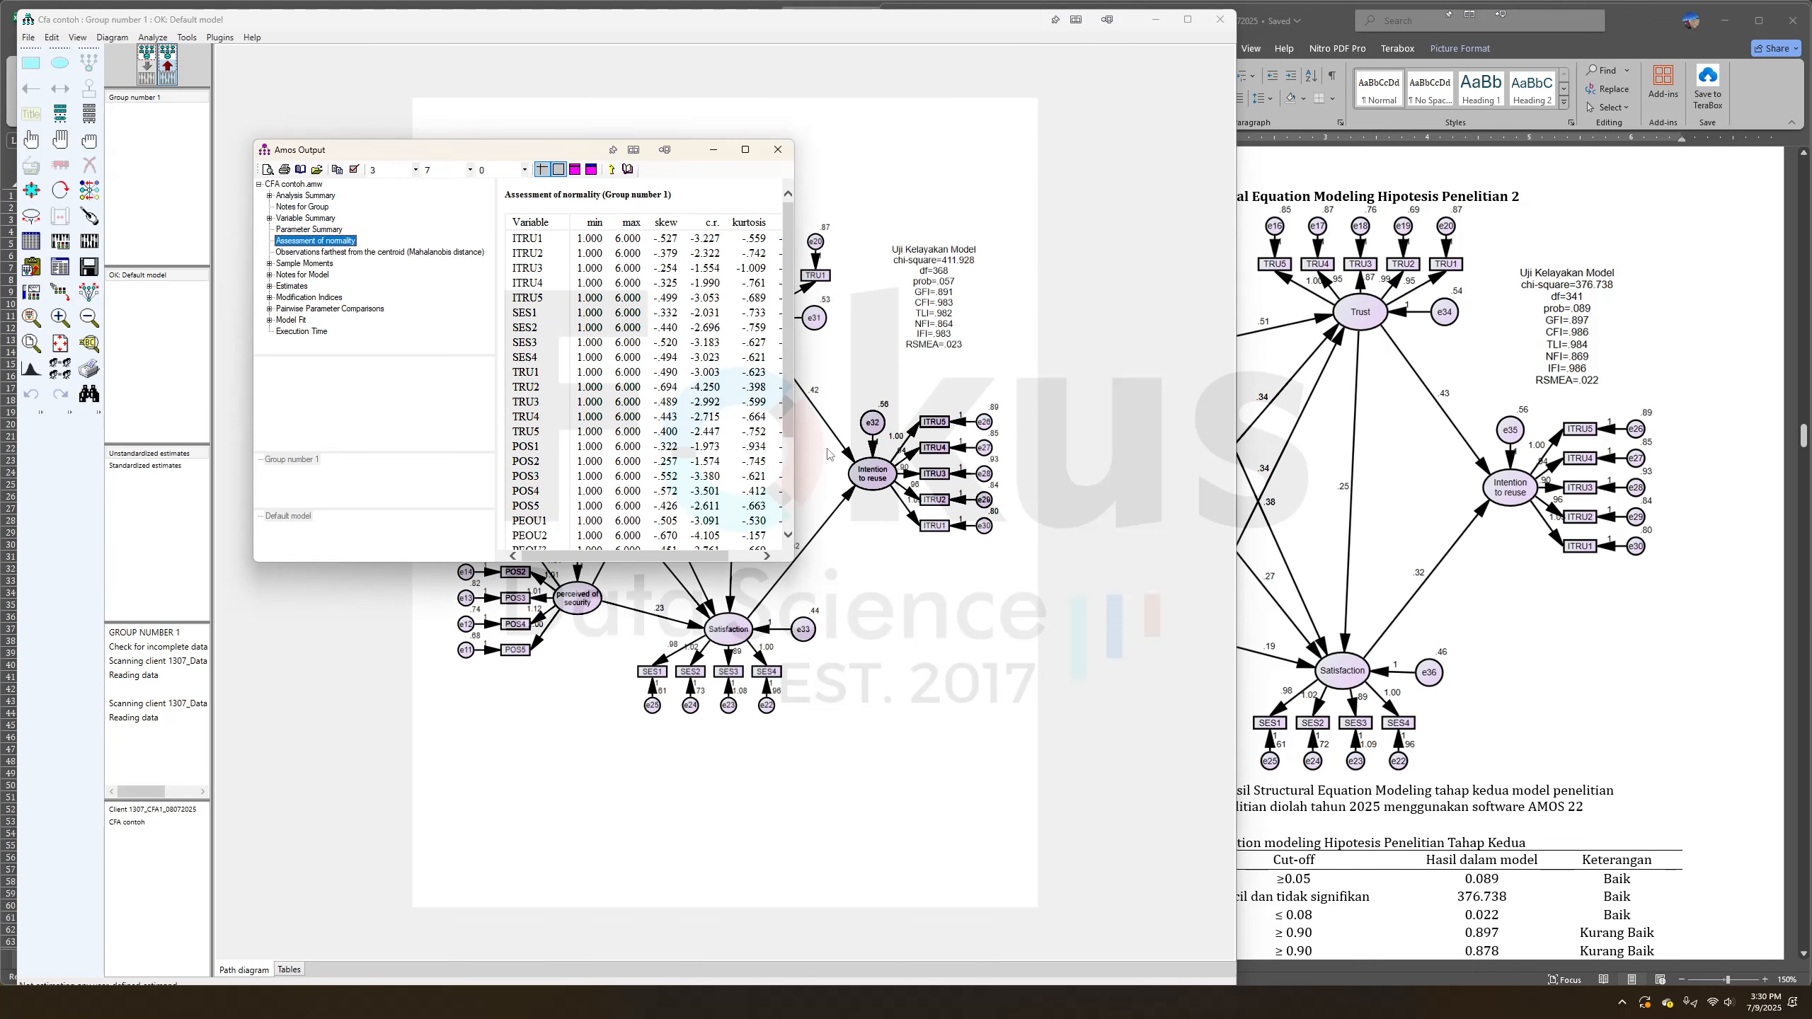
scroll(739, 463, "down", 3)
scroll(709, 442, "right", 2)
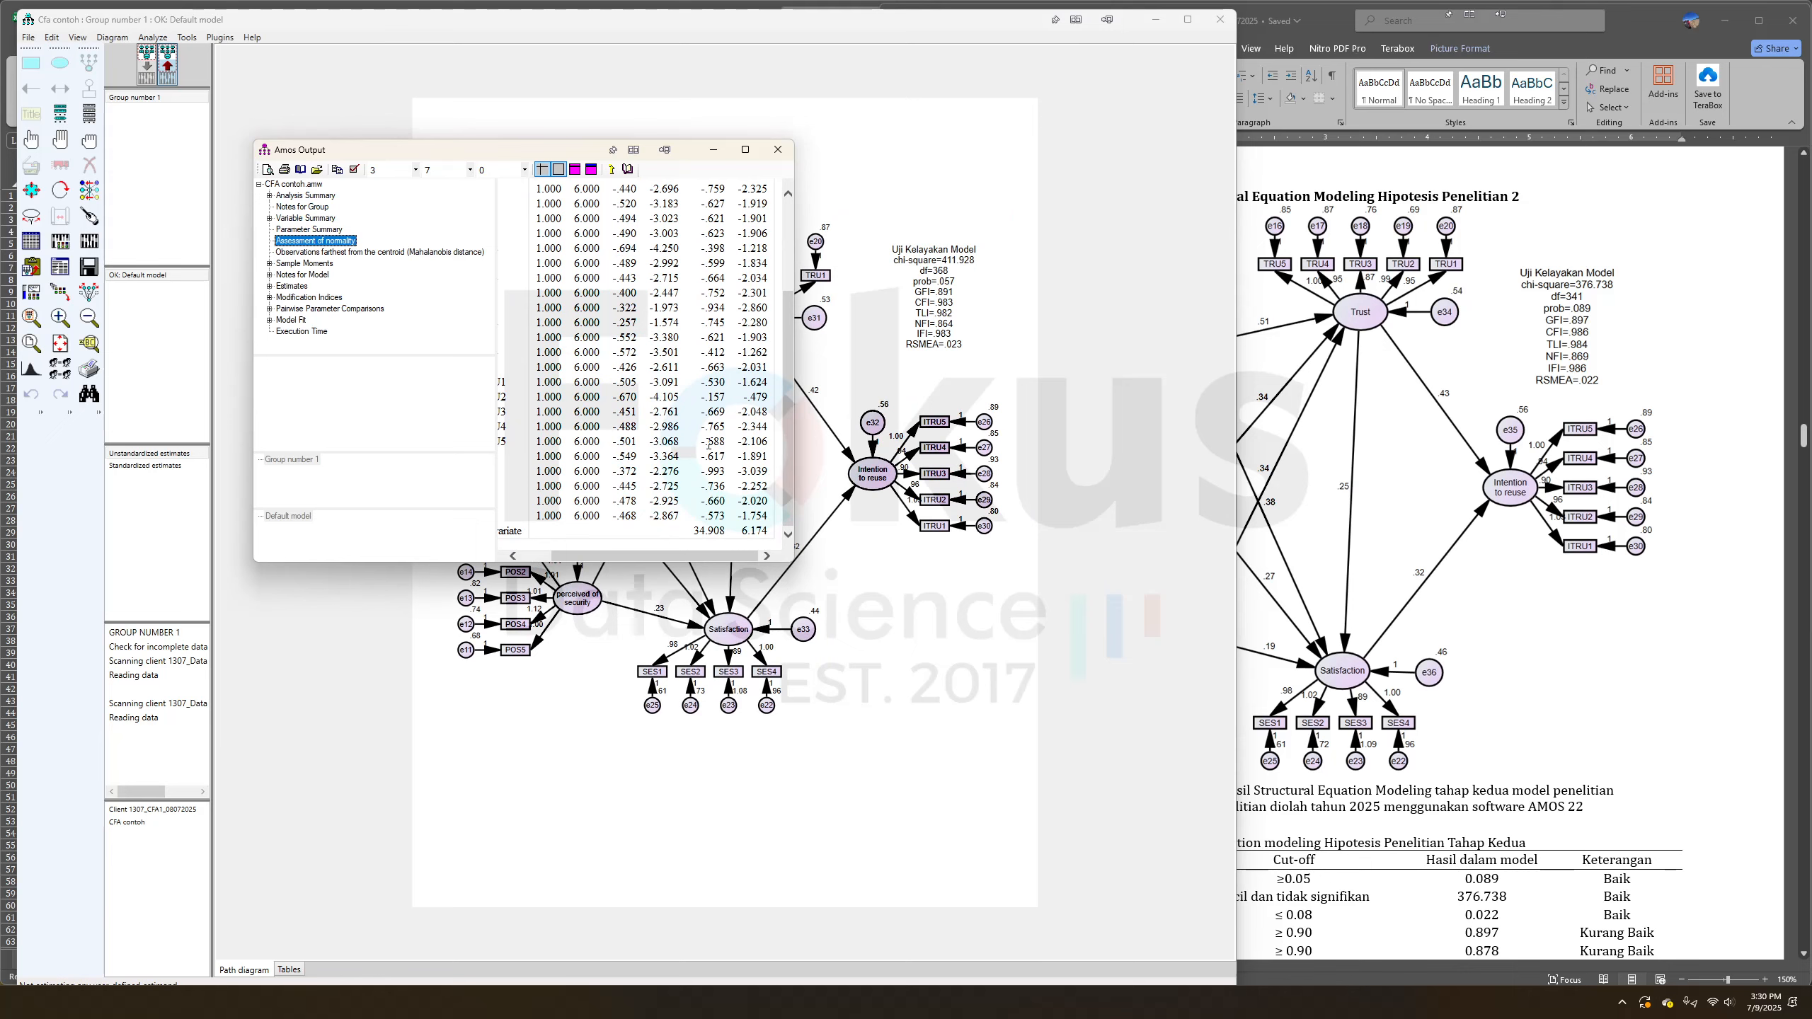
left_click(298, 286)
left_click(986, 614)
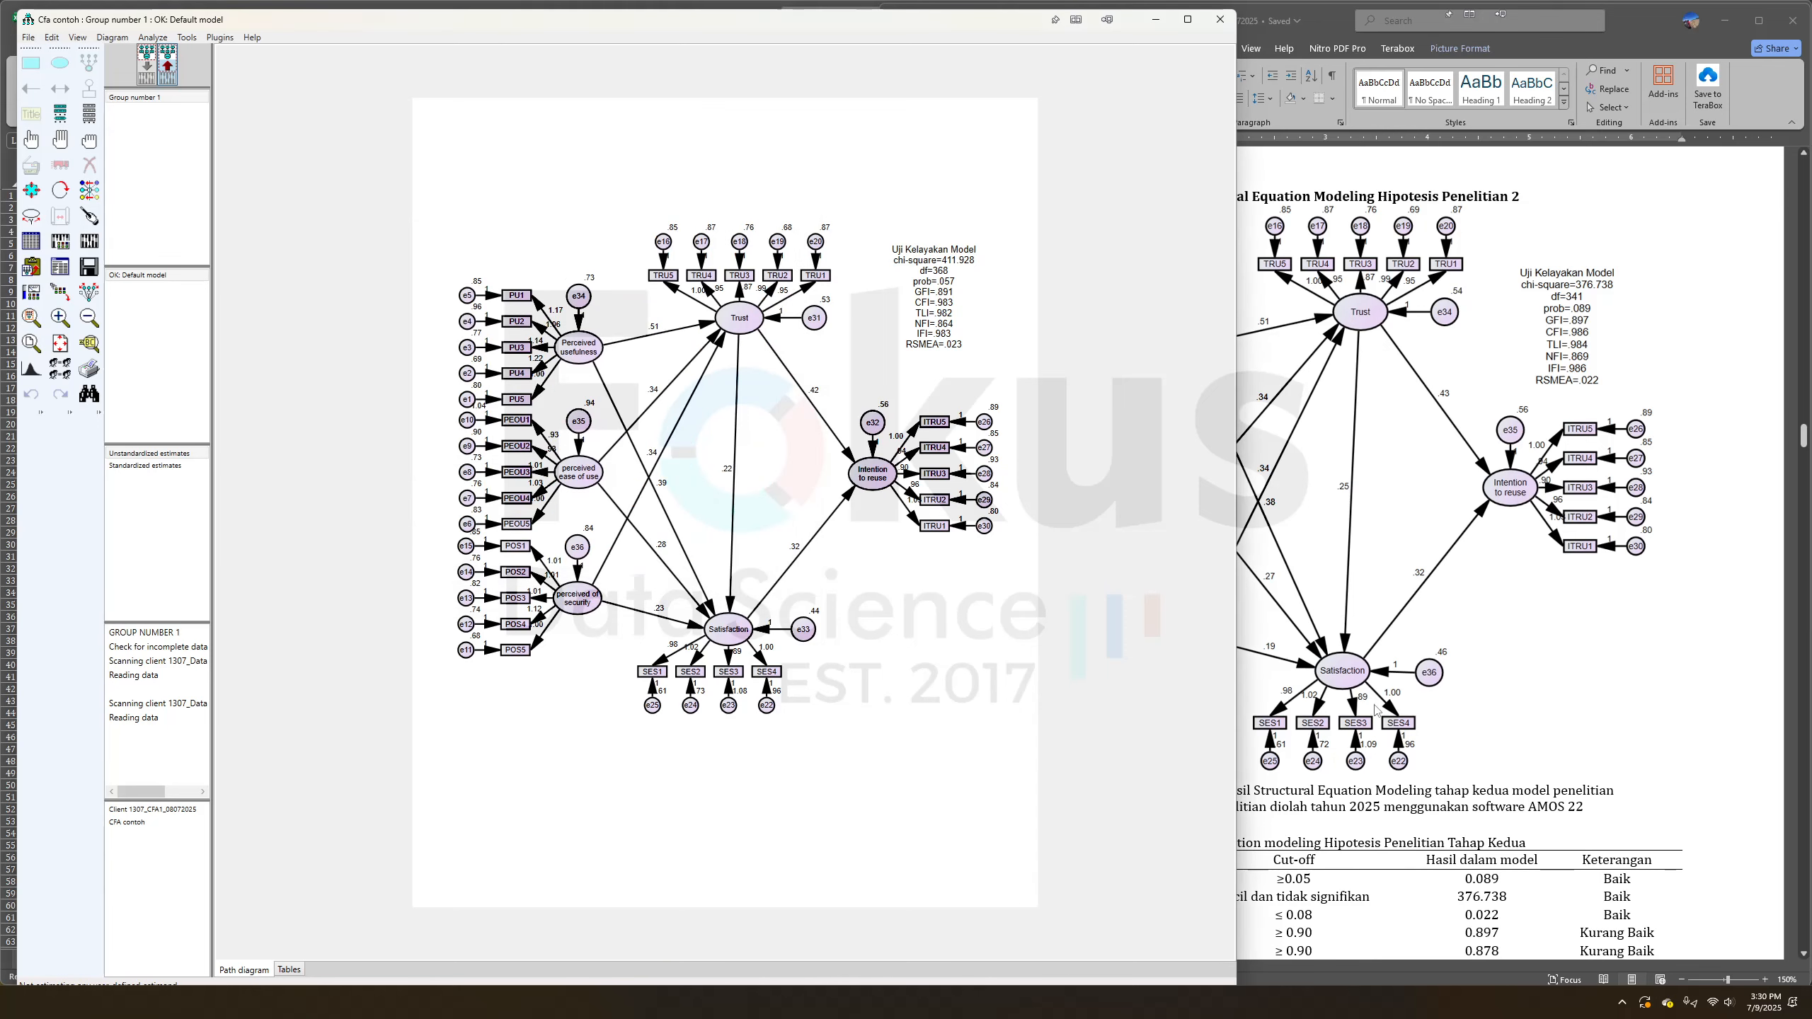
Examine the recalculated model's covariance modification indices alongside the Hipotesis Penelitian 2 figure in the Word report
left_click(1527, 717)
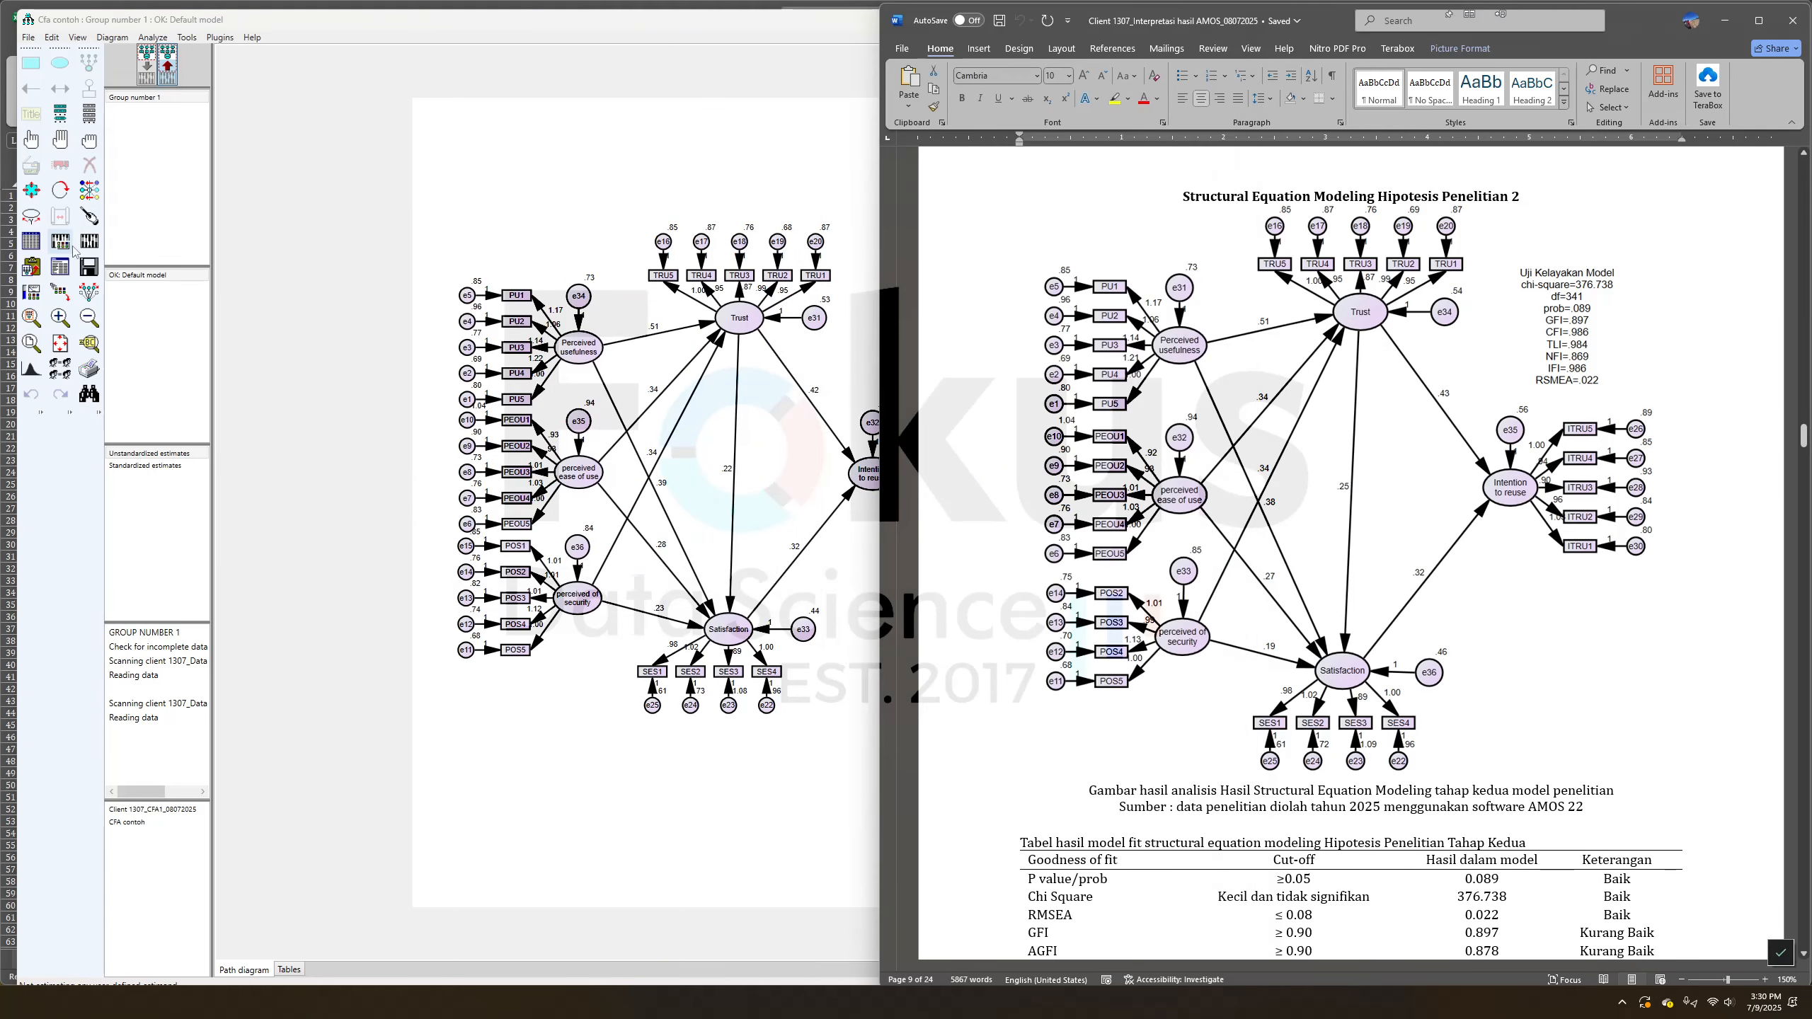
left_click(60, 266)
left_click(284, 287)
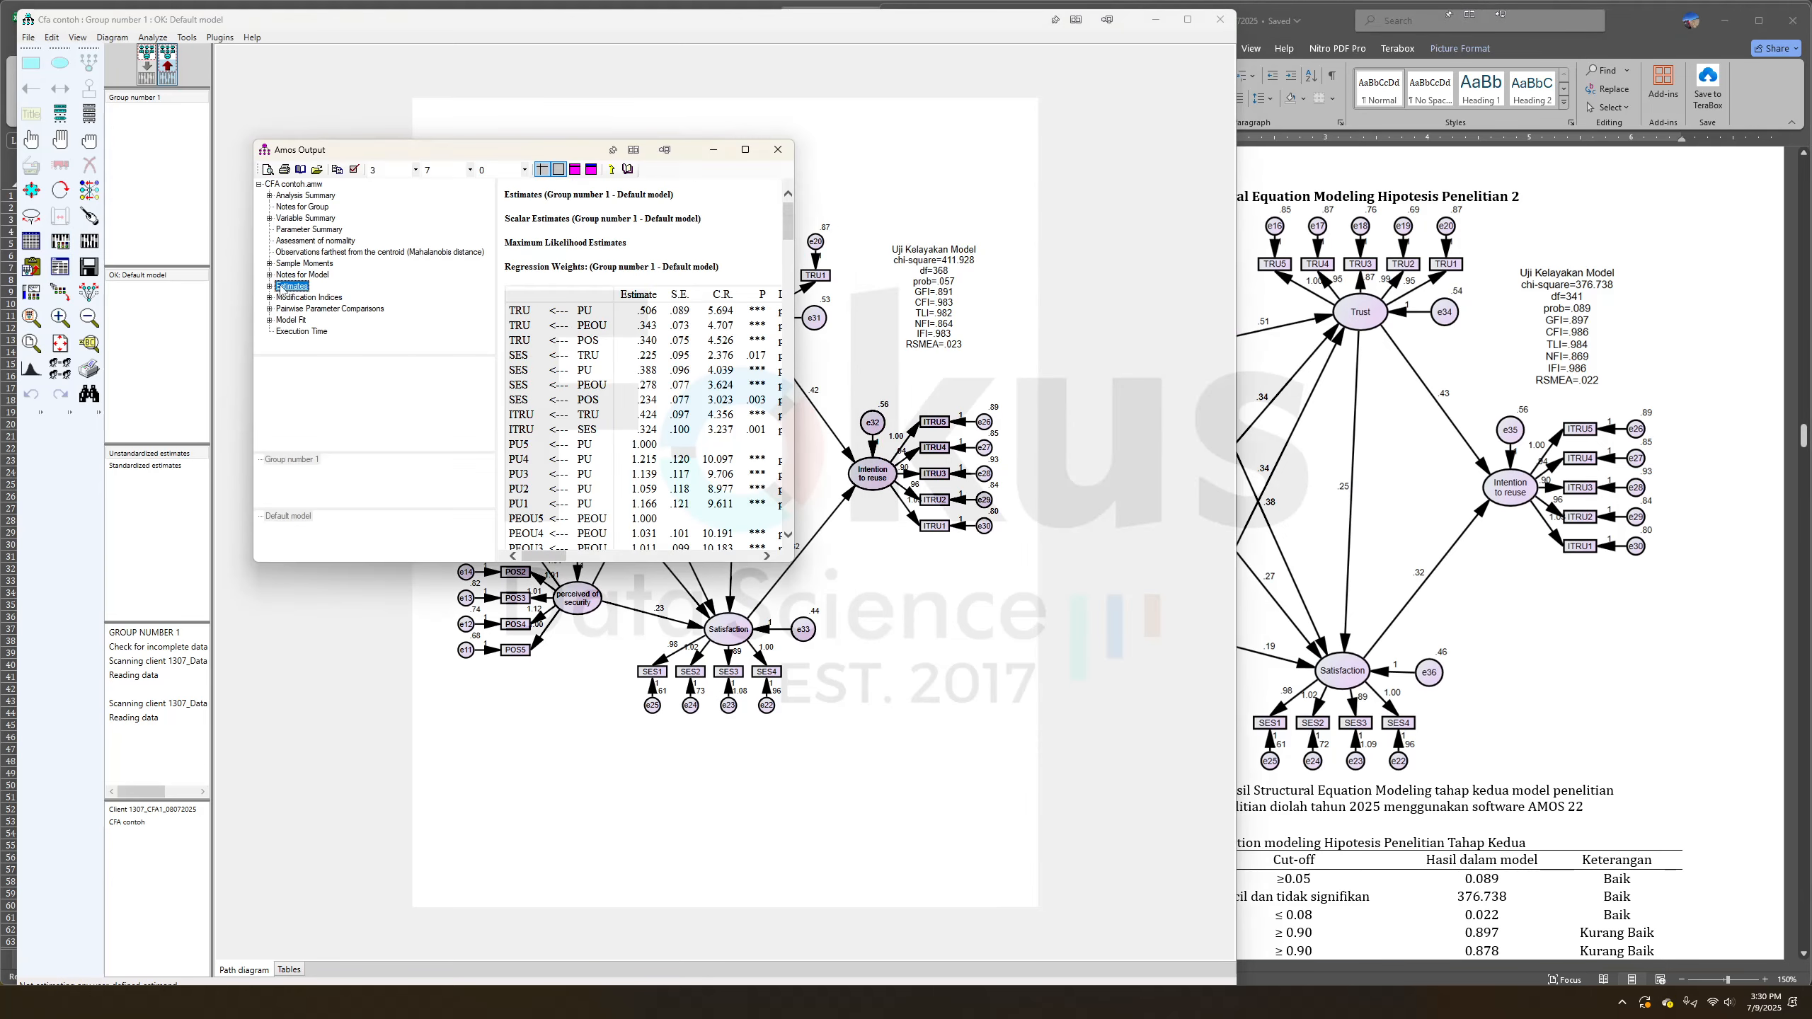
left_click(309, 296)
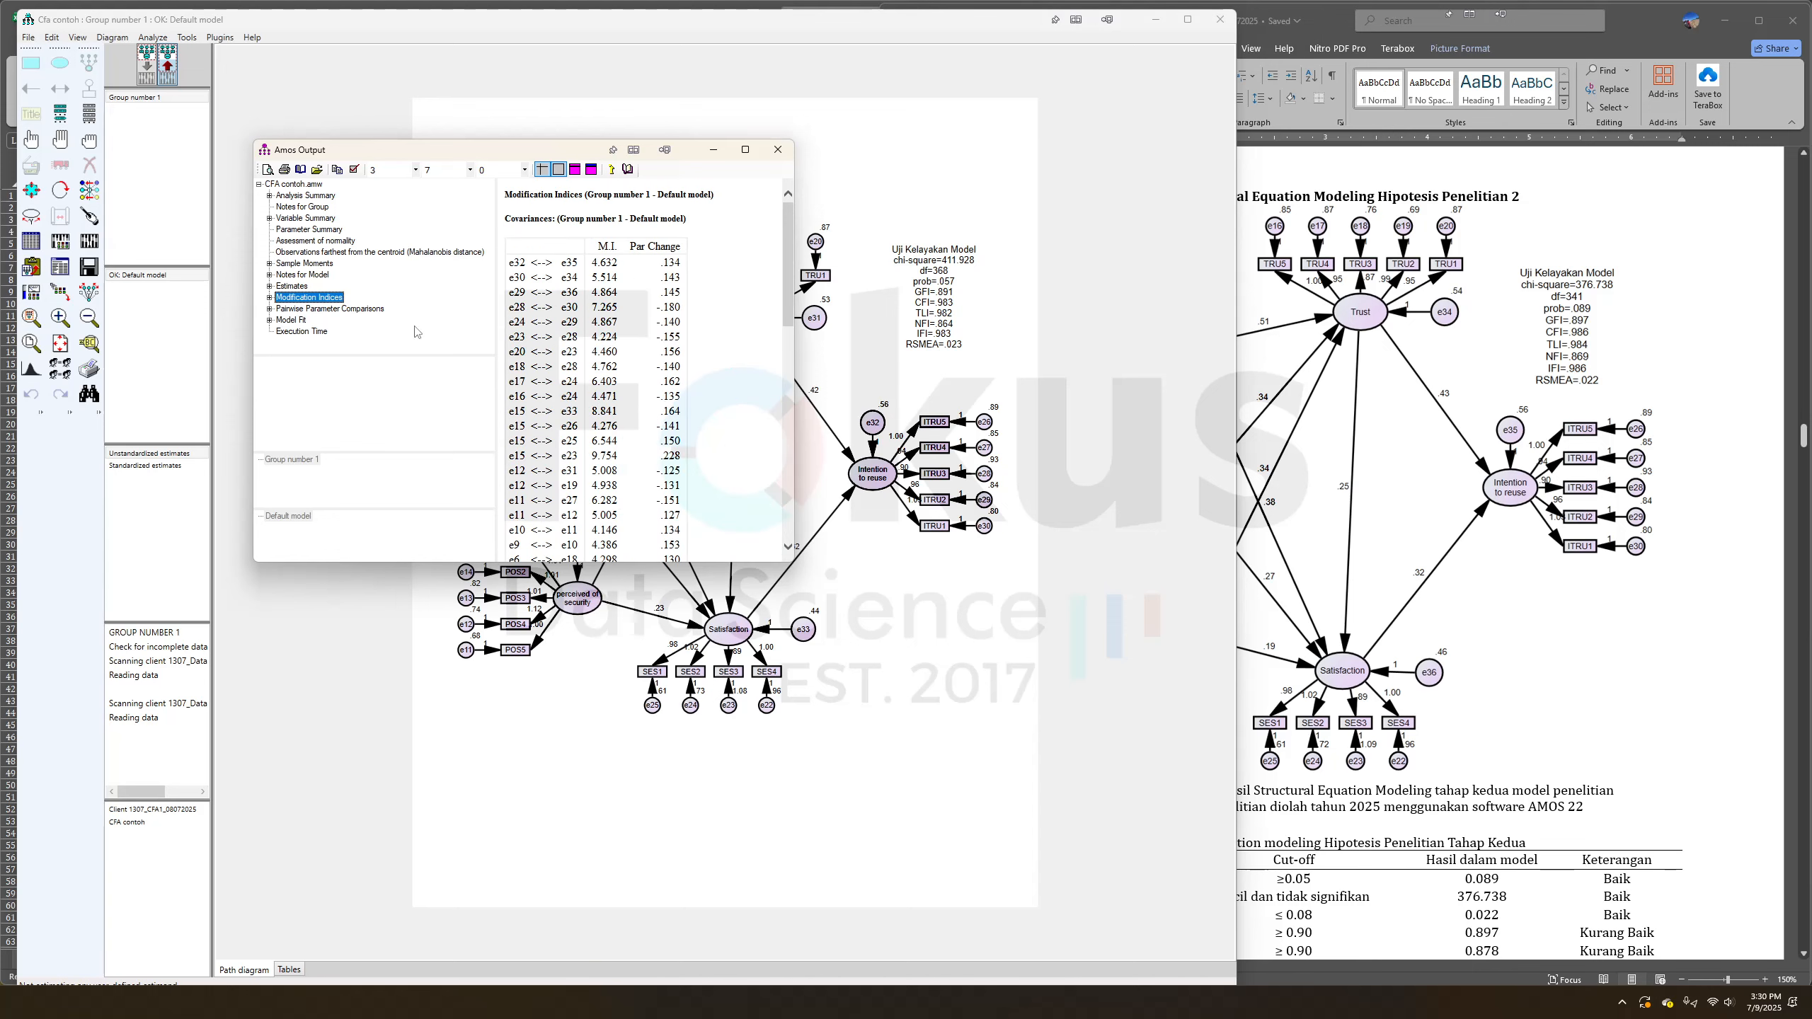
scroll(603, 396, "down", 5)
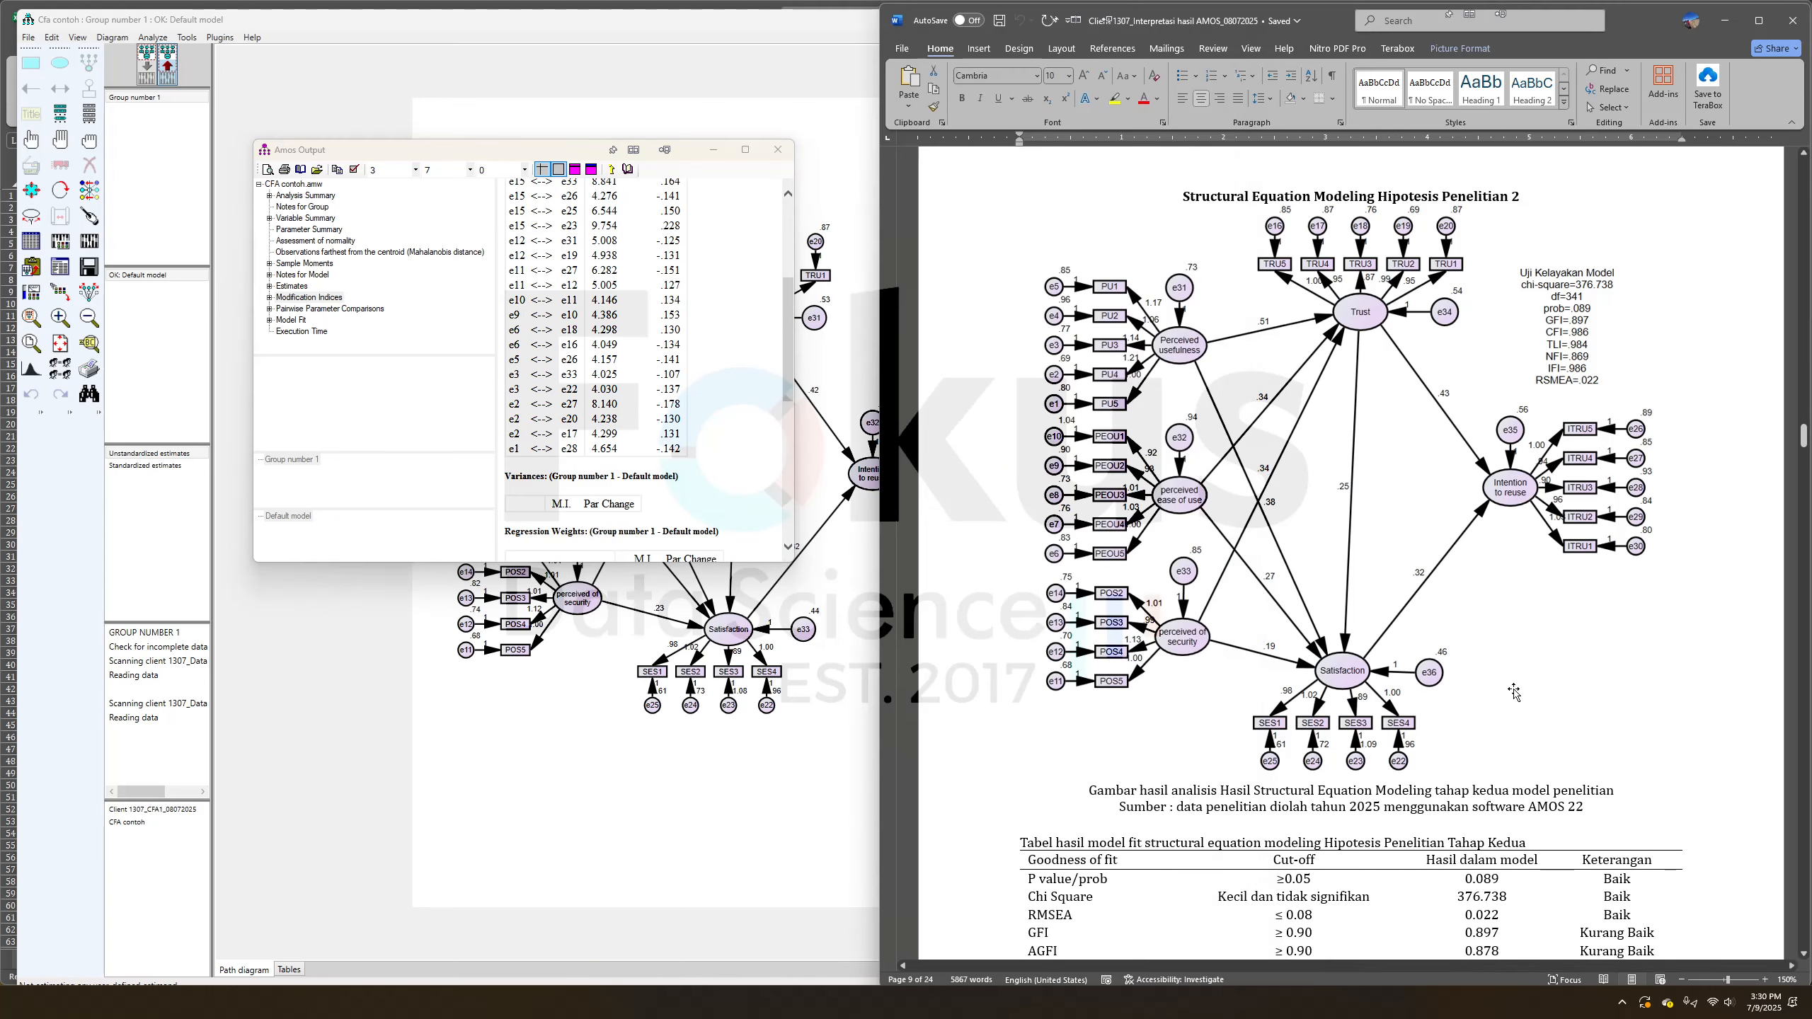
left_click(1516, 693)
left_click(584, 755)
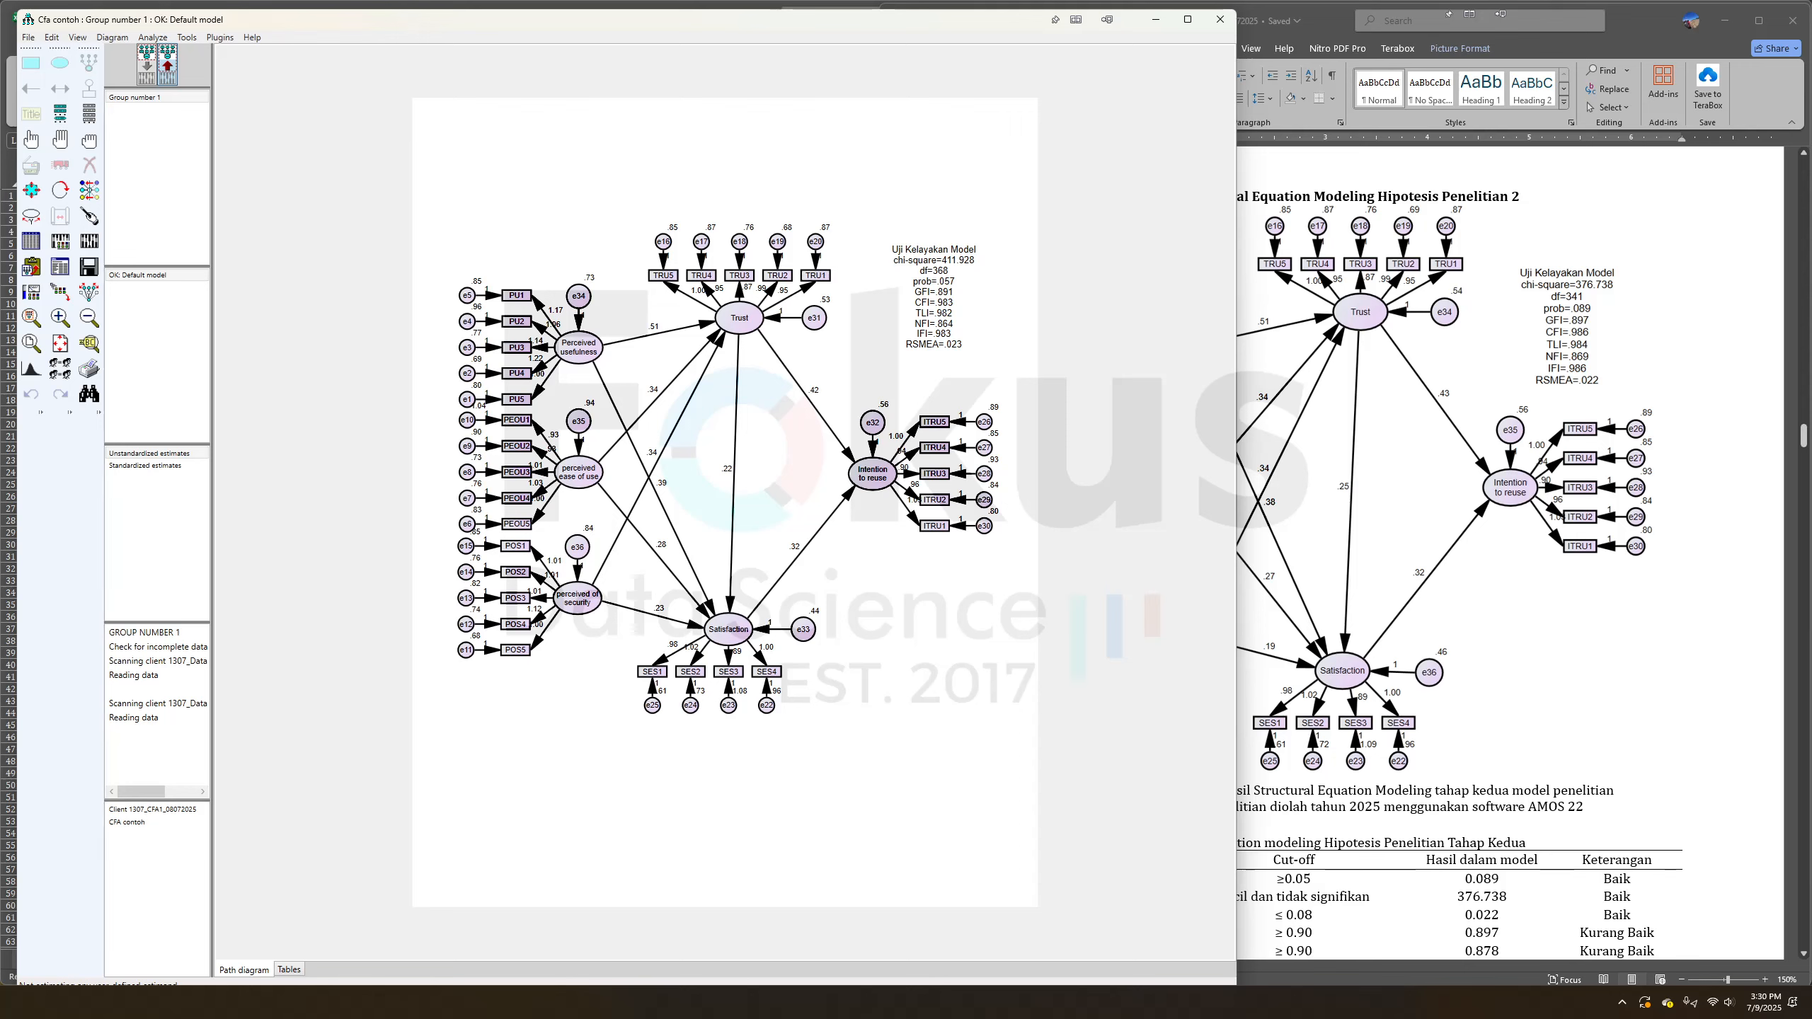
key("alt+Tab")
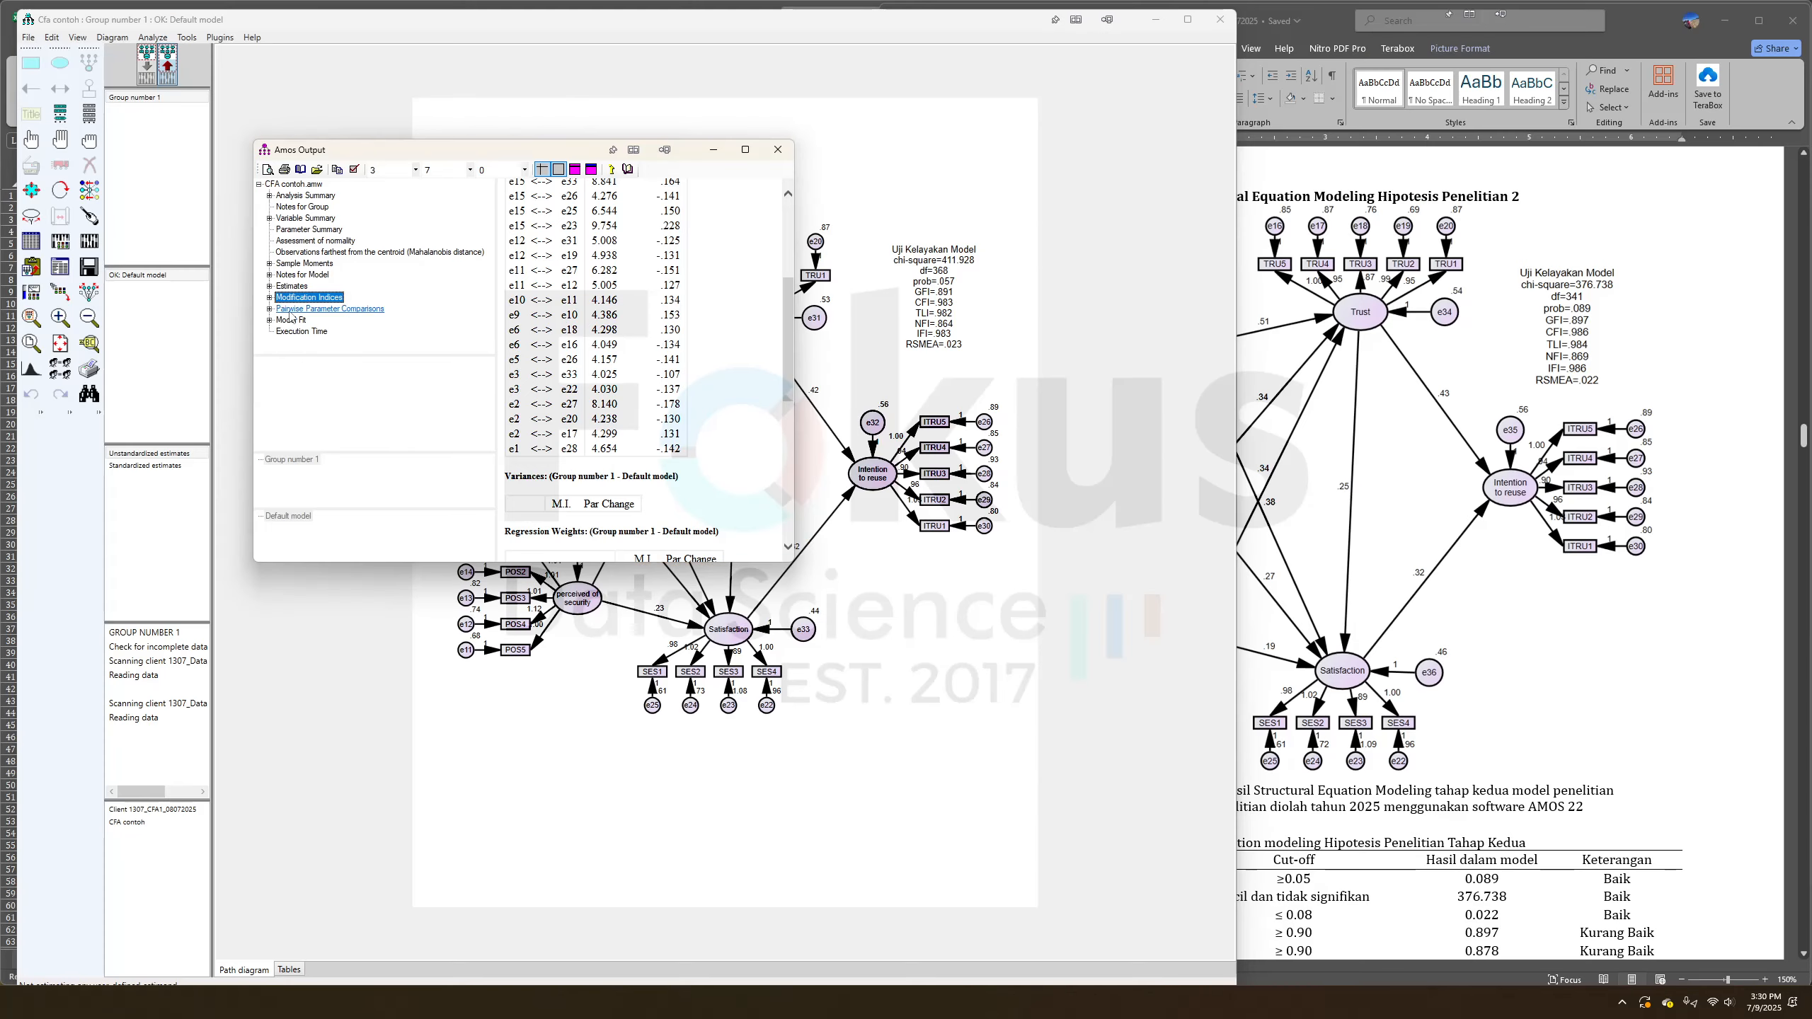
scroll(562, 313, "down", 5)
scroll(565, 327, "up", 5)
scroll(567, 327, "up", 3)
scroll(569, 330, "up", 3)
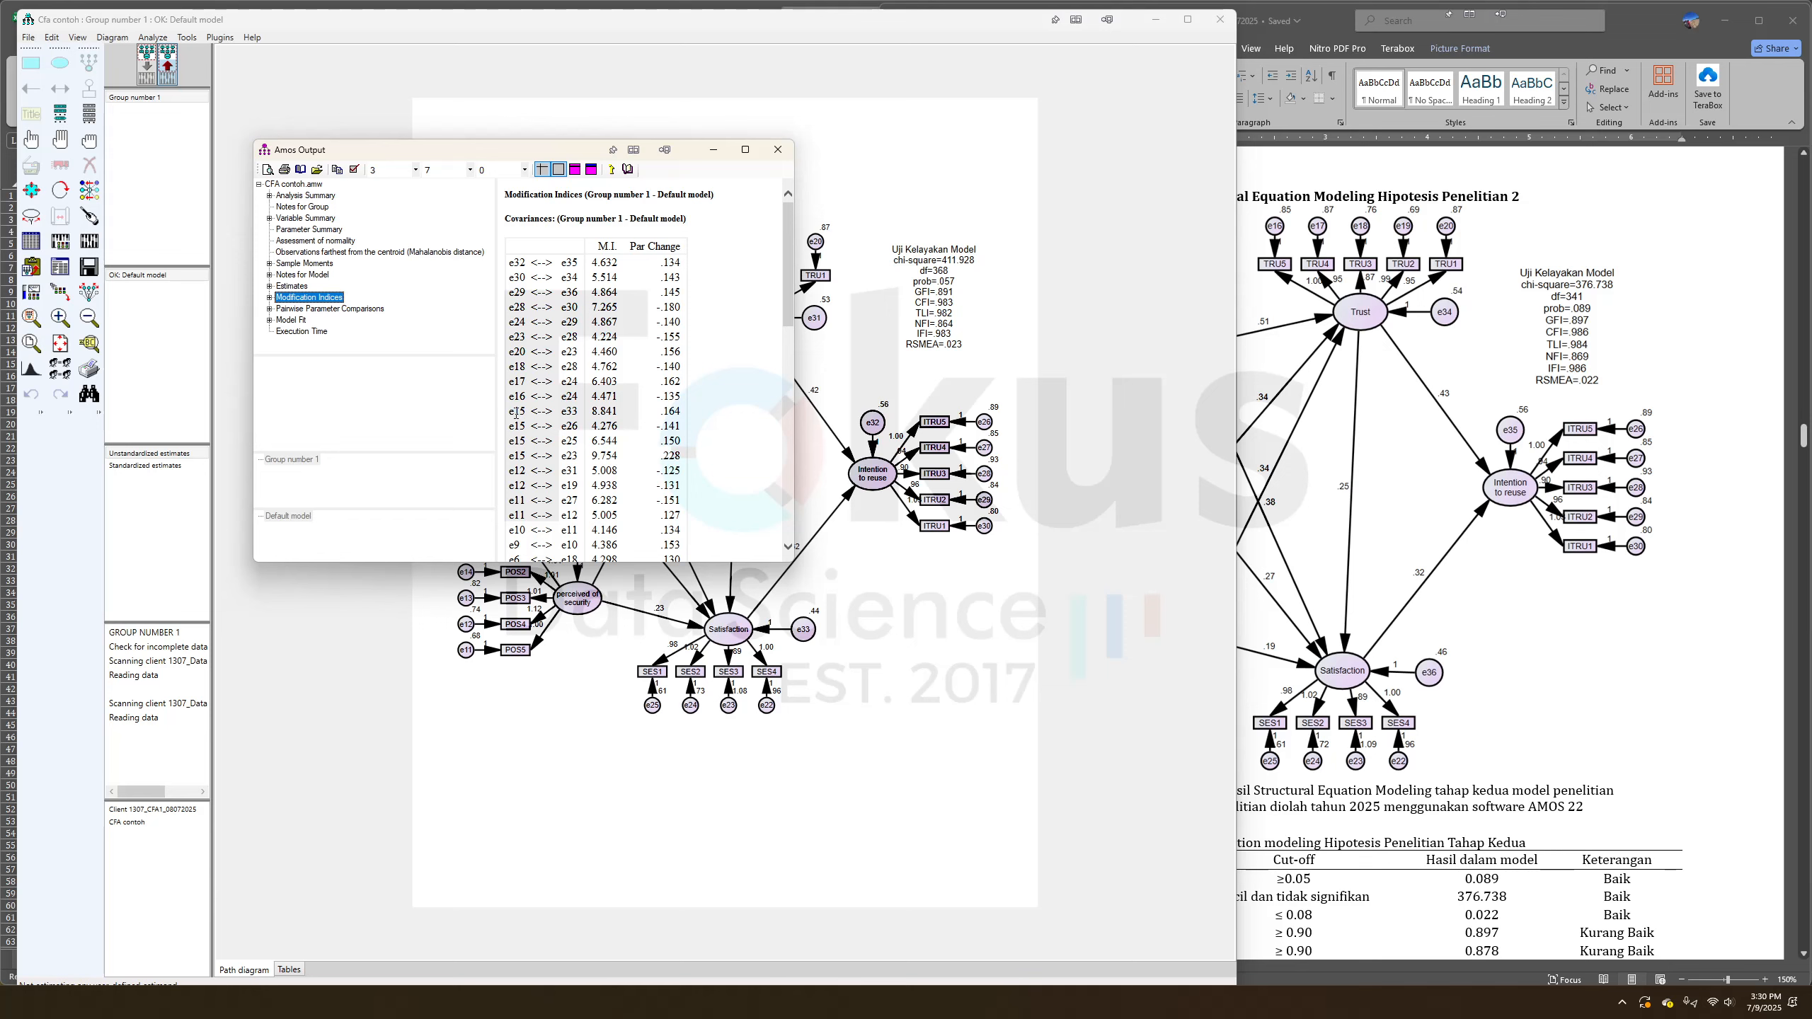
Return to the input path diagram and delete indicator POS1 and error term e15 from Perceived of security
left_click(868, 602)
left_click(147, 71)
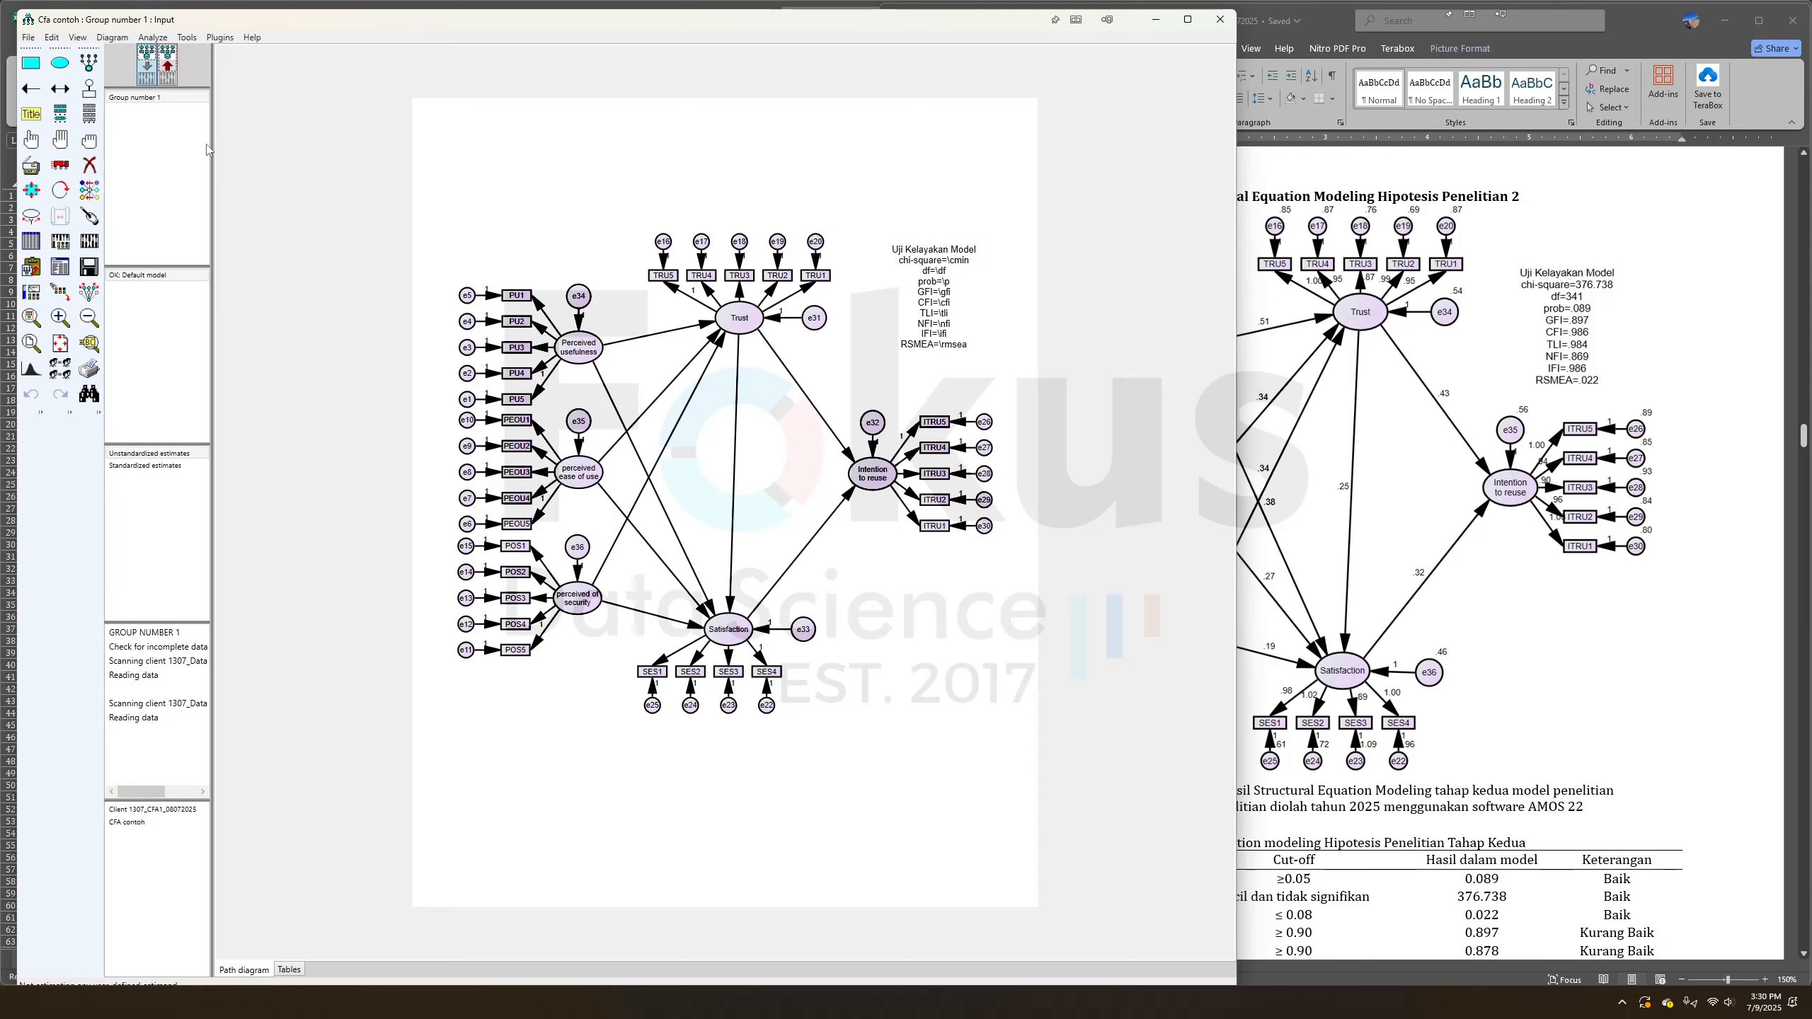
left_click(90, 165)
left_click(523, 550)
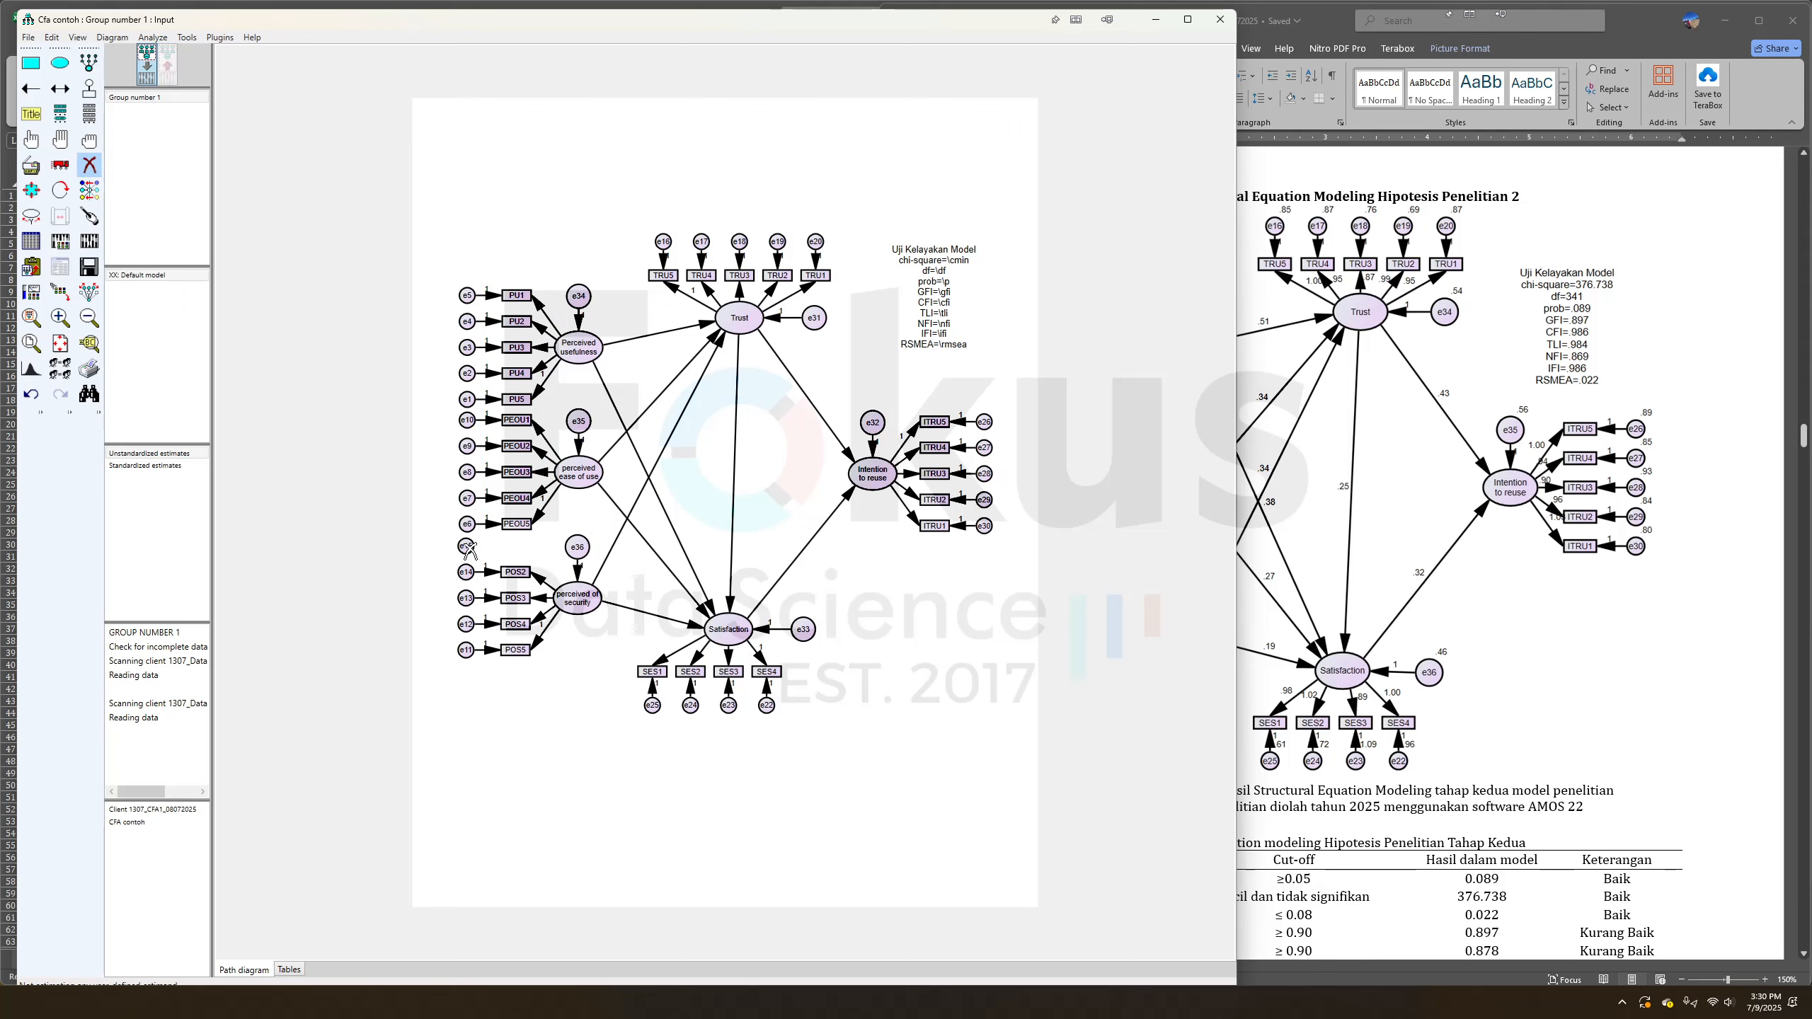
left_click(466, 546)
Recalculate the model without POS1 to show its estimates on the path diagram, and open its text output
left_click(89, 242)
left_click(168, 70)
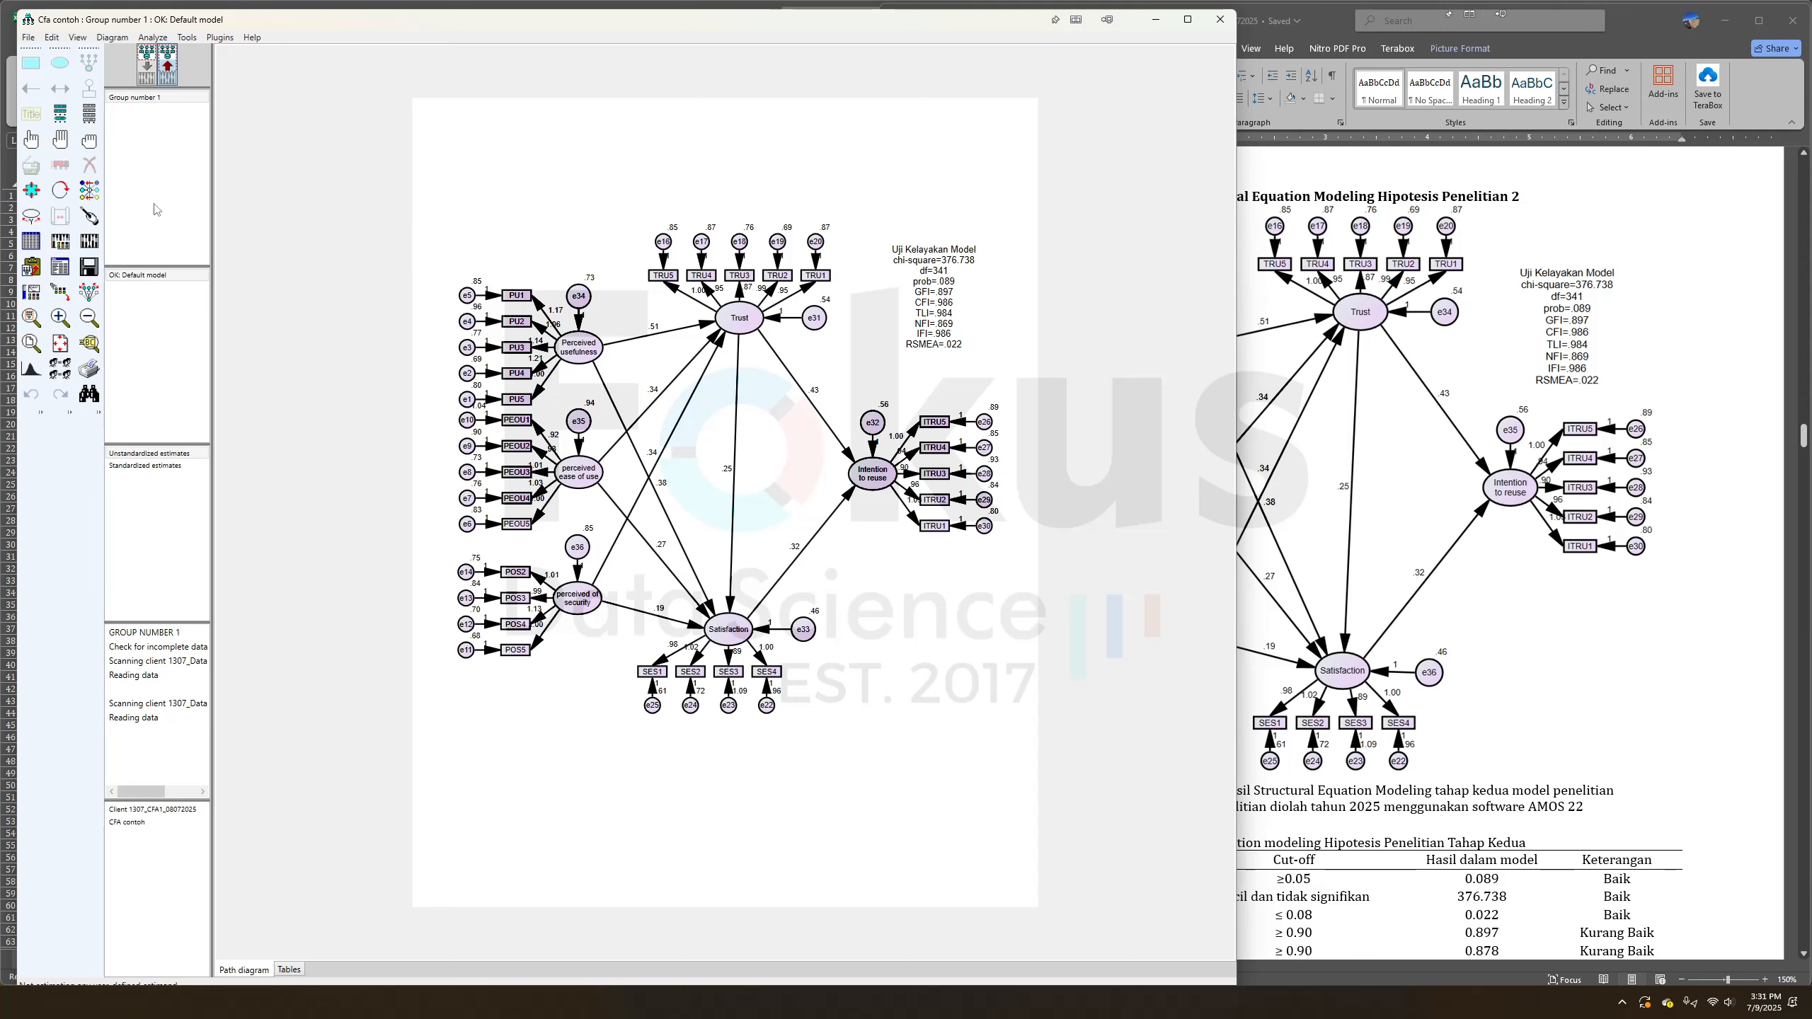
left_click(60, 266)
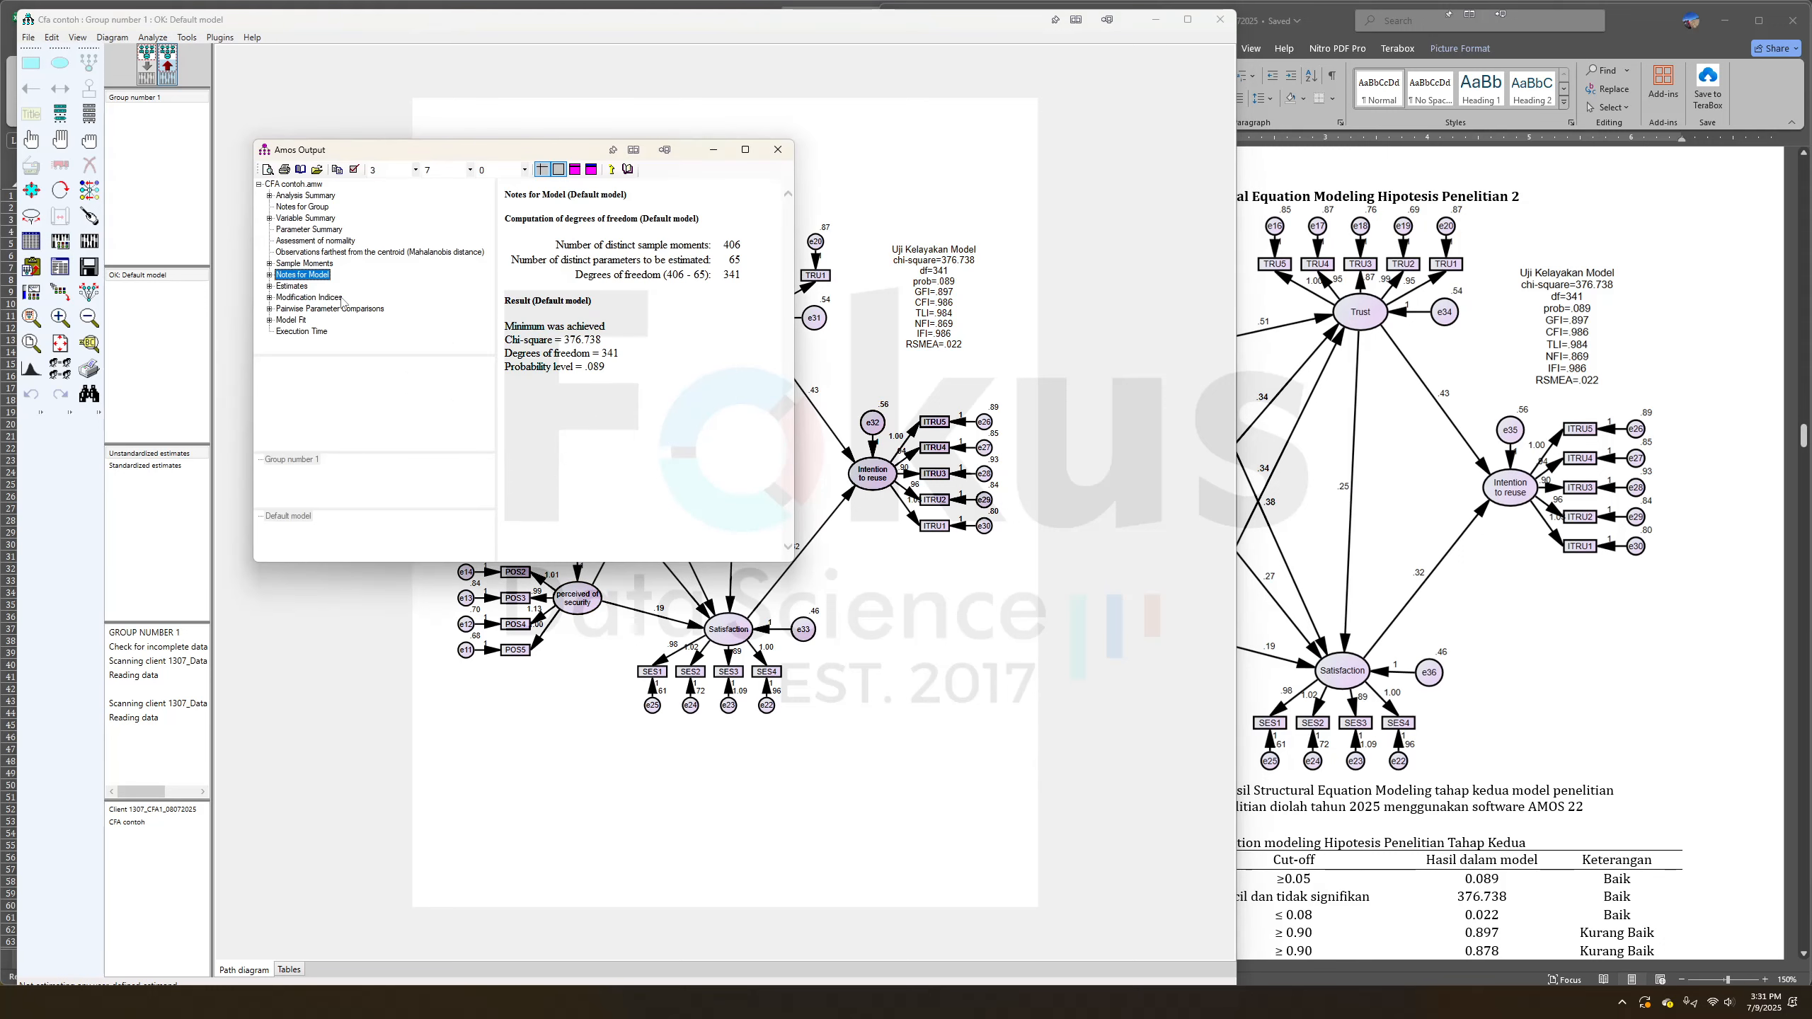
Examine the Estimates and Assessment of normality results for the model without POS1, and return to the path diagram
left_click(291, 286)
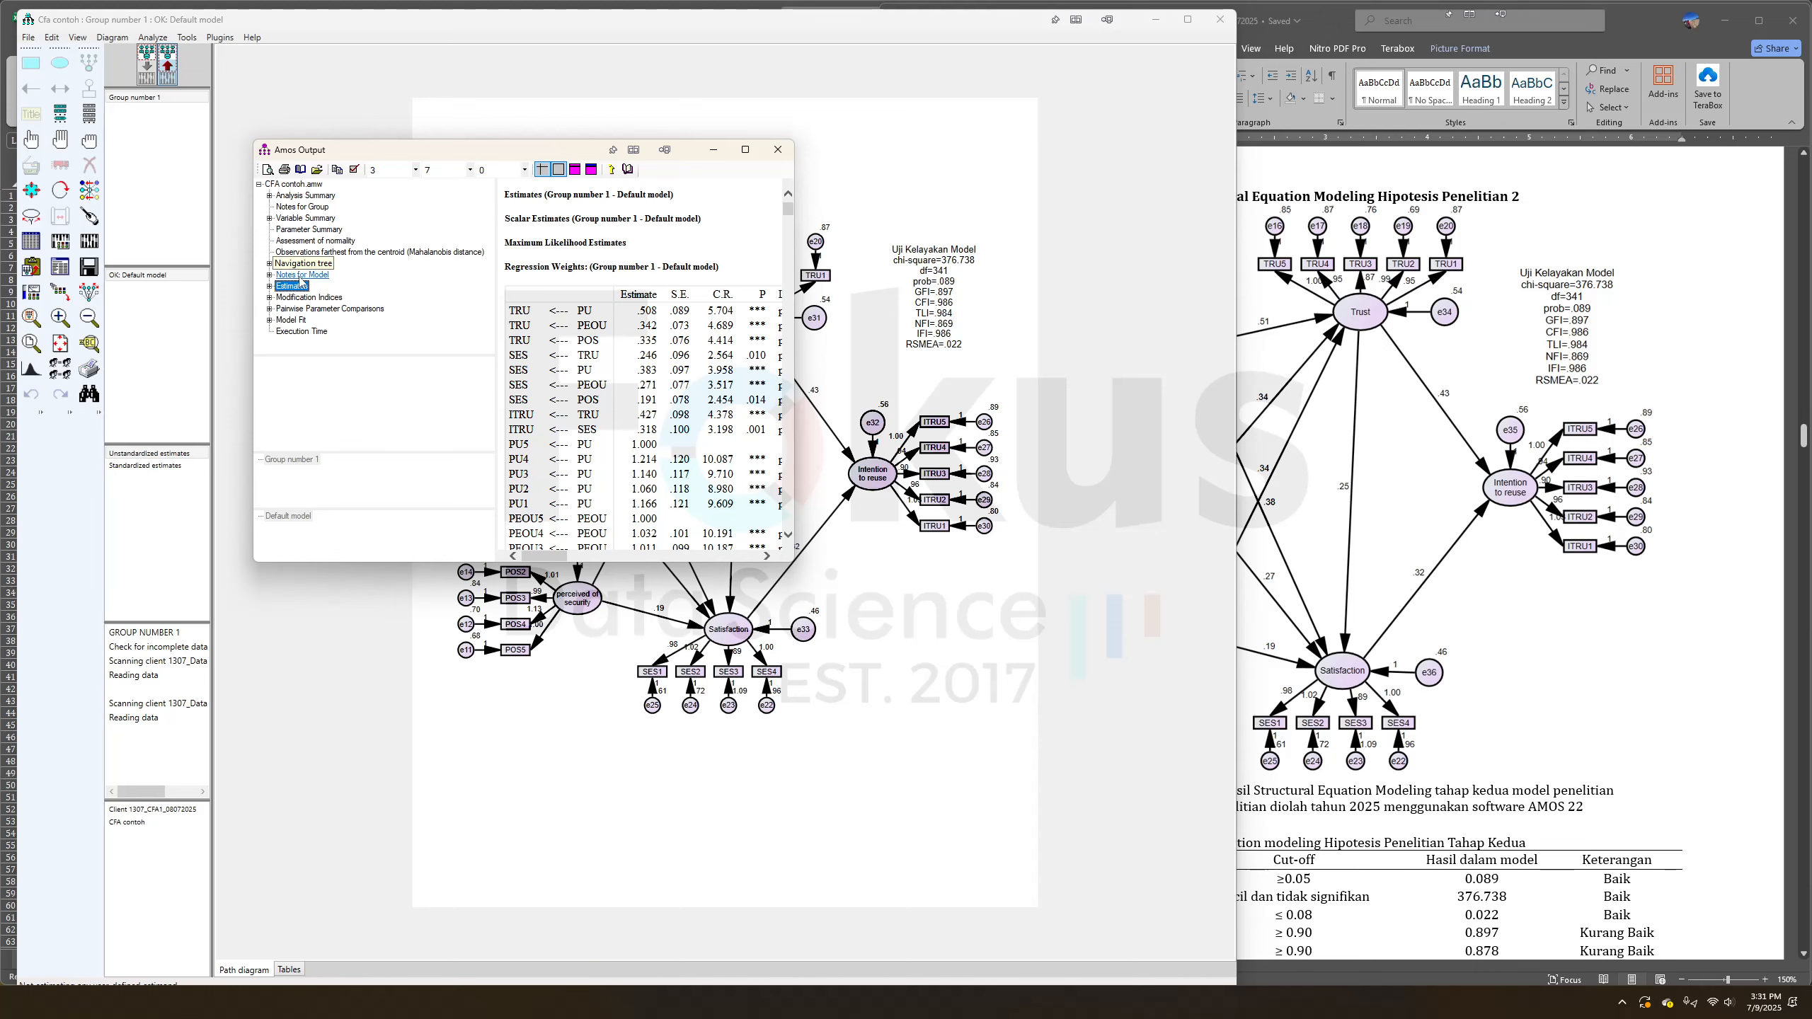
left_click(314, 241)
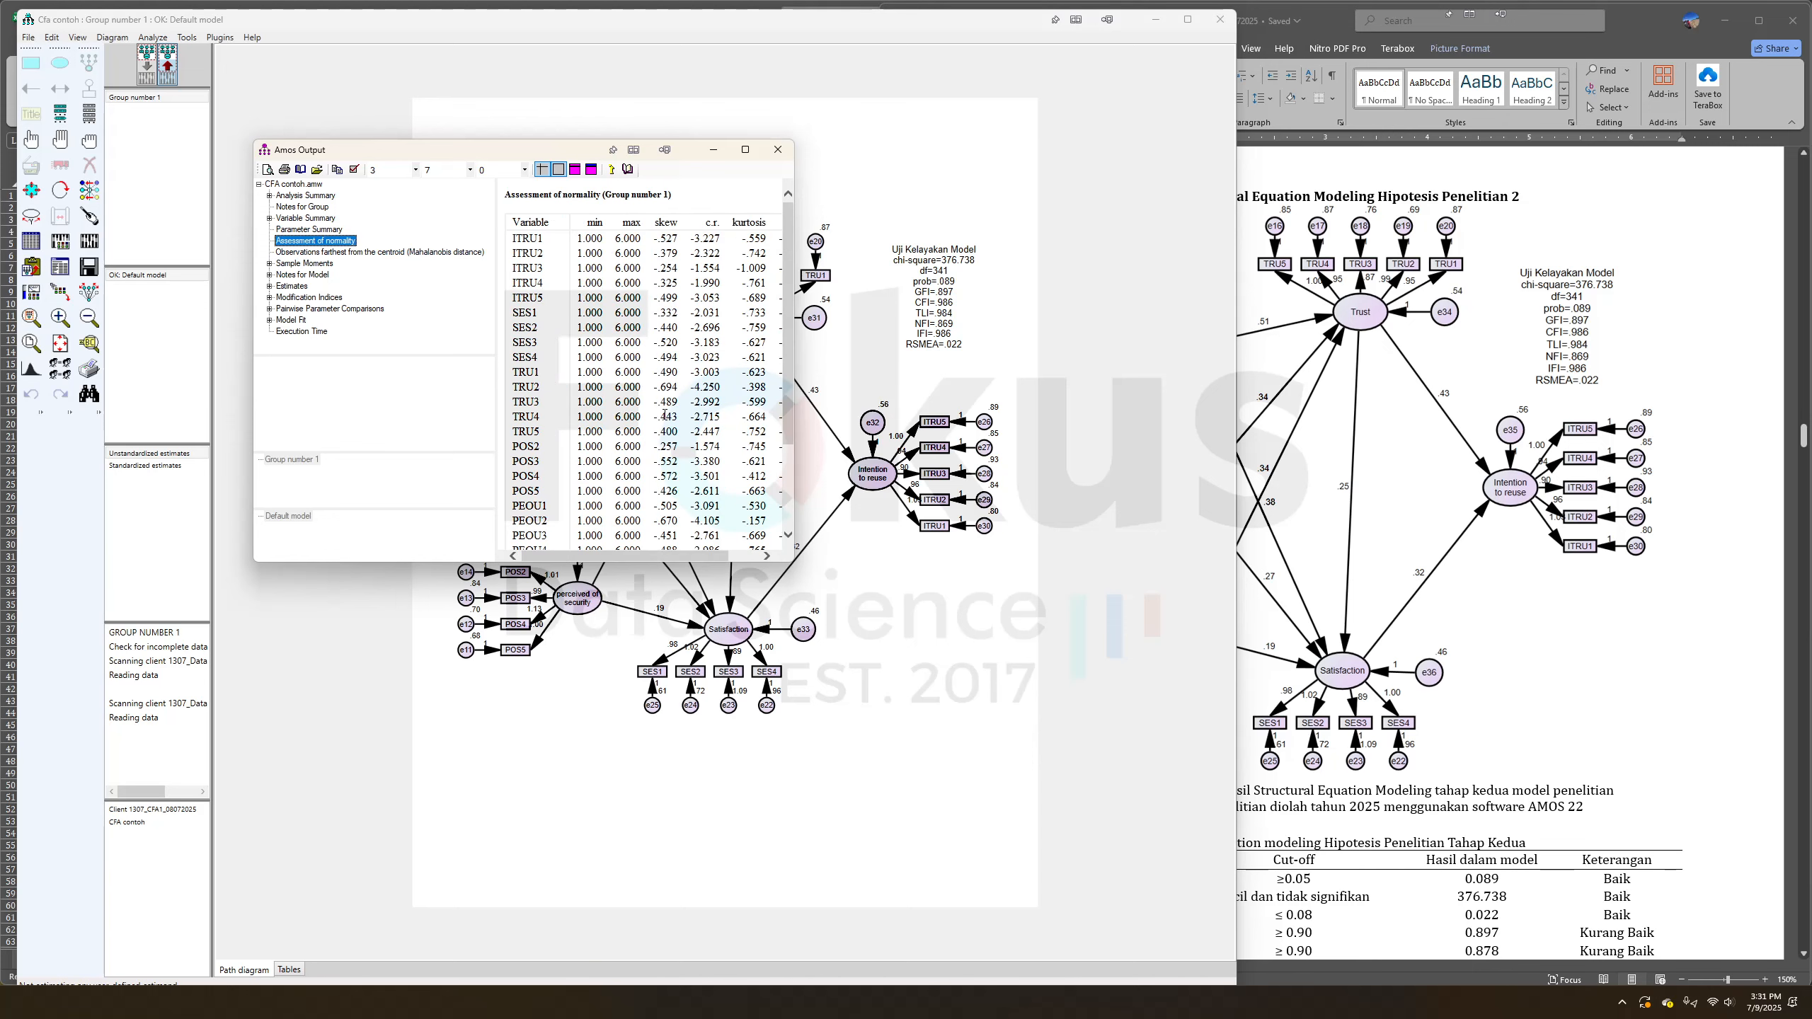
scroll(667, 424, "right", 2)
scroll(667, 425, "down", 3)
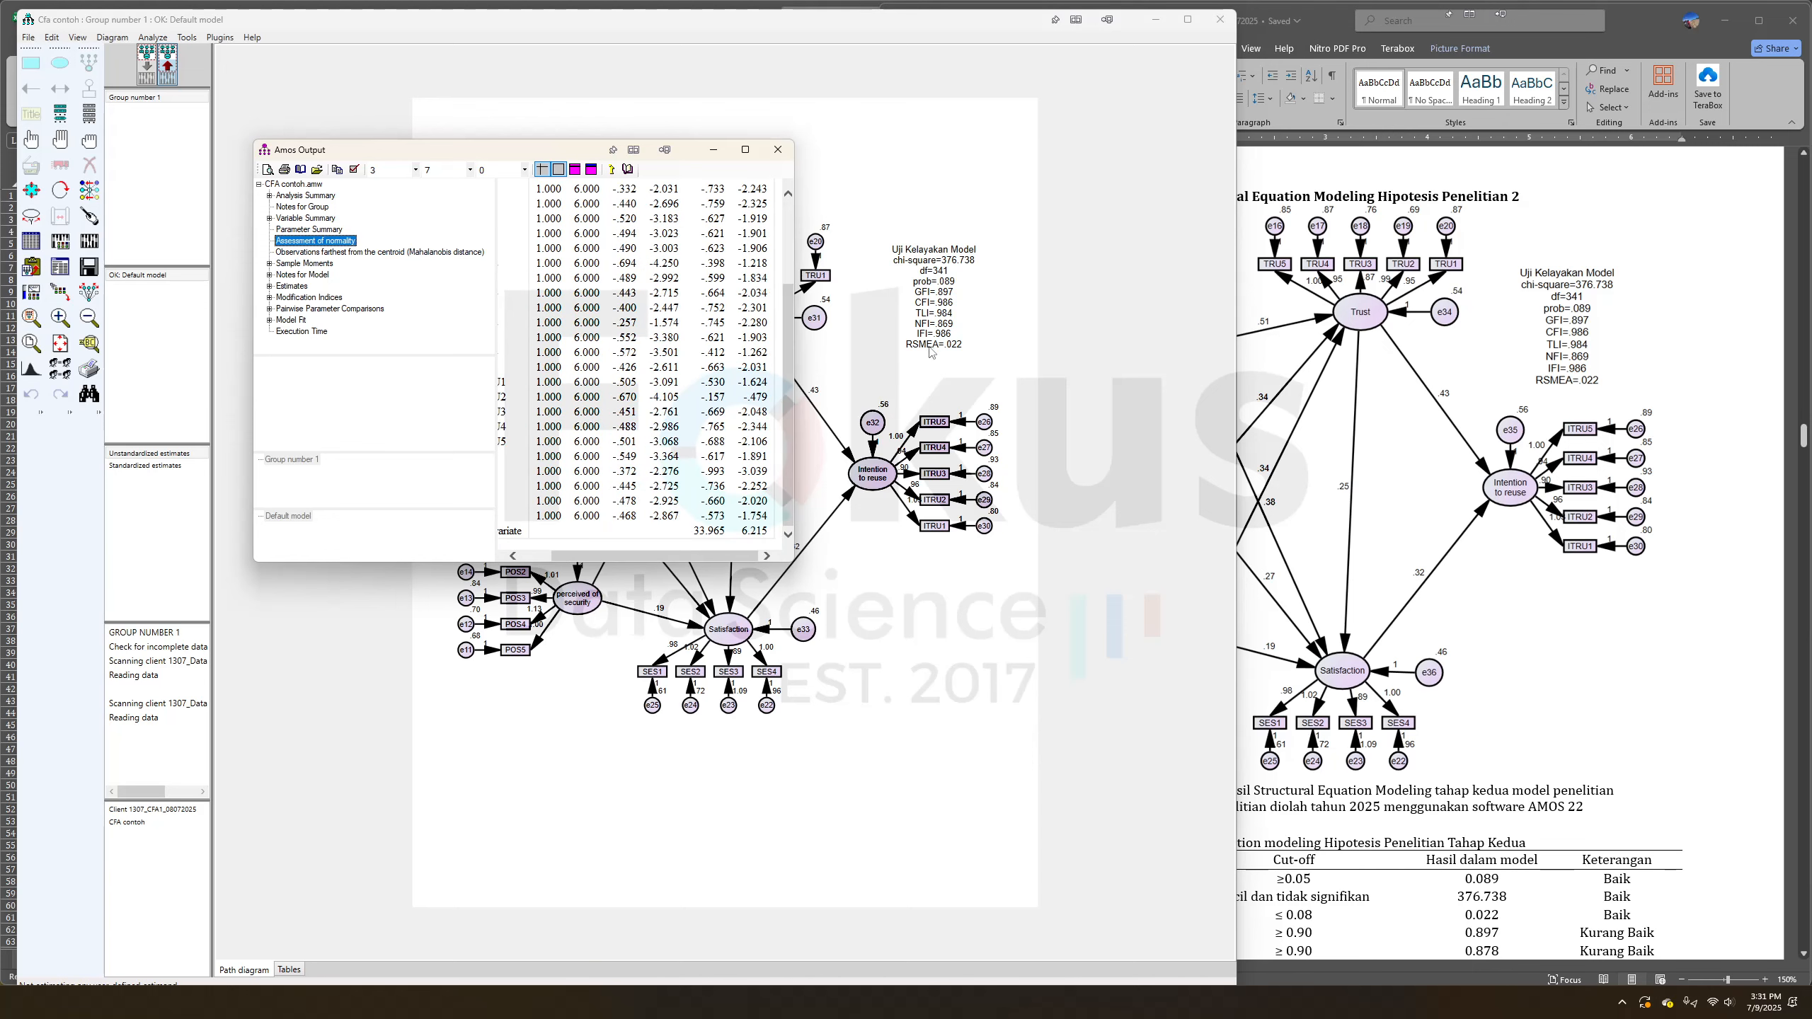
left_click(766, 596)
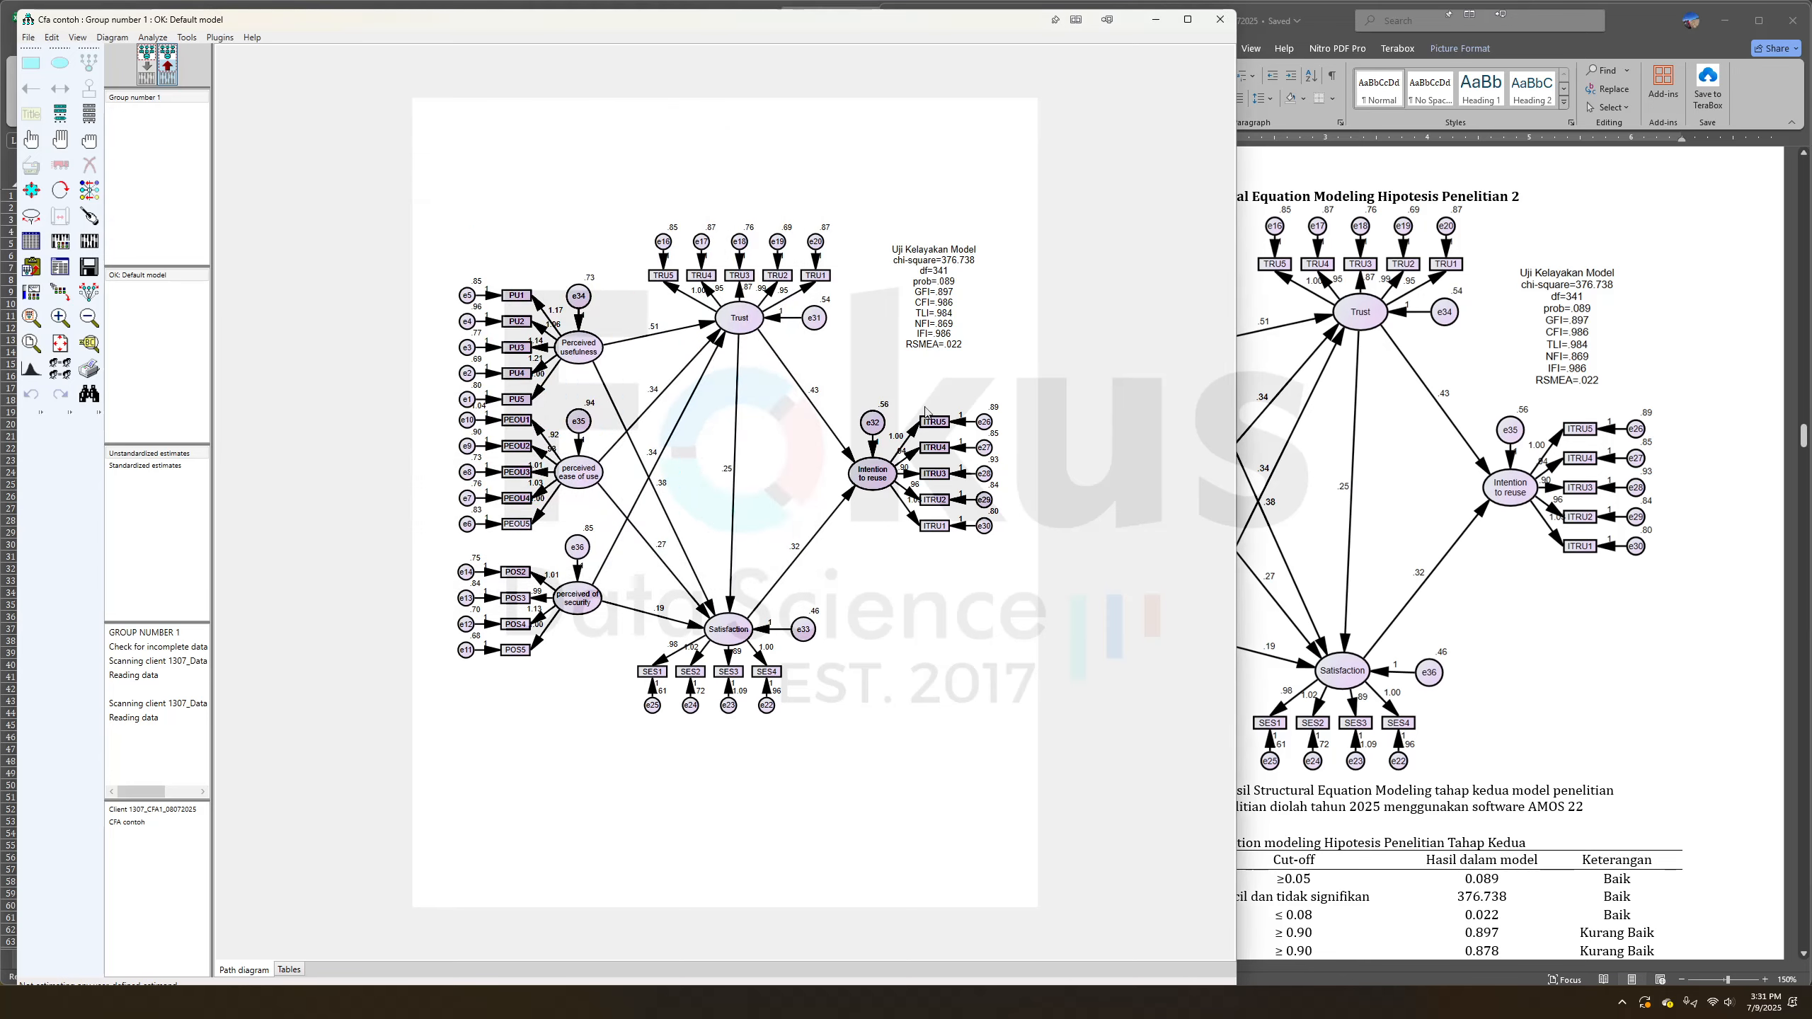
Compare the fit indices on the Amos path diagram with the second-stage goodness-of-fit table in the Word report
left_click(1485, 638)
scroll(1491, 657, "down", 8)
scroll(1491, 661, "up", 4)
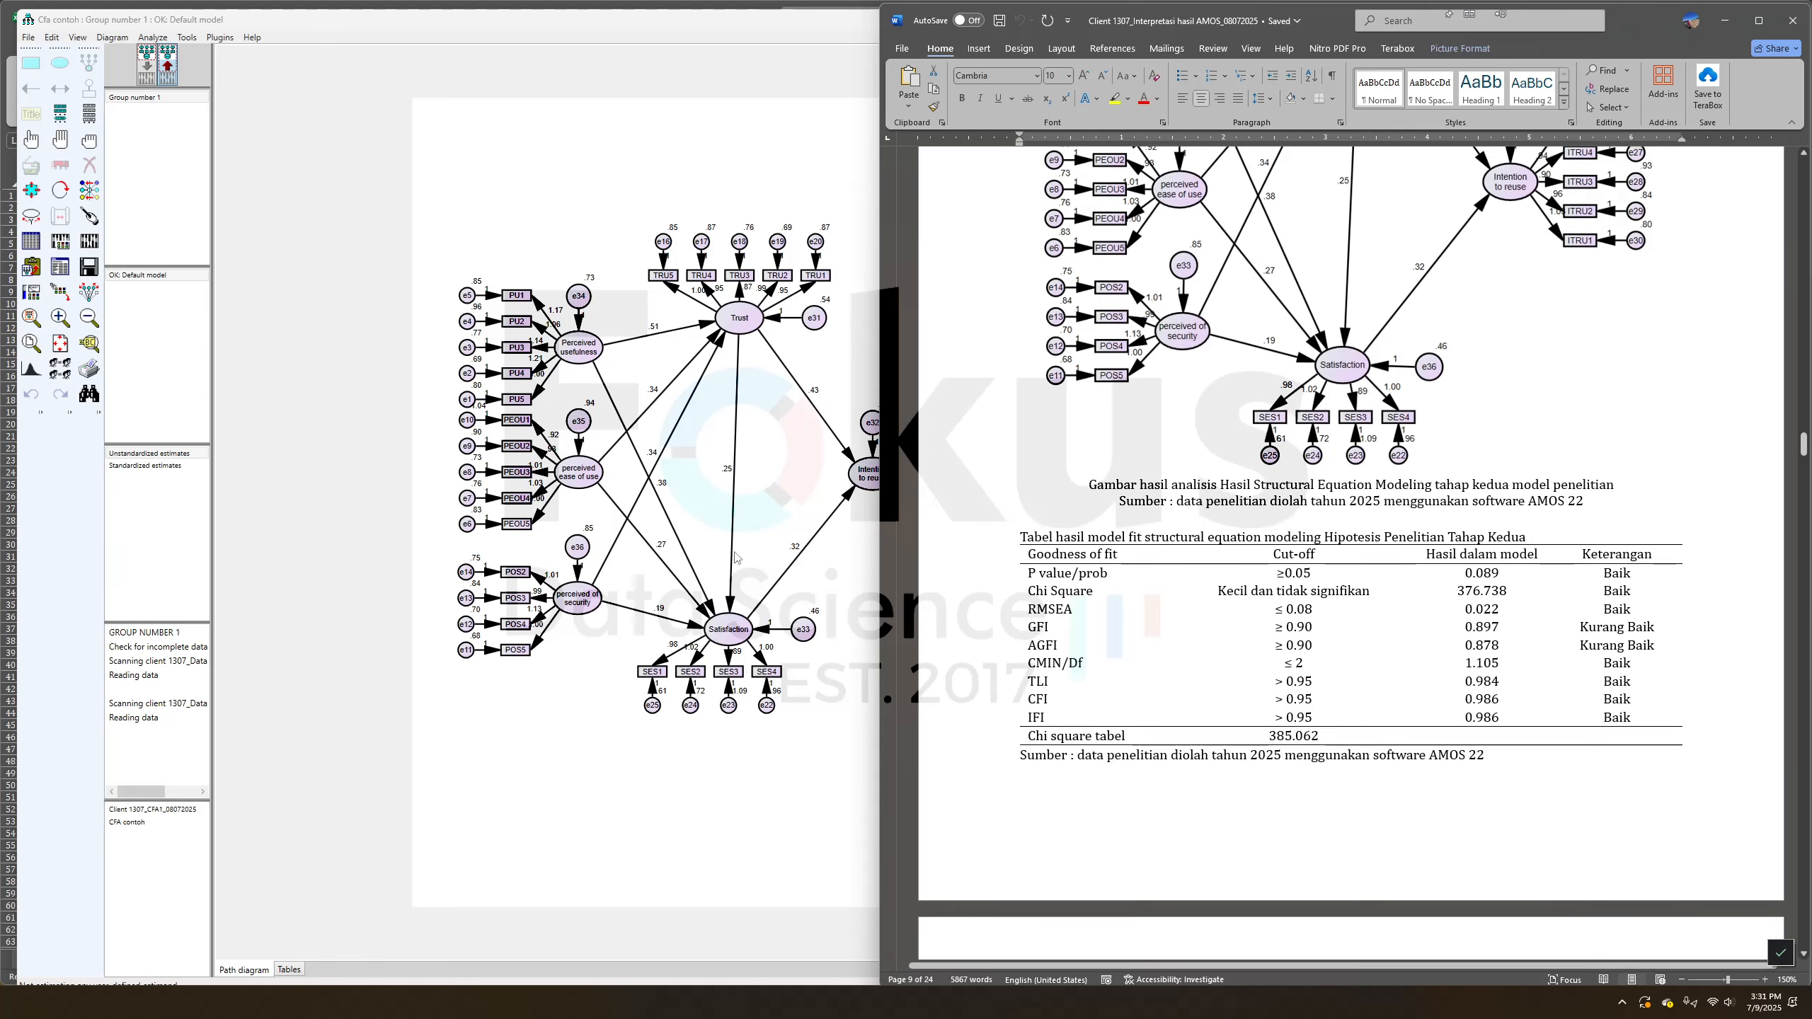
left_click(756, 728)
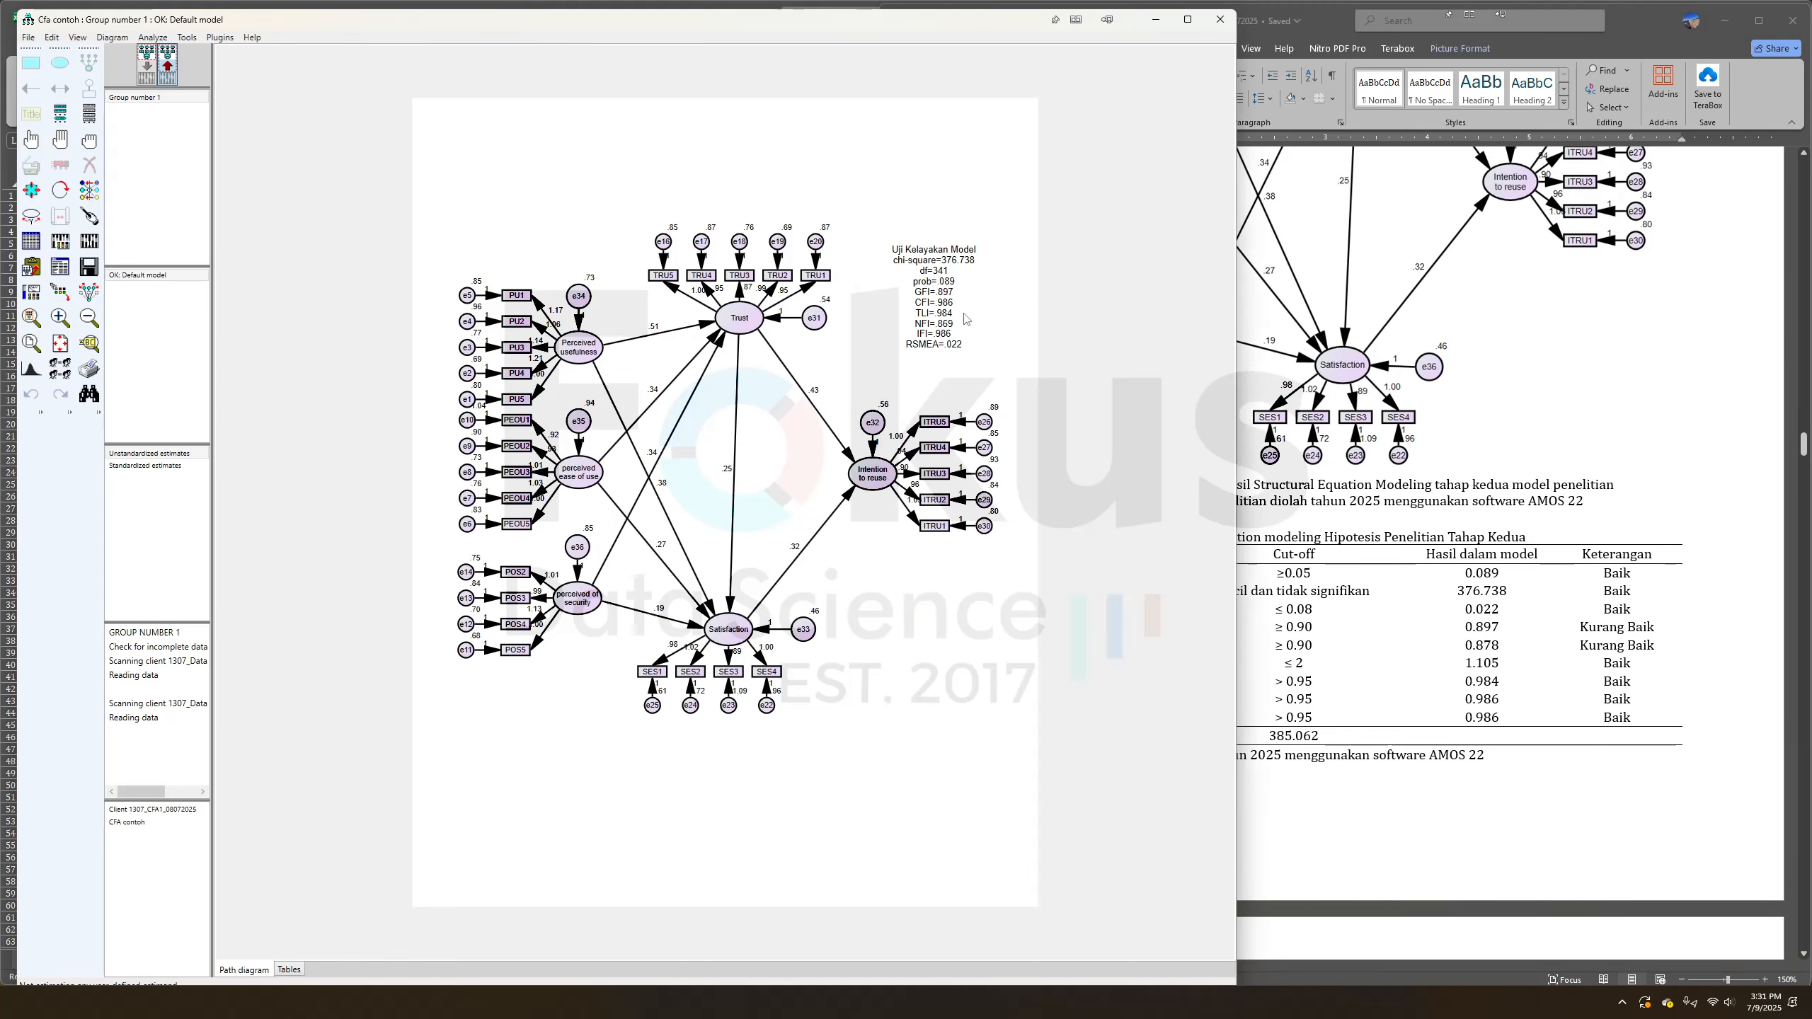
left_click(1603, 701)
left_click(773, 797)
Compare the path diagram's estimates with the Structural Equation Modeling Hipotesis Penelitian 2 figure in the Word report
scroll(1548, 592, "up", 5)
scroll(1546, 585, "up", 1)
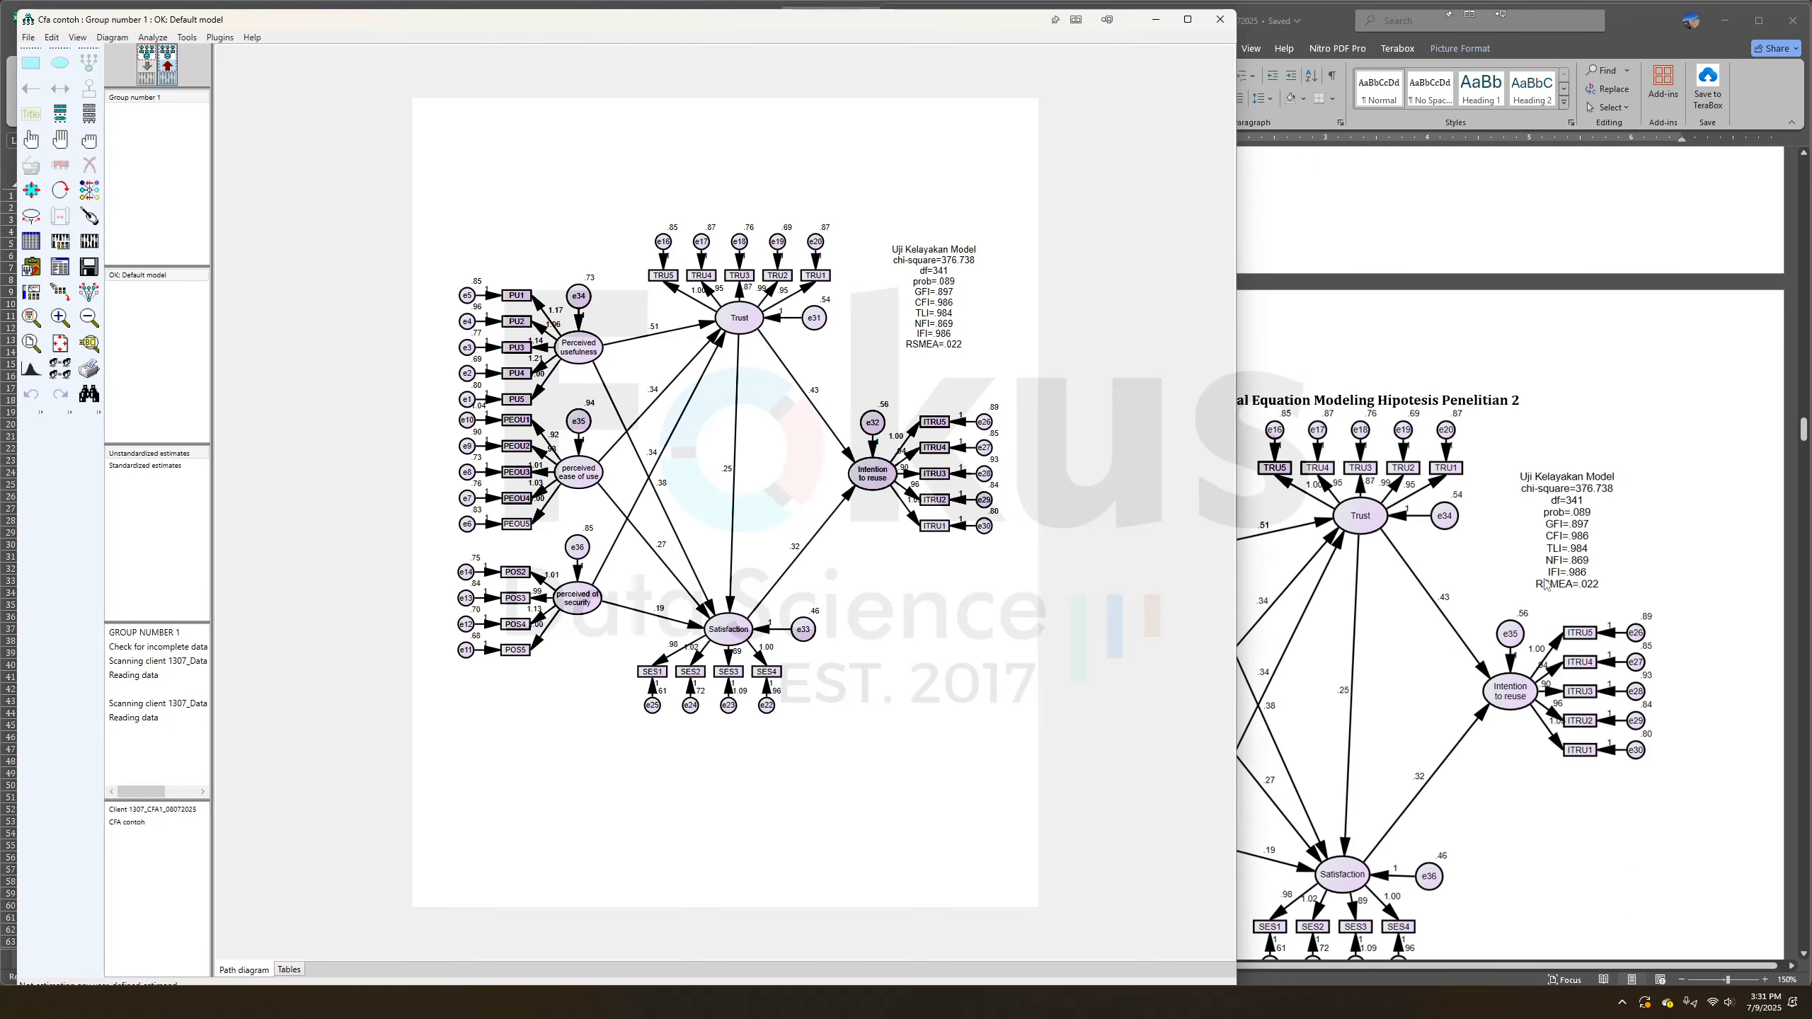
scroll(942, 257, "up", 2)
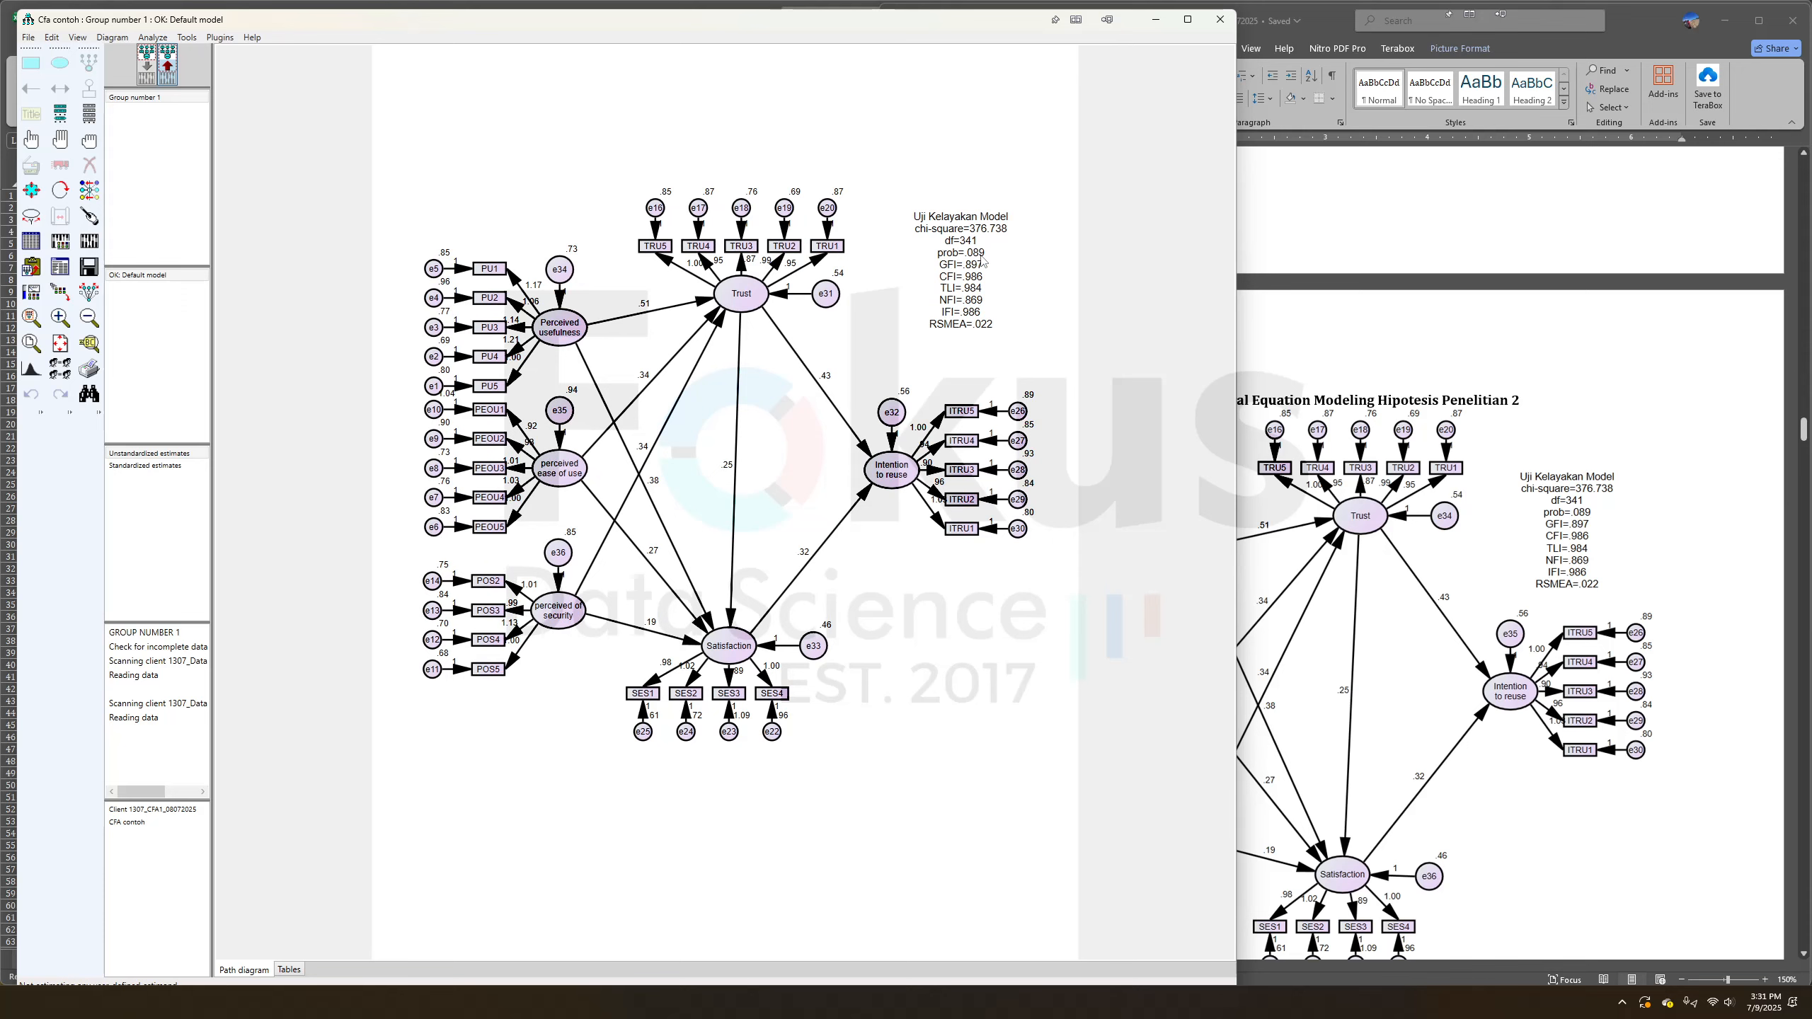
left_click(1556, 636)
left_click(810, 332)
Review the Model Fit Summary in the Amos text output alongside the report's second-stage goodness-of-fit table and model figure
left_click(1509, 571)
scroll(1512, 576, "down", 5)
scroll(1510, 576, "down", 1)
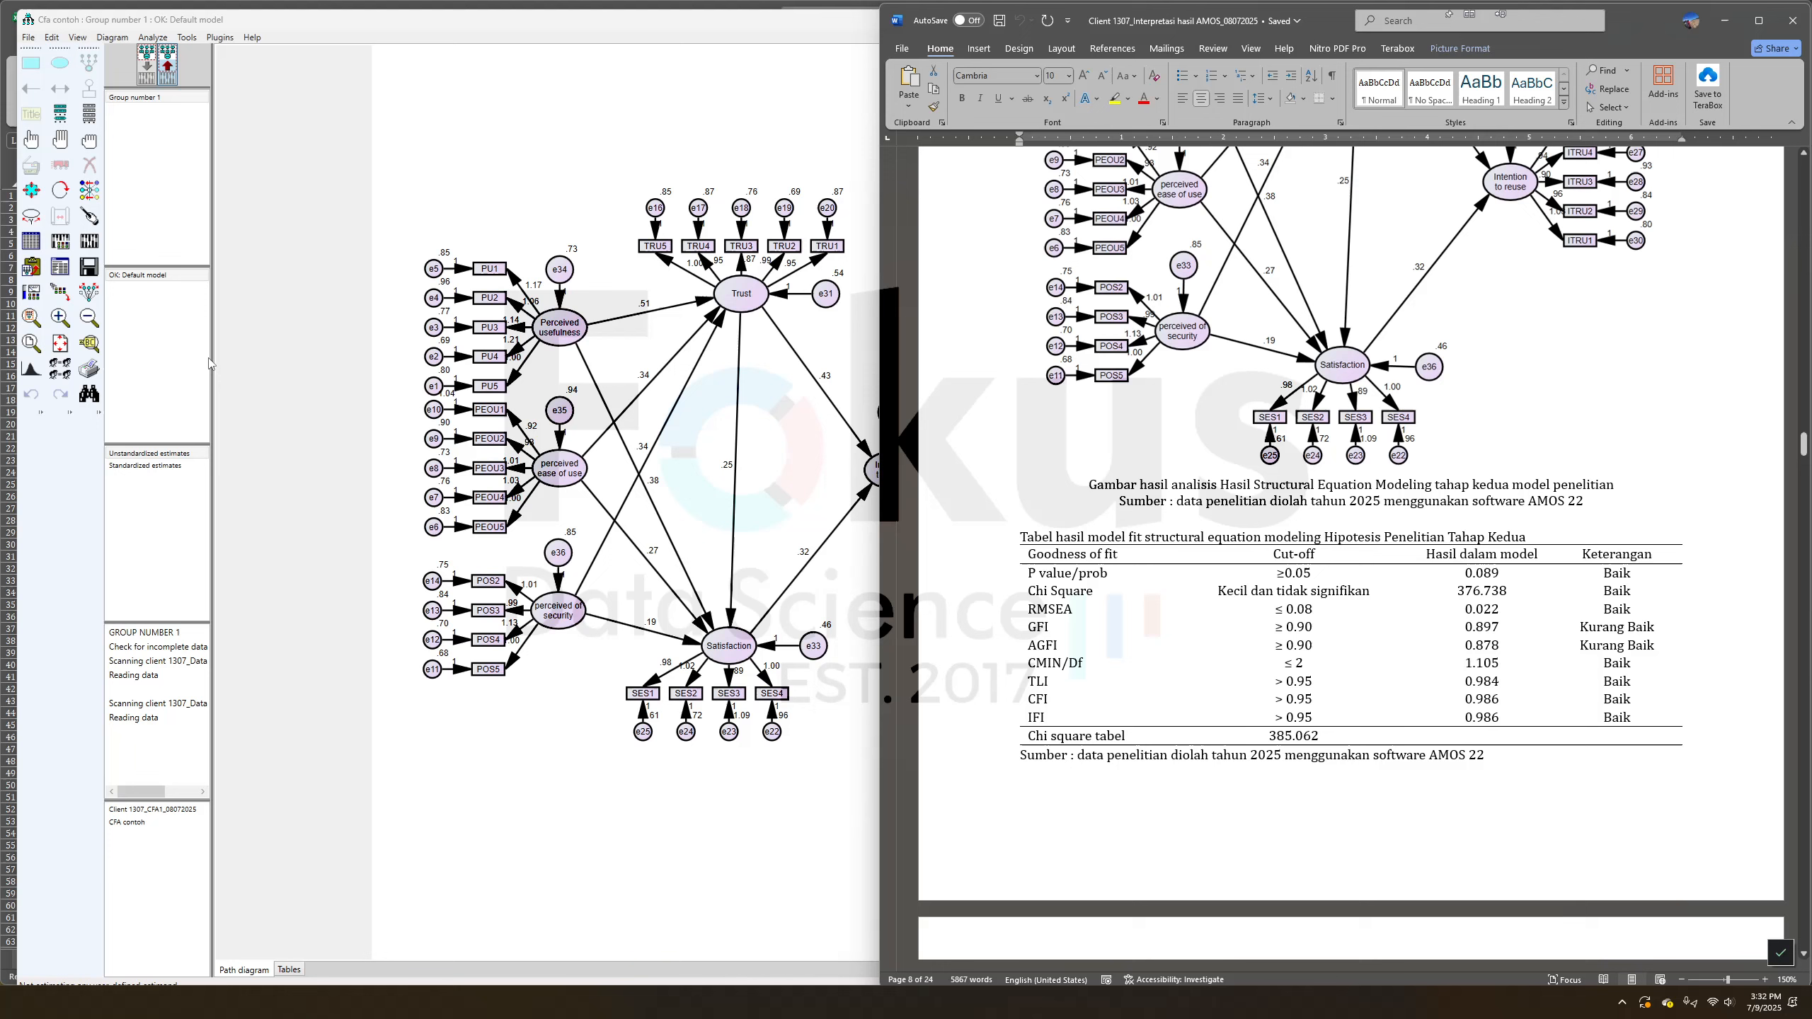
left_click(60, 266)
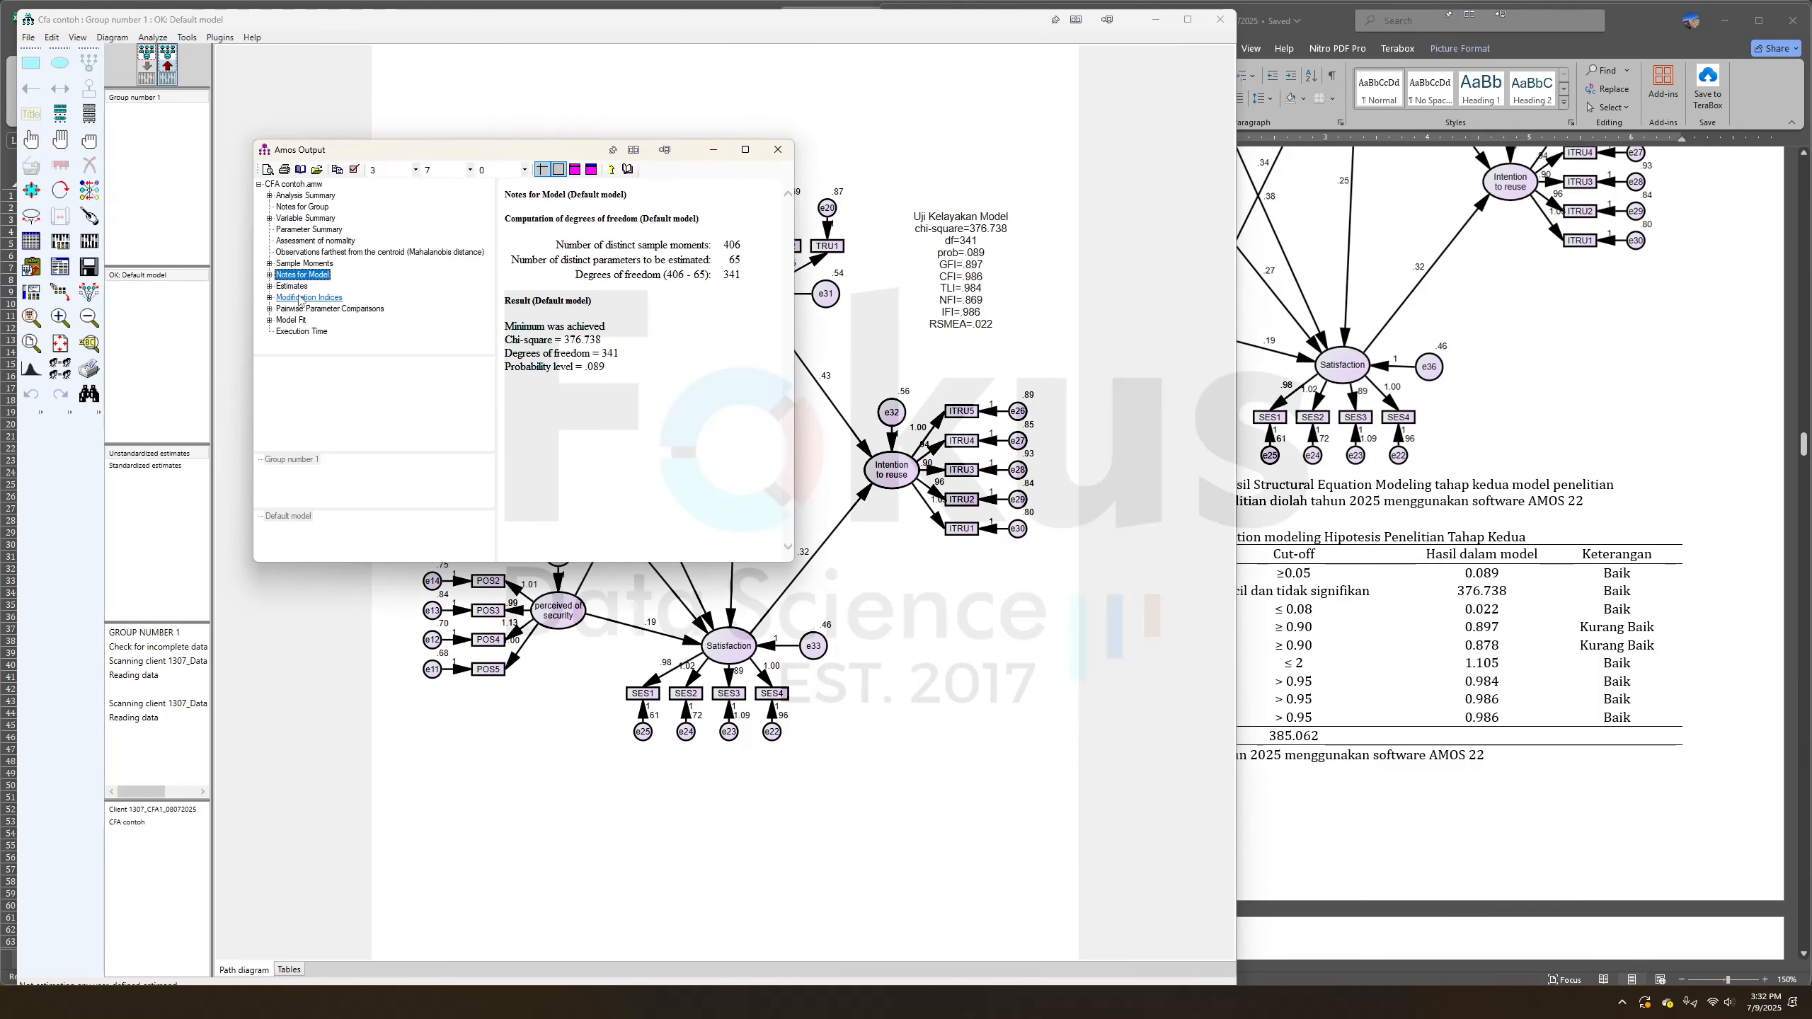
left_click(290, 321)
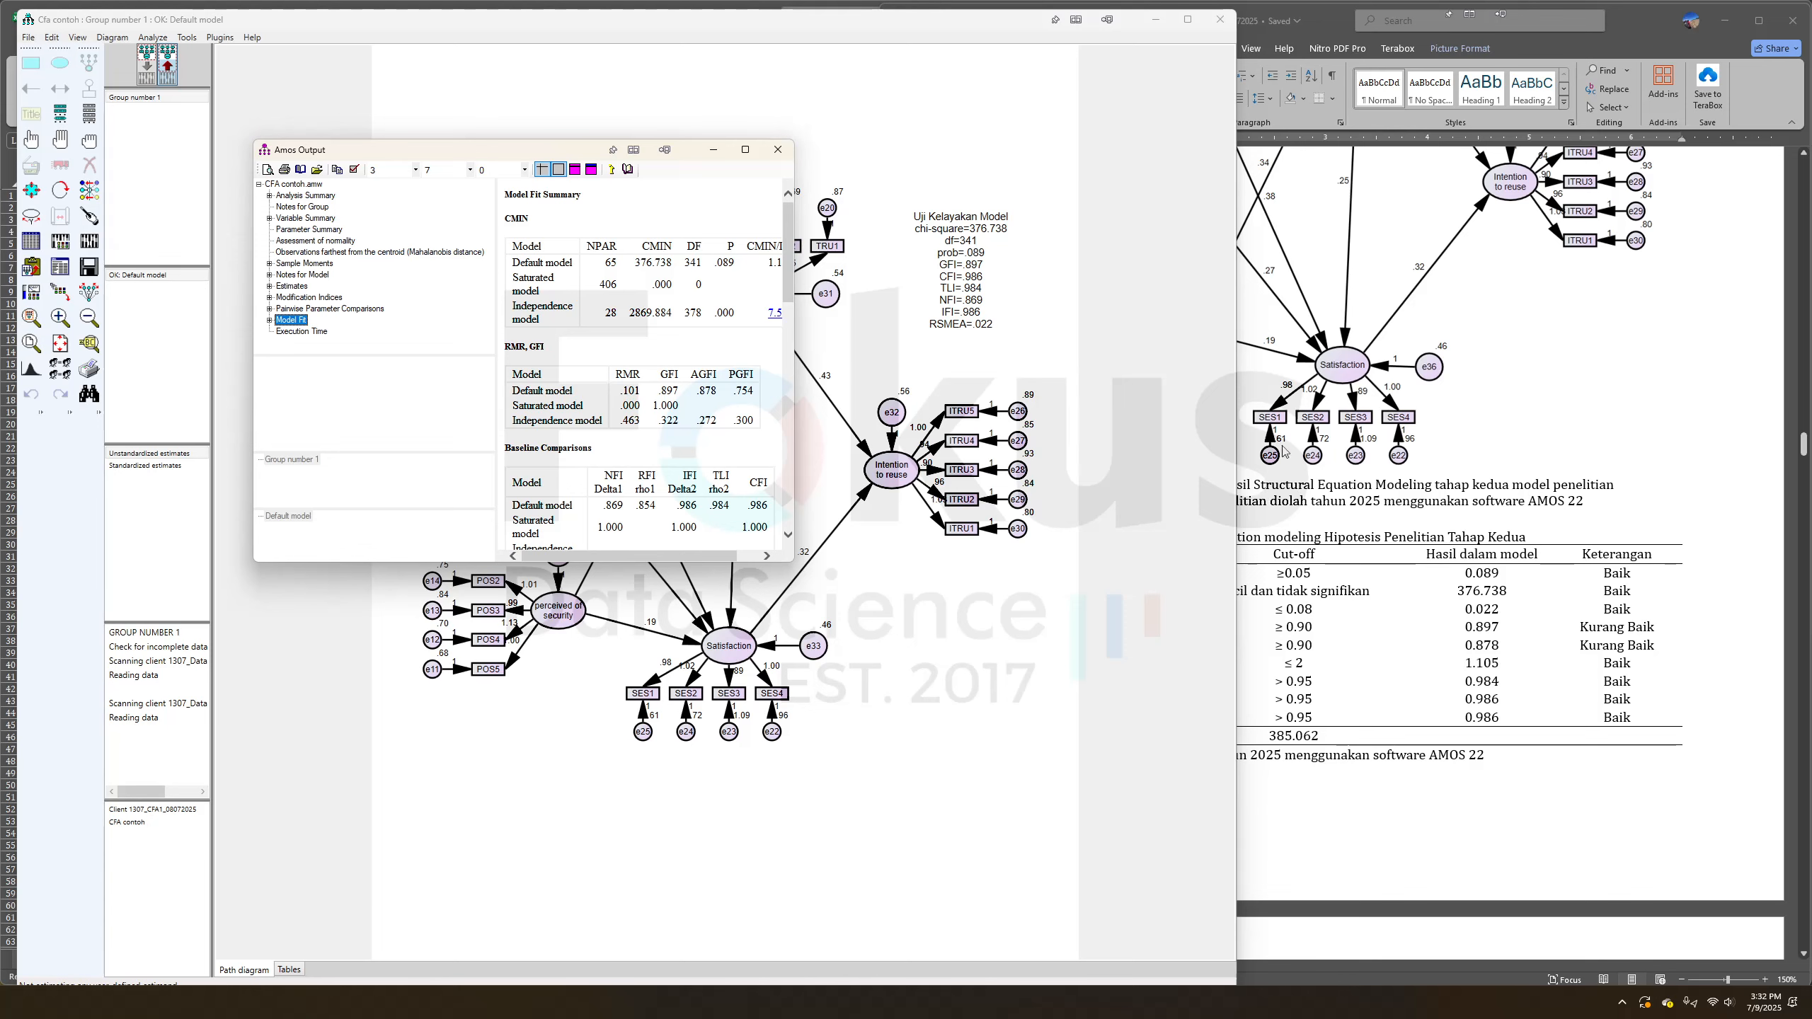
left_click(1279, 449)
scroll(1412, 336, "up", 5)
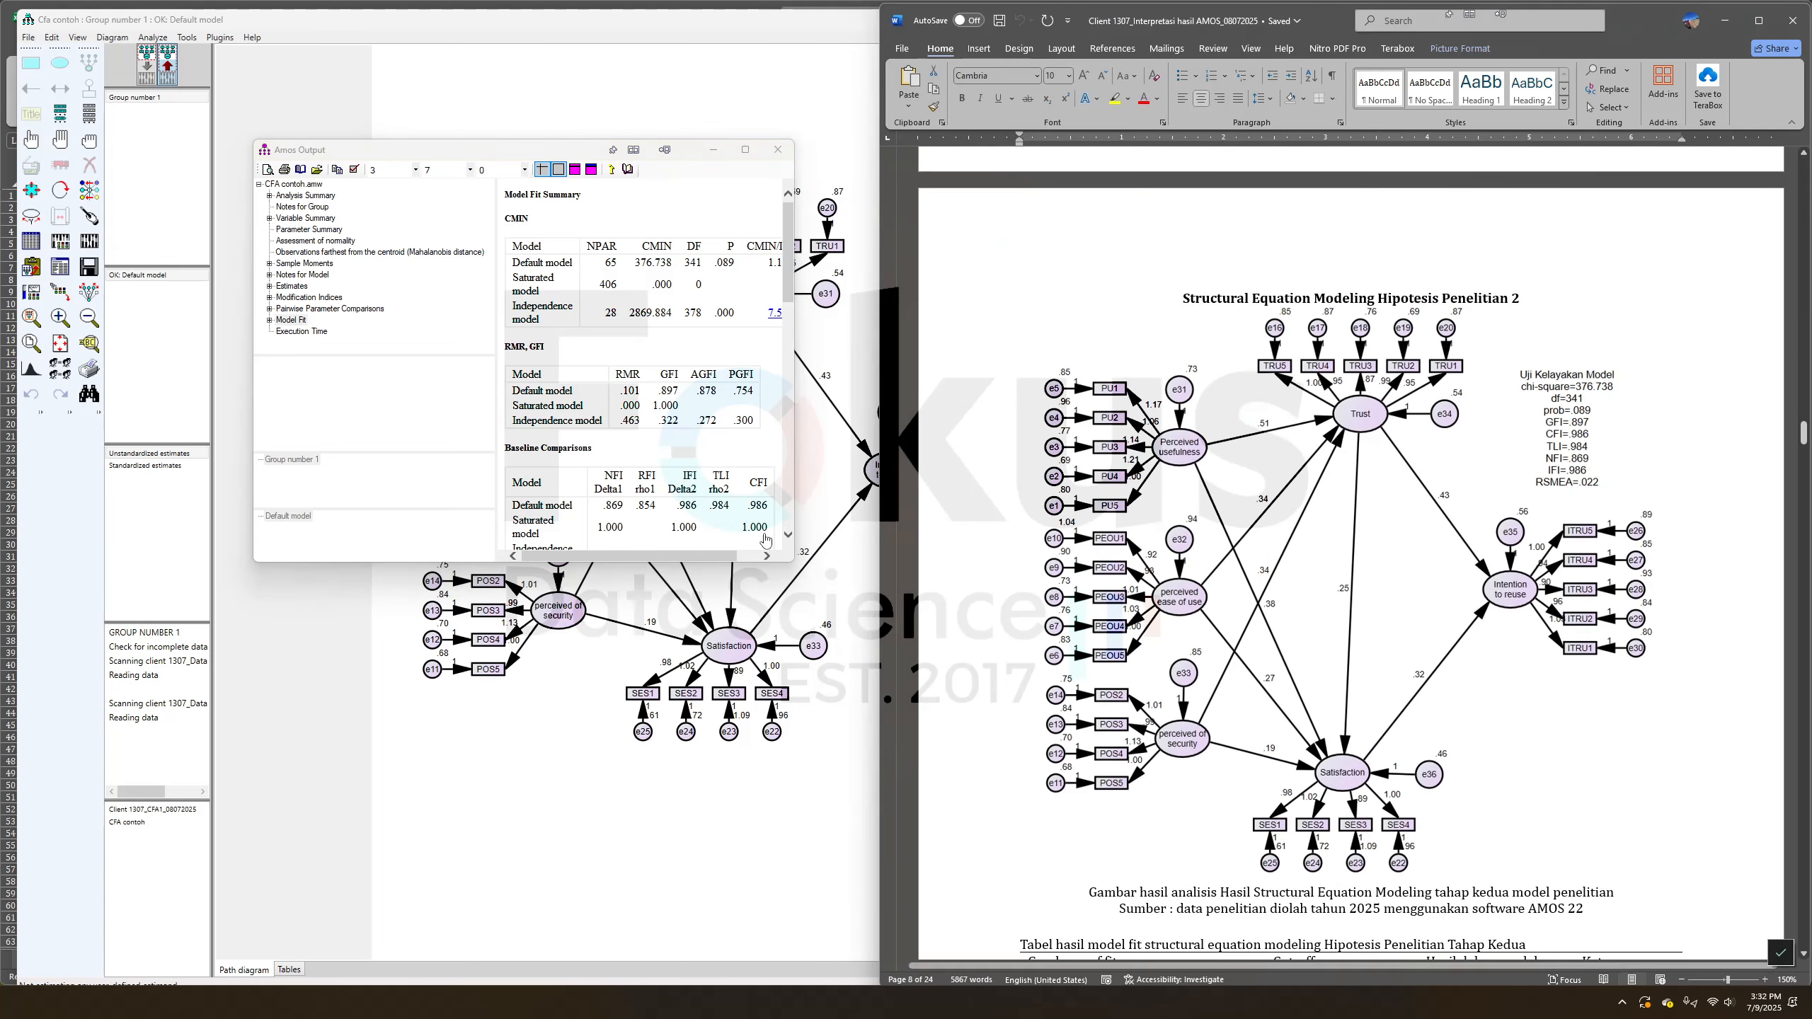
left_click(802, 483)
left_click(28, 37)
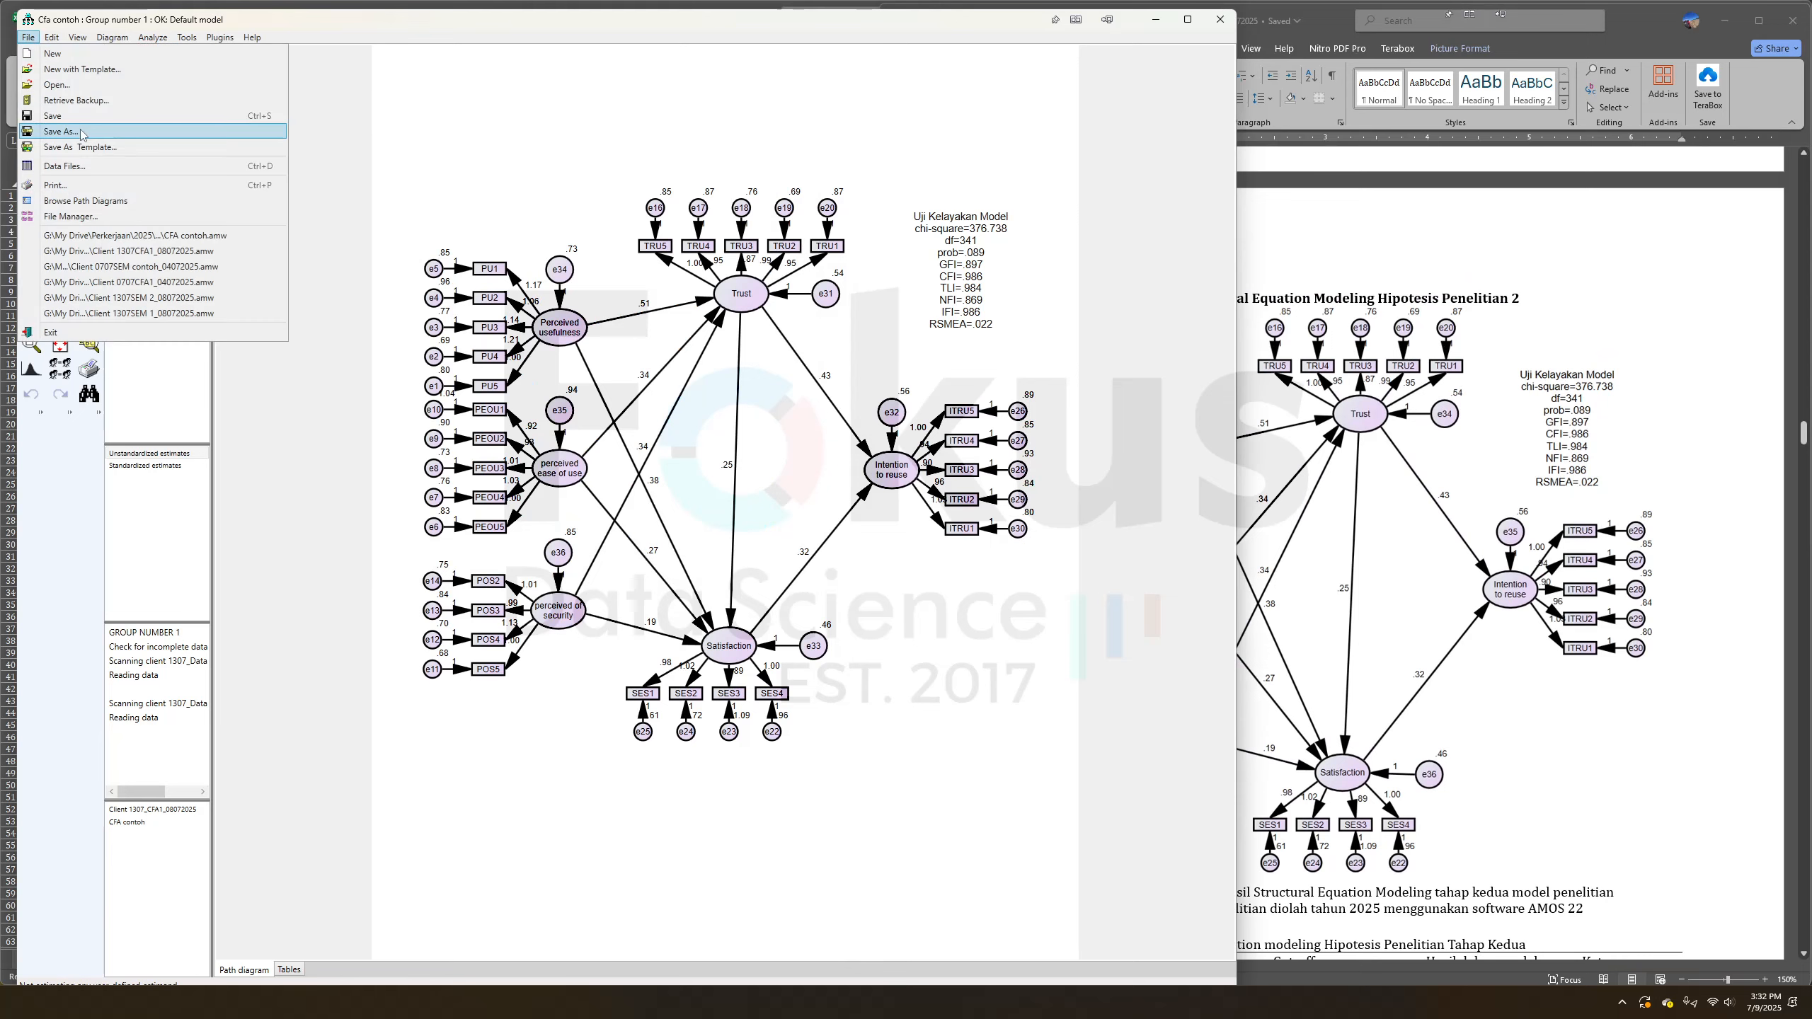
left_click(78, 133)
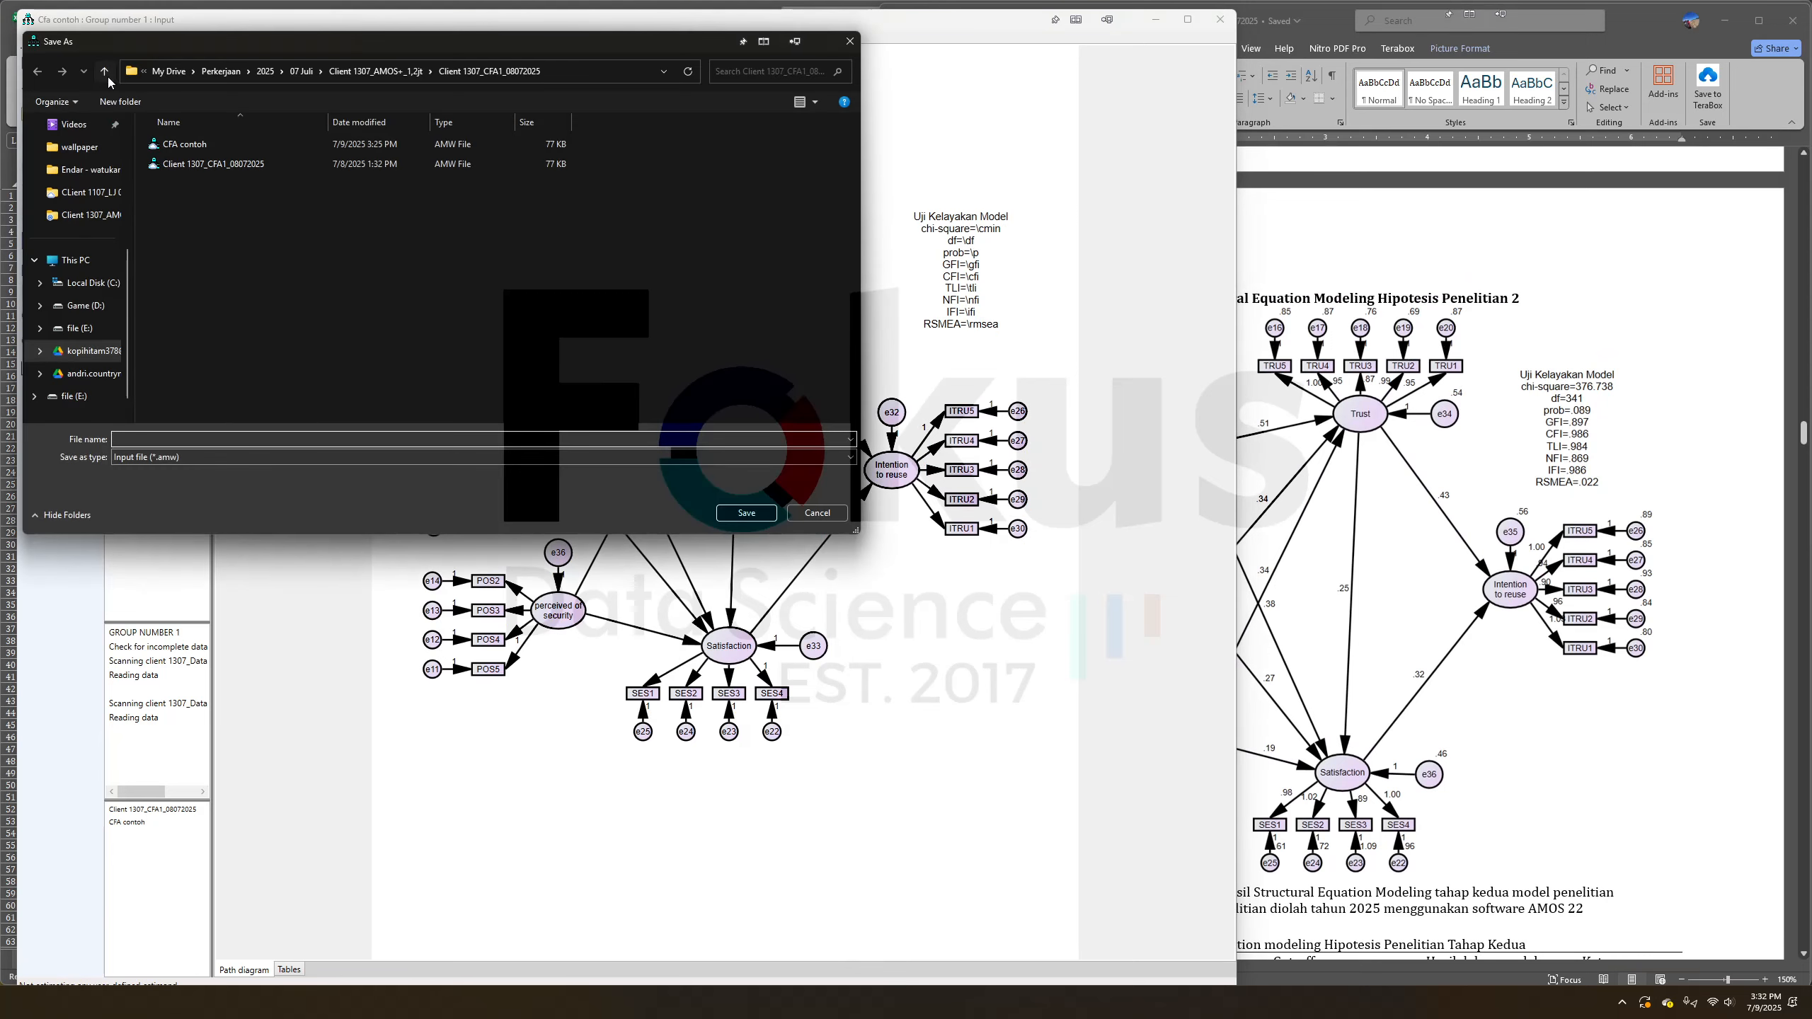
left_click(106, 72)
double_click(278, 225)
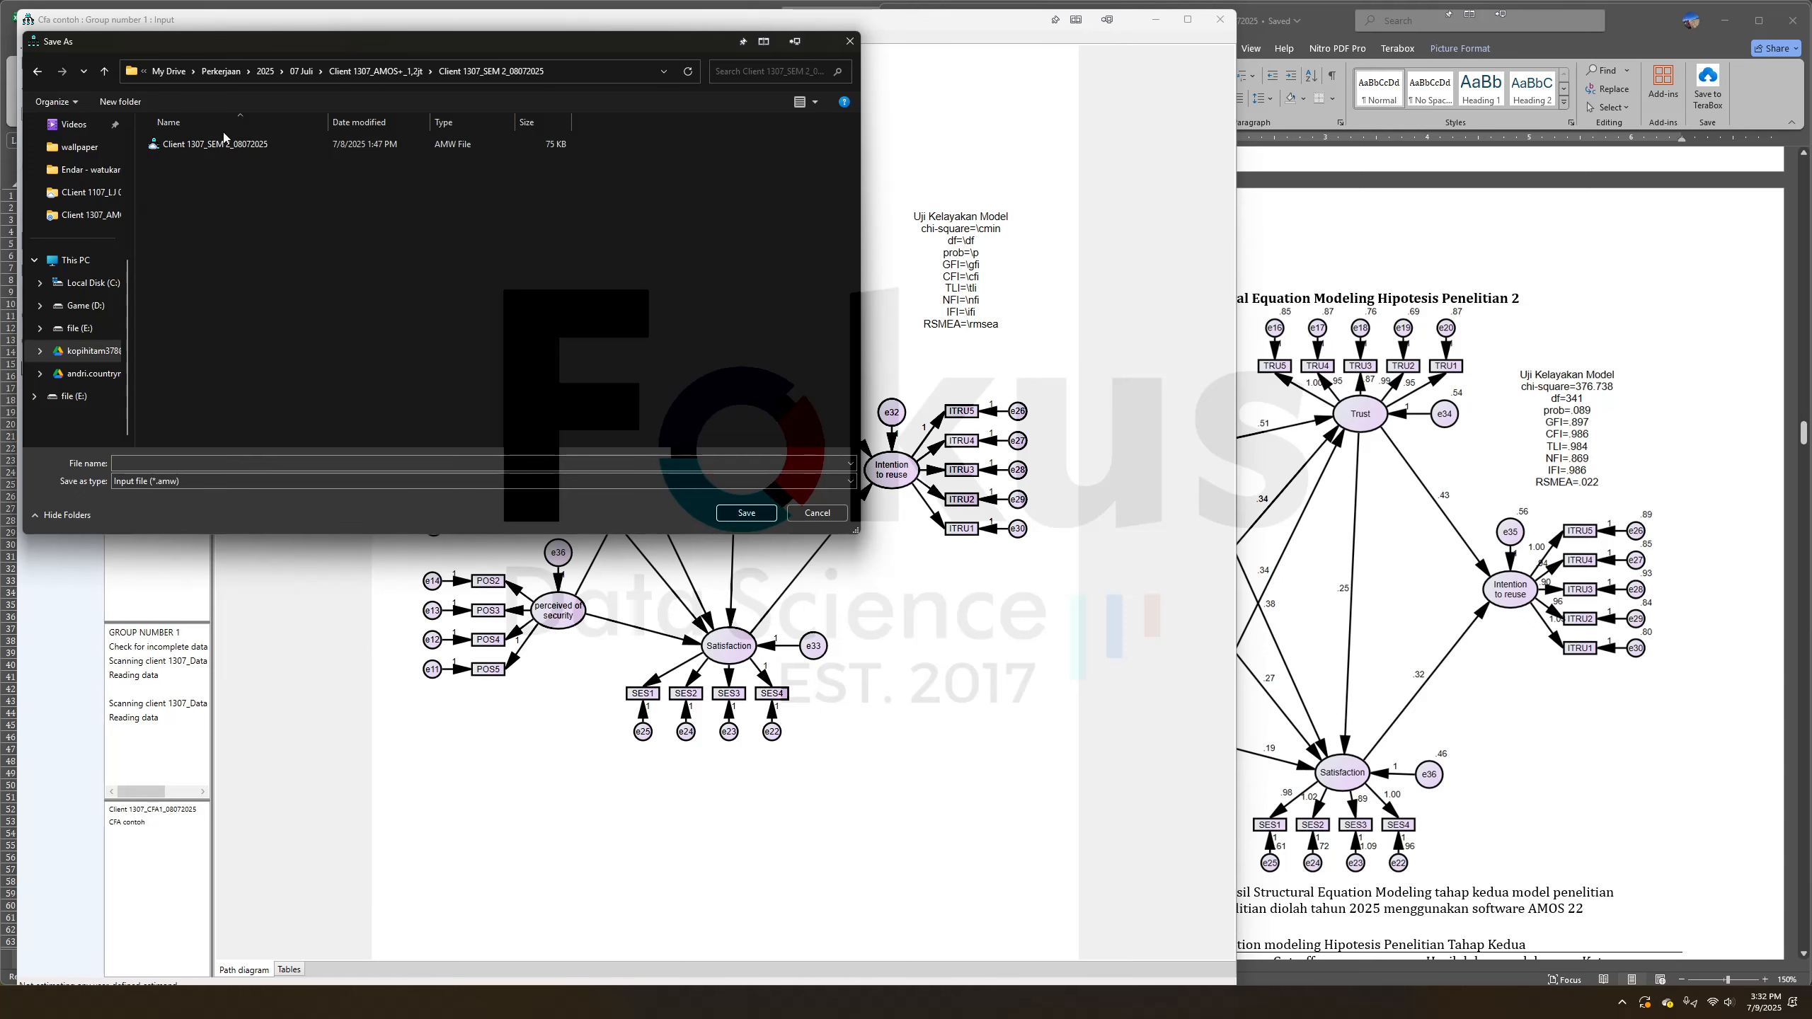
left_click(819, 515)
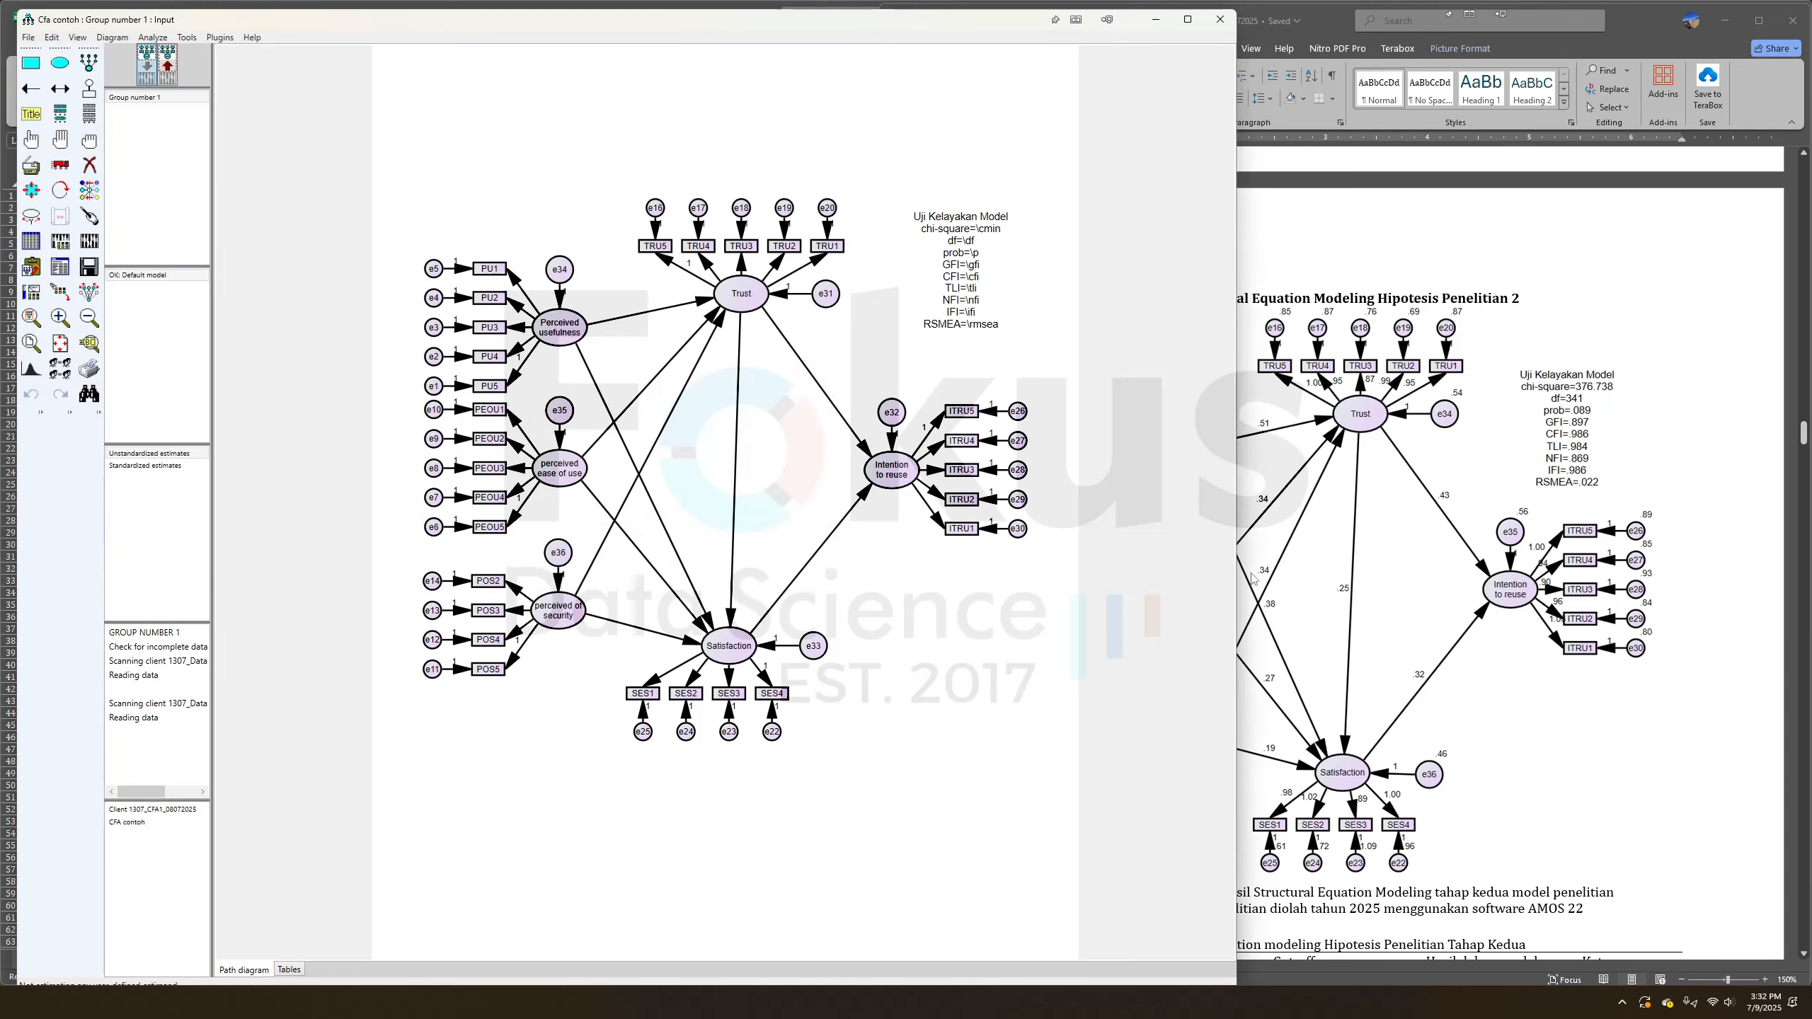
Find the Uji Normalitas Data section in Word and examine Amos's Assessment of normality in a widened output window beside it
left_click(1517, 612)
scroll(1516, 612, "down", 10)
scroll(1516, 612, "down", 10)
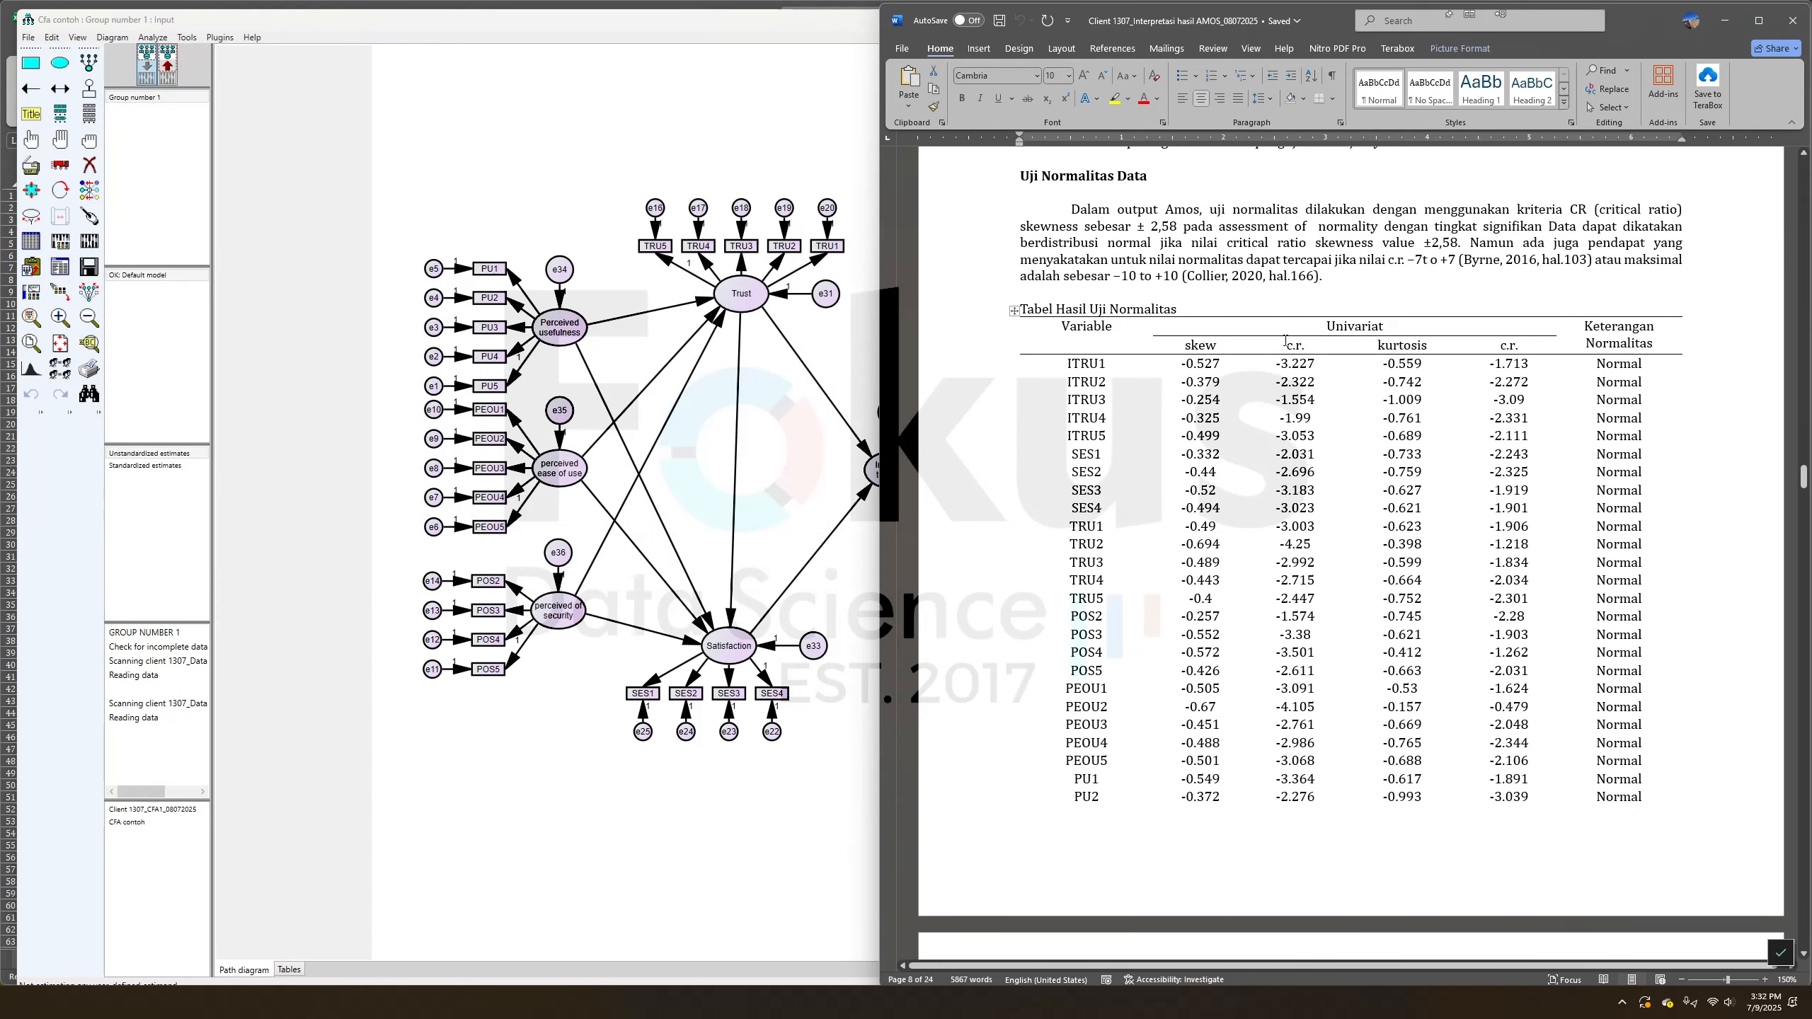
left_click(60, 266)
left_click(289, 274)
left_click(292, 286)
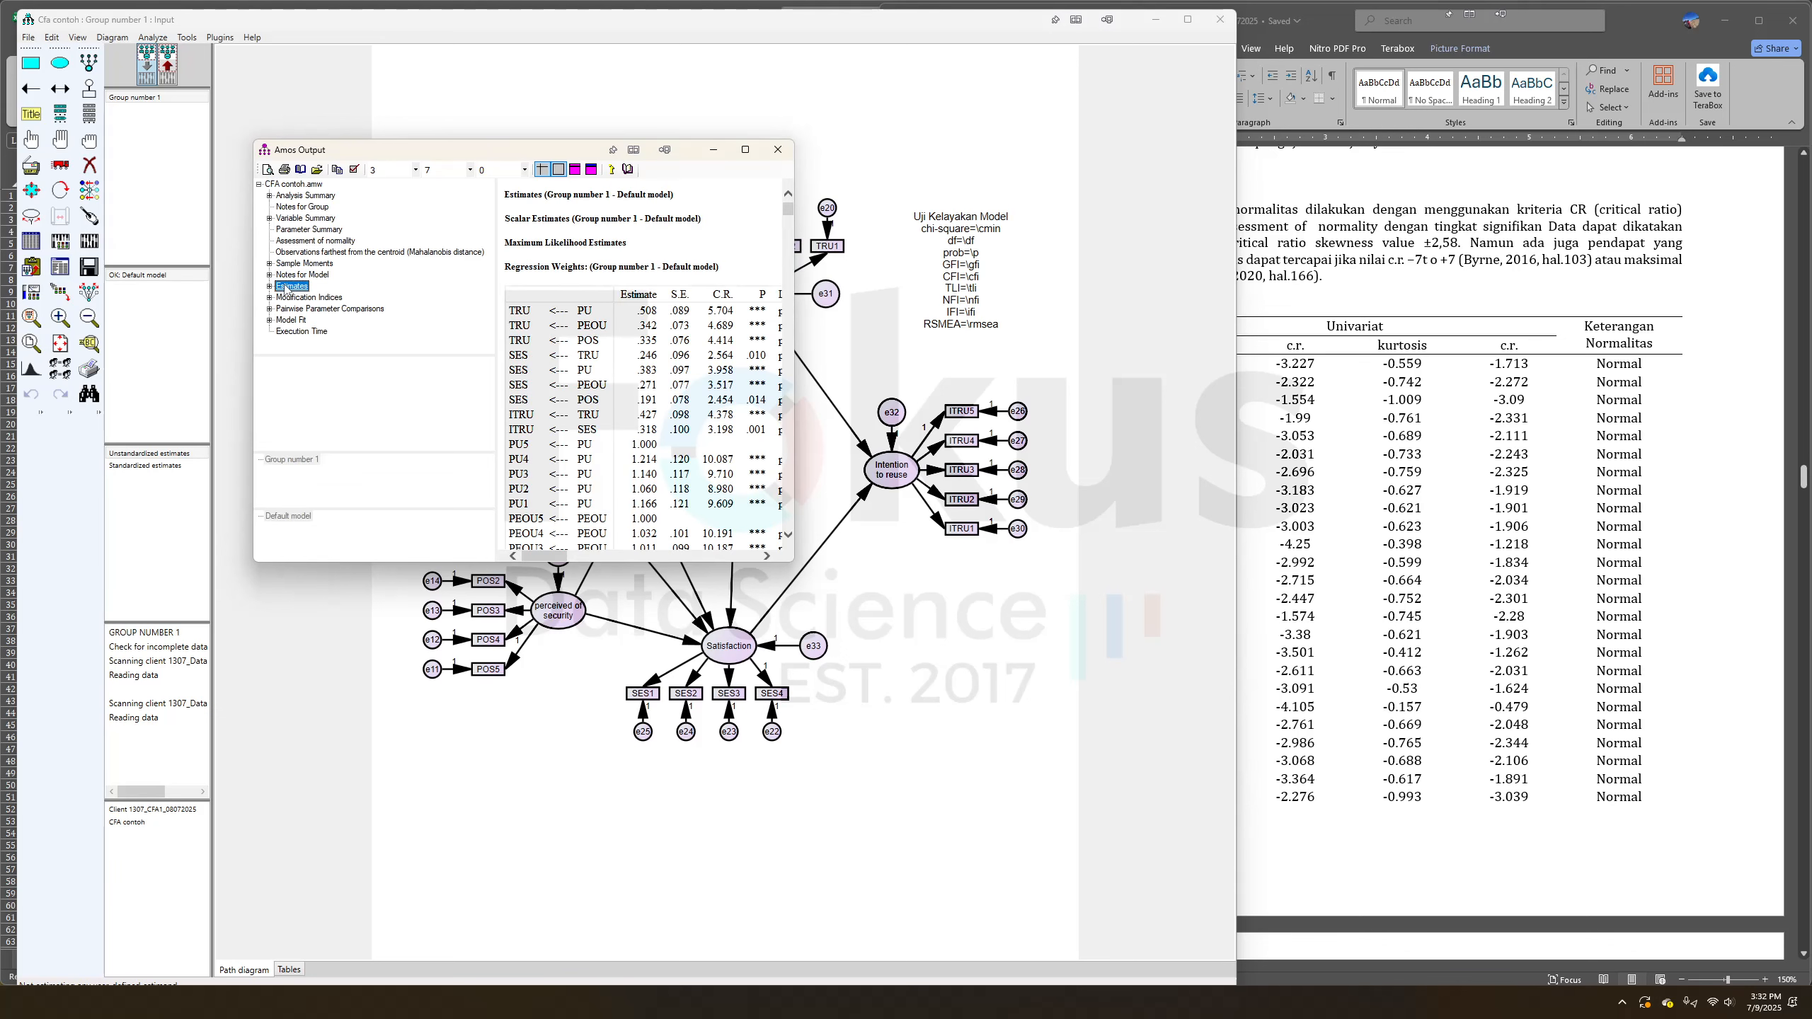
left_click(327, 241)
left_click_drag(794, 457, 1049, 460)
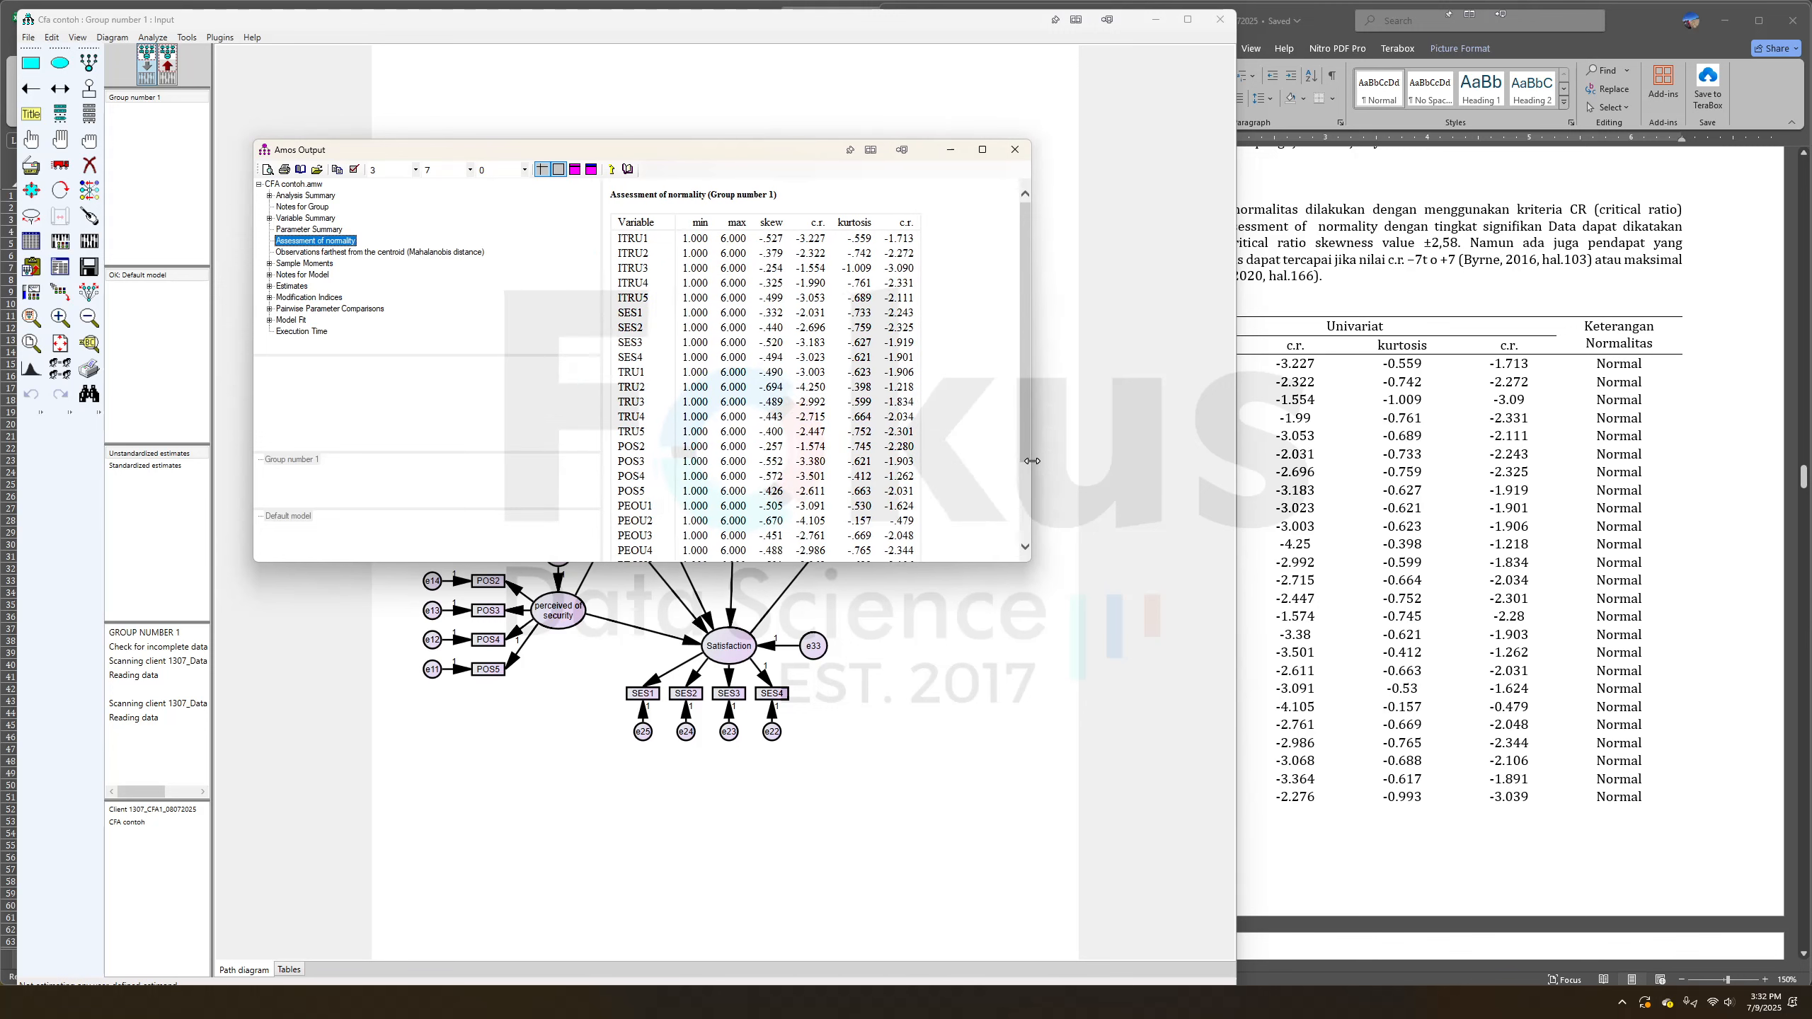
scroll(905, 384, "down", 3)
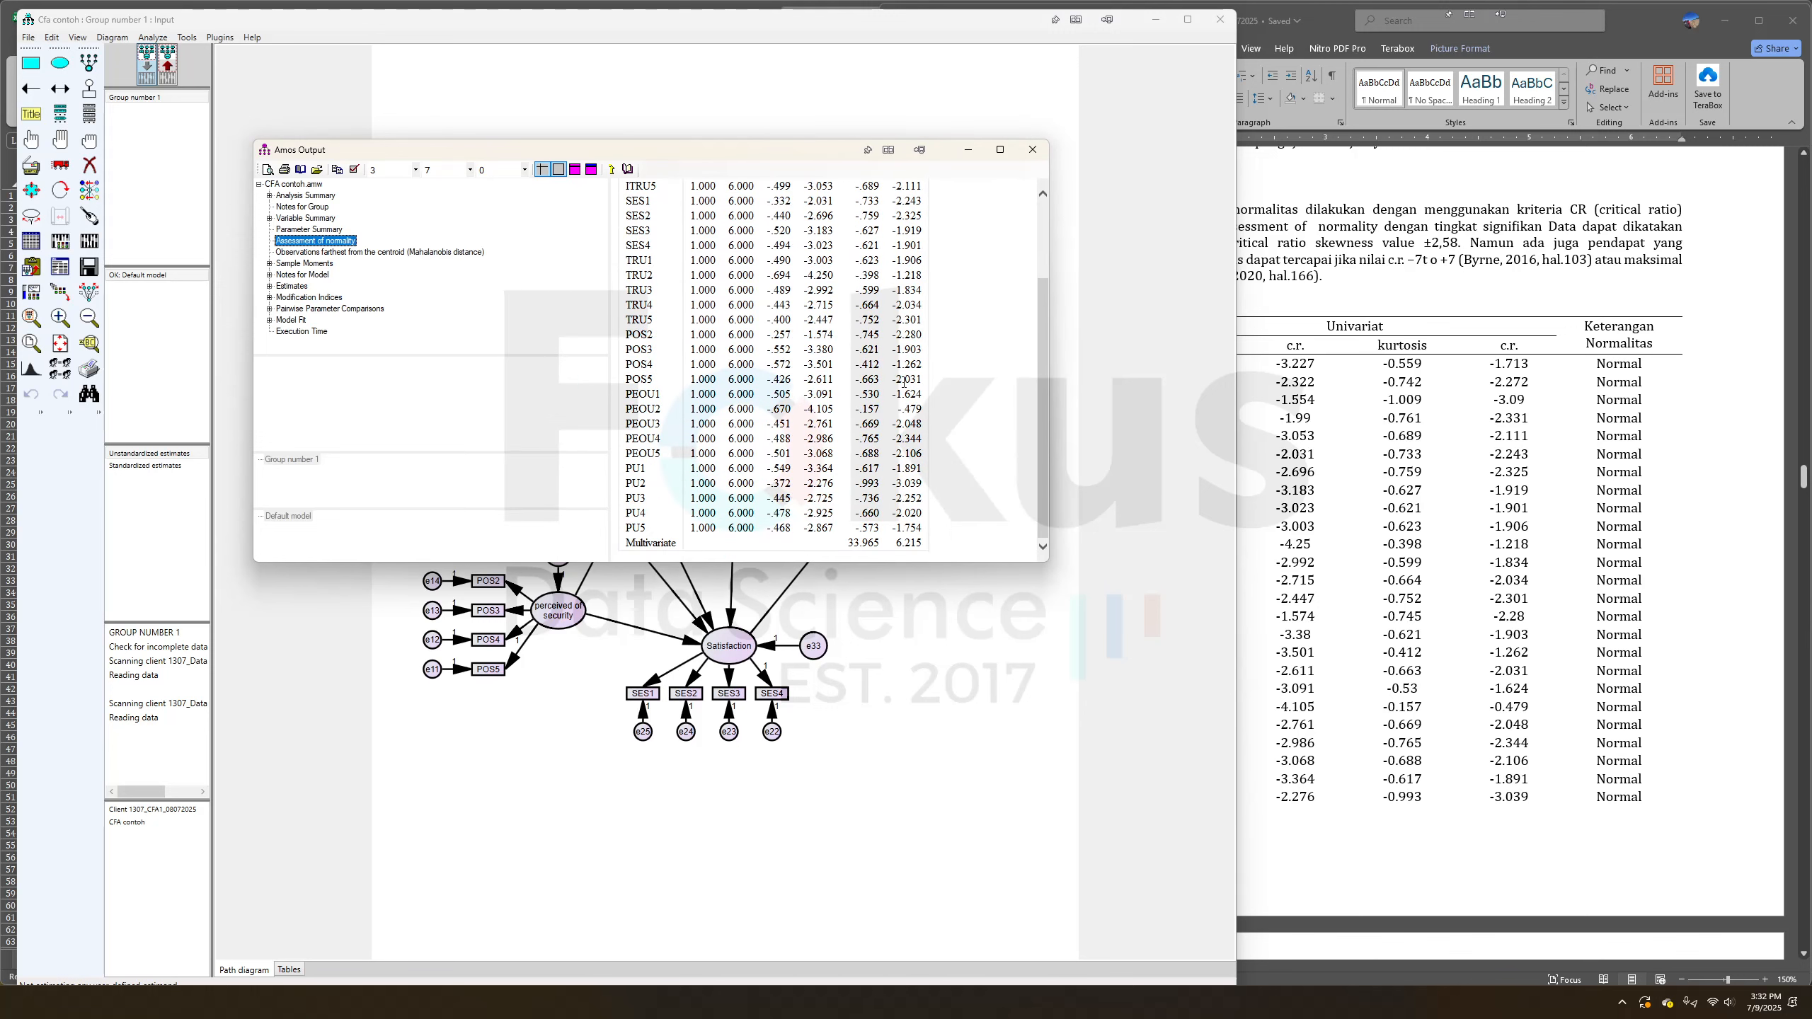
Read through the report's Tabel Hasil Uji Normalitas, including the multivariate row and its interpretation, and revisit the Hipotesis Penelitian 2 figure
left_click(1297, 220)
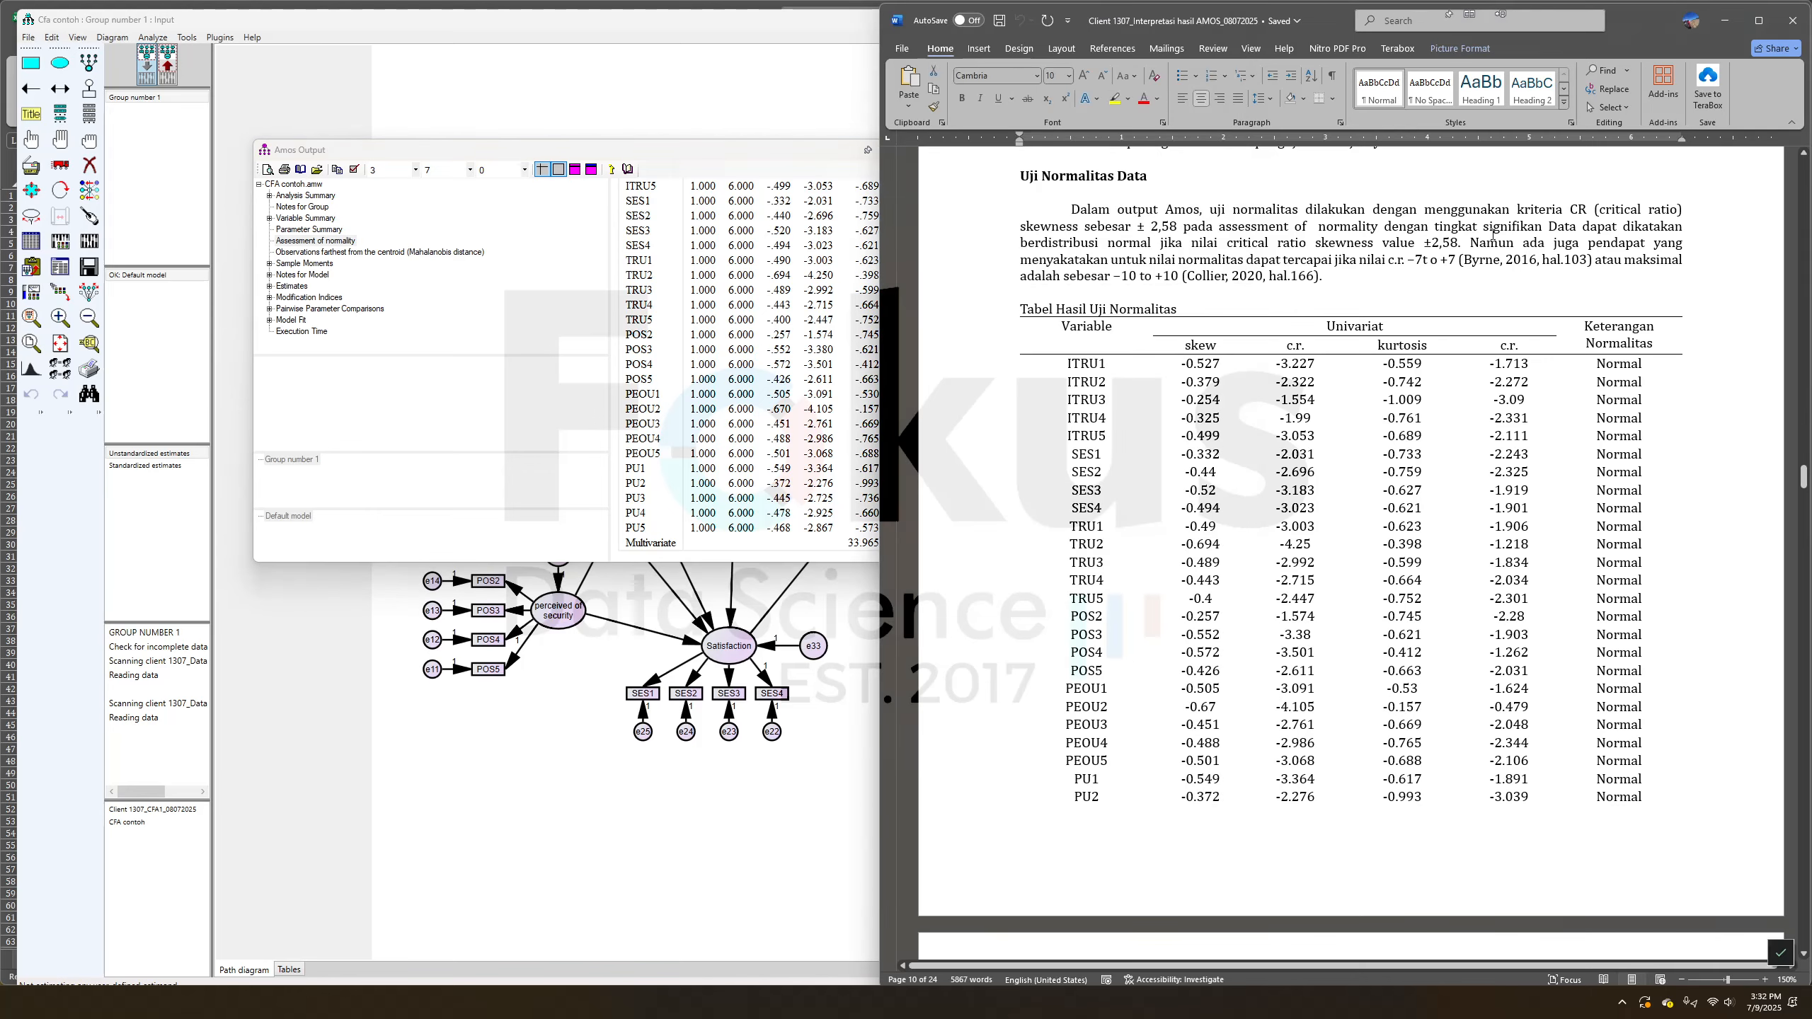
scroll(1546, 332, "down", 7)
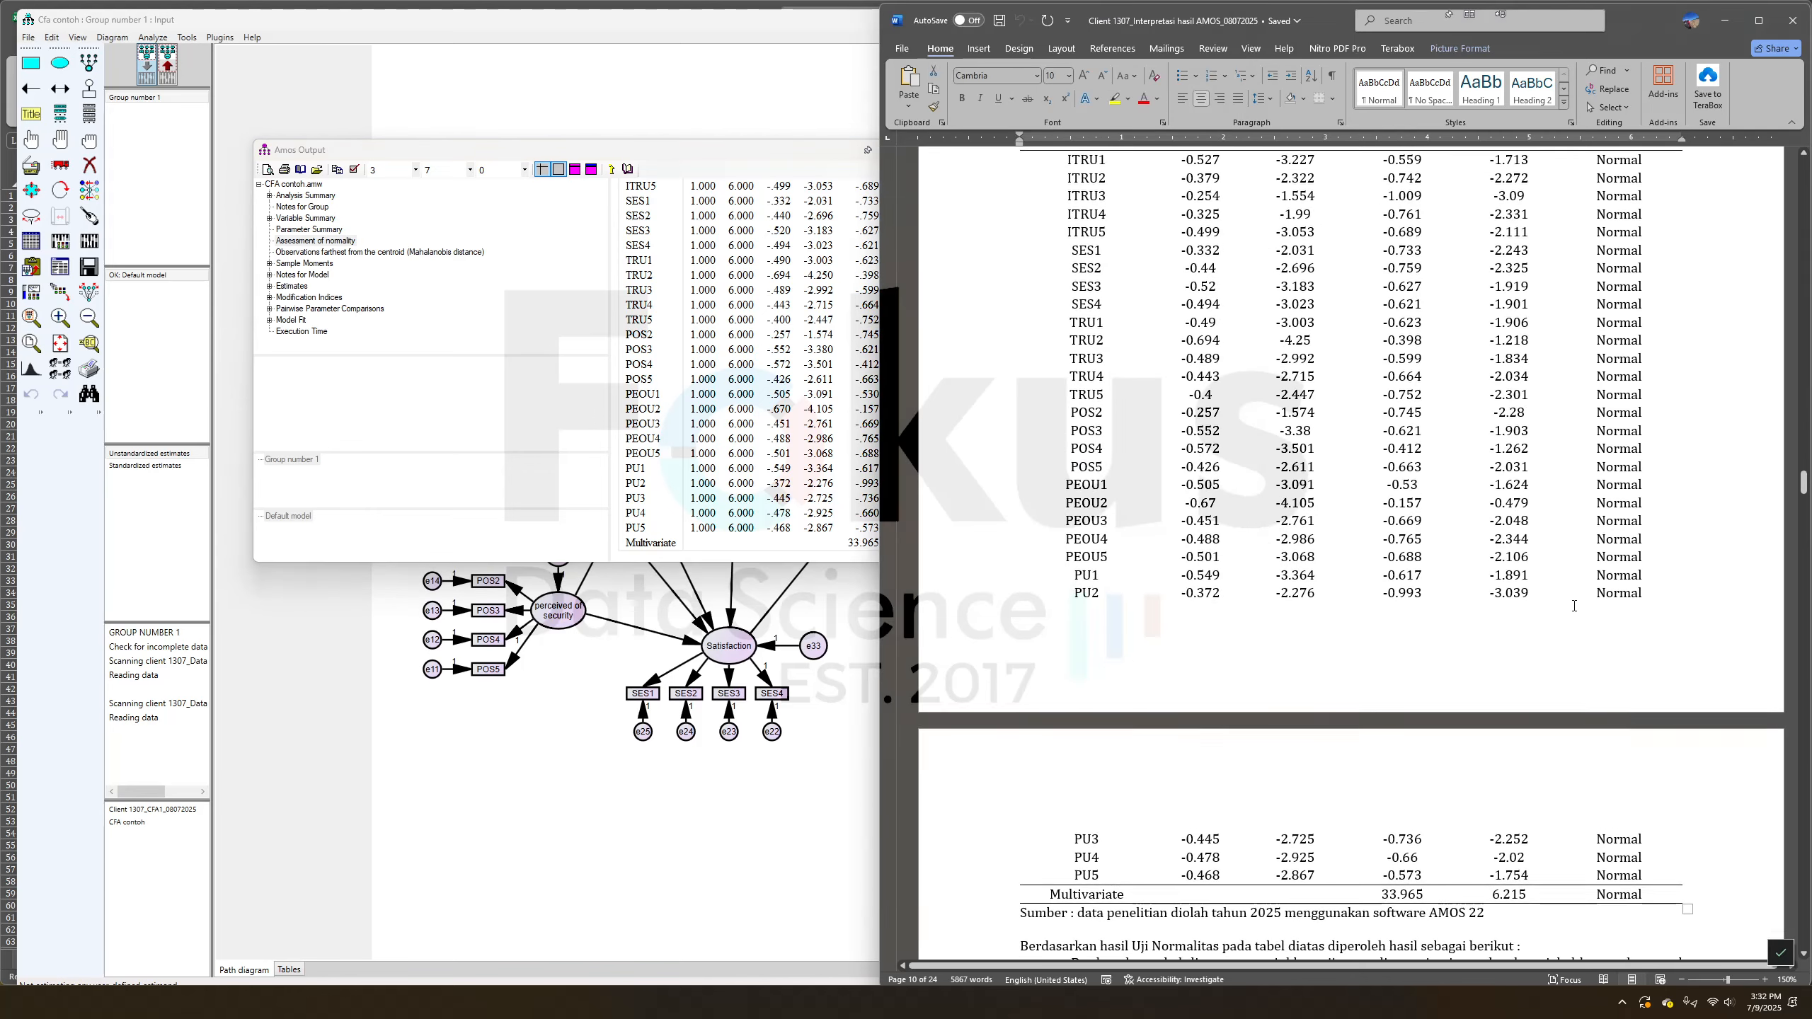
scroll(1473, 588, "up", 6)
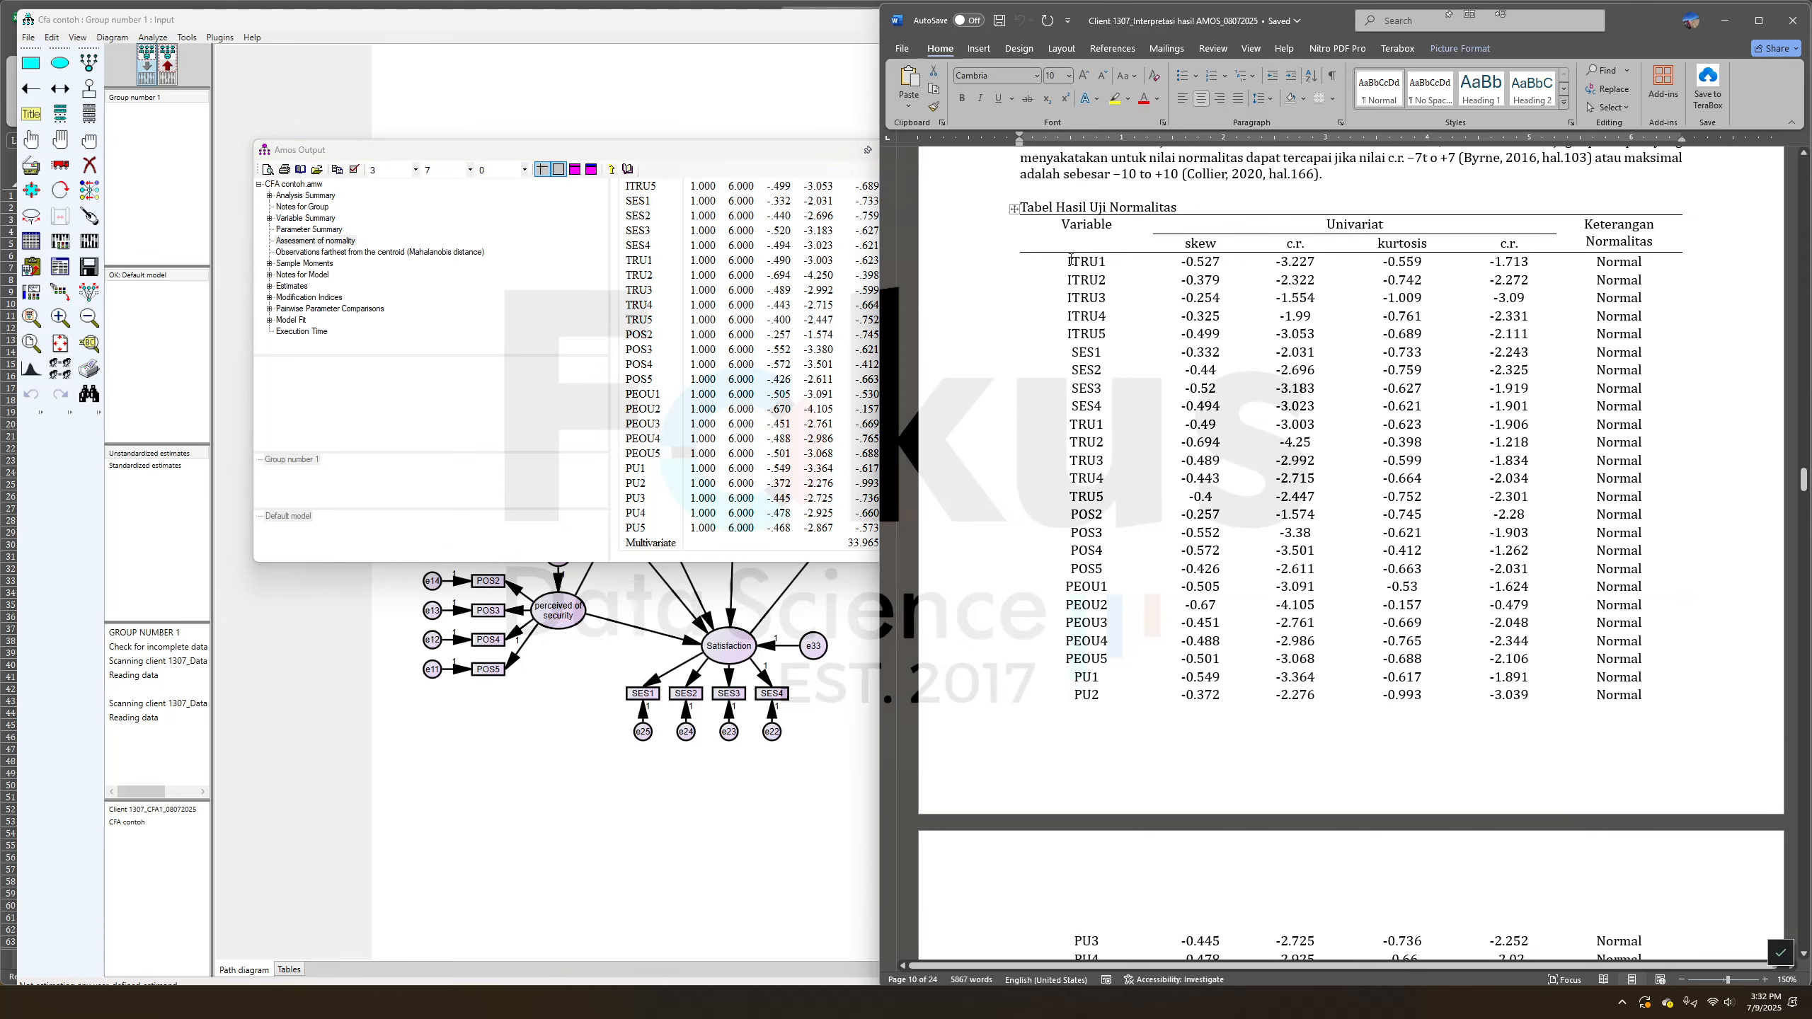
scroll(1510, 450, "up", 20)
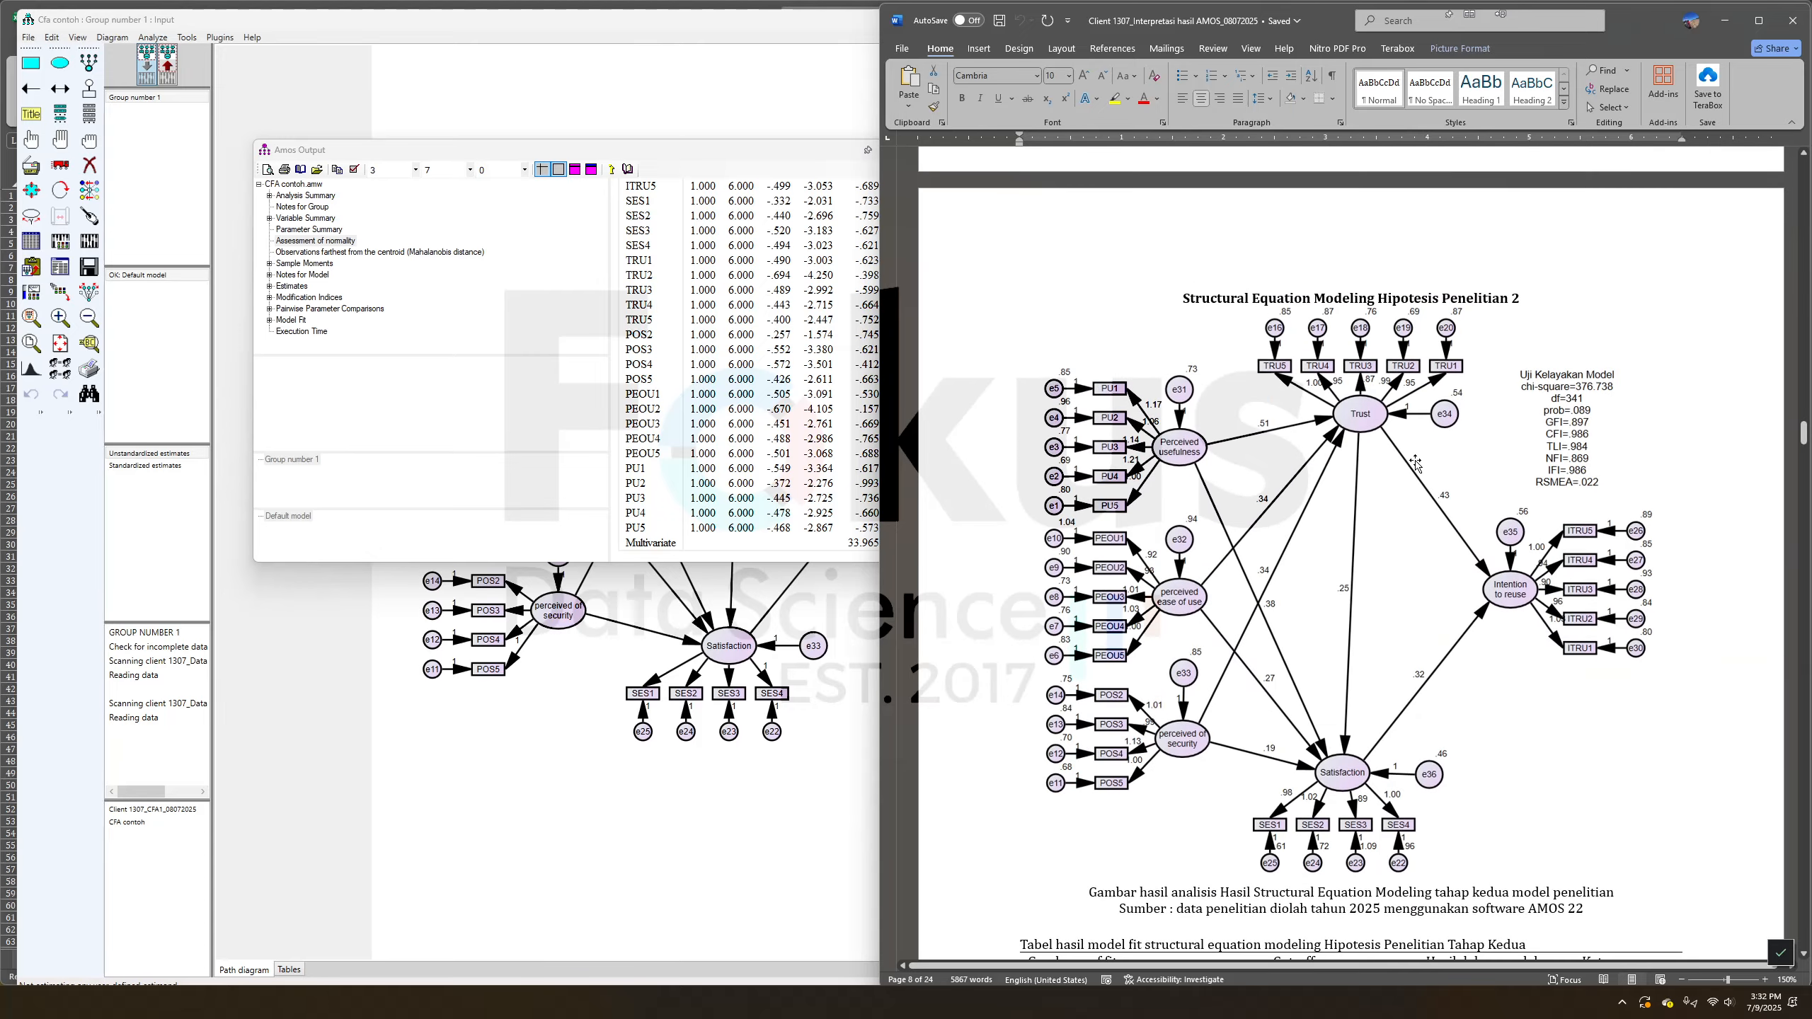
scroll(1413, 463, "down", 9)
scroll(1413, 463, "down", 18)
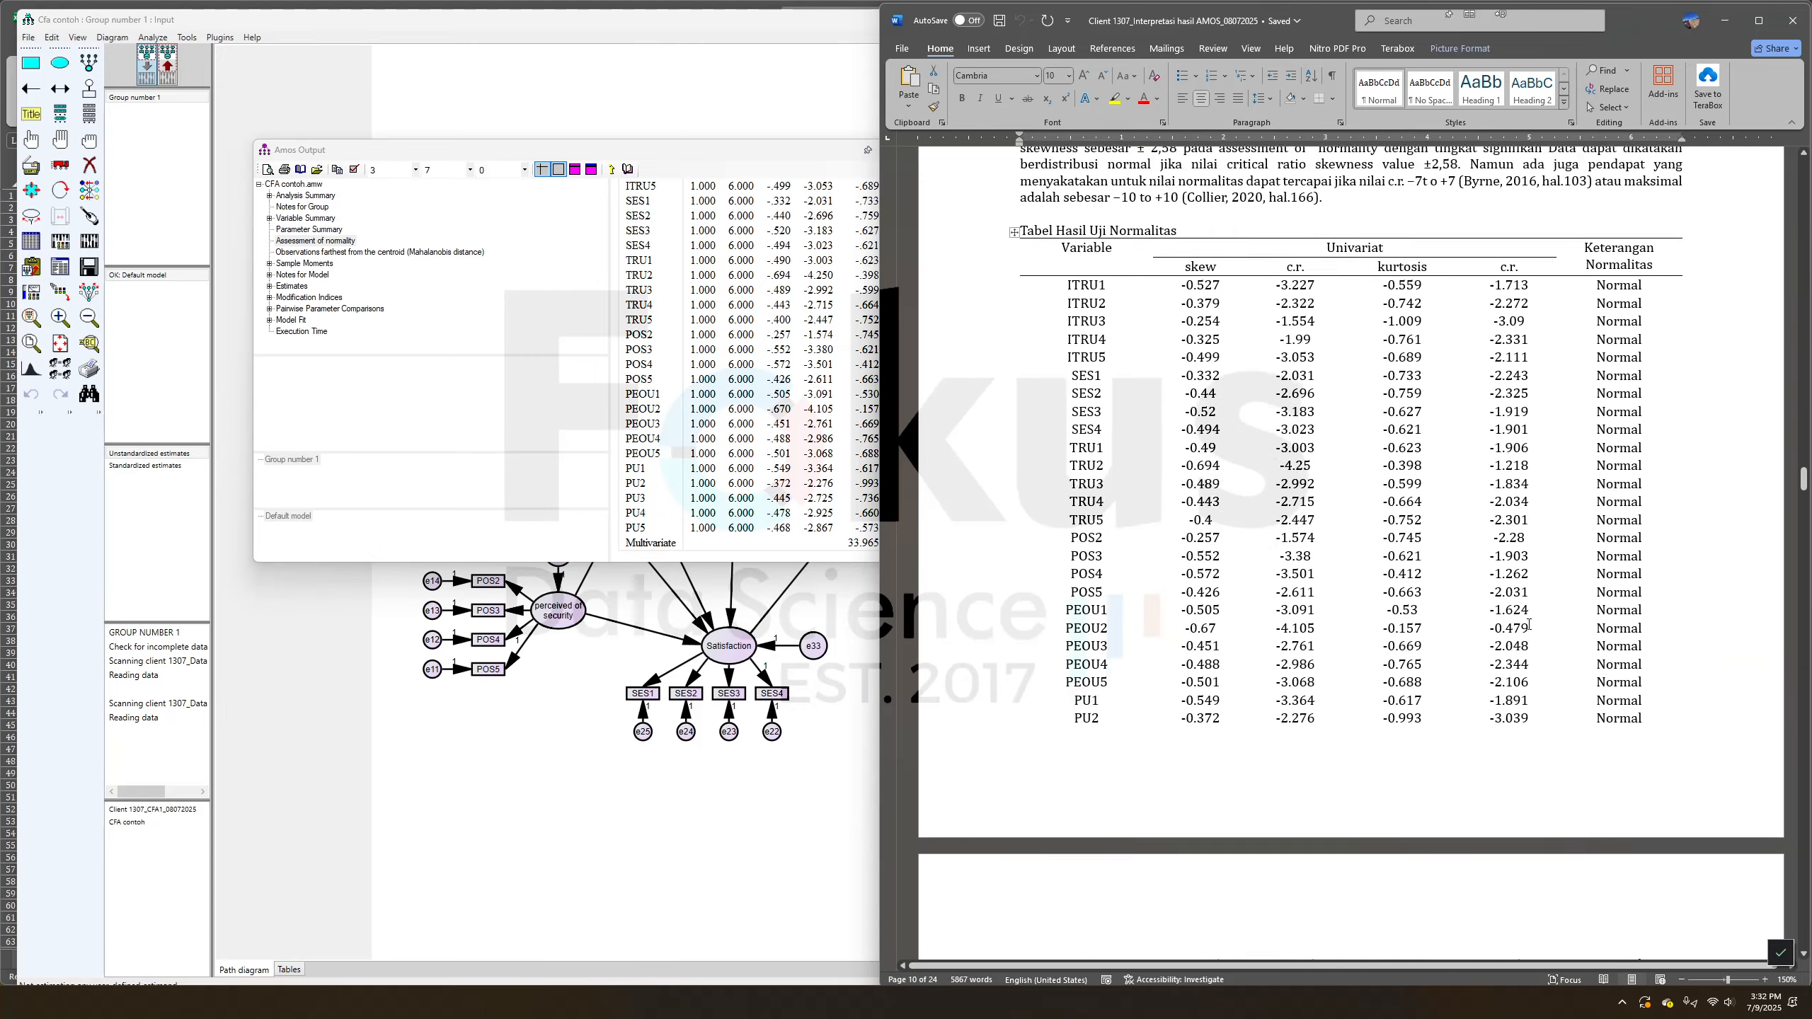
scroll(1524, 620, "up", 15)
scroll(1524, 621, "down", 12)
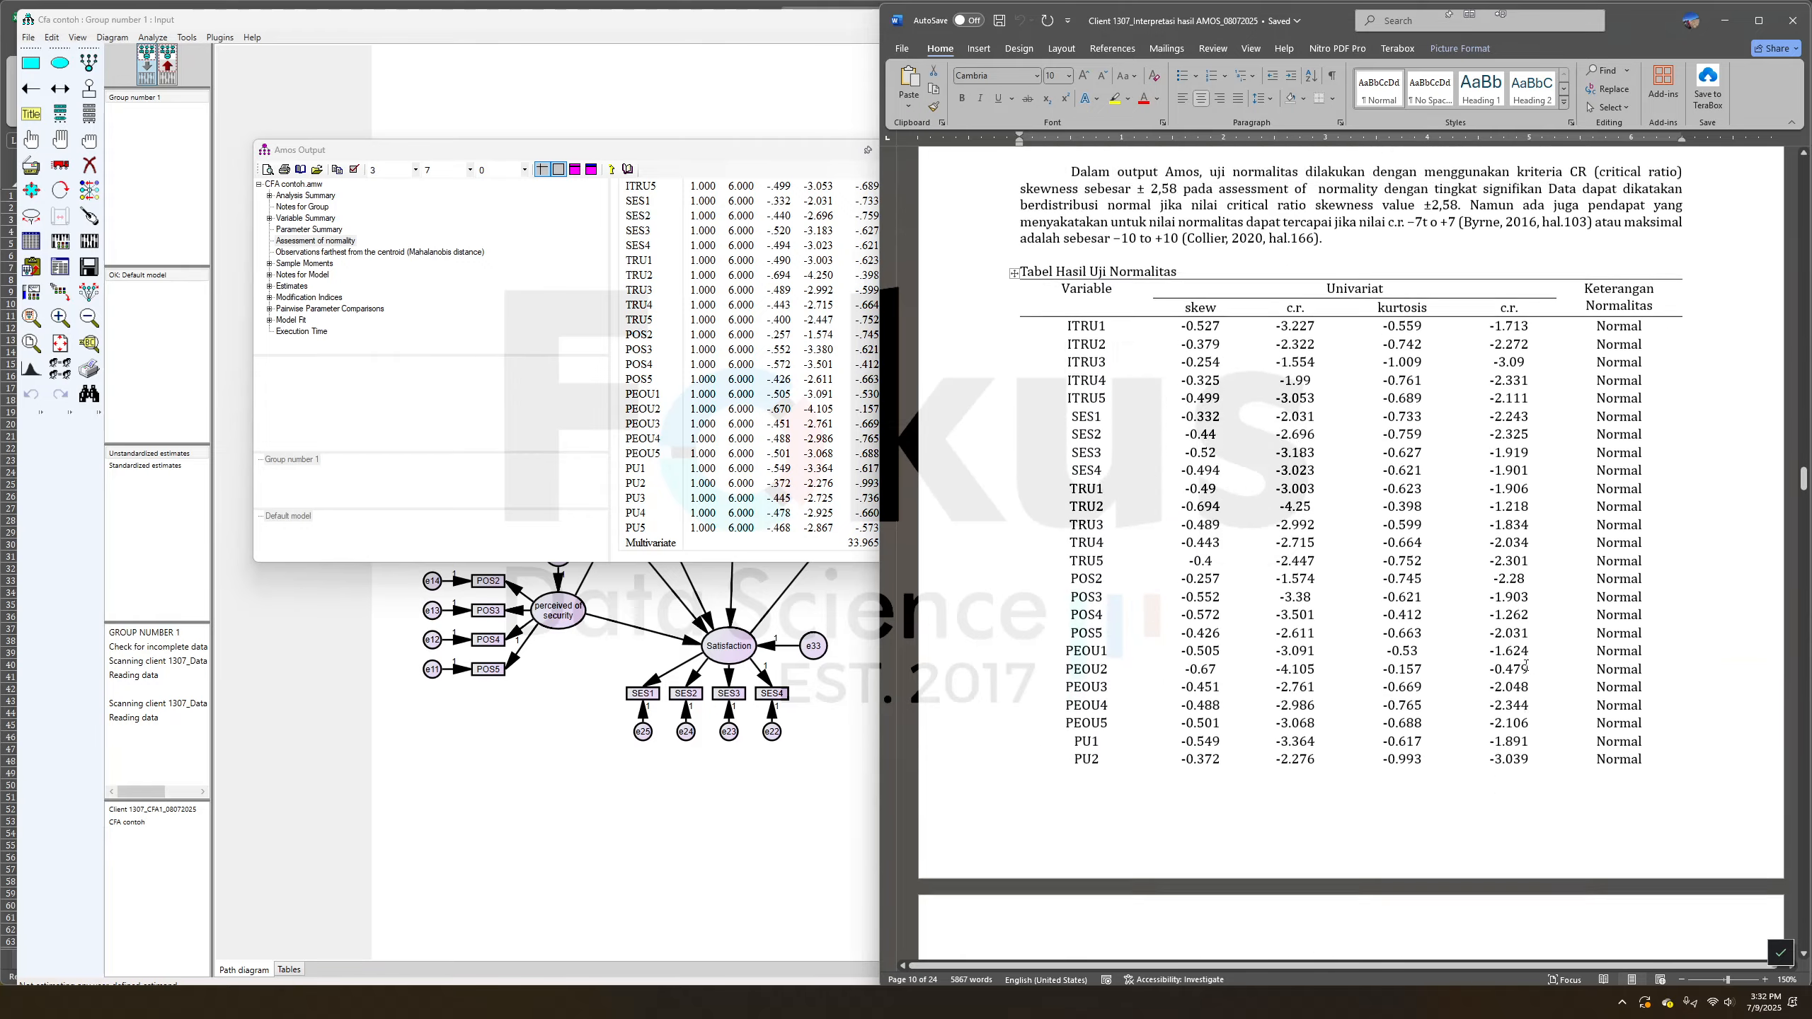
scroll(1510, 664, "down", 5)
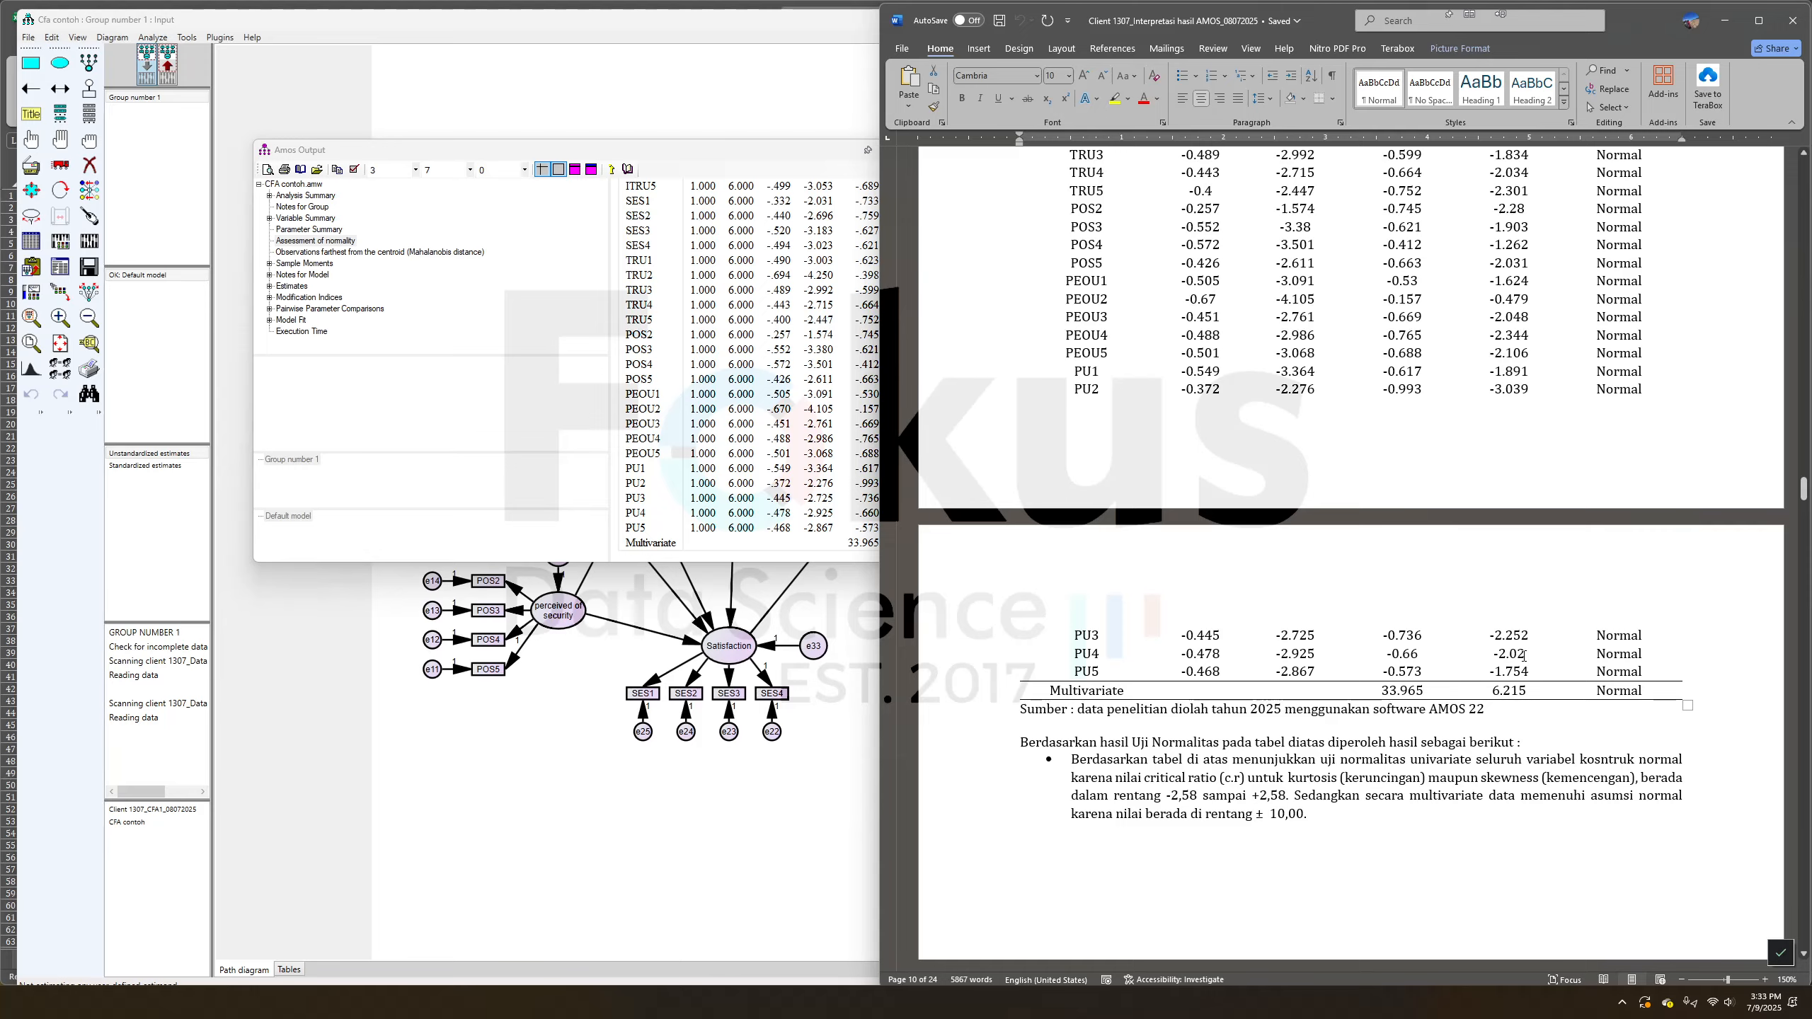
Compare the Regression Weights in the Amos Estimates output with the koefisien β column and interpretations under Uji Hipotesis Penelitian in Word
scroll(1524, 656, "down", 10)
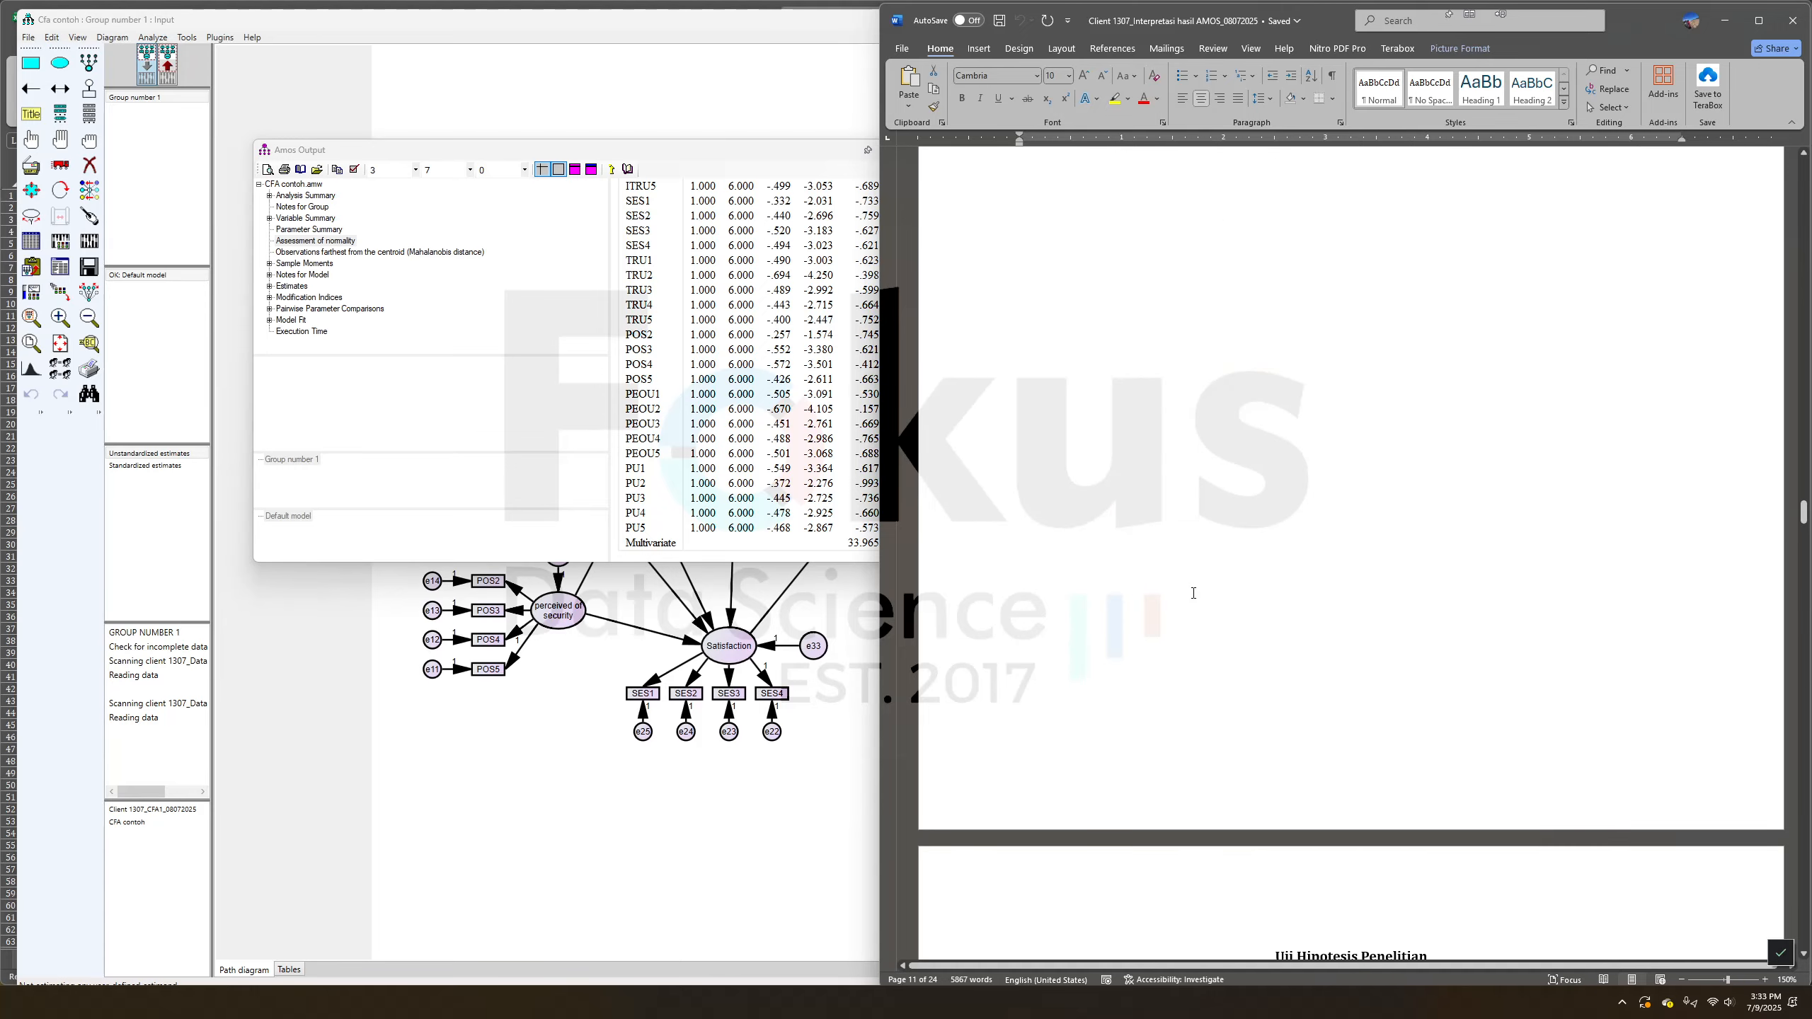
scroll(1193, 593, "down", 9)
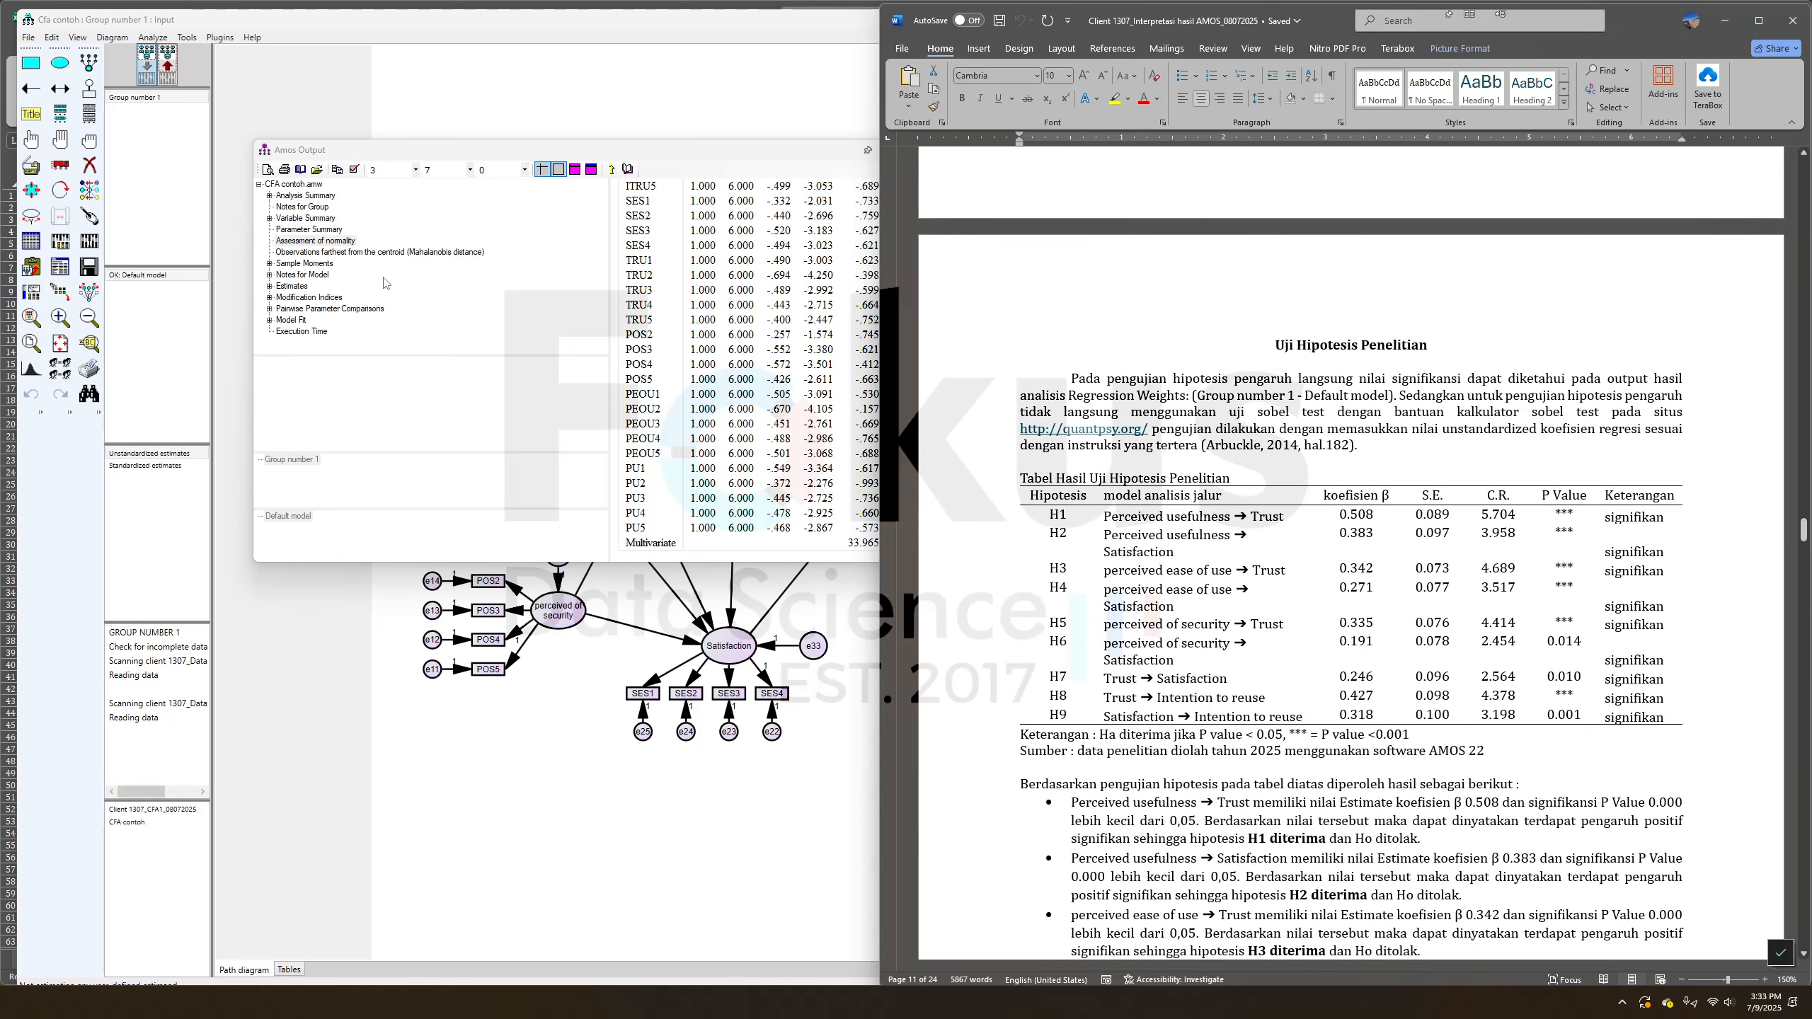
left_click(303, 286)
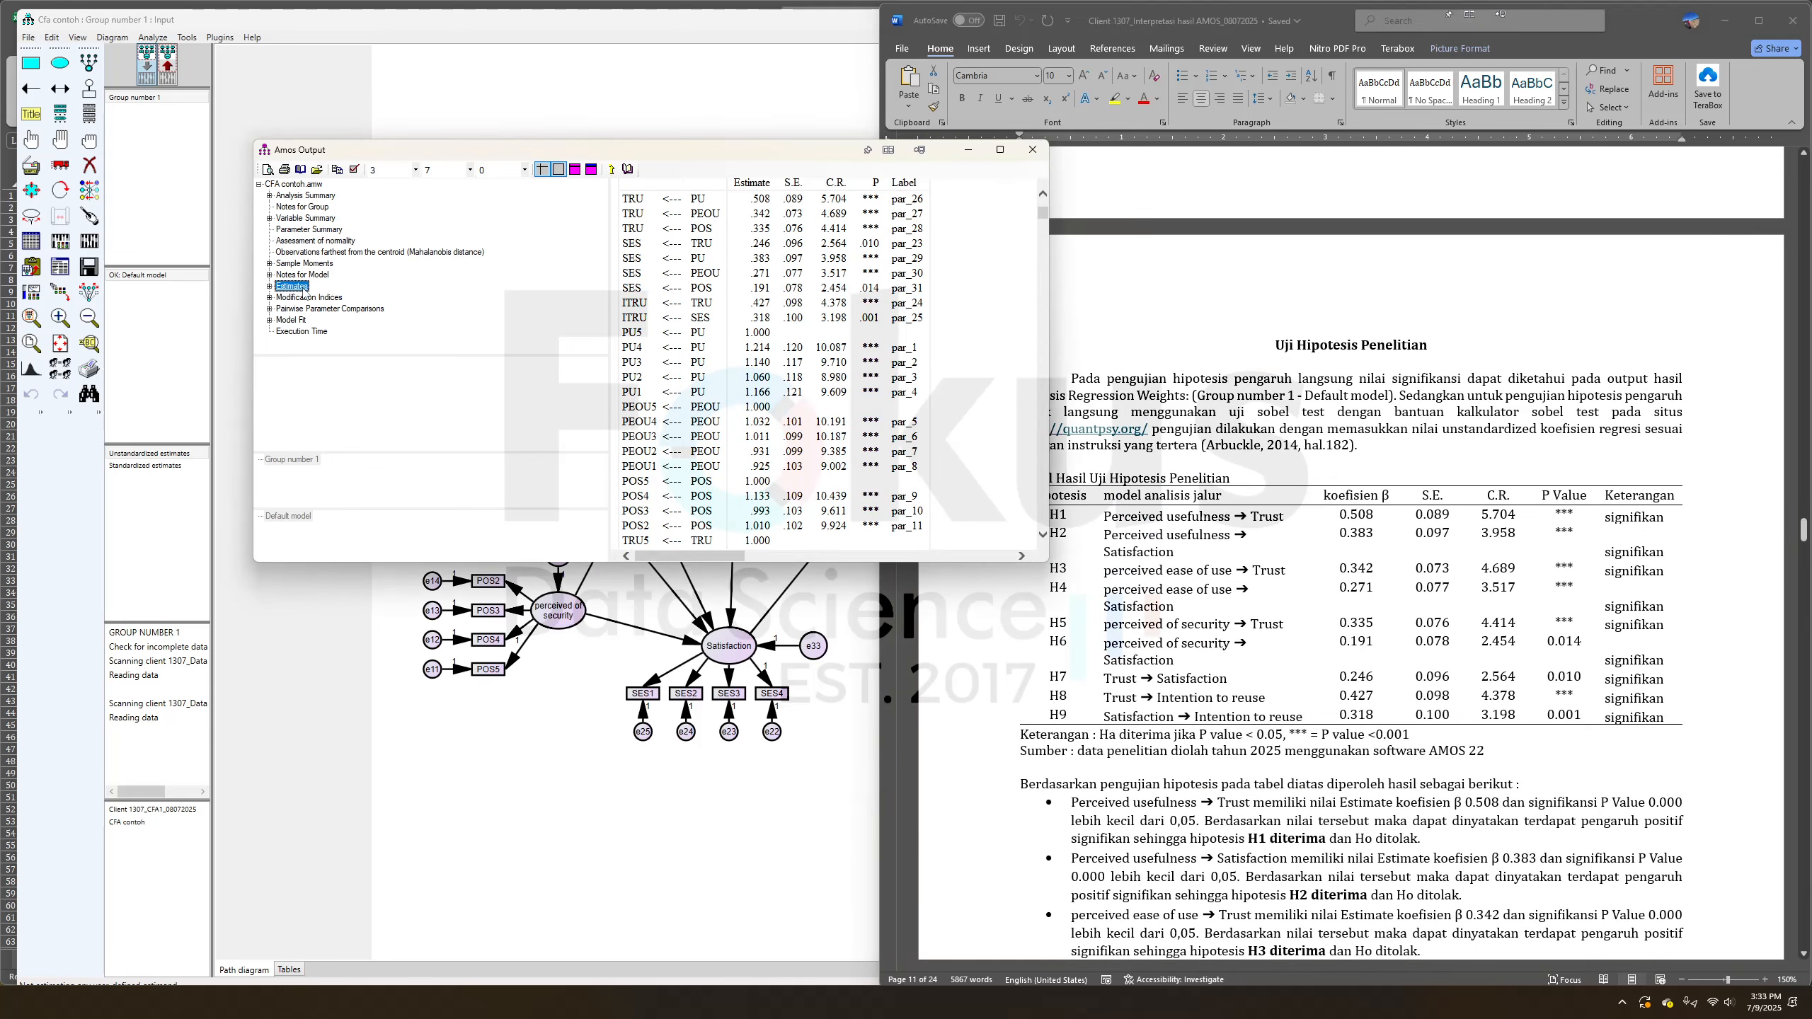
left_click(292, 286)
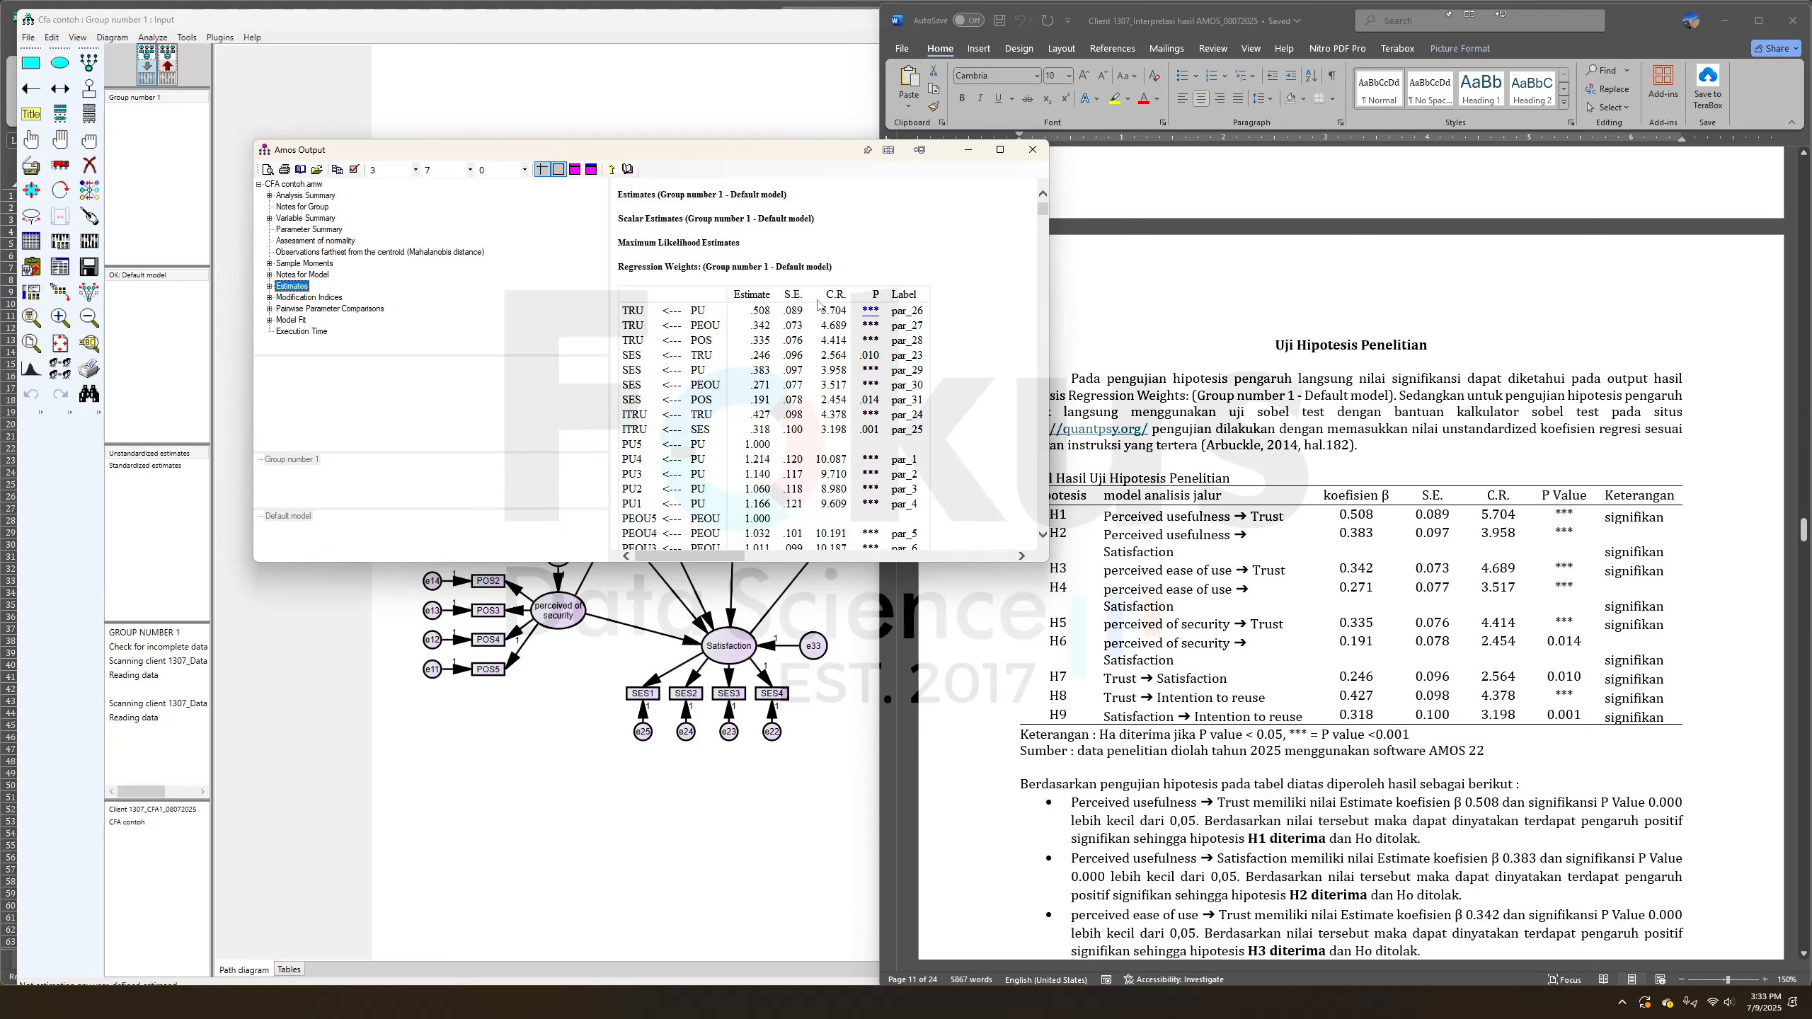
left_click_drag(740, 295, 758, 297)
scroll(759, 296, "down", 2)
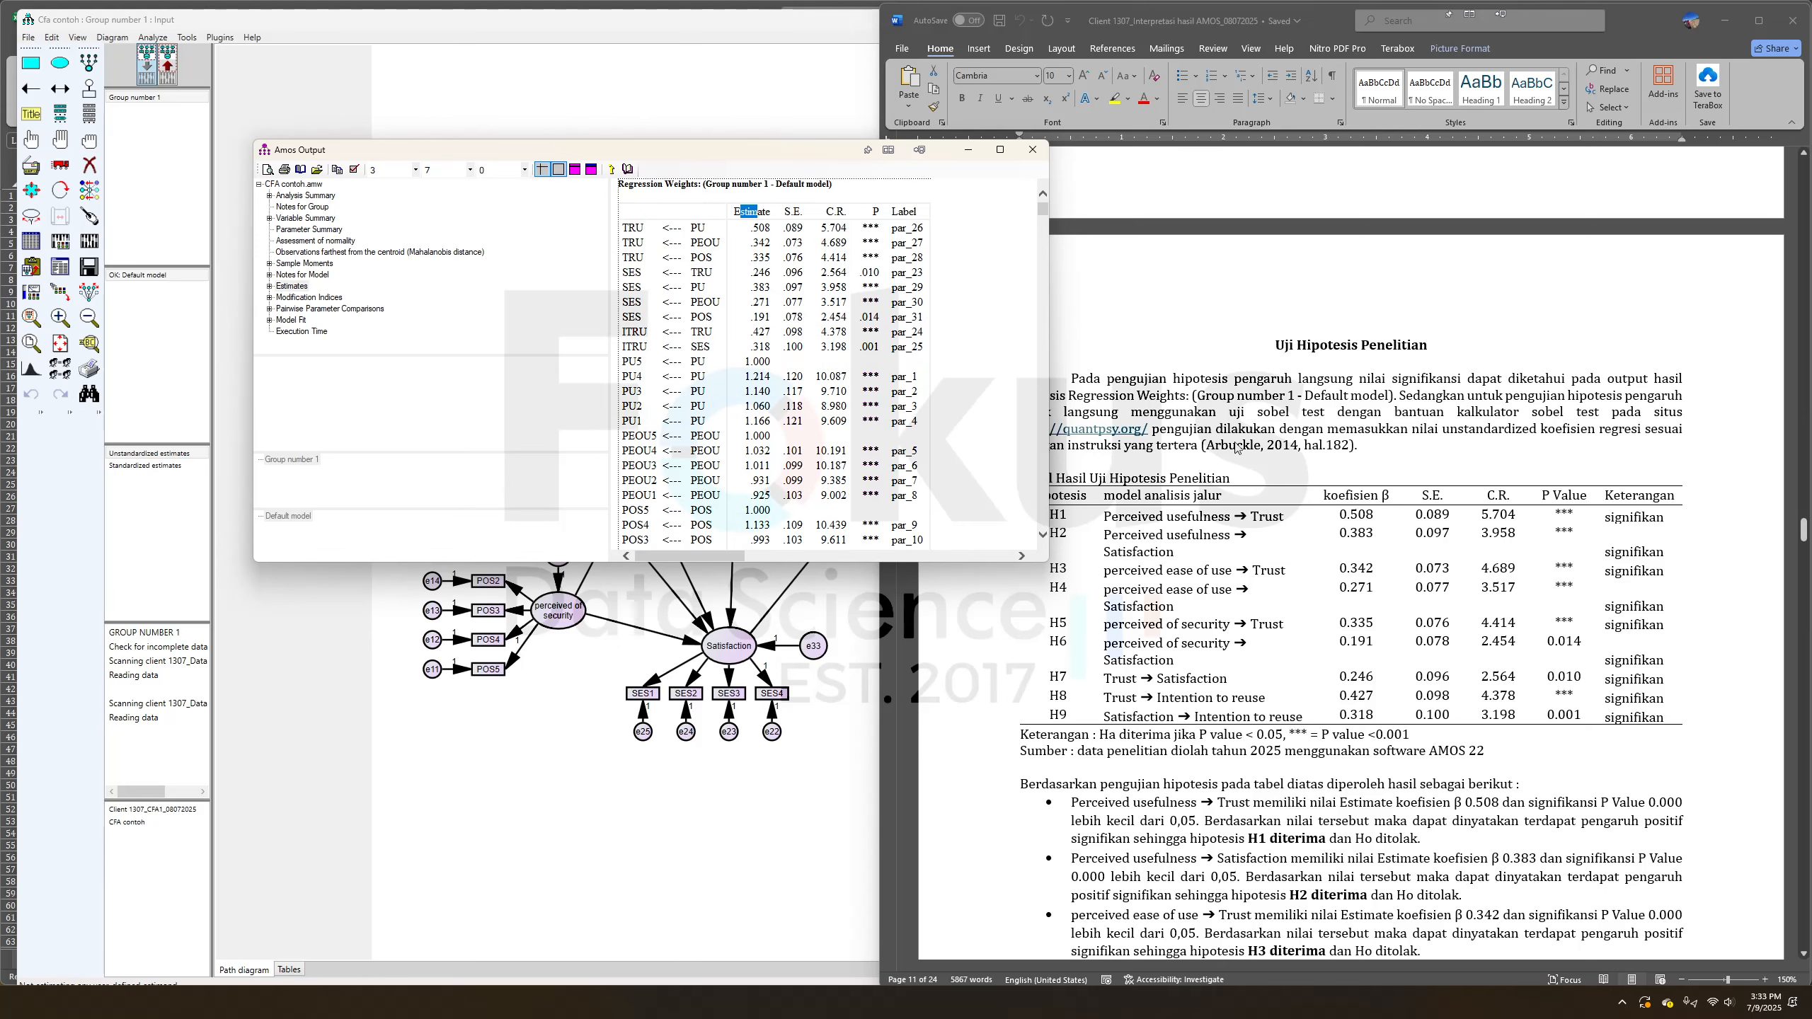
left_click_drag(1323, 496, 1388, 497)
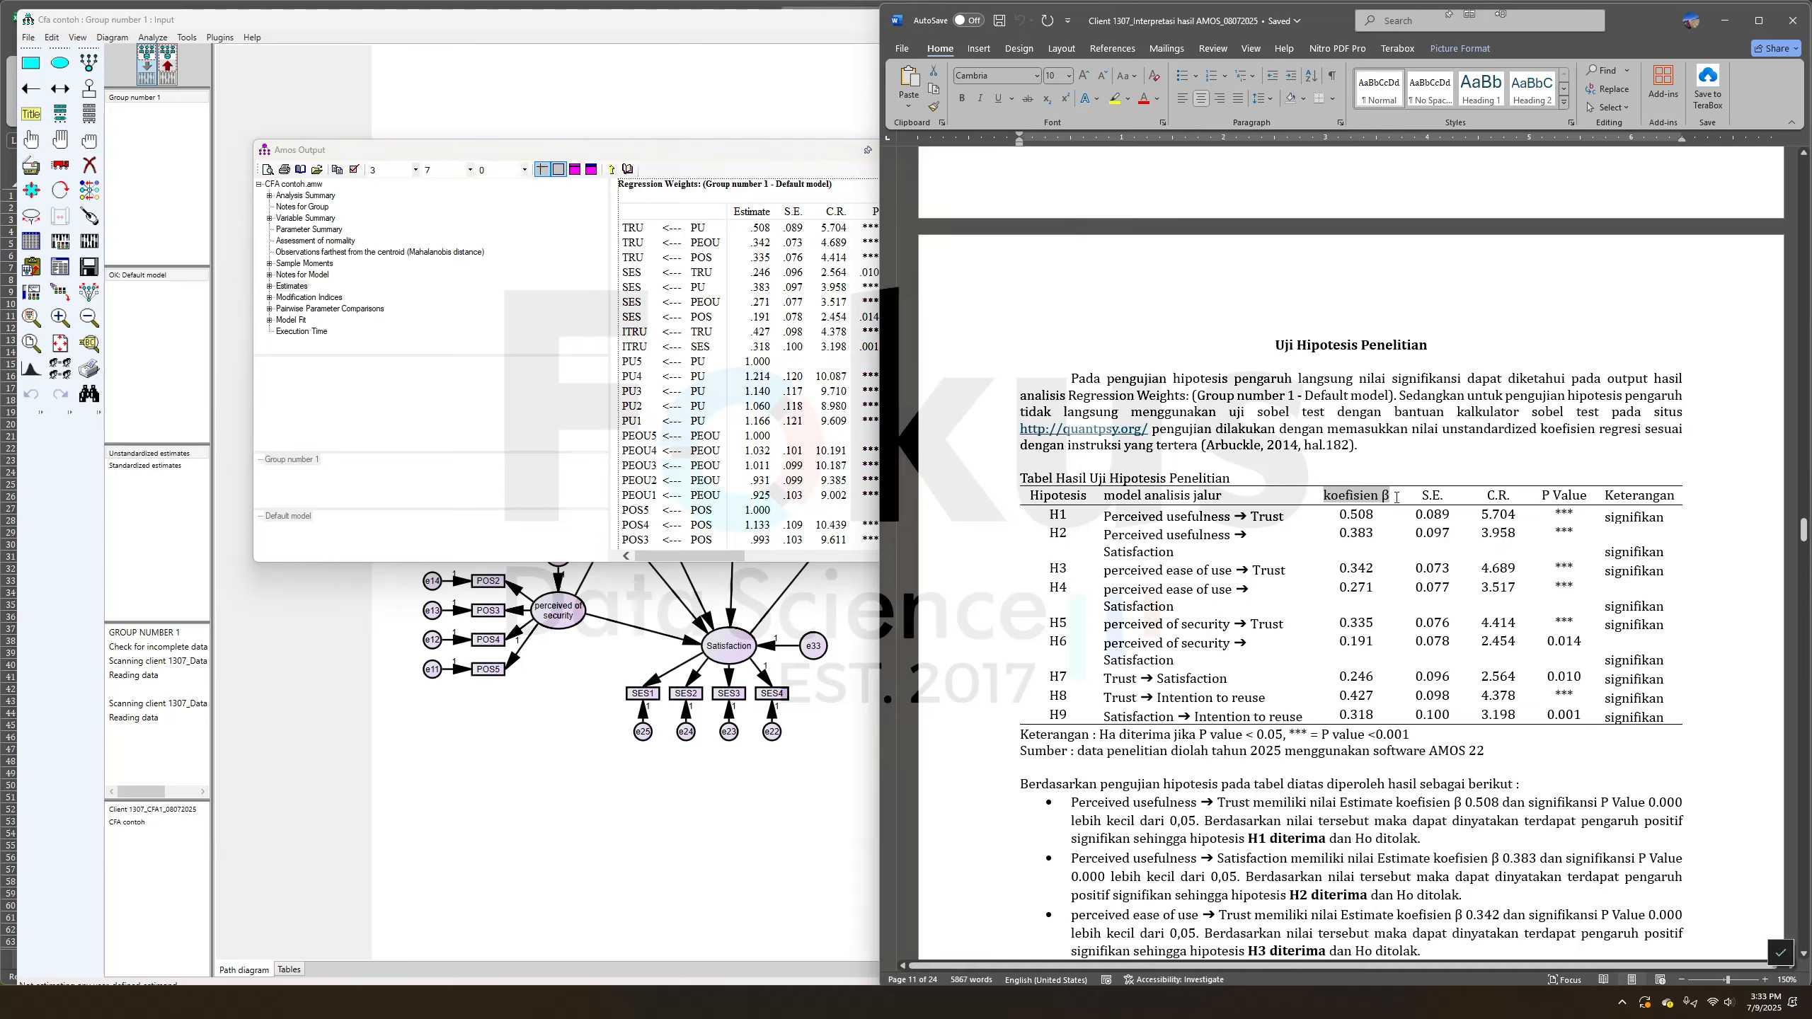
left_click(1354, 493)
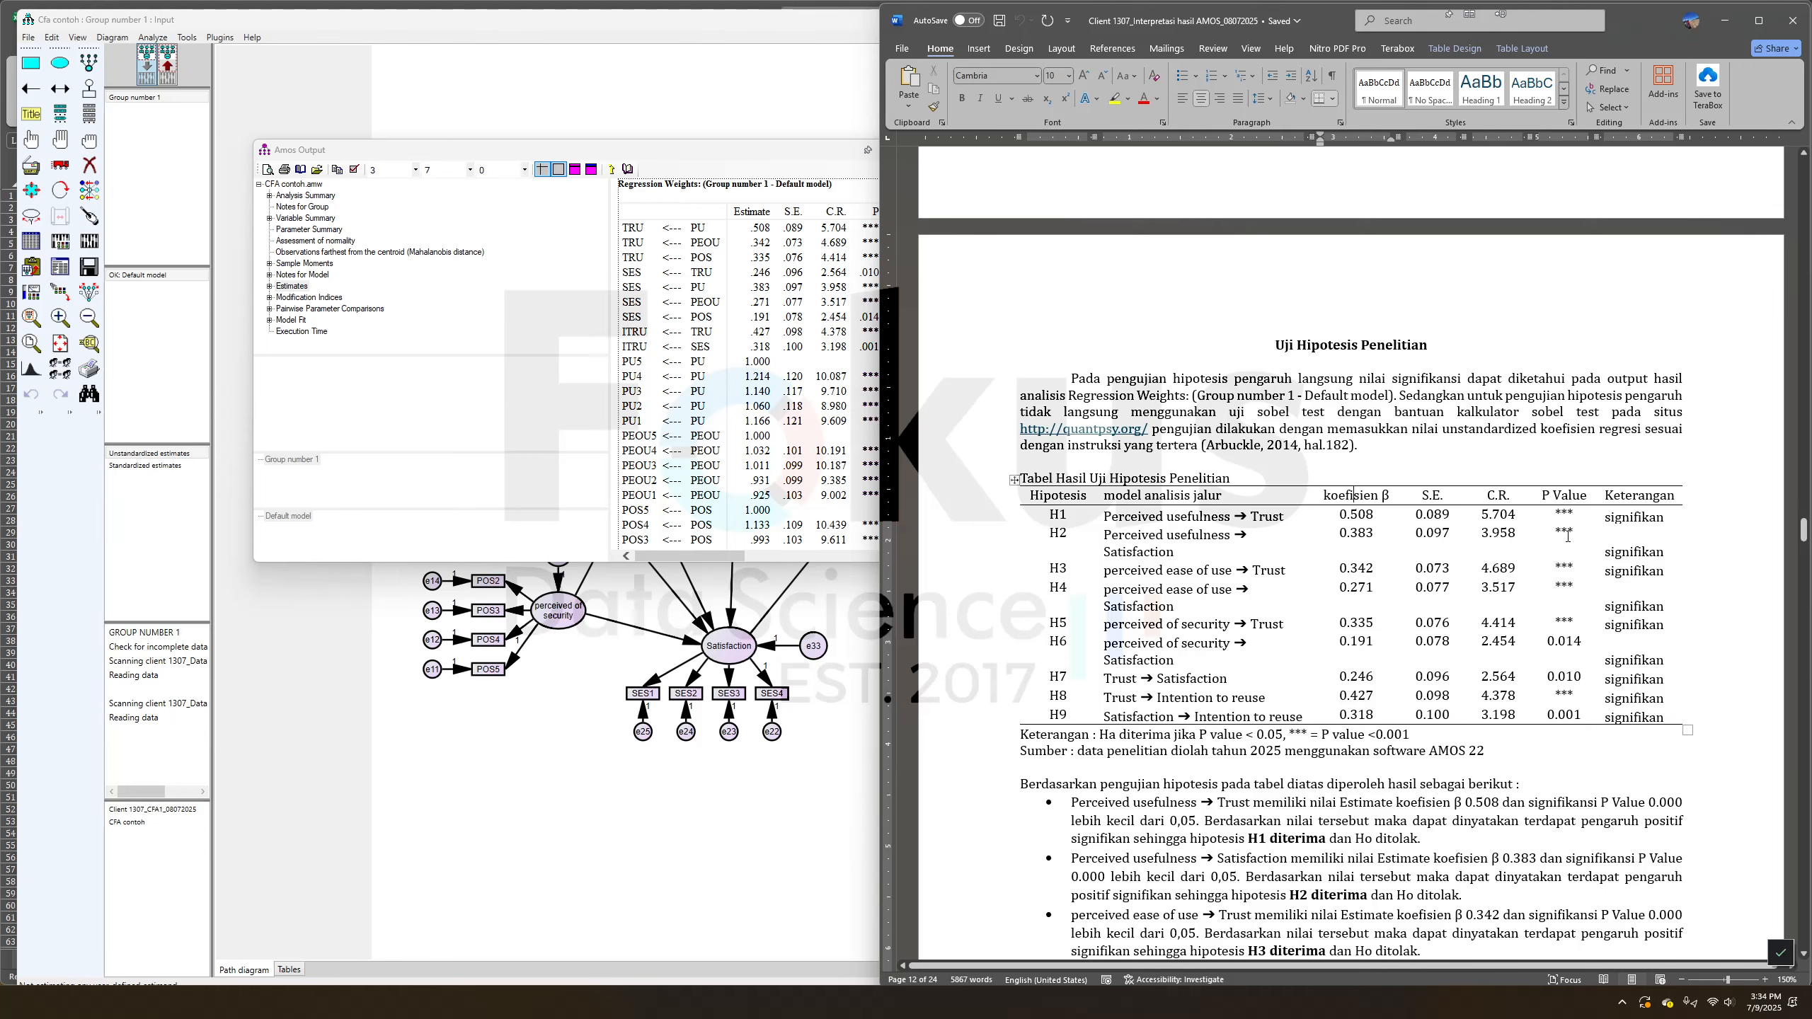
scroll(1552, 643, "down", 3)
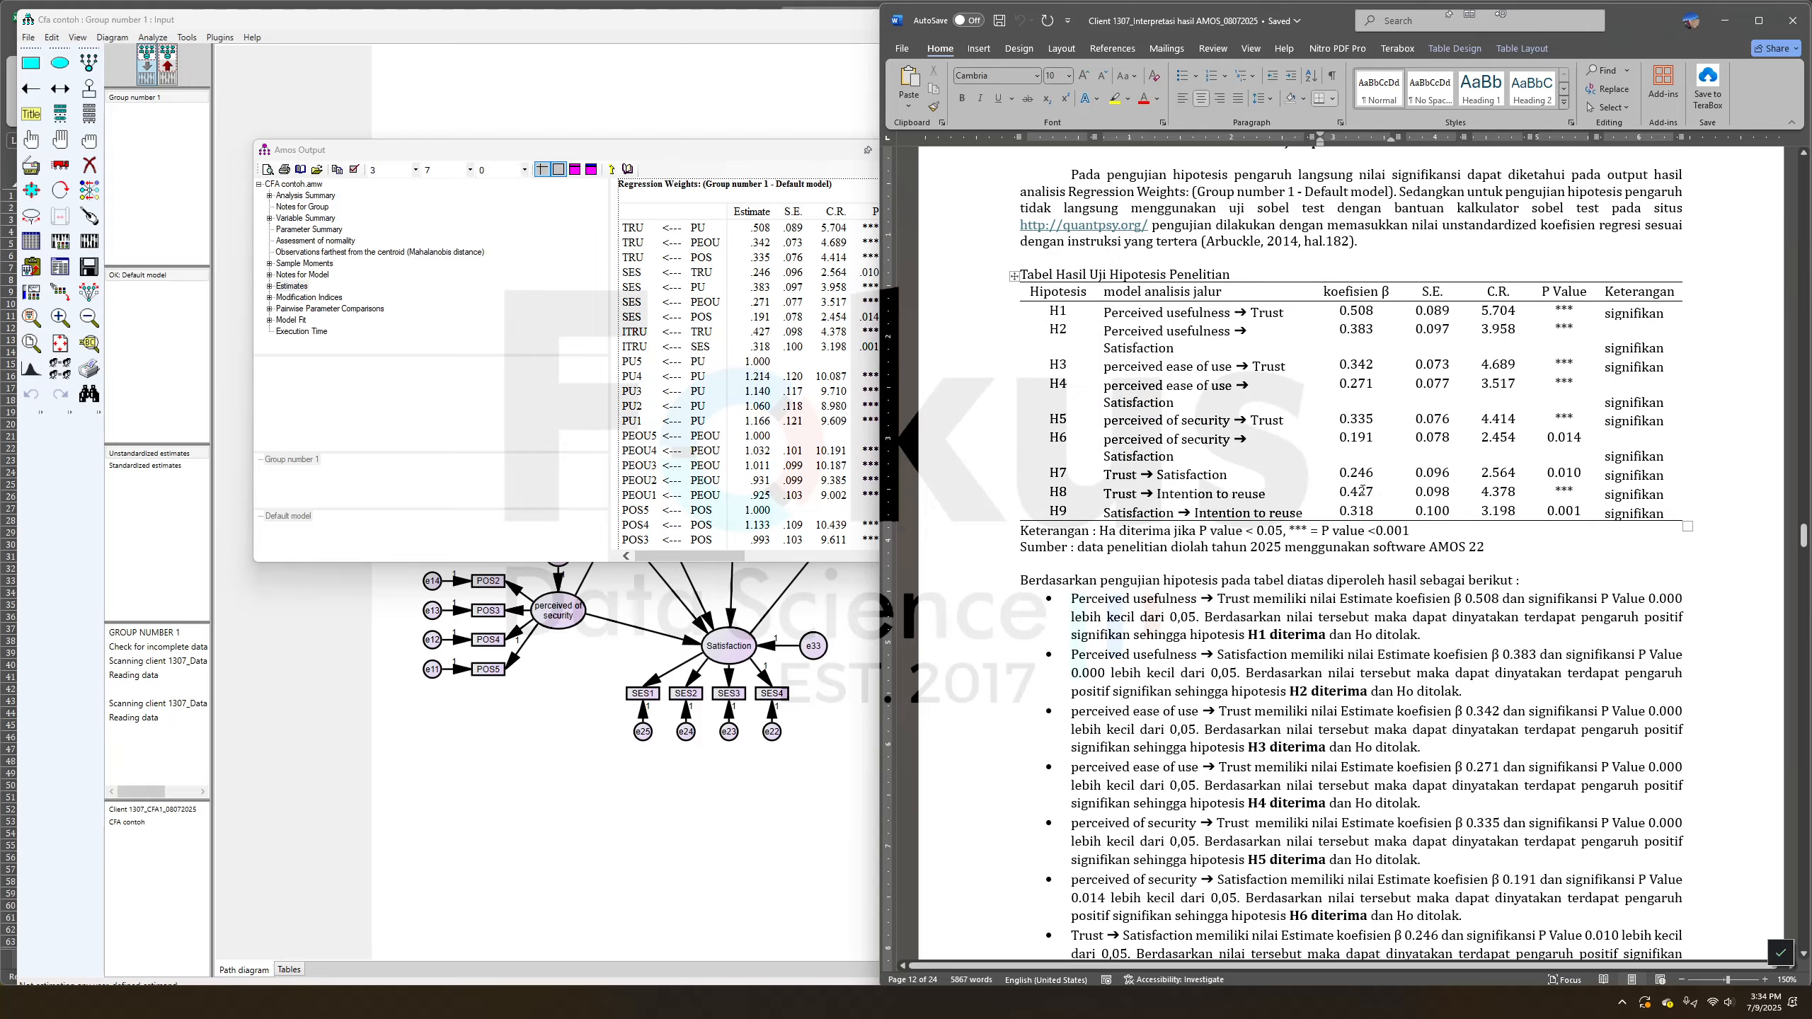
Examine the koefisien β and P Value columns of the Tabel Hasil Uji Hipotesis Penelitian in the report
left_click_drag(1375, 512, 1359, 312)
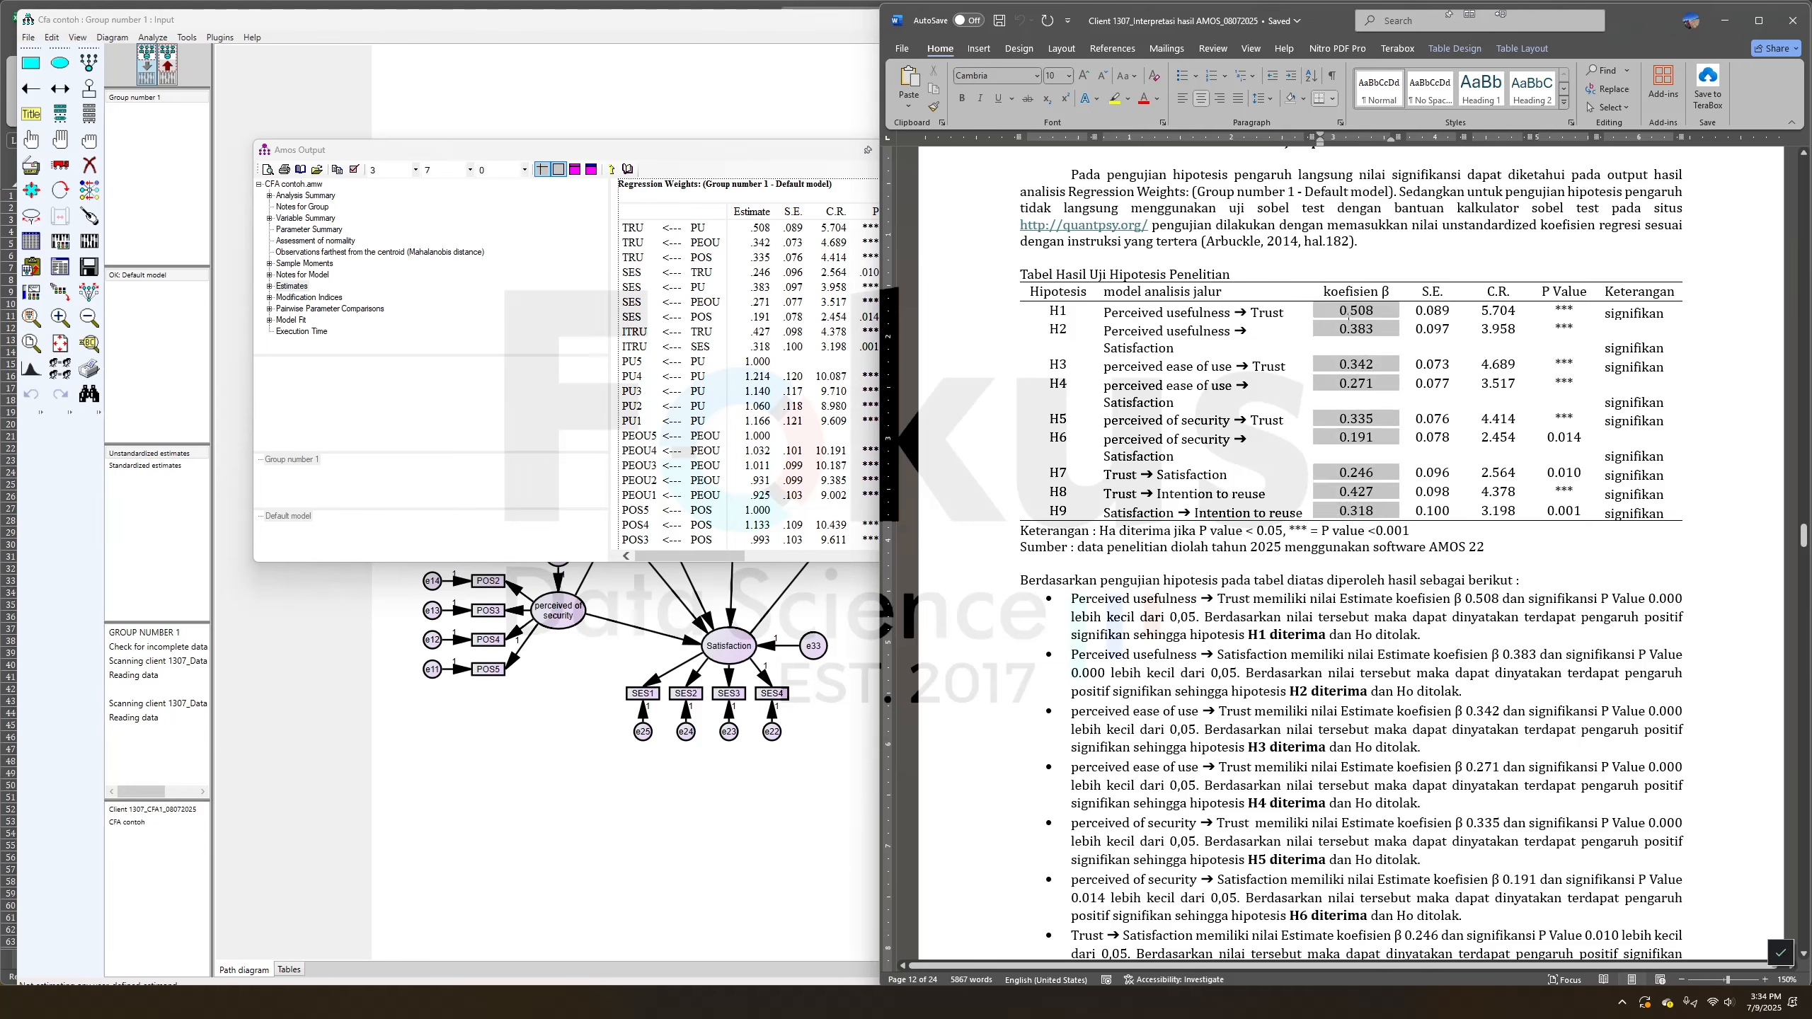
left_click(1346, 437)
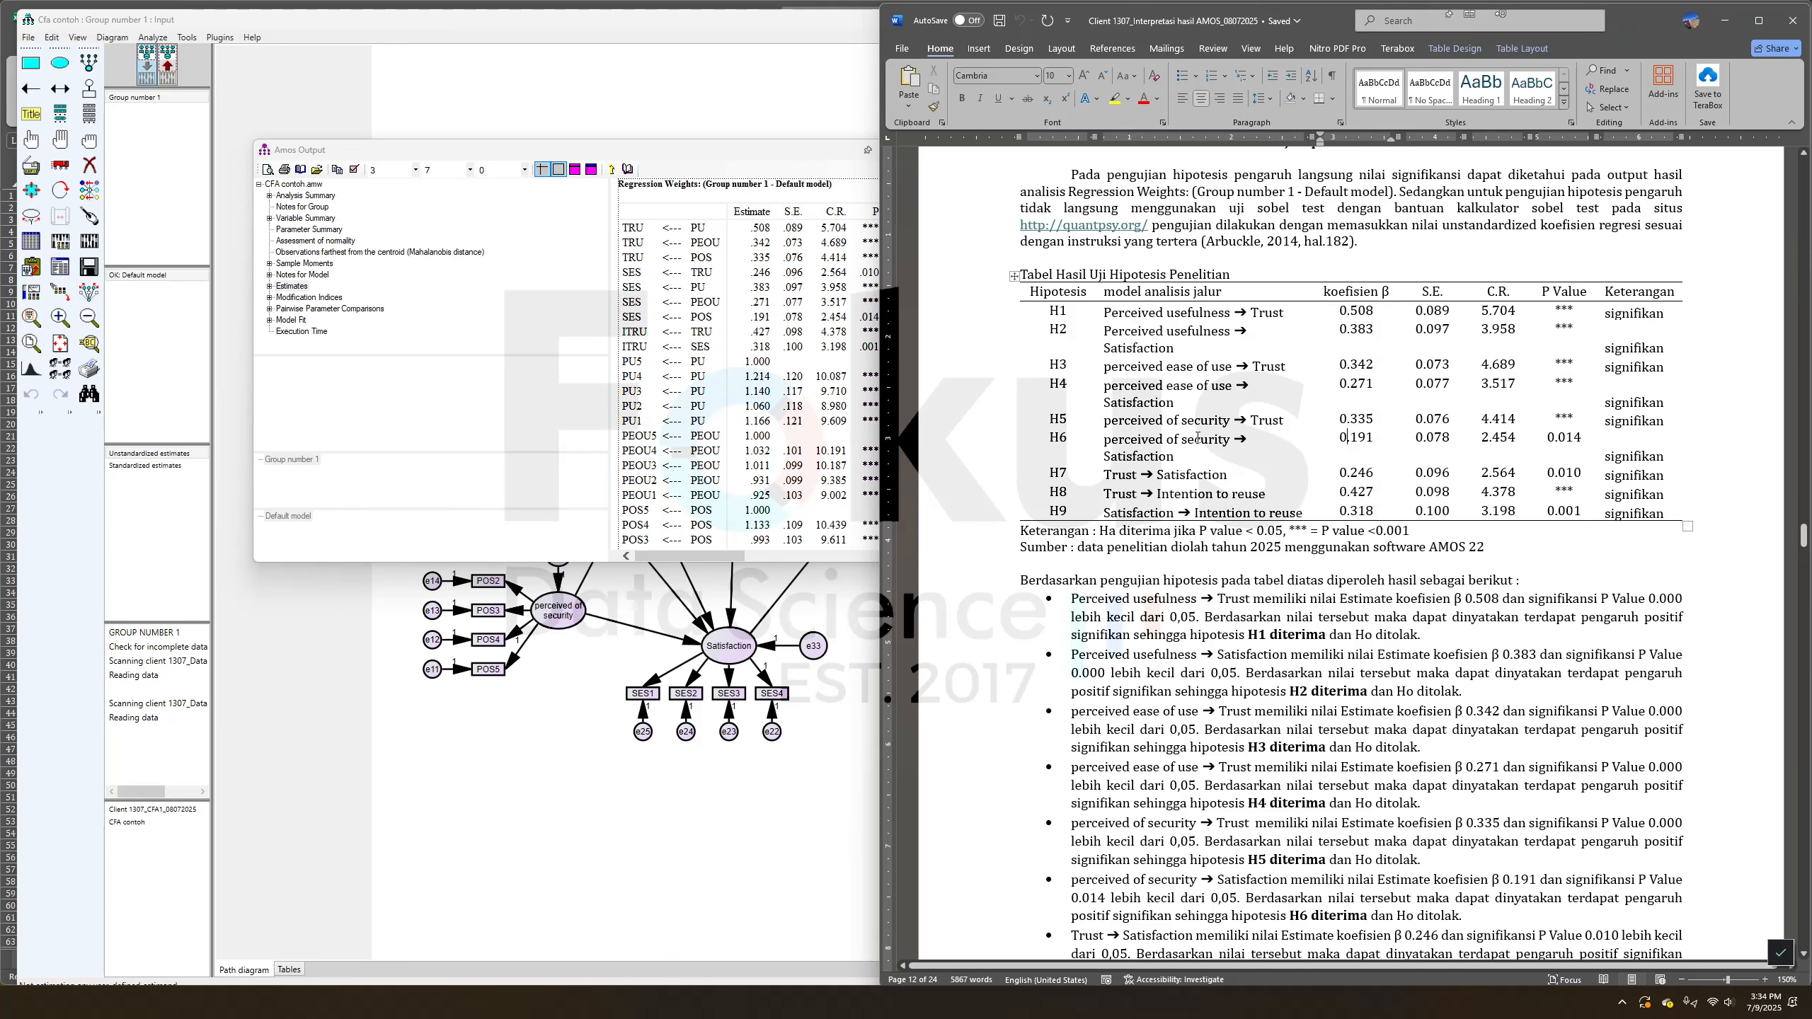
left_click_drag(1542, 316, 1561, 516)
left_click(1500, 598)
Find the Tabel Hasil Uji R Square Model Penelitian in the report and highlight the R Square wording in its title
scroll(1499, 587, "down", 10)
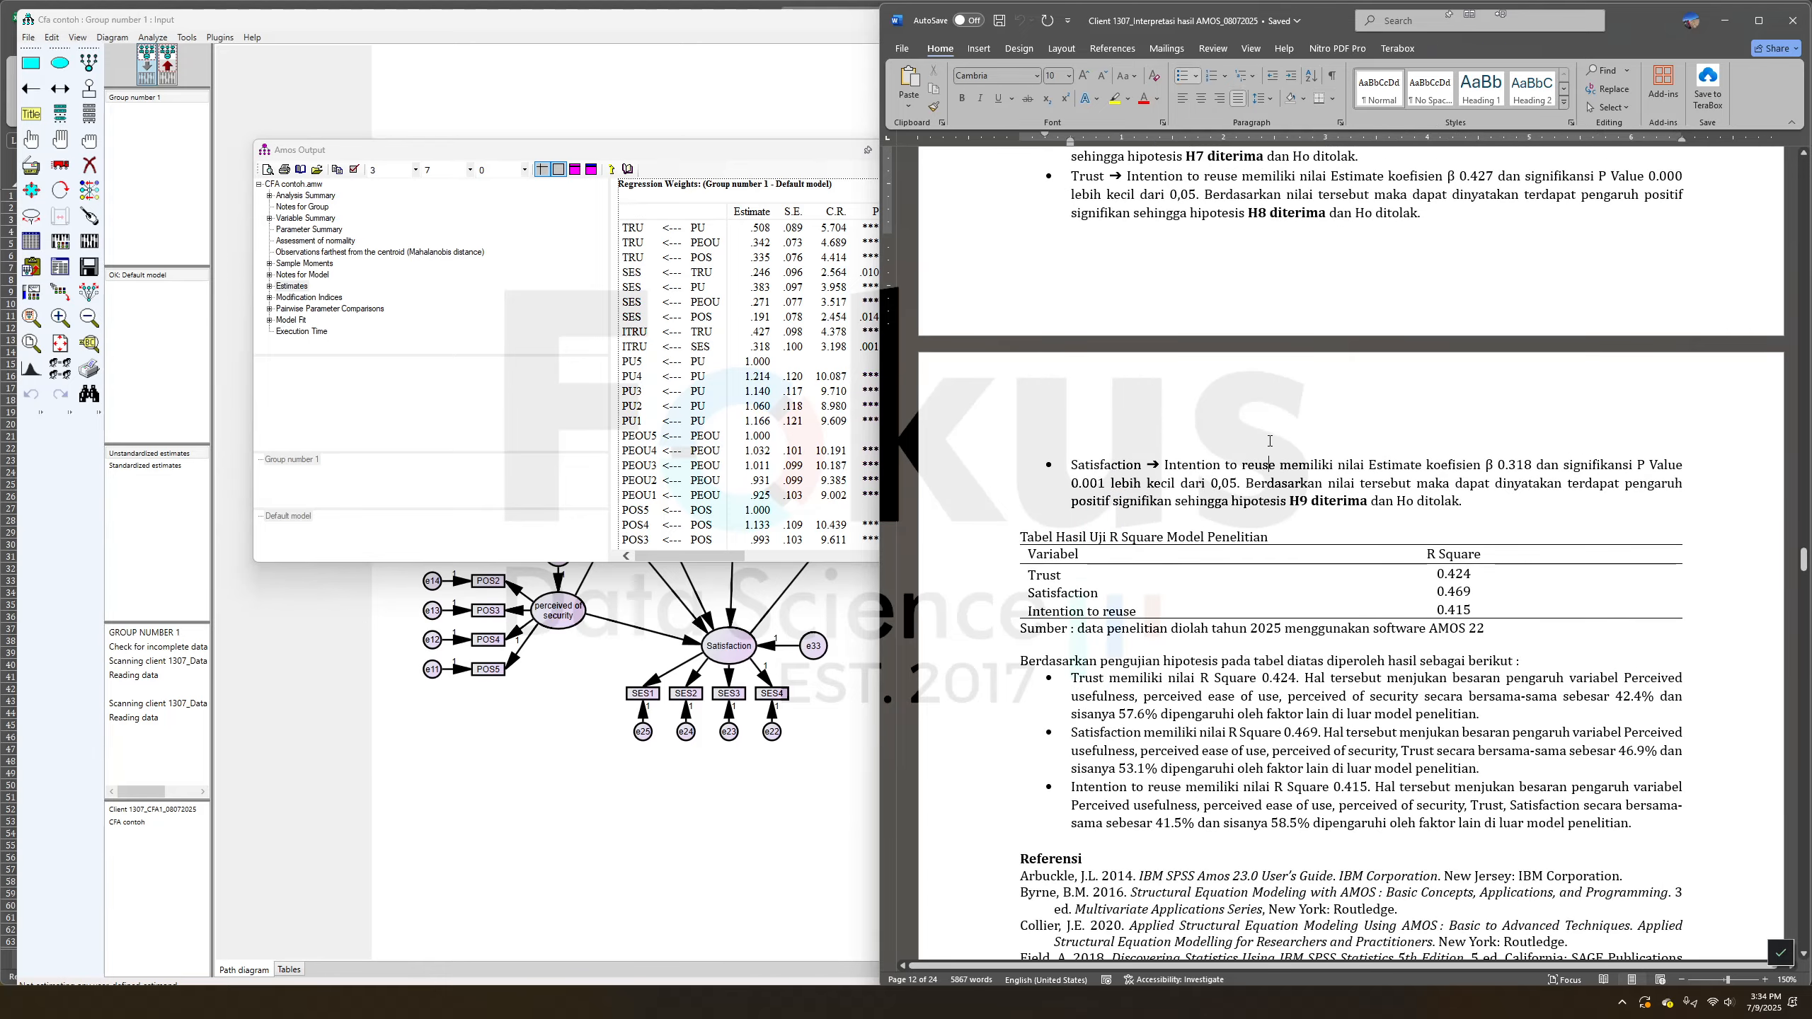
scroll(1269, 450, "down", 3)
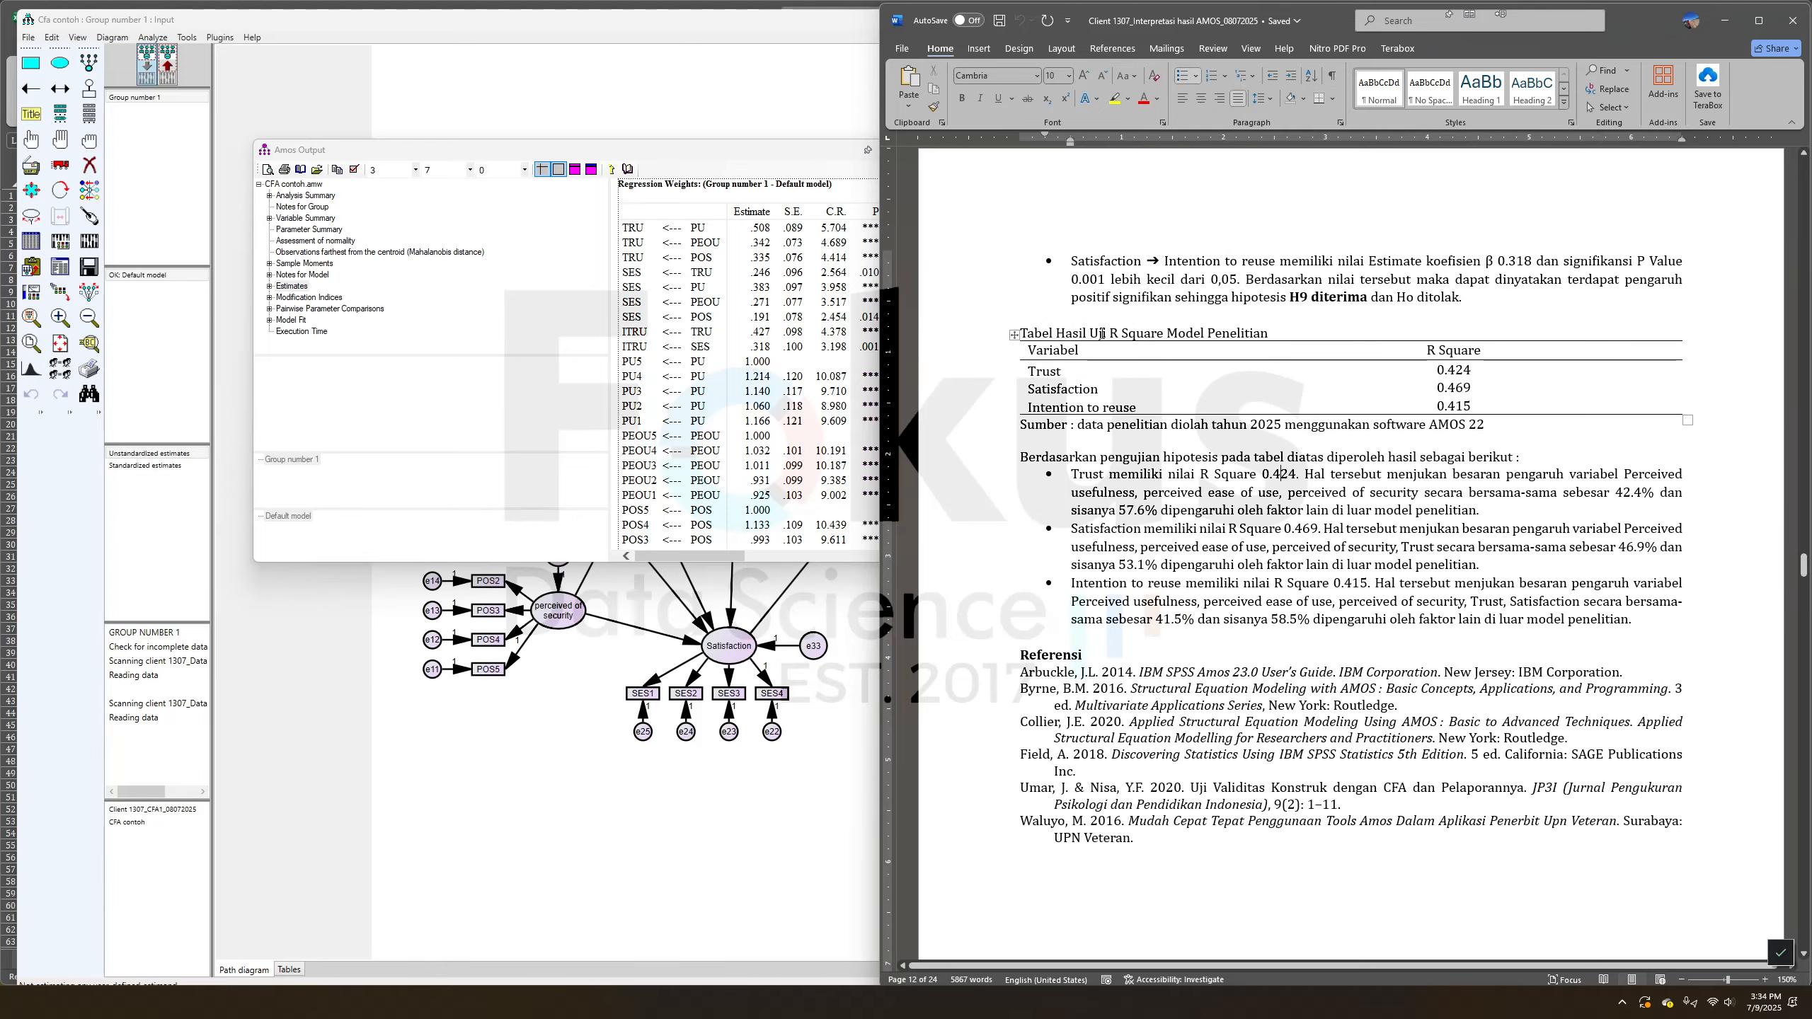
left_click_drag(1108, 334, 1131, 334)
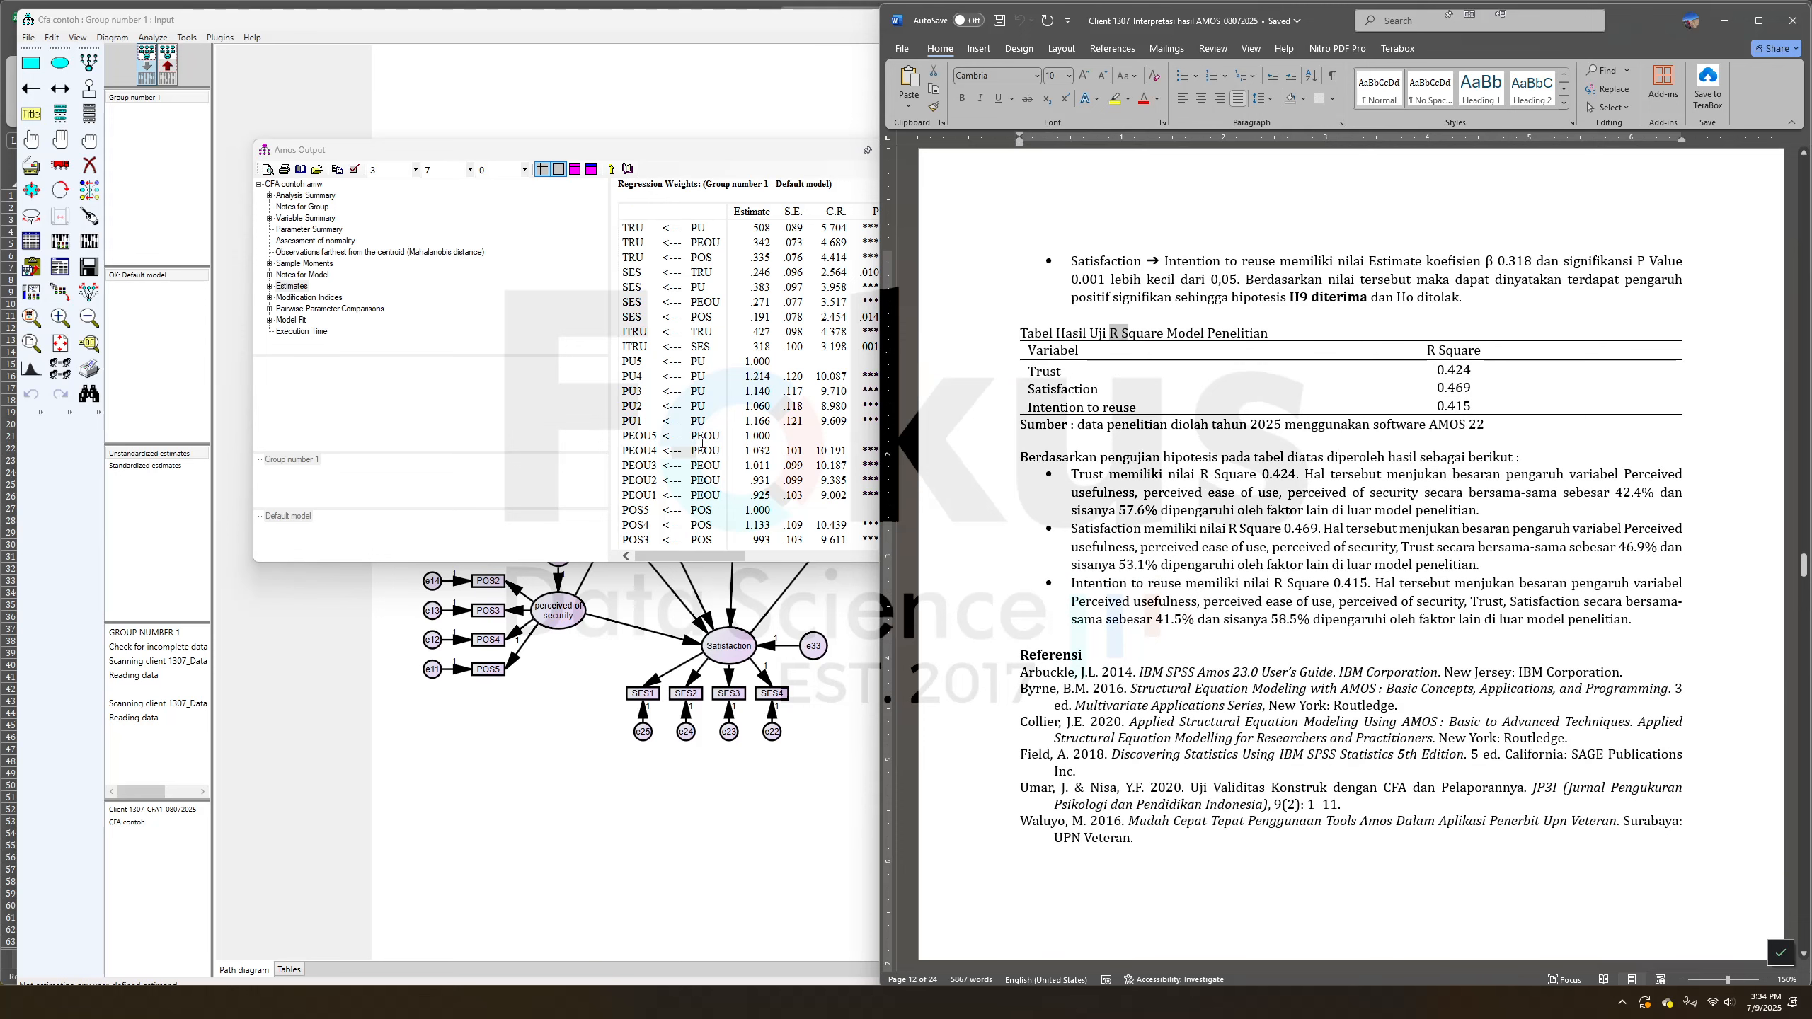
Locate the Squared Multiple Correlations in the Amos Estimates output and move the output window clear of the report's R Square table
left_click(677, 175)
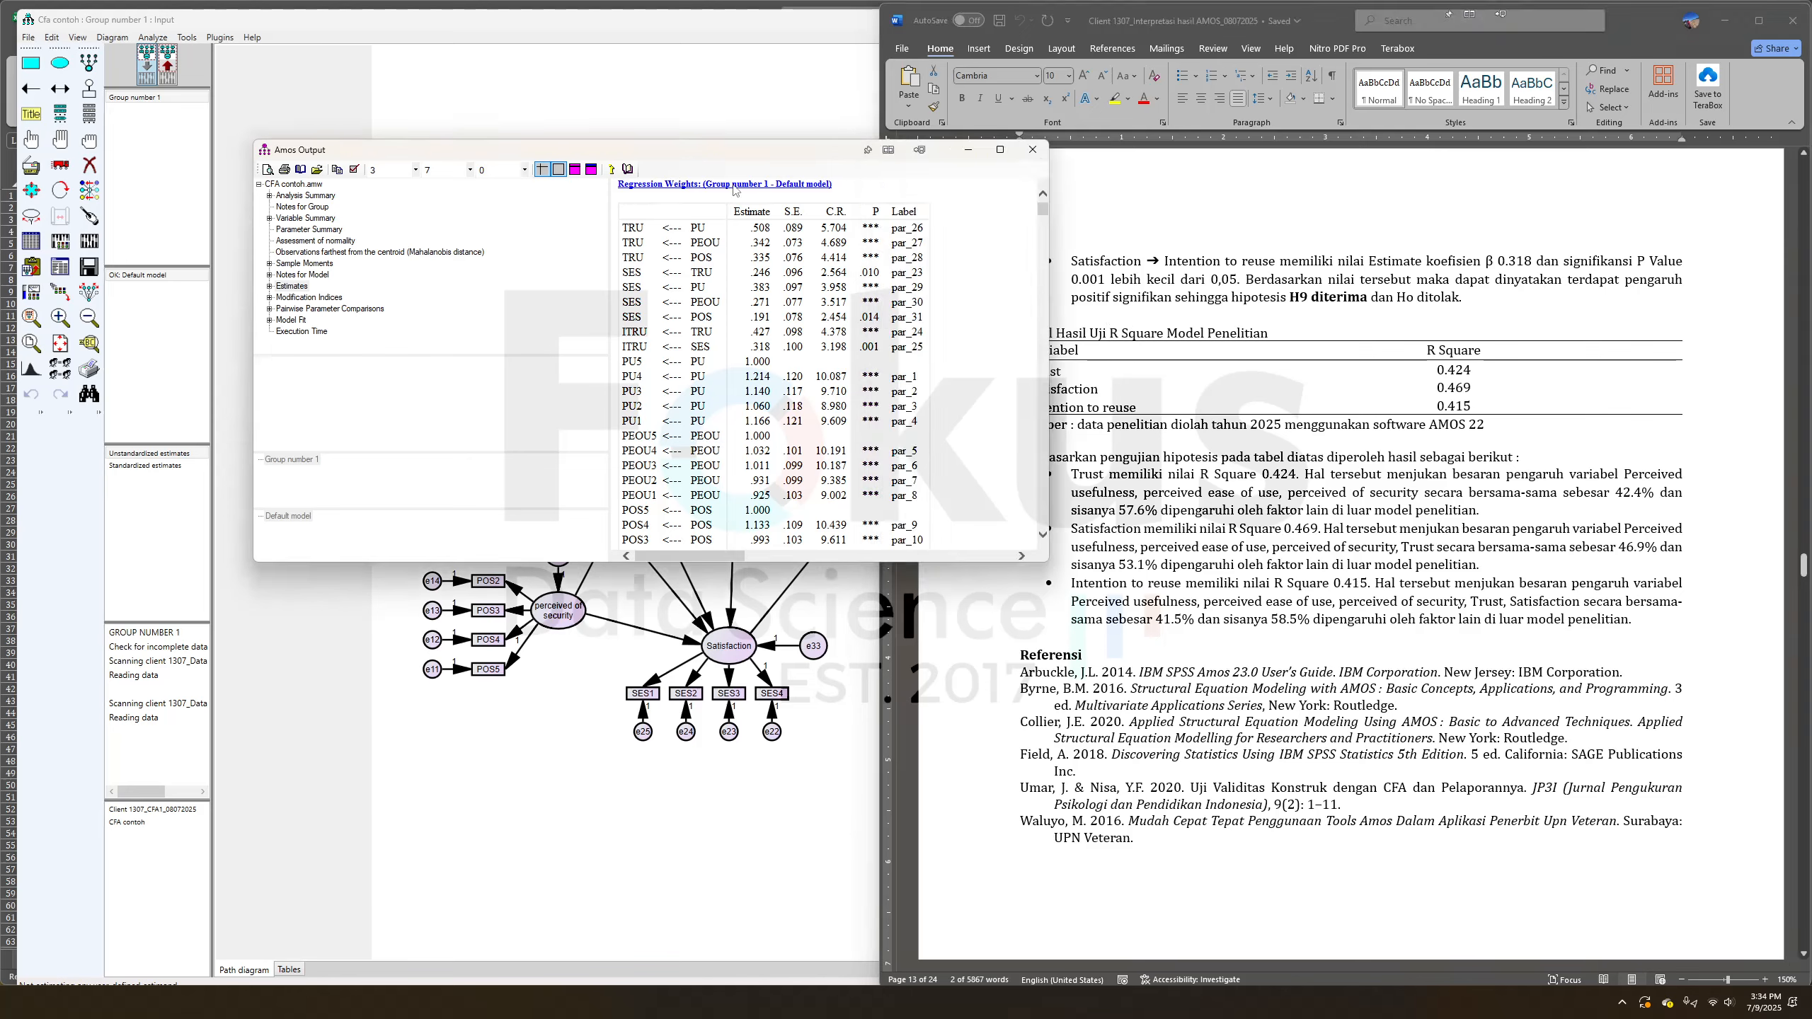
scroll(877, 355, "down", 15)
scroll(877, 356, "down", 12)
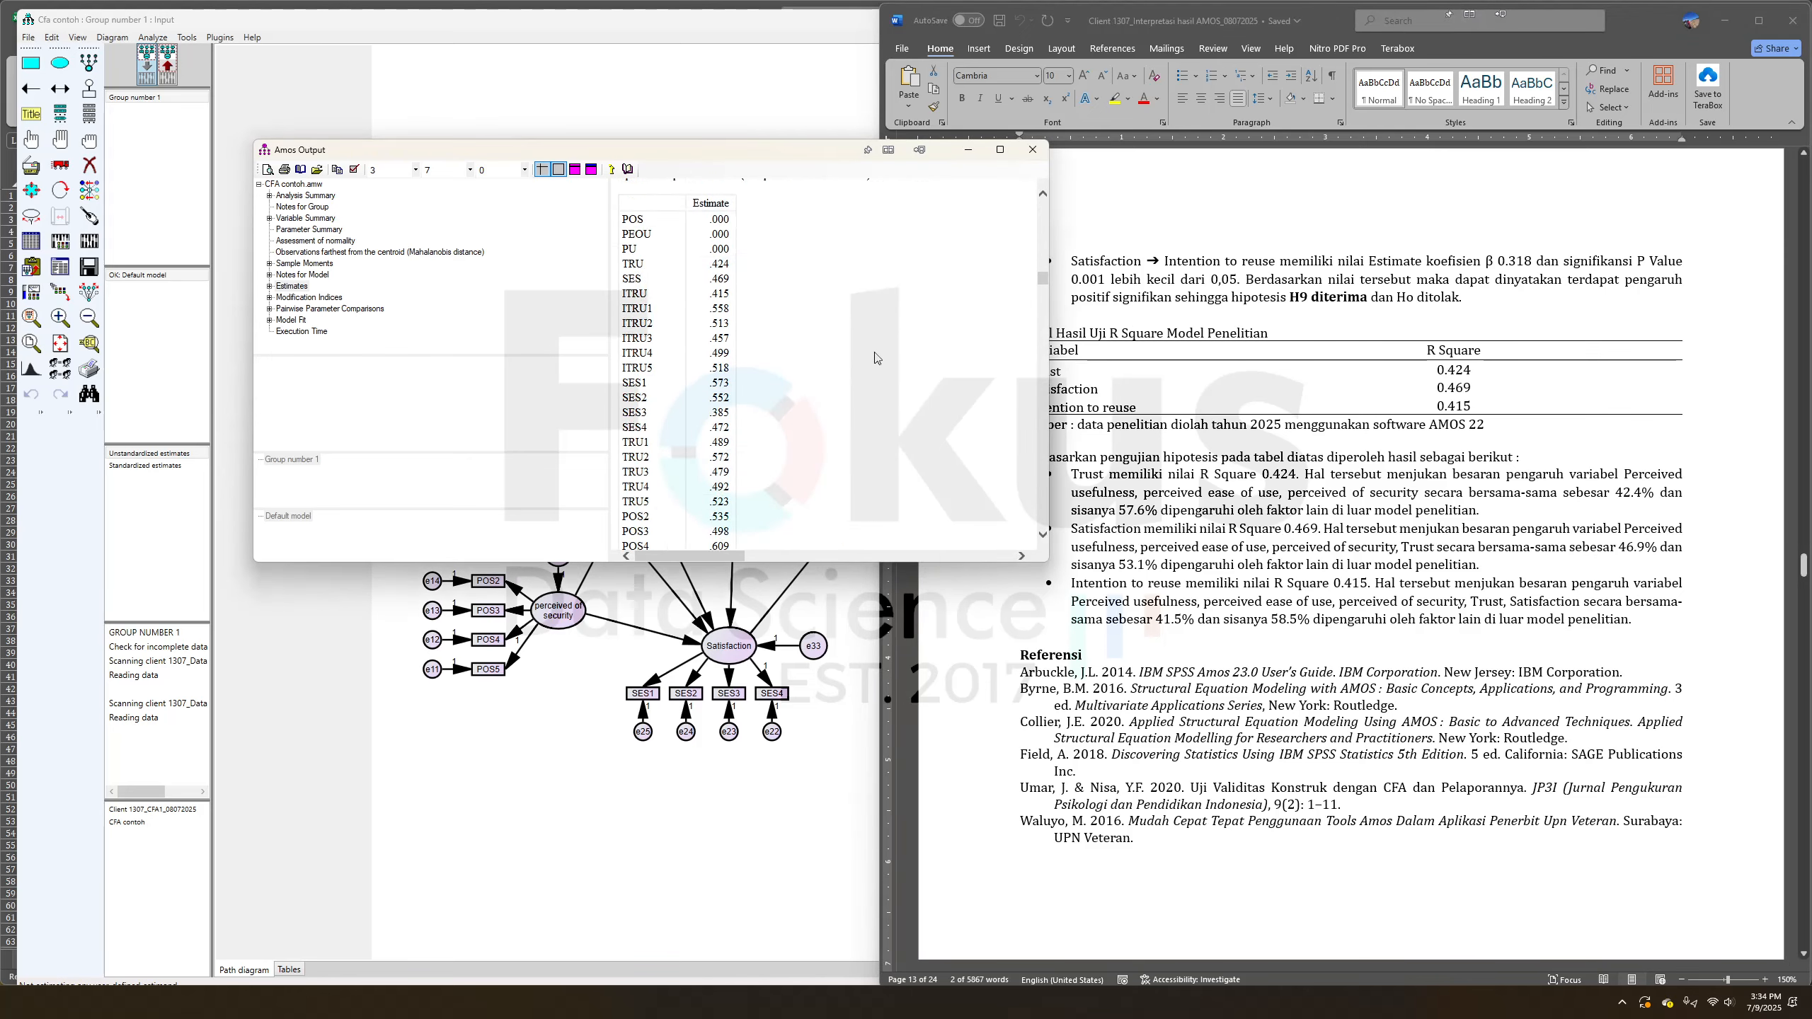
scroll(877, 359, "up", 2)
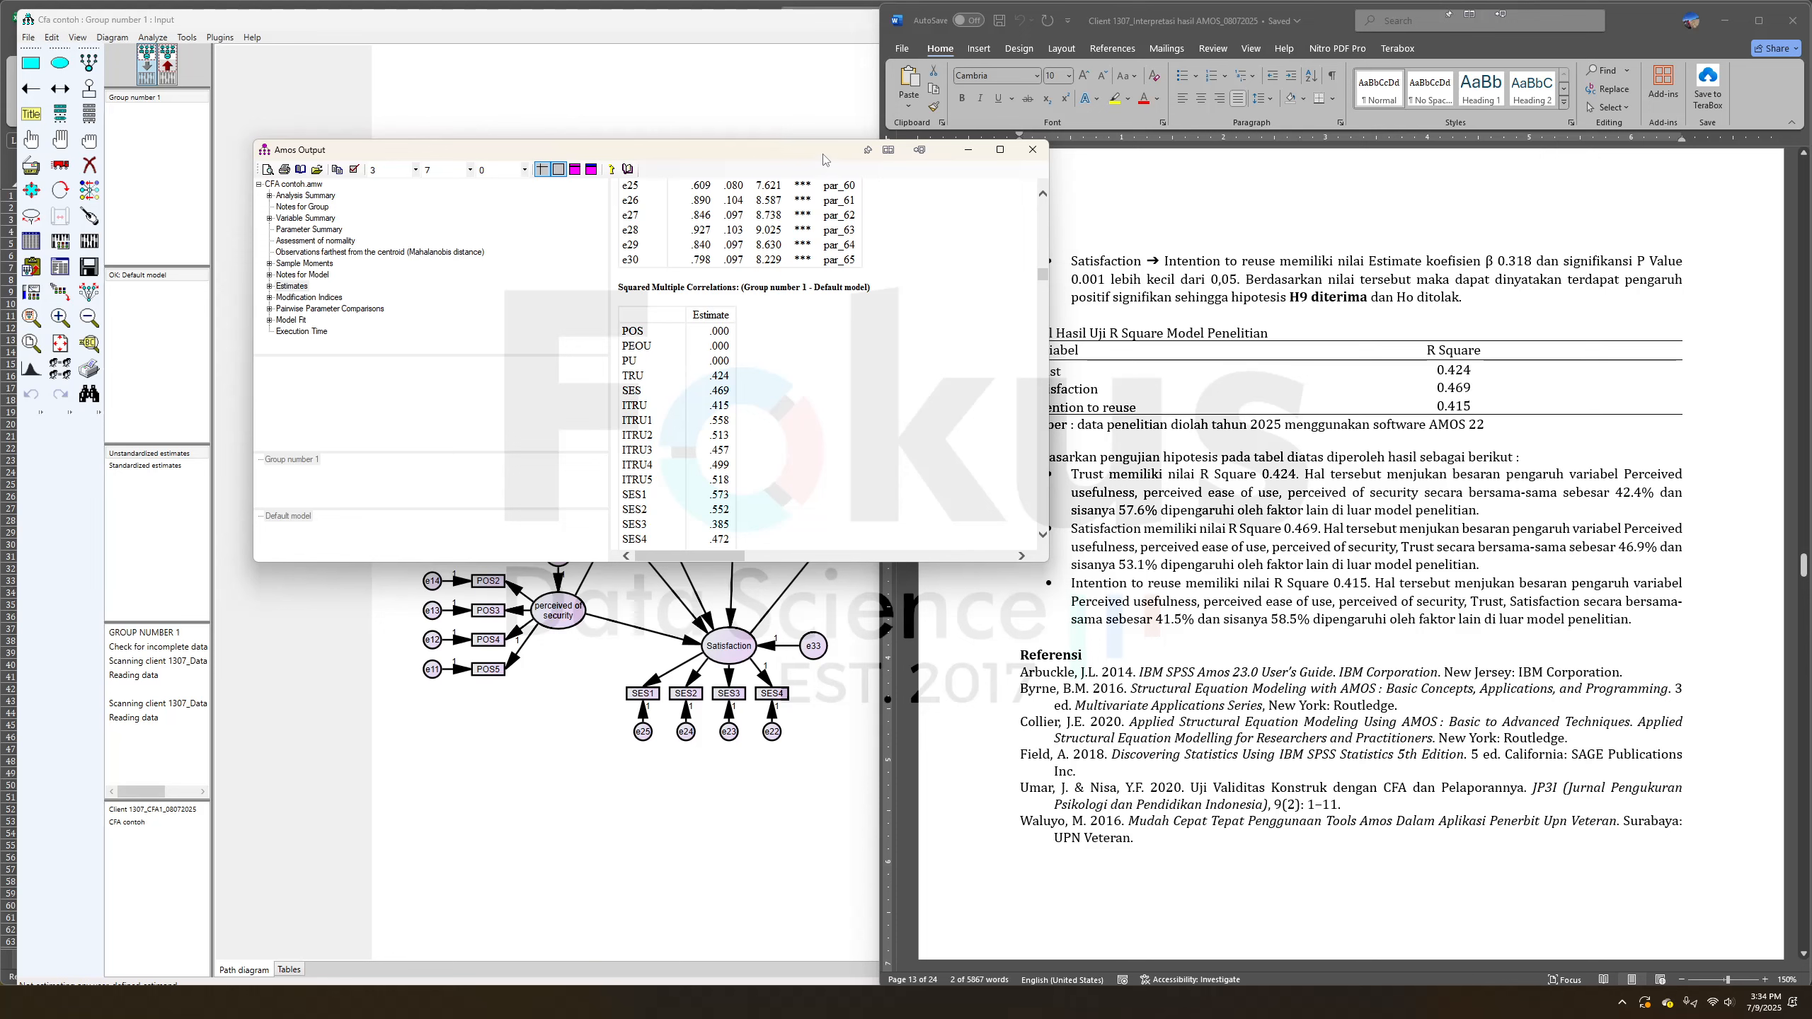
left_click_drag(824, 161, 691, 164)
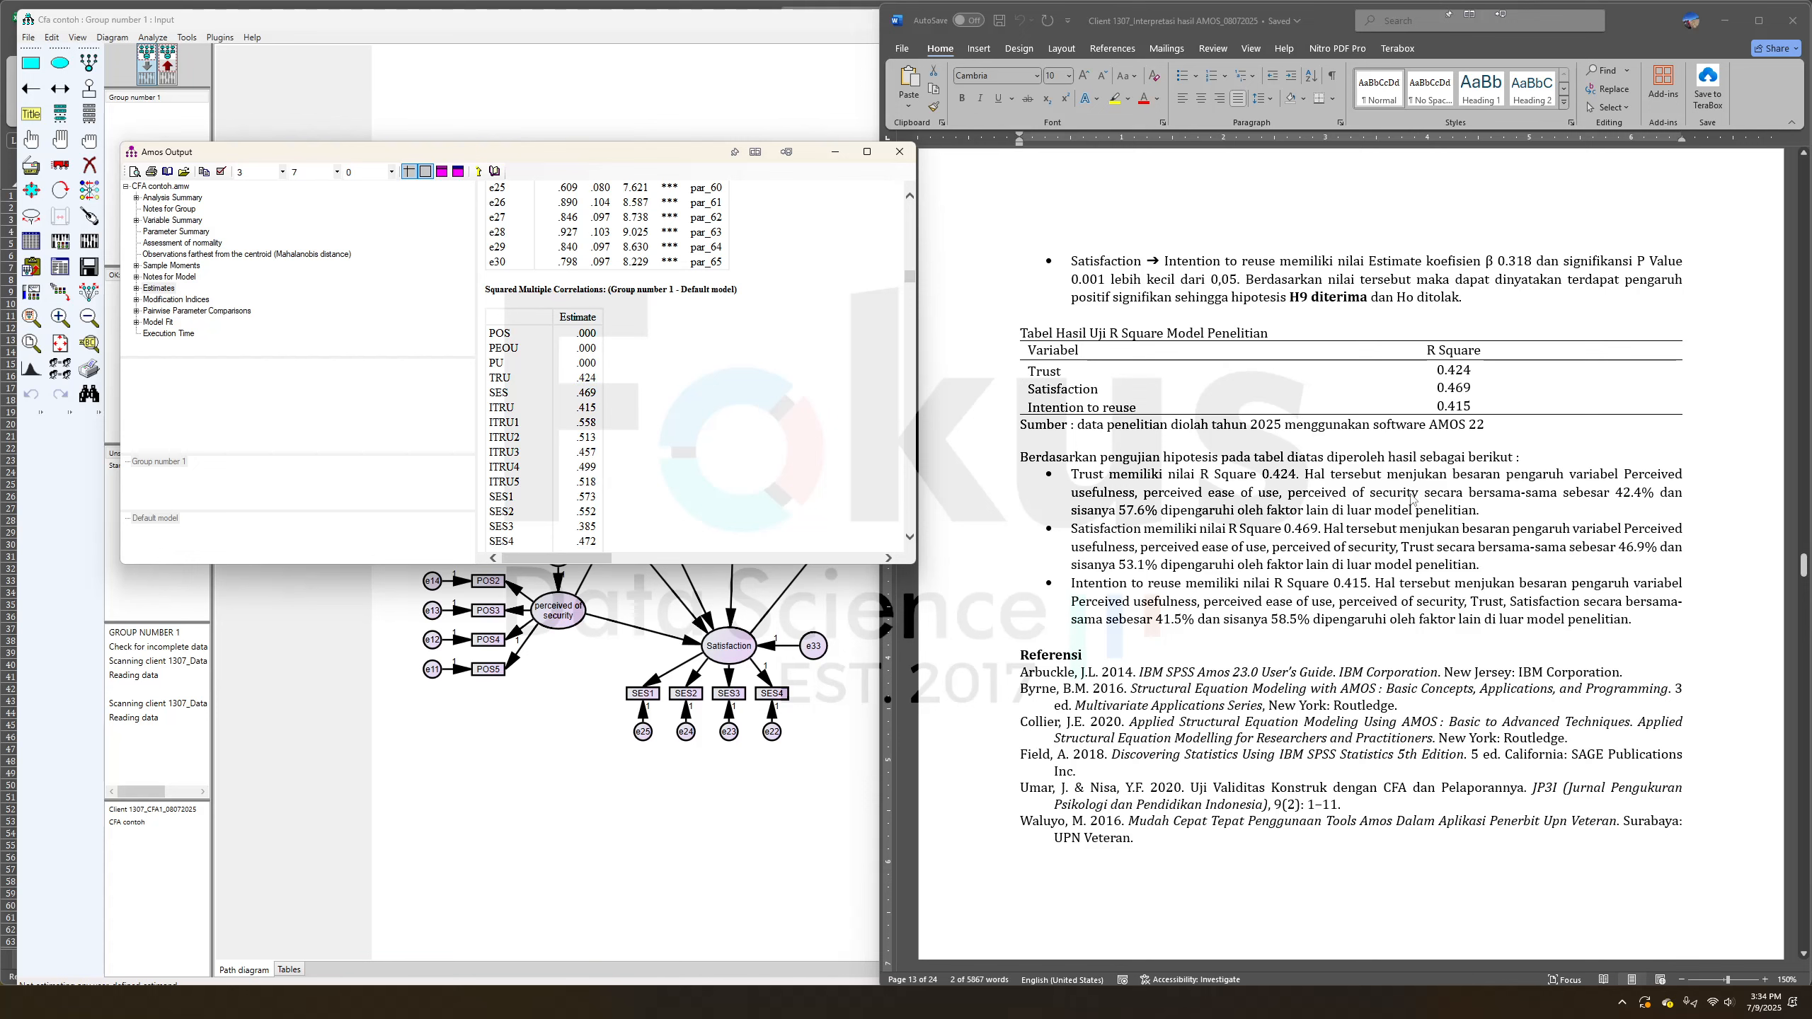
Return to Word's R Square table and revisit the Structural Equation Modeling Hipotesis Penelitian 2 figure beside the Amos Squared Multiple Correlations
left_click(1149, 391)
left_click(1149, 391)
scroll(1591, 533, "up", 10)
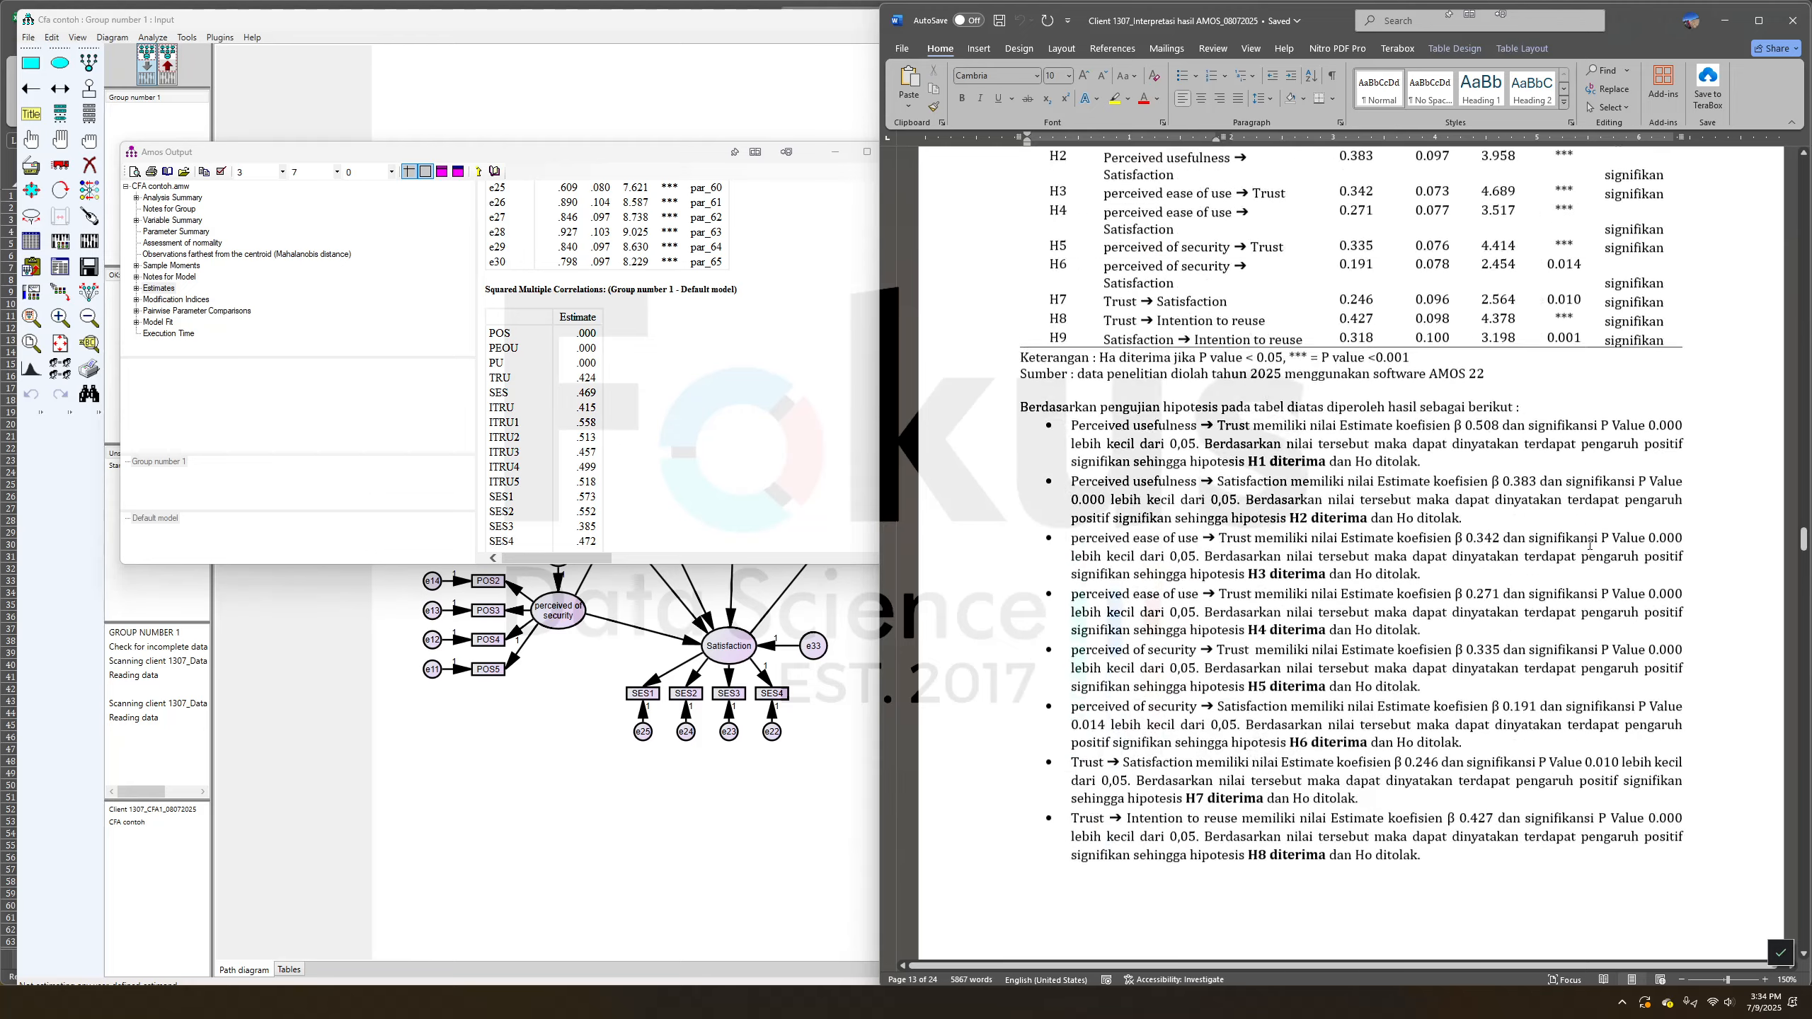
scroll(1592, 533, "up", 20)
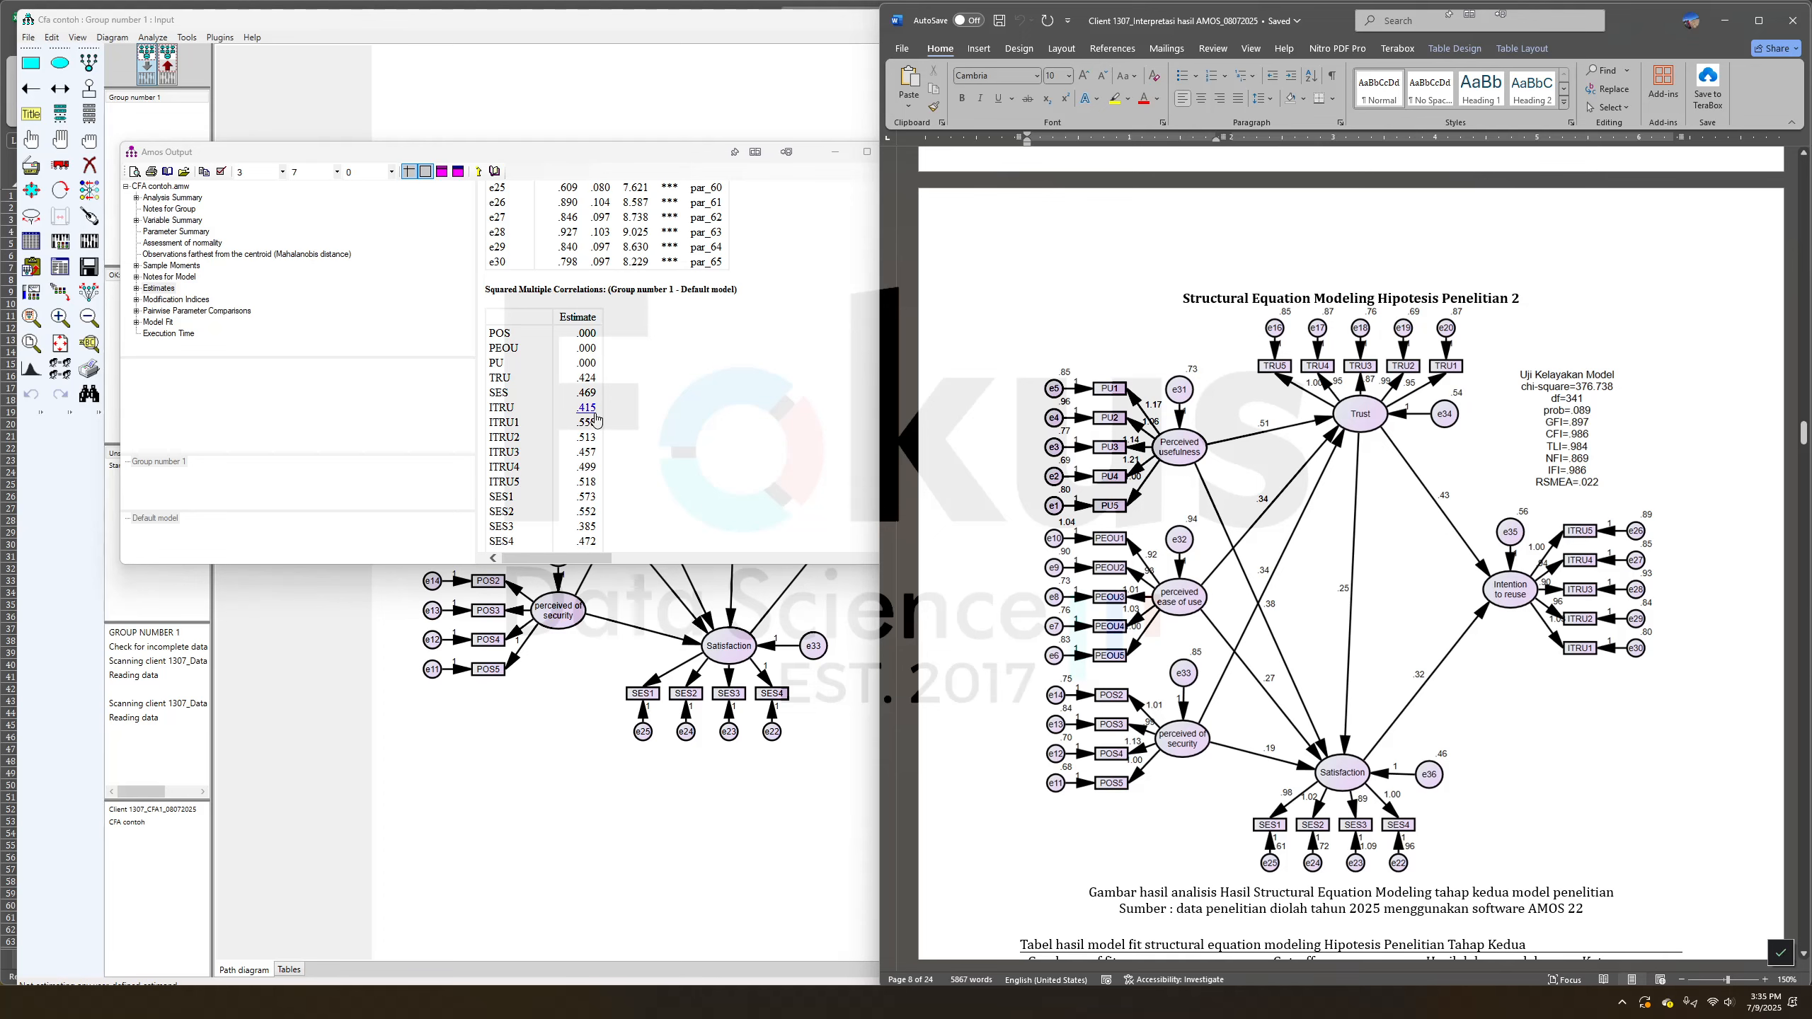
Go back to the report's R Square table and read its interpretations for Trust, Satisfaction and Intention to reuse
scroll(1612, 671, "down", 15)
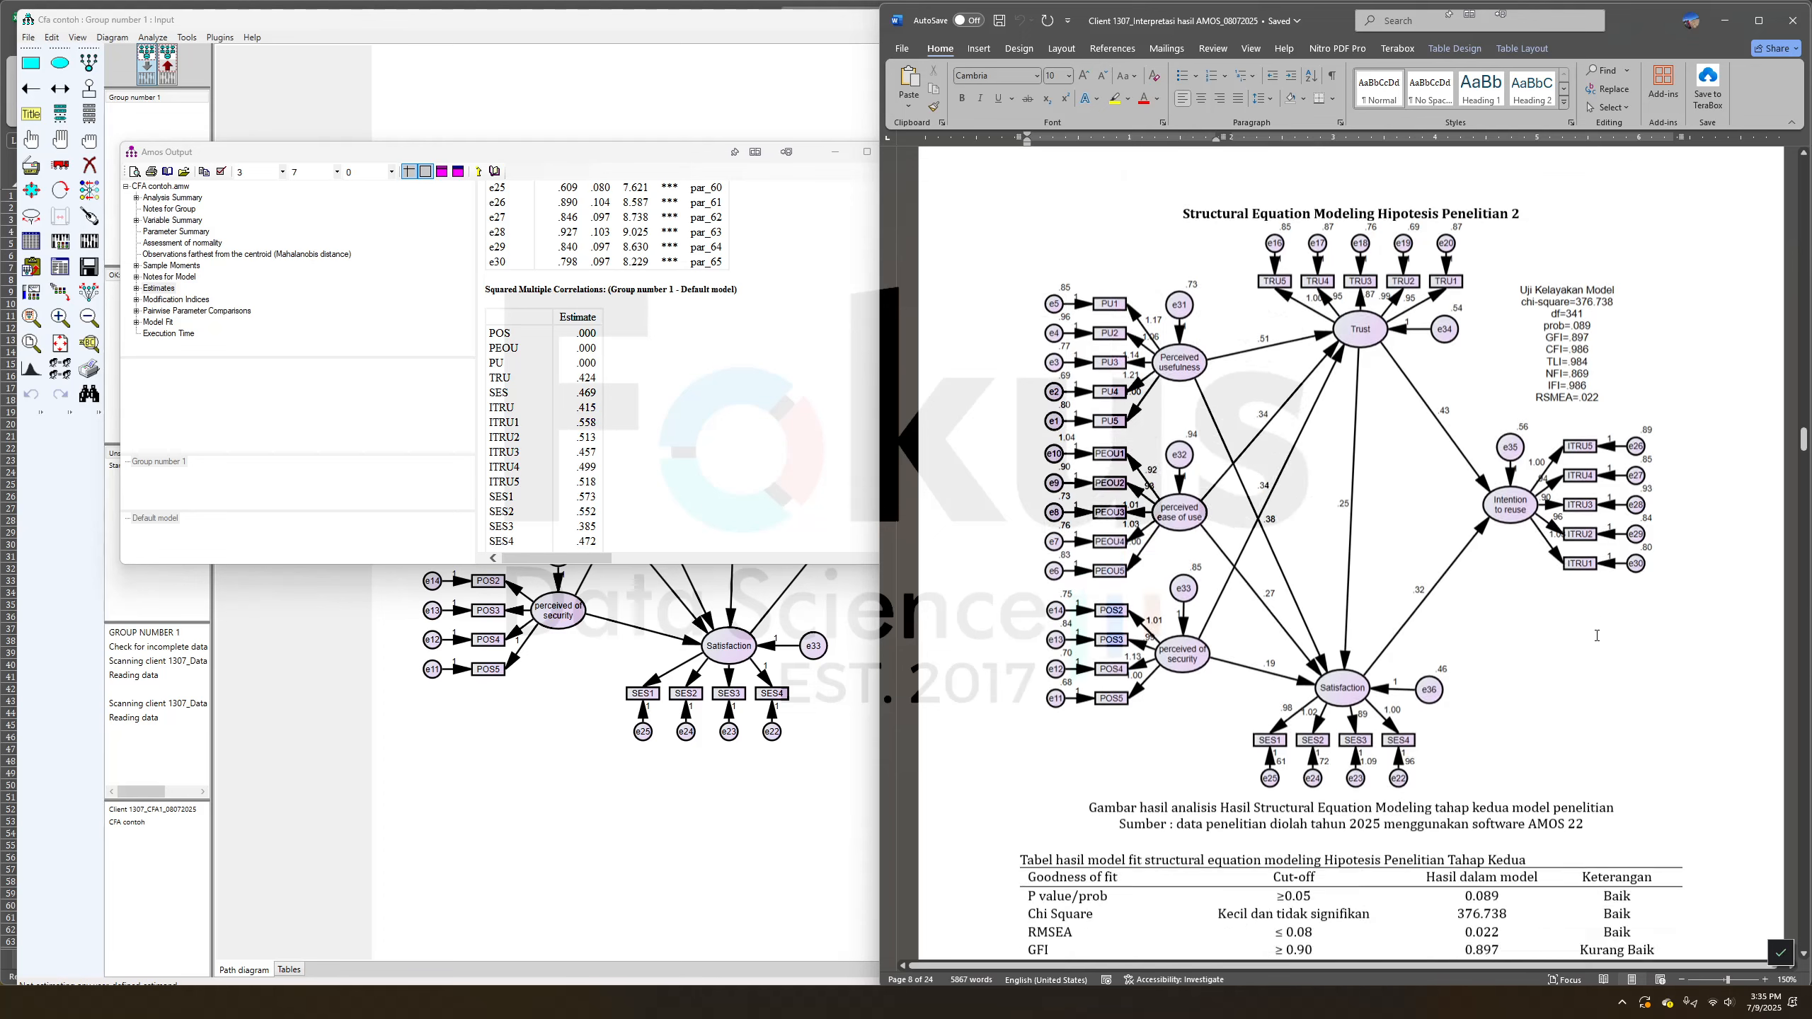
scroll(1596, 661, "down", 10)
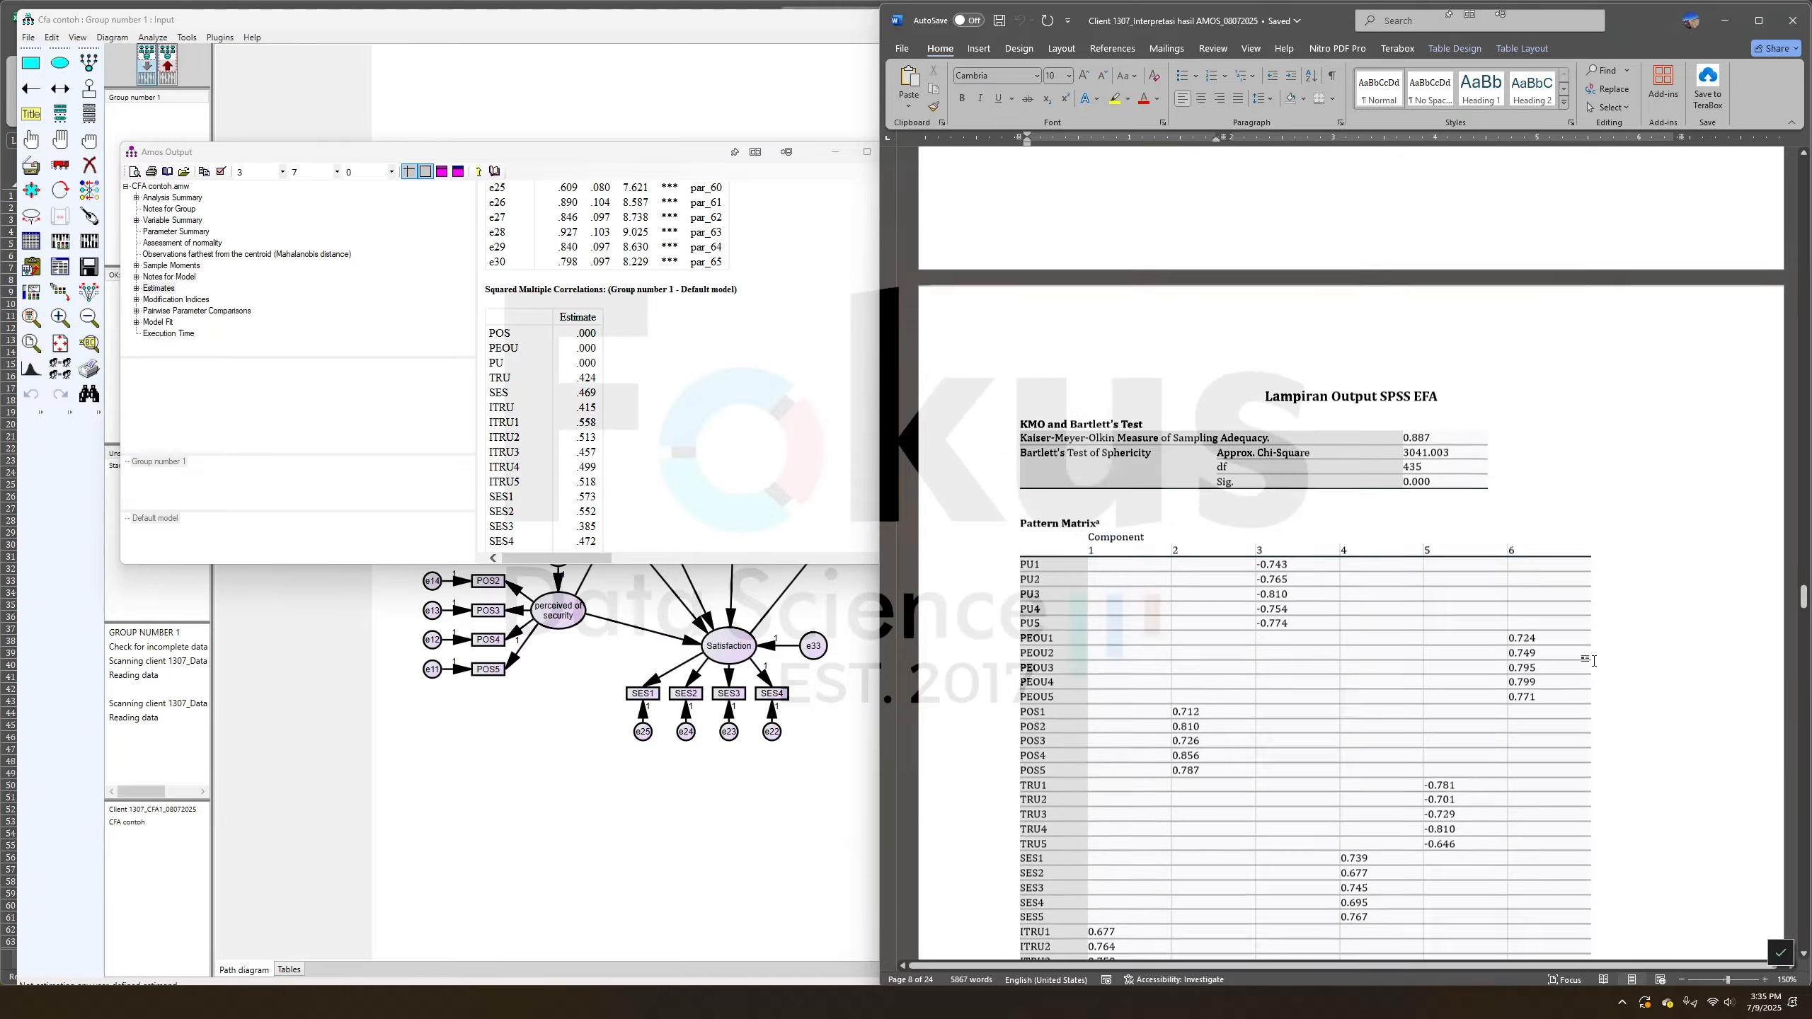
scroll(1603, 638, "up", 15)
scroll(1602, 637, "up", 1)
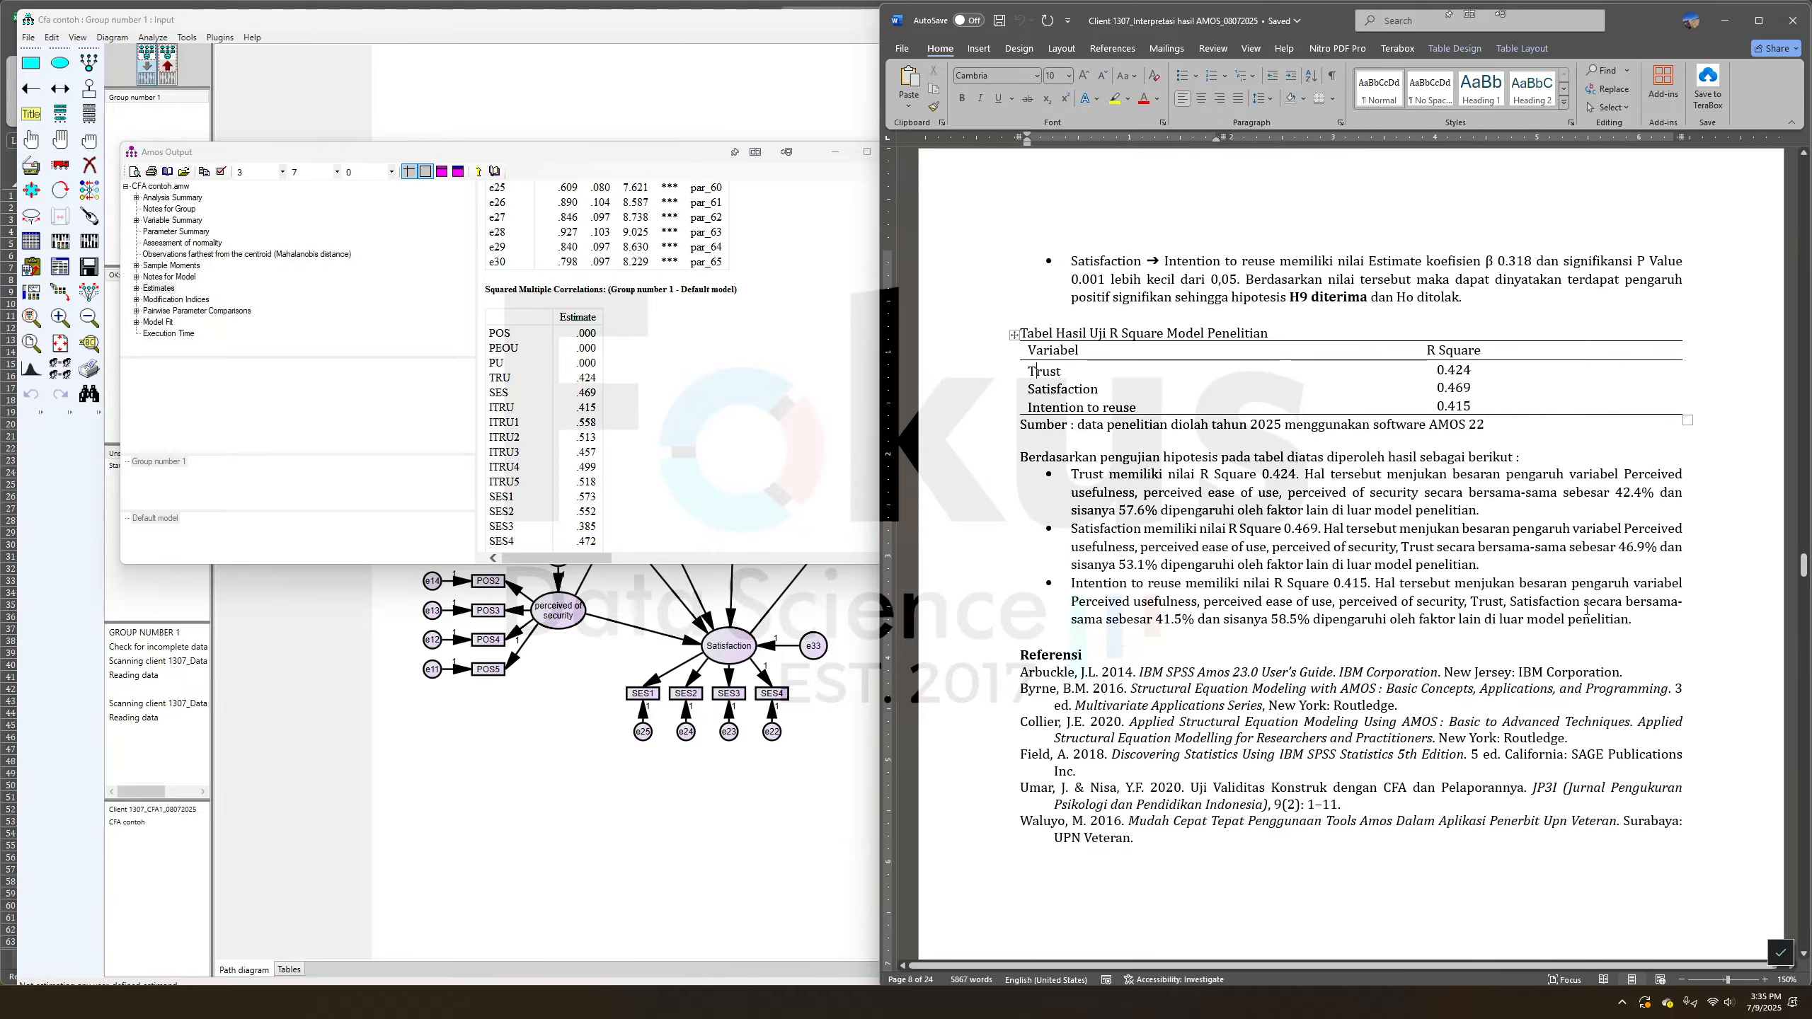
left_click(1446, 583)
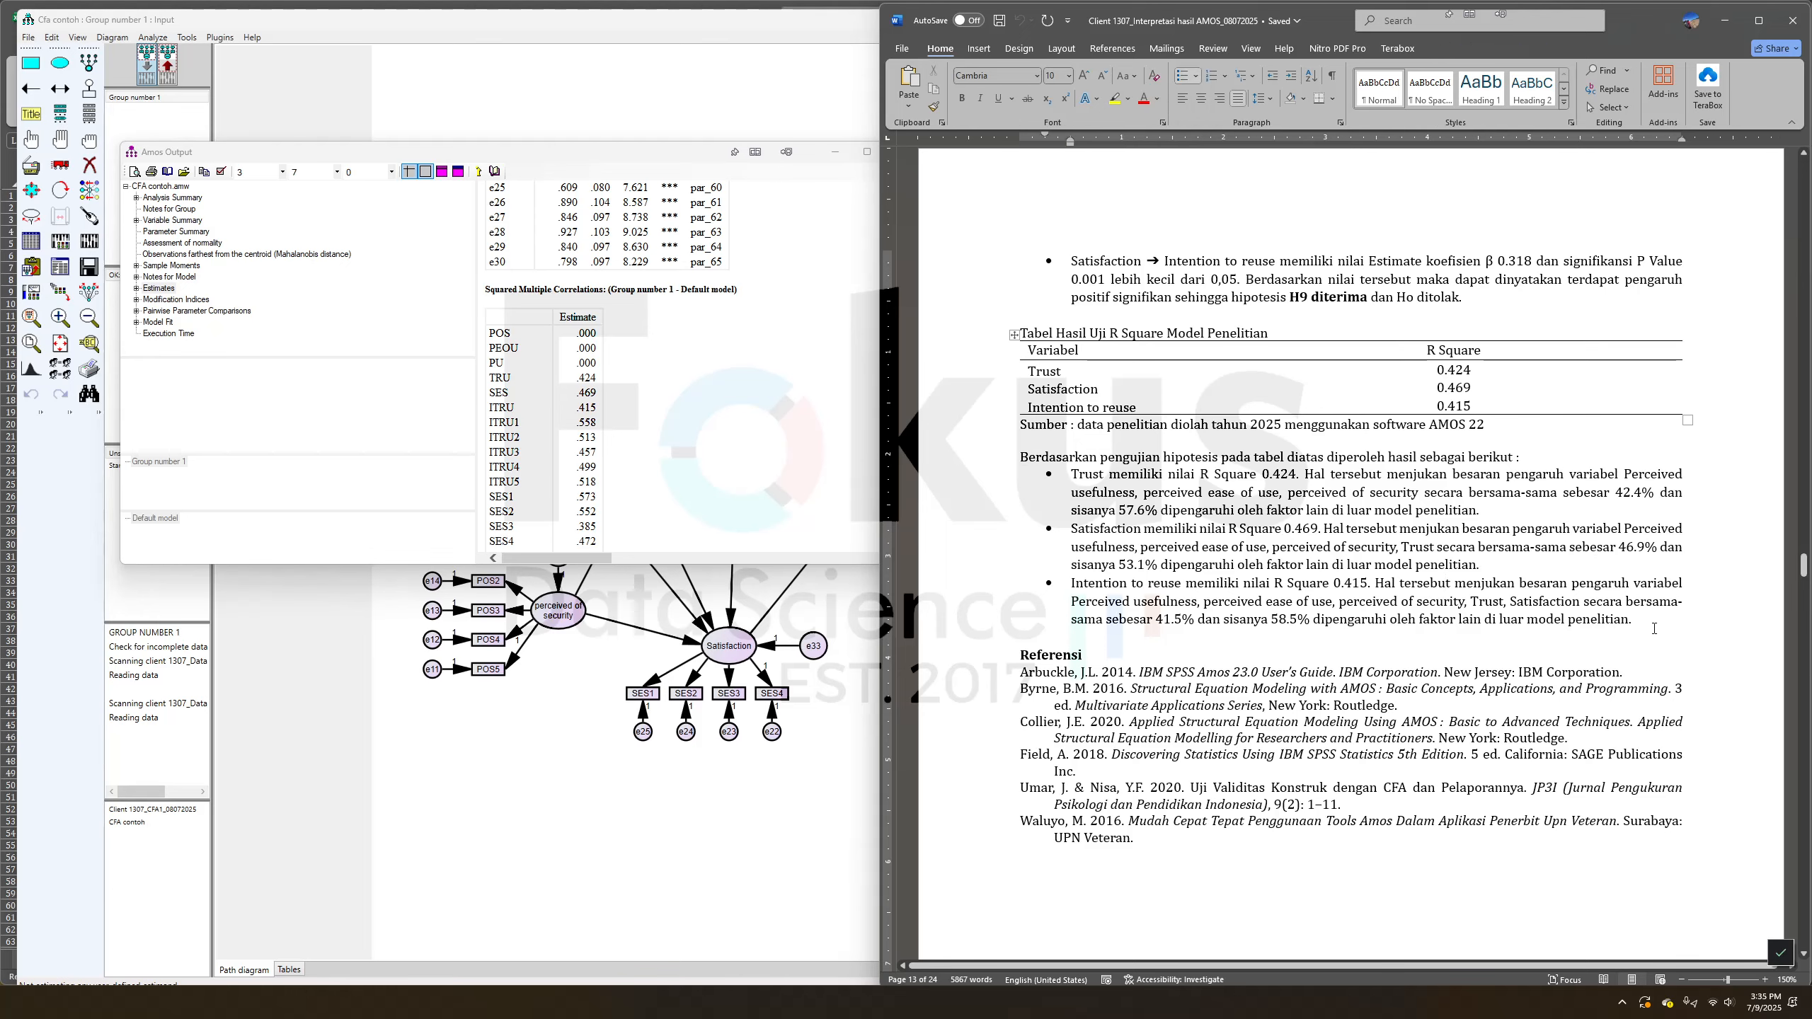
left_click_drag(1654, 628, 1176, 564)
Revisit the Uji Hipotesis Penelitian section in Word and bring the Amos path diagram to the front
scroll(1206, 593, "up", 12)
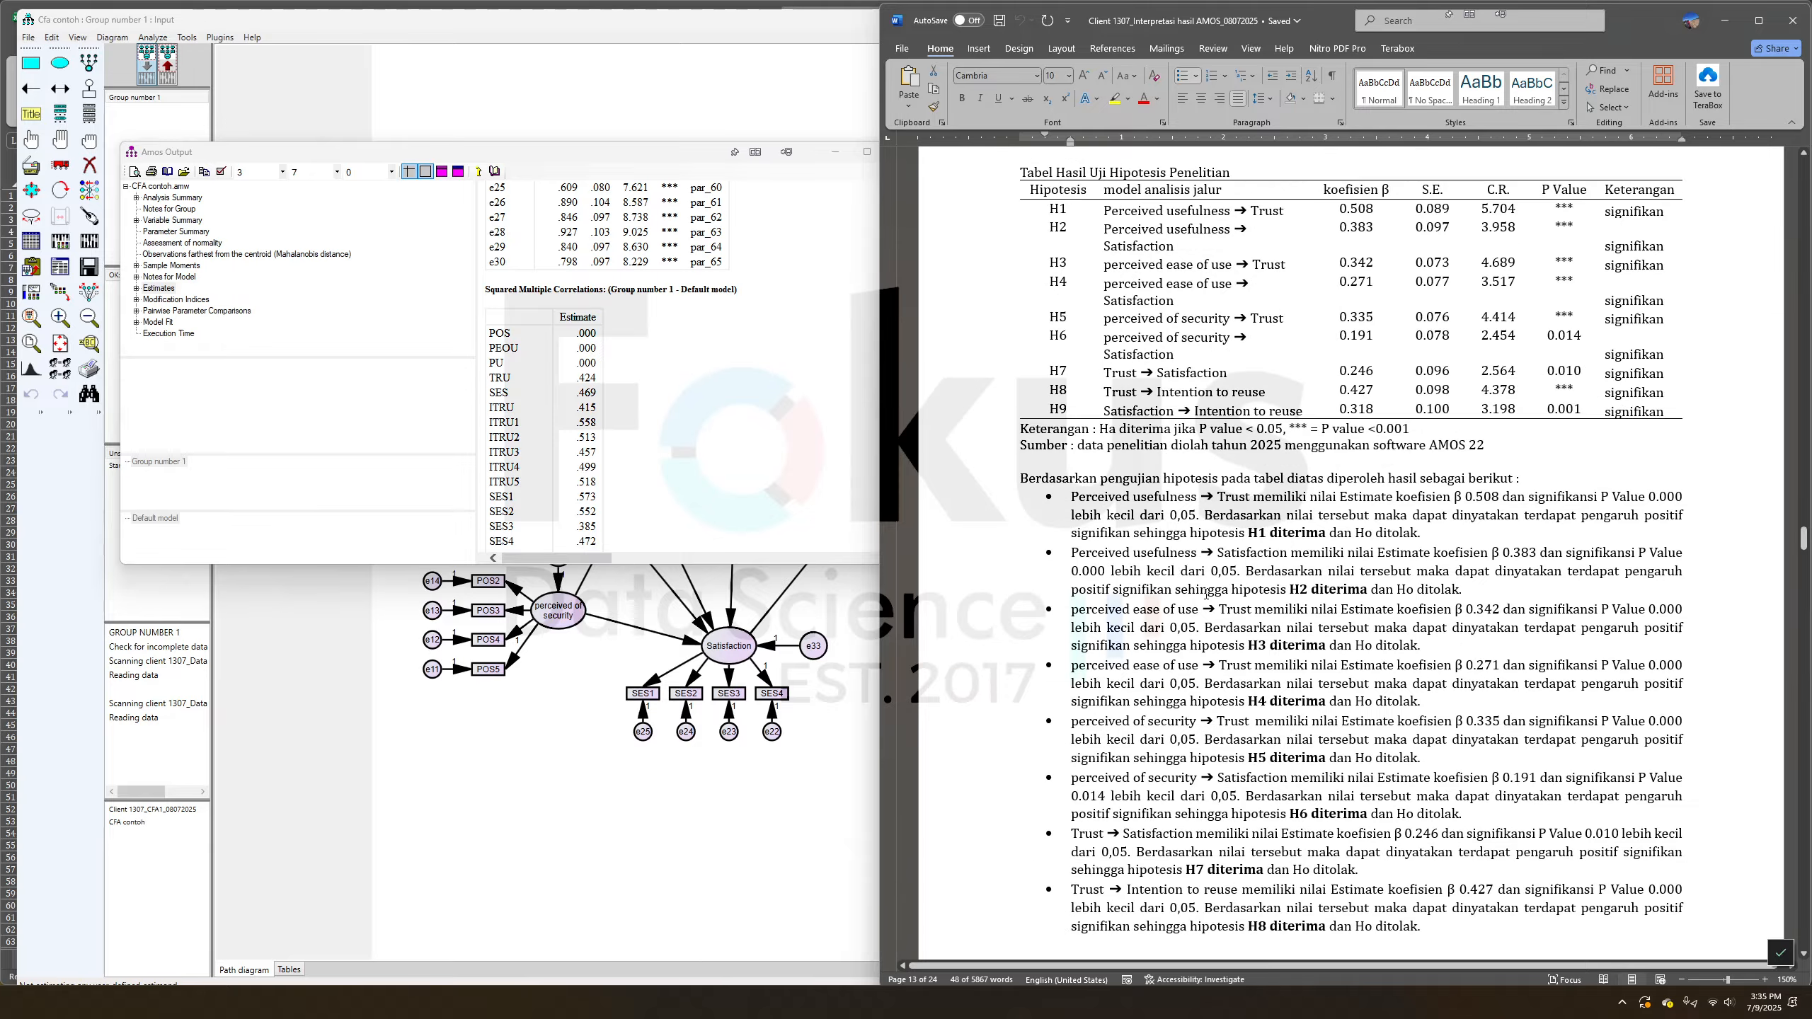
scroll(1205, 592, "up", 5)
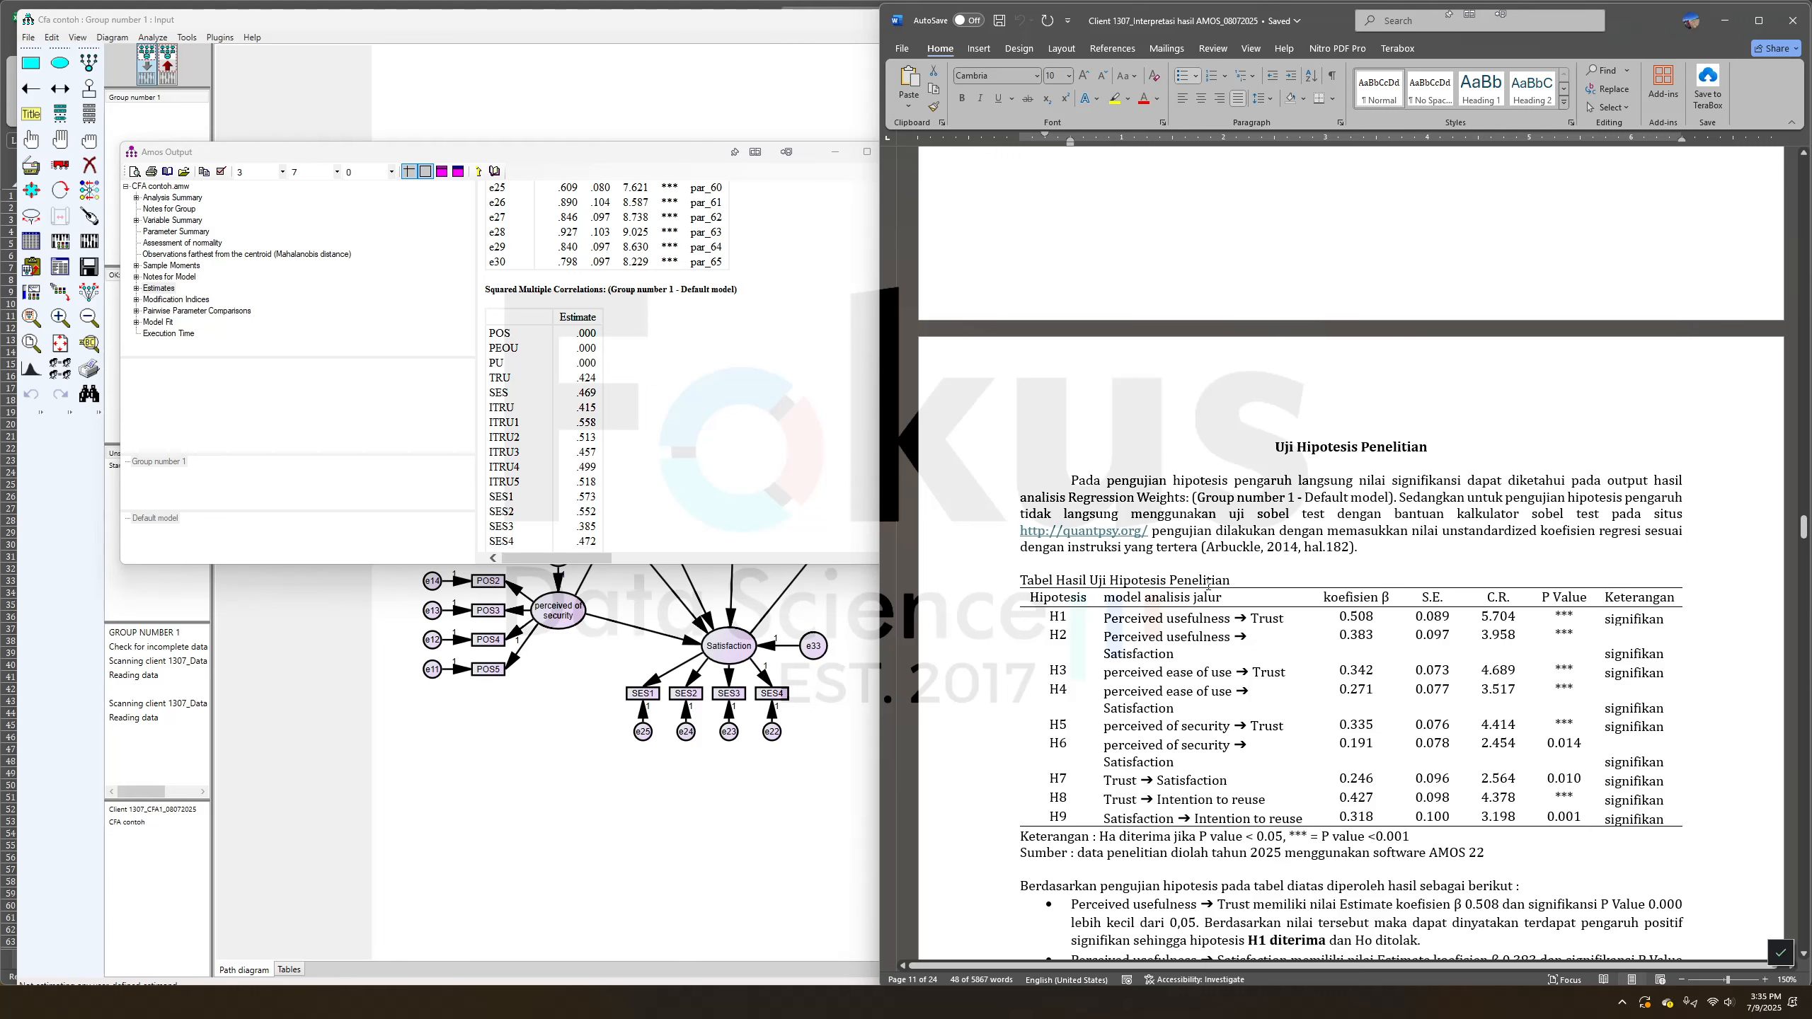
left_click(579, 759)
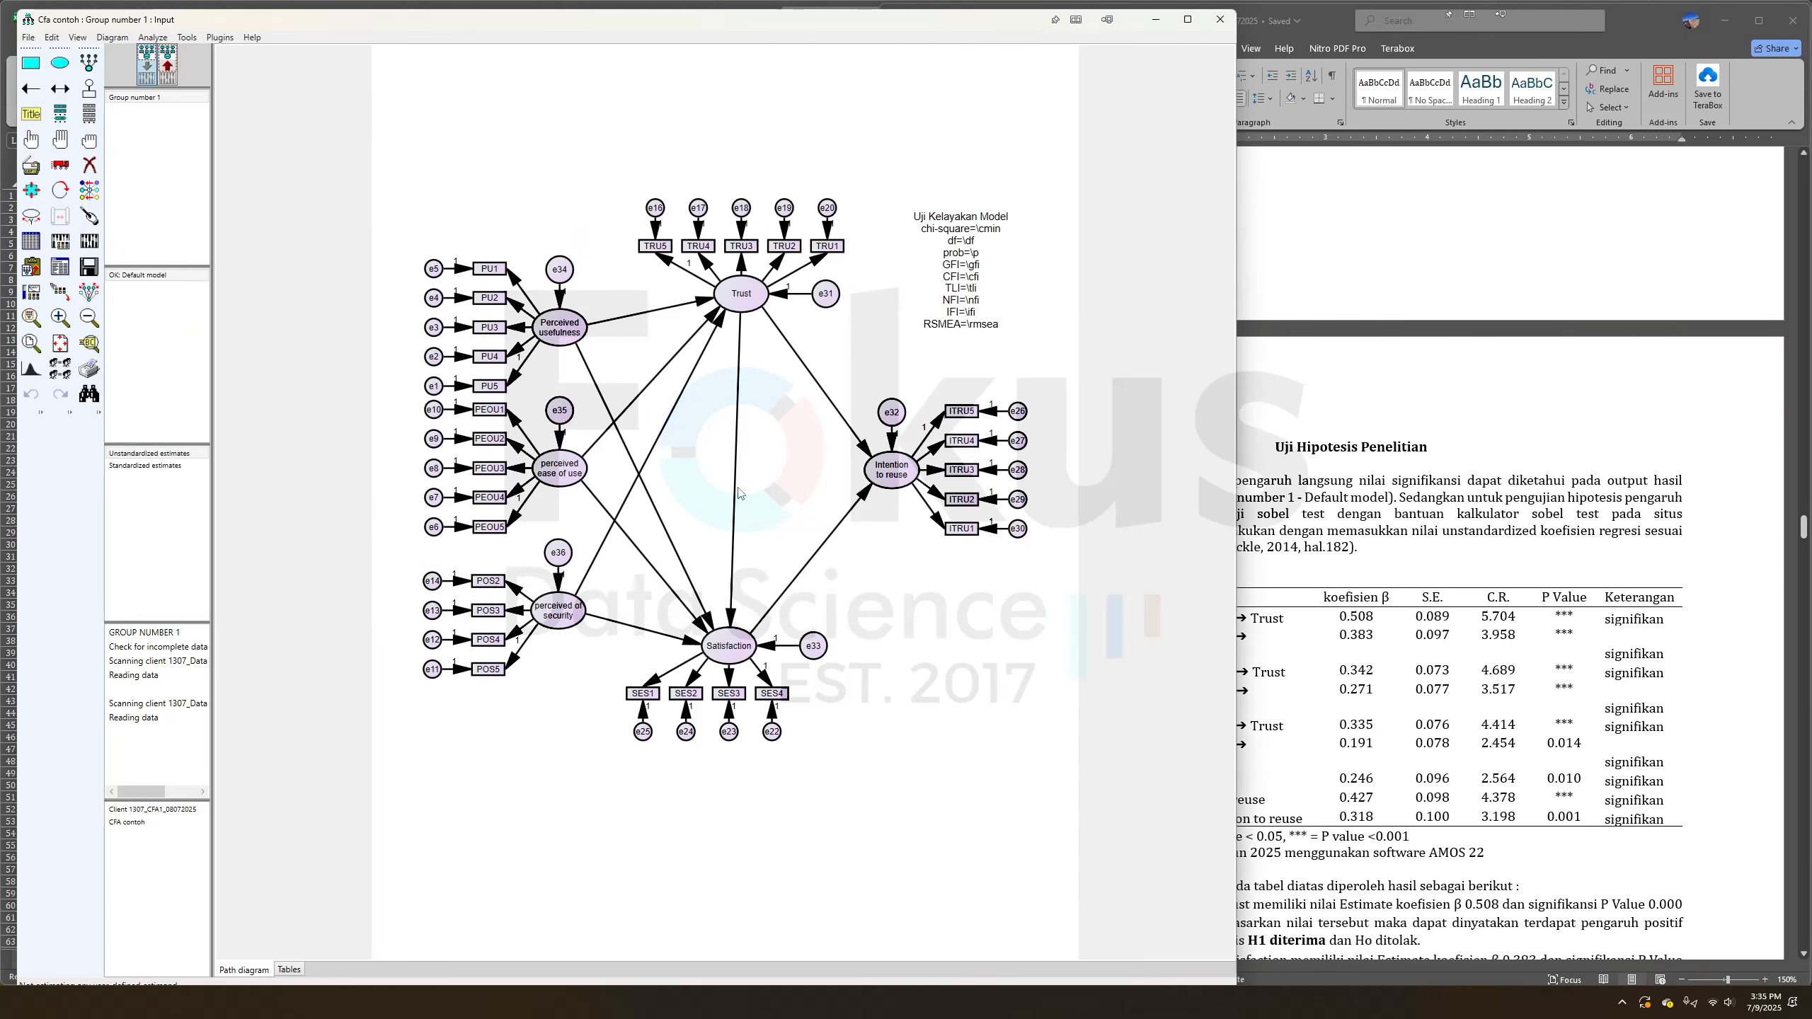